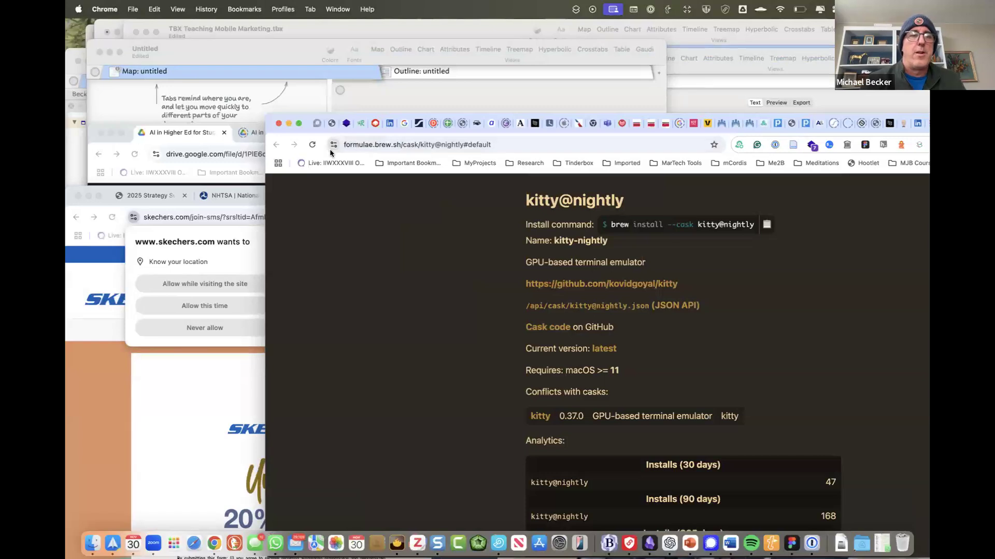
- Drag the kitty@nightly install command from the Homebrew page onto the Tinderbox map as a note
left_click(285, 108)
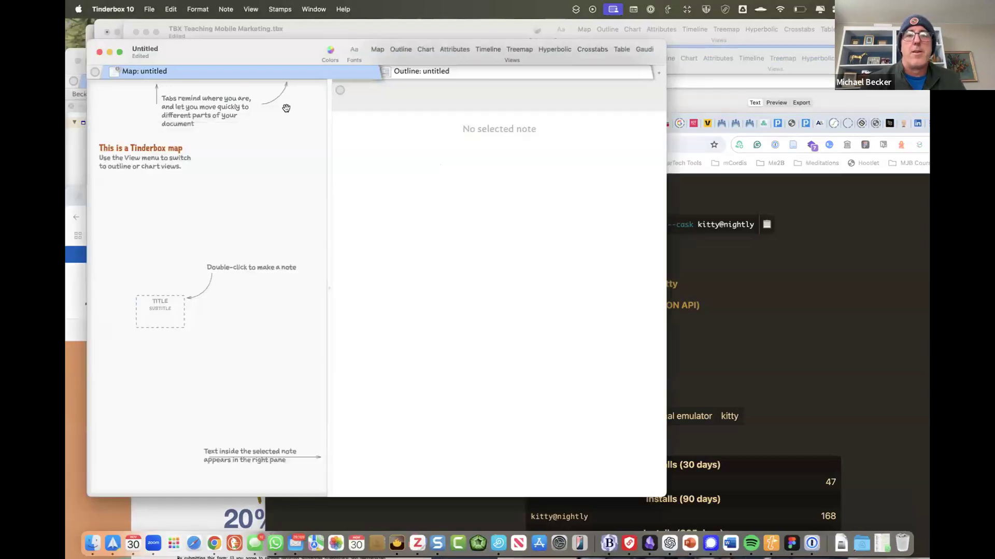
left_click(712, 267)
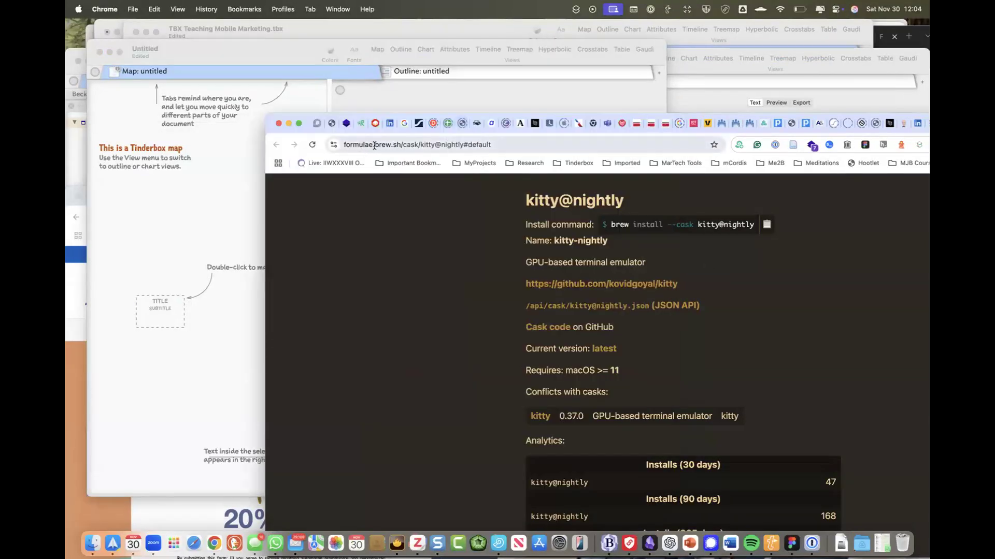
left_click_drag(334, 145, 295, 142)
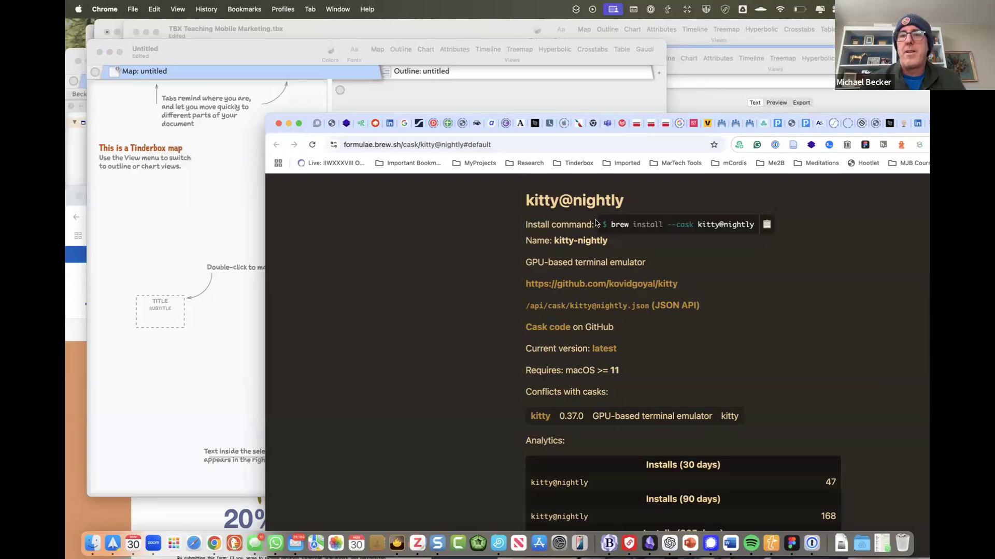
left_click_drag(610, 225, 763, 230)
left_click_drag(656, 229, 209, 213)
- Spread the new command note and its linked nightly note apart on the map
left_click(209, 169)
left_click_drag(224, 225, 185, 138)
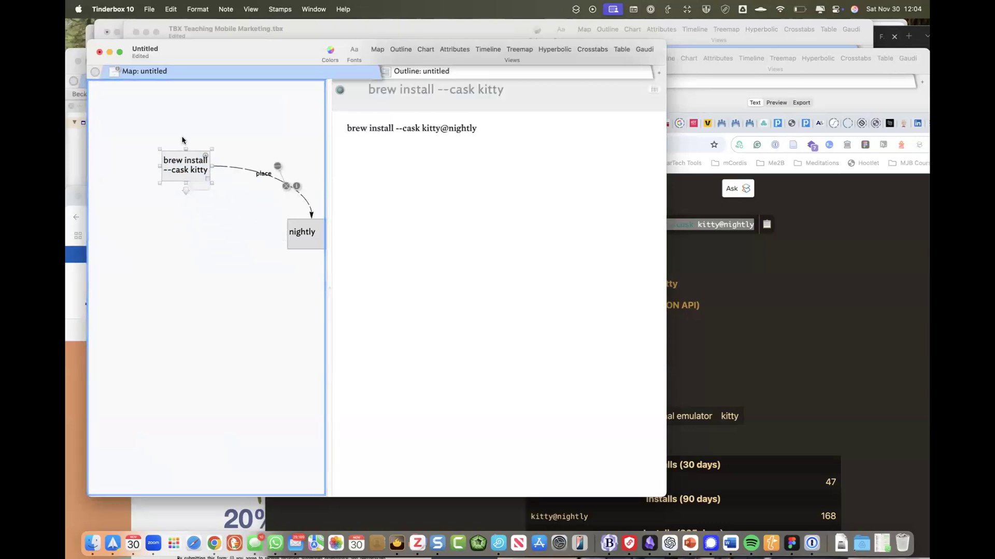
left_click_drag(306, 234, 259, 259)
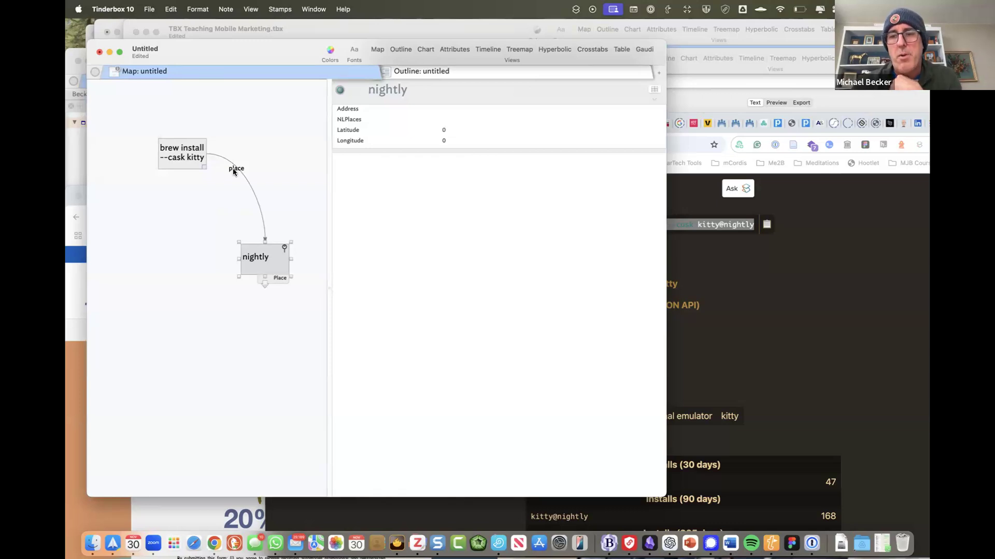
left_click(137, 8)
mouse_move(138, 9)
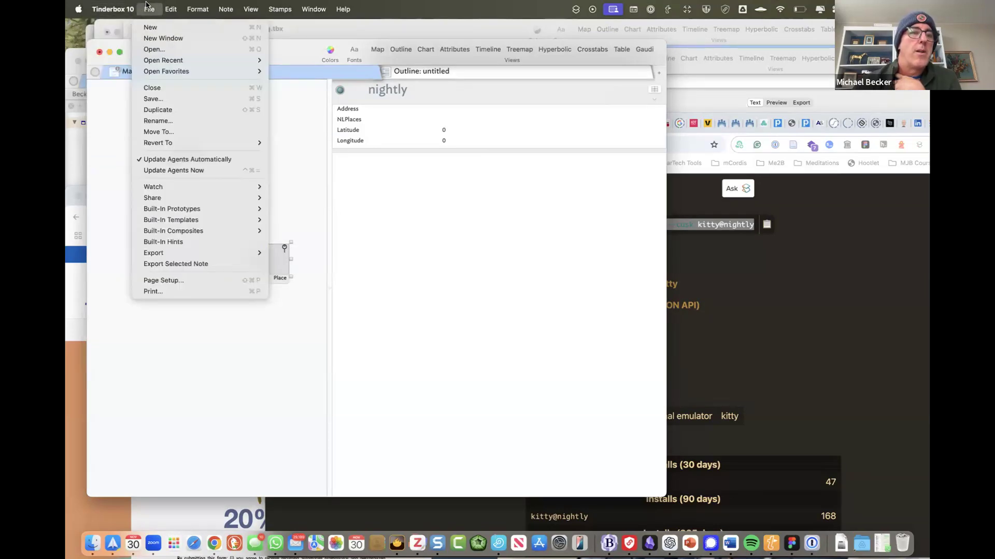
mouse_move(169, 5)
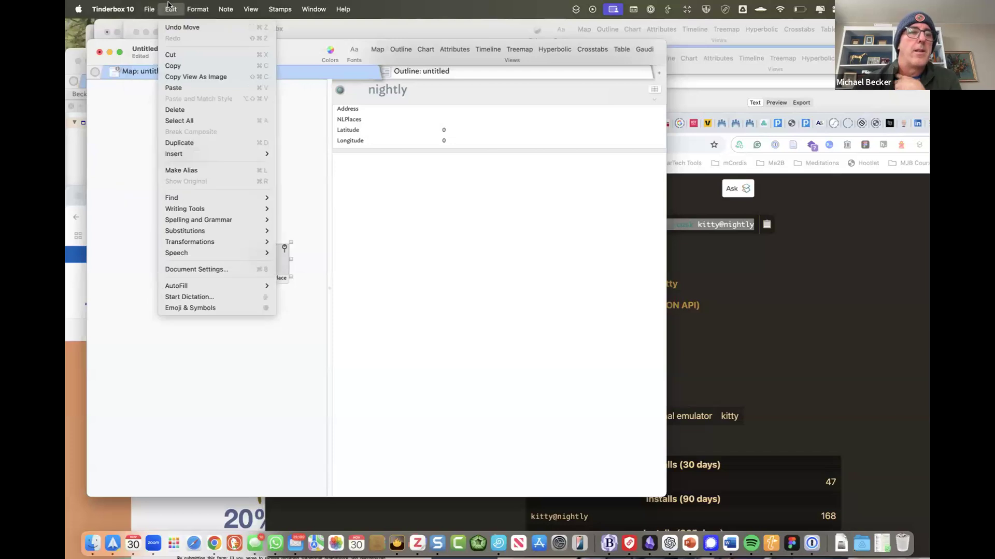
left_click(253, 270)
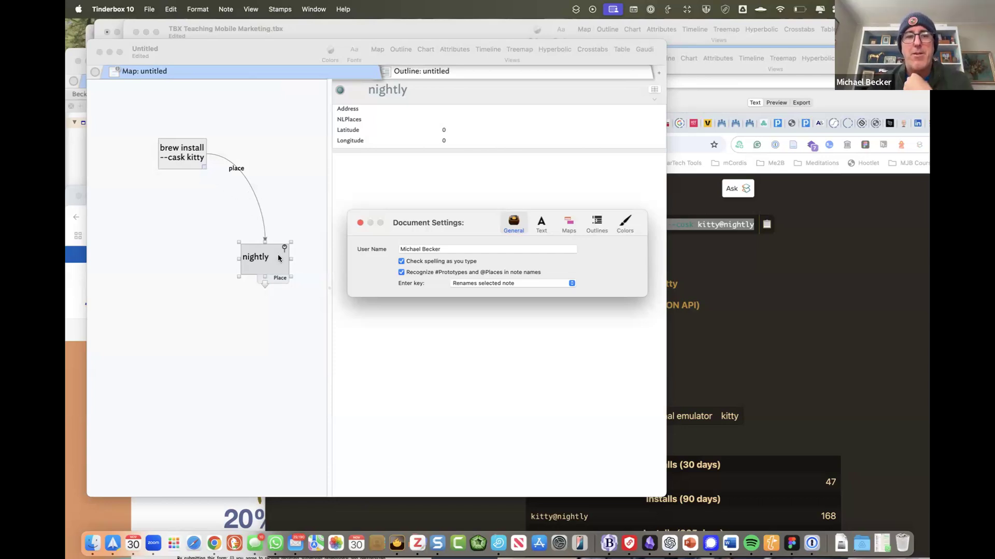
left_click(209, 210)
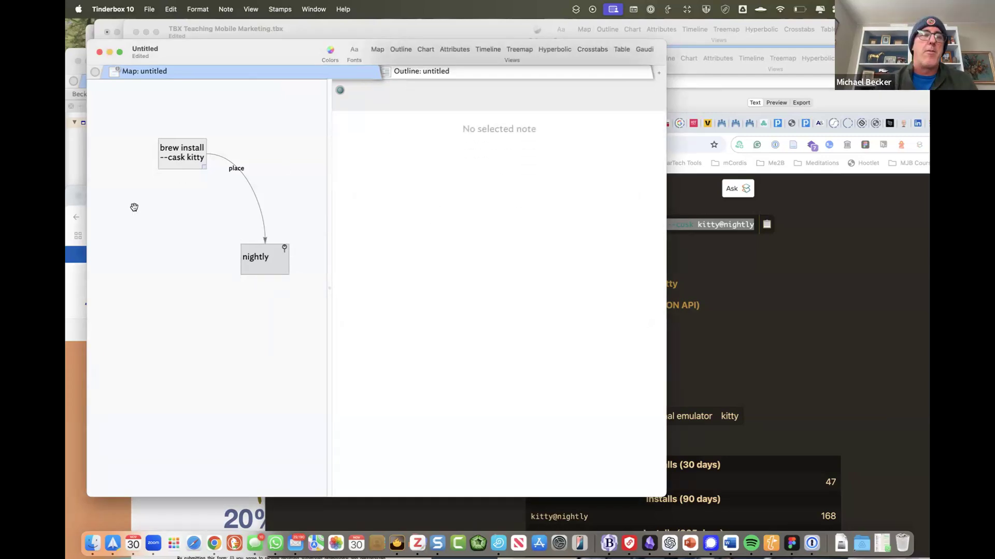
- Add a 'Here is' map note whose title has an @ person name and #ChildSschology tag, then rearrange the notes
double_click(125, 229)
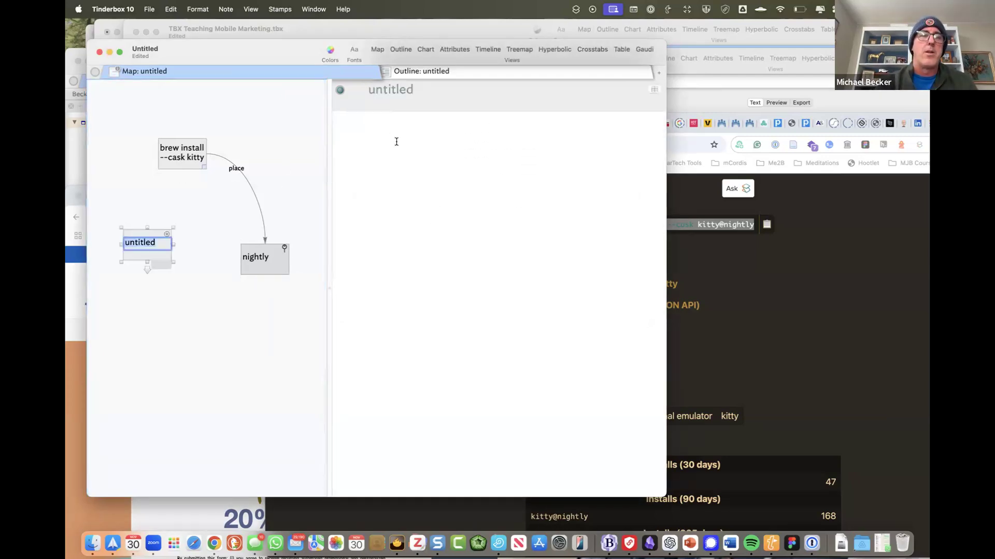
left_click(404, 91)
key("super+z")
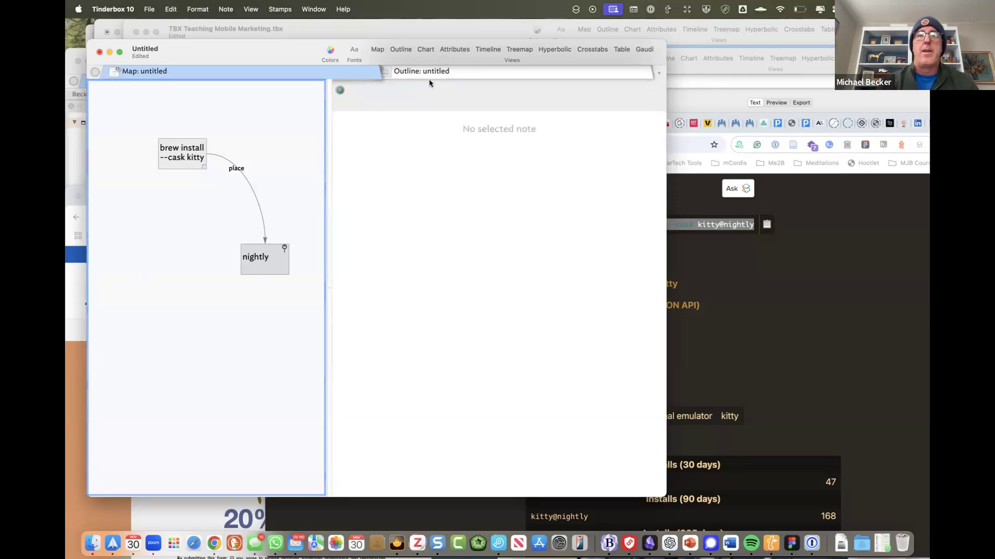
double_click(152, 240)
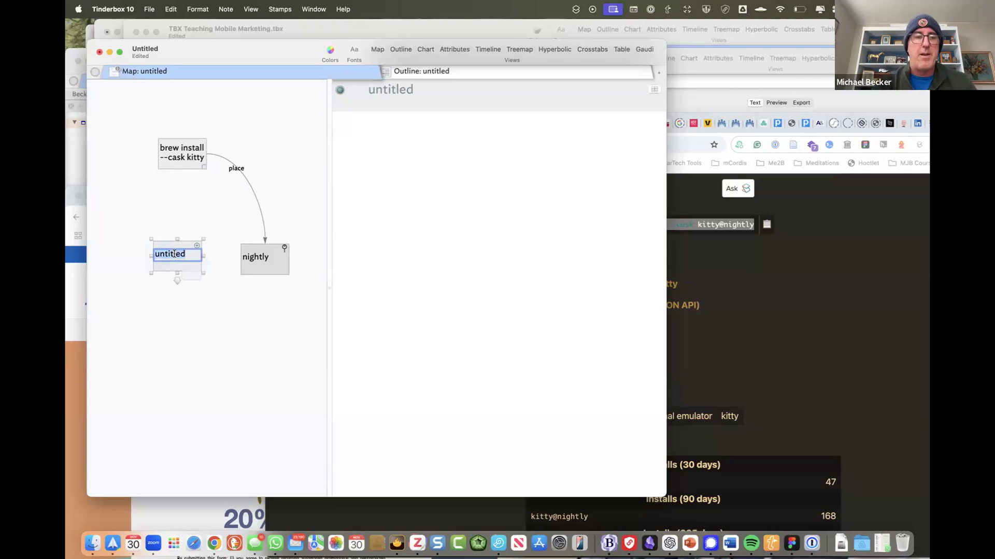
type("Here is ")
type("@Bruce")
type(" e")
type(" #")
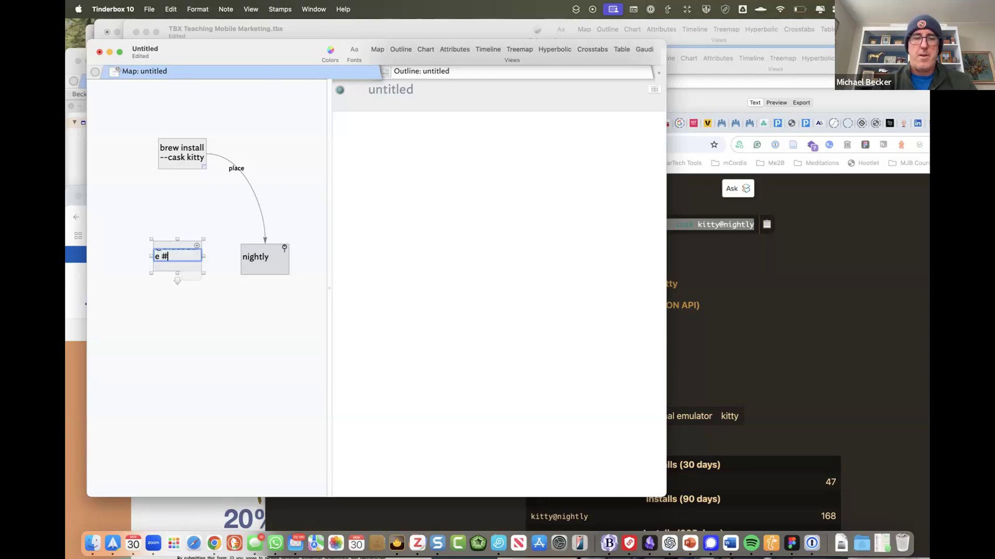
type("Ch")
type("ildS")
type("sch")
type("ology")
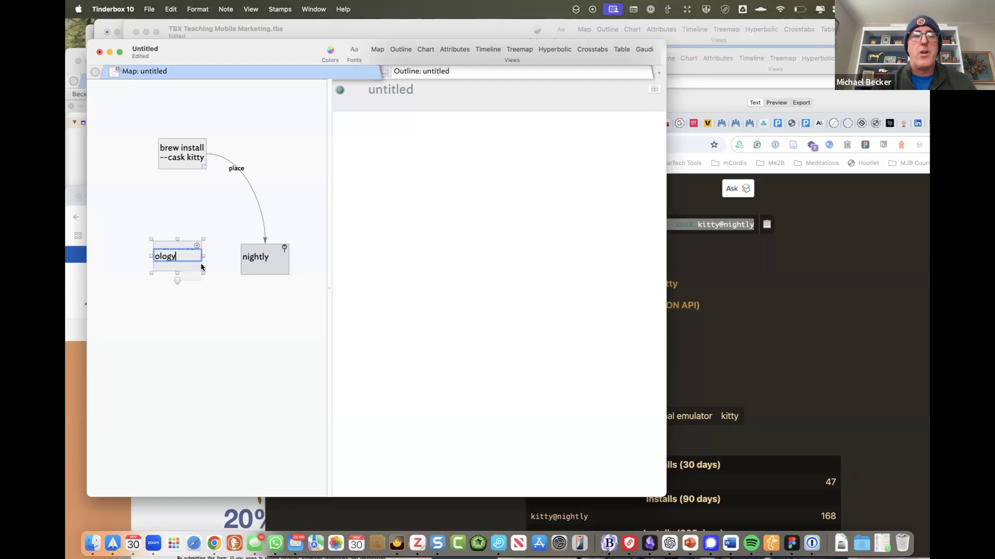
key("Return")
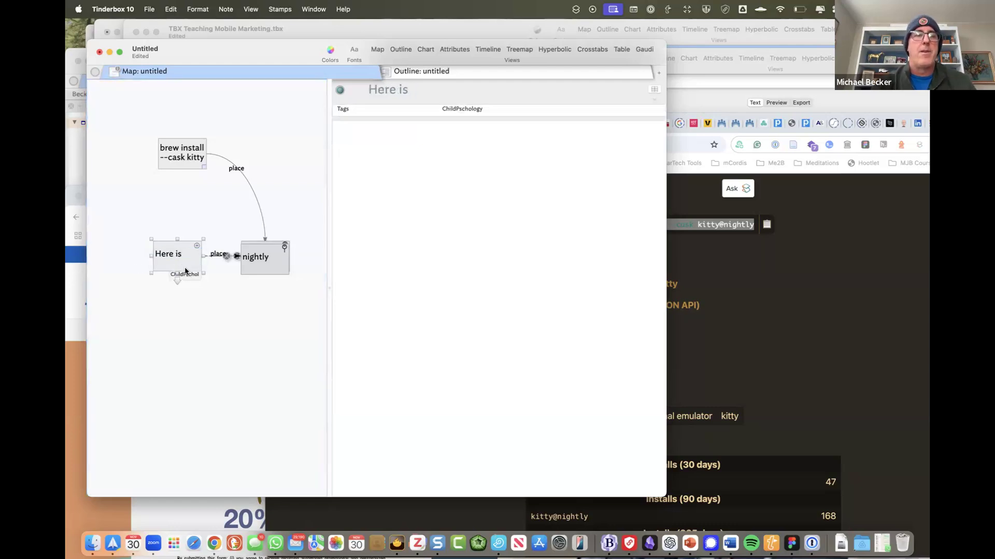
left_click_drag(188, 254, 256, 122)
left_click_drag(265, 258, 305, 267)
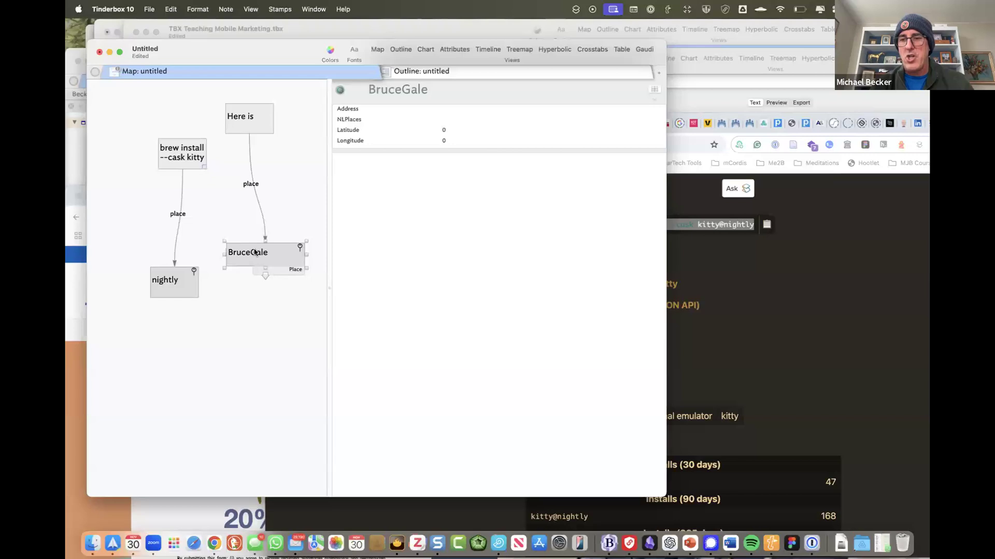
- Switch to Outline view and expand Prototypes to inspect the Place and ChildPschology prototypes
right_click(220, 70)
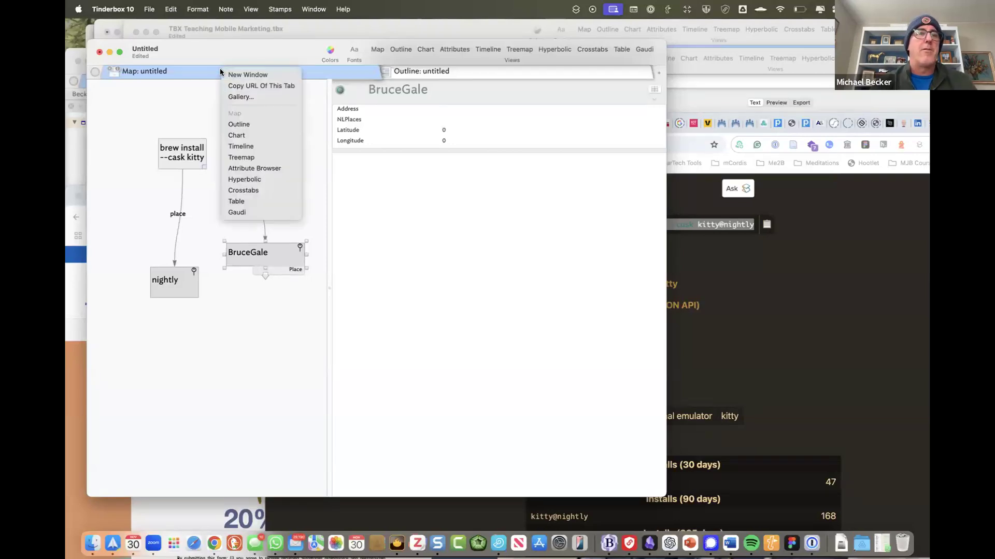
left_click(253, 127)
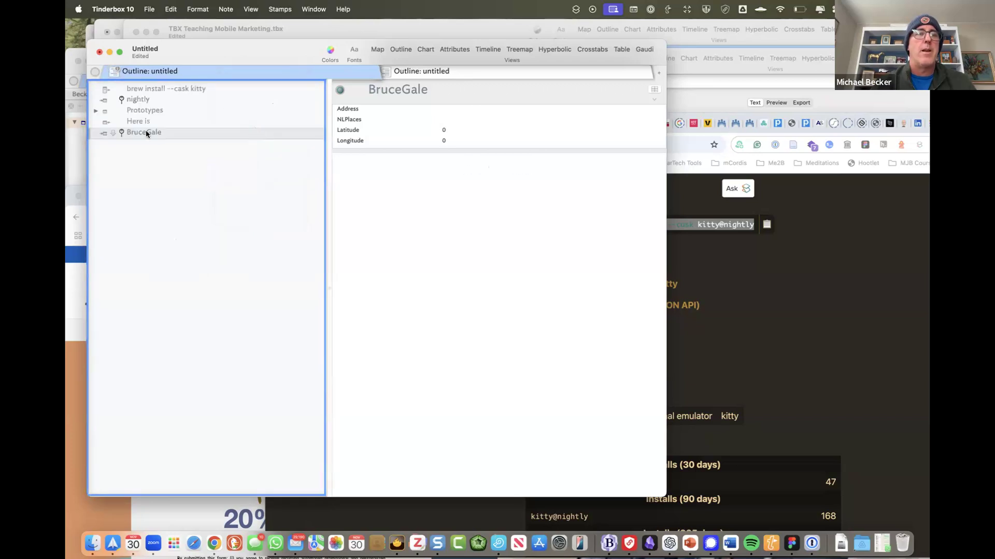
left_click(95, 112)
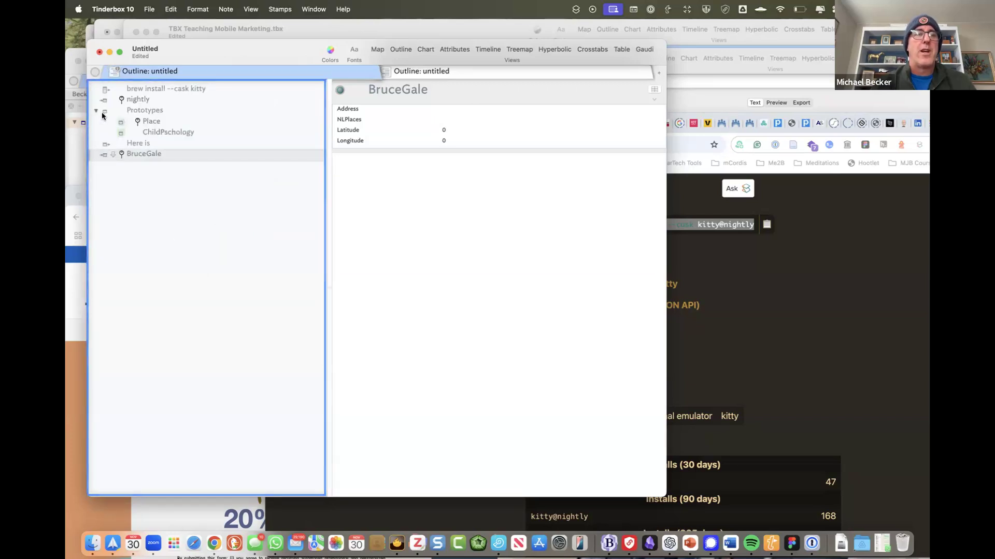
left_click(150, 122)
left_click(152, 133)
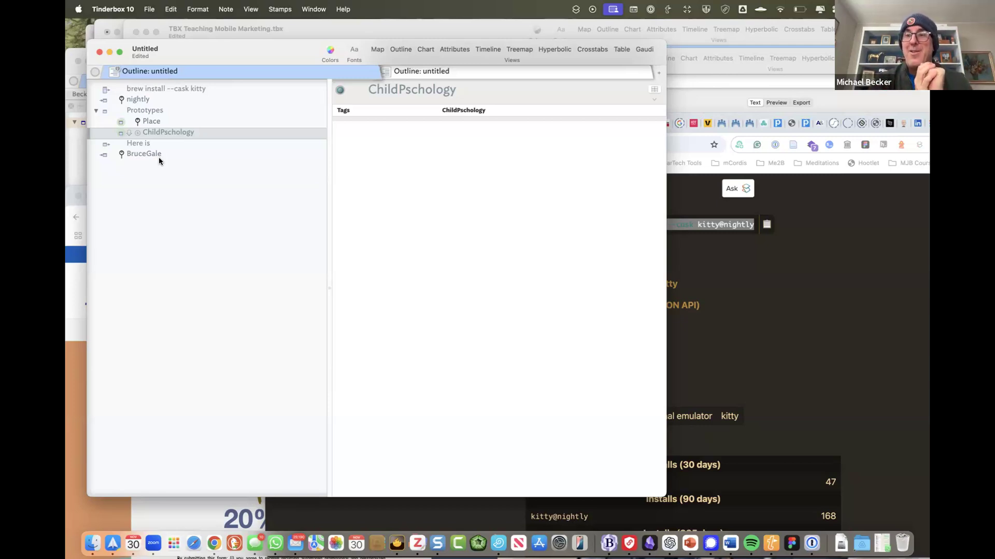
- In Document Settings, stop note names from creating prototypes and places
left_click(177, 7)
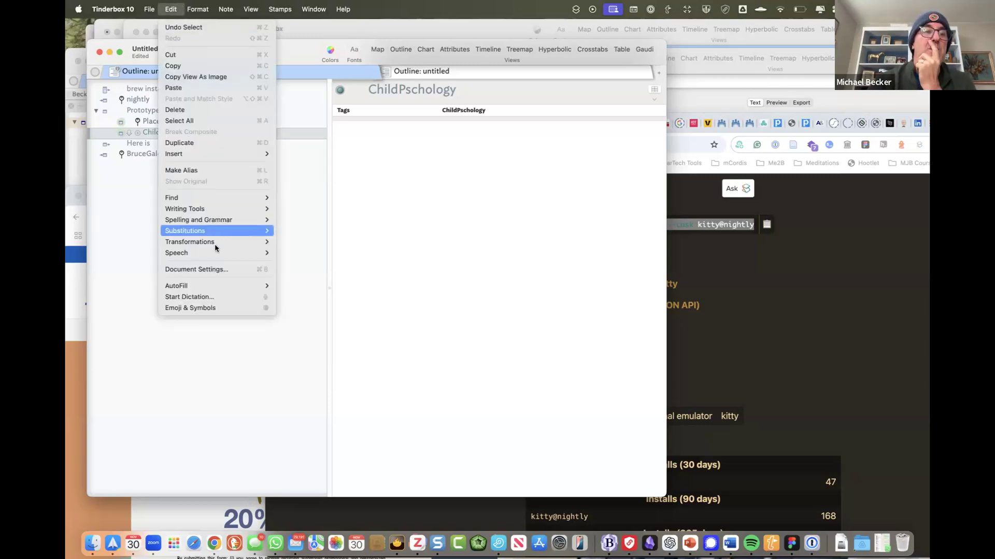
left_click(217, 270)
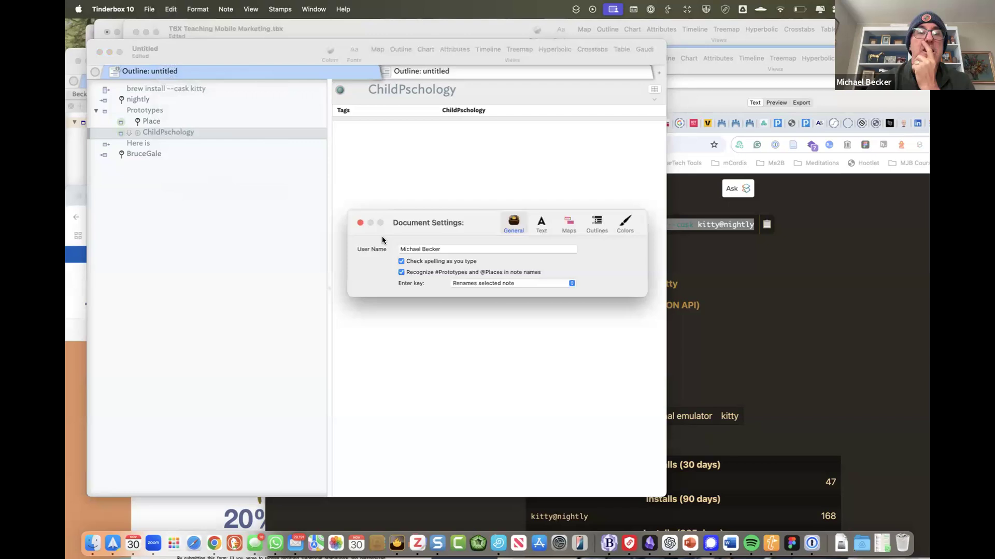
left_click(402, 272)
left_click(360, 224)
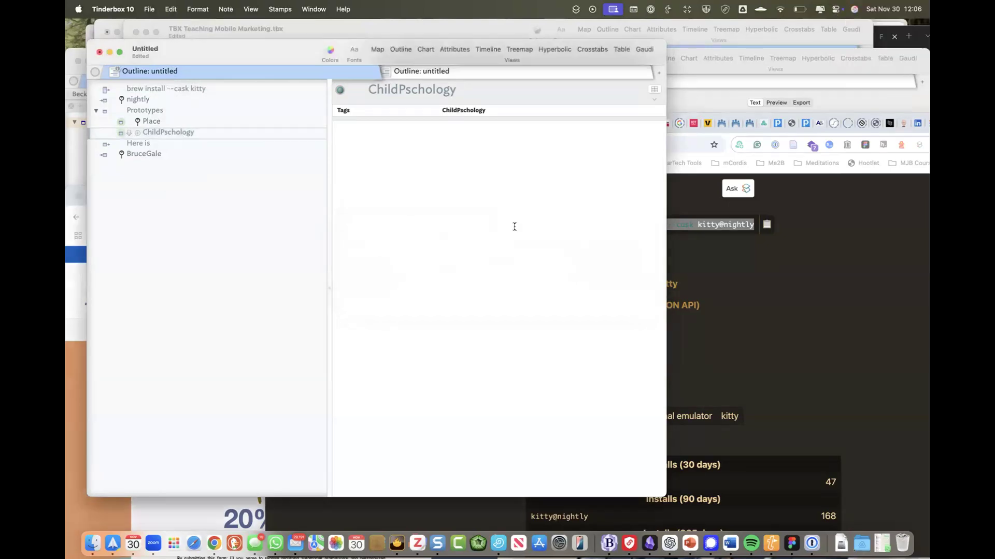
- Drag the kitty@nightly install command from Chrome into the end of the outline
left_click(715, 290)
left_click_drag(608, 229, 140, 283)
left_click(153, 258)
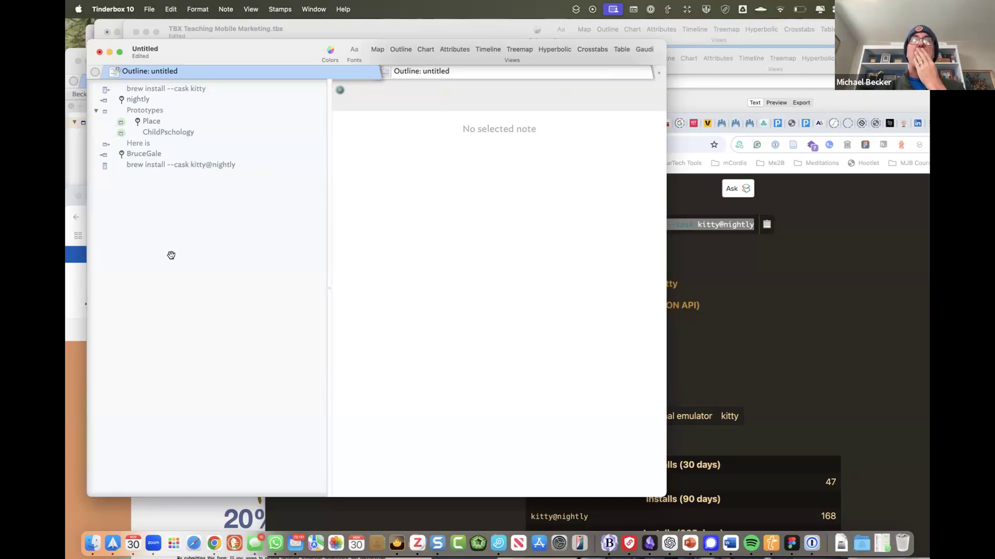
- Enlarge the window and add a note named 'This is a note with a period. And then another item.'
left_click_drag(213, 51, 219, 40)
left_click_drag(671, 487, 697, 511)
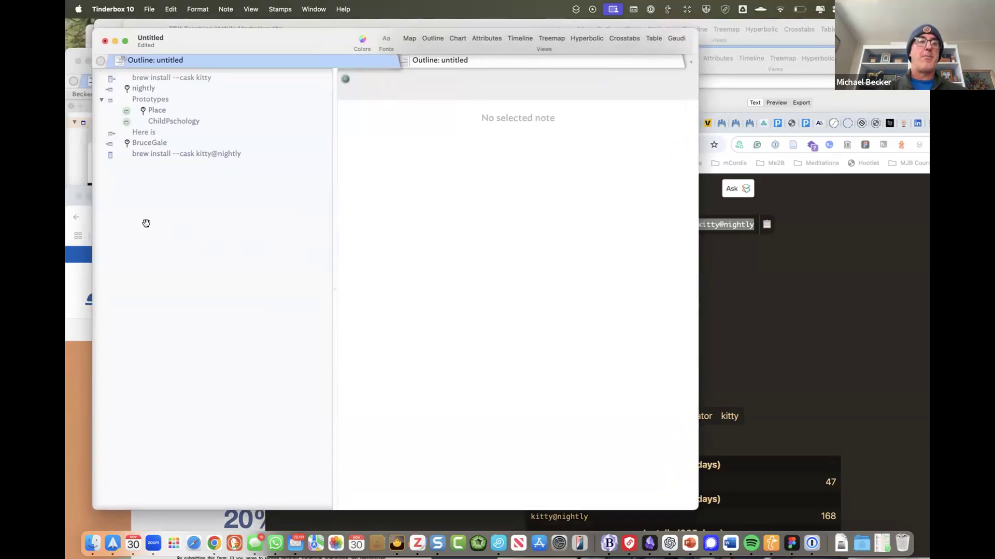
double_click(131, 189)
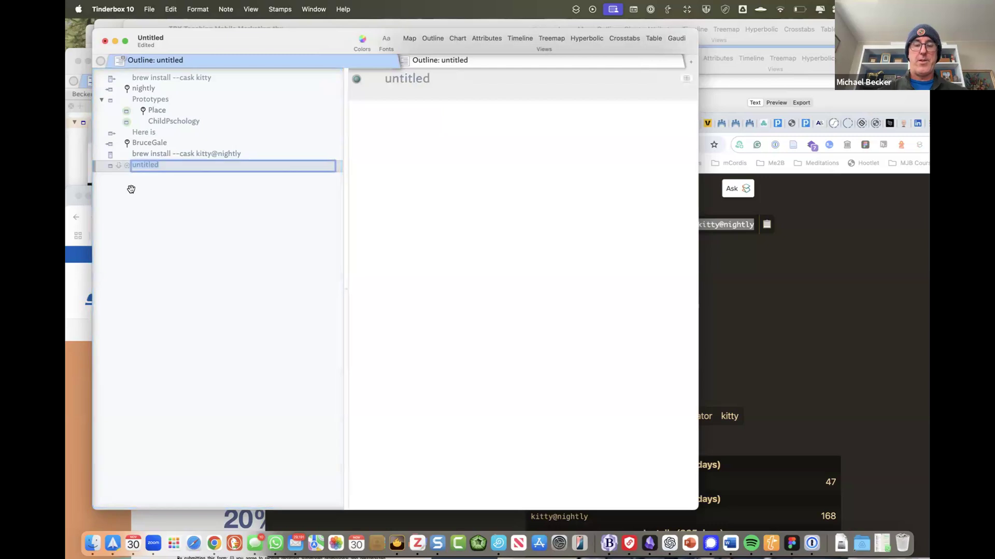
type("This is a note with a ")
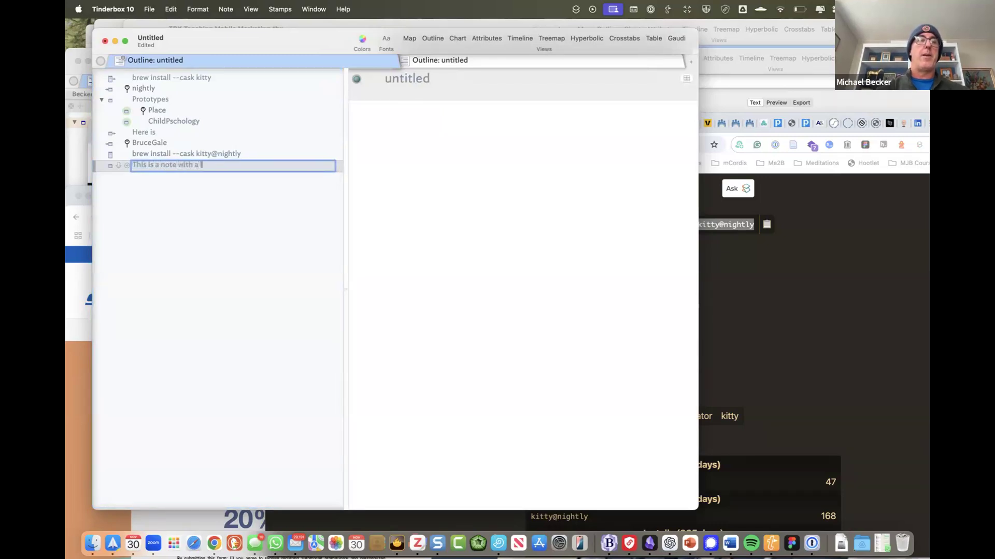
type("per")
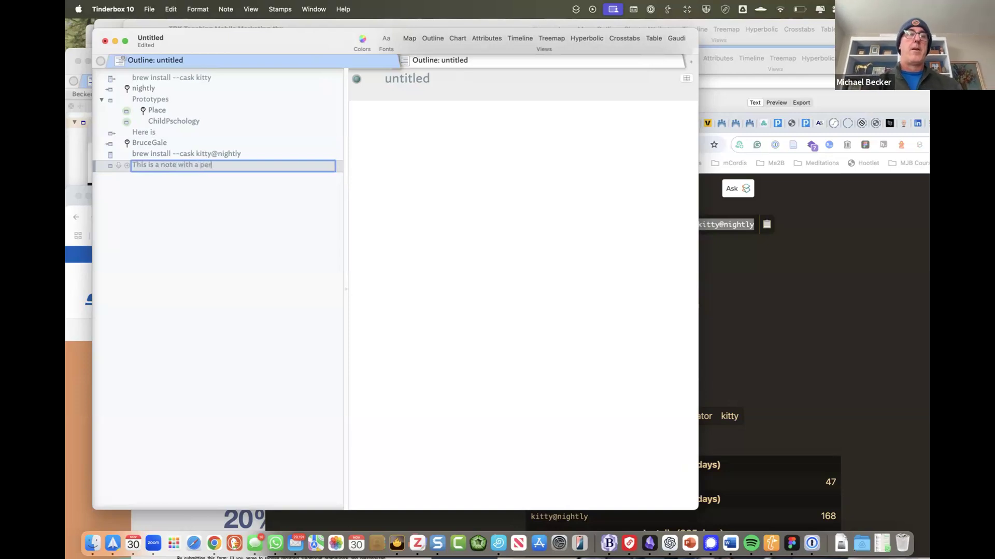
type("iod. And then a")
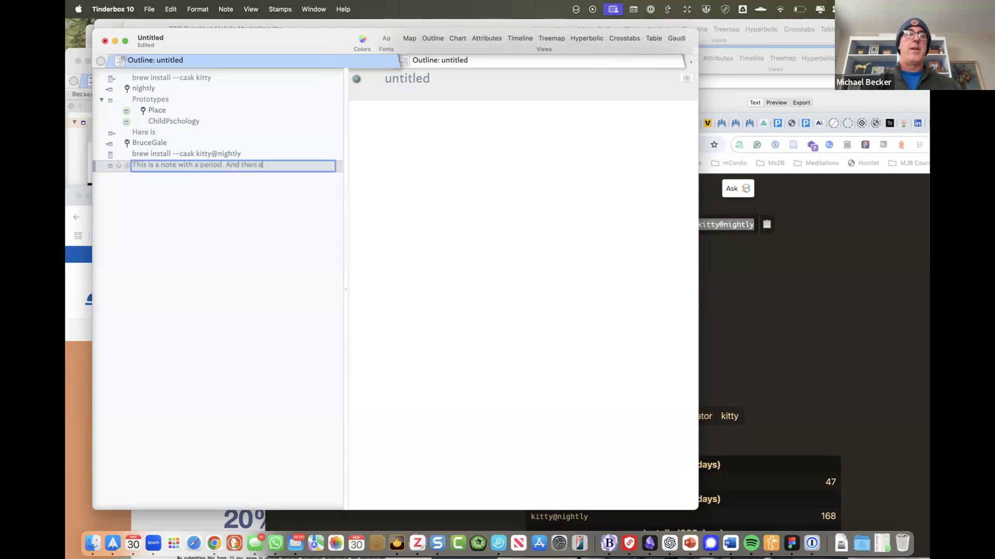
type("nother item.")
key("Return")
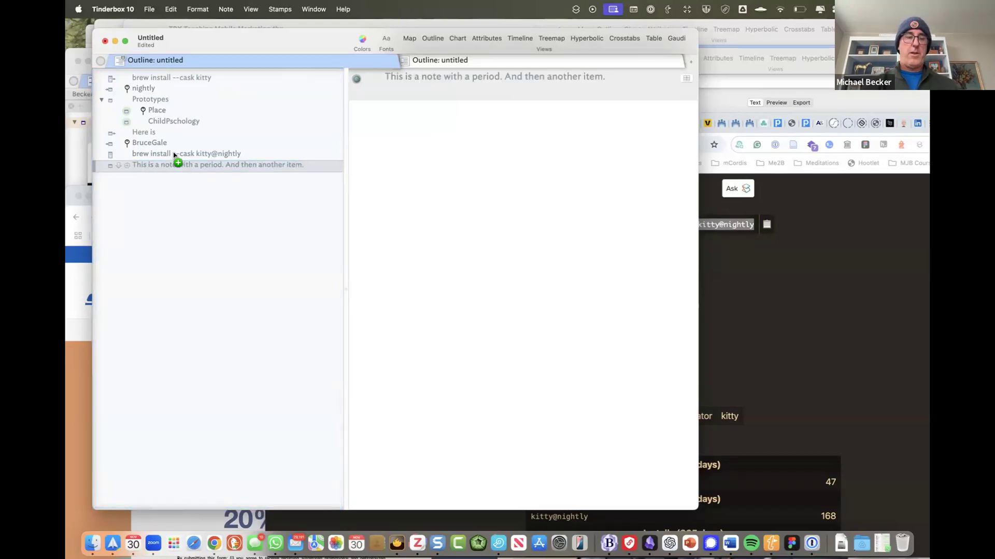
key("super+e")
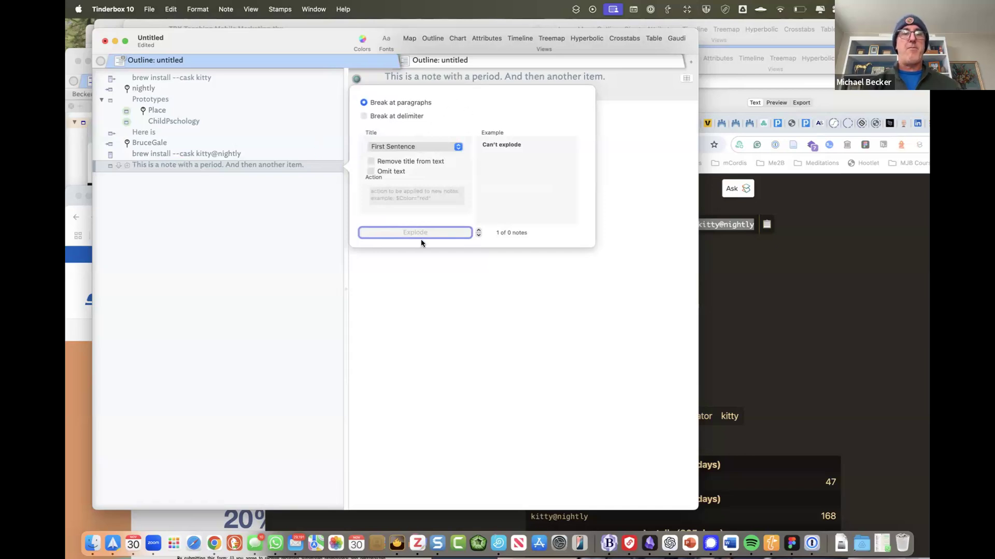
left_click(183, 170)
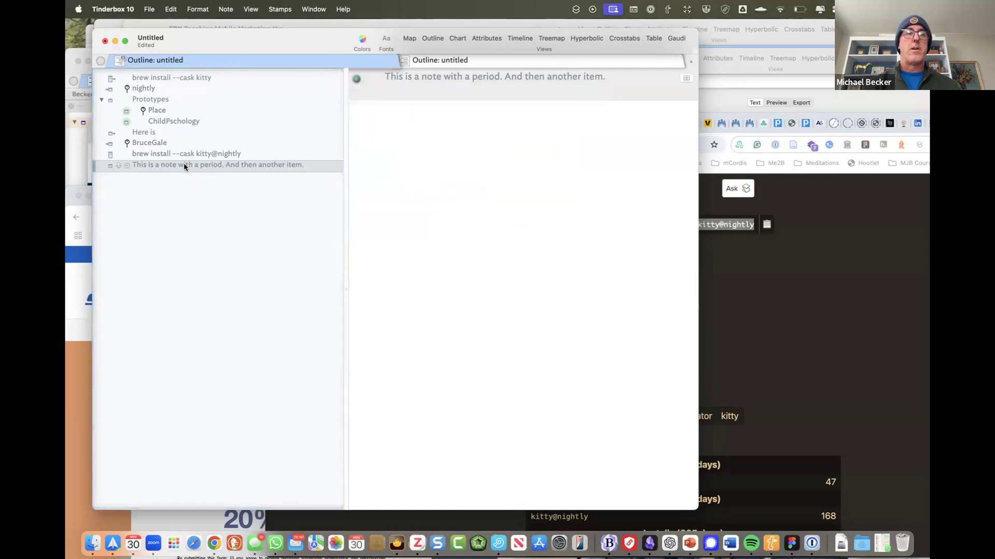
- Copy the note's title and paste it twice into its body on two lines
left_click(226, 156)
left_click(246, 165)
left_click(434, 82)
key("super+a")
key("super+c")
left_click(445, 205)
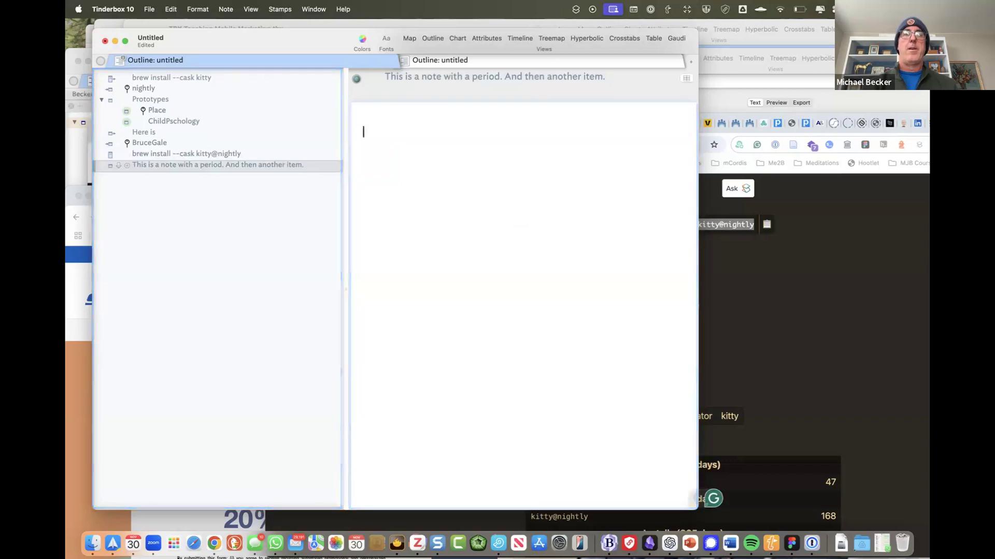
key("super+v")
key("Return")
key("super+v")
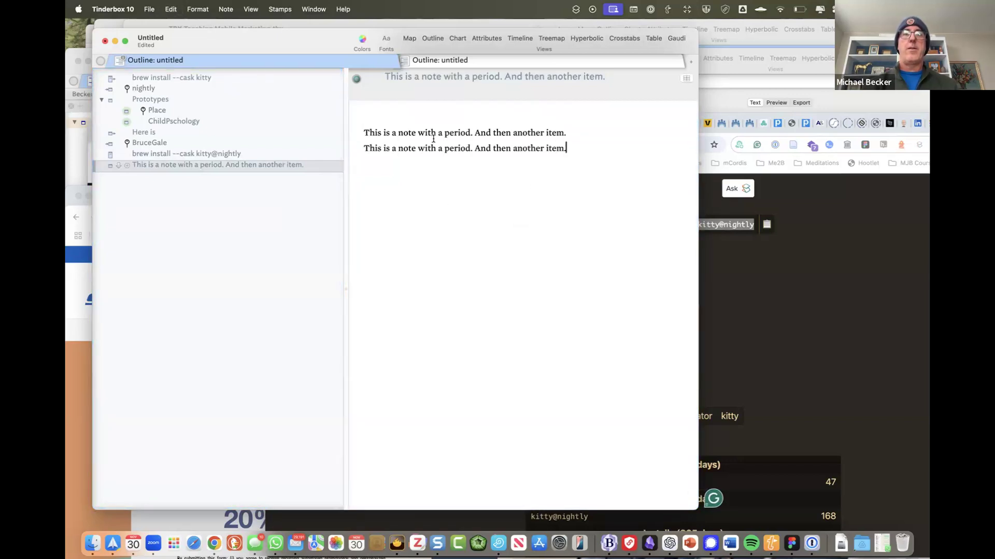
- Edit line two, adding 'l' after 'note' and '2' after 'item'
left_click(417, 148)
type("l")
left_click(565, 148)
type("1")
key("BackSpace")
type("2")
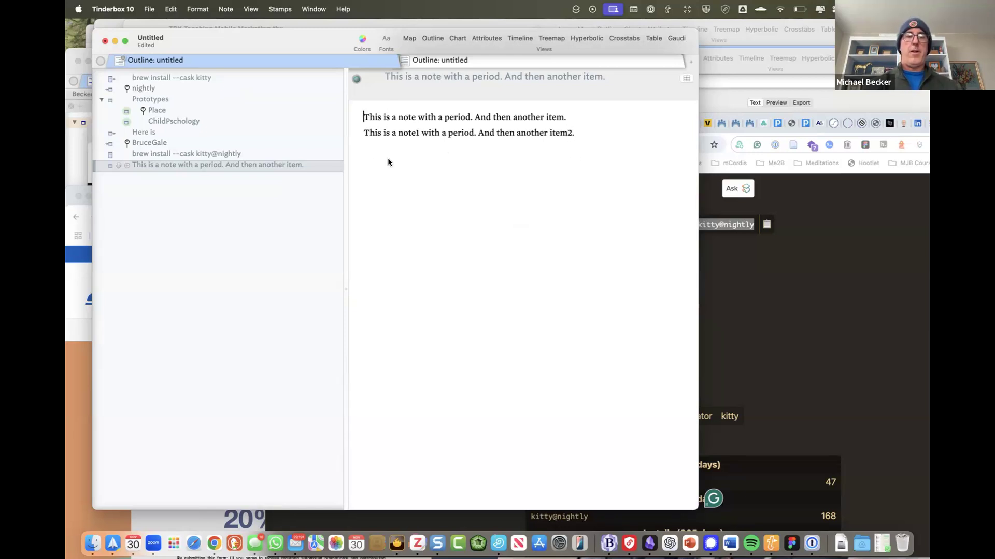
- Explode the note and expand the resulting exploded notes container to view its first note
key("ctrl+super+e")
left_click(431, 233)
left_click(101, 176)
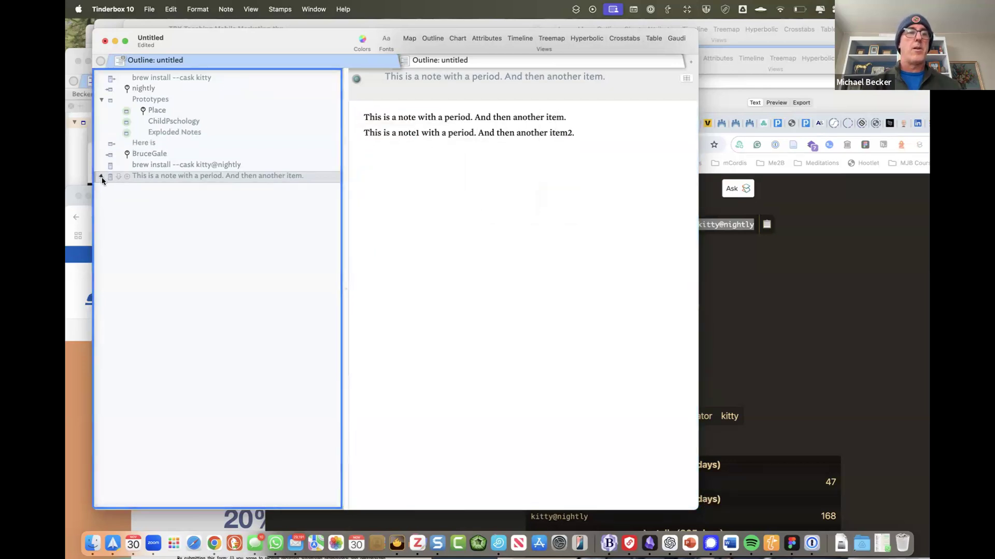
left_click(117, 188)
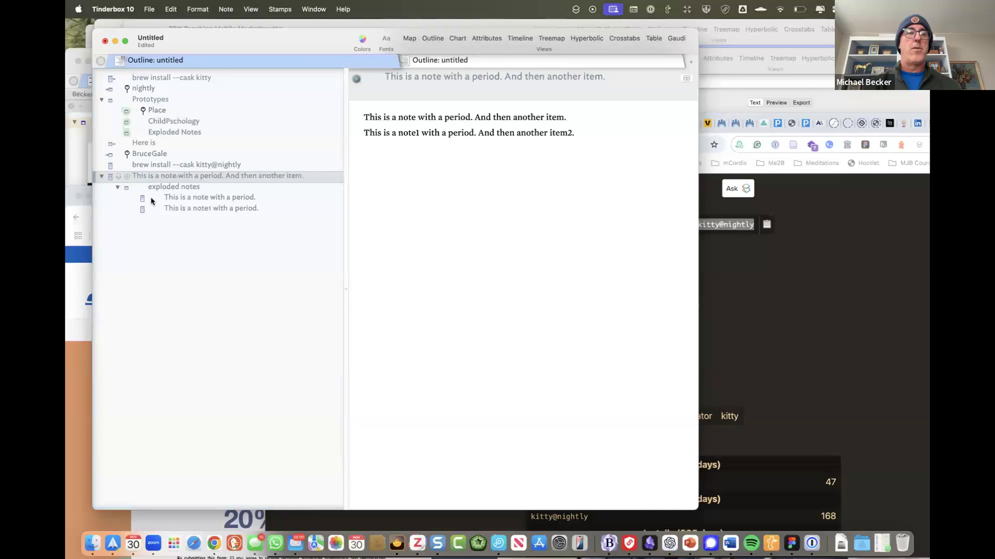
left_click(253, 202)
triple_click(607, 118)
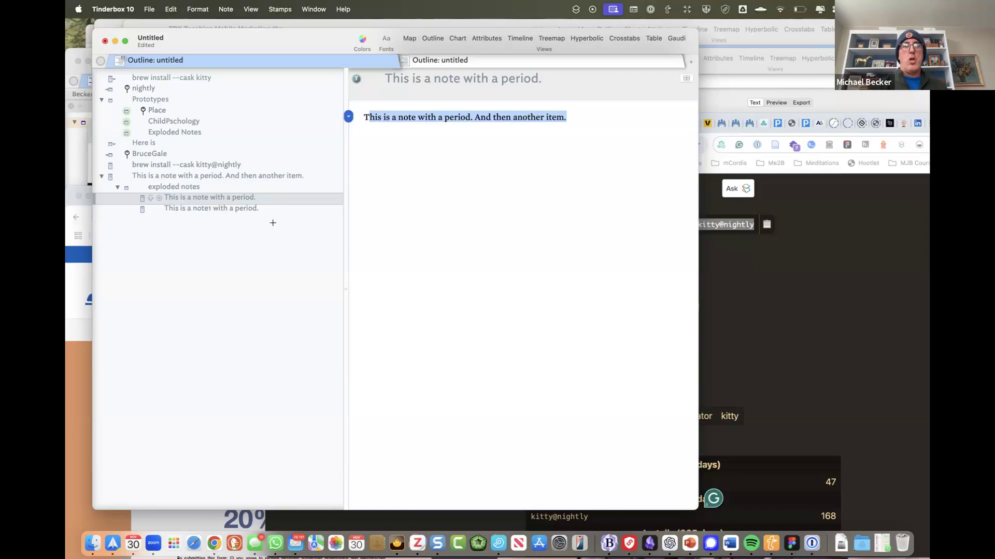
left_click(539, 84)
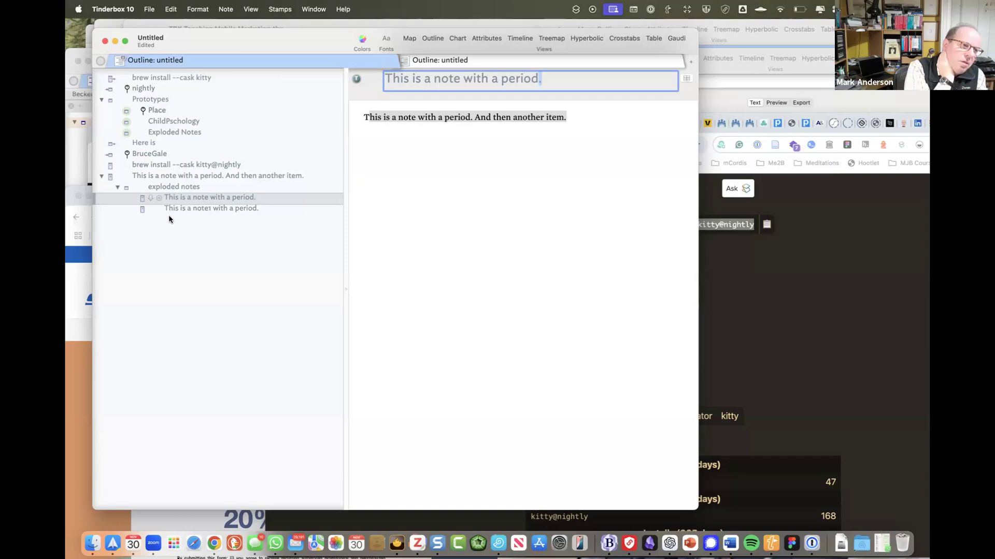
- Explode the sentence note again with First Paragraph titles and view both resulting full-line notes
left_click(219, 181)
key("ctrl+super+e")
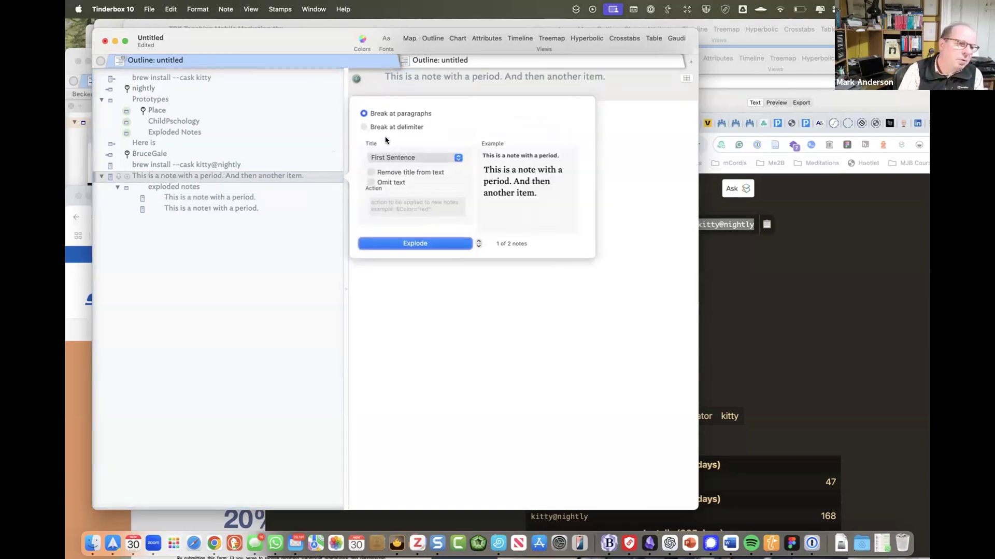
left_click(390, 160)
left_click(389, 180)
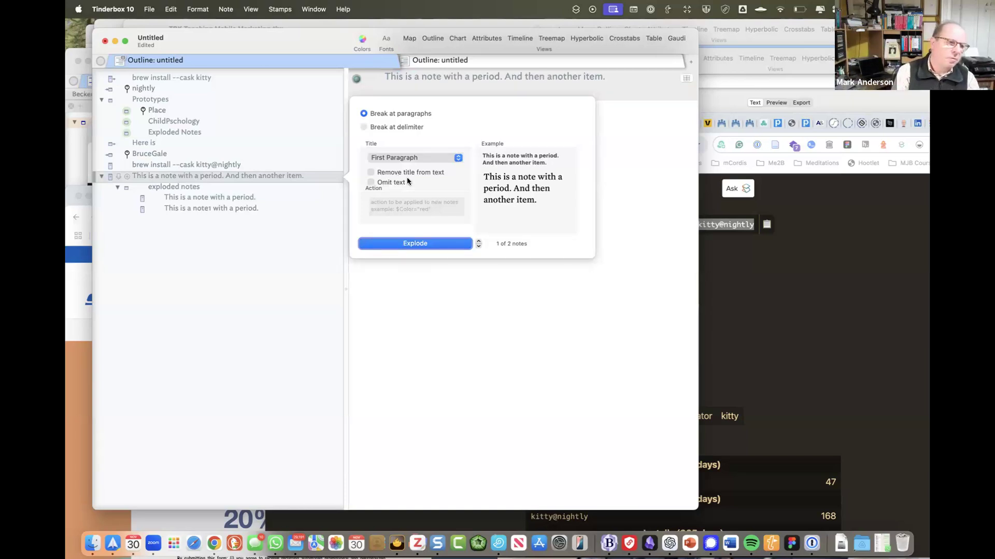
left_click(420, 243)
left_click(118, 220)
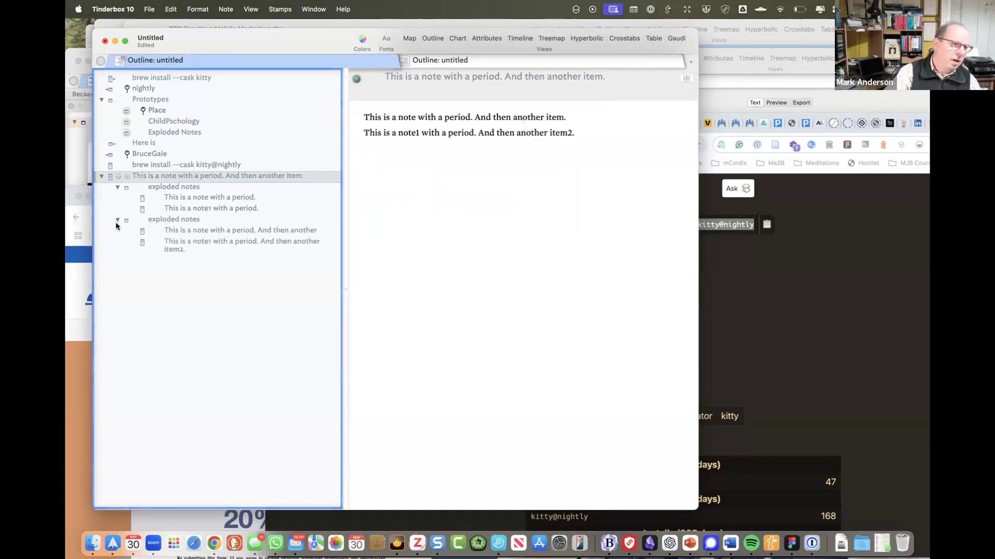
left_click(170, 242)
left_click(184, 228)
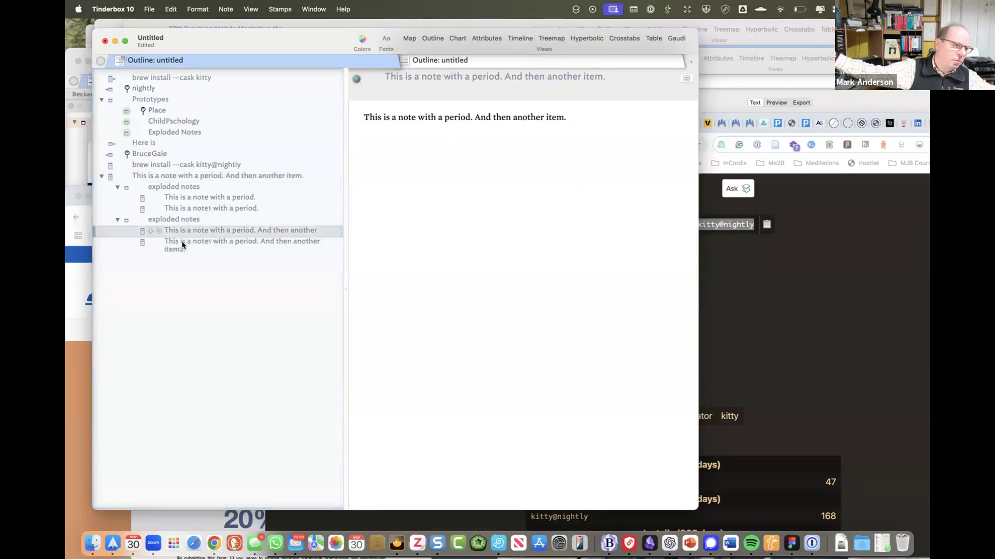
left_click(165, 176)
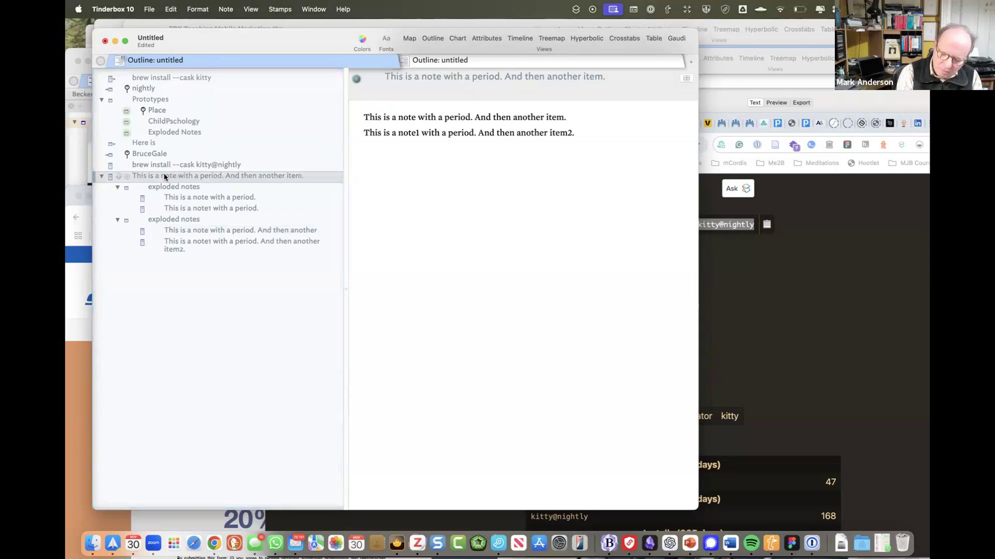
- Delete the second exploded notes container, then add a new note below the kitty@nightly note
left_click(157, 219)
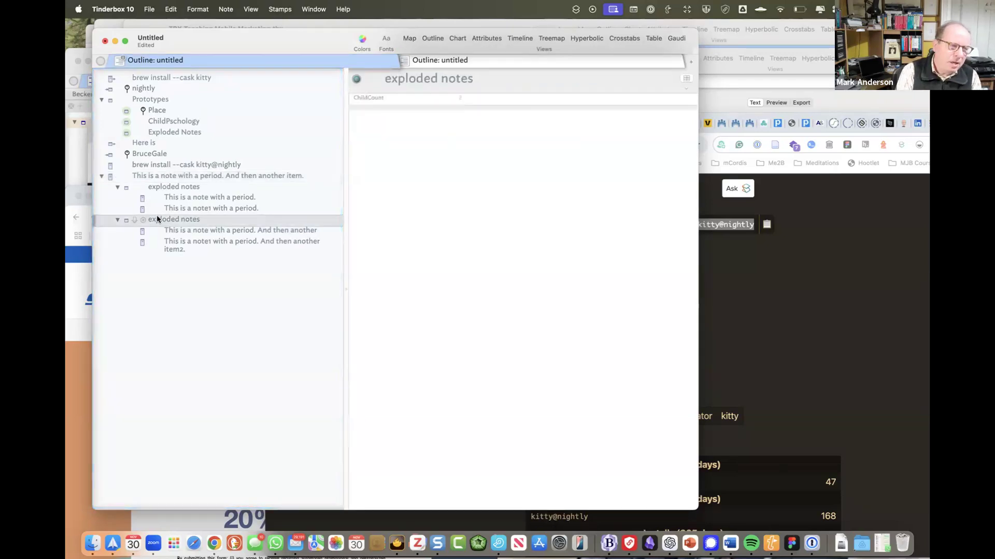
key("Delete")
left_click(175, 180)
left_click(176, 191)
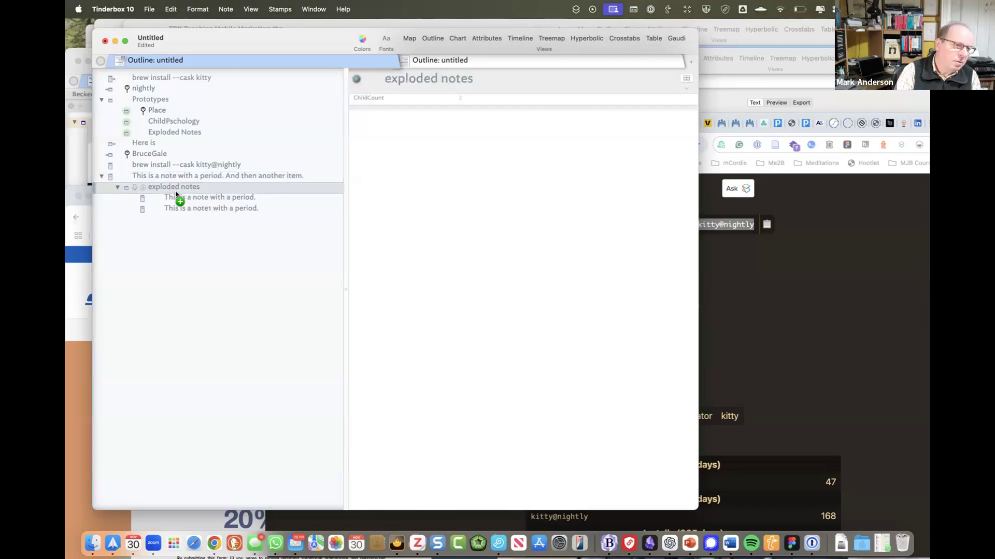
key("alt+super+e")
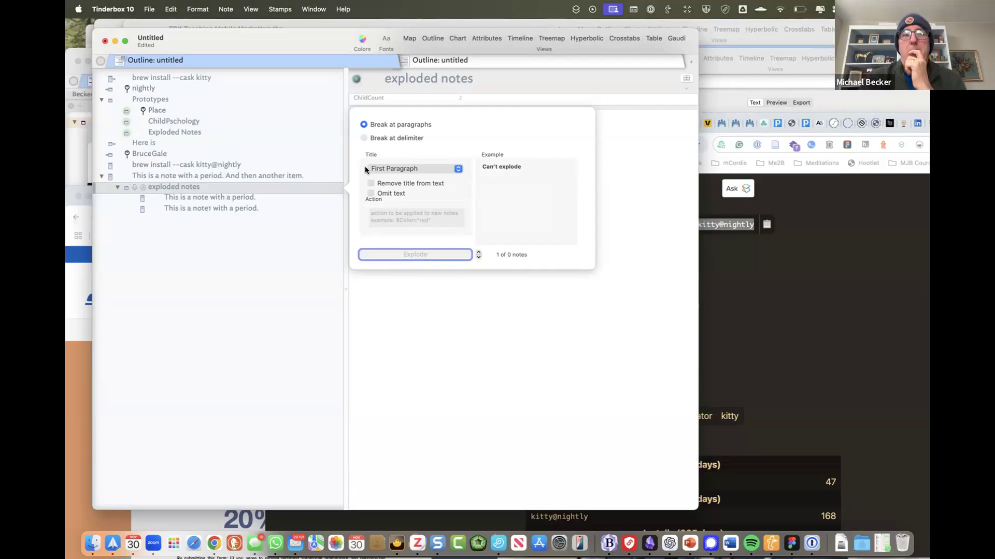
left_click(413, 168)
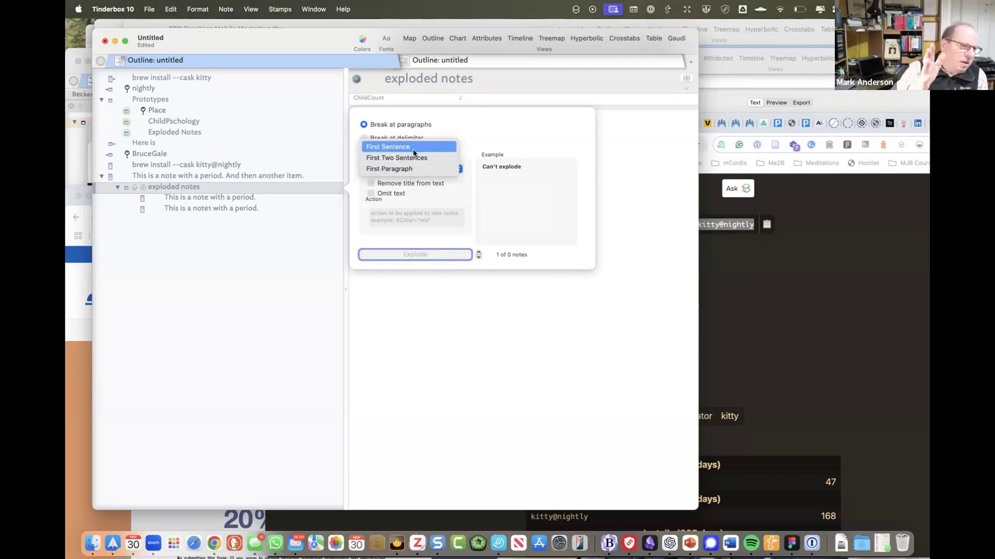
left_click(157, 176)
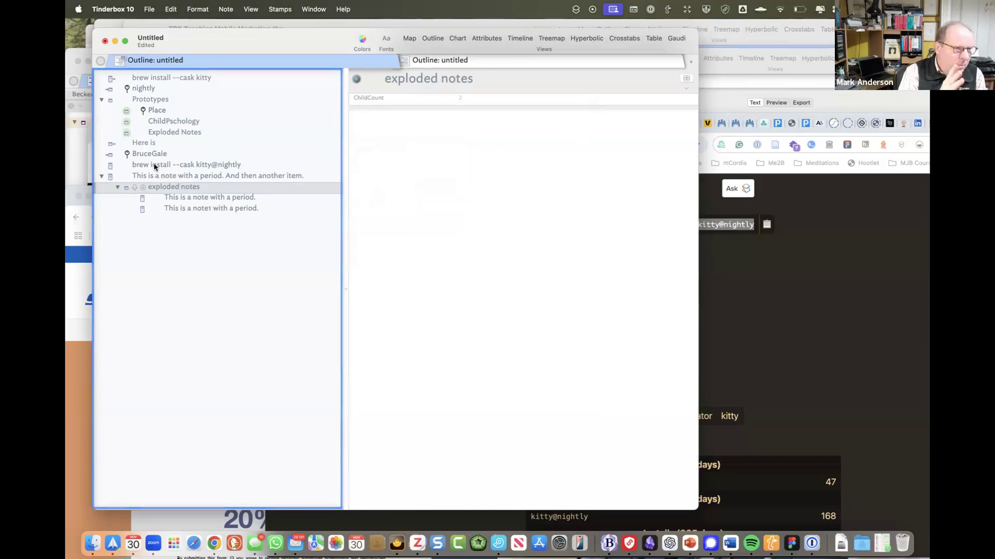
left_click(153, 166)
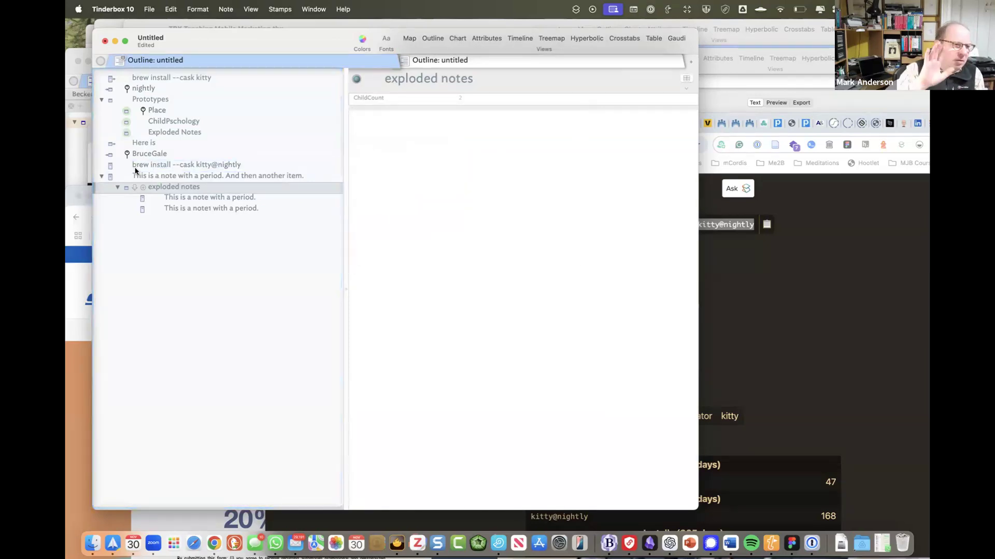
key("Return")
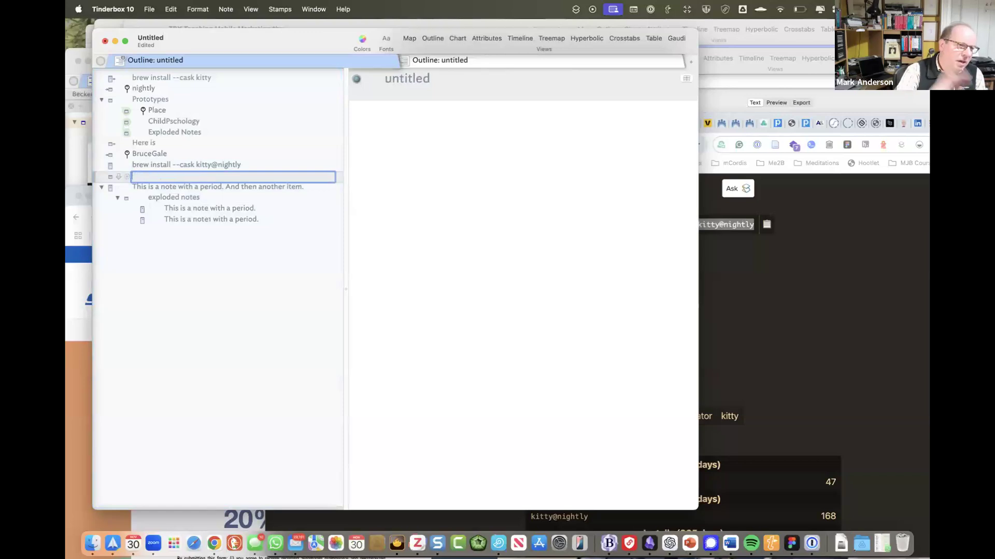
- Title the new note 'This are some ames' and enter two person names on separate lines in its text
type("This are some ames")
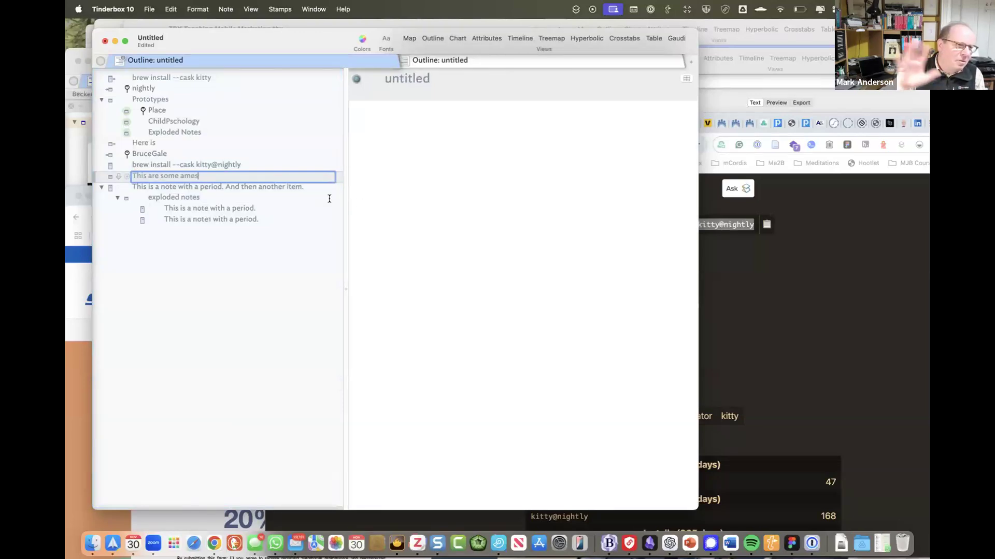
left_click(361, 202)
type("Mr.")
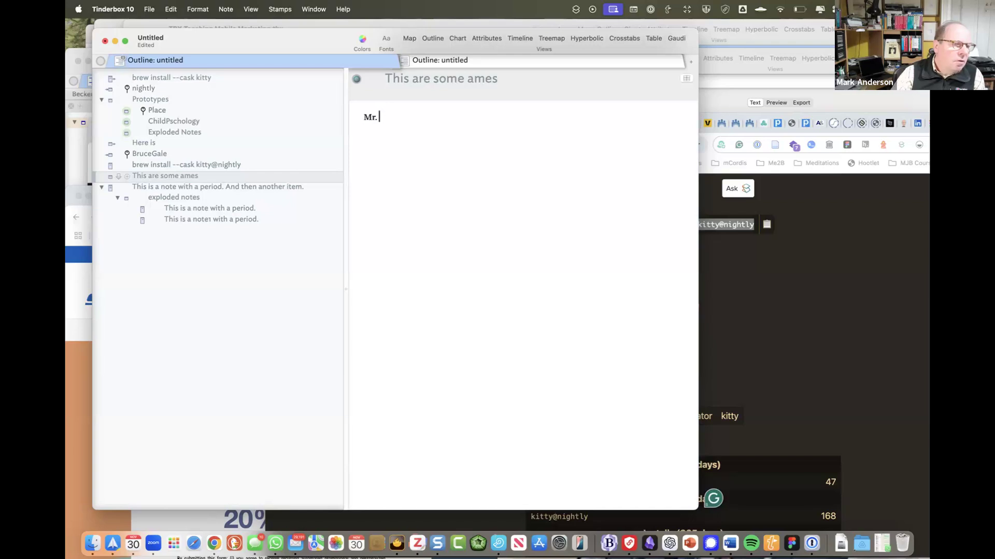
key("Return")
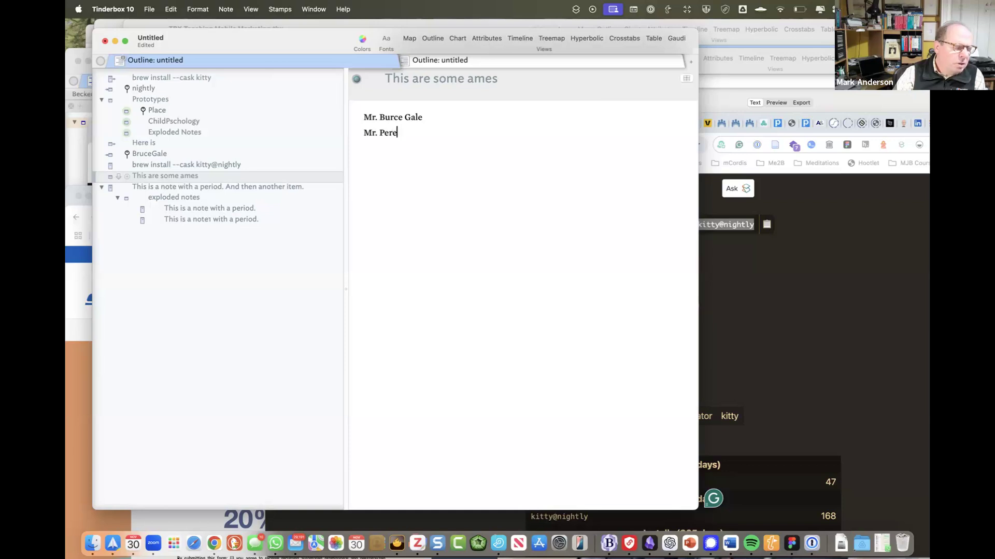
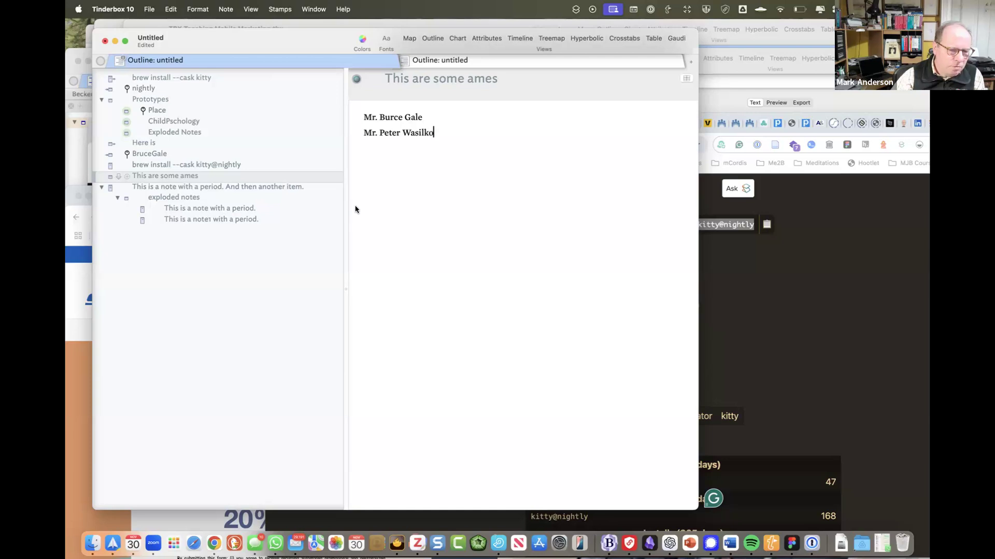
left_click(201, 178)
key("ctrl+super+e")
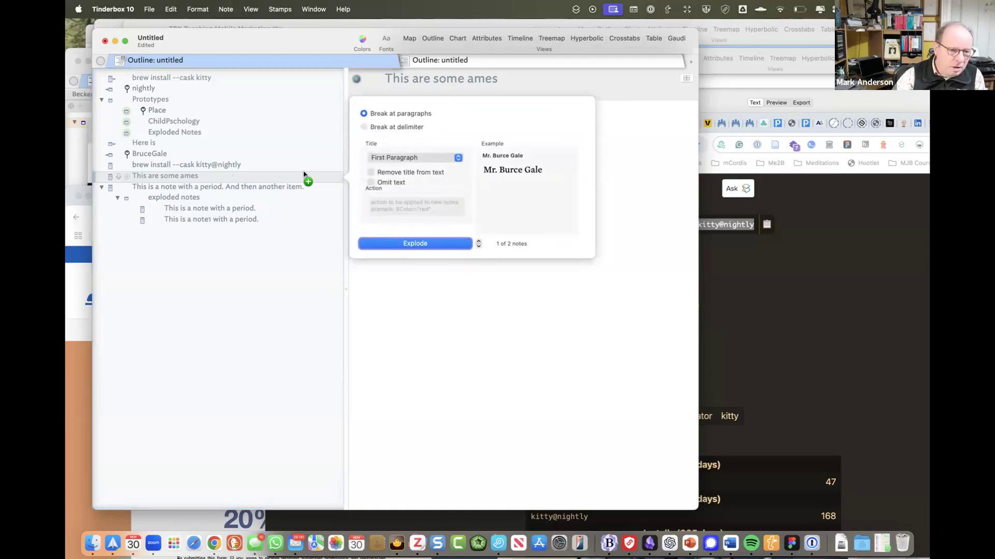
- Explode the names note using Title naming and expand the new exploded notes container
left_click(395, 157)
left_click(395, 139)
left_click(393, 246)
left_click(117, 187)
left_click(178, 201)
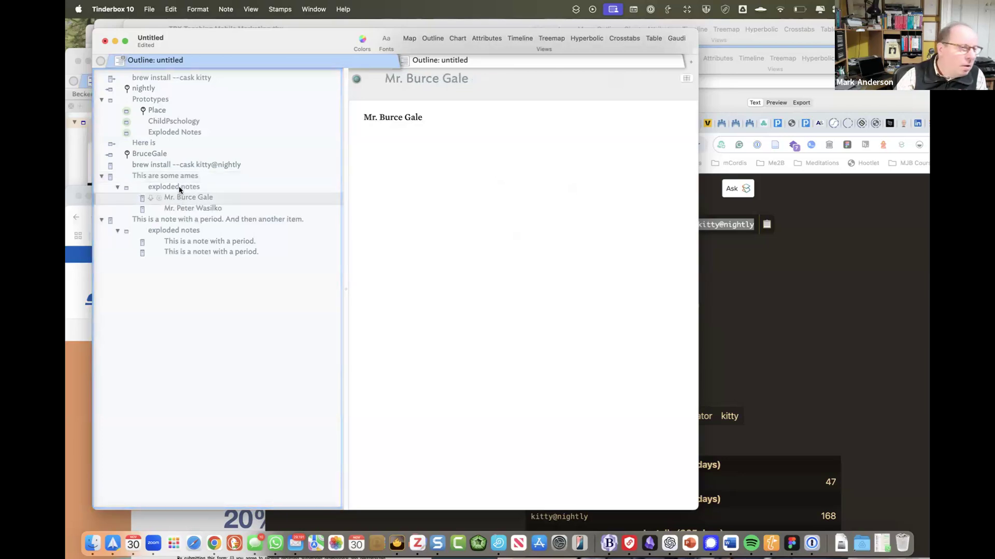
- Re-explode at paragraph breaks with First Paragraph titles and delete the older duplicate container
left_click(173, 178)
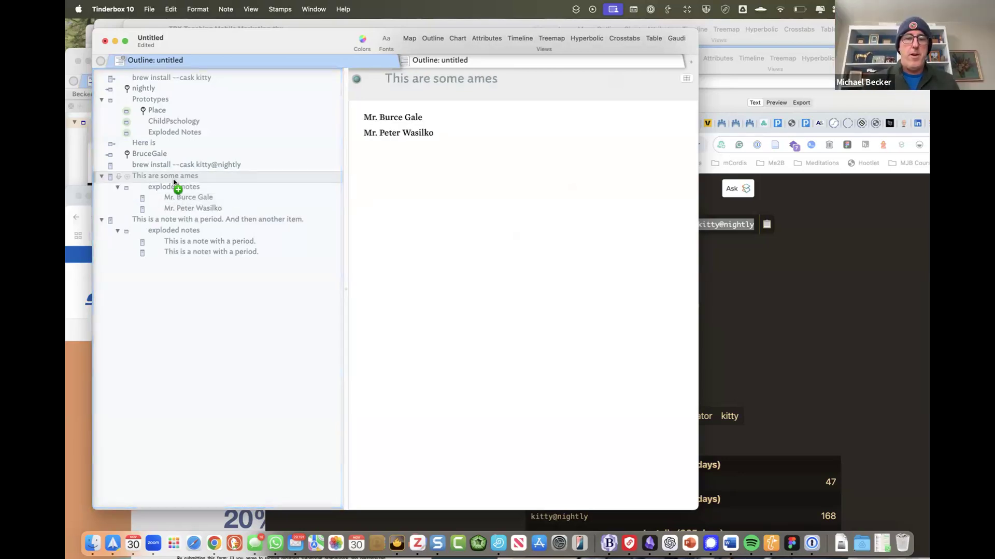
key("super+e")
left_click(399, 127)
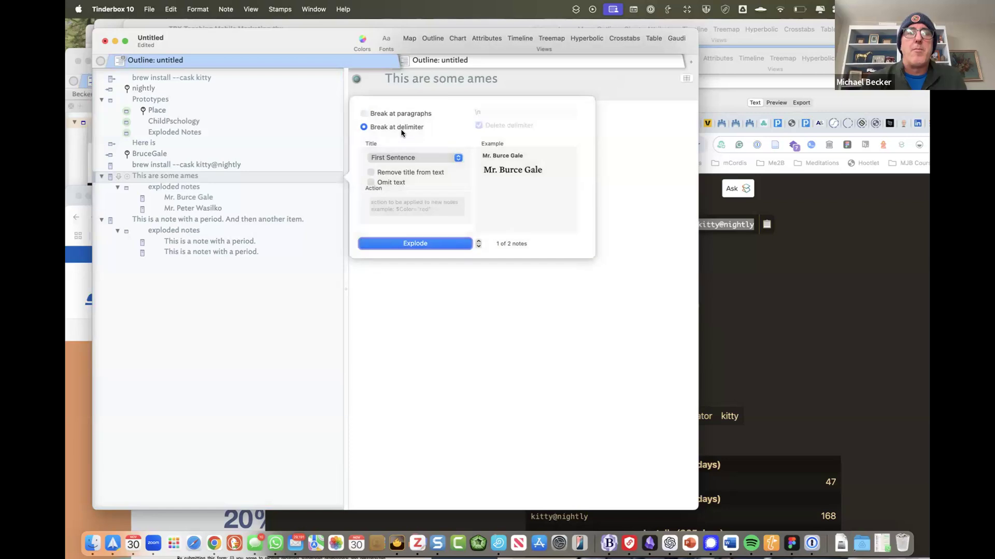
left_click(403, 113)
left_click(405, 162)
left_click(395, 178)
key("Return")
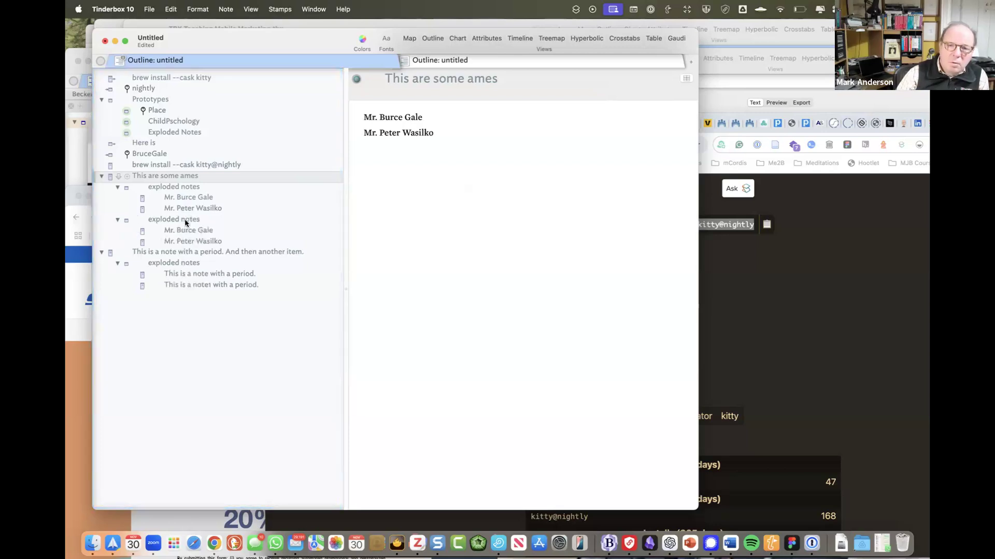
left_click(177, 189)
key("Delete")
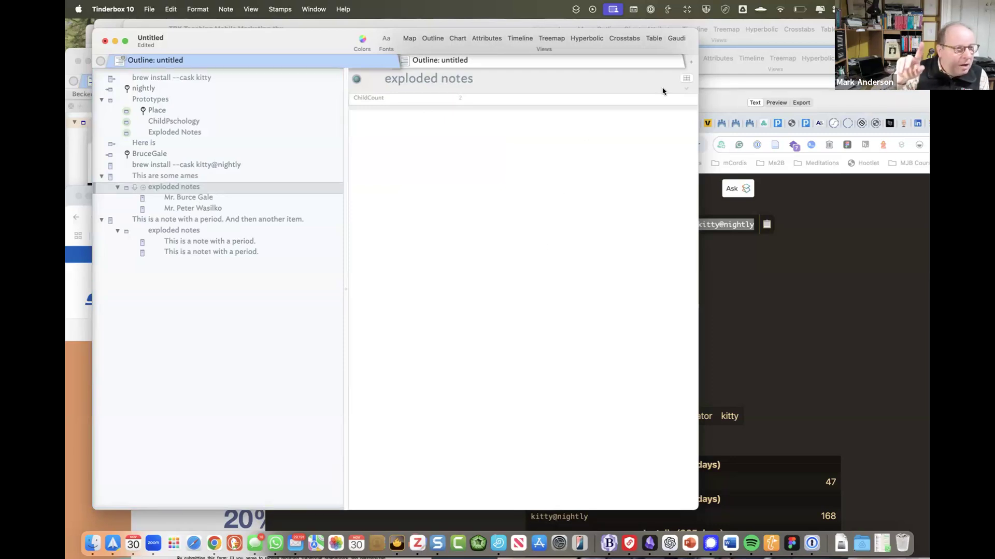
- Reopen Explode for the names note, showing paragraph breaks, First Paragraph titles and two previewed notes
key("alt+super+e")
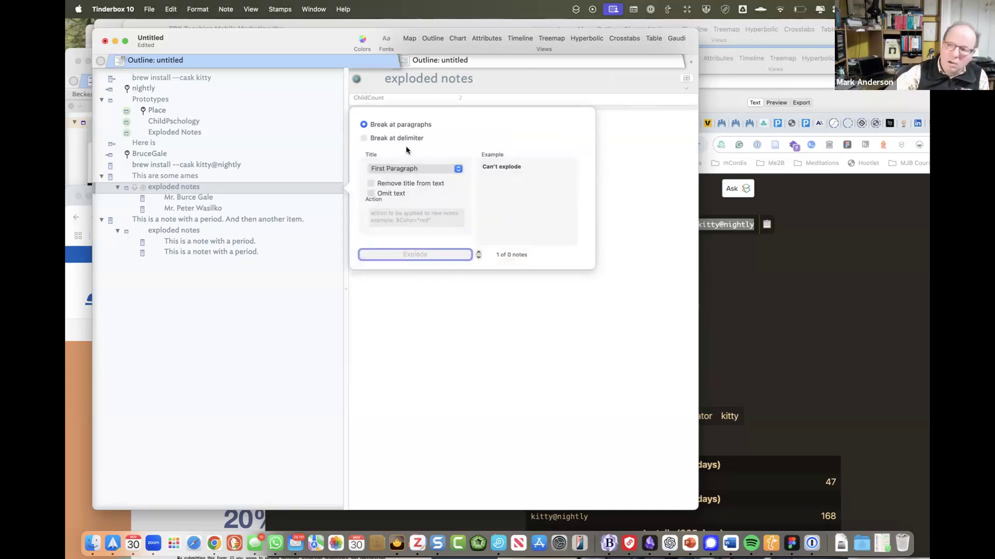
left_click(220, 178)
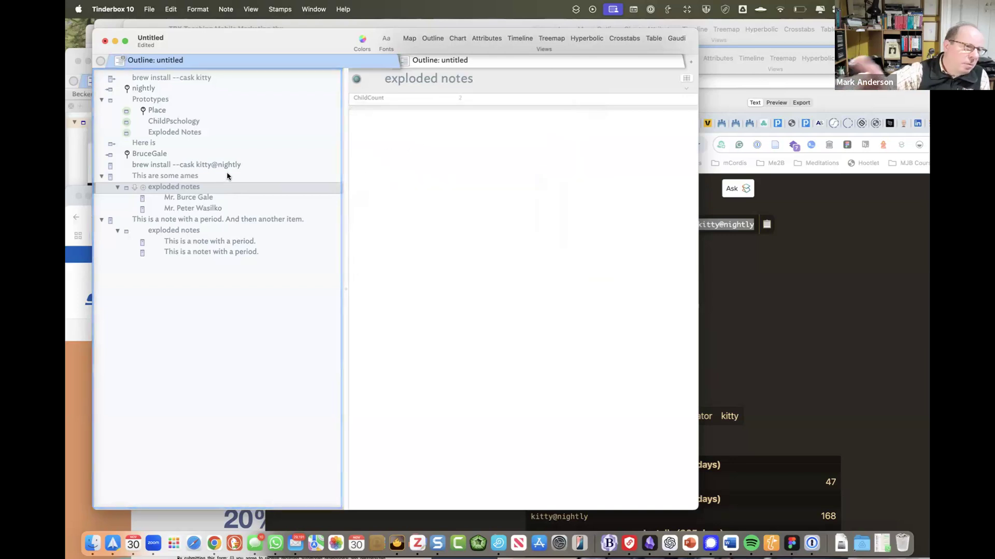
left_click(260, 175)
key("alt+super+e")
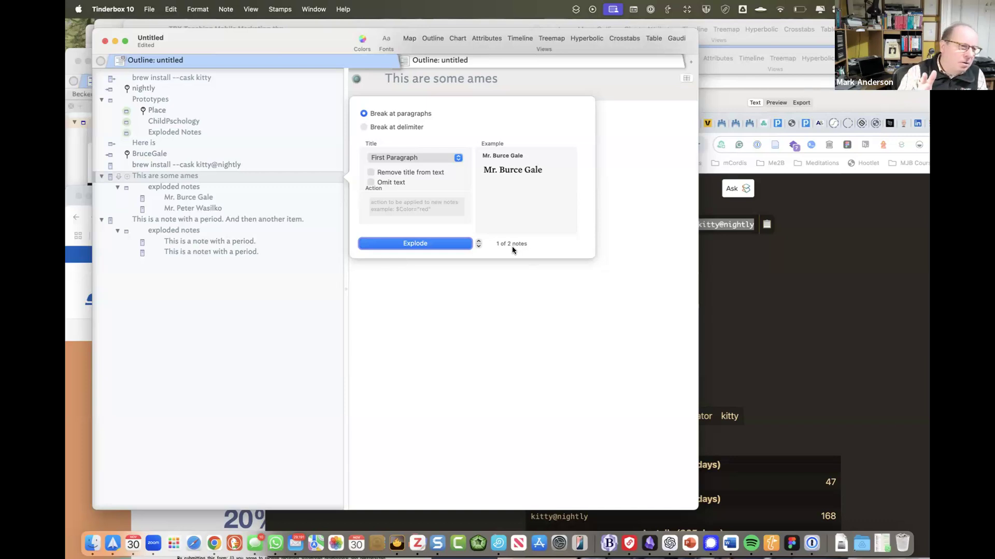
- Keep First Paragraph as the title and enable Remove title from text in the Explode options
left_click(458, 157)
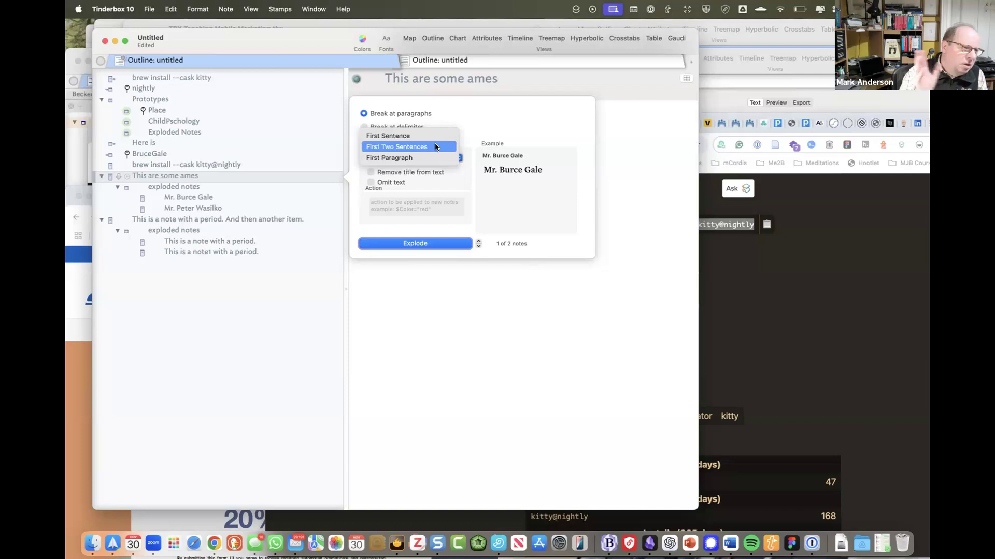
left_click(419, 177)
left_click(420, 175)
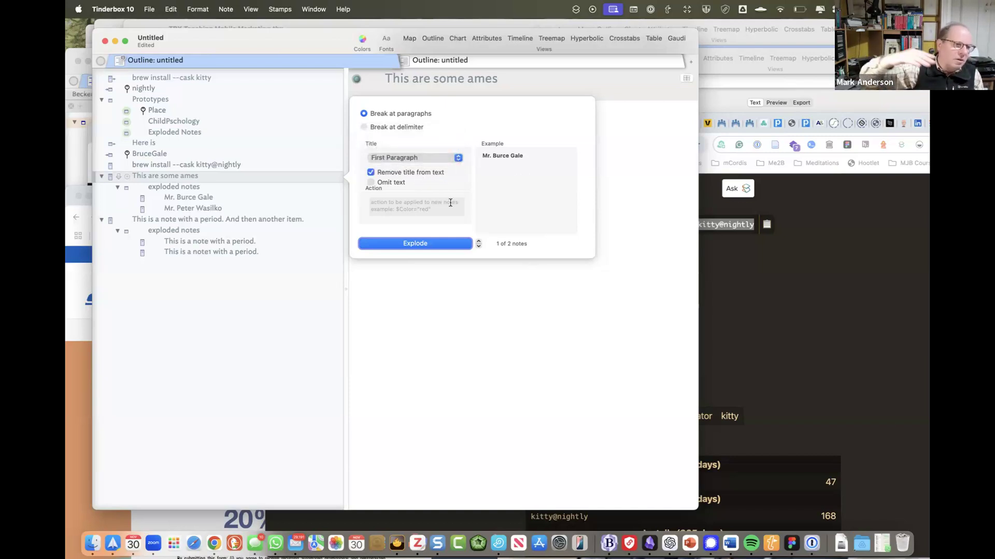
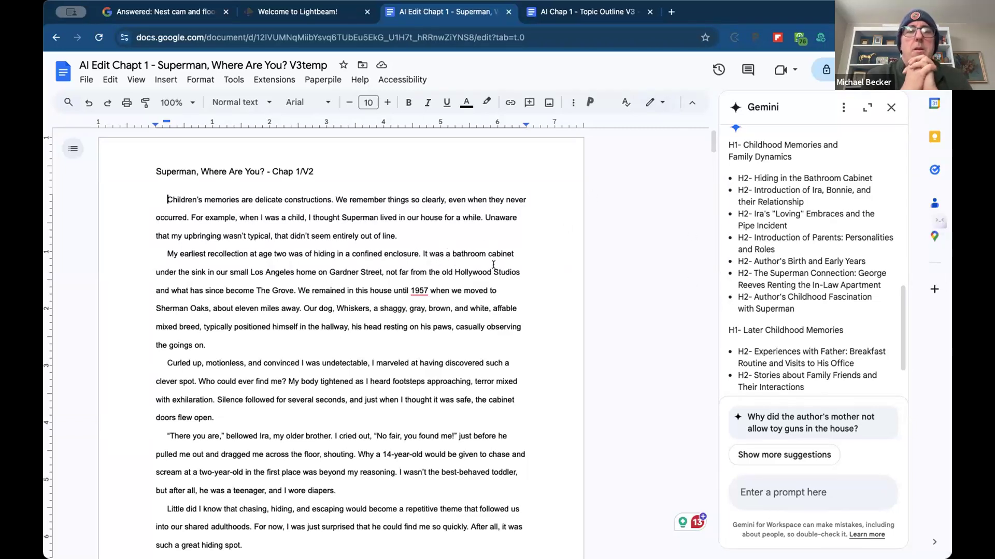
- Scroll to the end of Gemini's reply and copy its H1/H2 chapter outline
scroll(762, 318, "up", 10)
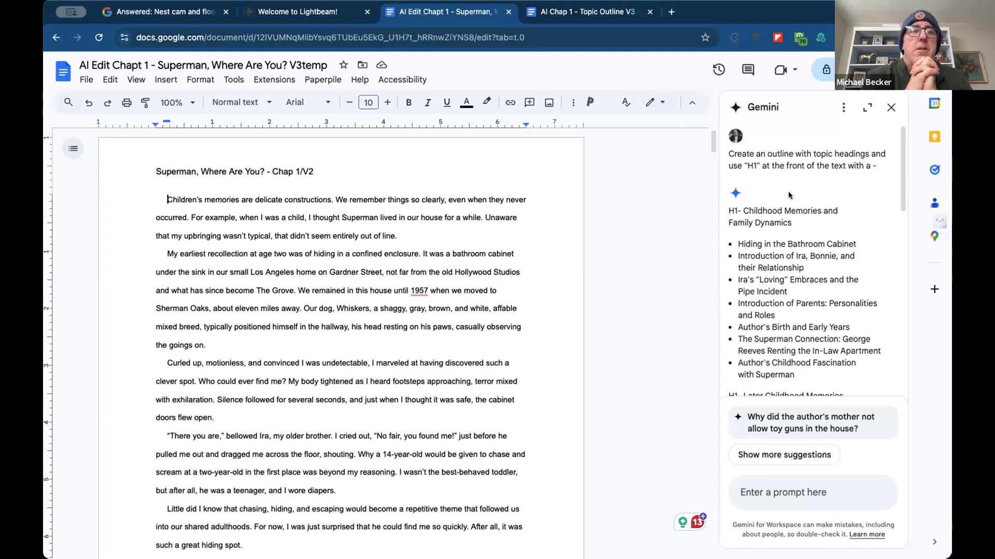
left_click(620, 280)
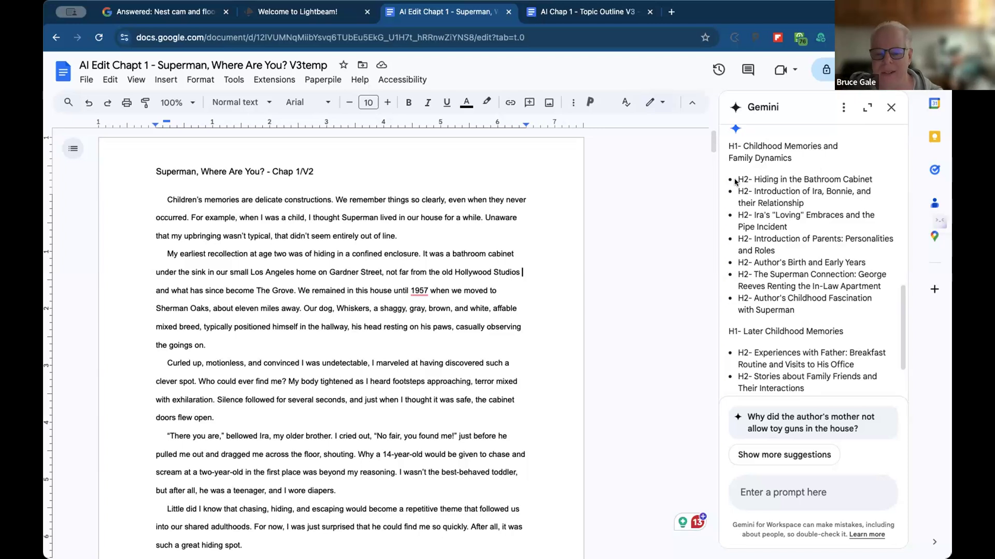
scroll(735, 180, "up", 3)
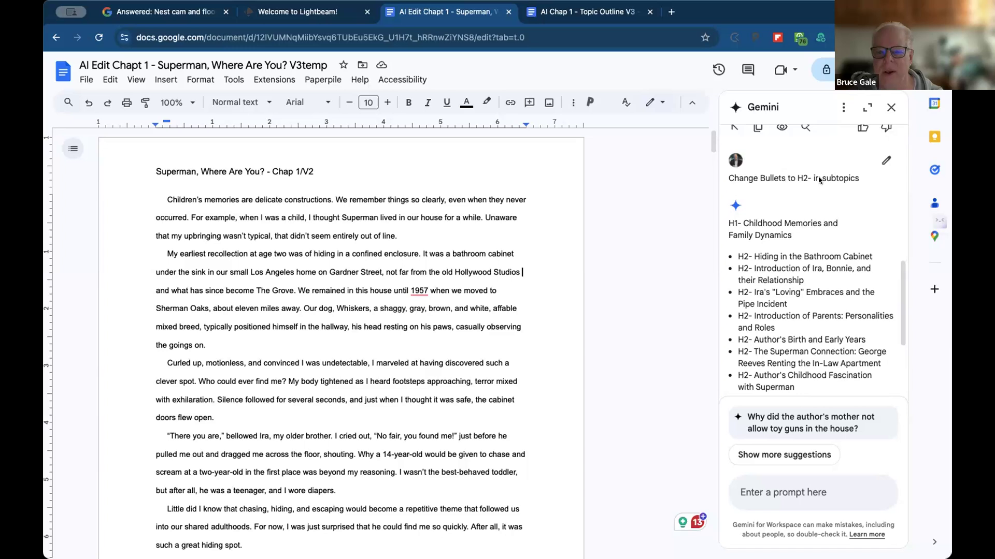
scroll(773, 252, "down", 2)
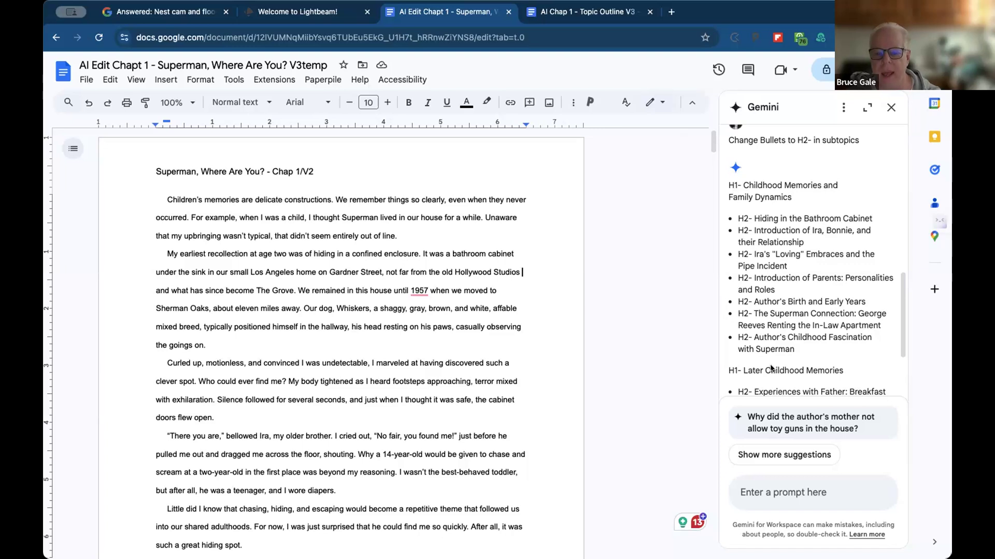
scroll(770, 368, "down", 3)
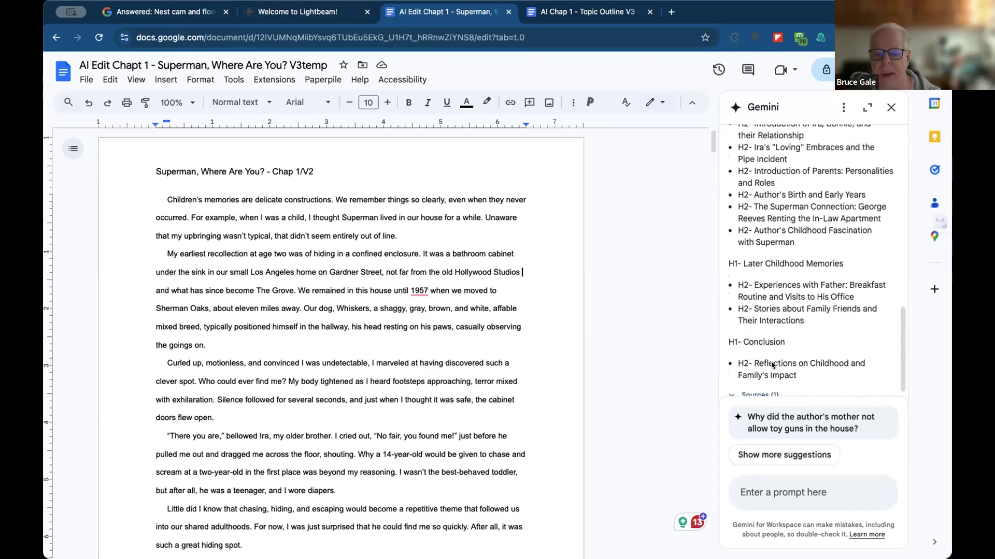
scroll(741, 337, "up", 4)
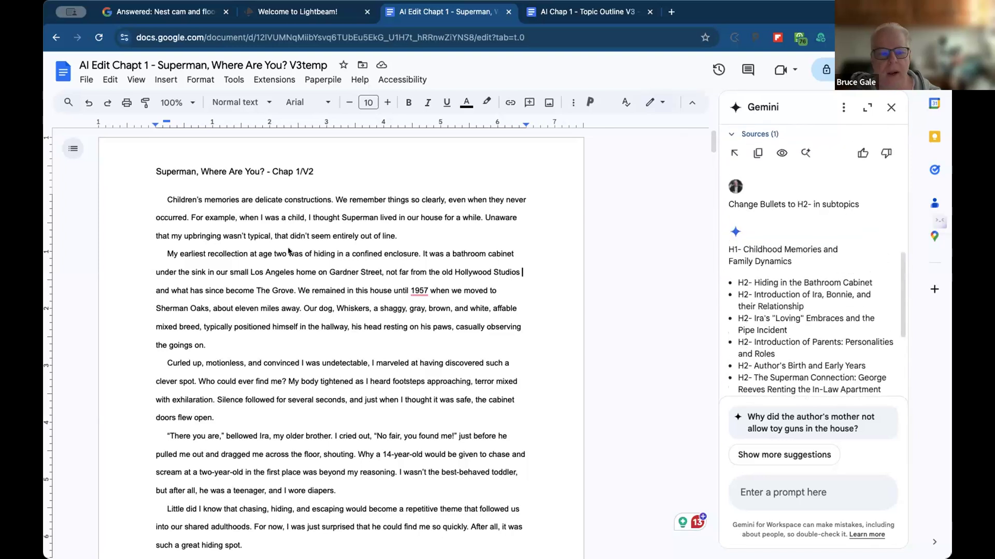
scroll(321, 277, "down", 8)
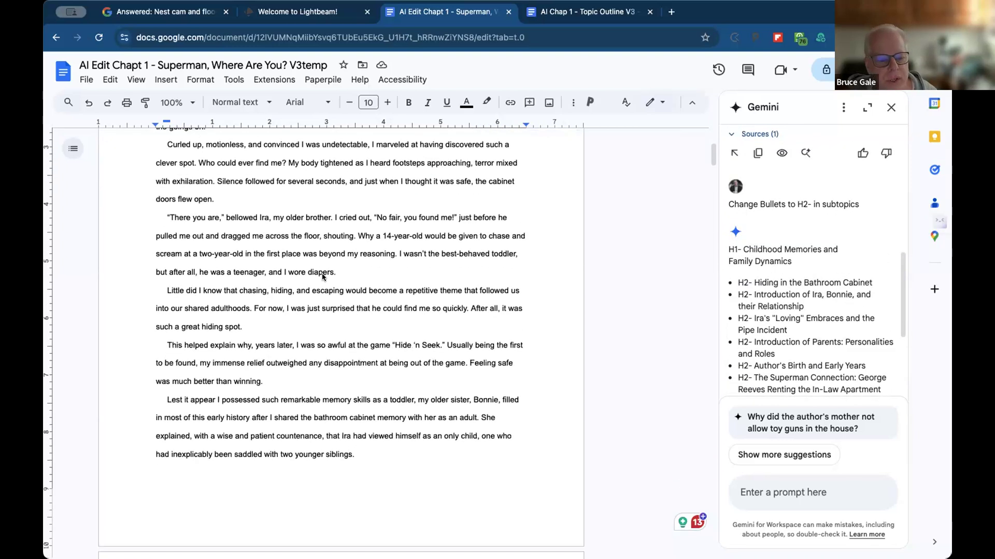
scroll(322, 277, "down", 4)
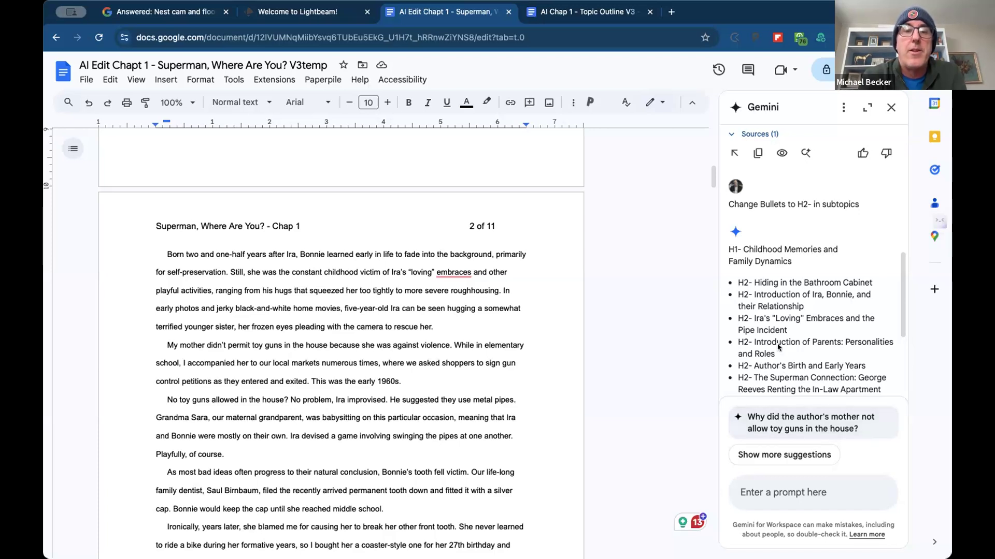
scroll(777, 329, "down", 4)
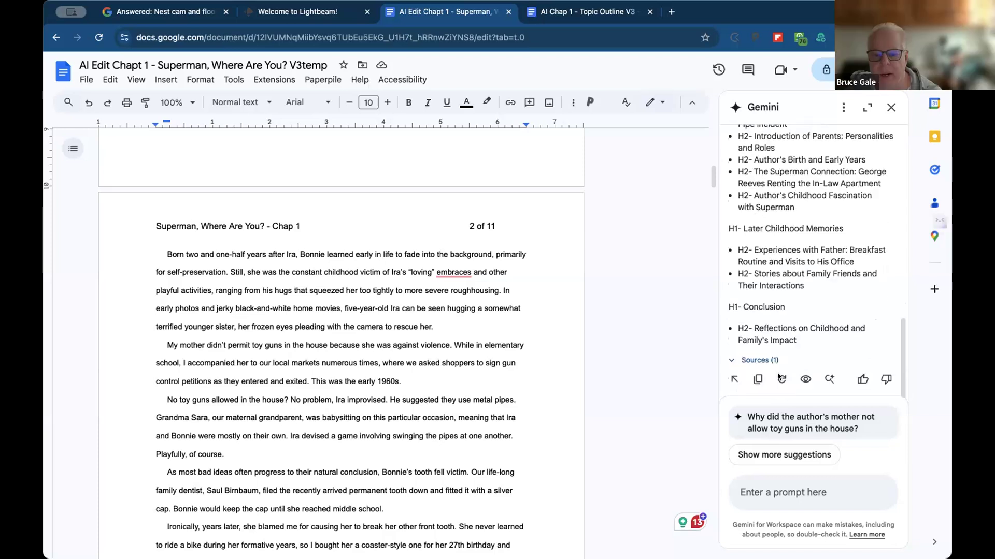
left_click(756, 381)
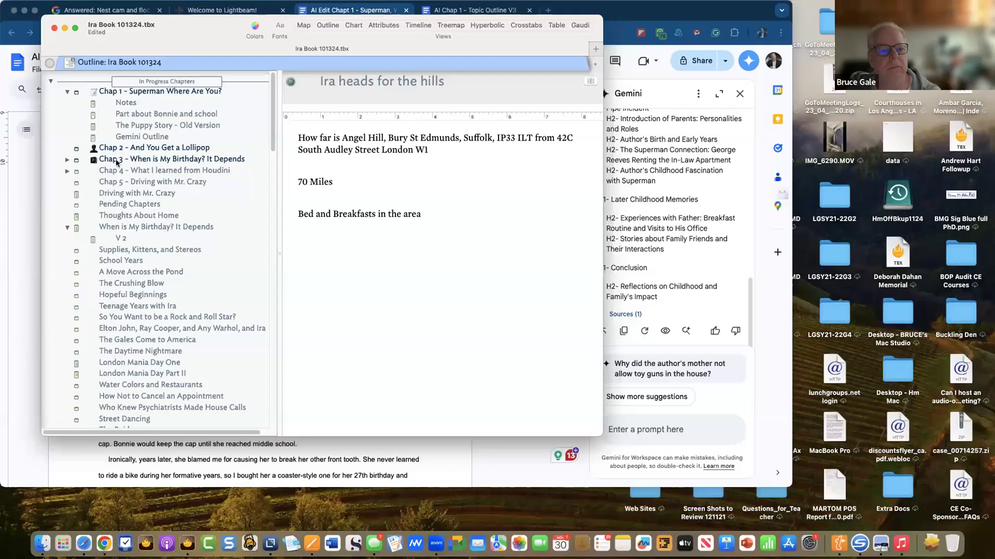
- Review the Chap 1 note, close Ira Book 101324, and move the new Untitled window aside
left_click(134, 93)
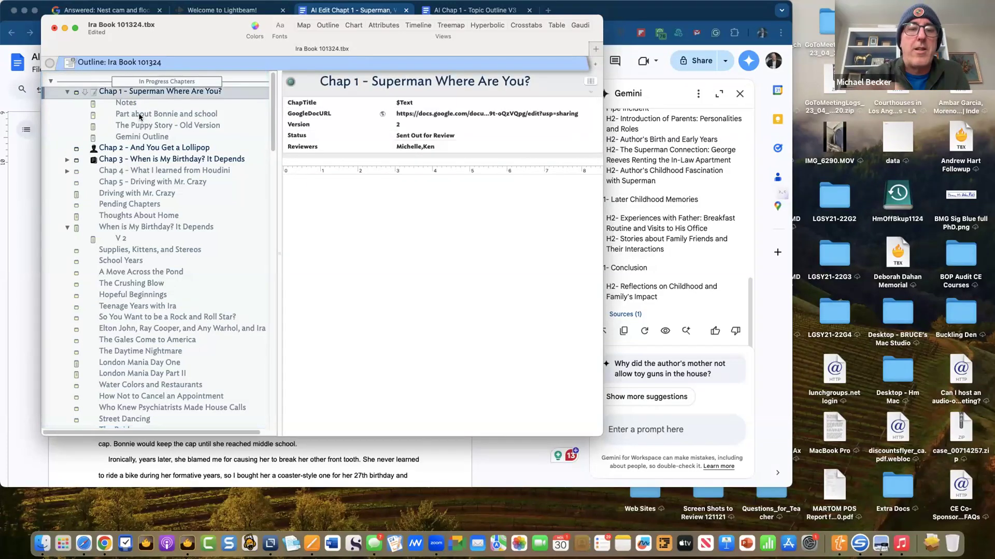
scroll(136, 120, "down", 10)
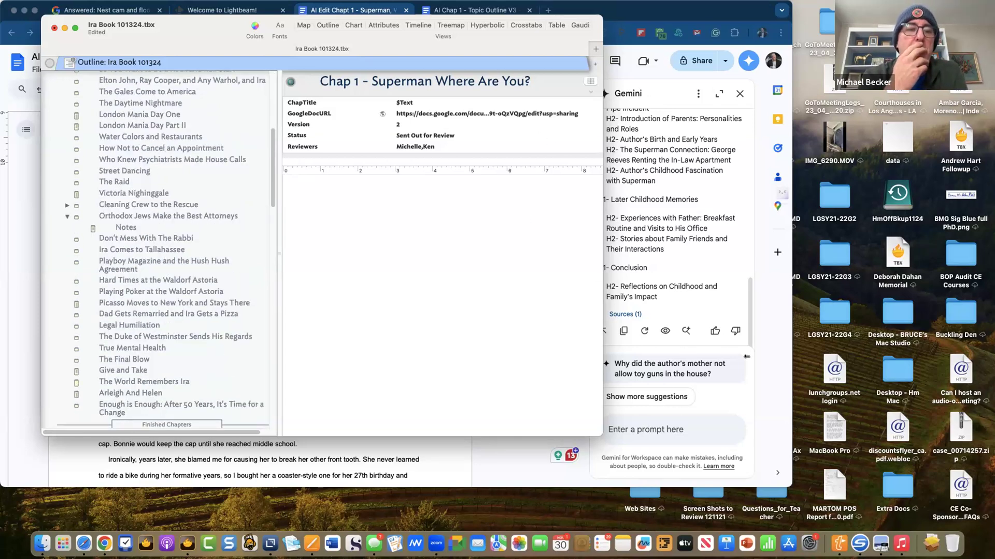
left_click_drag(746, 356, 749, 355)
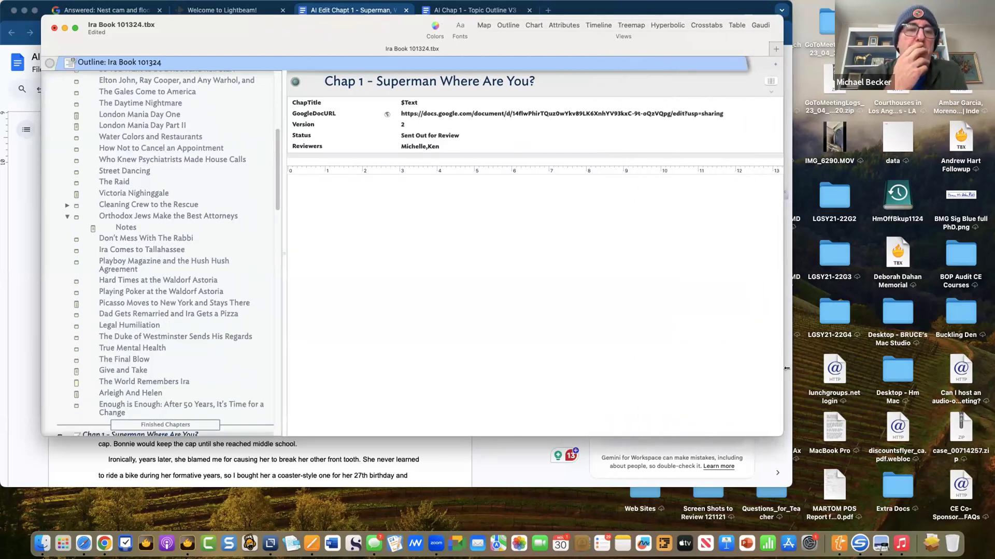
left_click(287, 255)
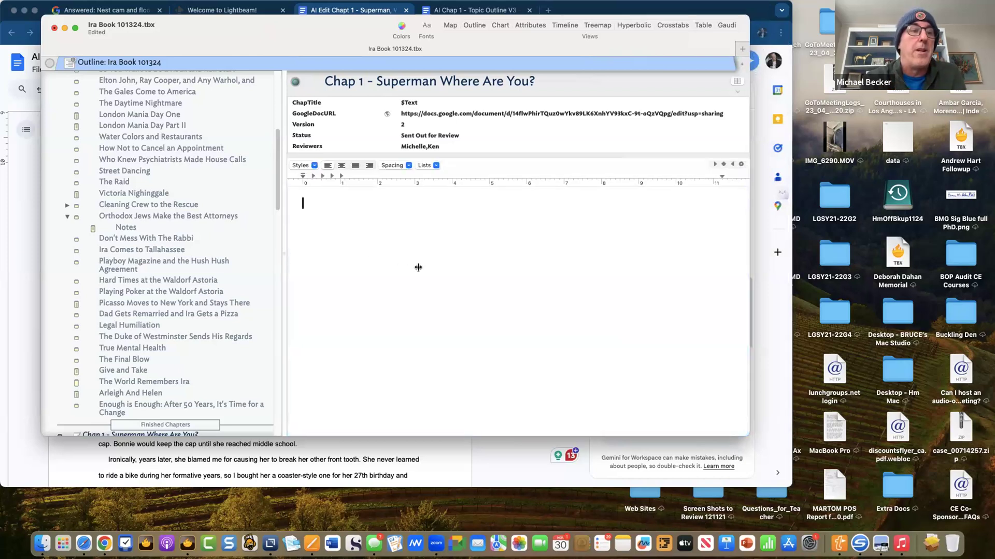
left_click_drag(284, 267, 477, 278)
scroll(265, 279, "down", 8)
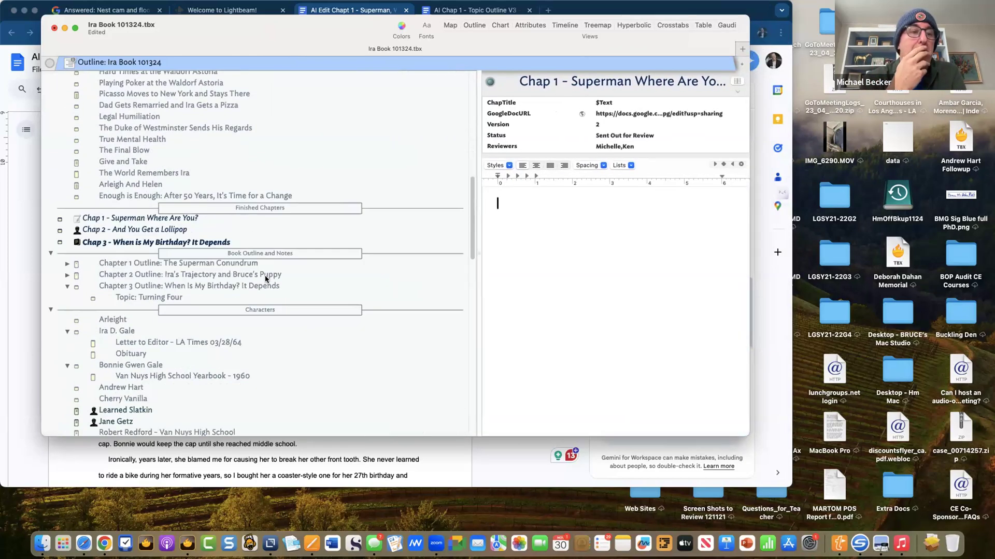
left_click(54, 29)
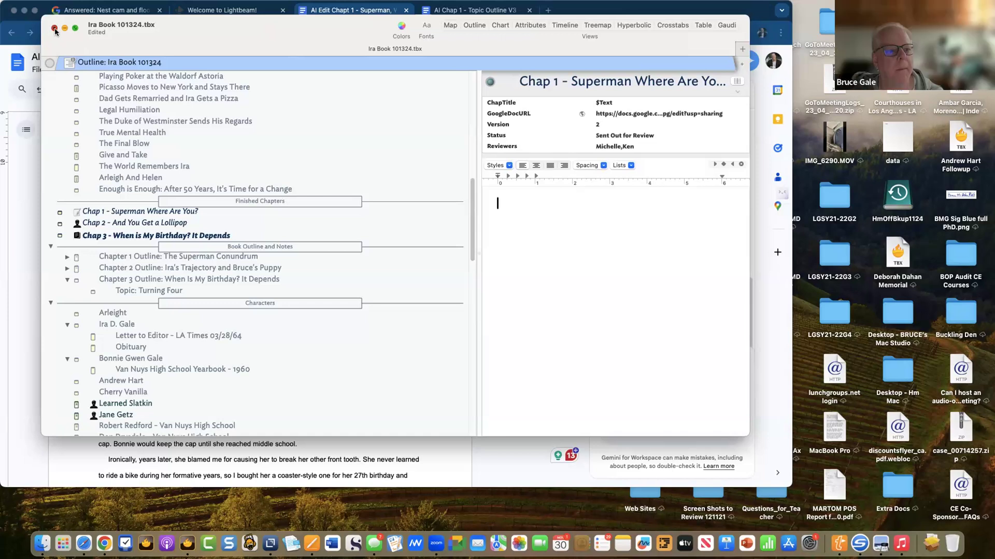
left_click_drag(214, 119, 309, 114)
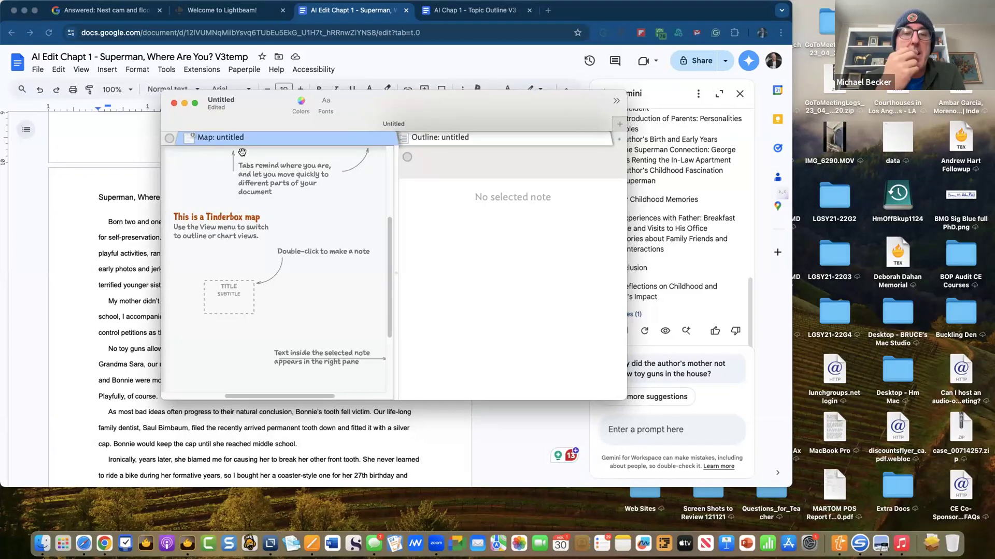
- Save the untitled document as 'Draft Sections'
key("super+s")
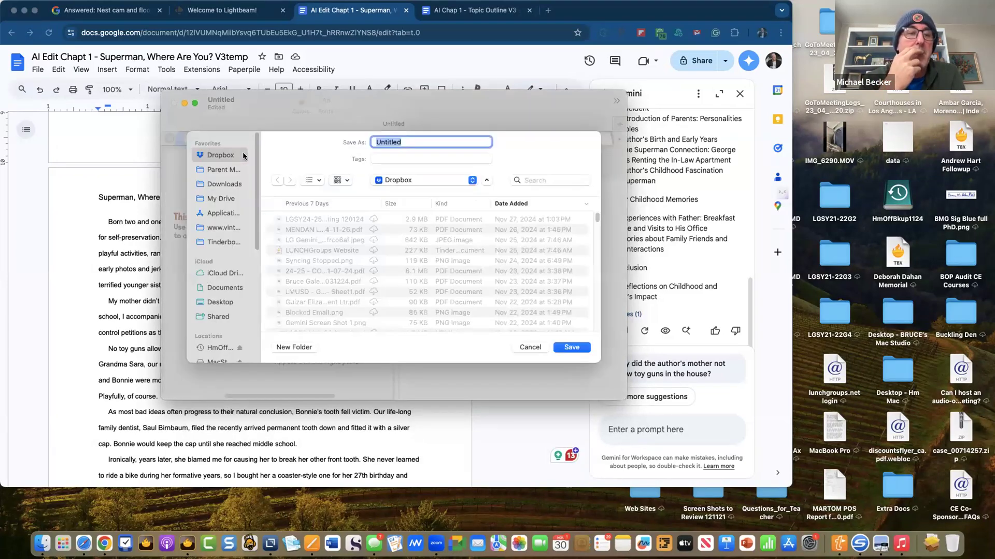
type("Draft")
type("Sections")
key("Return")
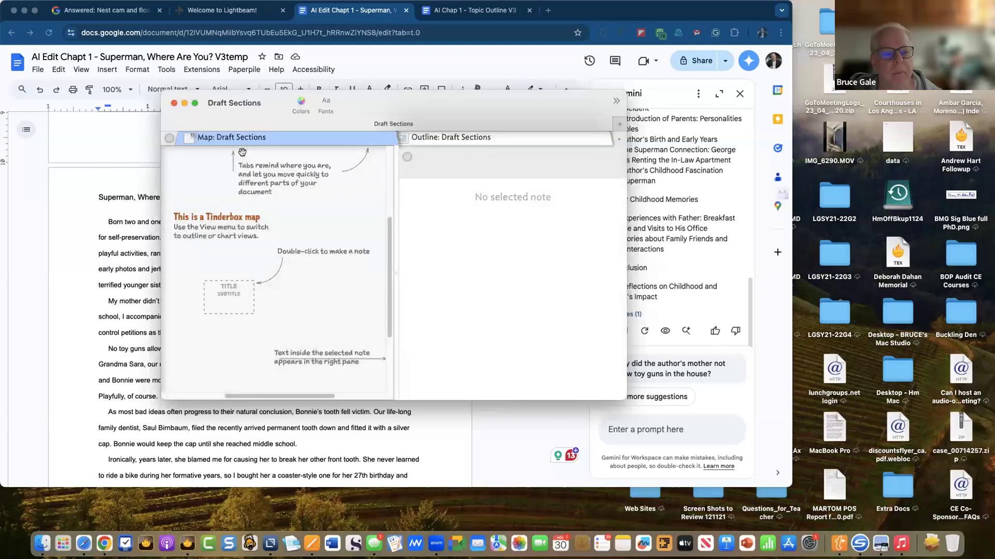
- Create a map note titled 'Draft Sections'
double_click(254, 196)
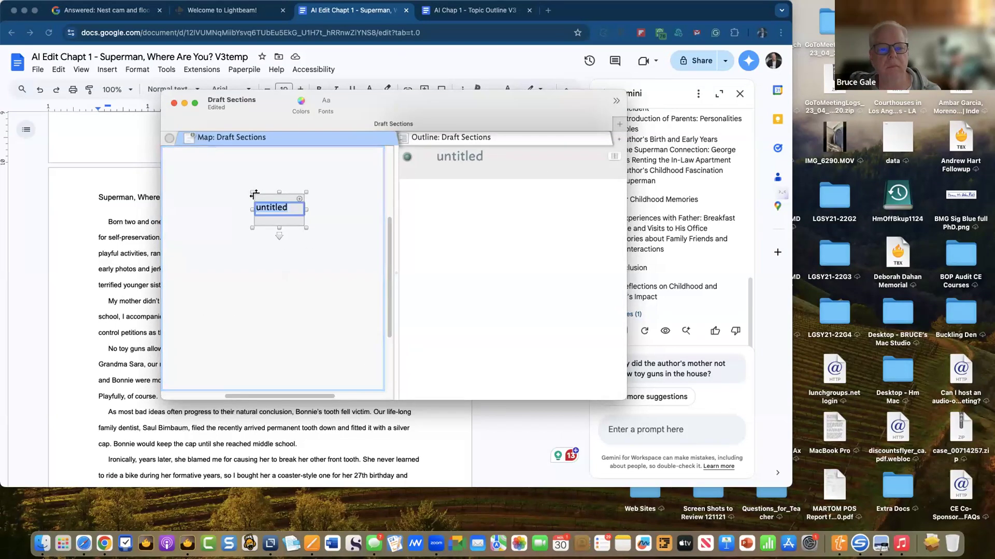
type("Dra")
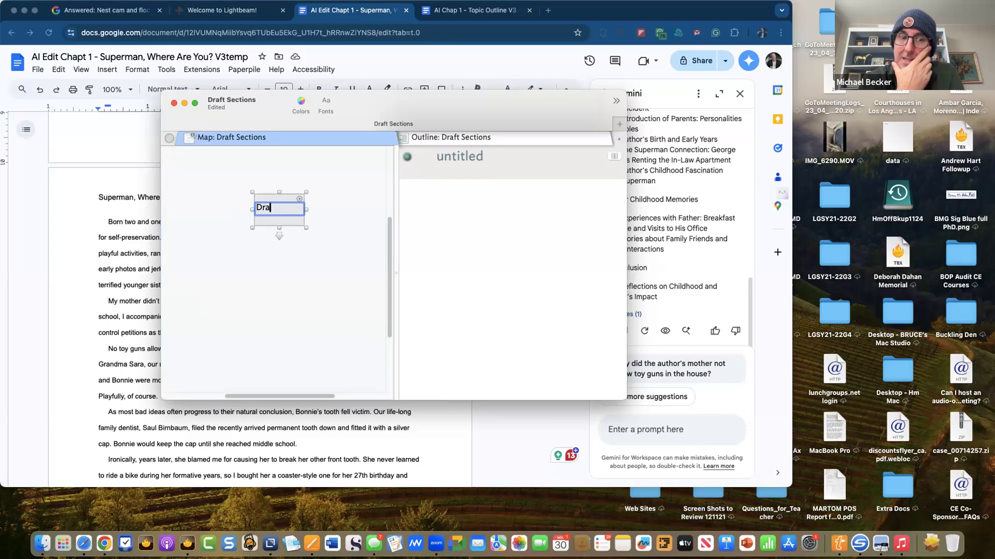
type("ft Sections")
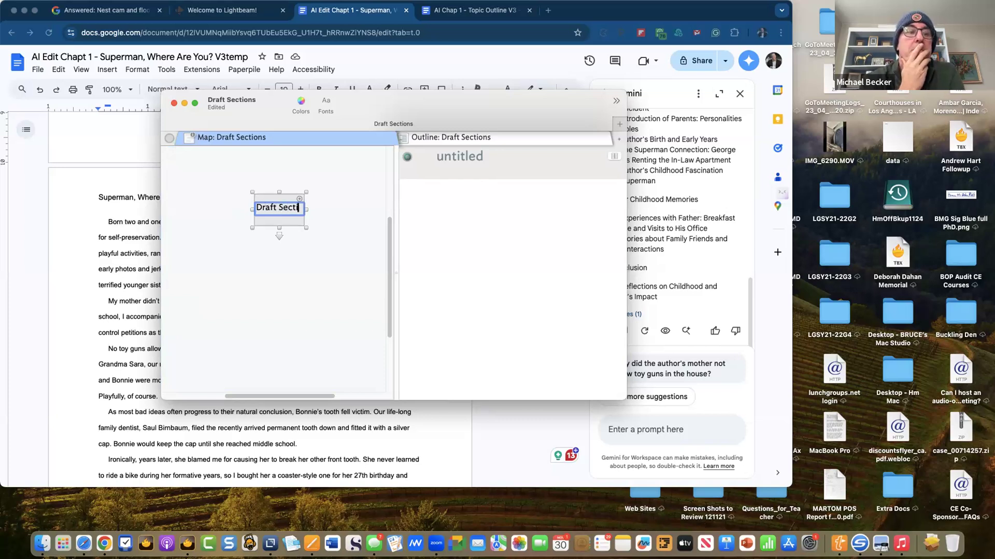
left_click(462, 227)
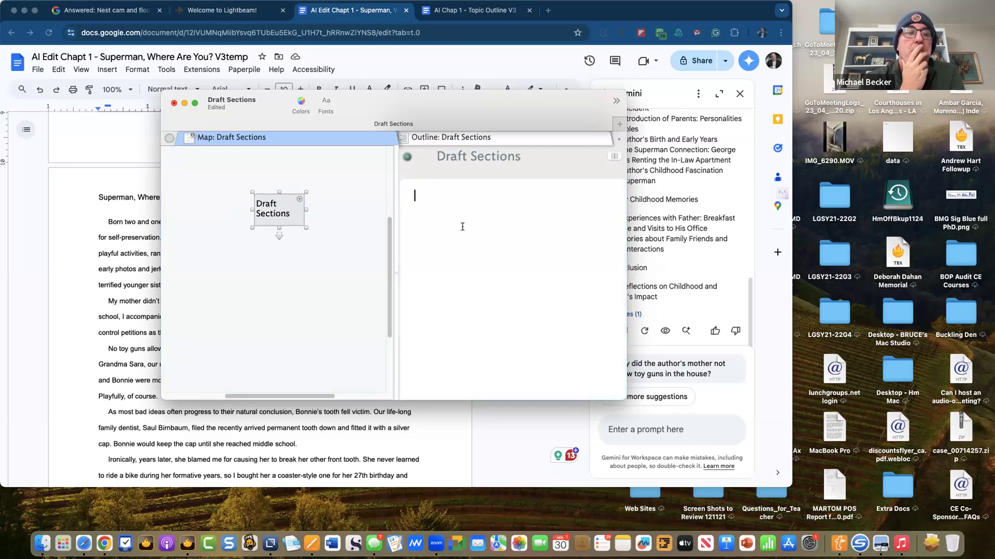
- Paste Gemini's outline into the note and widen its map box so the title fits
key("super+v")
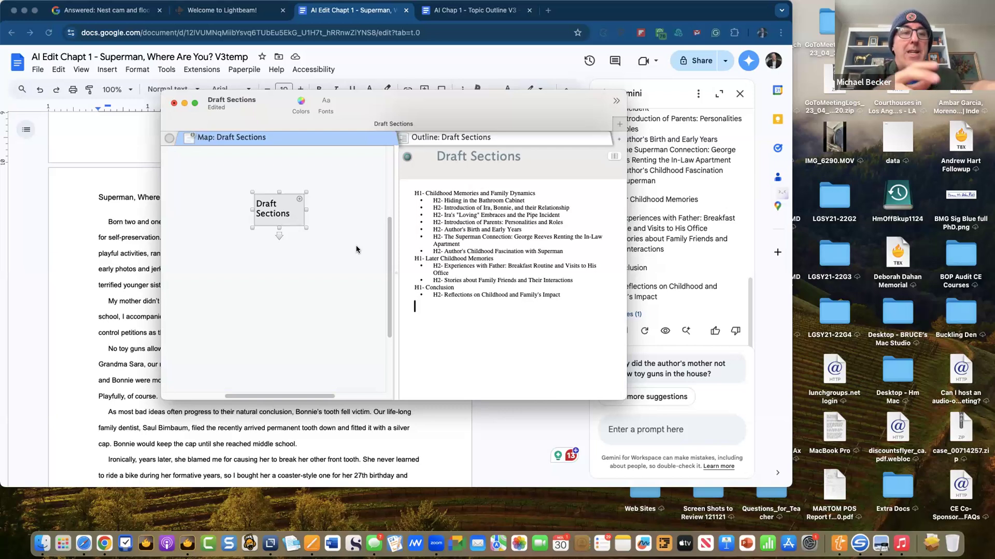
left_click_drag(308, 211, 333, 211)
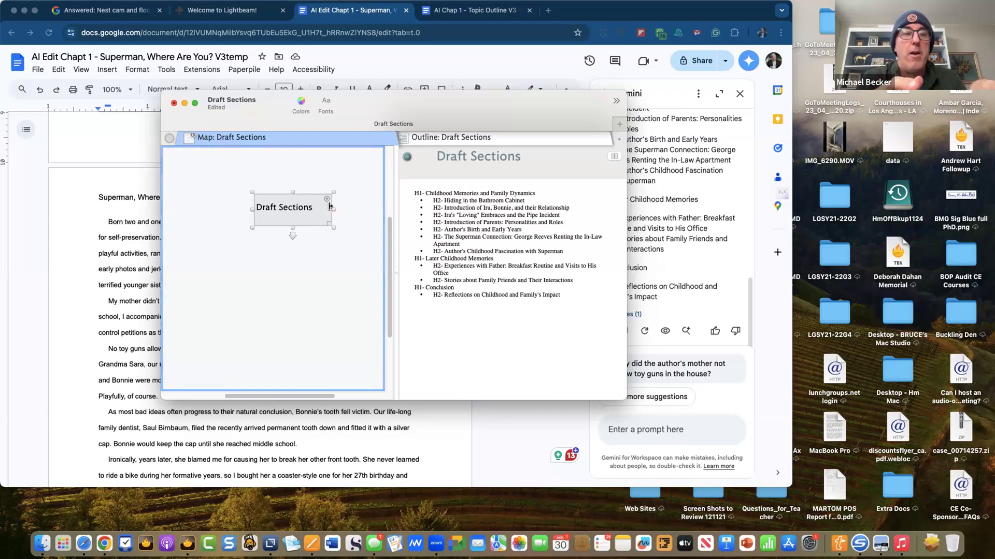
left_click(451, 327)
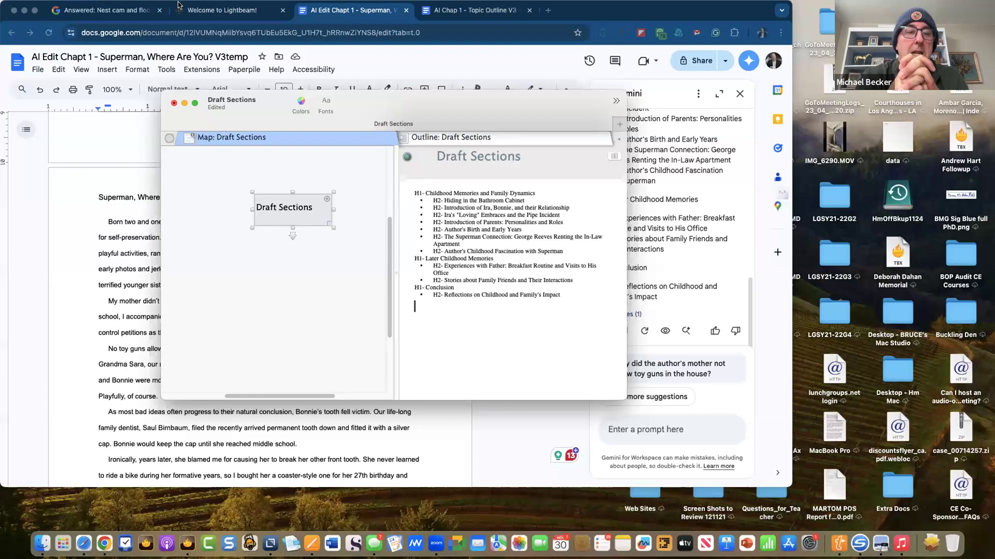
- Select the bullet mark before the first H2 line of the outline
left_click(432, 201)
triple_click(412, 193)
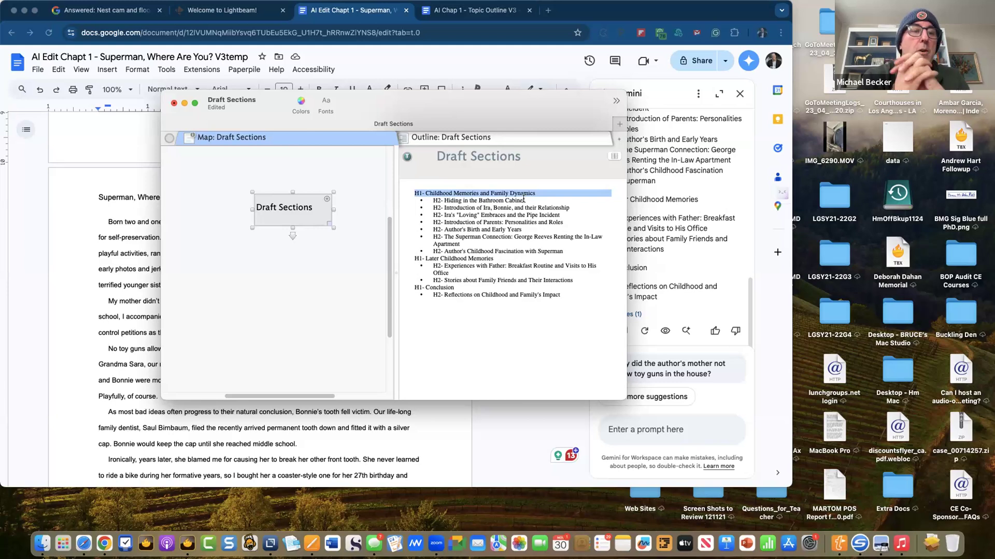
triple_click(509, 201)
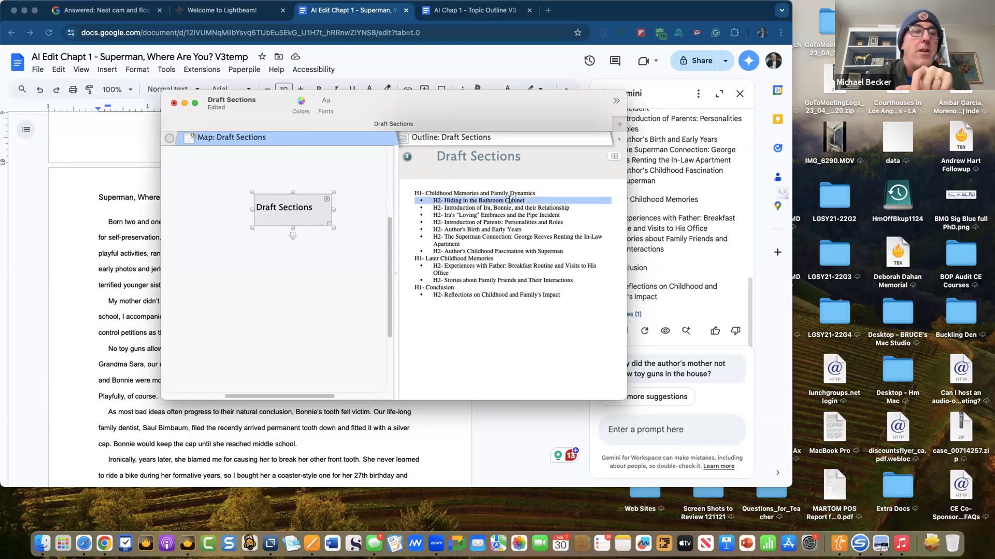
left_click(503, 200)
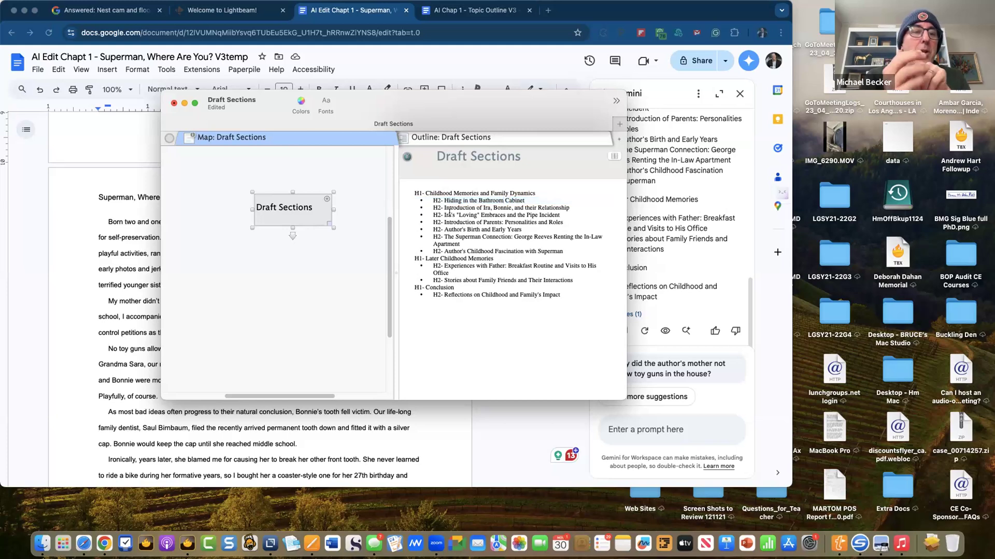
left_click(401, 200)
key("super+c")
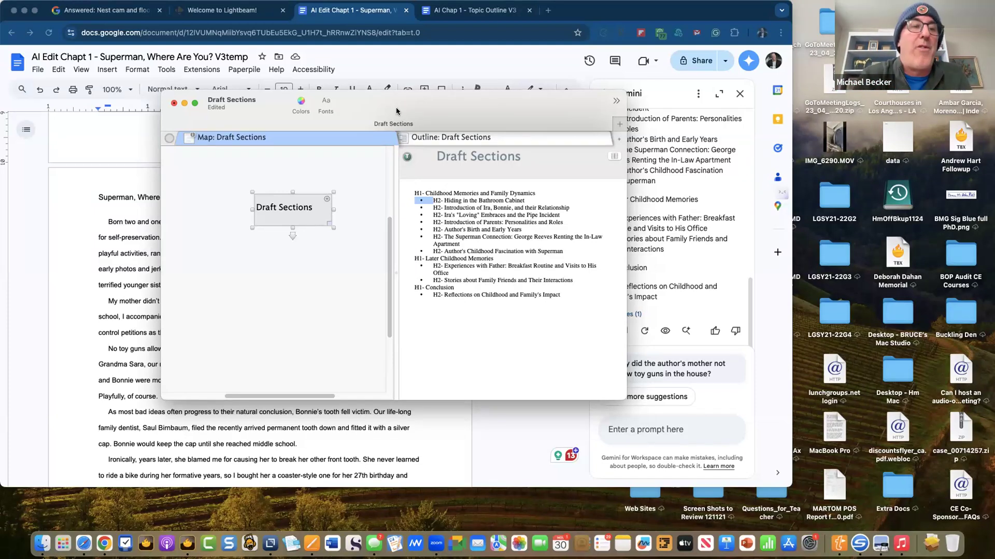
- Replace every bullet mark with nothing, then delete the stray break before 'Apartment'
key("super+f")
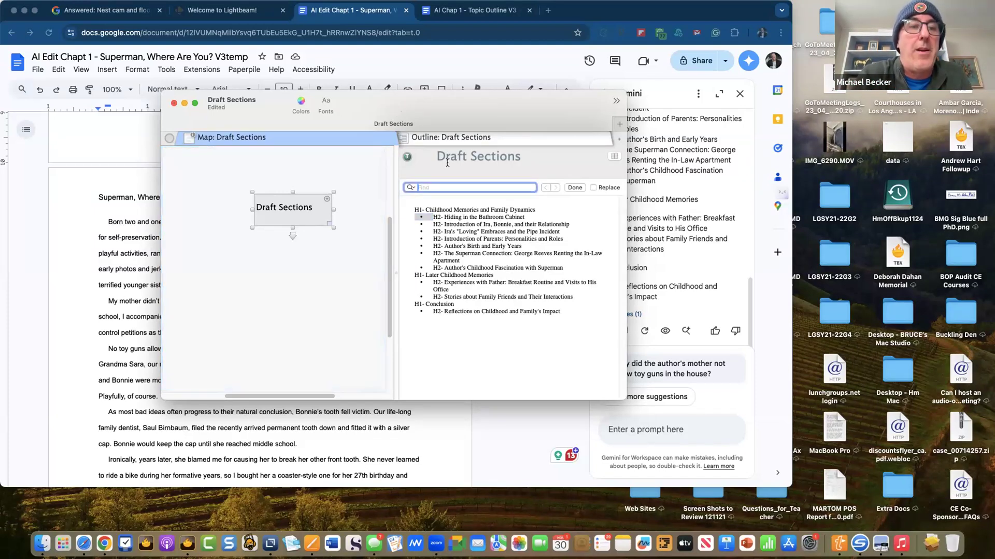
key("super+v")
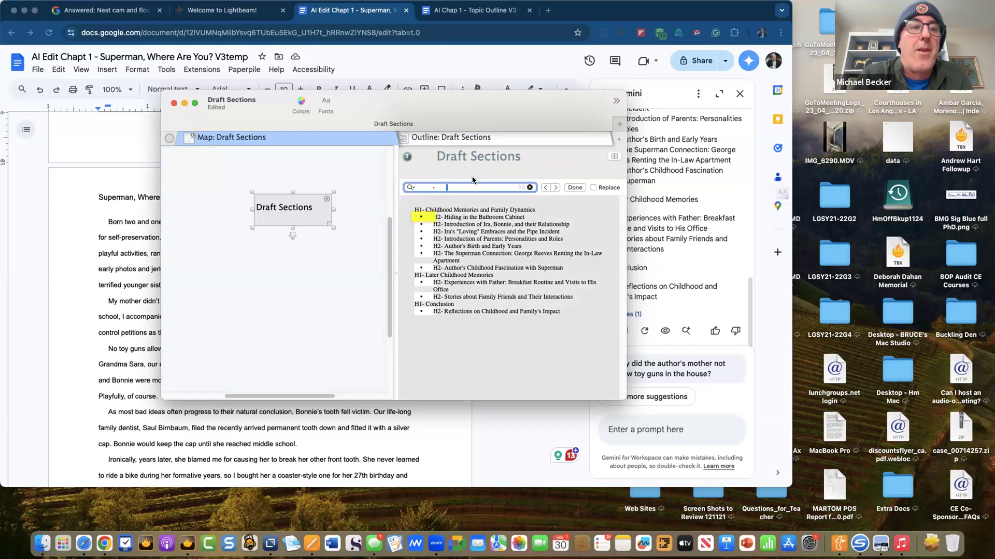
left_click(594, 188)
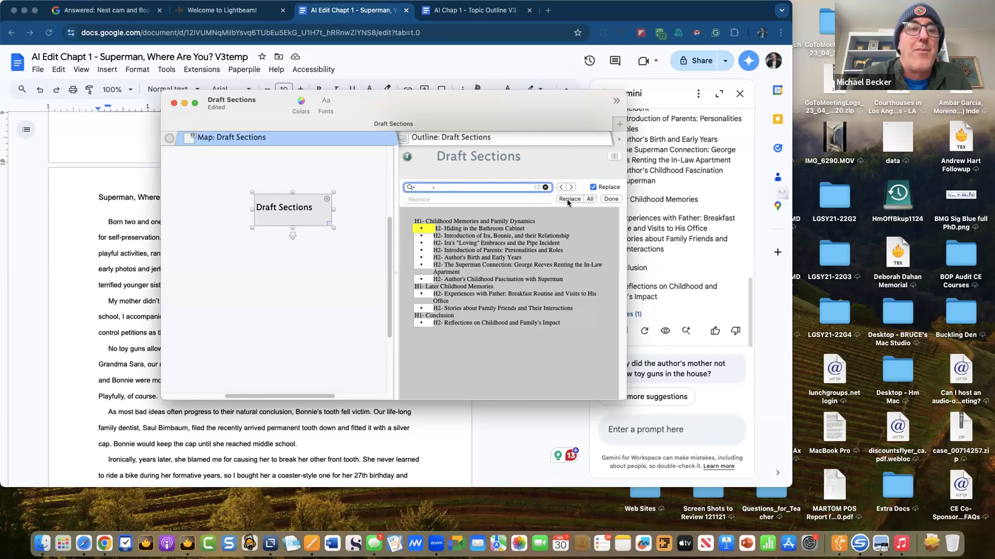
left_click(587, 198)
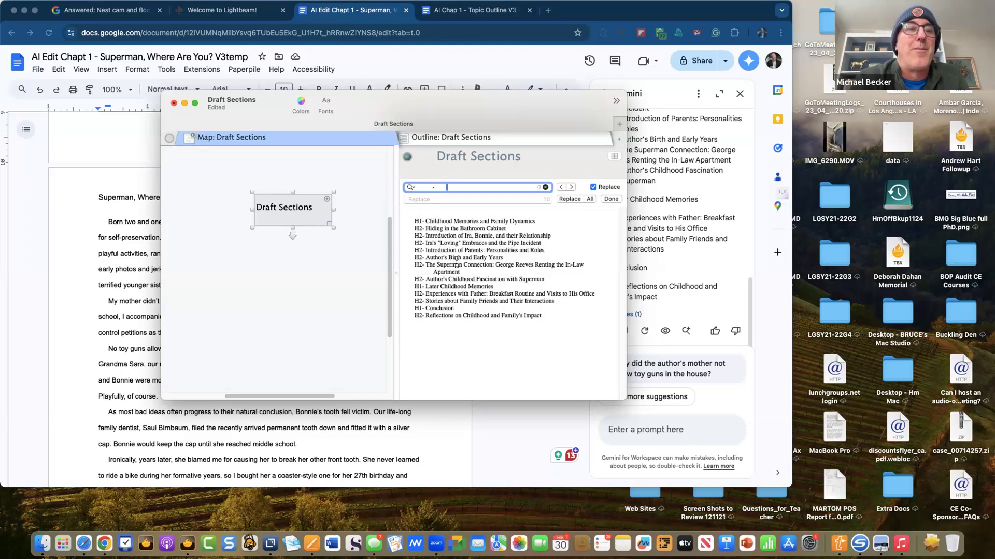
left_click(431, 270)
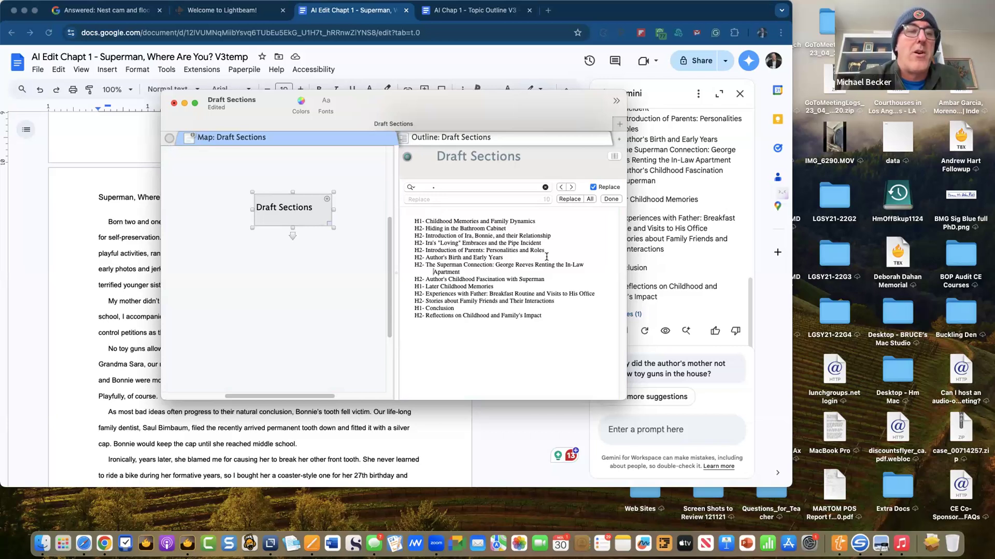
key("BackSpace")
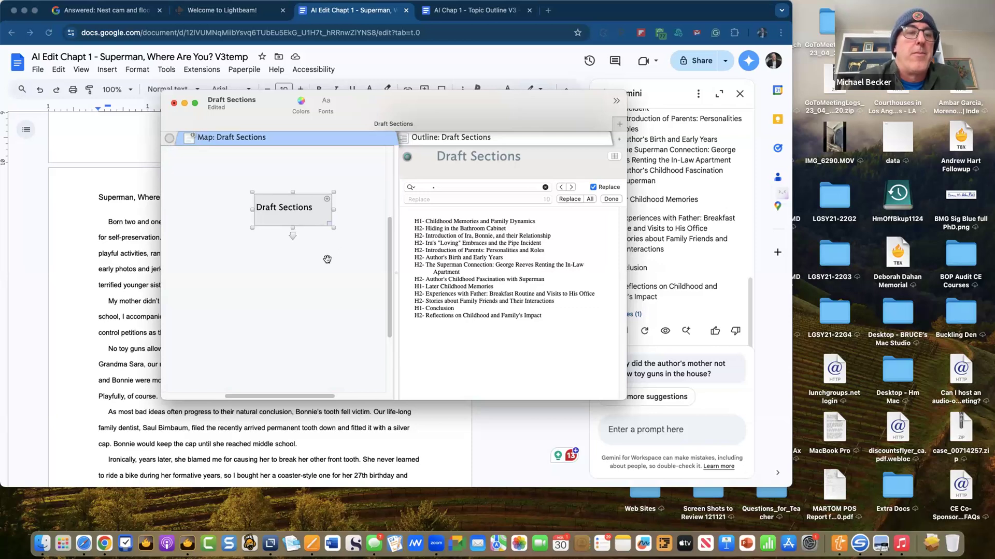
- Open Note > Explode and choose Break at delimiter
mouse_move(203, 1)
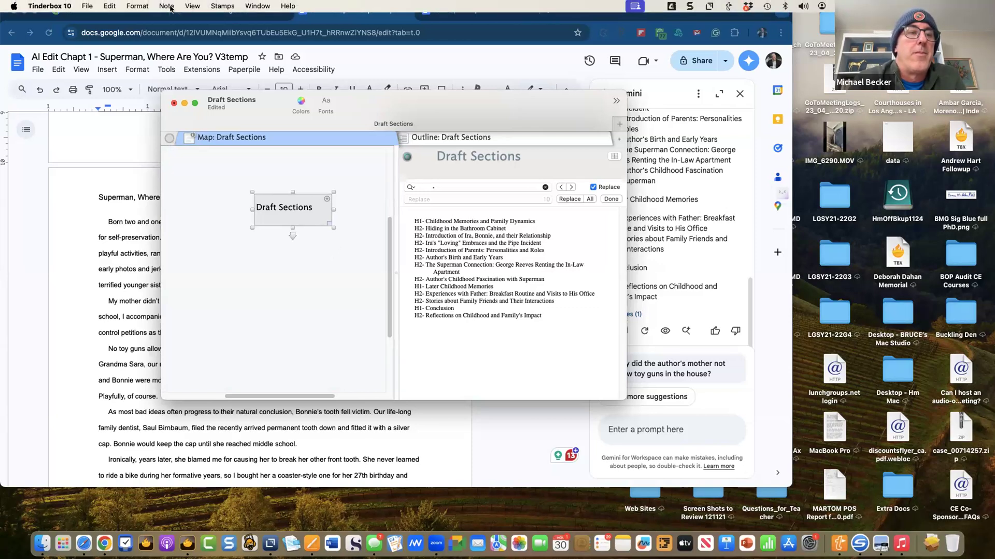
left_click(164, 9)
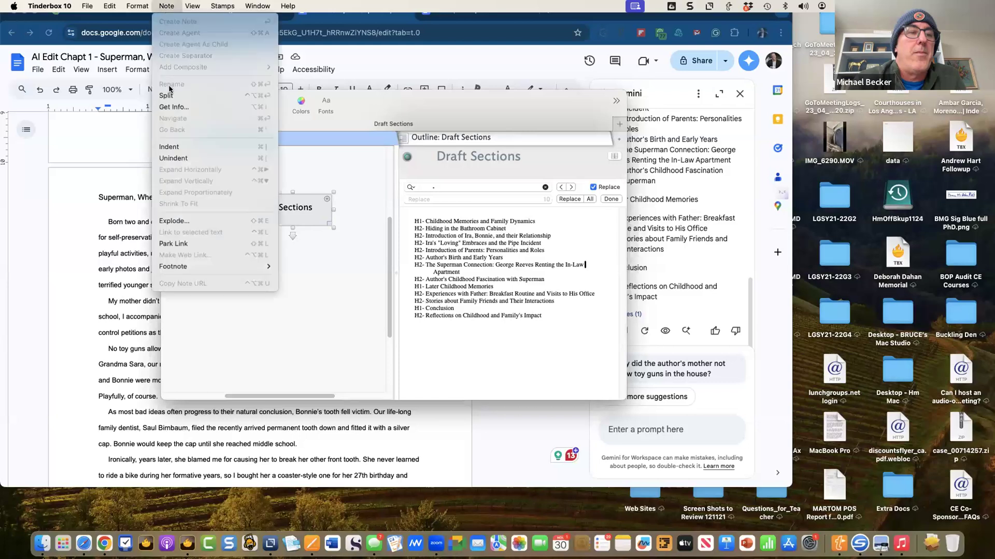
left_click(176, 217)
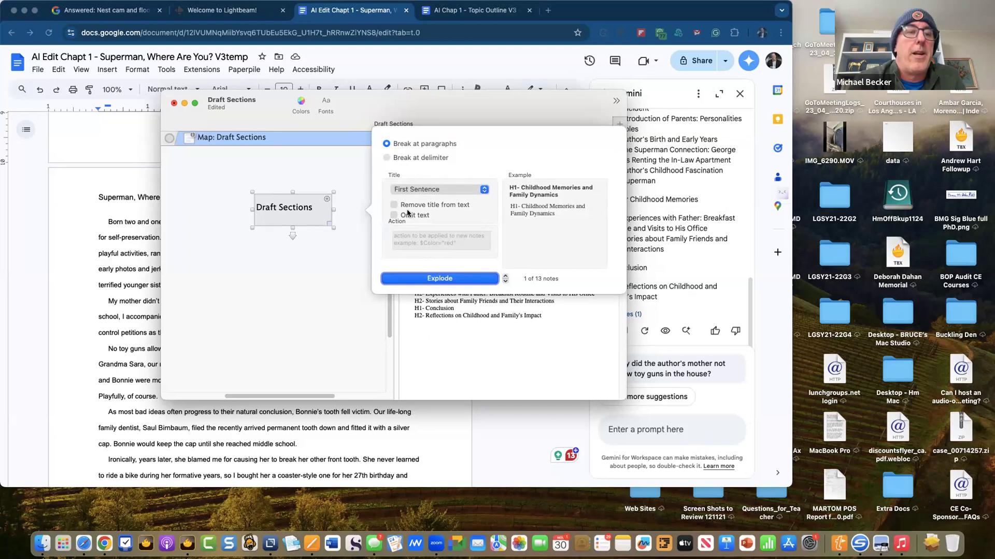
left_click(388, 158)
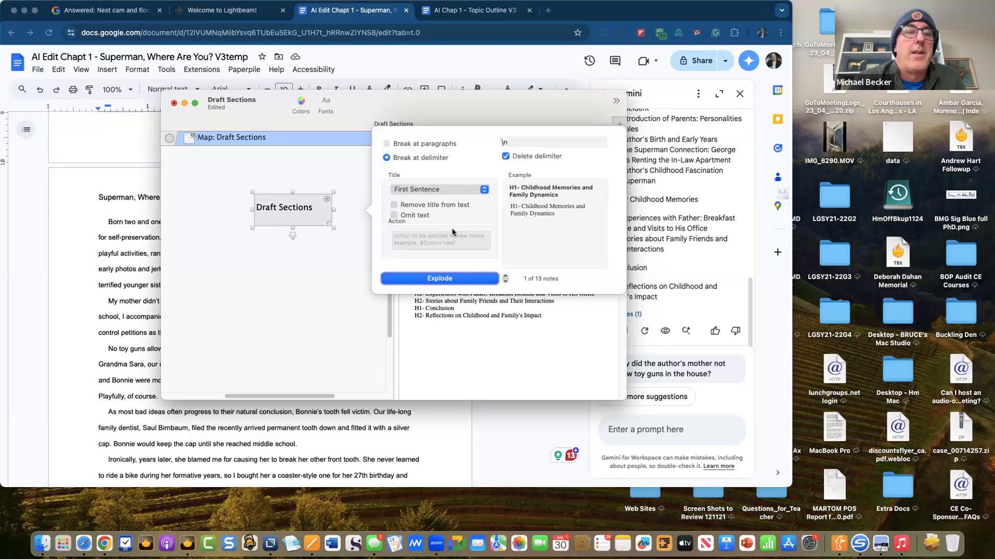
- Replace the \n delimiter with H1- so the preview shows 3 notes
left_click(521, 149)
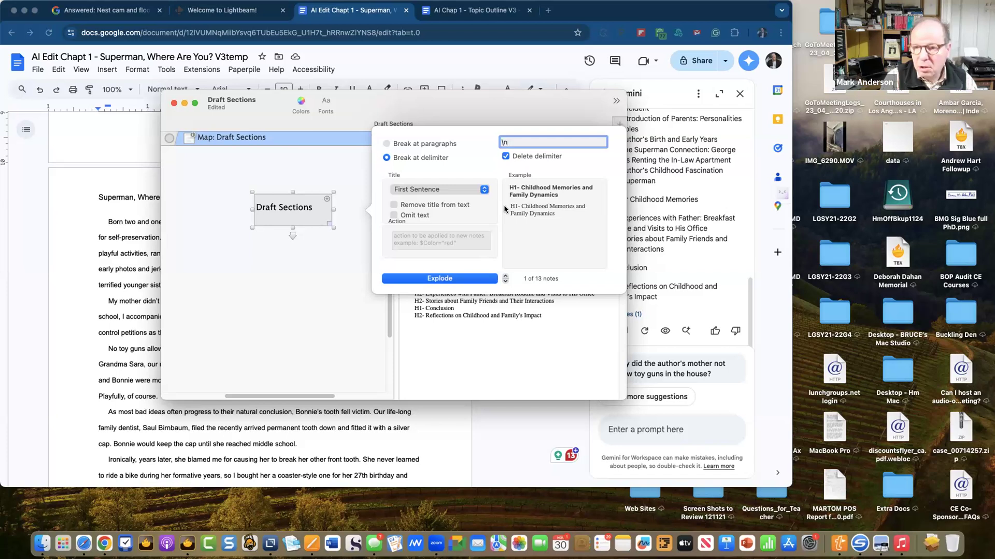
key("BackSpace")
key("BackSpace")
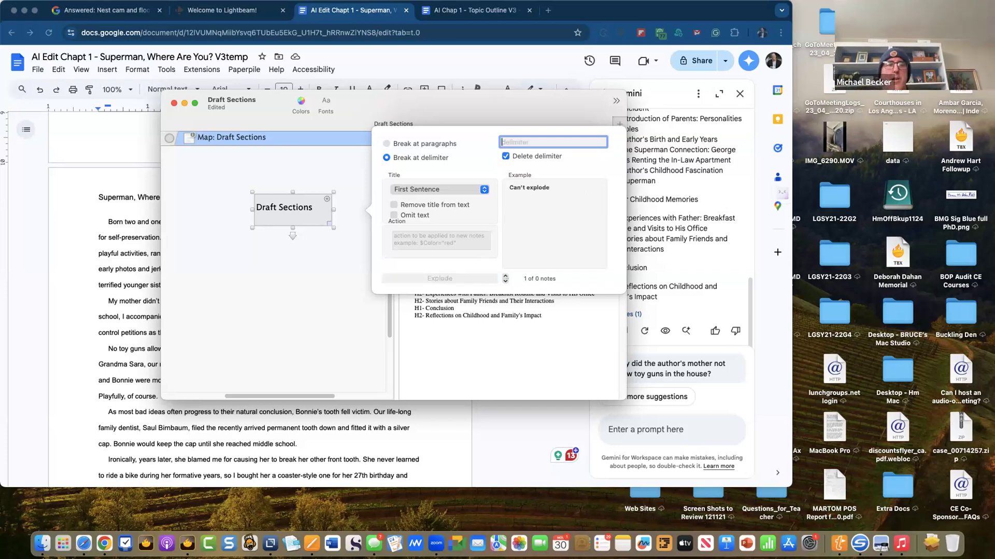
type("H")
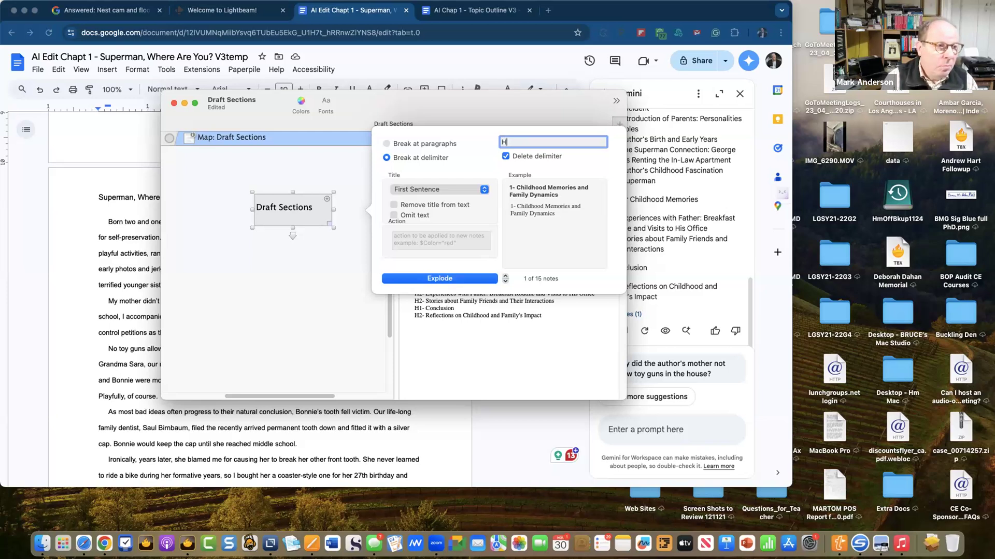
type("1")
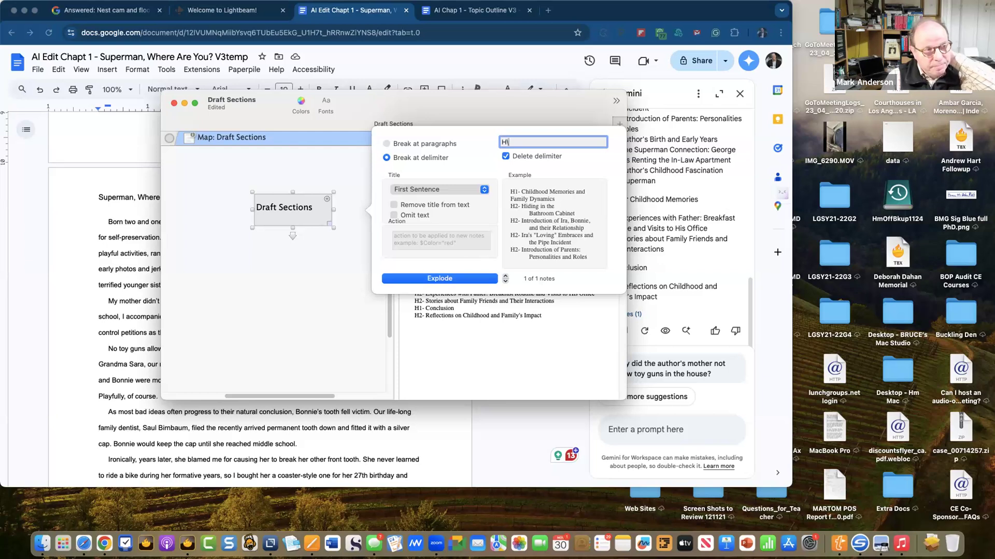
type("d")
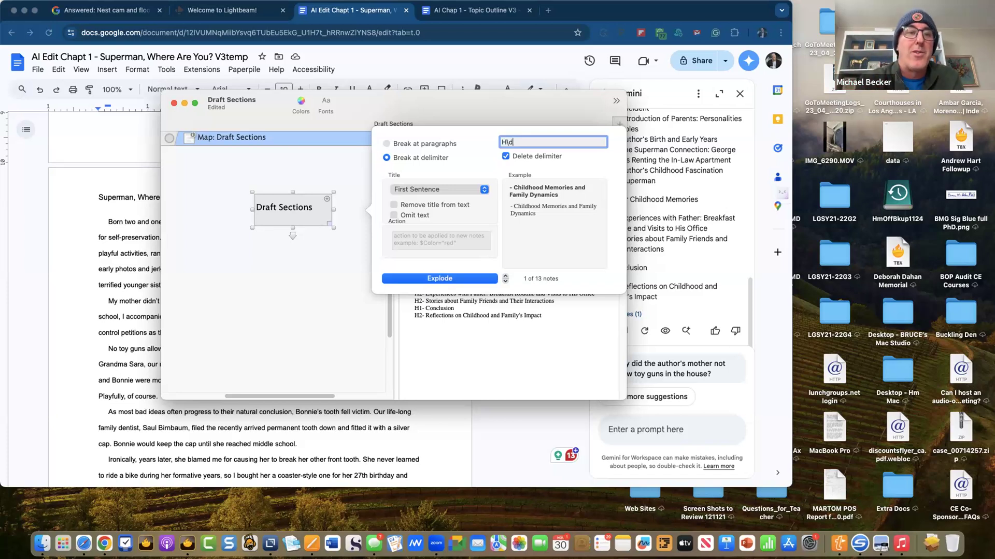
key("BackSpace")
key("BackSpace")
type("1")
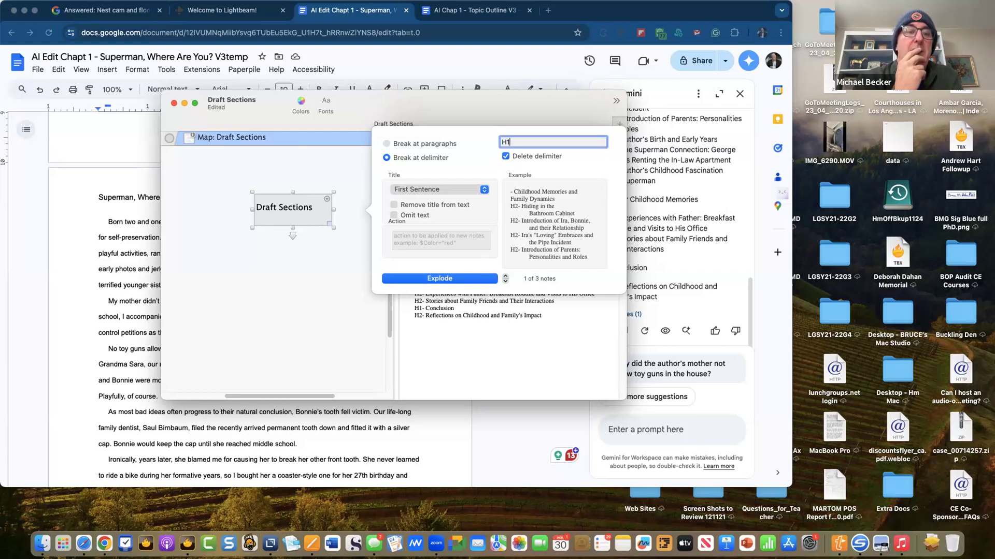
type("-")
key("BackSpace")
key("BackSpace")
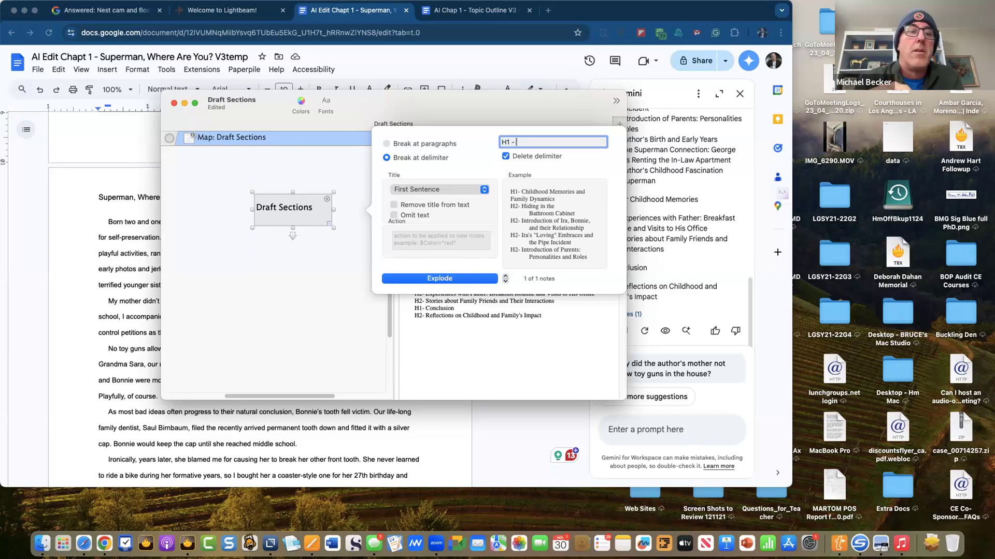
key("BackSpace")
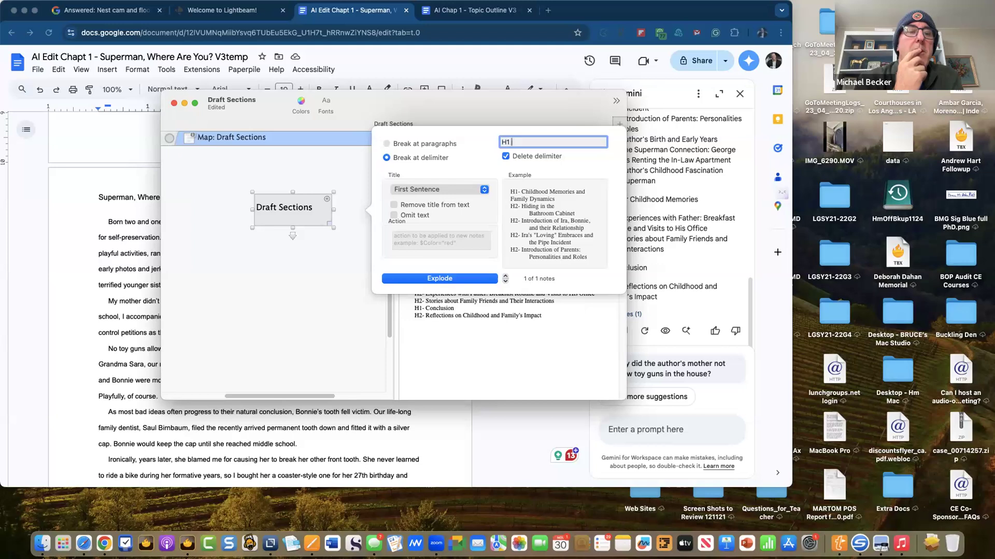
key("BackSpace")
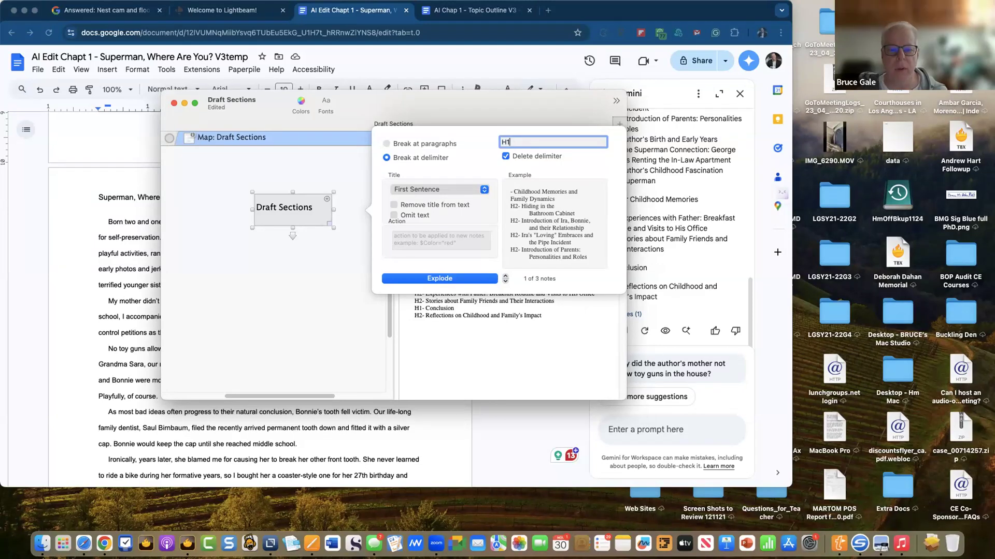
type("-")
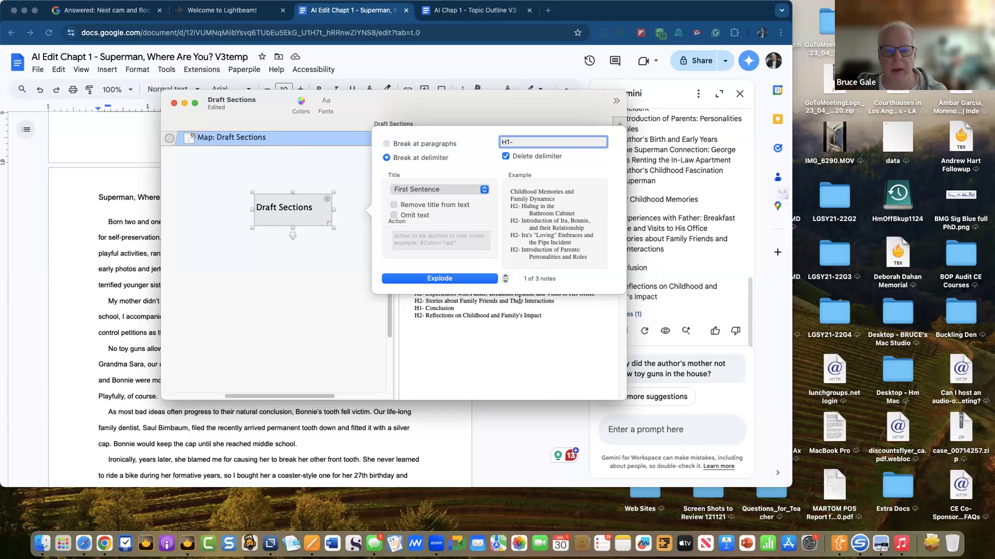
left_click_drag(586, 98, 545, 107)
scroll(618, 295, "up", 3)
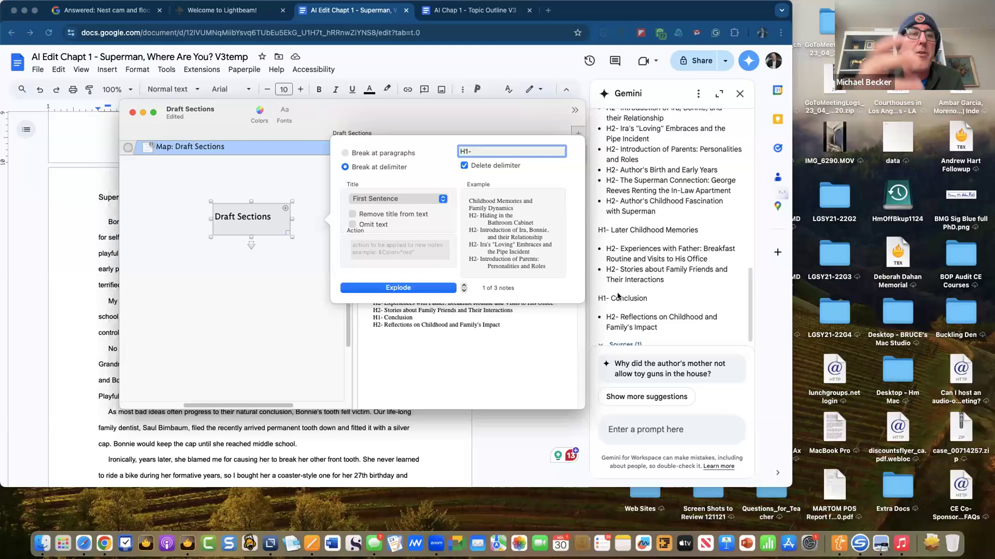
scroll(621, 269, "up", 5)
scroll(631, 233, "down", 2)
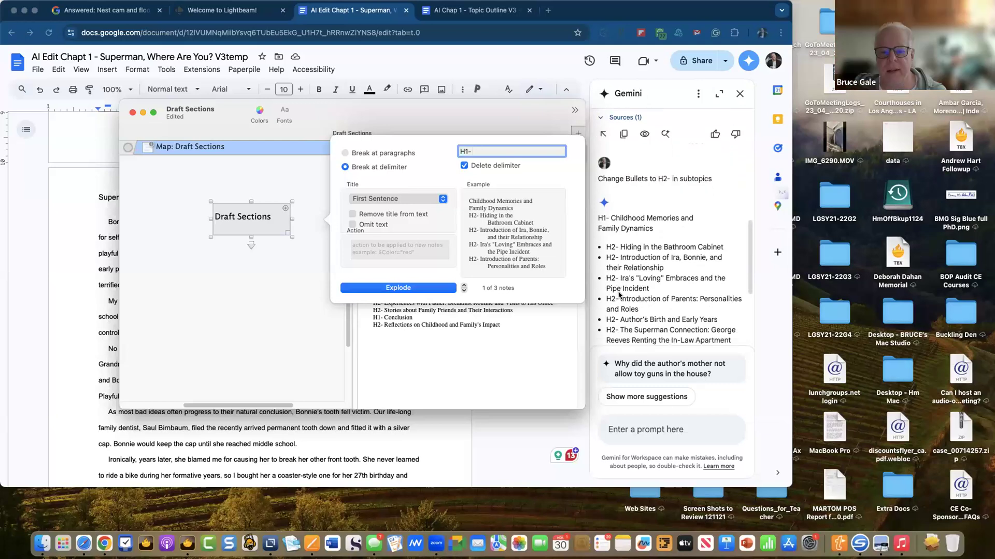
scroll(621, 200, "down", 3)
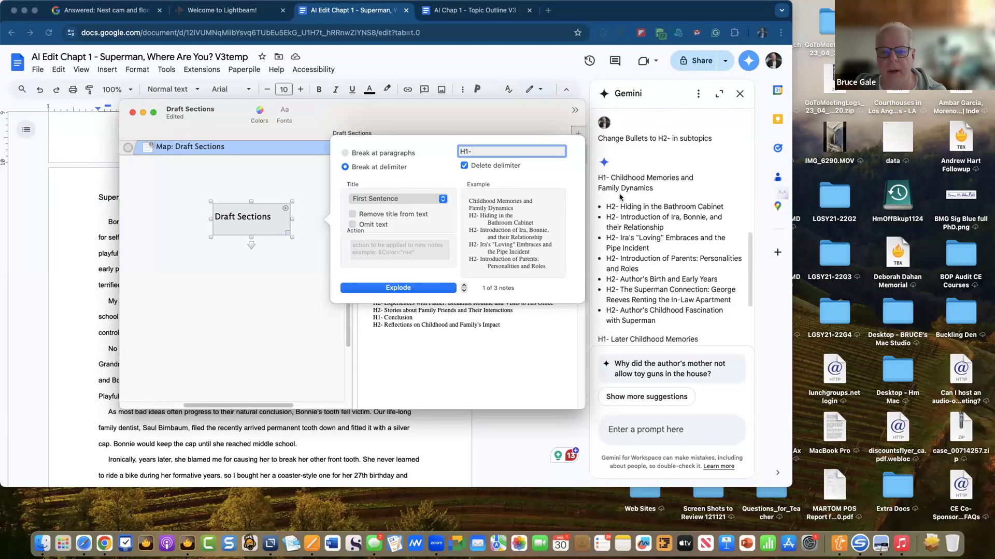
scroll(619, 202, "down", 4)
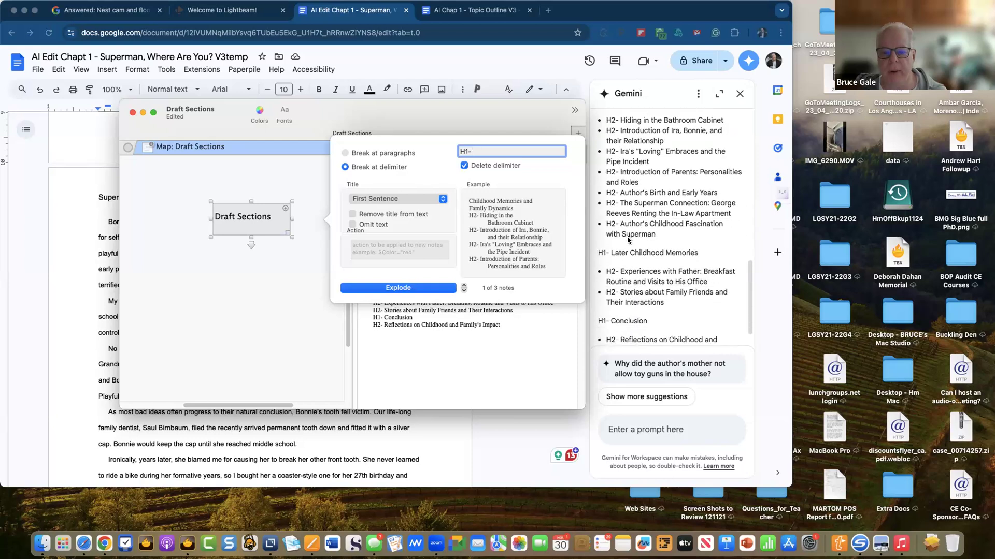
scroll(617, 321, "down", 3)
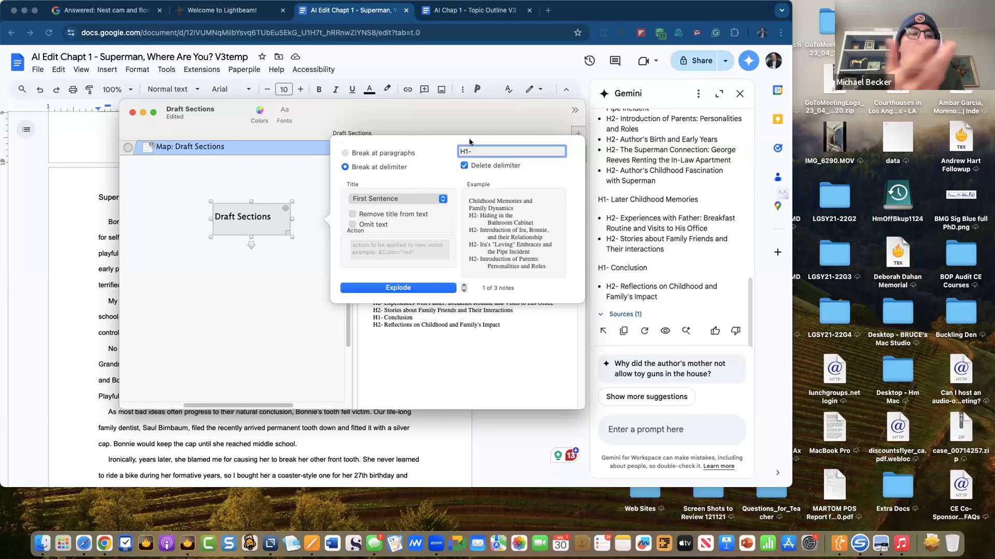
- Try delimiter variants like H\d, then settle on H1- for a 3-note preview
left_click_drag(433, 114, 511, 107)
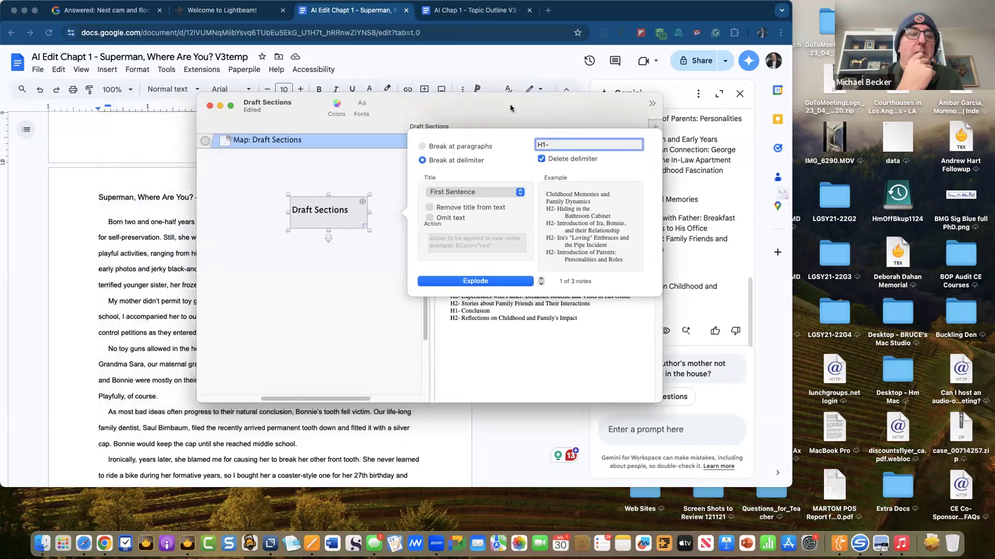
key("BackSpace")
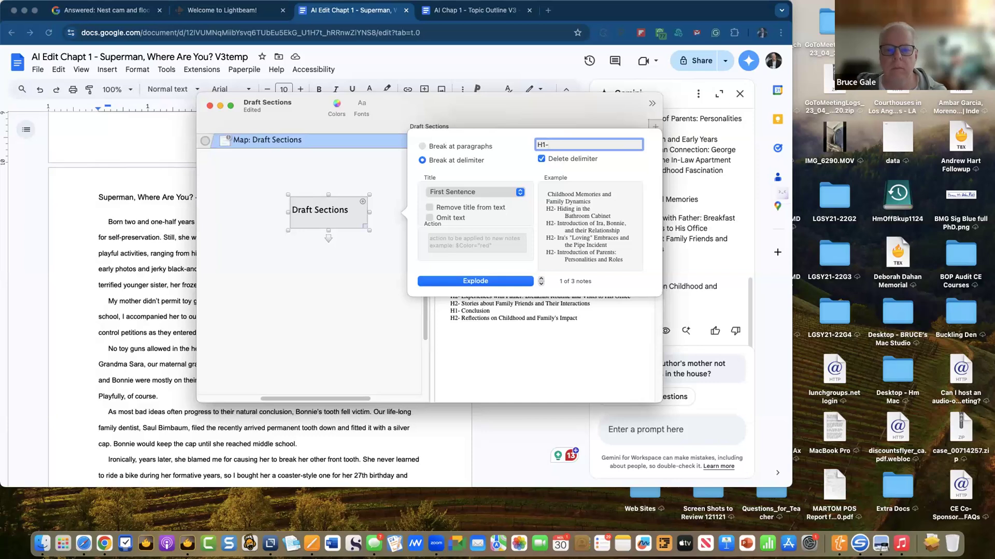
key("BackSpace")
key("BackSpace")
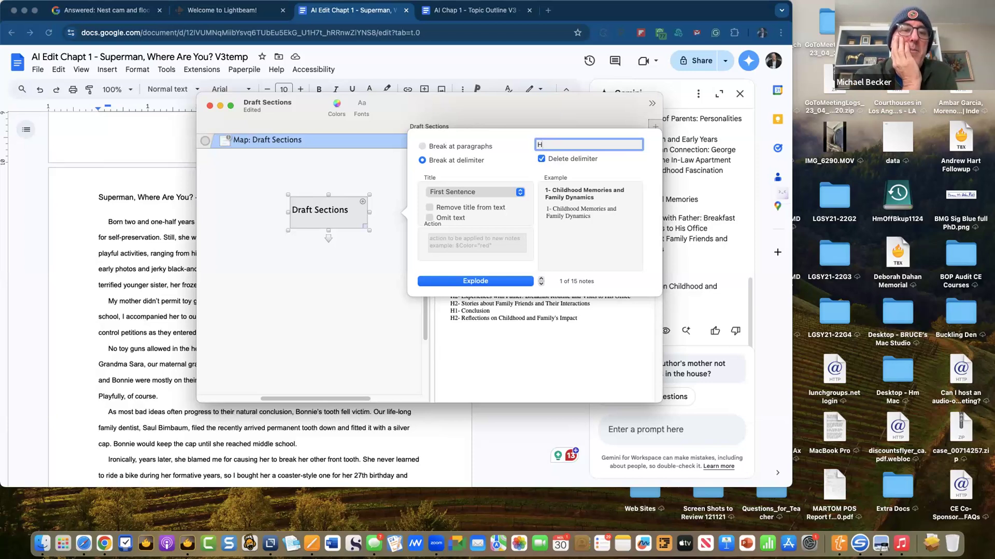
type("1")
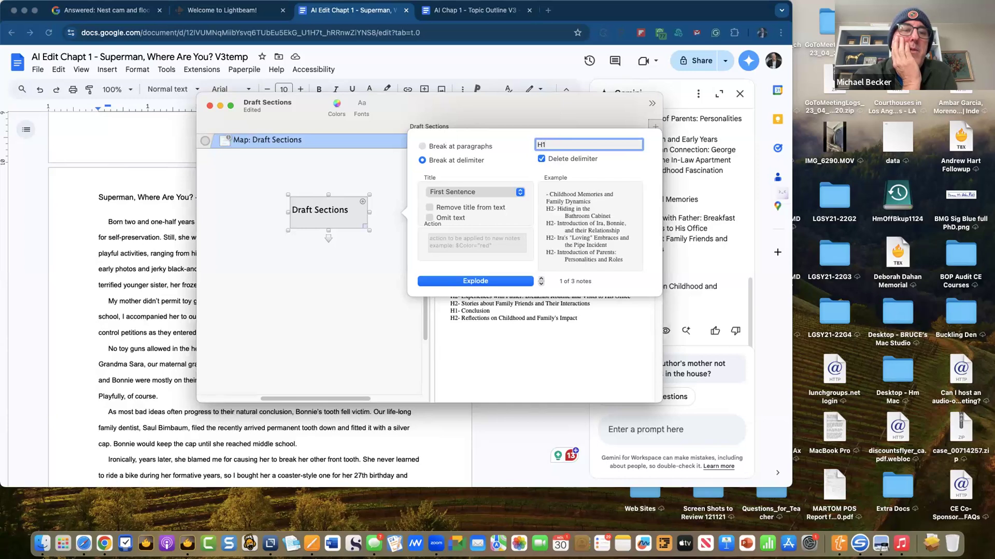
type("-")
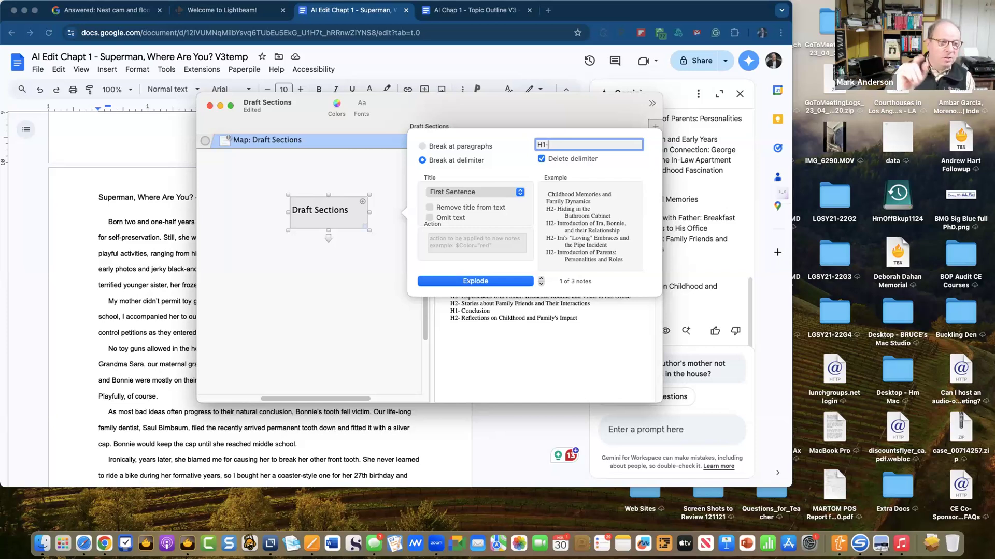
key("BackSpace")
key("BackSpace")
type("\\d")
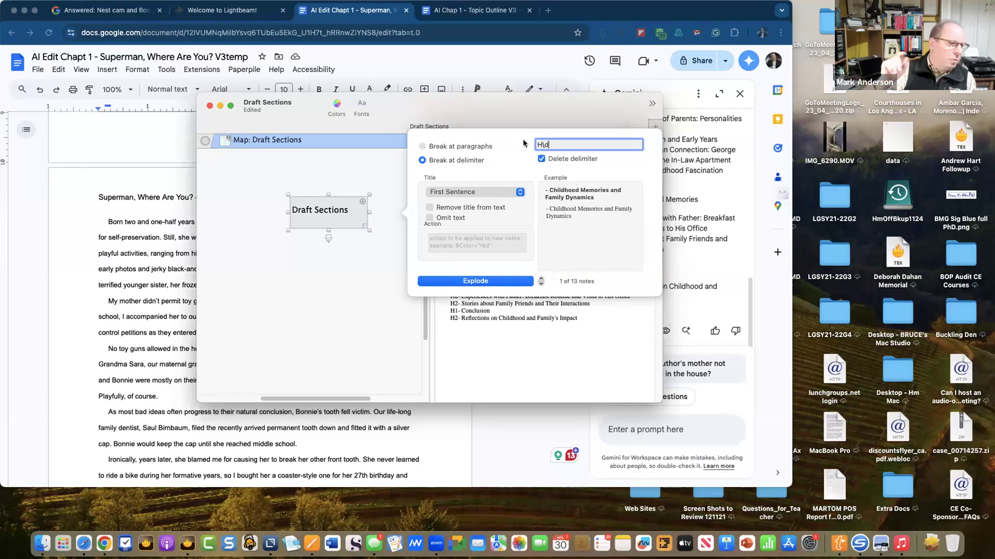
left_click(537, 157)
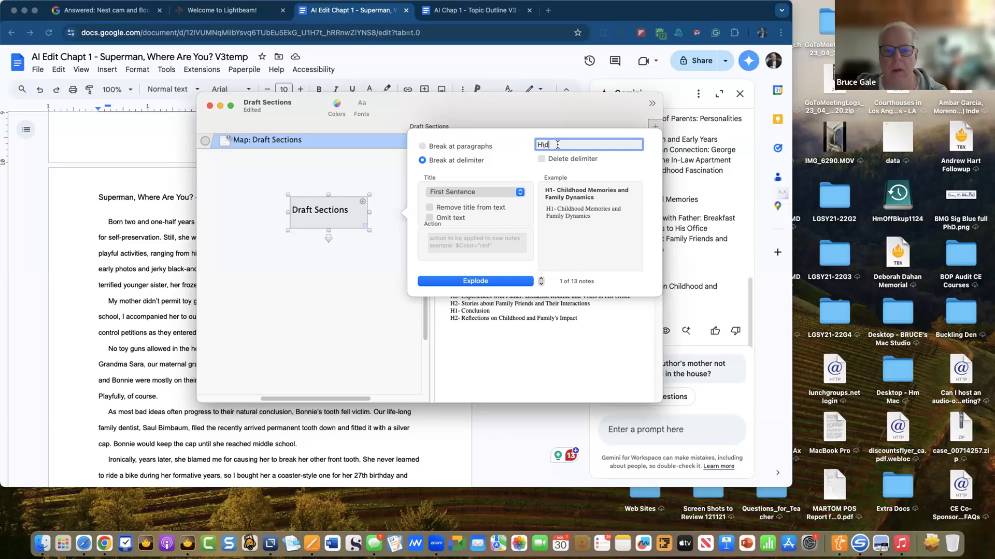
key("BackSpace")
key("BackSpace")
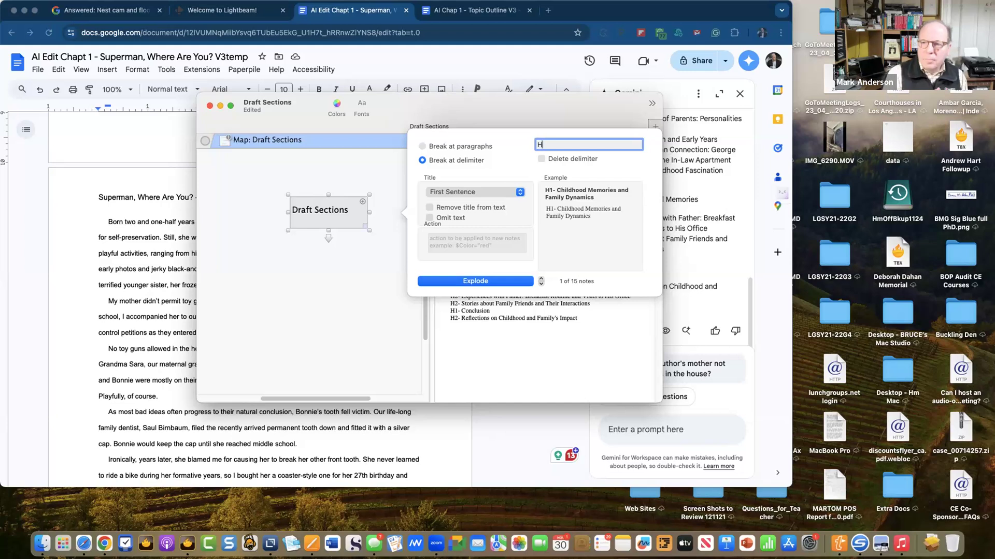
type("1")
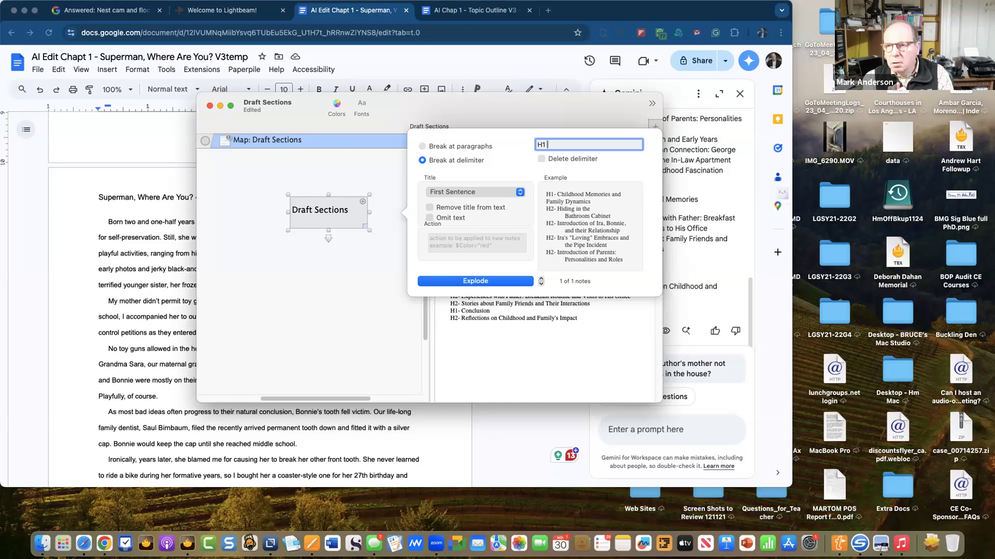
key("BackSpace")
key("BackSpace")
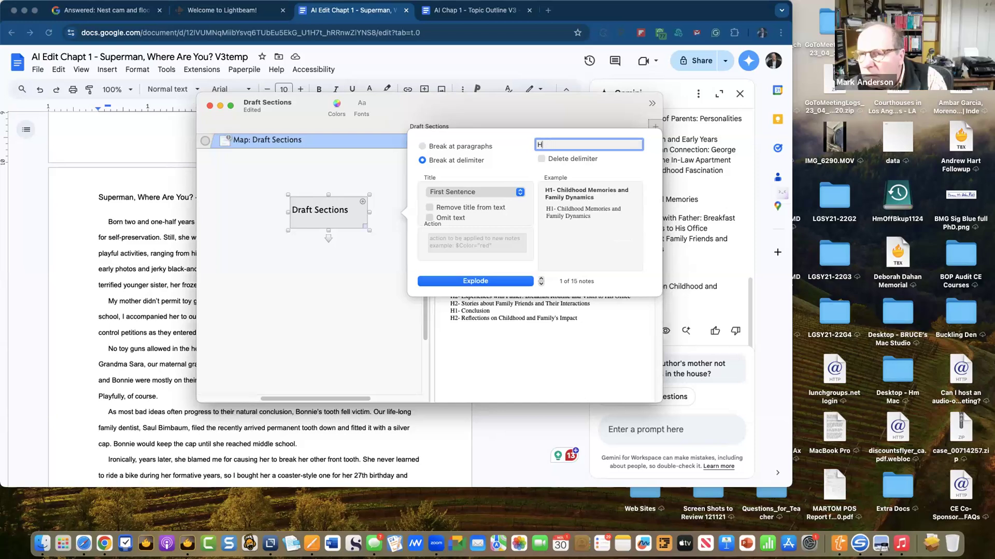
type("1- ")
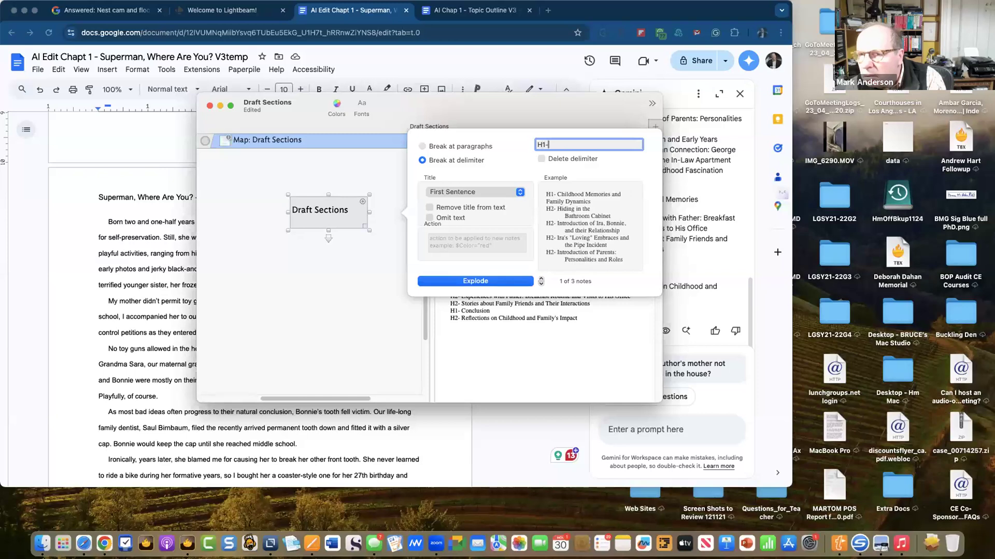
type("I")
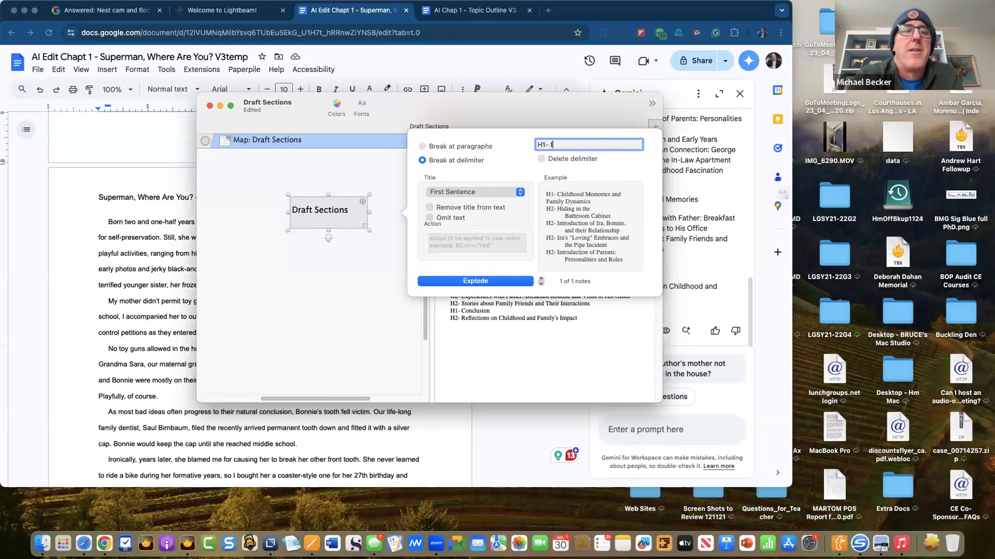
key("BackSpace")
key("BackSpace")
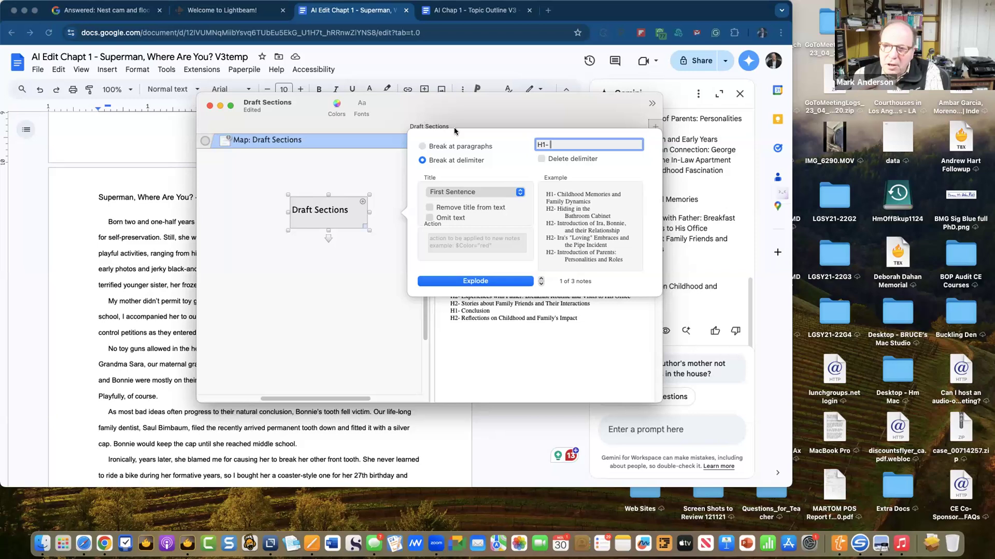
- Toggle Delete delimiter and briefly test an H2- delimiter before reverting to H1-
left_click(542, 159)
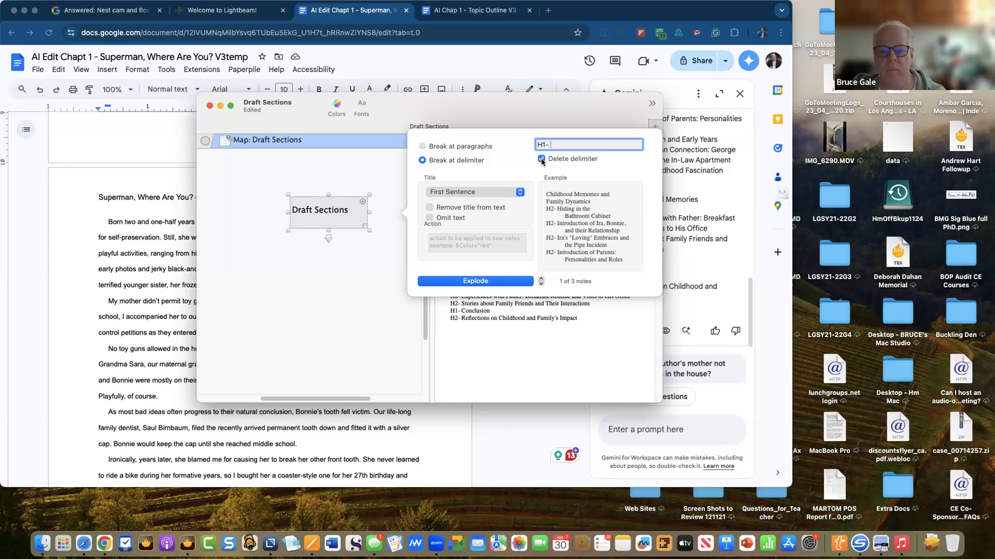
left_click(541, 159)
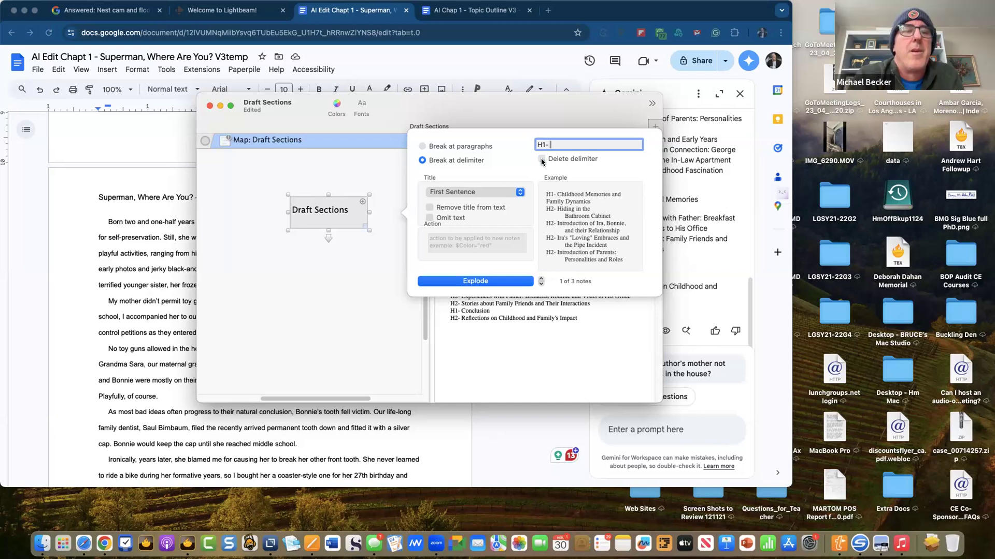
left_click(541, 159)
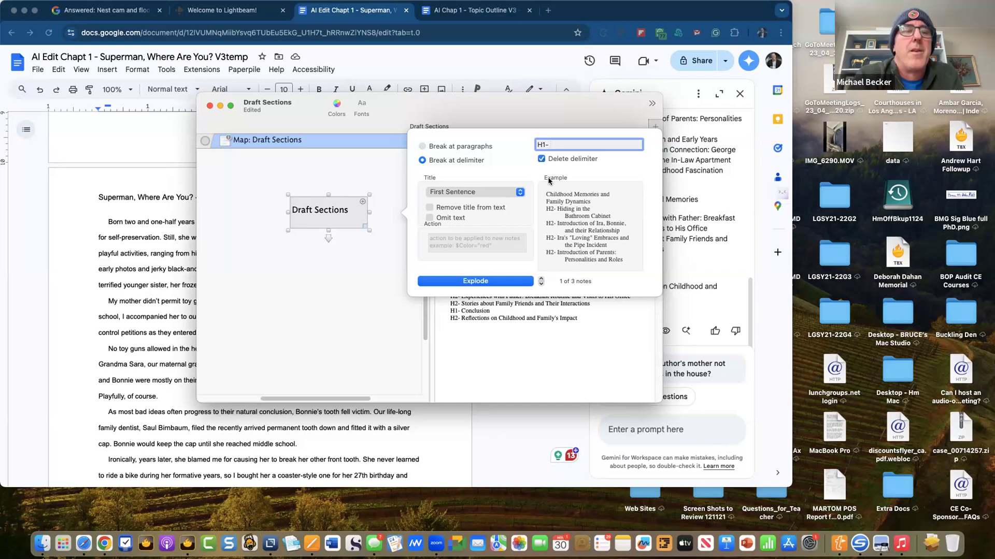
left_click(546, 146)
key("BackSpace")
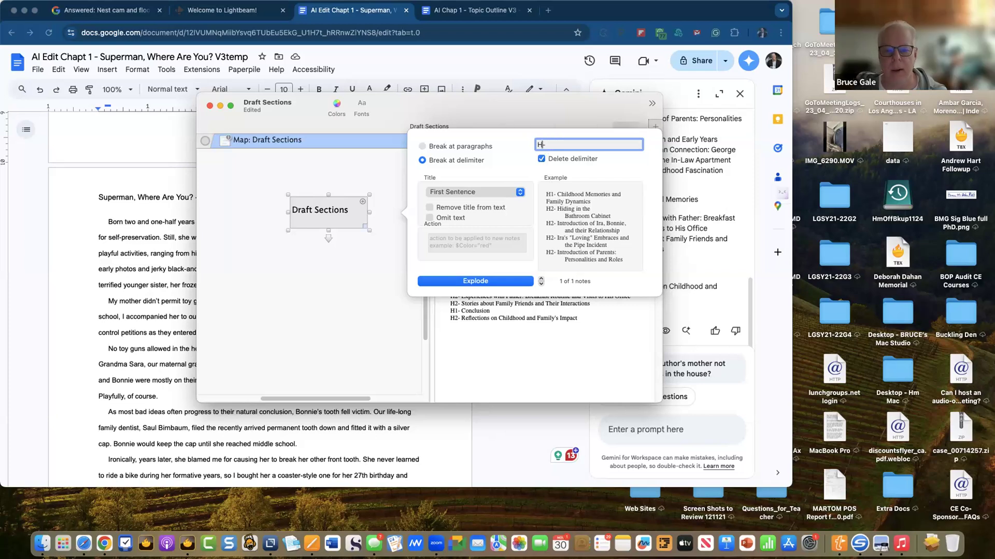
type("2")
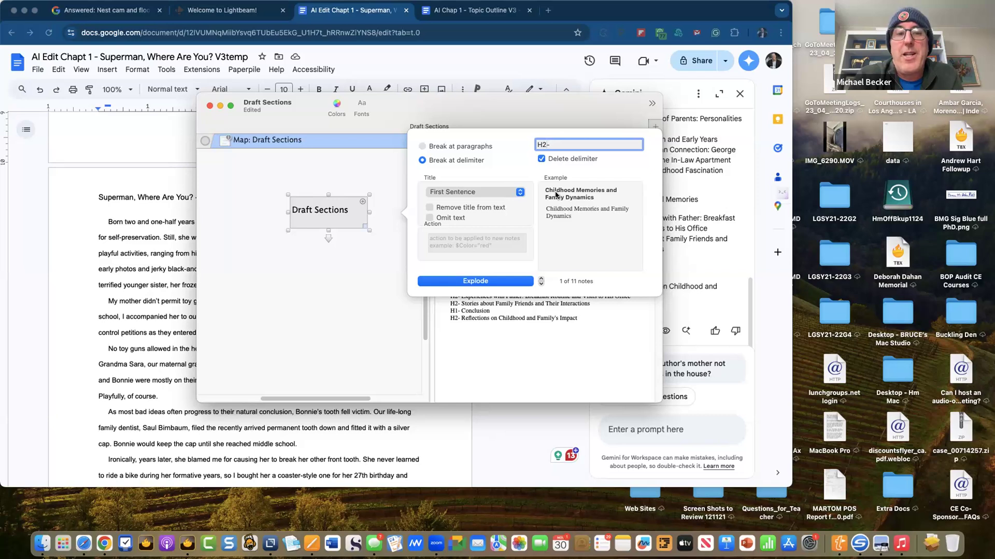
key("BackSpace")
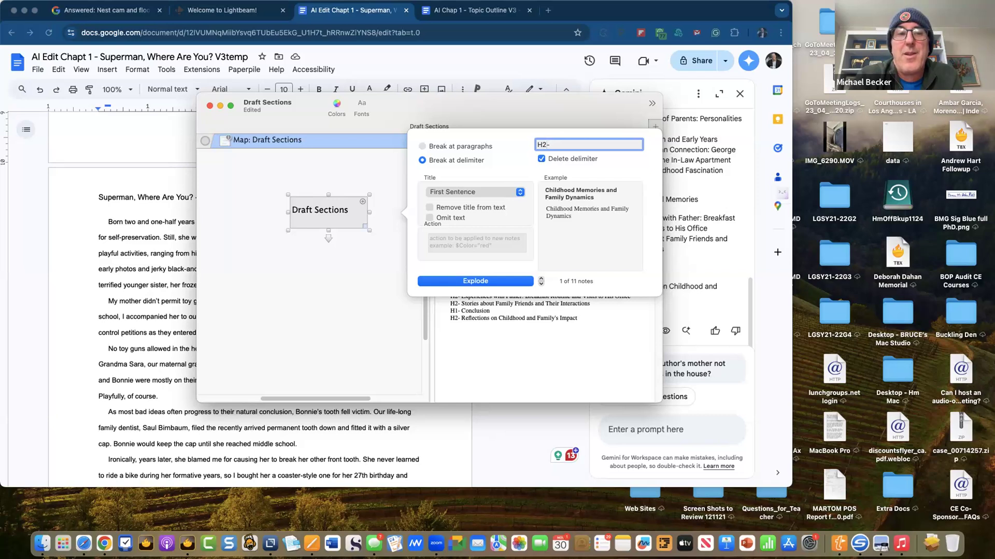
type("1")
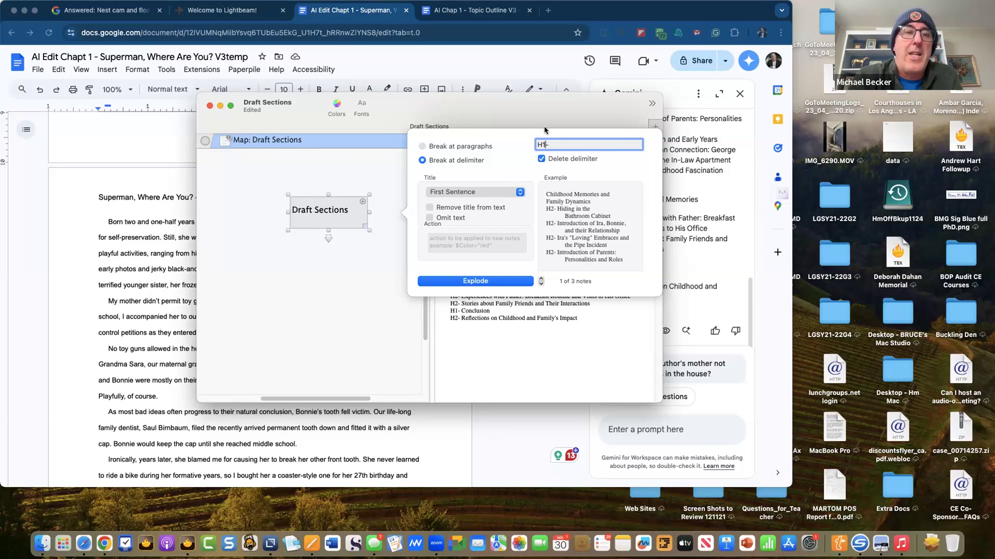
- Turn on Delete delimiter and Remove title from text
left_click(542, 159)
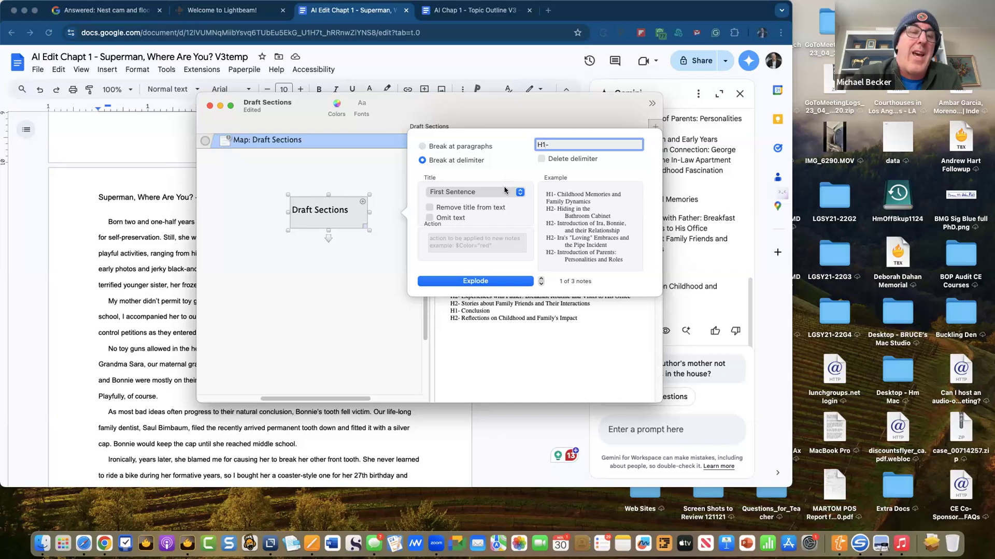
left_click(541, 159)
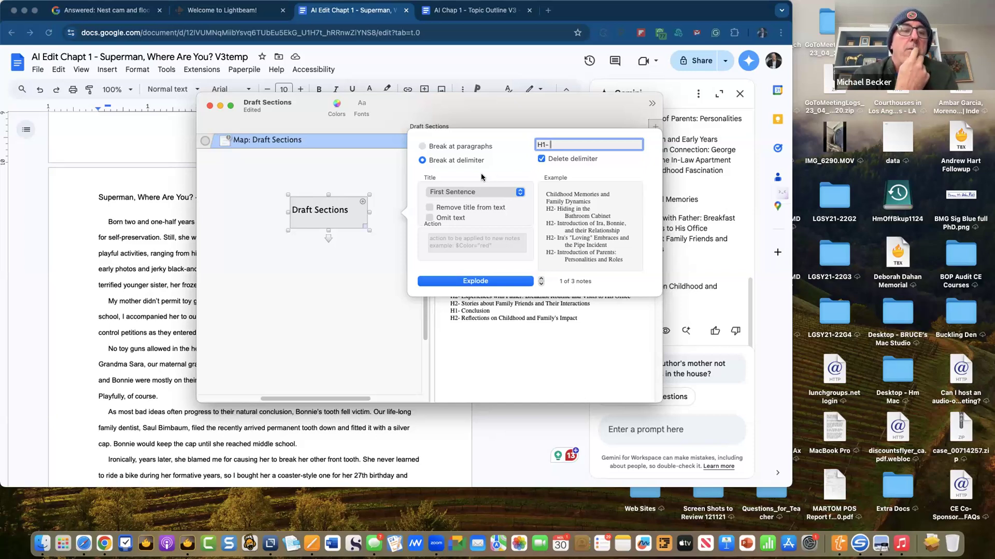
left_click(428, 208)
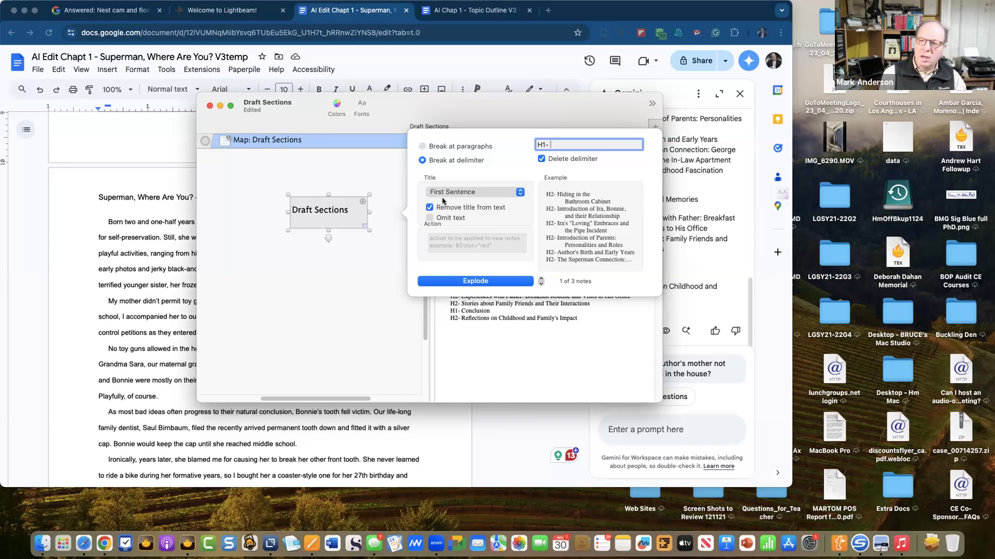
- Compare the Title options and set exploded note titles to First Paragraph
left_click(445, 194)
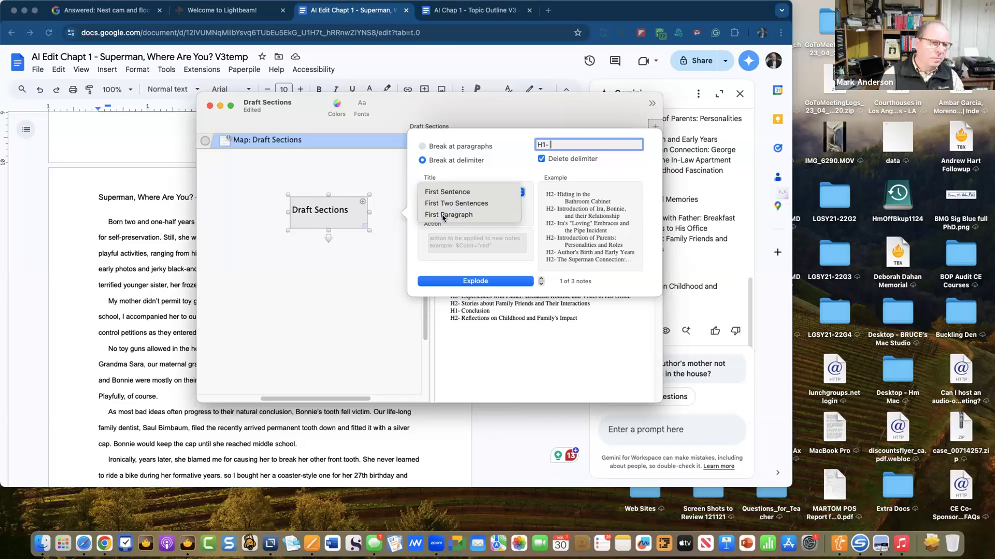
left_click(443, 216)
left_click(456, 192)
left_click(463, 170)
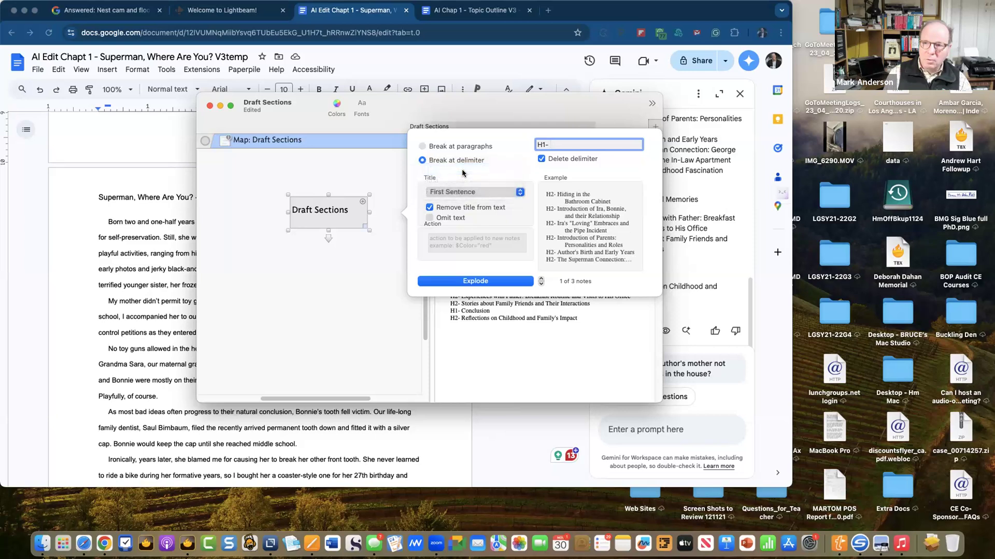
left_click(463, 195)
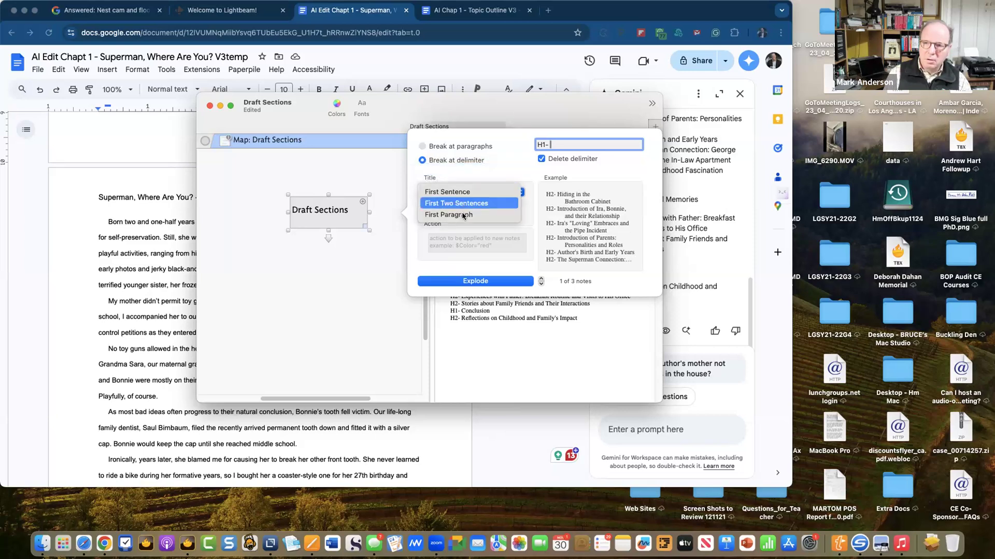
left_click(462, 215)
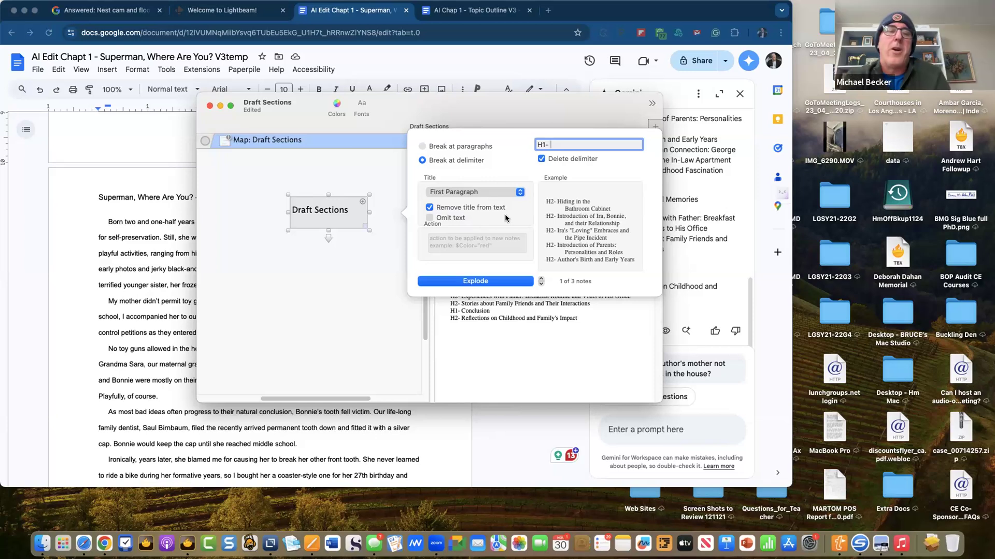
- Run Explode to create the Exploded Notes container, checking it in Outline and Map views
left_click(469, 282)
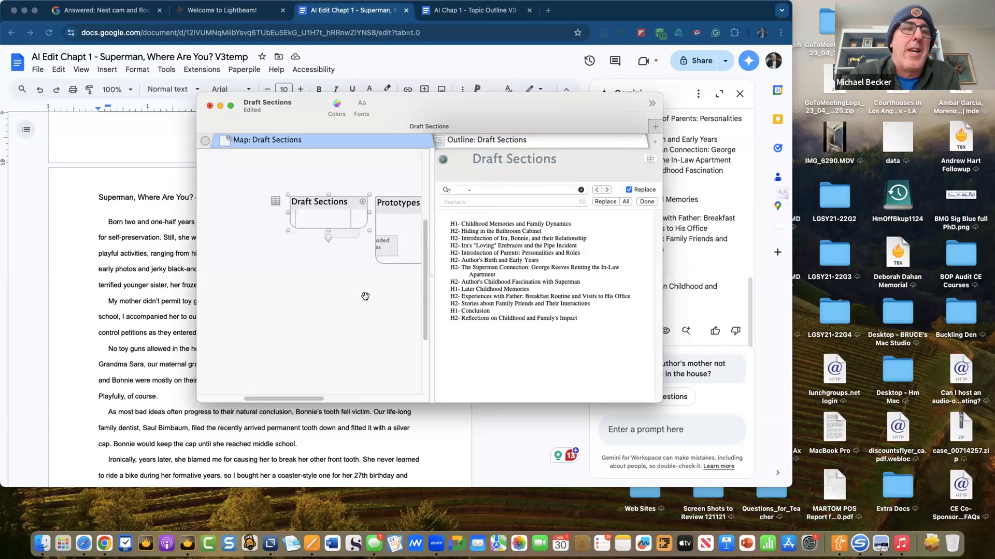
mouse_move(352, 7)
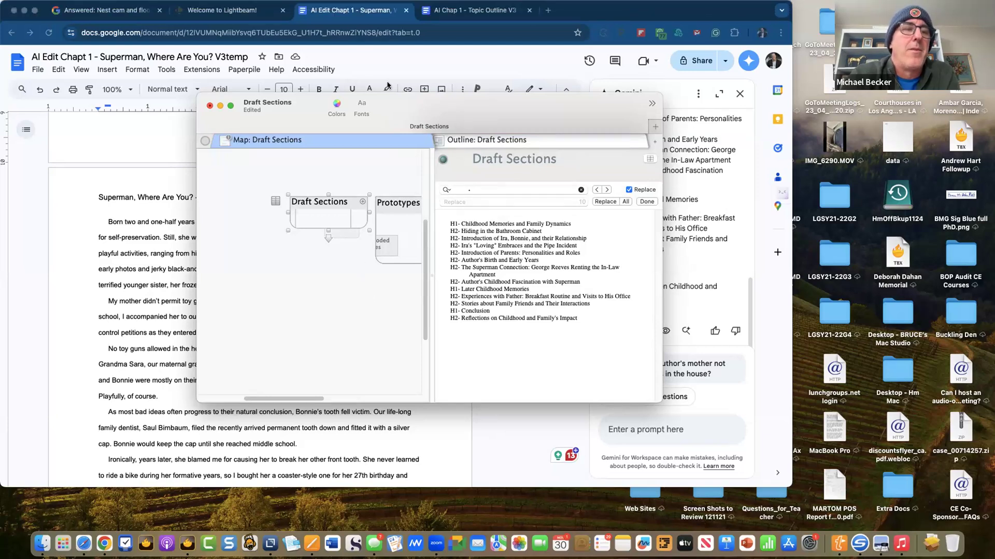
left_click(518, 145)
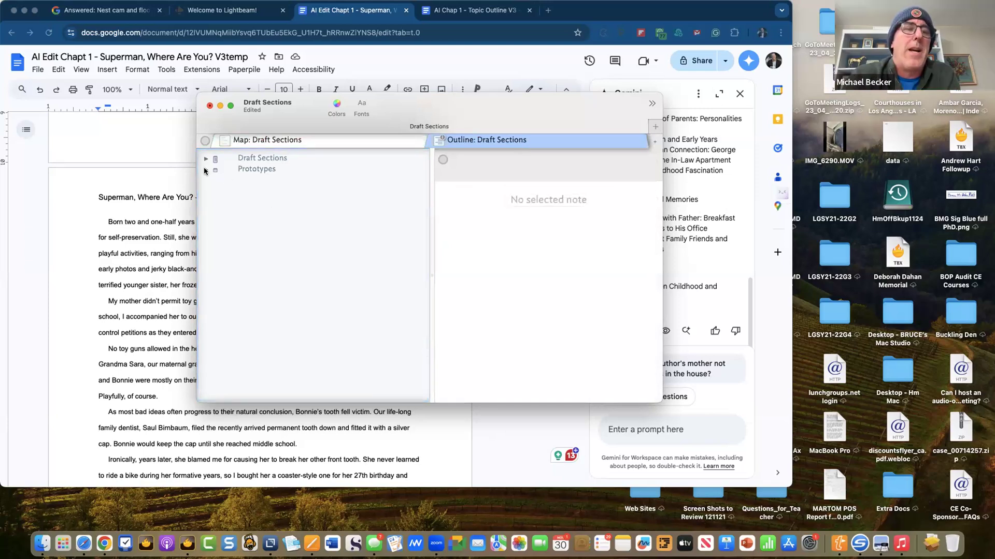
left_click(287, 142)
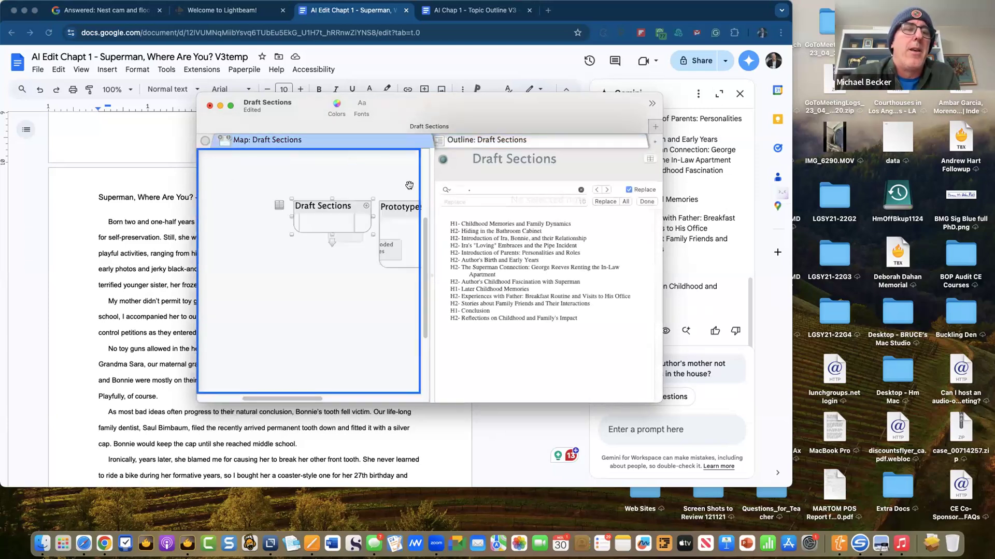
right_click(375, 176)
- Switch the pane from Map to Outline view and expand Draft Sections and its exploded notes
left_click(342, 159)
right_click(335, 147)
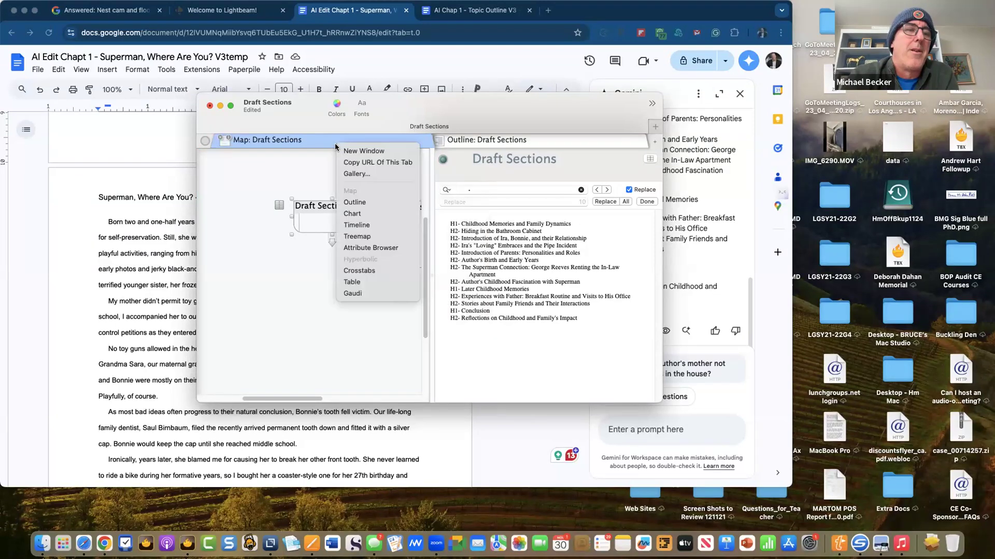
left_click(355, 202)
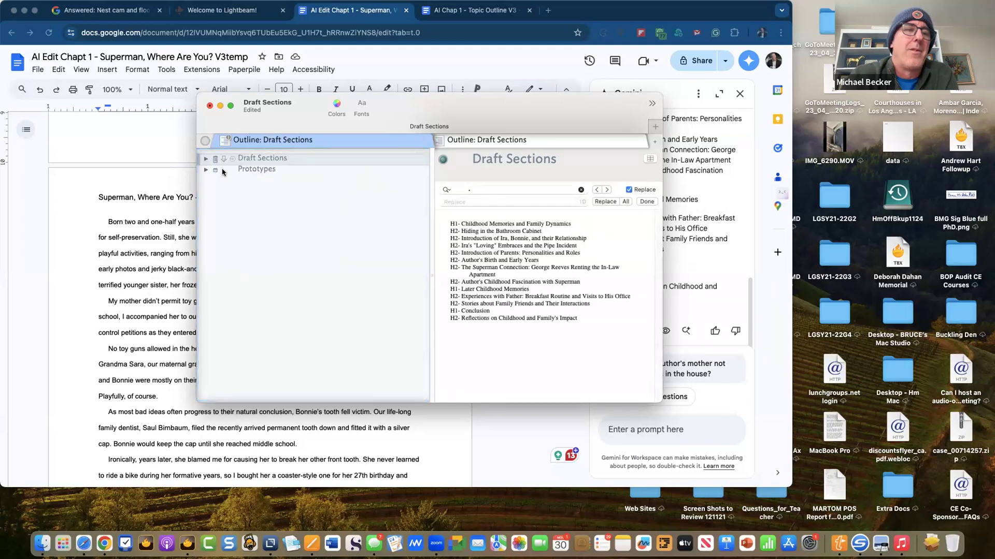
left_click(205, 159)
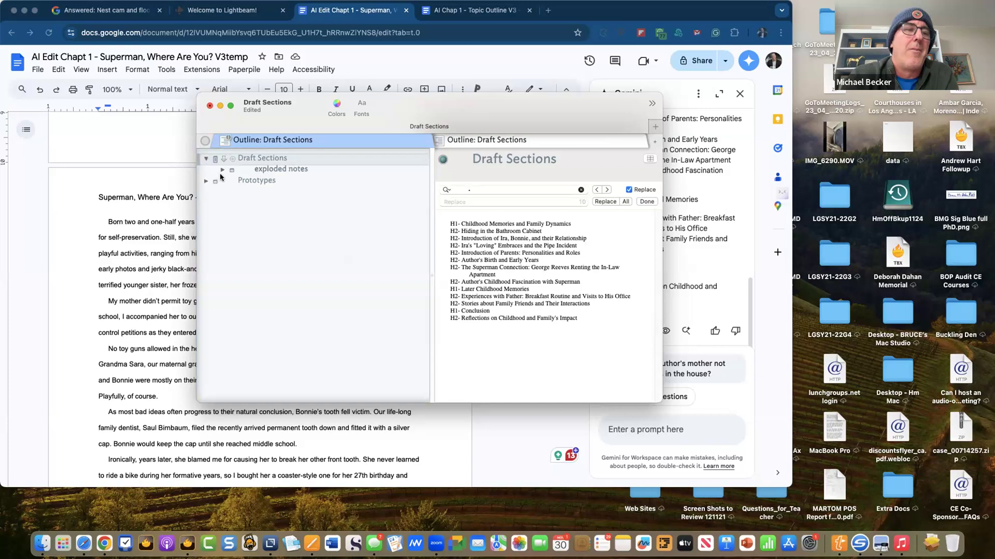
left_click(223, 170)
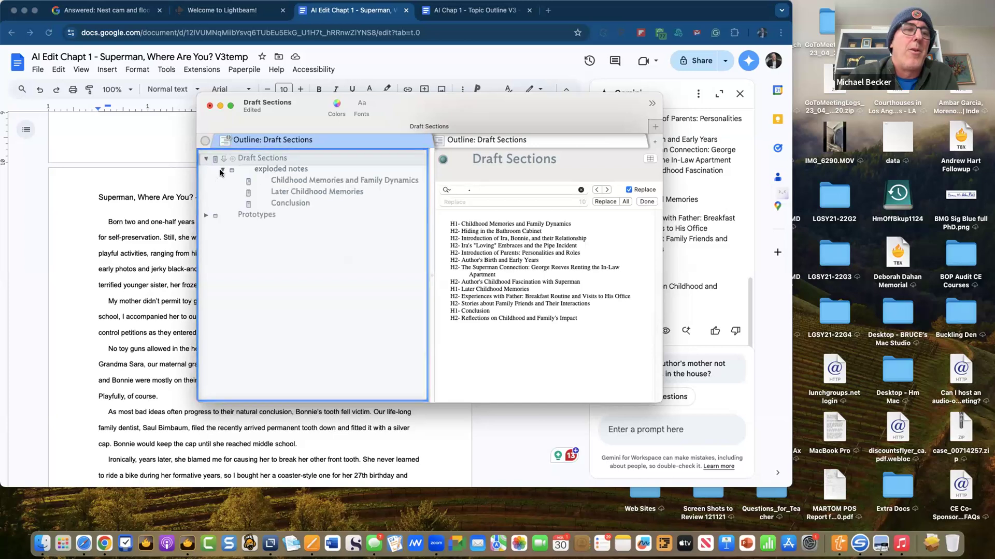
- Inspect the Childhood Memories and Family Dynamics, Later Childhood Memories and Conclusion notes and the container
left_click(287, 183)
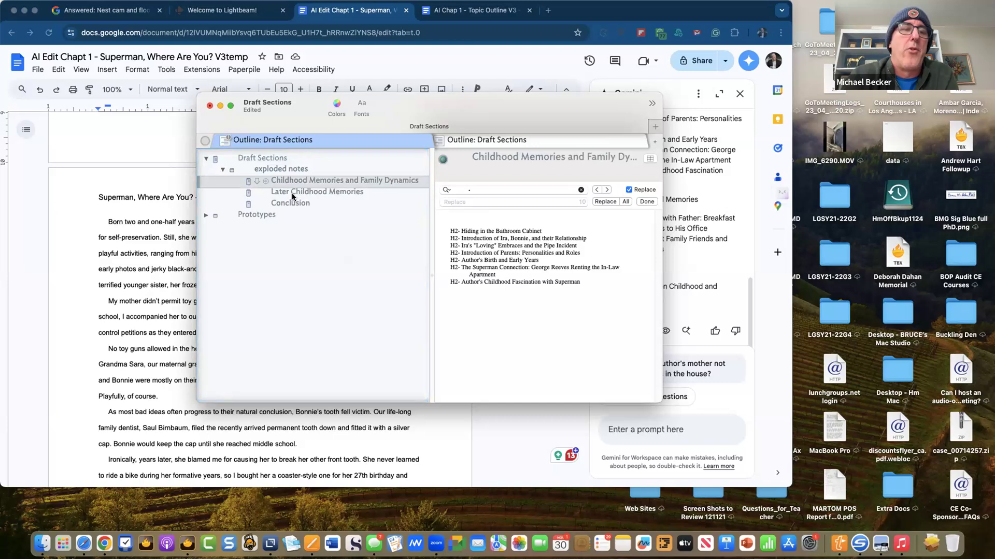
left_click(288, 192)
left_click(291, 202)
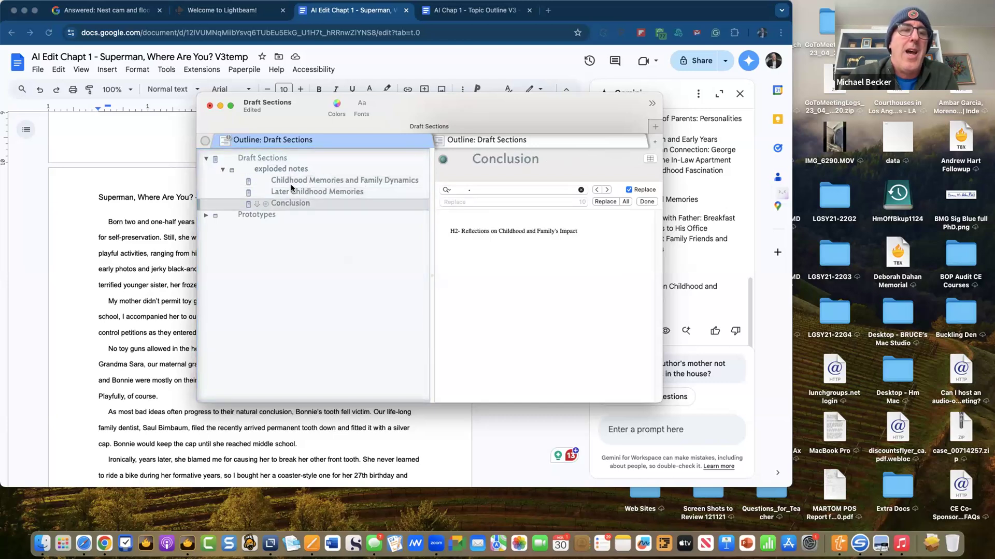
left_click(290, 183)
left_click(291, 191)
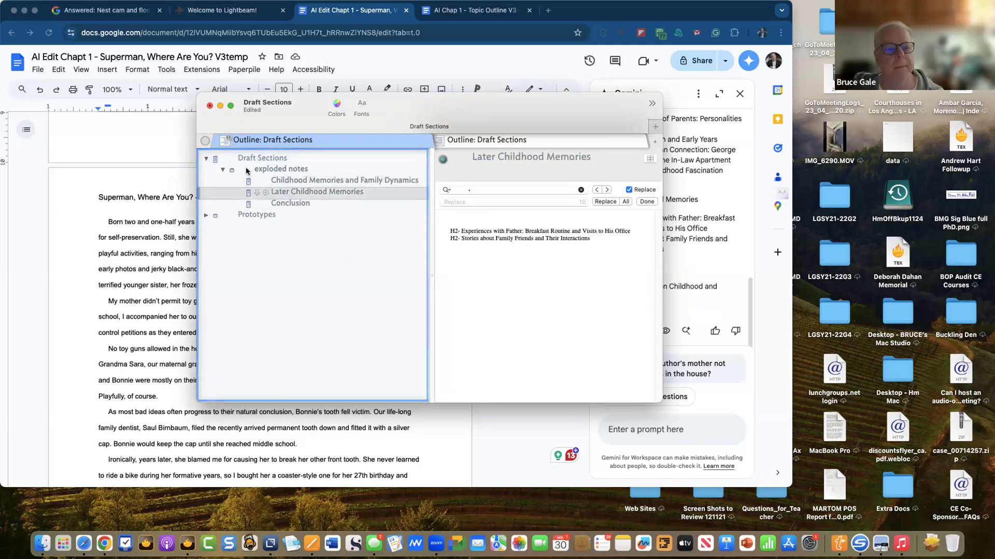
left_click(277, 158)
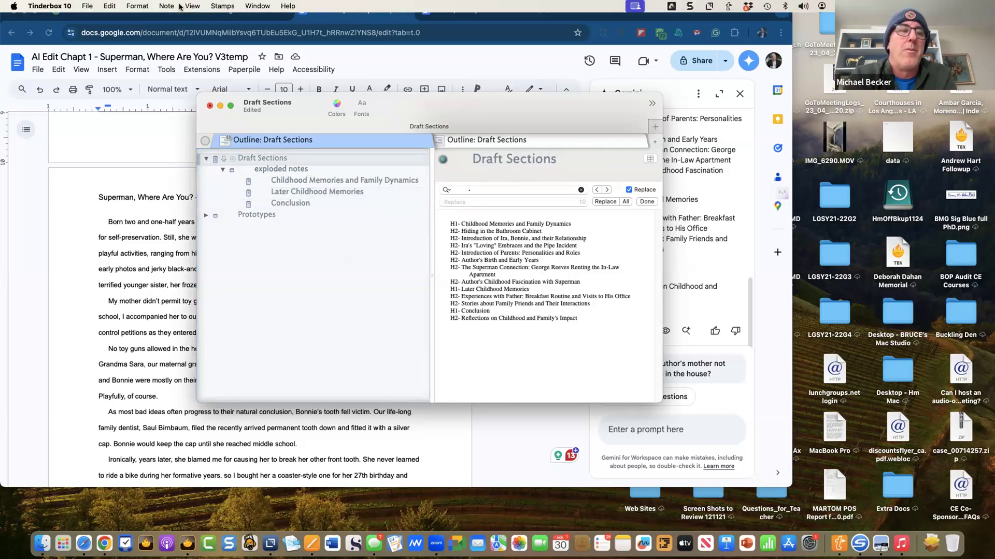
left_click(279, 171)
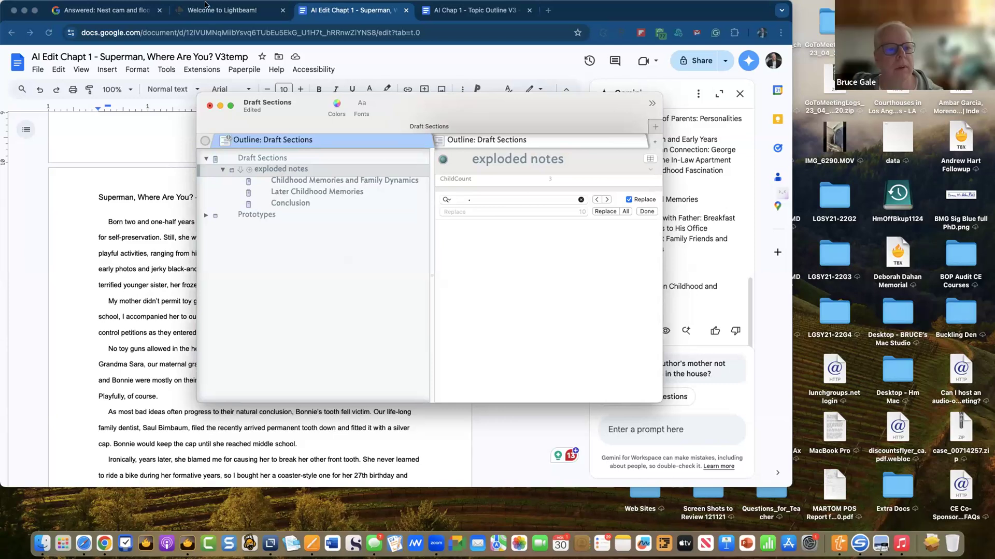
mouse_move(188, 6)
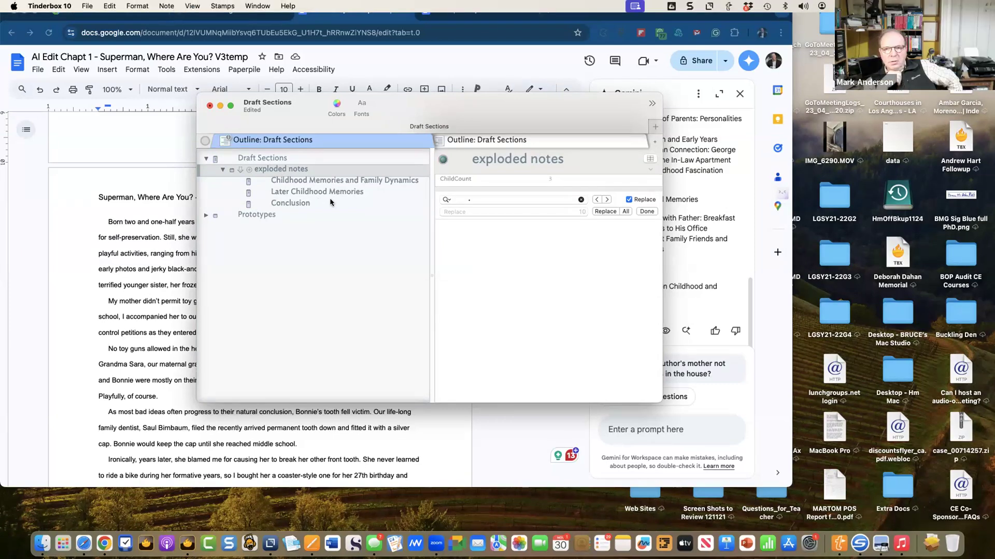
left_click(322, 181)
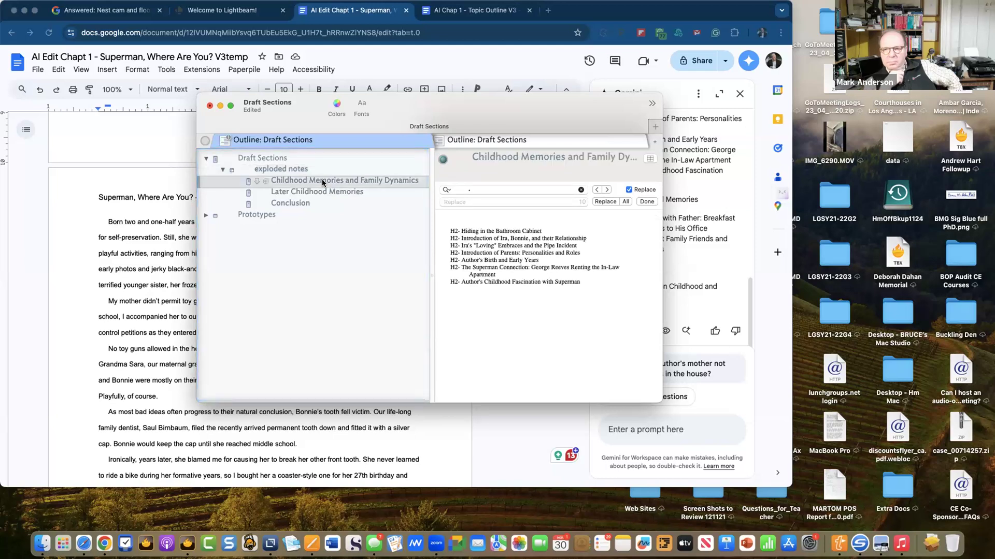
right_click(322, 181)
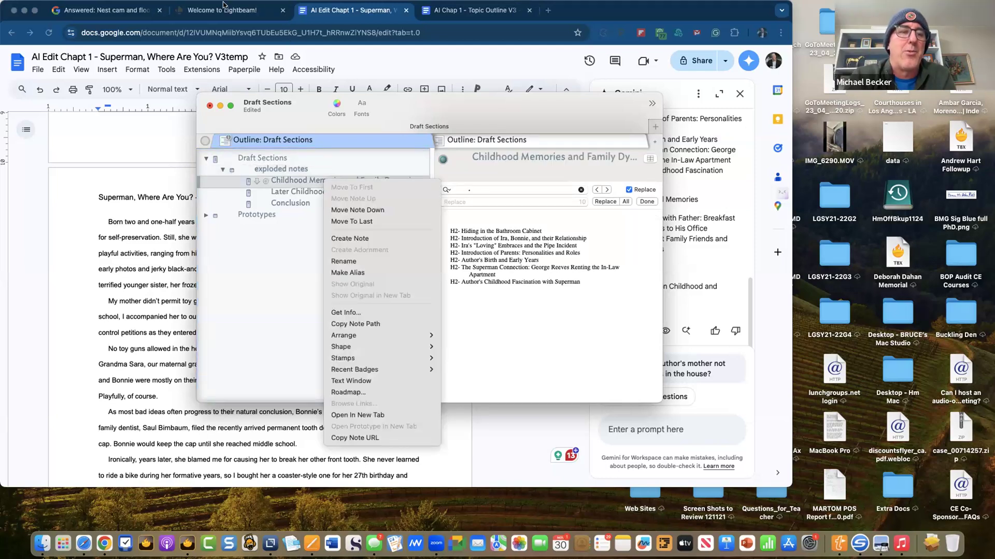
left_click(201, 5)
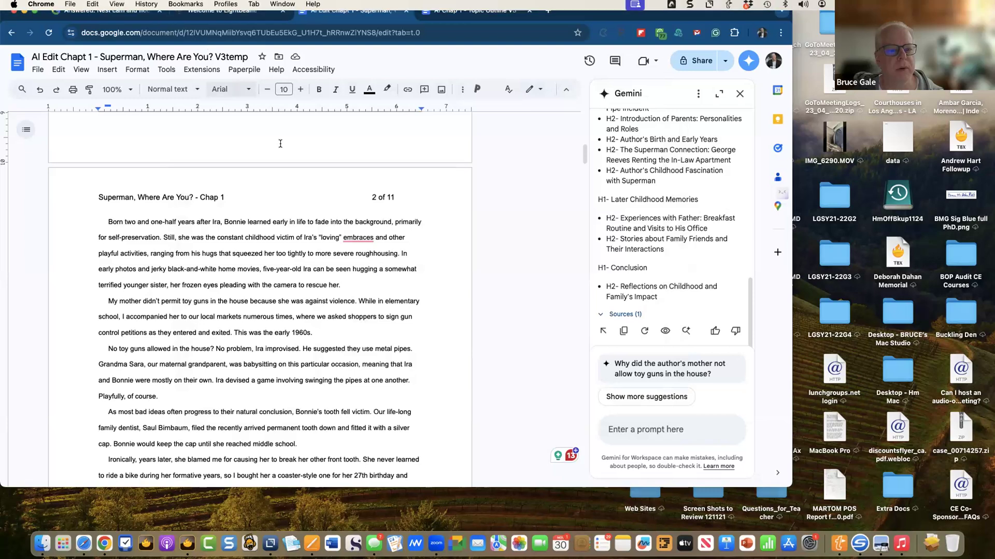
key("super+Tab")
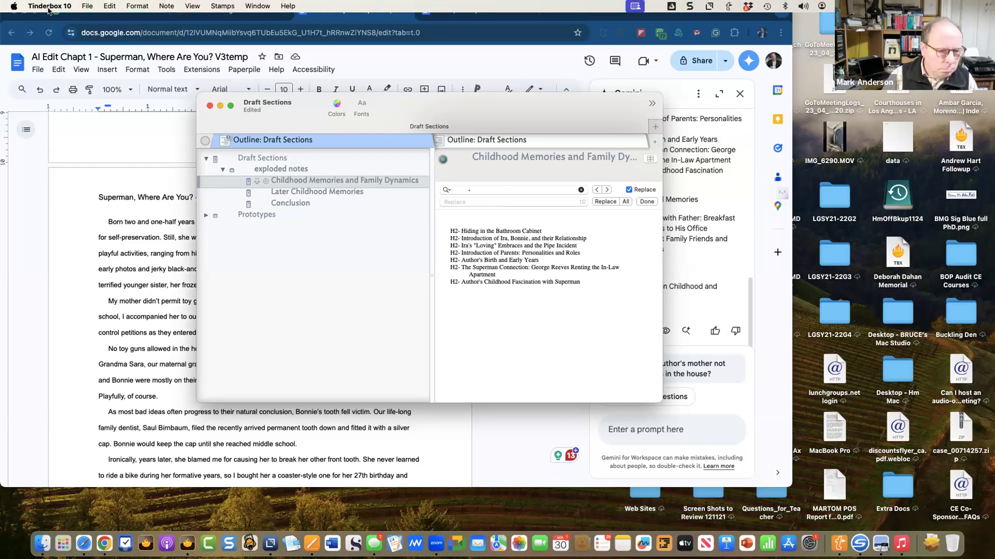
- Check in Tinderbox Settings that the version is 10.0.2, then close Preferences
left_click(50, 5)
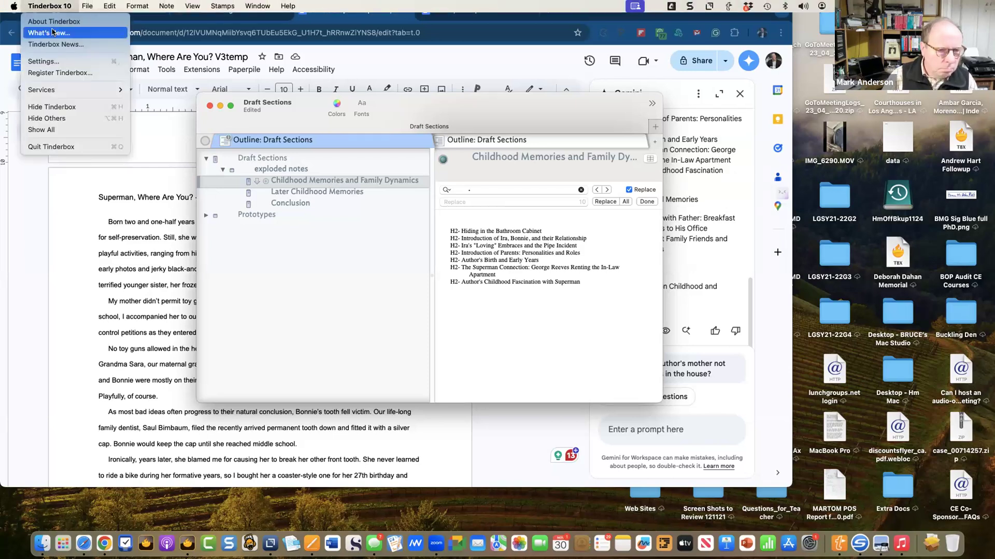
left_click(52, 61)
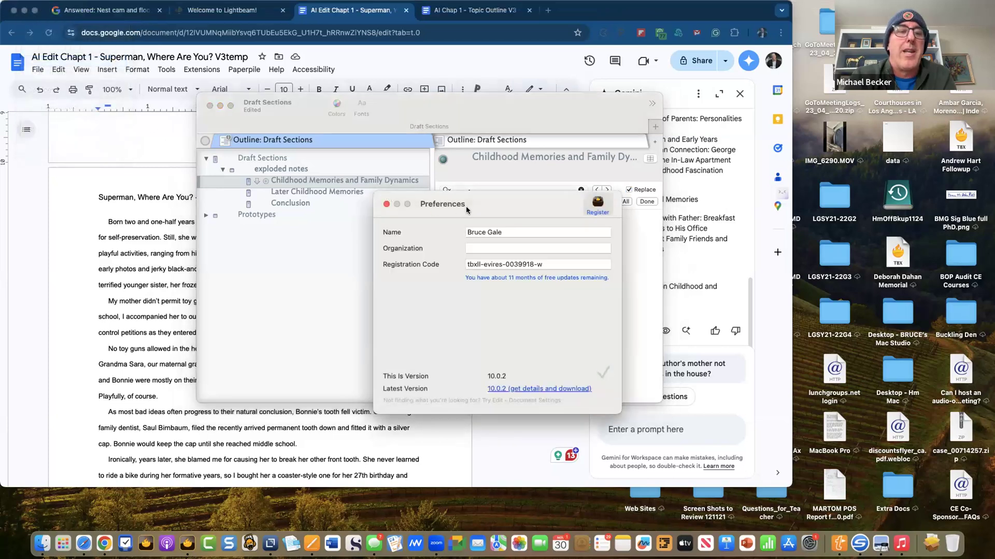
left_click(386, 205)
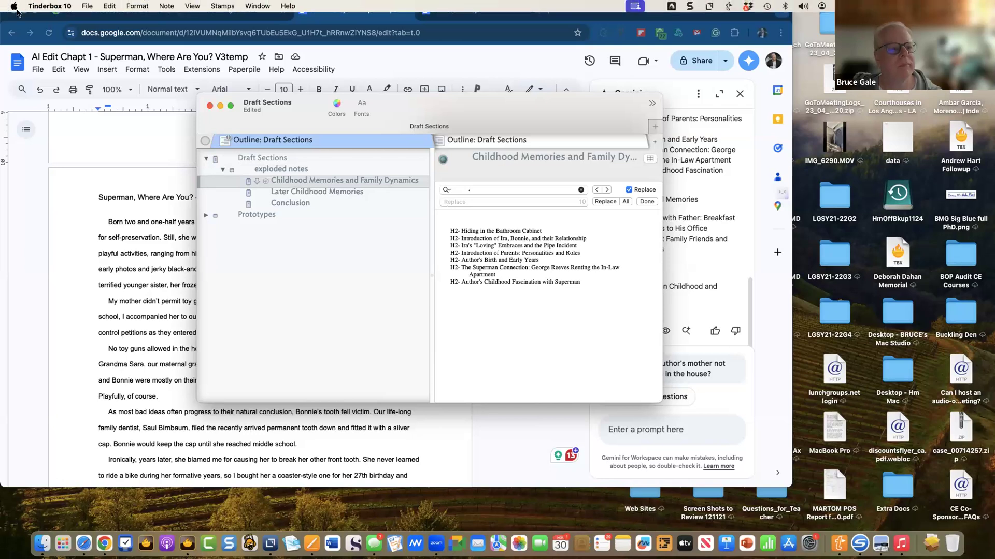
- Open macOS System Settings from the Apple menu
left_click(14, 6)
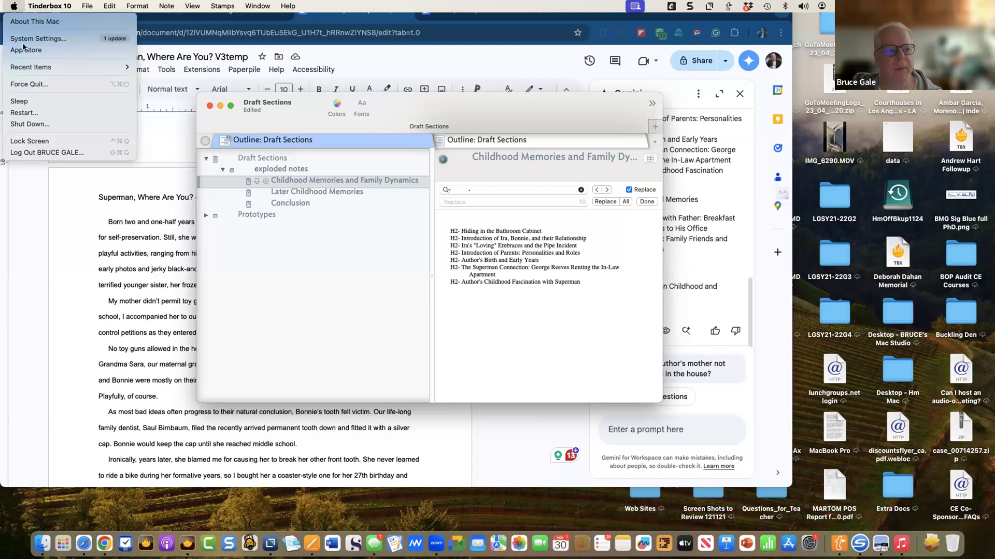
left_click(171, 158)
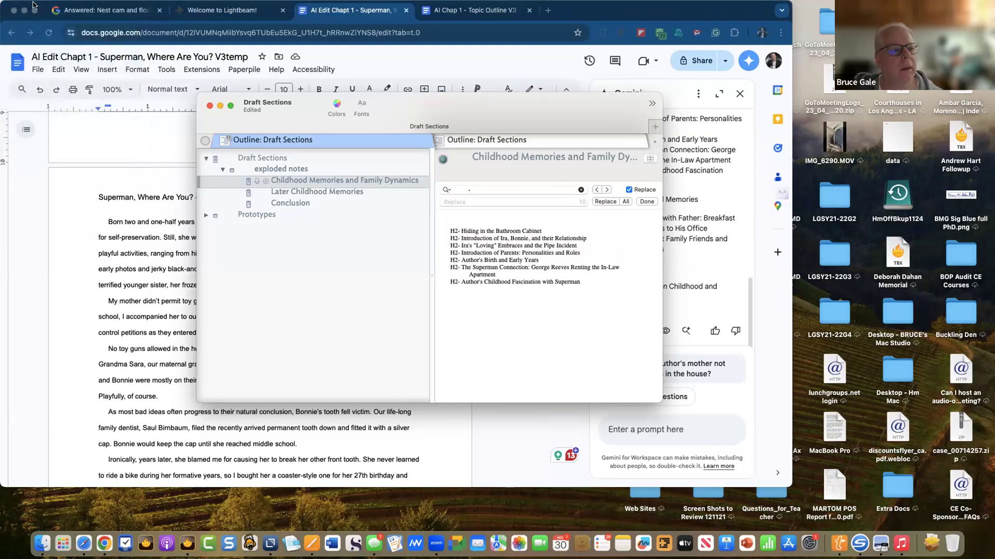
left_click(14, 5)
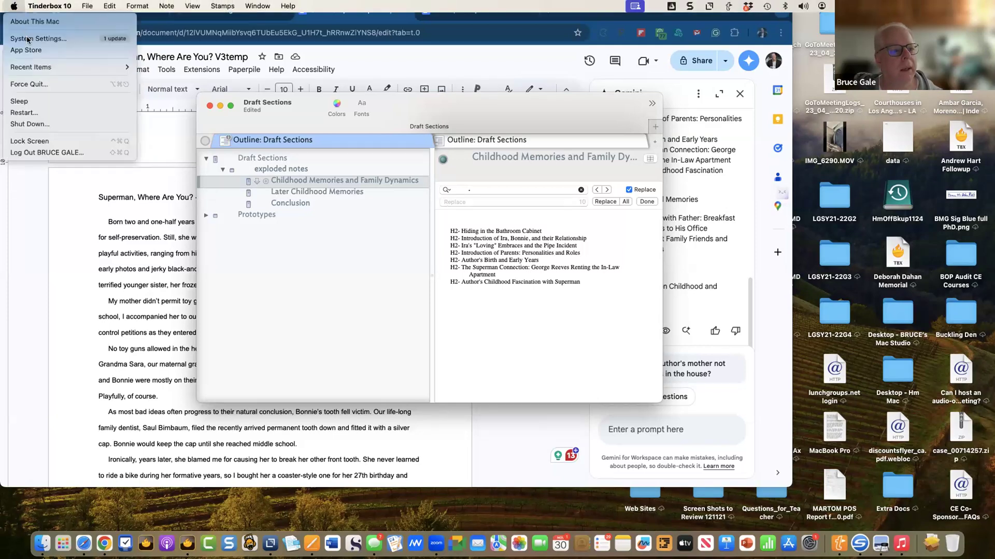
left_click(186, 119)
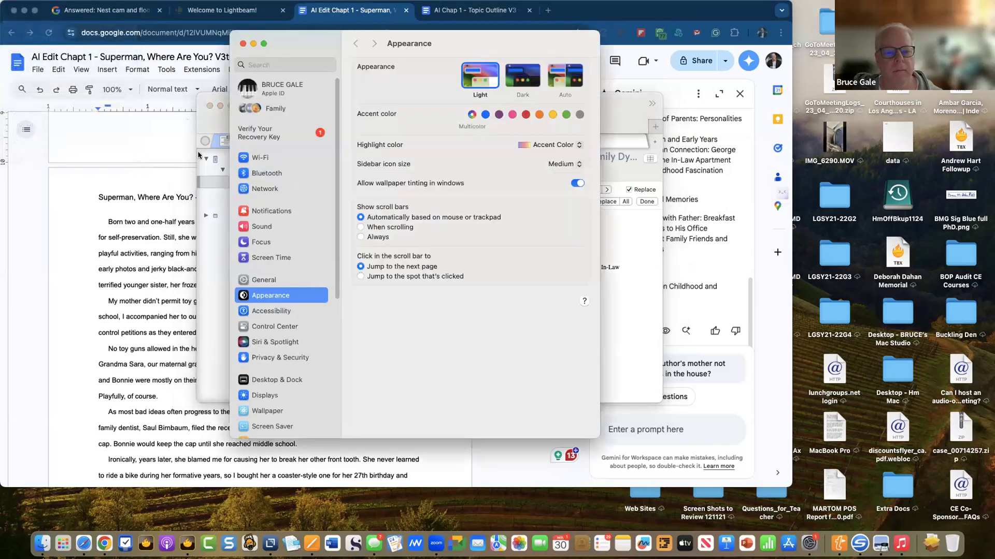
- Search System Settings for 'key', view the Keyboard pane, then close System Settings
left_click(260, 65)
type("key")
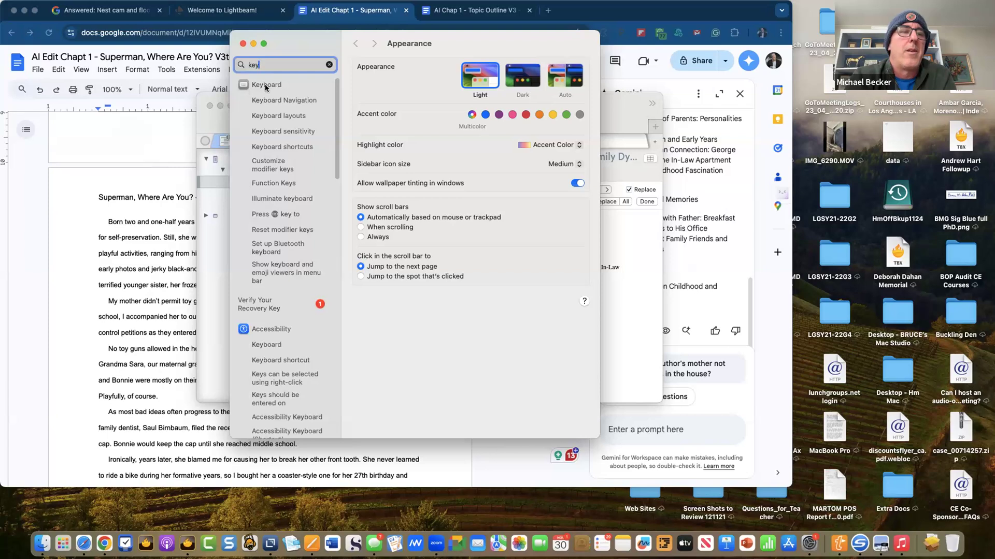
left_click(265, 85)
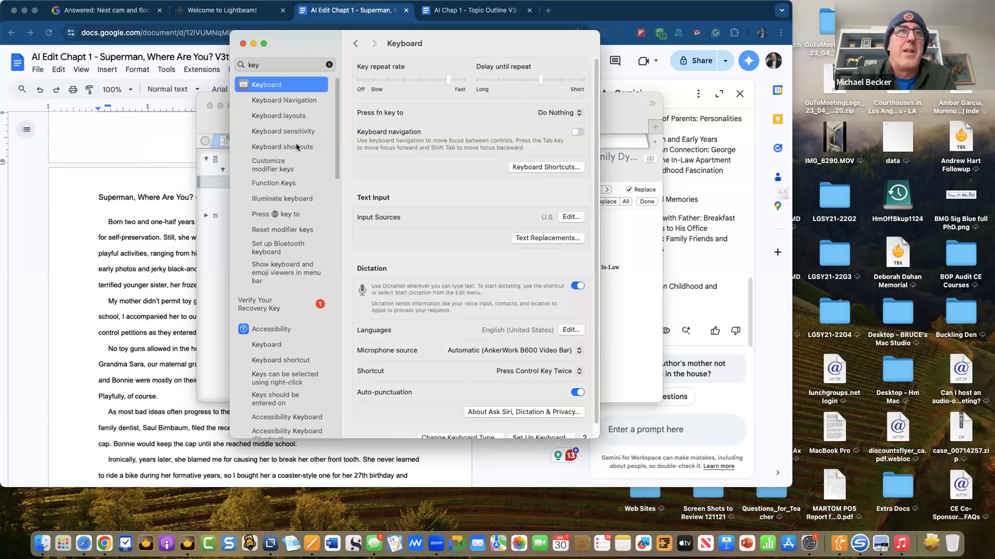
left_click(243, 44)
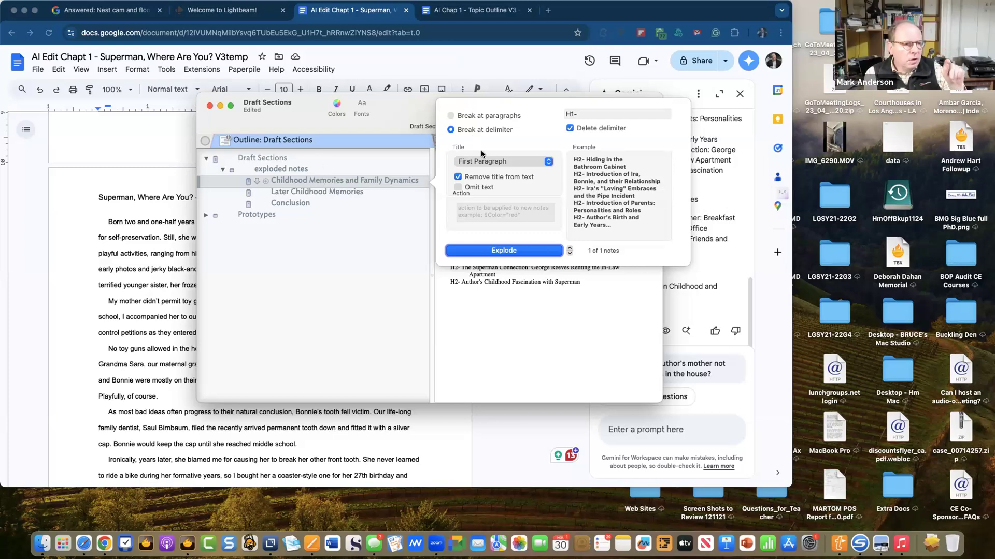
- Explode Childhood Memories at delimiter H2- with Remove title and Delete delimiter on, then expand it
left_click(575, 114)
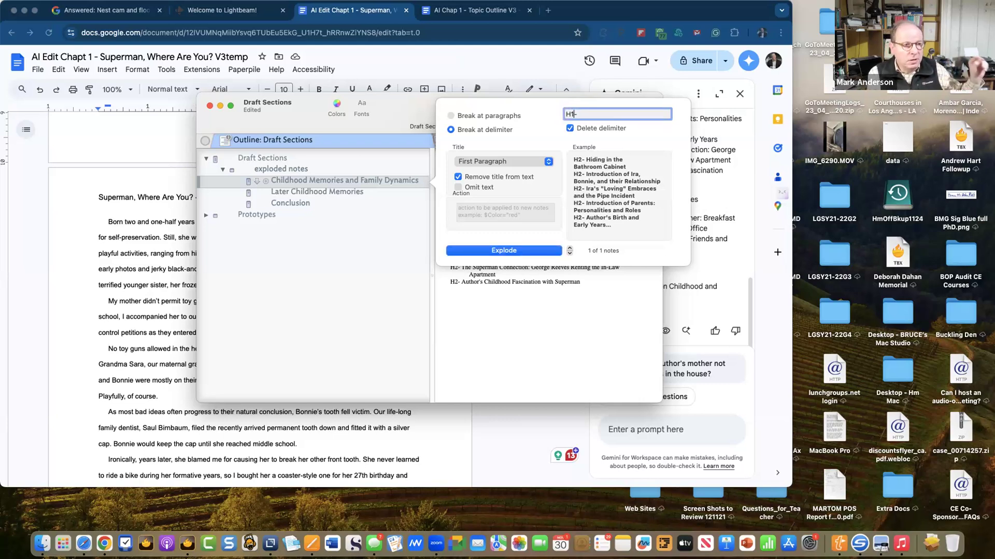
key("BackSpace")
type("2")
key("BackSpace")
key("BackSpace")
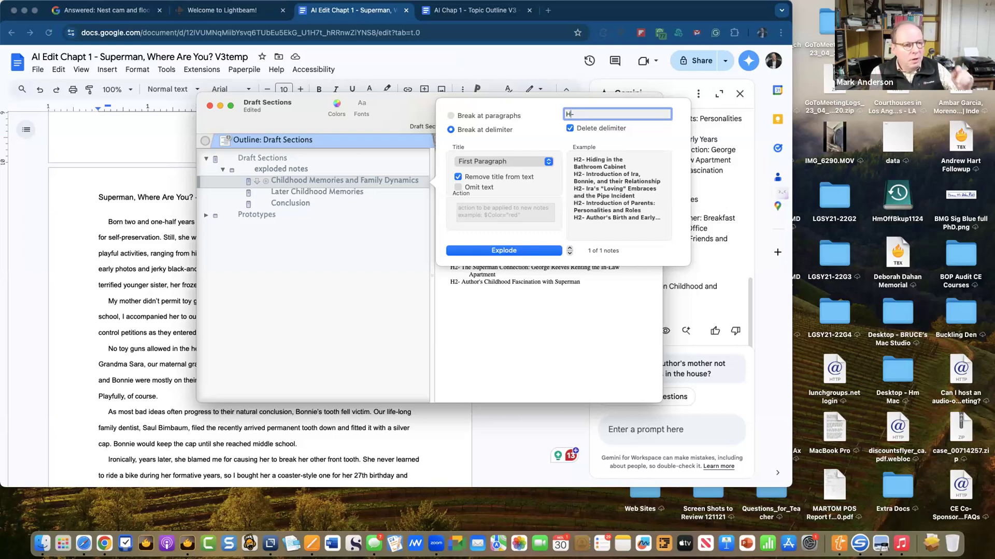
type("2")
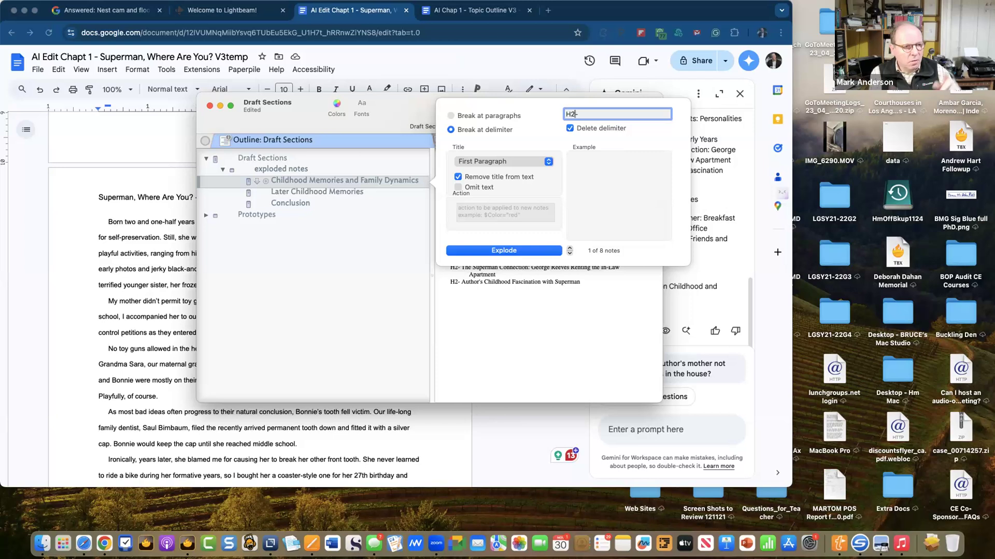
key("BackSpace")
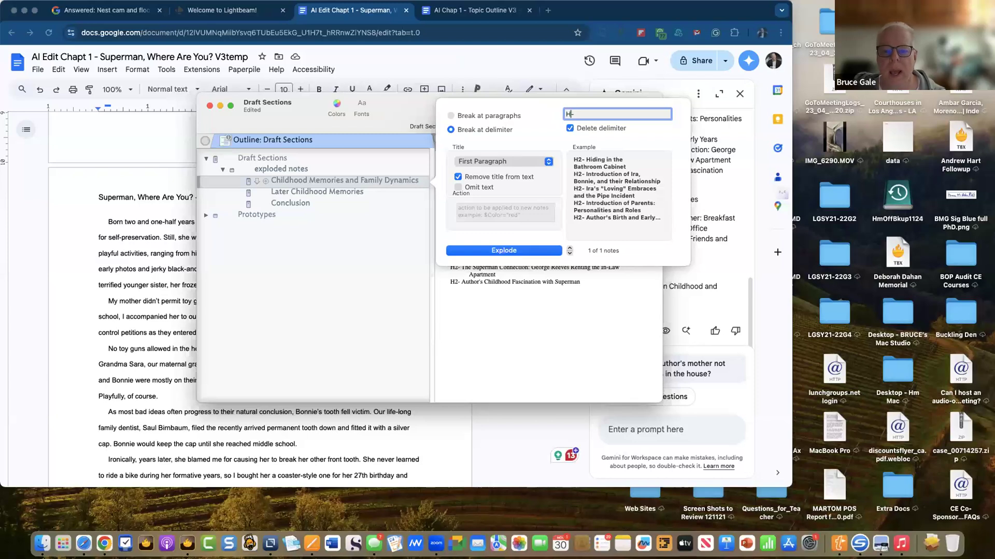
type("2")
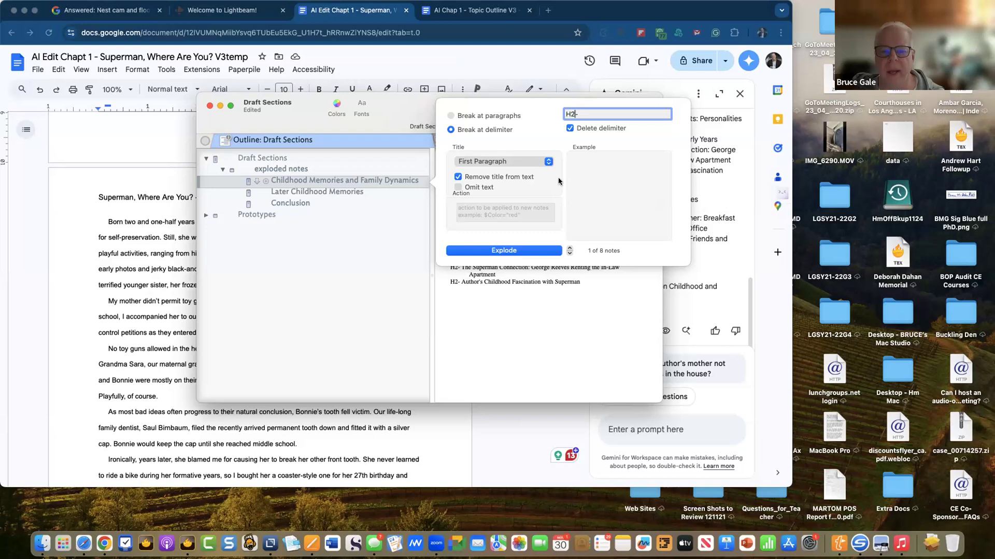
left_click(459, 177)
left_click(459, 177)
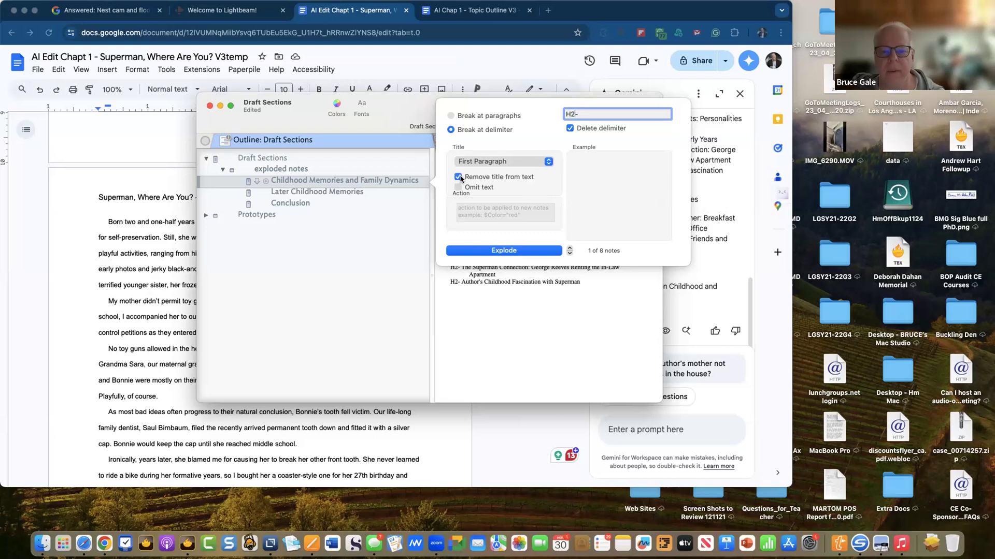
left_click(569, 128)
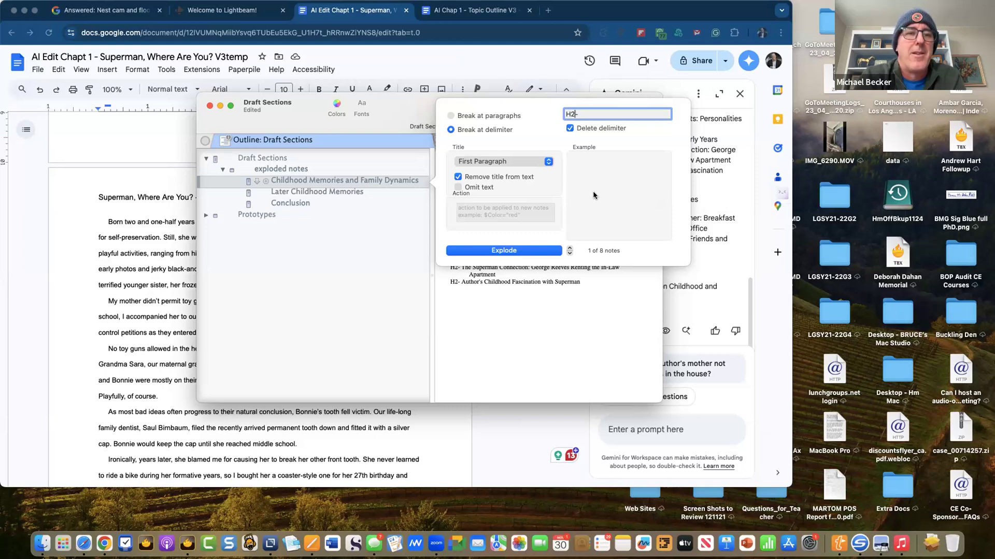
left_click(511, 251)
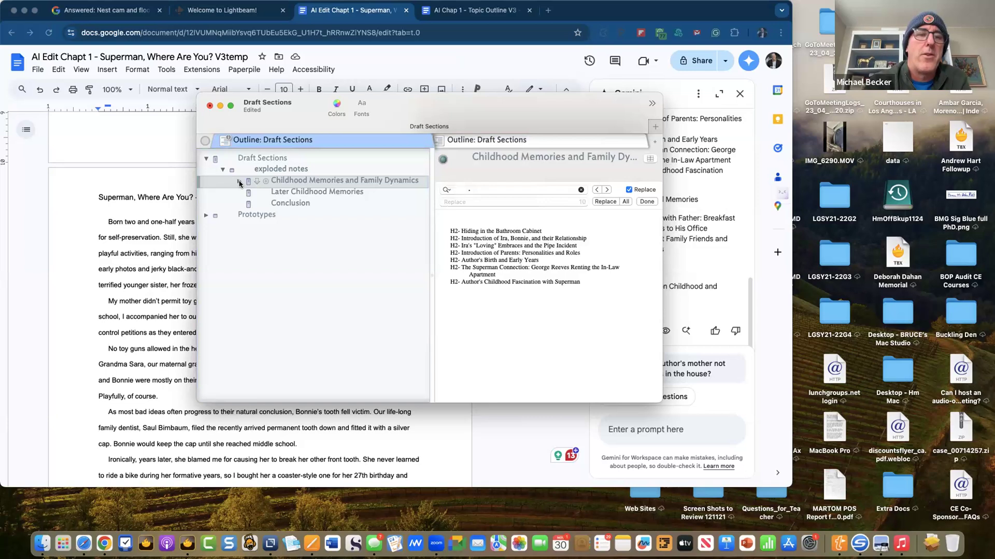
left_click(239, 181)
- Delete Childhood Memories' blank first line and review its seven exploded notes, like Hiding in the Bathroom Cabinet
left_click(488, 221)
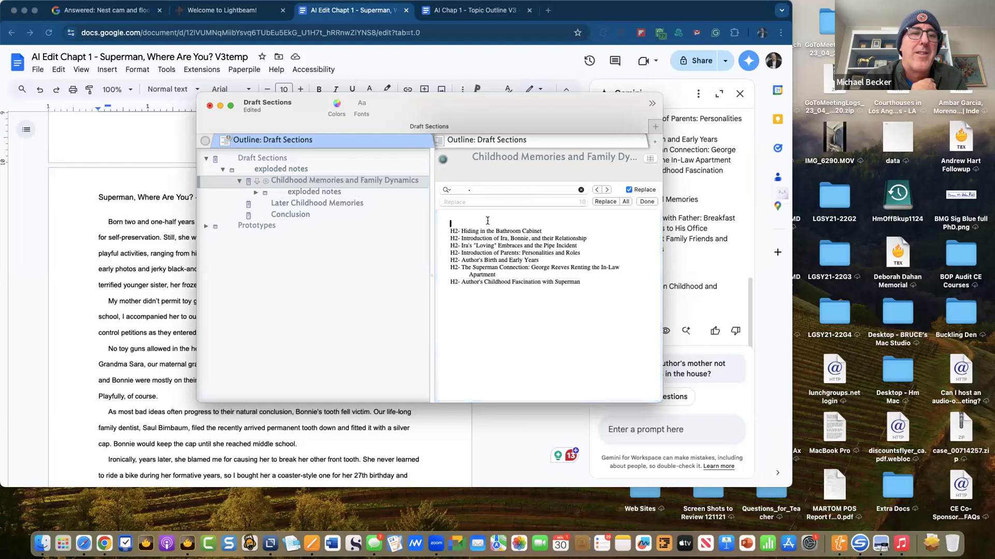
key("Delete")
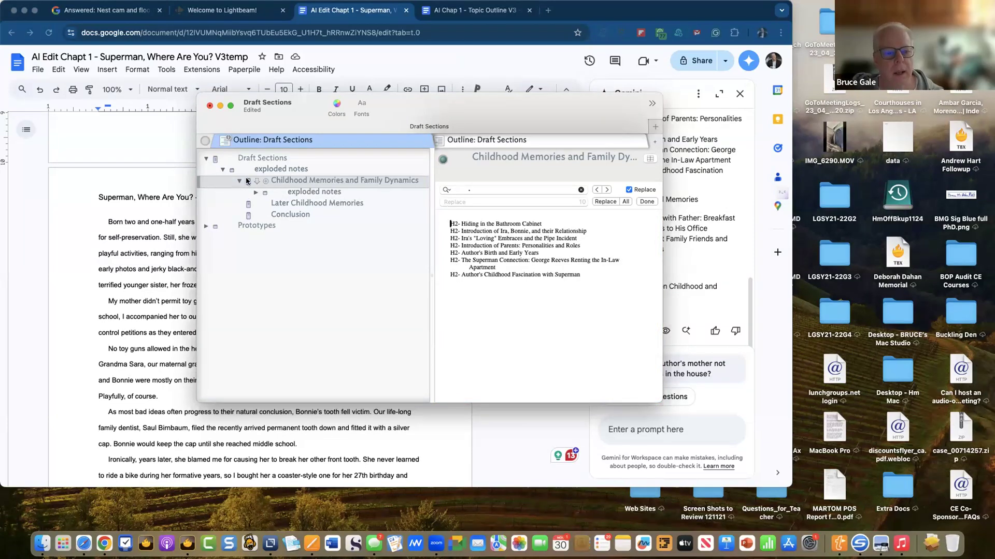
left_click(256, 193)
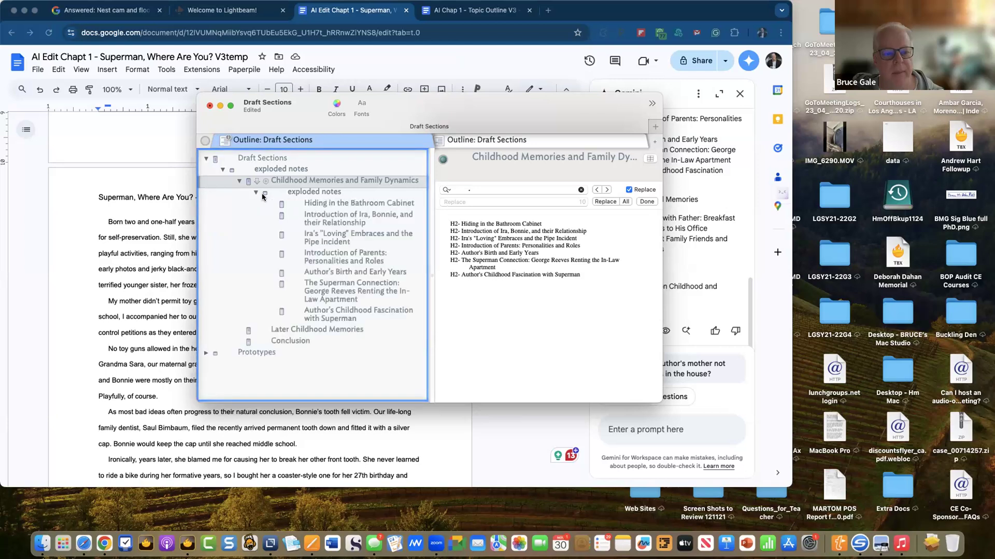
left_click(335, 206)
left_click(331, 226)
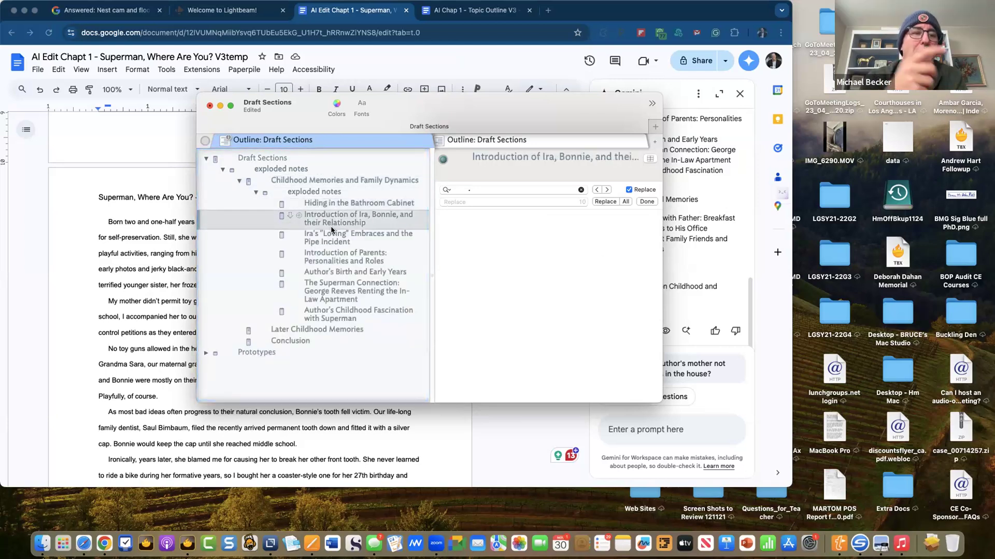
left_click(330, 237)
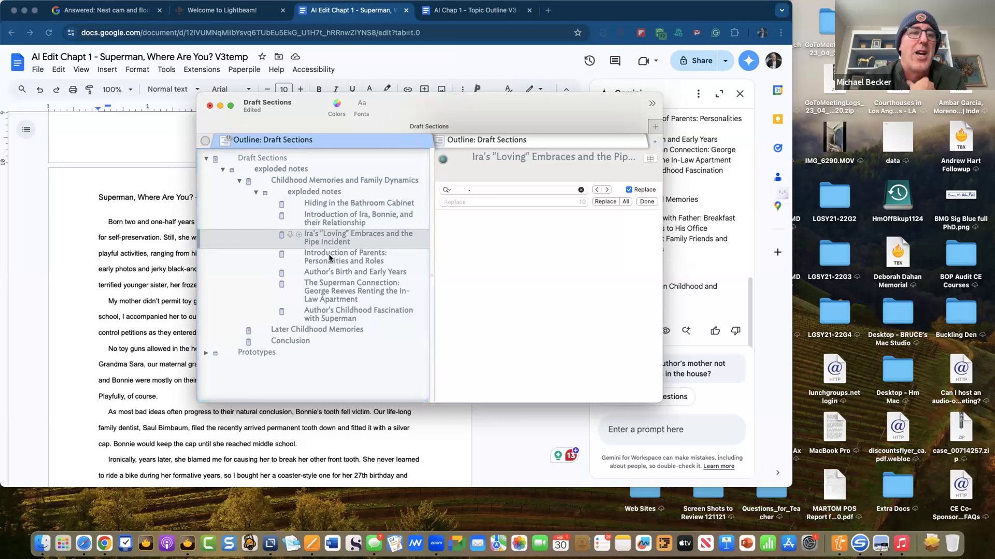
left_click(329, 254)
left_click(330, 275)
left_click(332, 285)
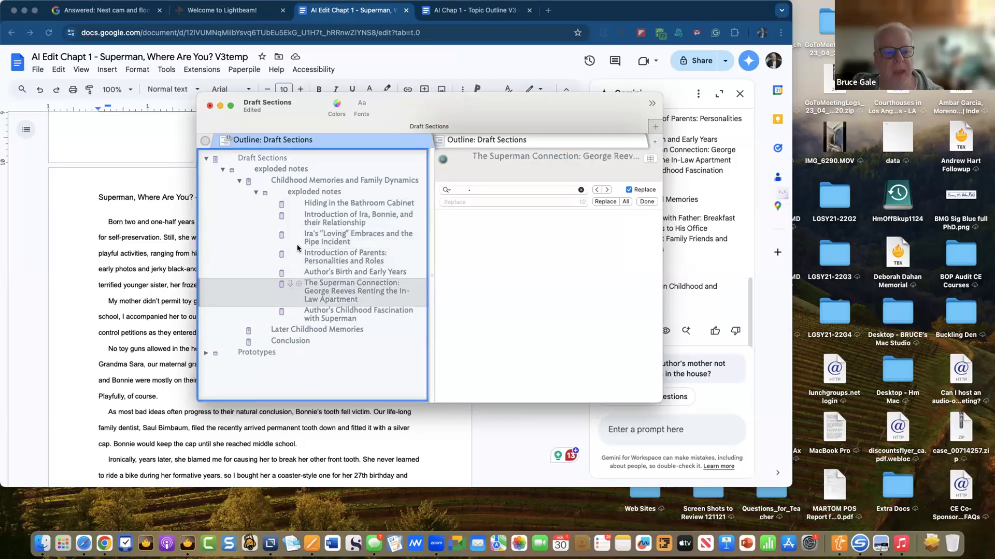
left_click(239, 181)
- Delete the blank first line of Later Childhood Memories and open its Explode options
left_click(300, 192)
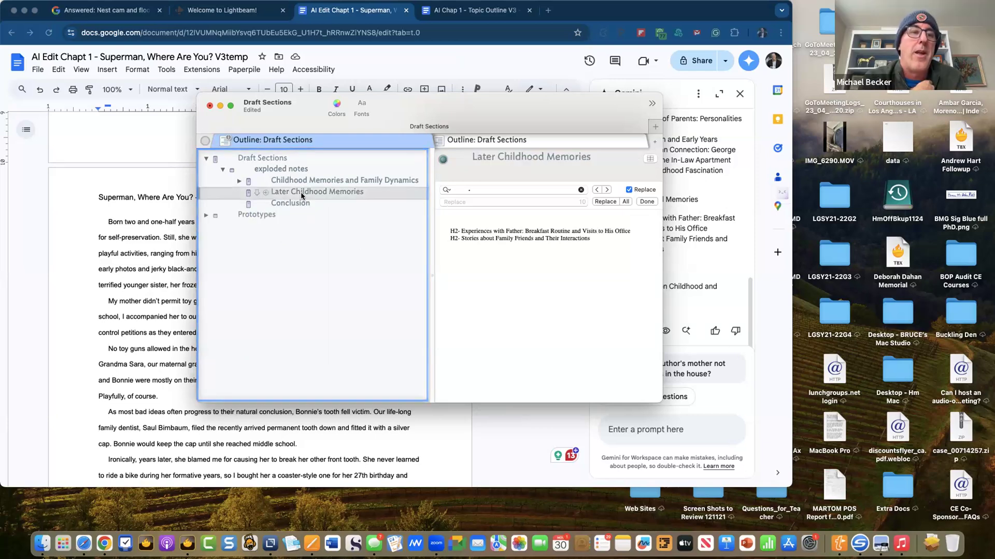
double_click(474, 218)
key("BackSpace")
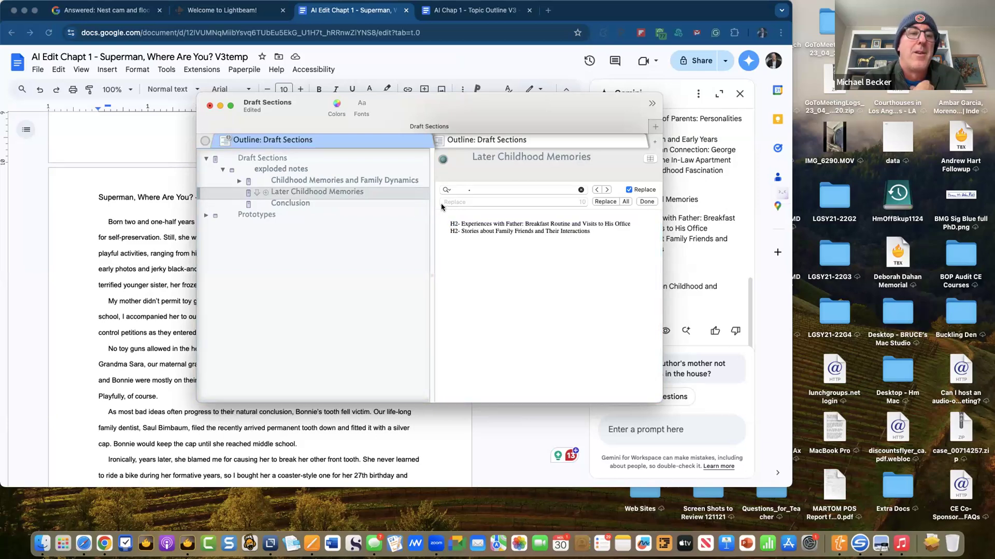
key("super+e")
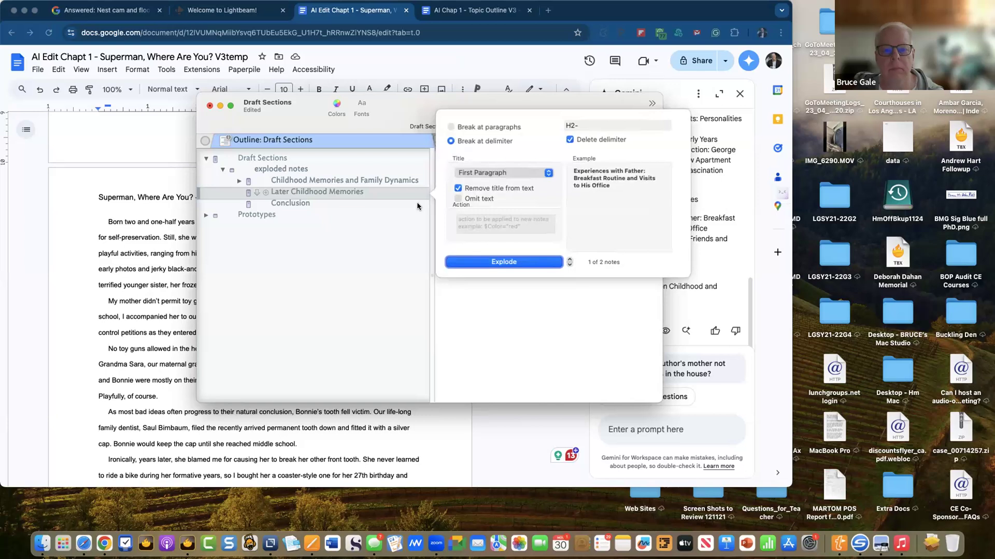
- Explode Later Childhood Memories and Conclusion at their H2- markers
left_click(504, 262)
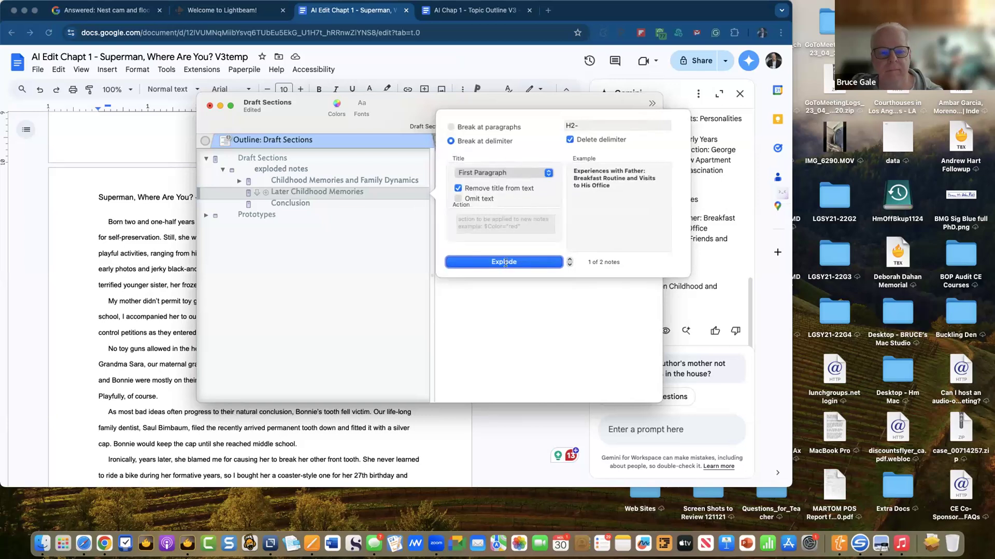
left_click(296, 203)
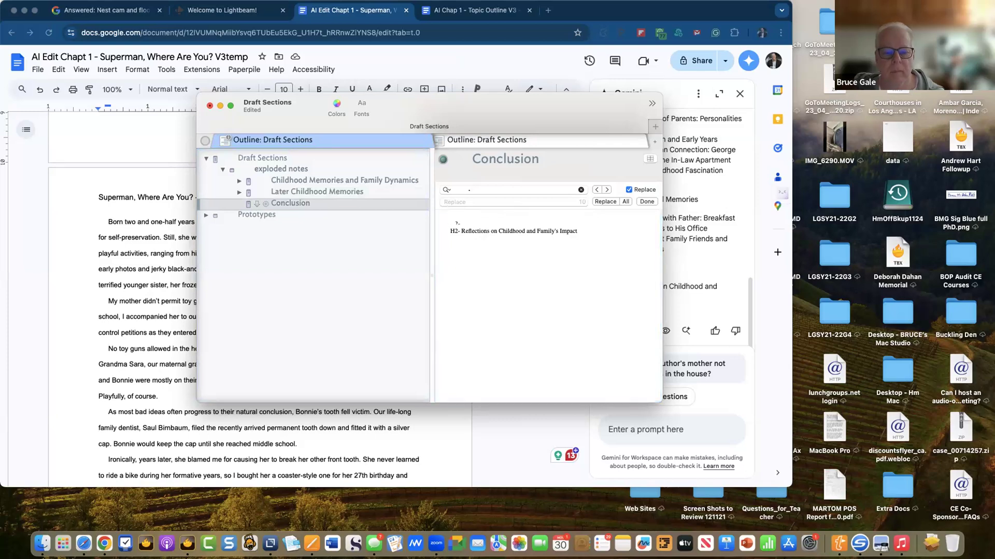
left_click(288, 204)
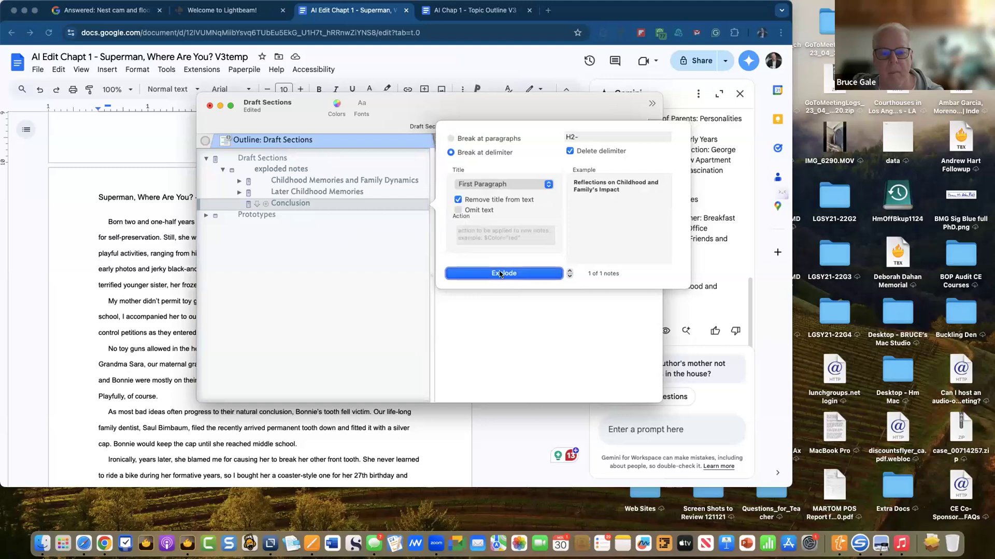
left_click(500, 272)
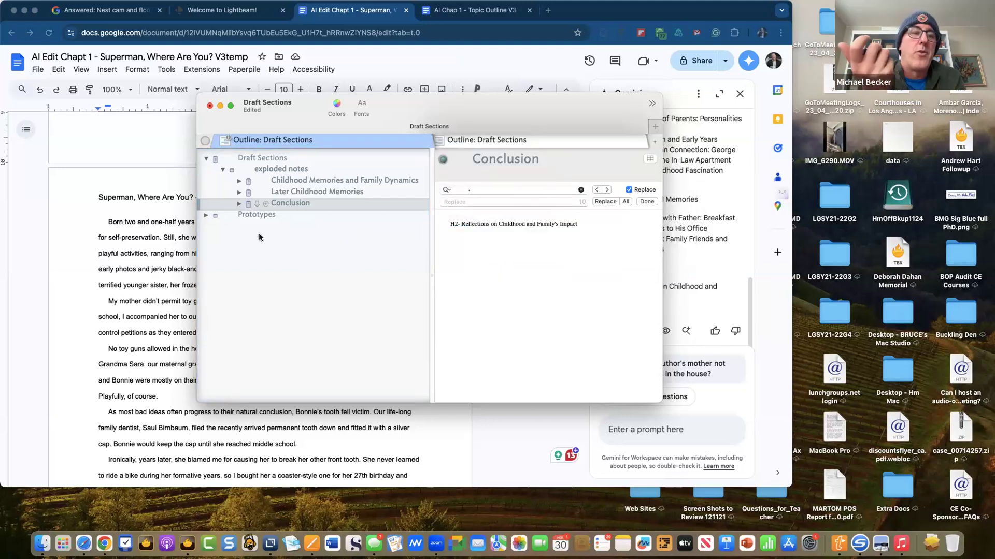
- Check Later Childhood Memories' new children, then select the Draft Sections note
left_click(239, 194)
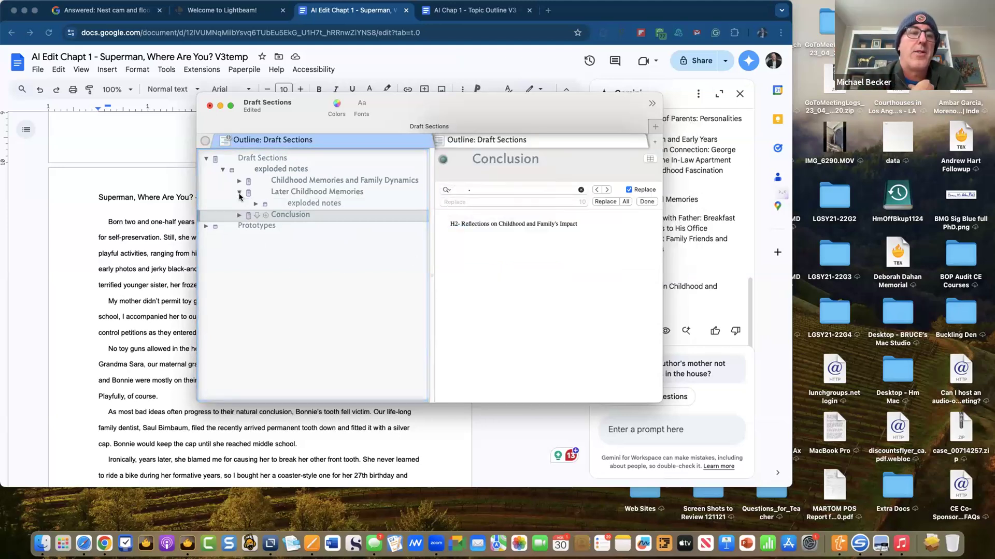
left_click(239, 194)
left_click(254, 158)
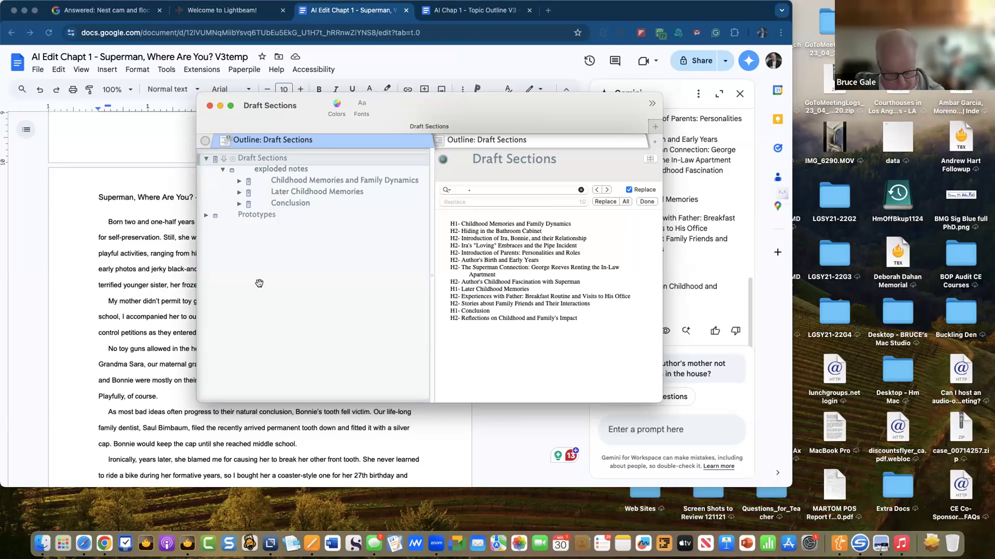
- Explode Draft Sections using the regex delimiter H\d-, producing 13 notes
key("super+e")
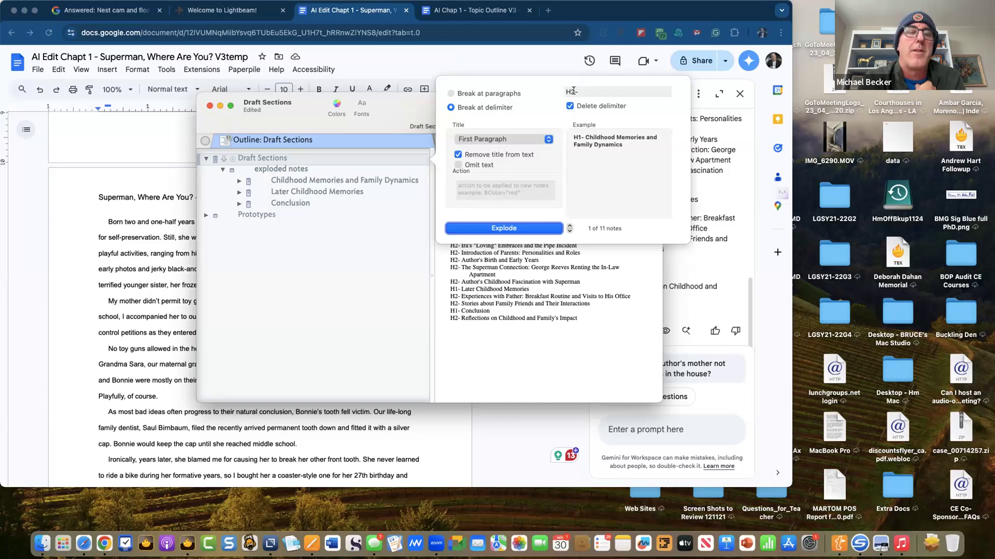
left_click(573, 91)
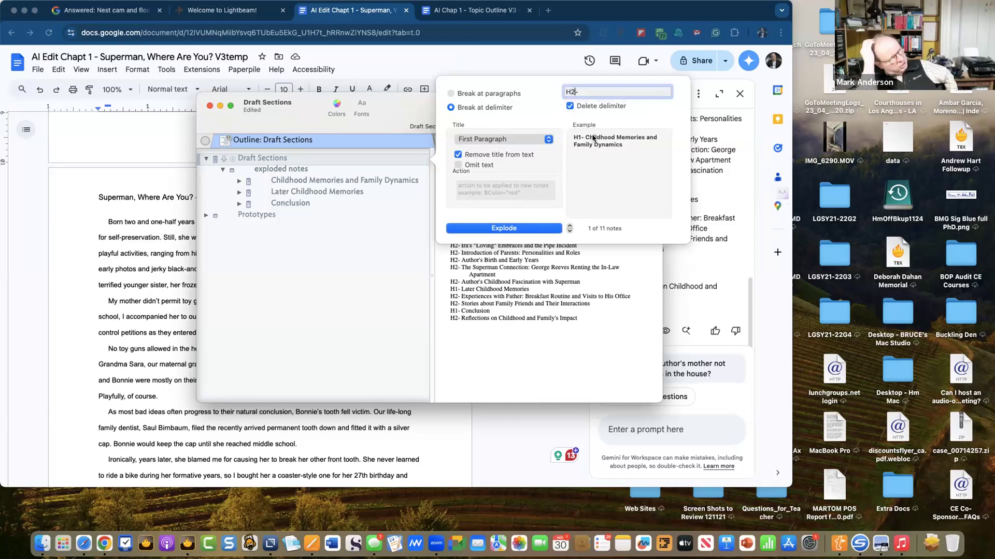
key("BackSpace")
key("BackSpace")
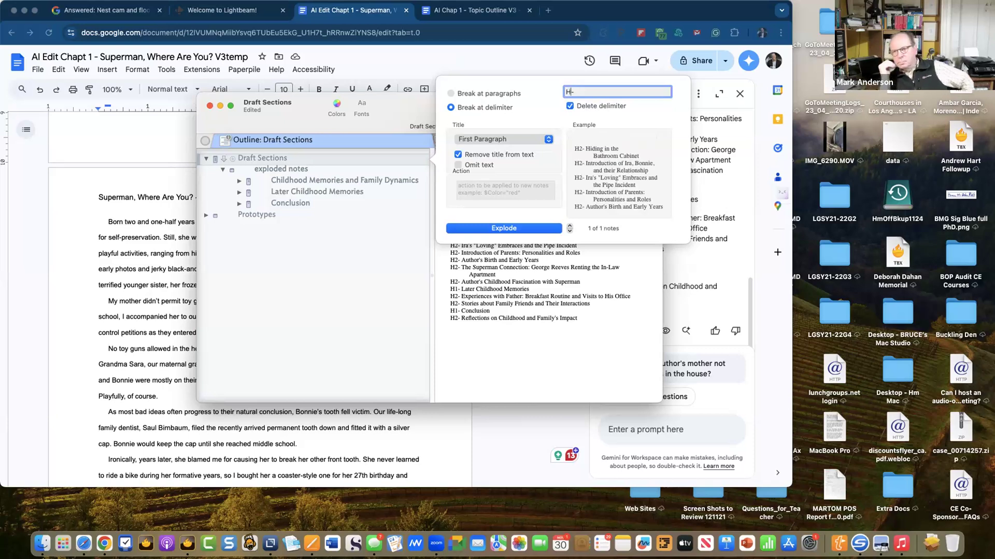
type("\\d")
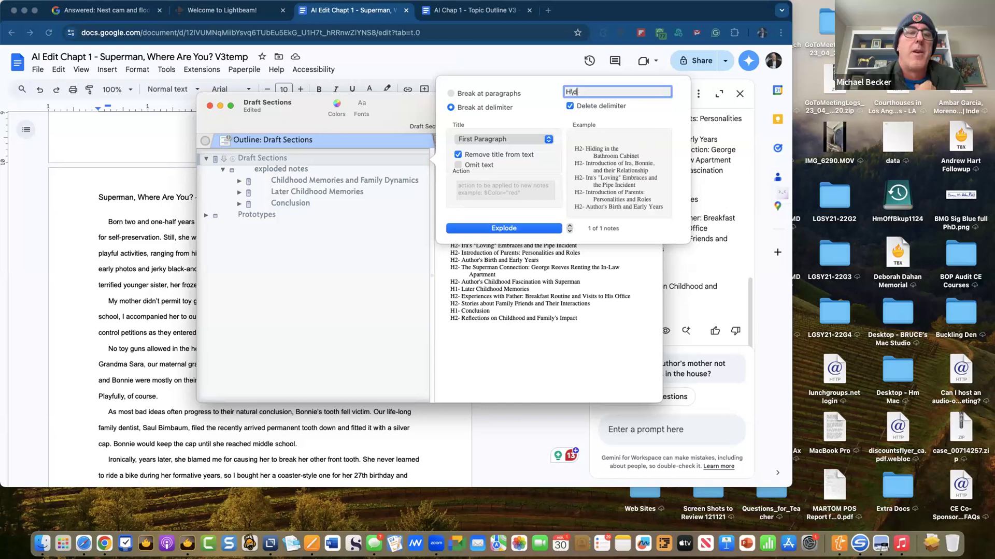
type("-")
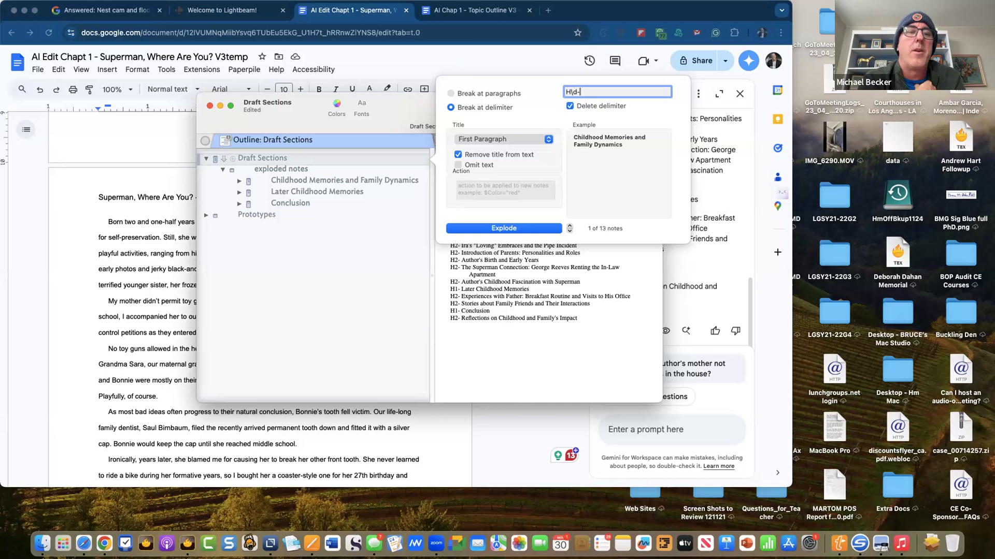
key("BackSpace")
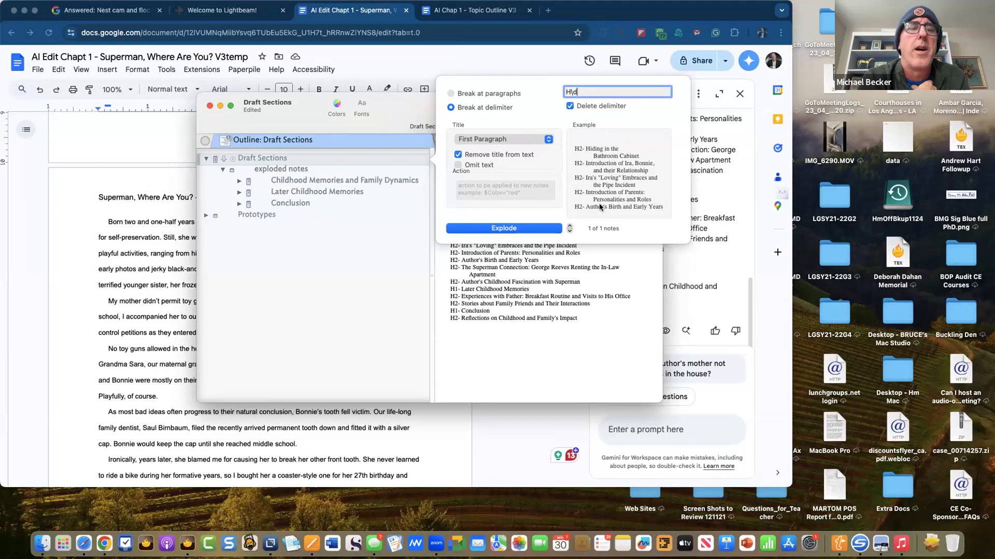
type("-")
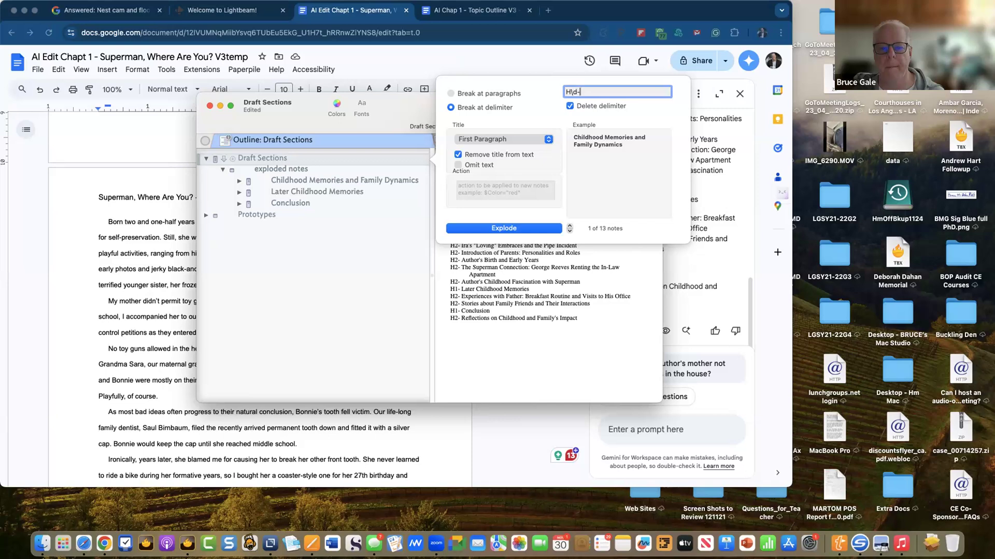
left_click(500, 228)
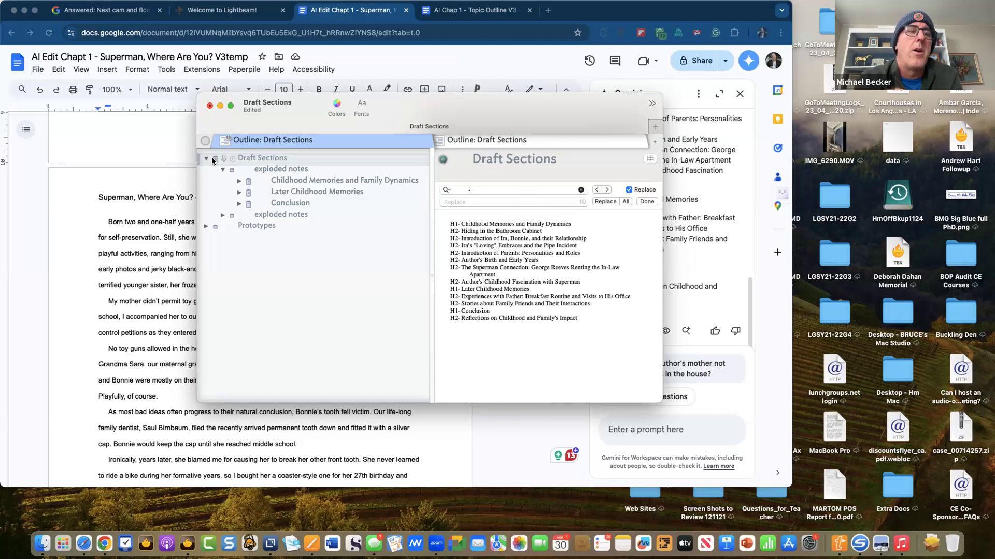
- Expand the second, 13-note exploded notes container
left_click(291, 168)
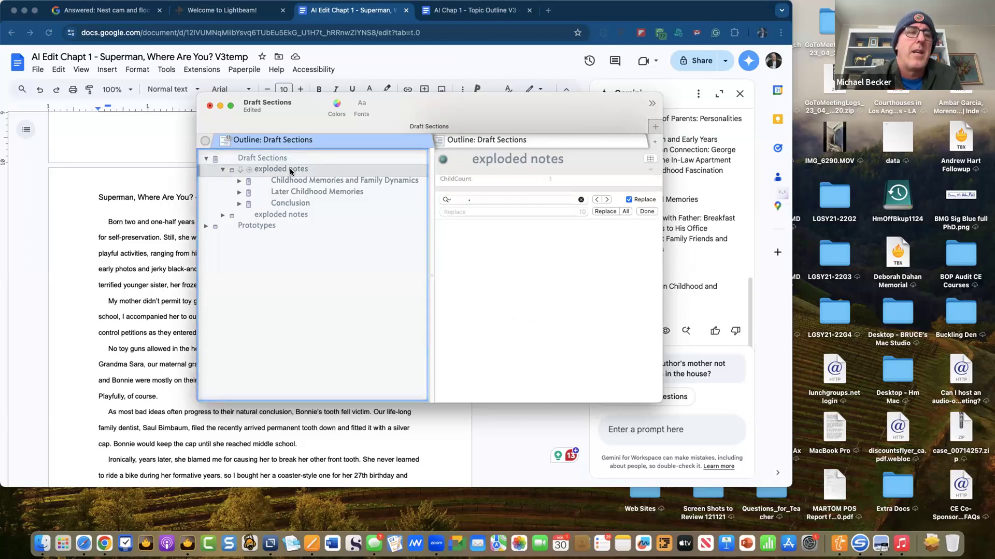
left_click(285, 215)
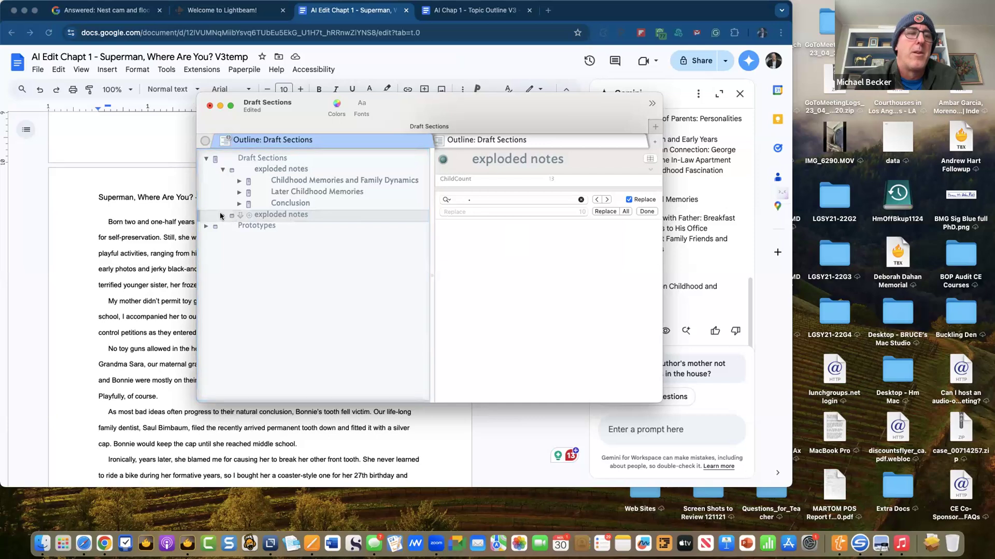
left_click(222, 215)
- Rename the first container to 'exploded notes1', collapse it, and select Draft Sections
left_click(333, 169)
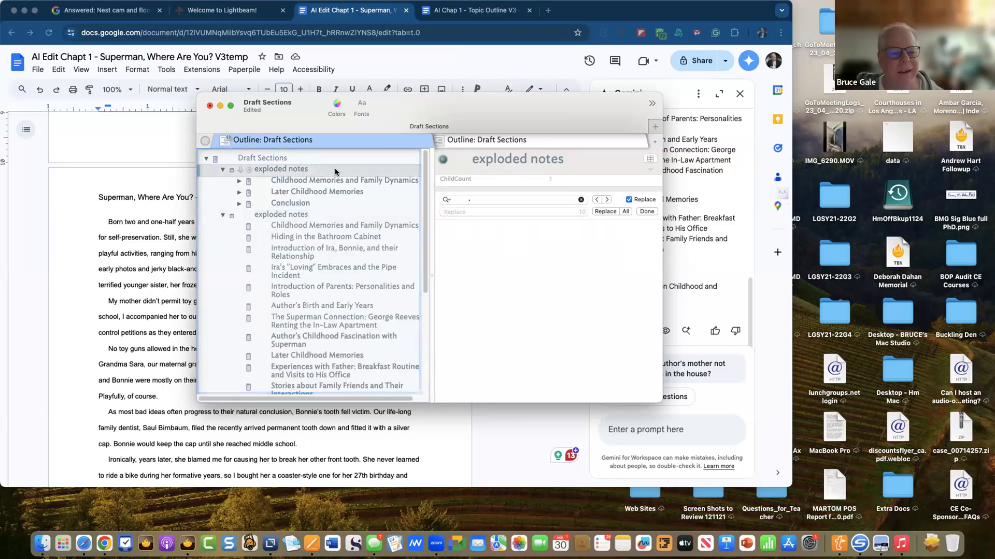
left_click(332, 170)
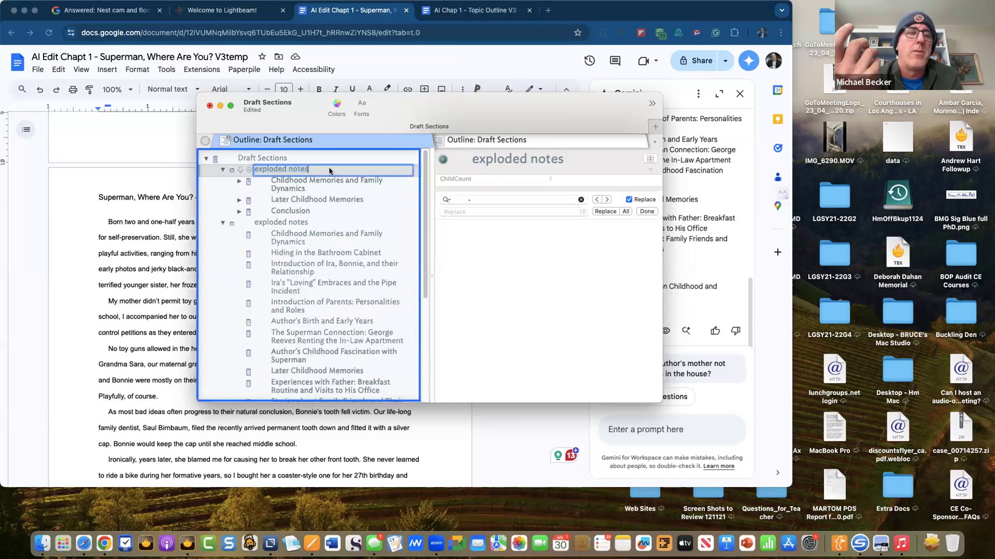
type("1")
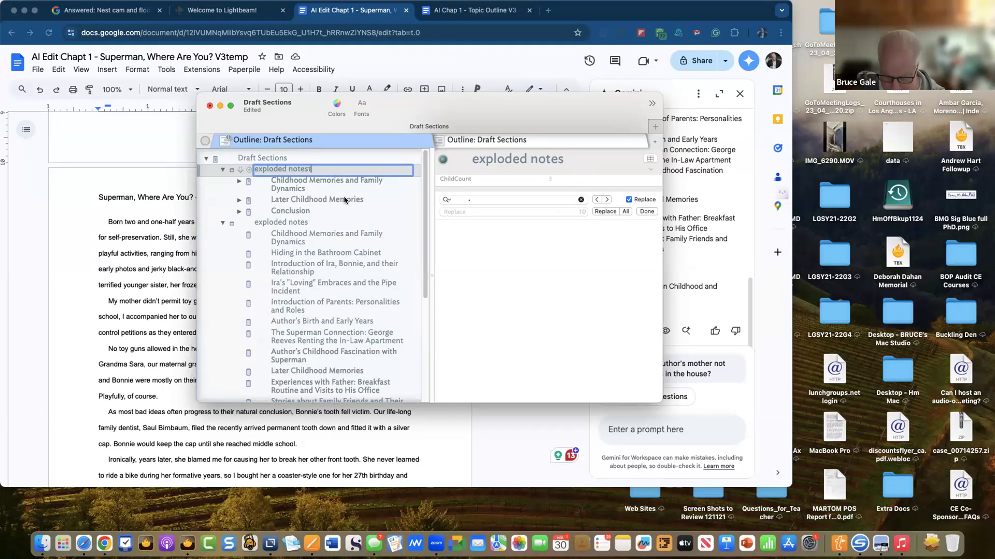
key("Return")
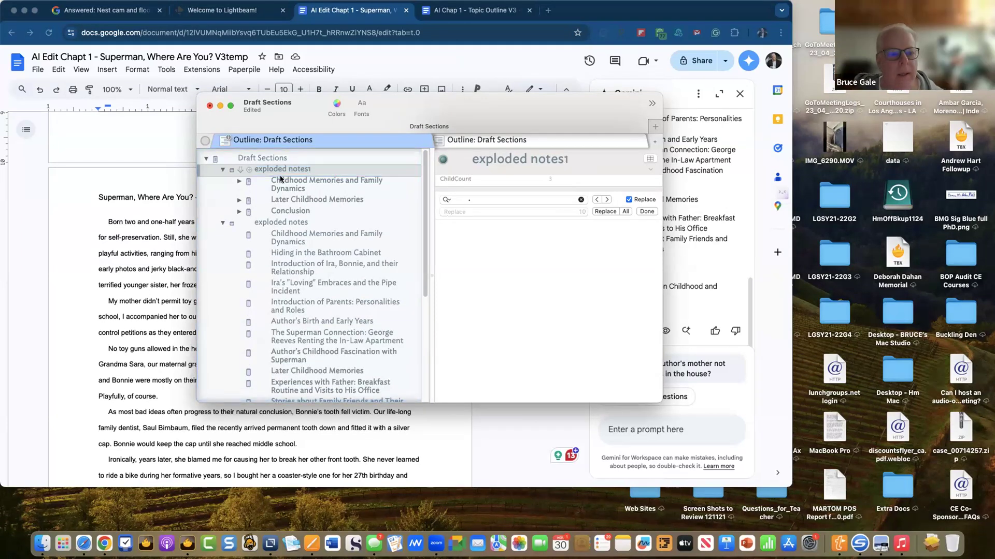
left_click(223, 170)
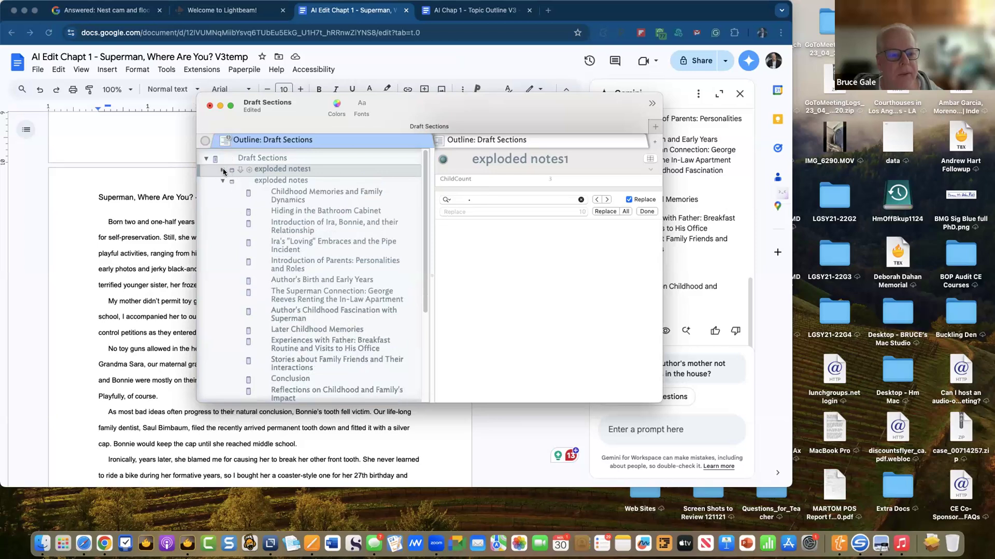
left_click(285, 185)
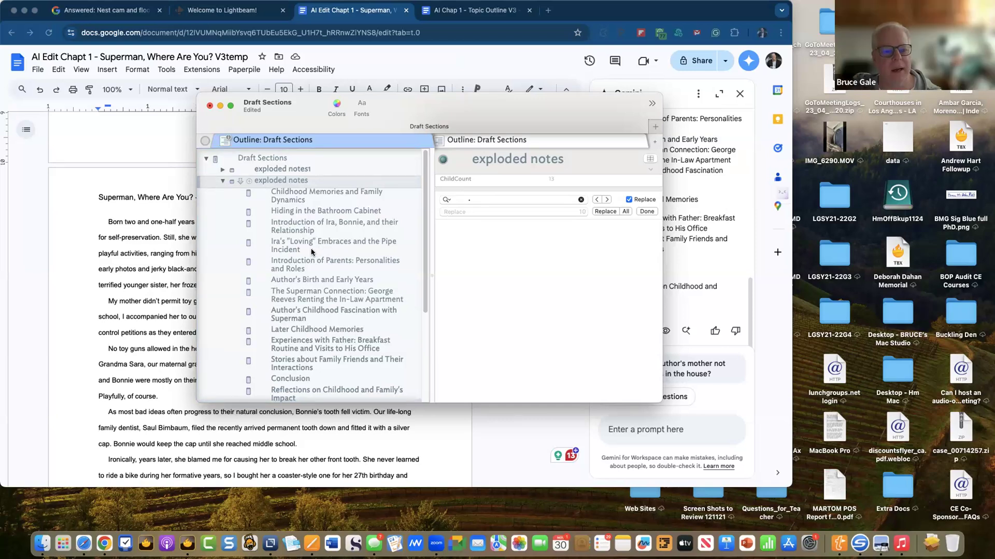
left_click(261, 157)
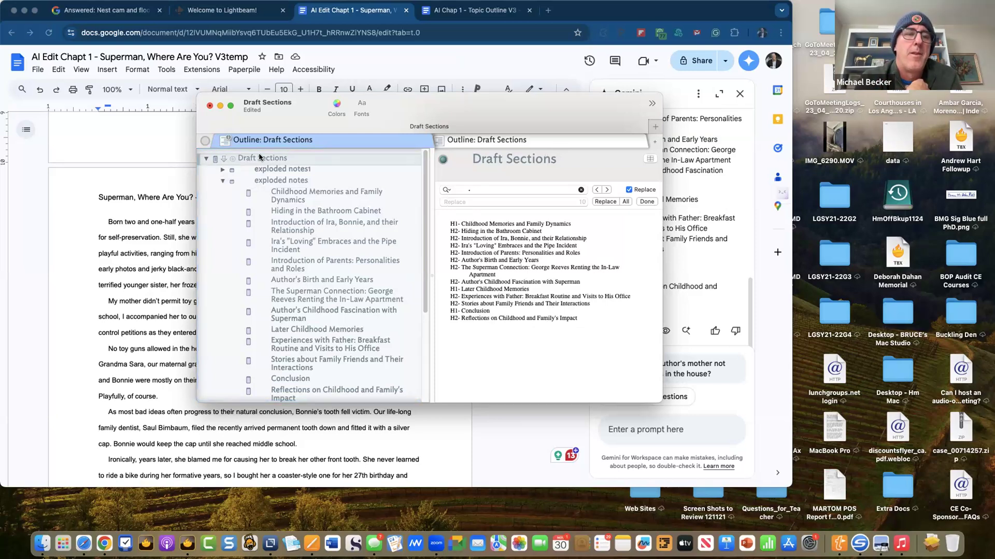
- Re-explode Draft Sections with Delete delimiter unchecked, then scroll to the H1-/H2- titled notes
key("super+e")
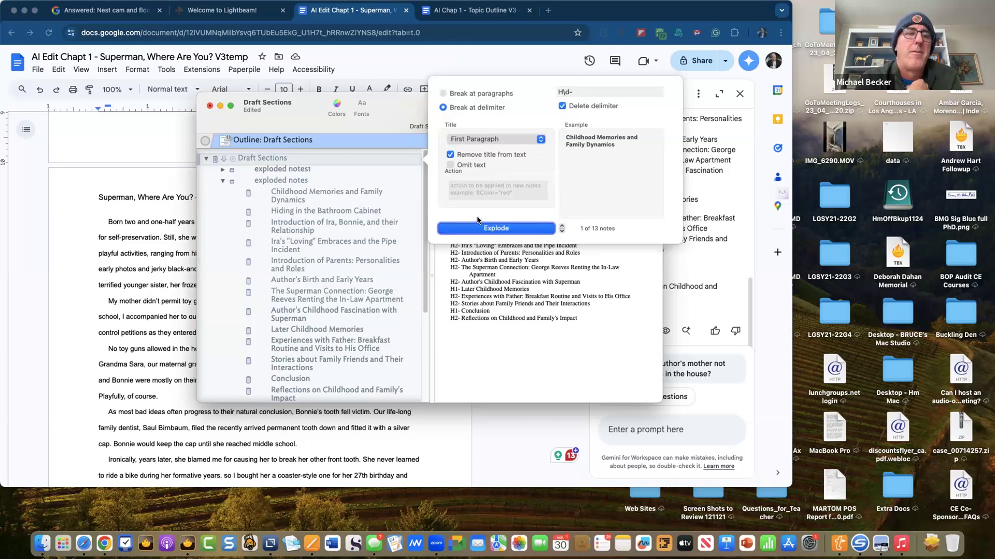
left_click(562, 106)
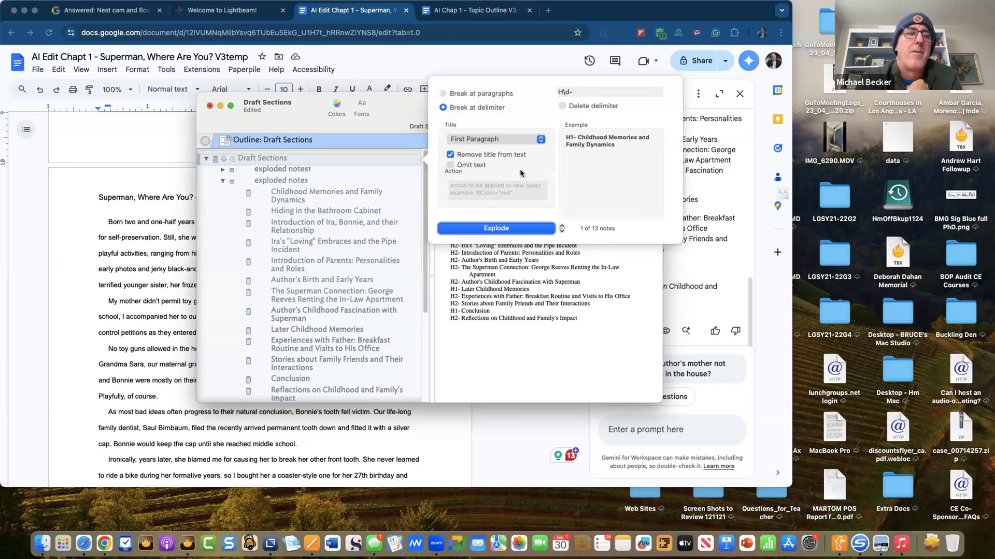
left_click(489, 228)
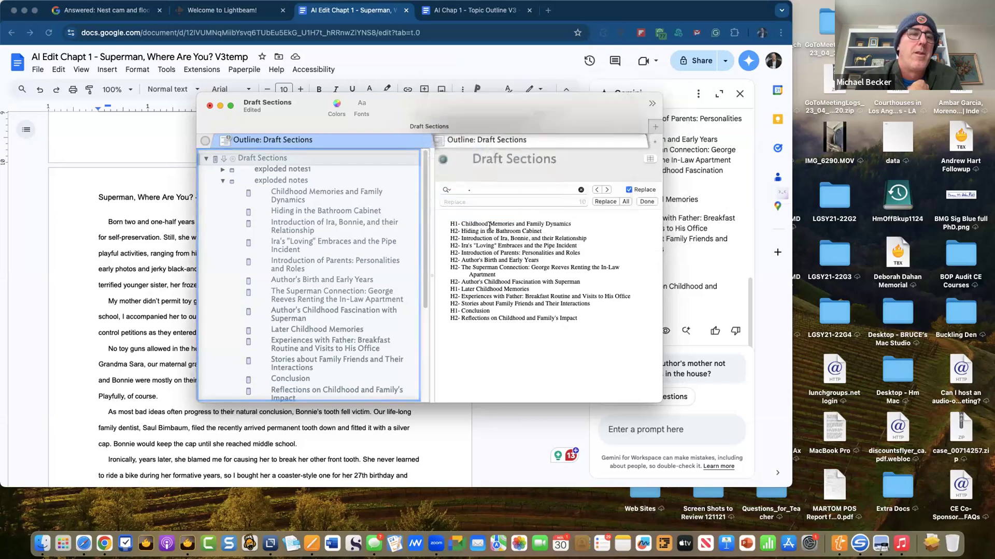
left_click(206, 160)
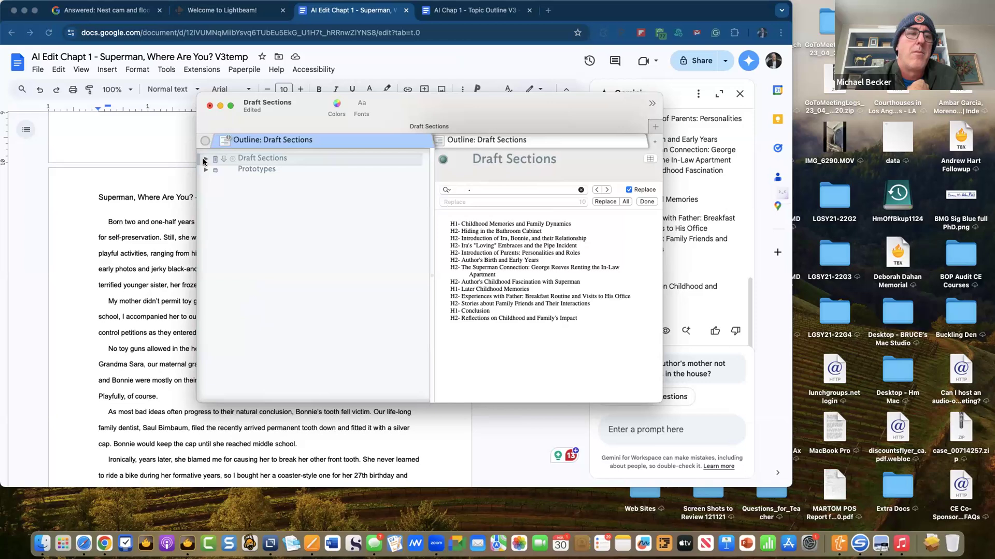
left_click(206, 159)
scroll(223, 370, "down", 2)
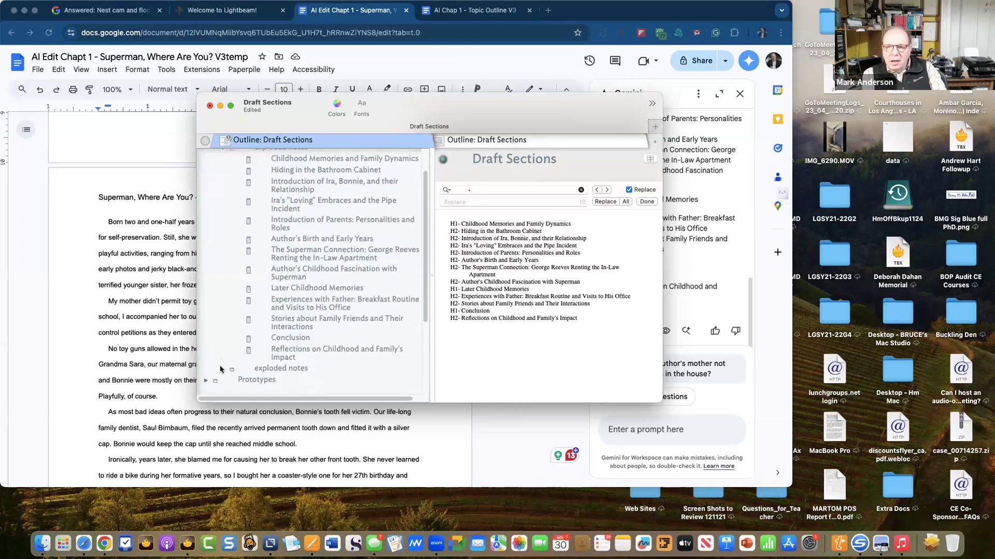
scroll(259, 362, "down", 5)
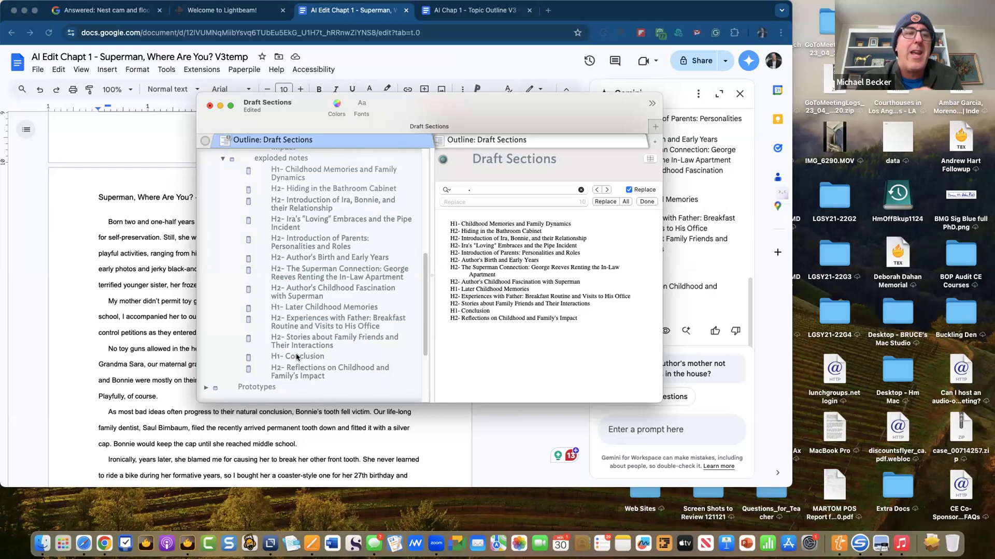
- Indent each group of H2- notes under its H1- parent, forming three sections
left_click(321, 189)
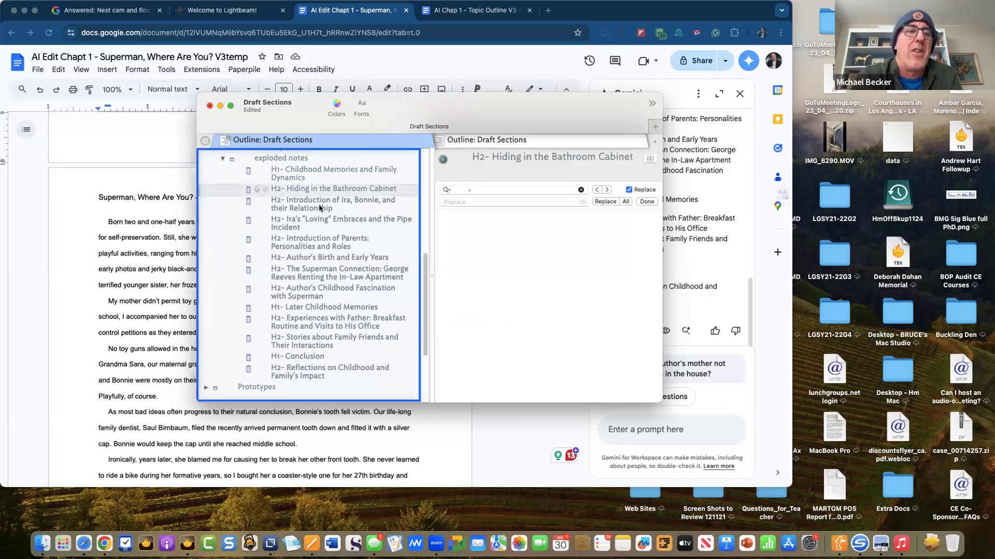
left_click(304, 289, "shift")
key("Tab")
left_click(304, 327)
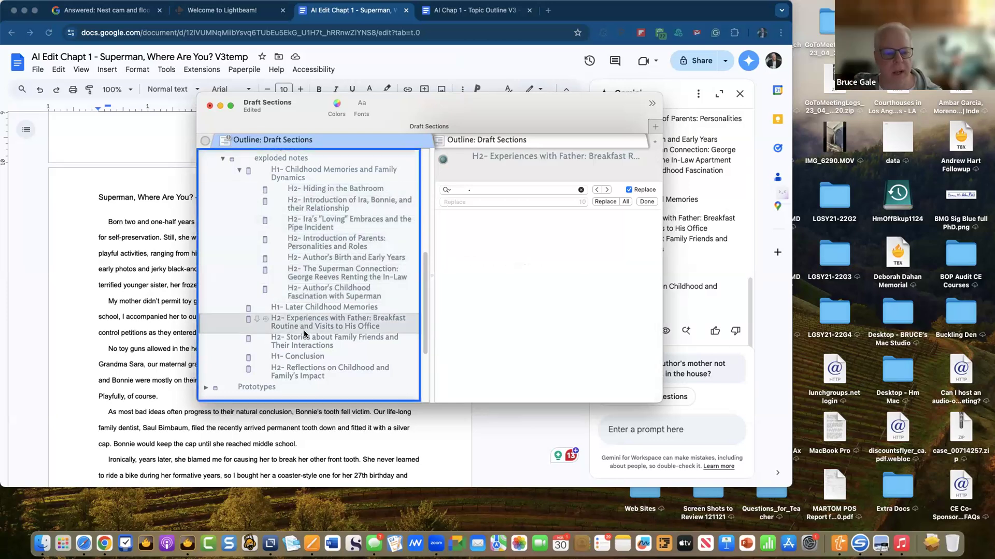
left_click(305, 341, "shift")
key("Tab")
left_click(311, 371)
key("Tab")
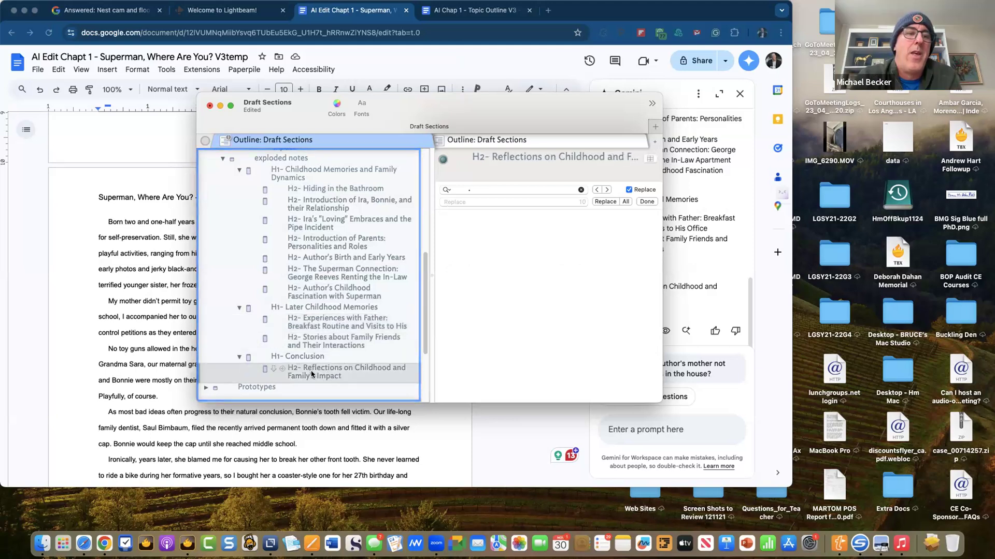
left_click(213, 250)
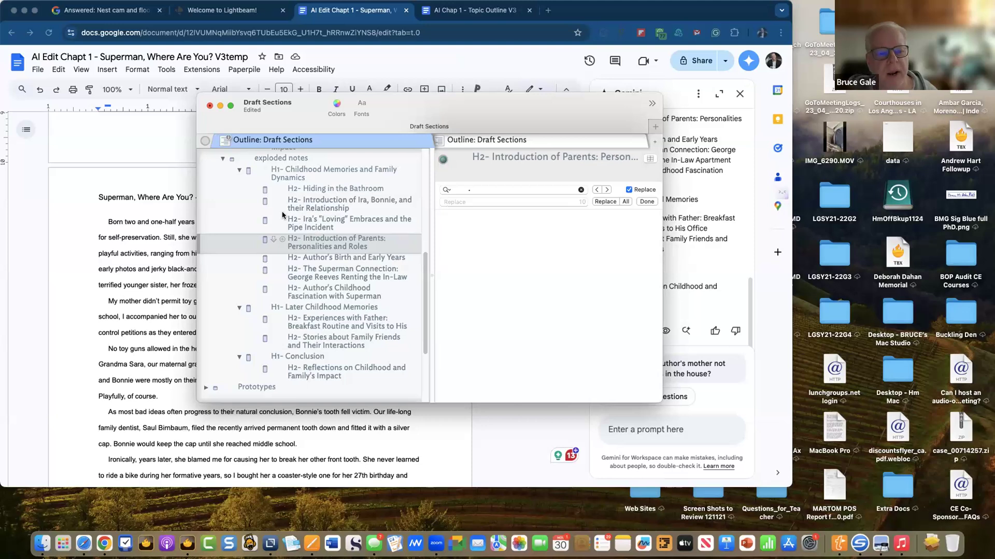
left_click(284, 159)
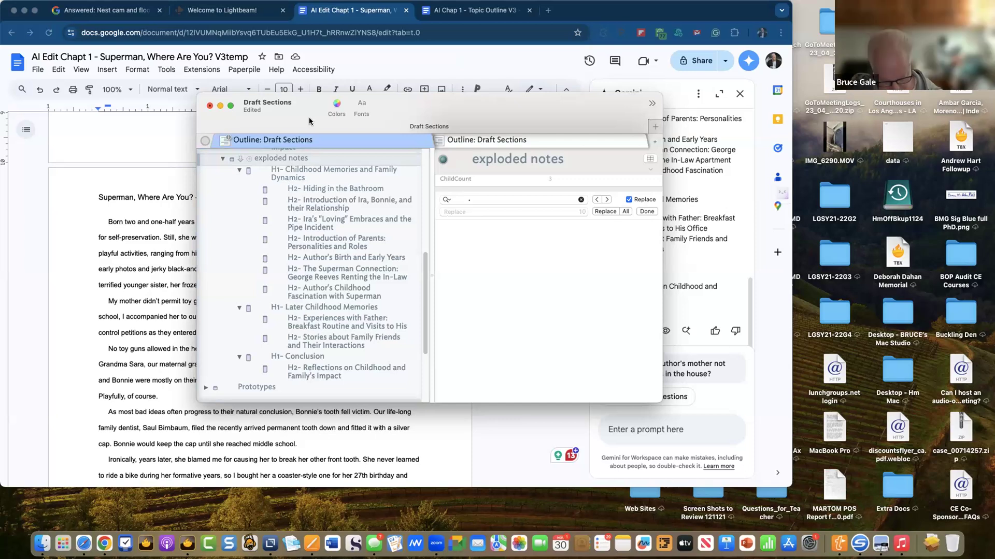
- Save the Draft Sections document with Cmd+S and move its window up and left
key("super+s")
left_click_drag(317, 117, 340, 125)
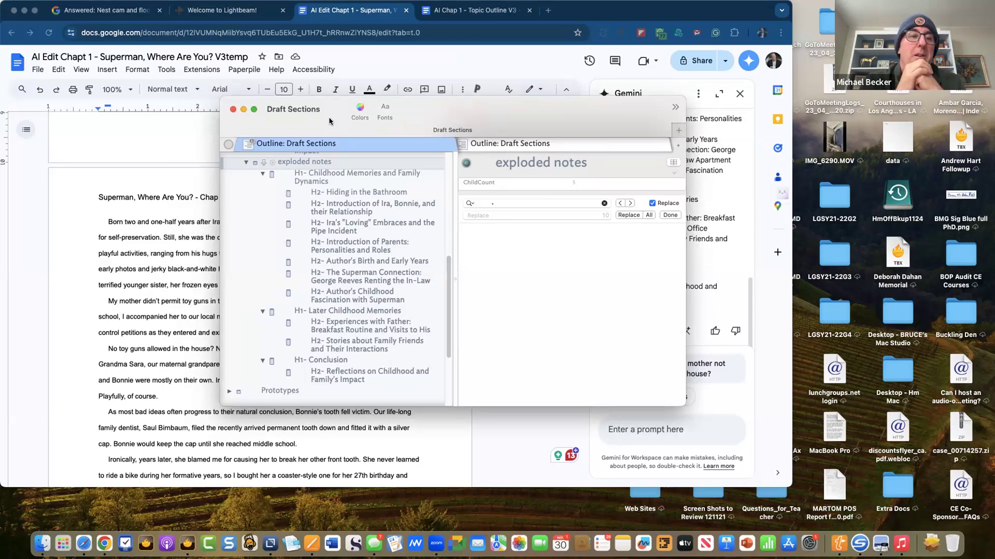
left_click_drag(329, 118, 313, 106)
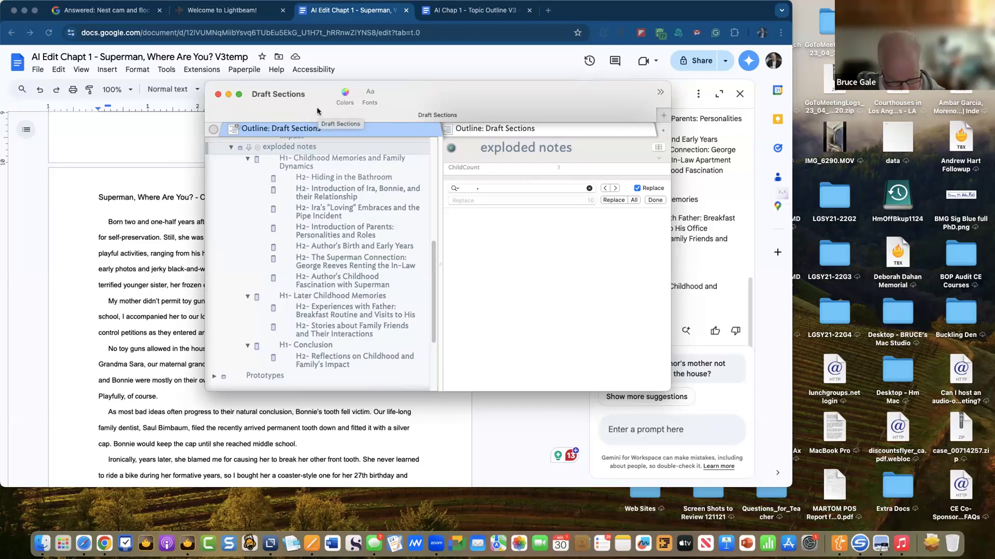
- Open the Inspector over the outline's right side and show the Document Inspector's Stamps pane
key("super+1")
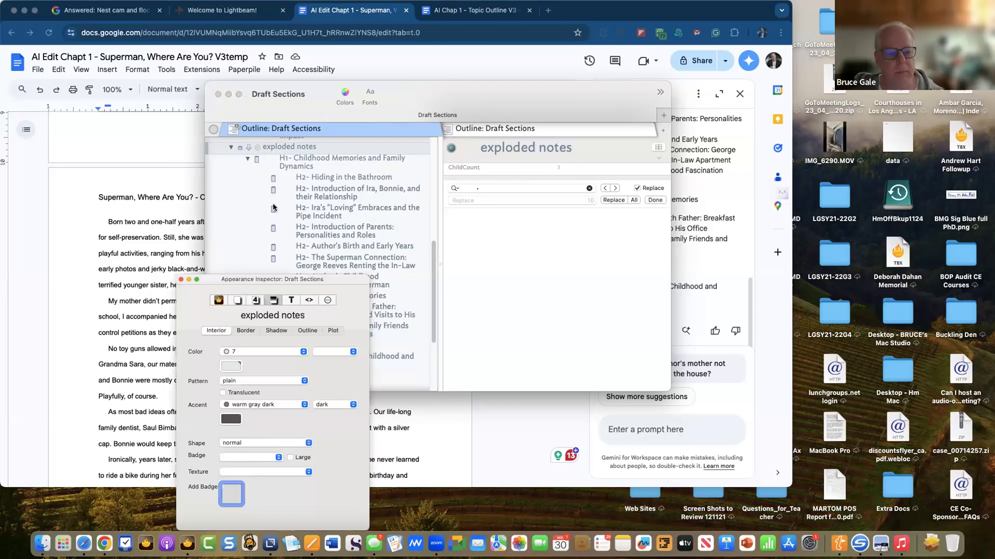
left_click_drag(317, 281, 601, 116)
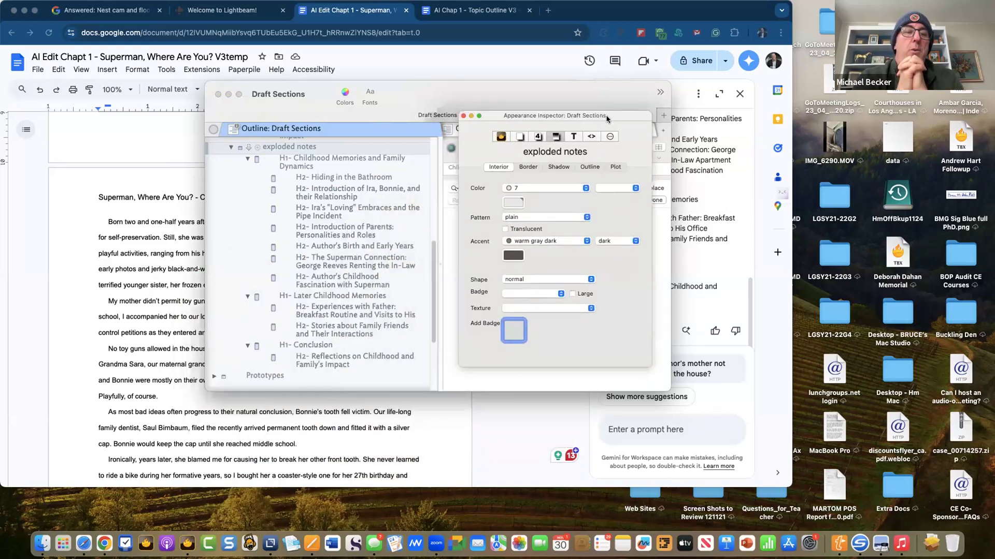
left_click(538, 137)
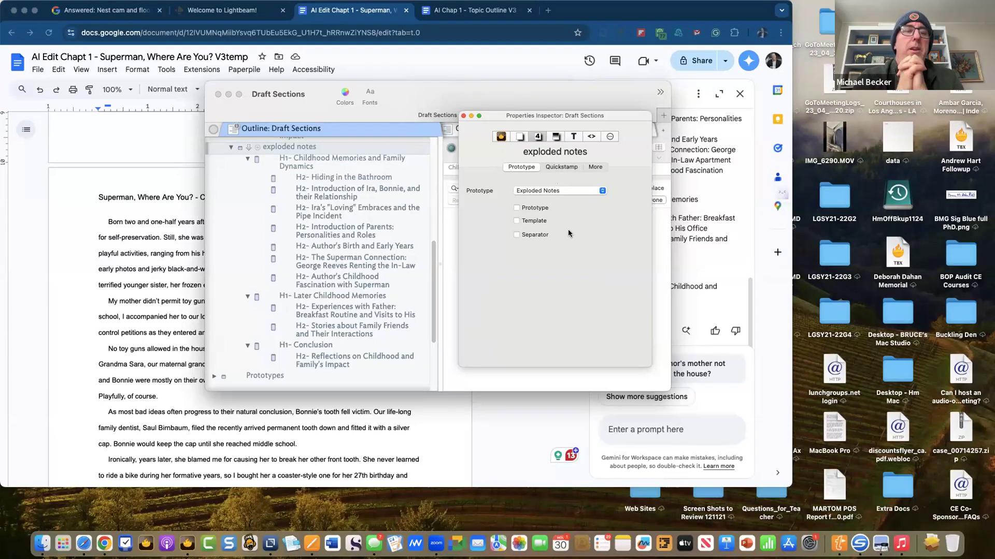
left_click(519, 136)
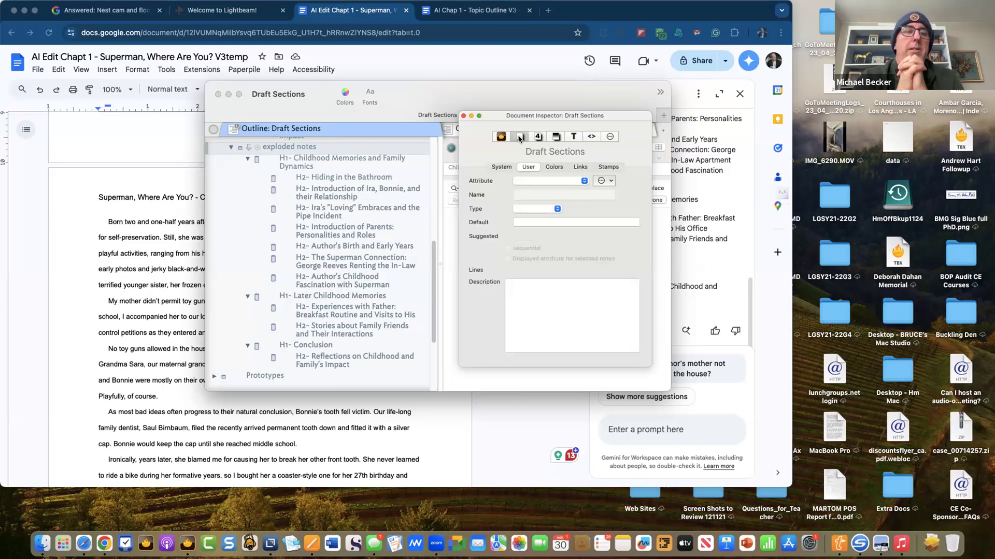
left_click(611, 167)
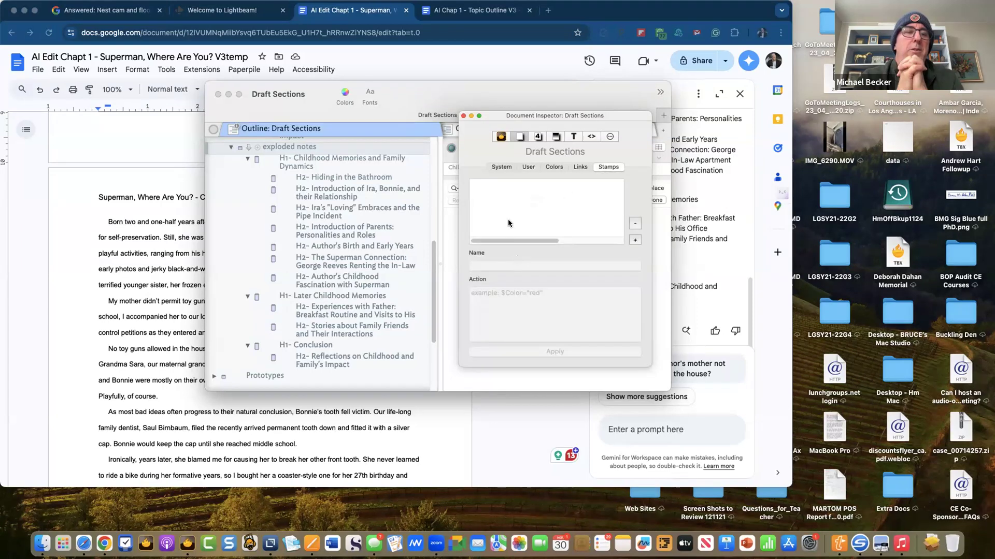
- Add a stamp named 'Replace Header' with action $Name=$Name.replace("","")
left_click(635, 240)
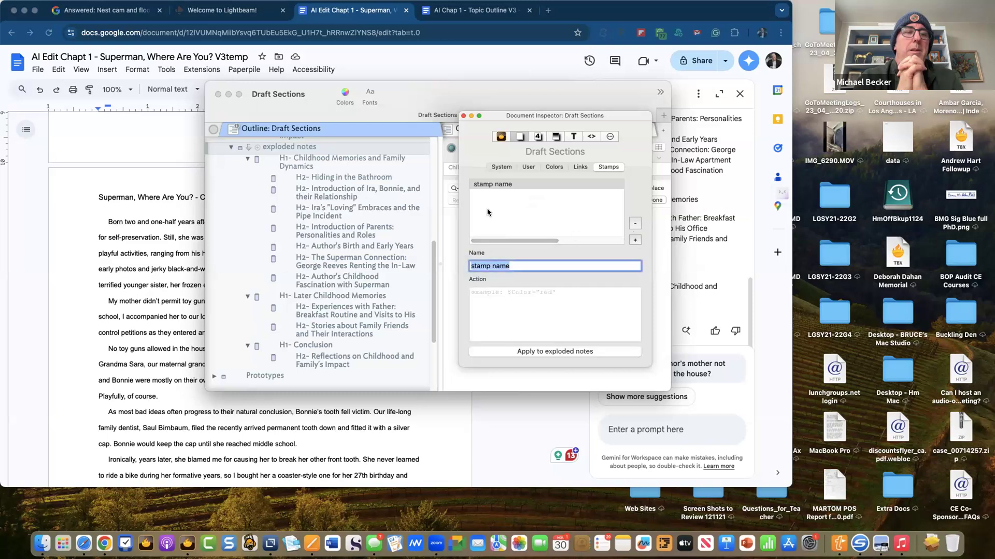
type("R")
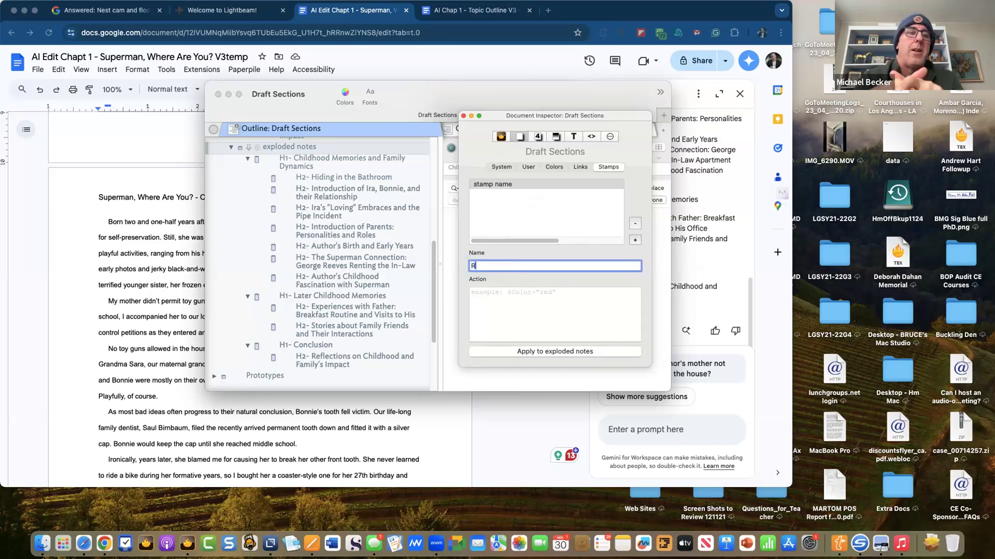
type("eplace H")
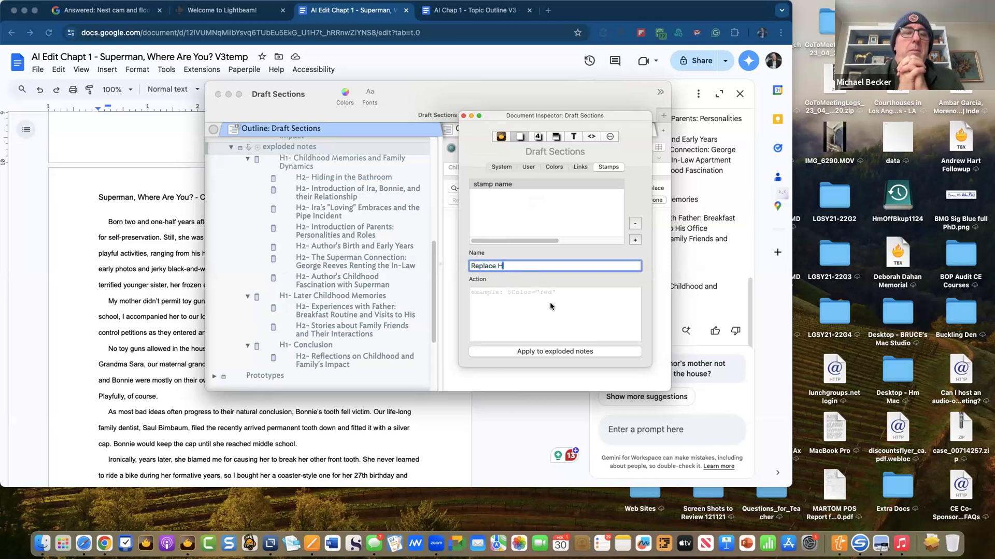
type("eader")
left_click(529, 298)
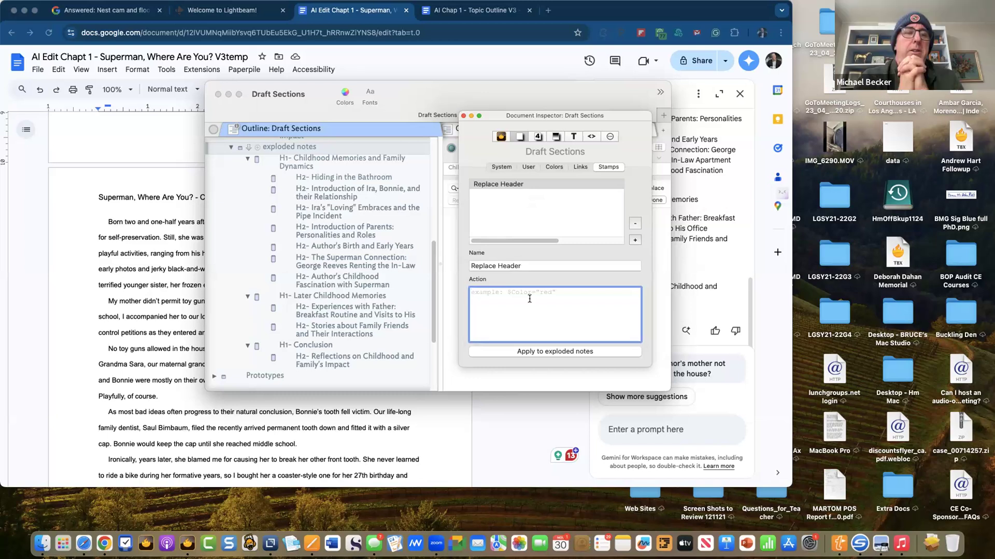
type("$Name")
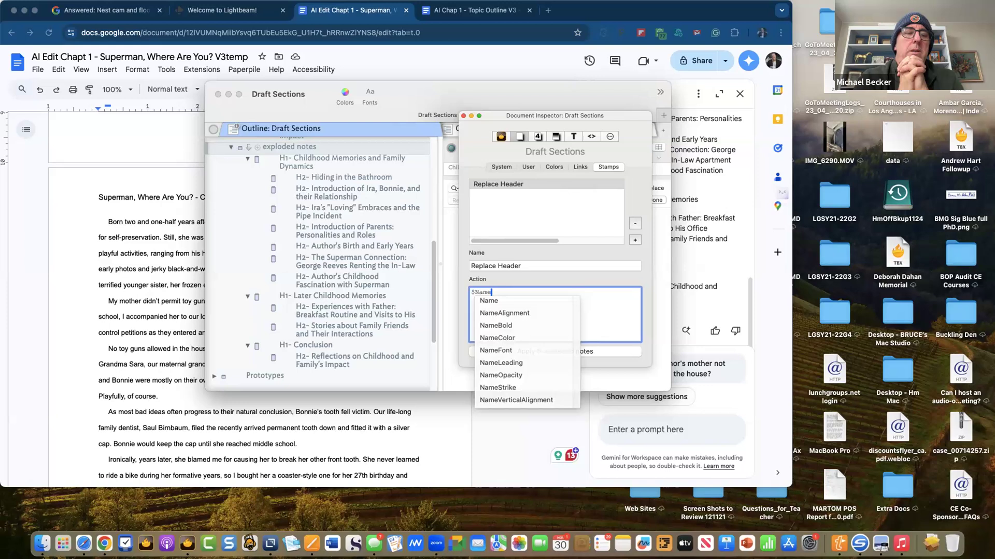
type("=")
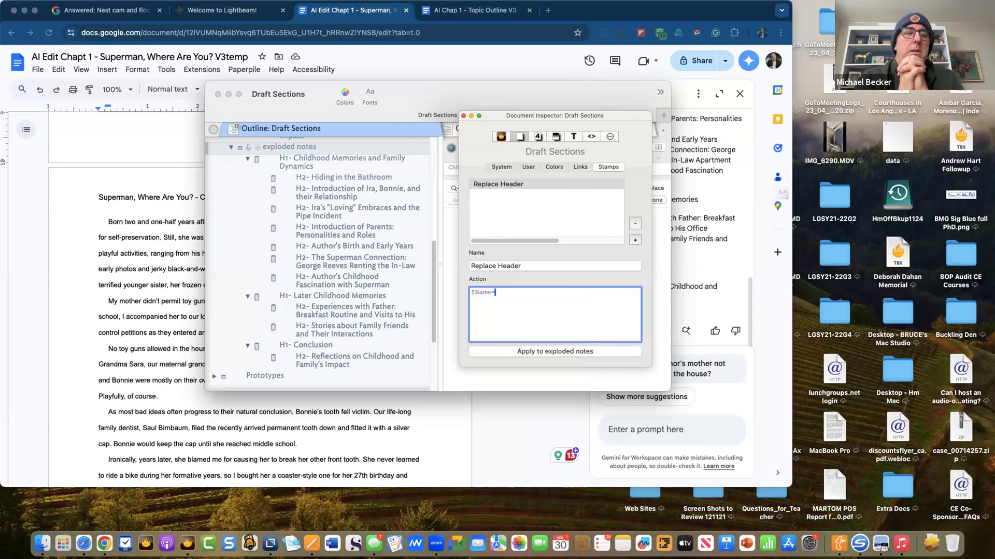
type("$Name")
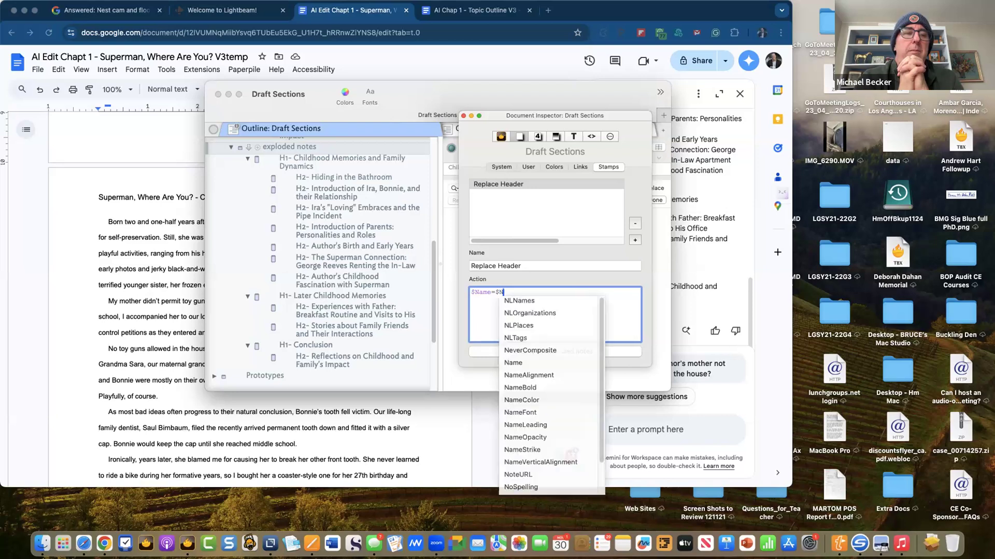
type(".")
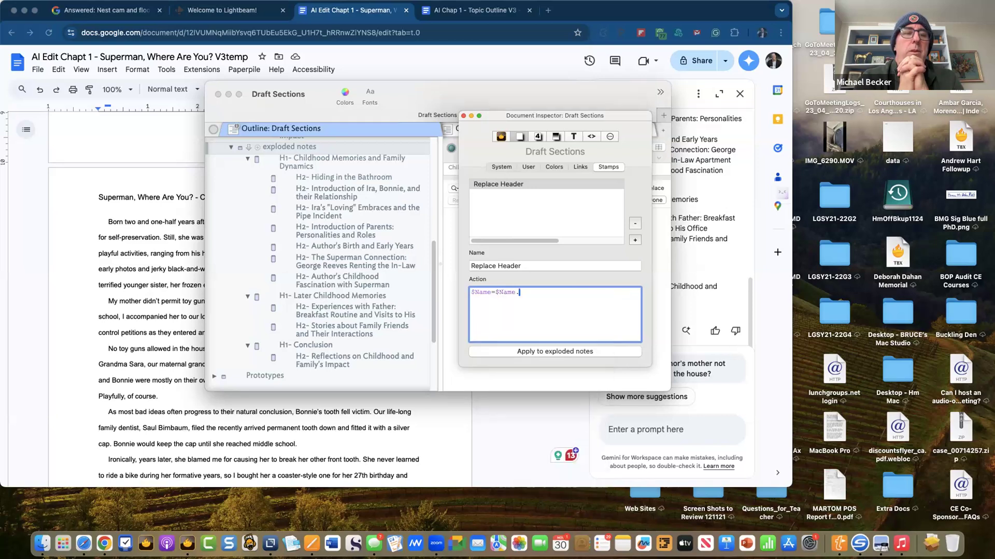
type("R")
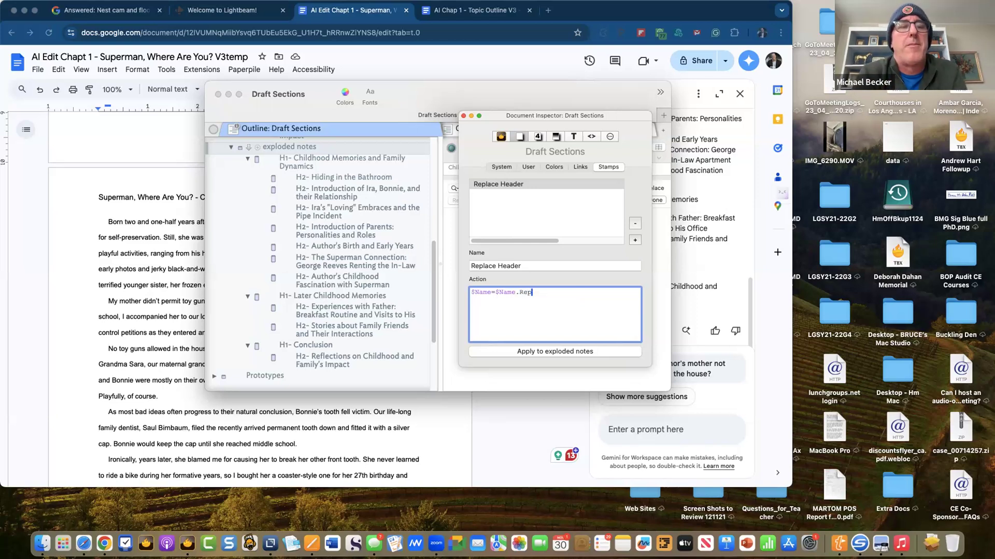
type("e")
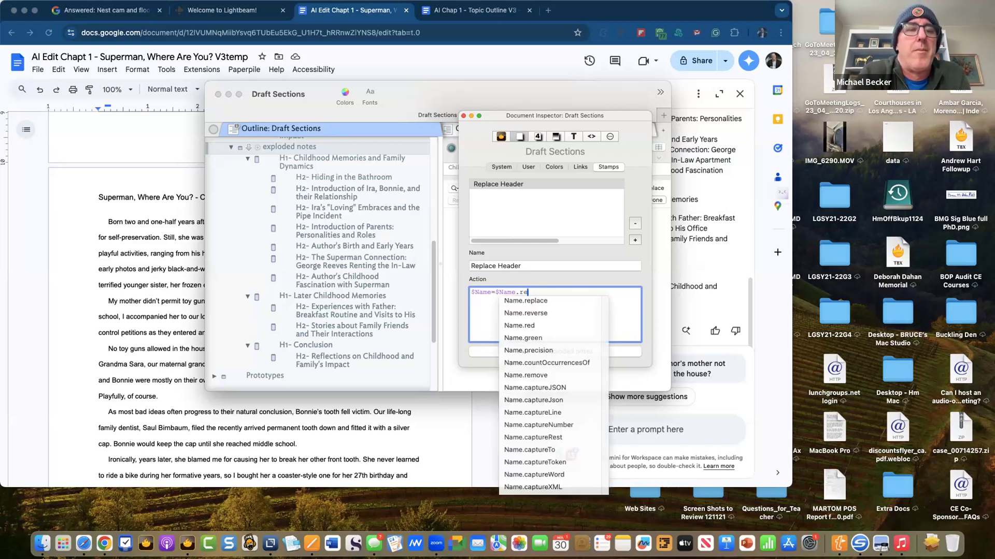
key("Return")
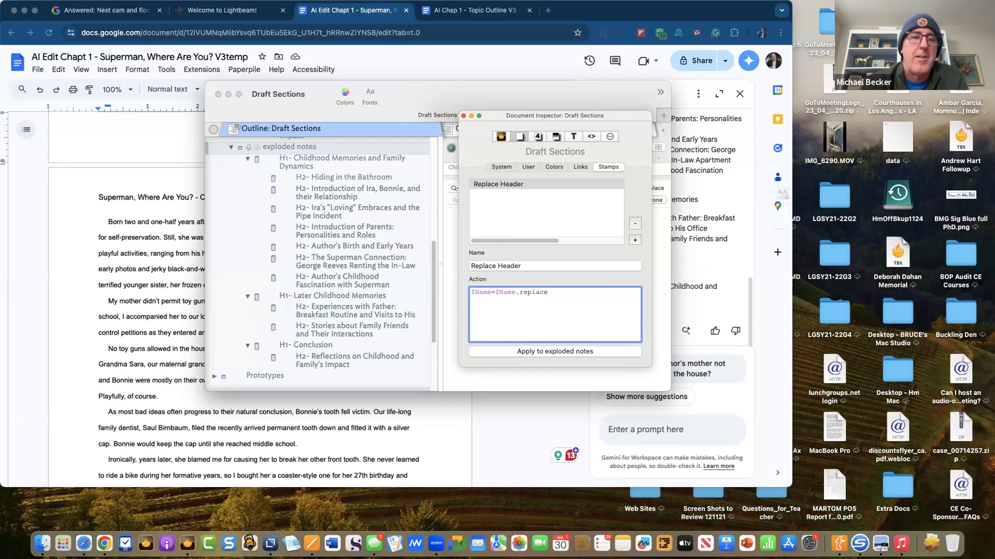
type("(\"\"")
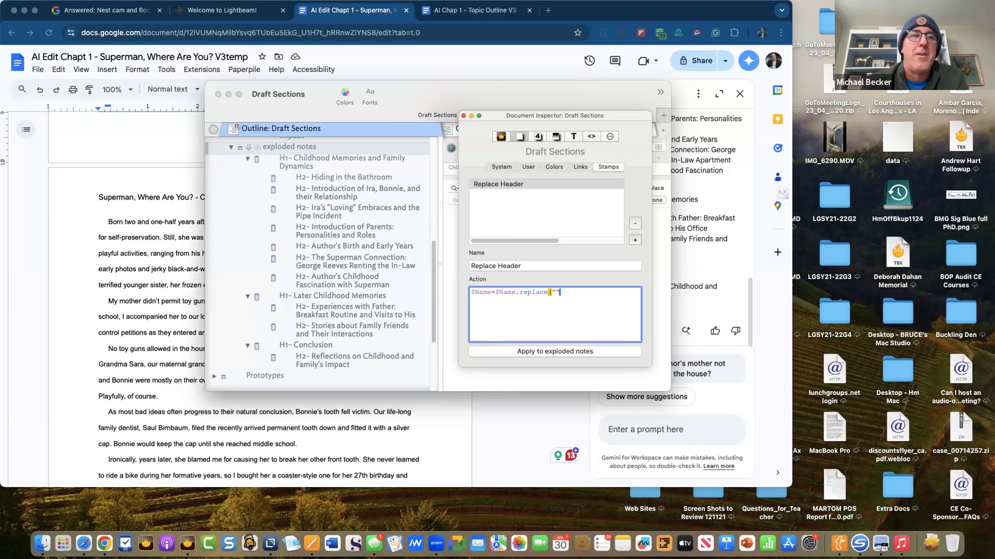
type(",\"\"")
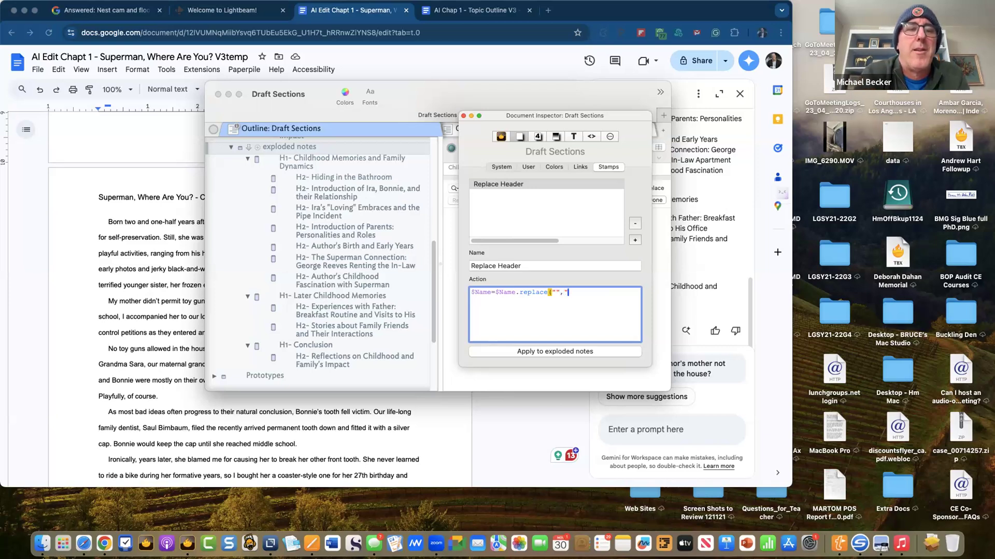
type(")")
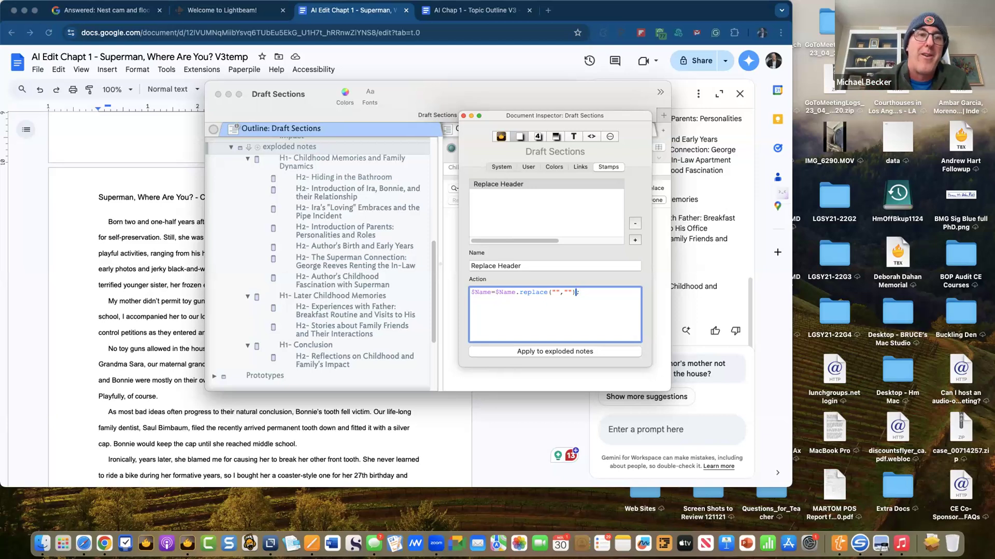
- Change the Replace Header search pattern to the regex H\d- for H-number-dash prefixes
type("#")
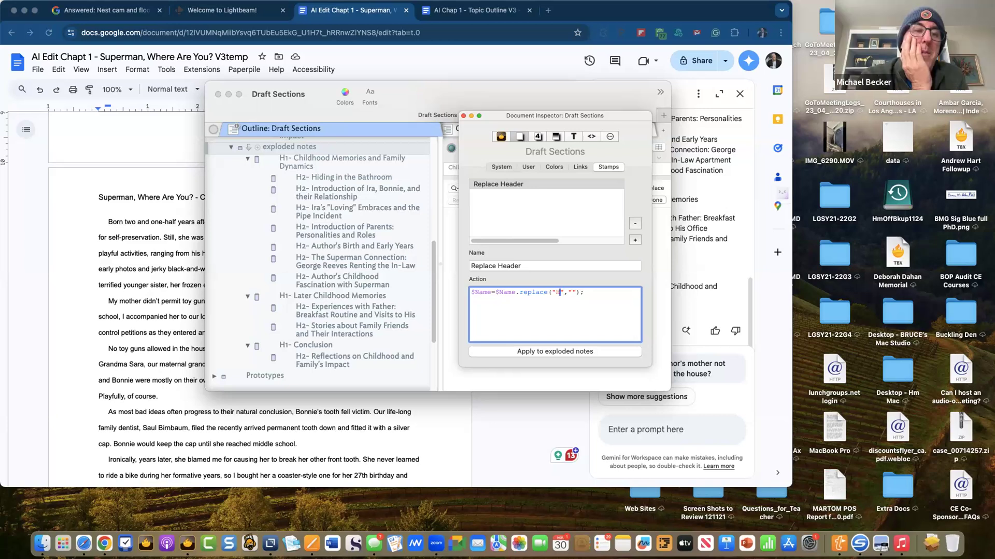
type("1")
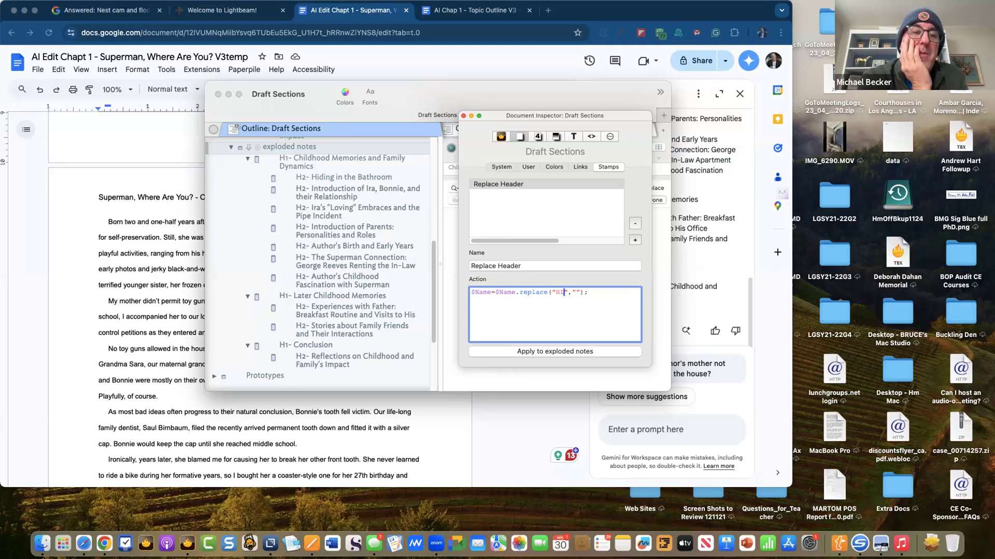
key("BackSpace")
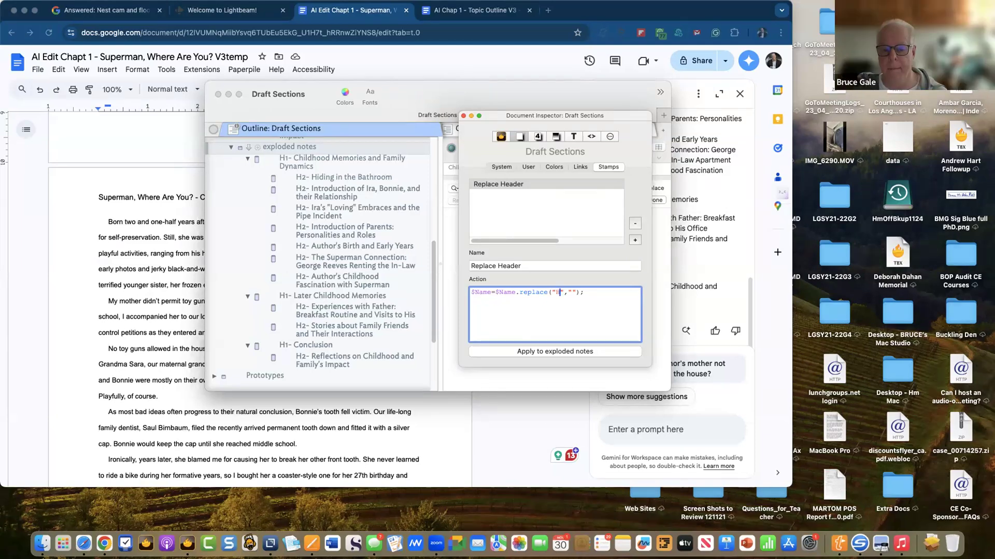
type("\\d")
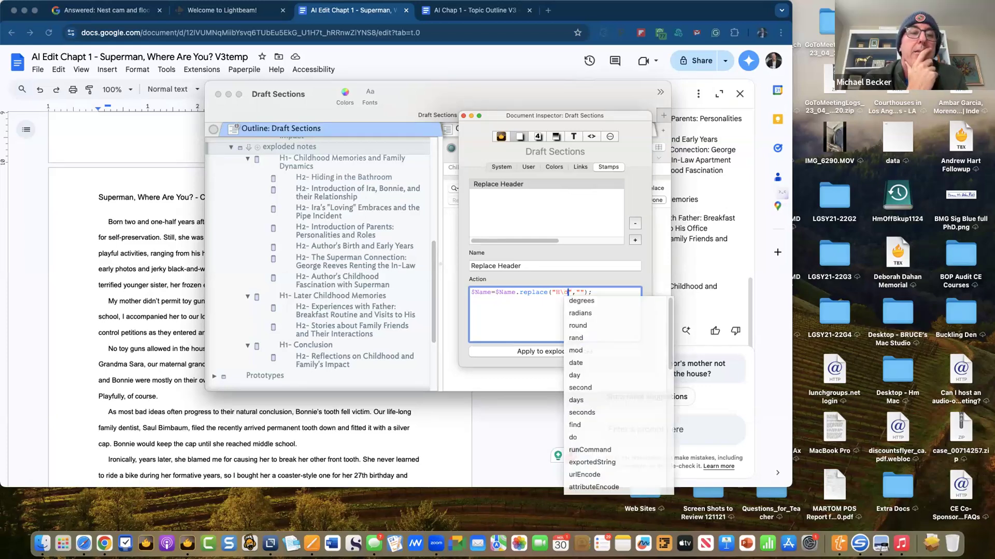
type("-")
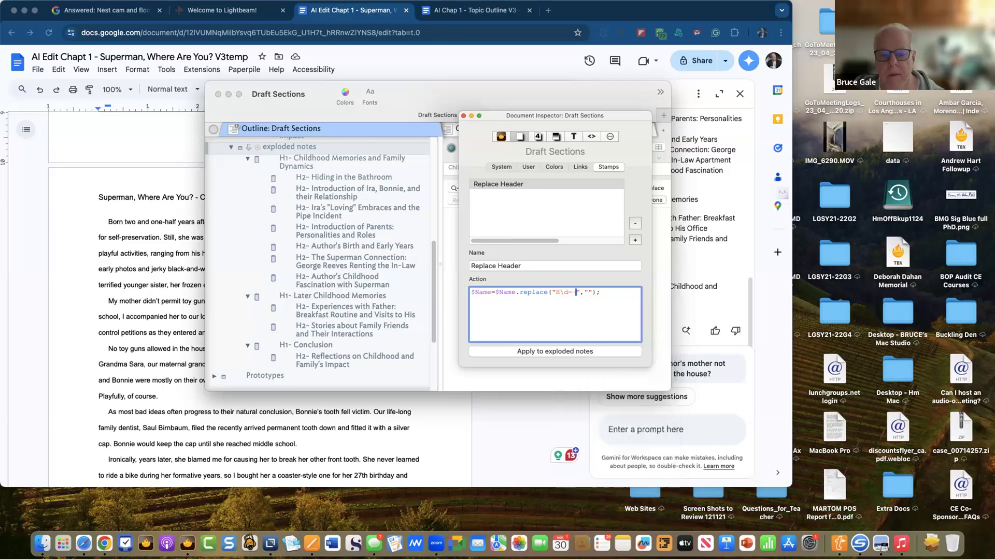
key("BackSpace")
key("BackSpace")
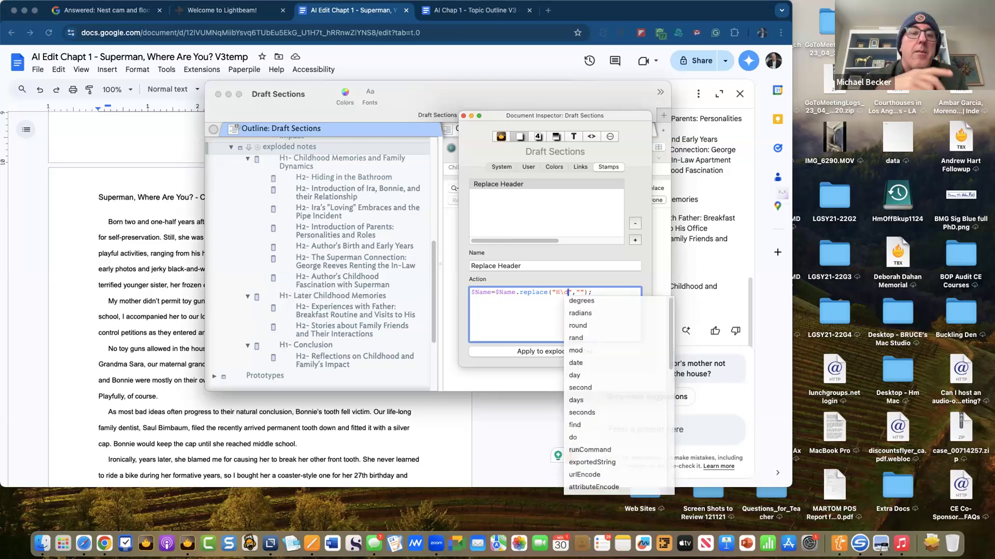
type("-")
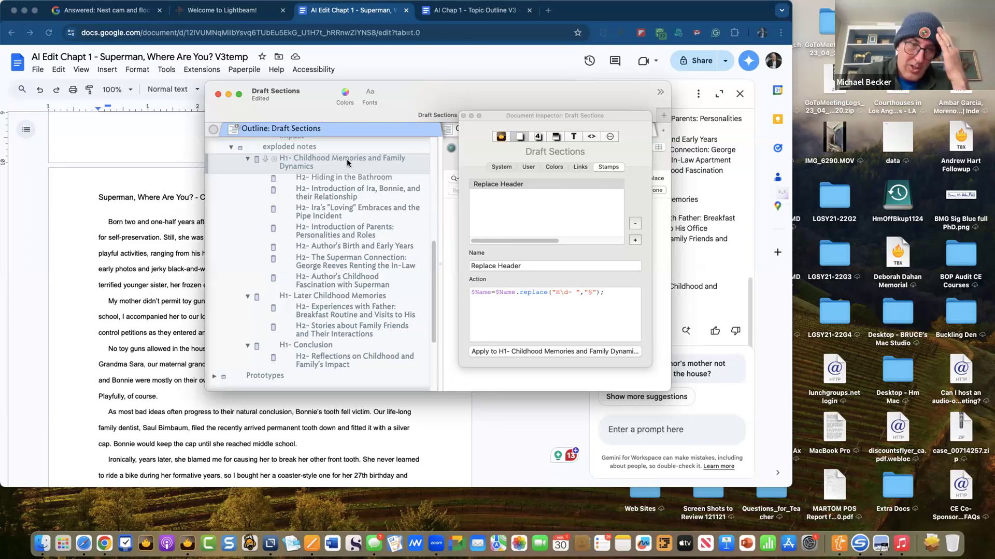
- Apply Replace Header to the Childhood Memories note, then to all 12 outline notes
left_click(556, 352)
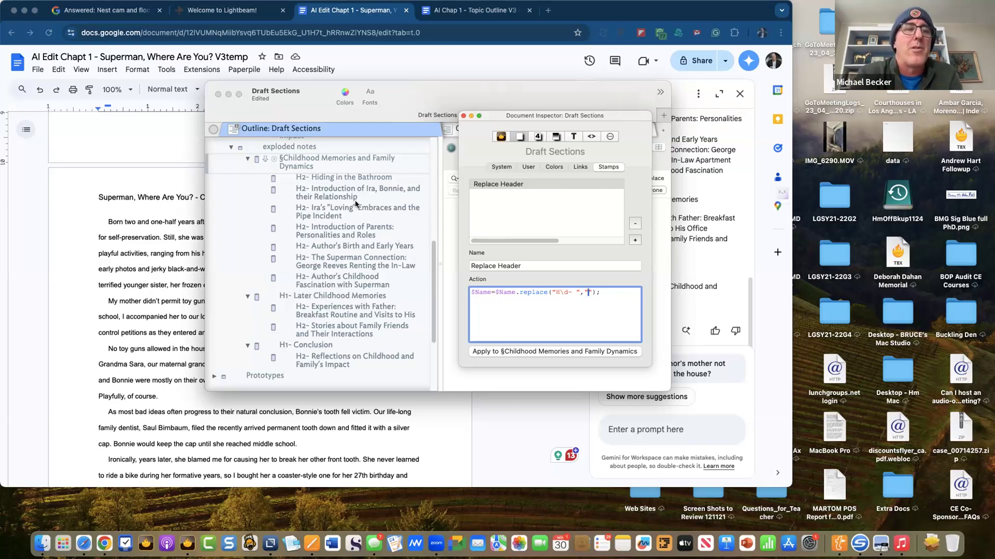
left_click(315, 177)
scroll(312, 284, "down", 3)
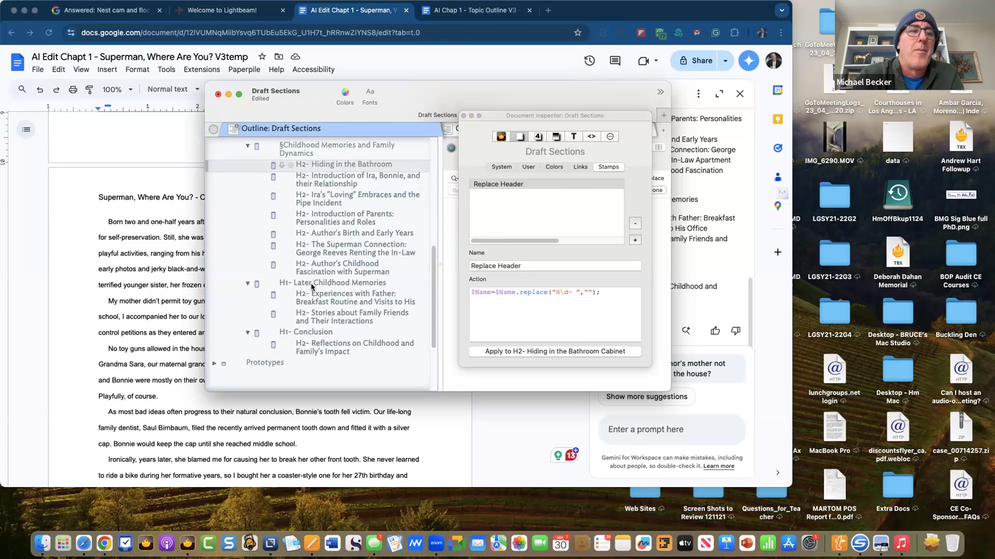
key("super+a")
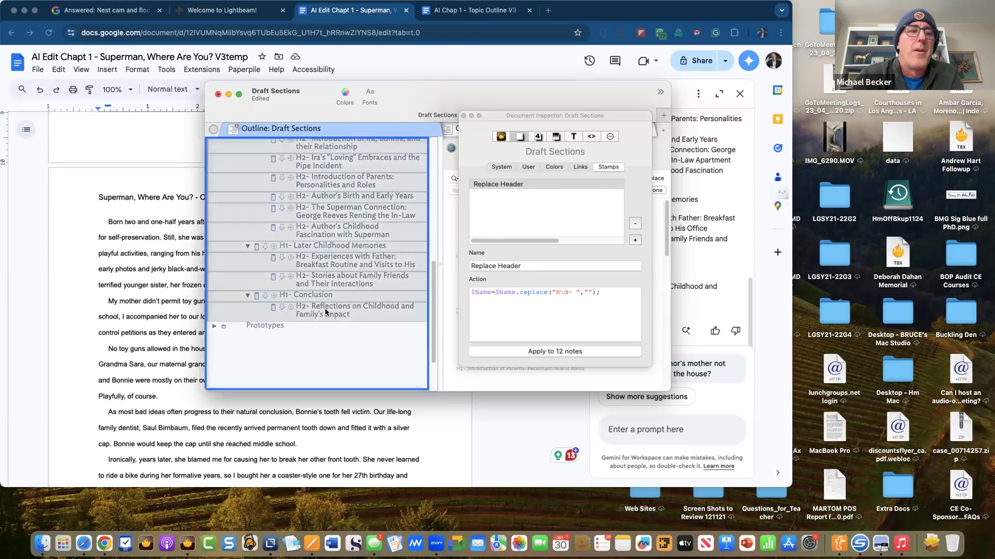
left_click(558, 352)
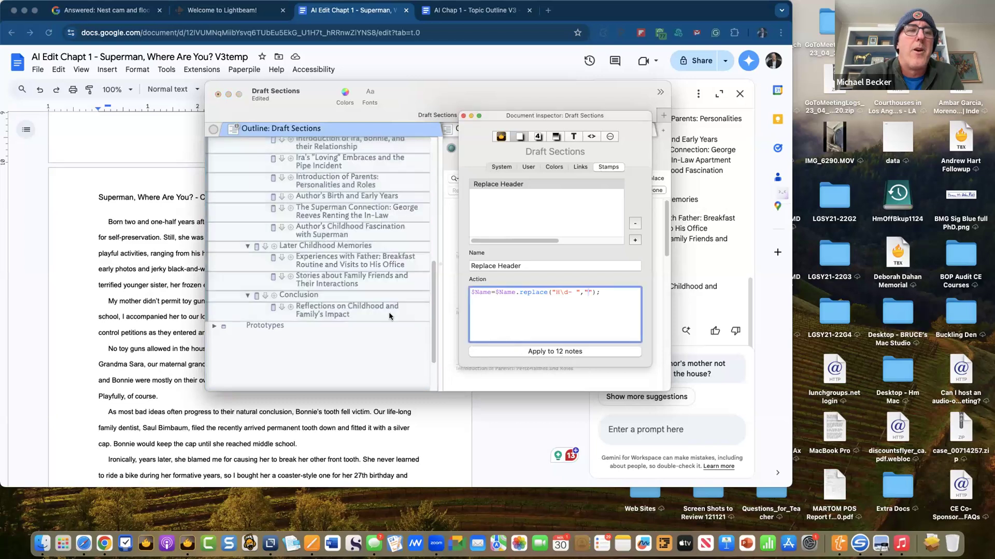
- Delete the leading § from the Childhood Memories and Family Dynamics title and collapse that section
scroll(312, 291, "up", 5)
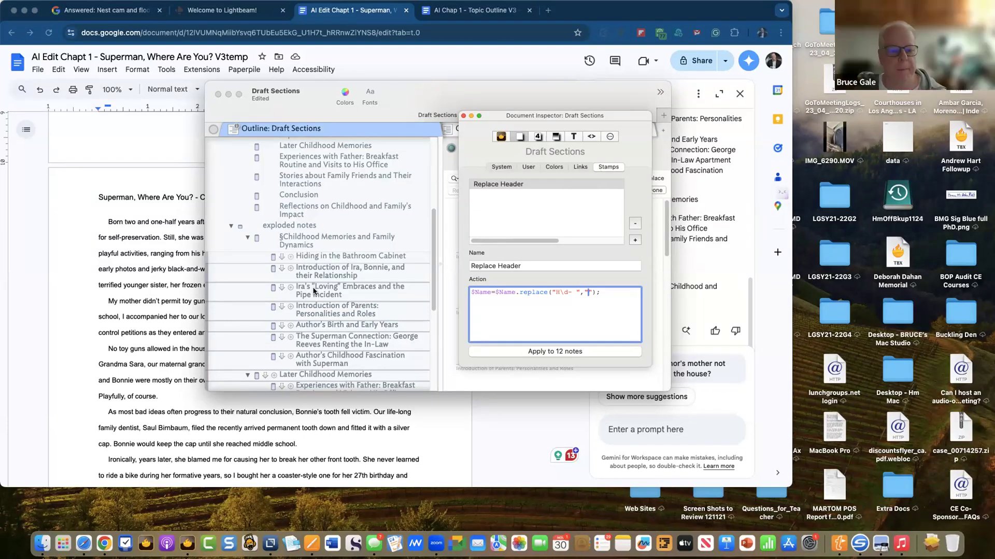
left_click(308, 240)
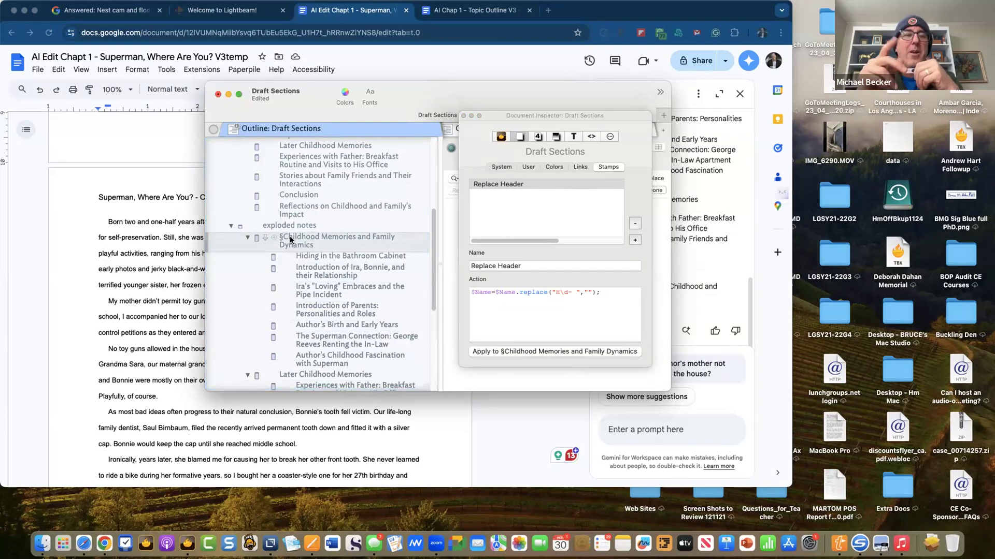
left_click(290, 237)
key("BackSpace")
left_click(324, 268)
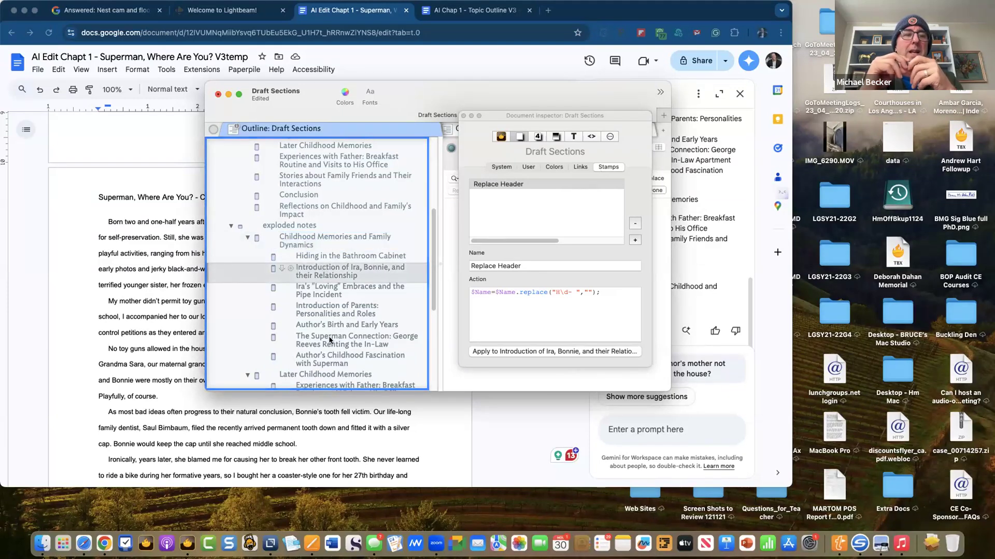
left_click(247, 239)
left_click(170, 254)
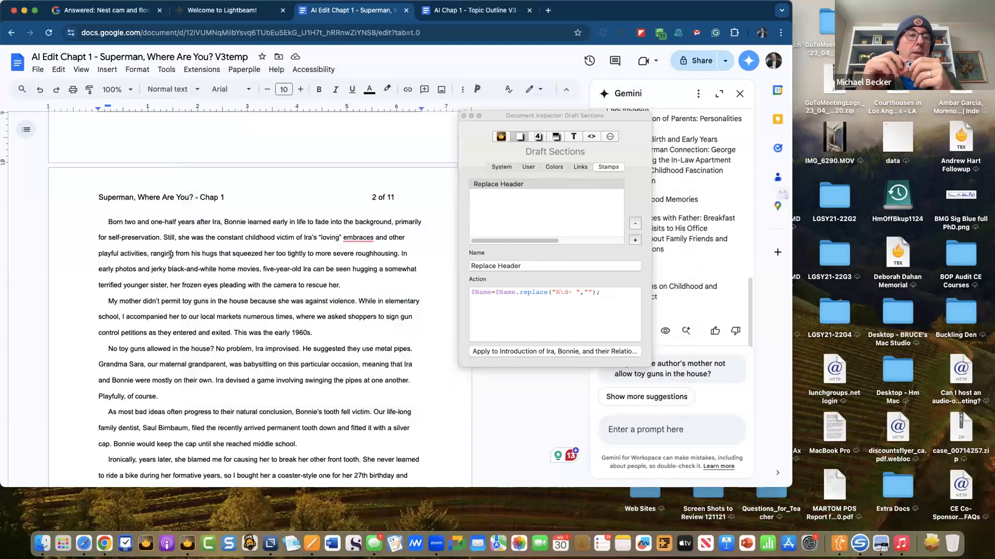
- Close the Draft Sections inspector, scroll the outline to the top, and nudge the window right
left_click(462, 117)
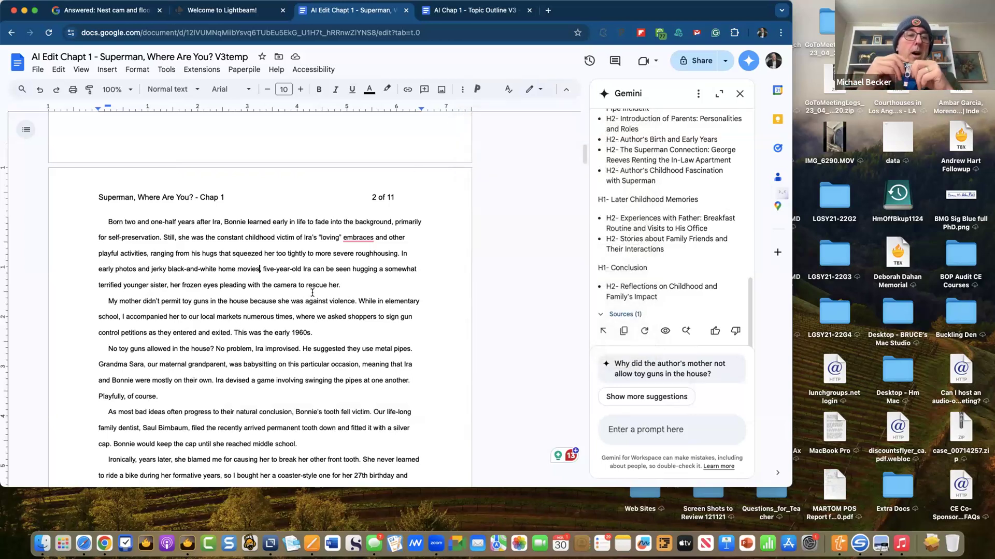
key("super+Tab")
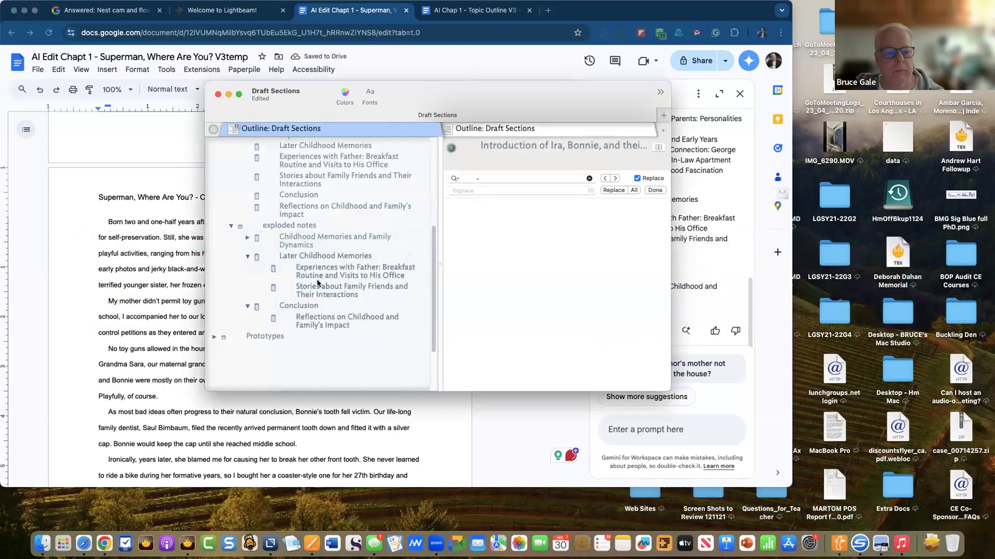
scroll(317, 287, "up", 5)
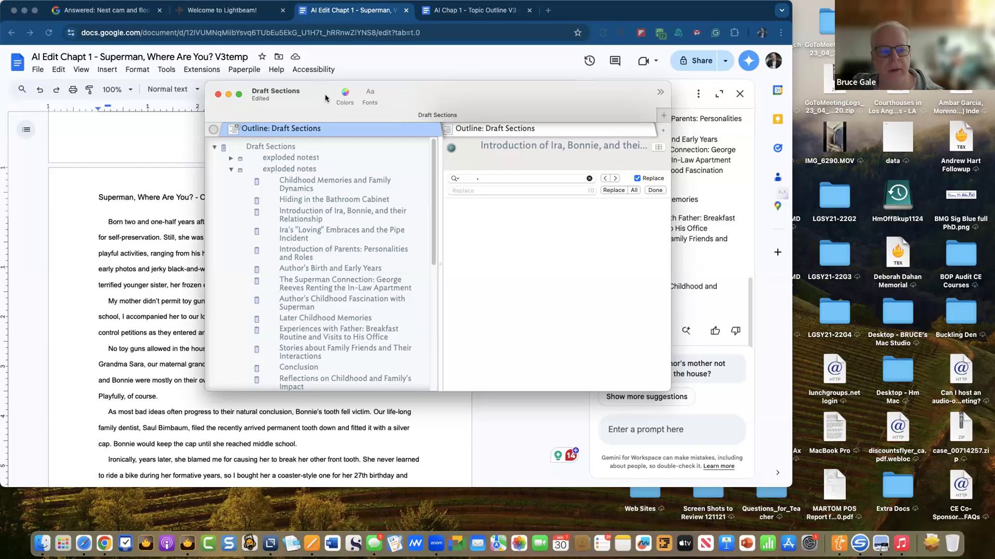
left_click_drag(349, 94, 387, 91)
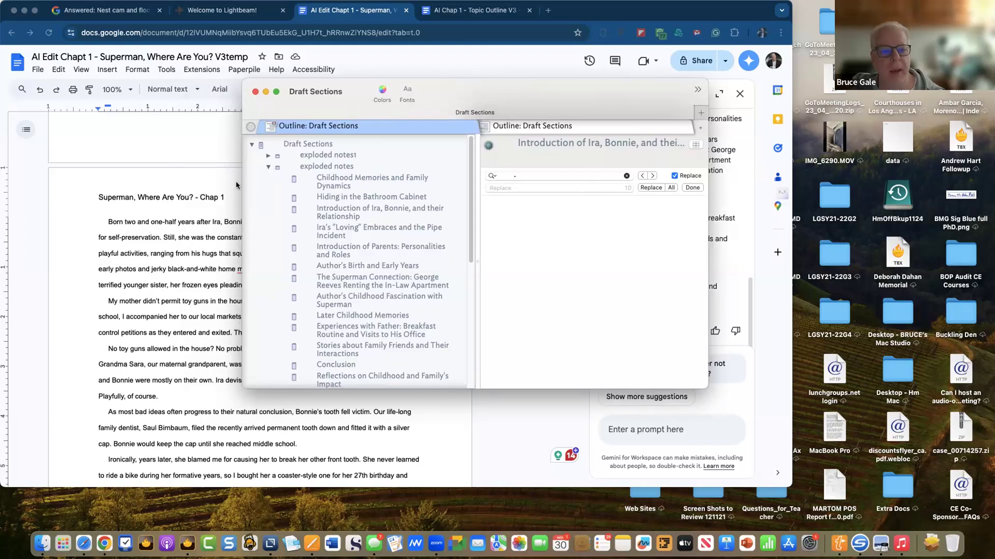
left_click(194, 241)
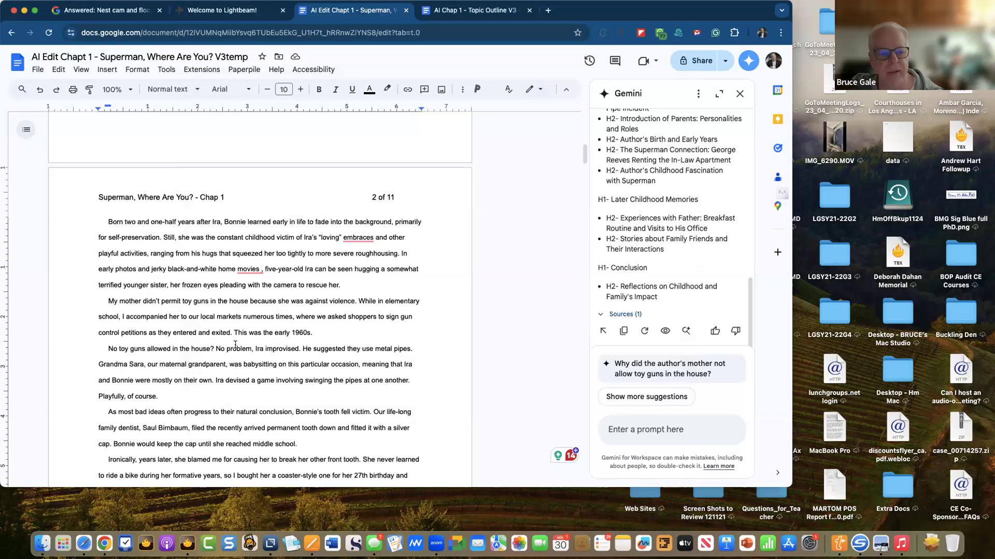
- Select all the chapter text in the Google Doc and switch back to Tinderbox
scroll(238, 339, "down", 5)
scroll(238, 340, "up", 10)
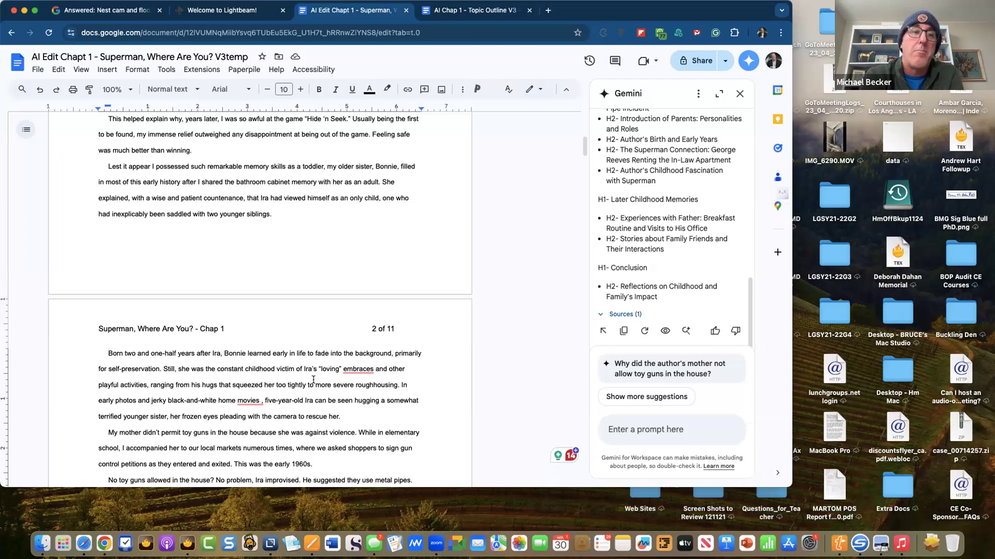
key("super+Tab")
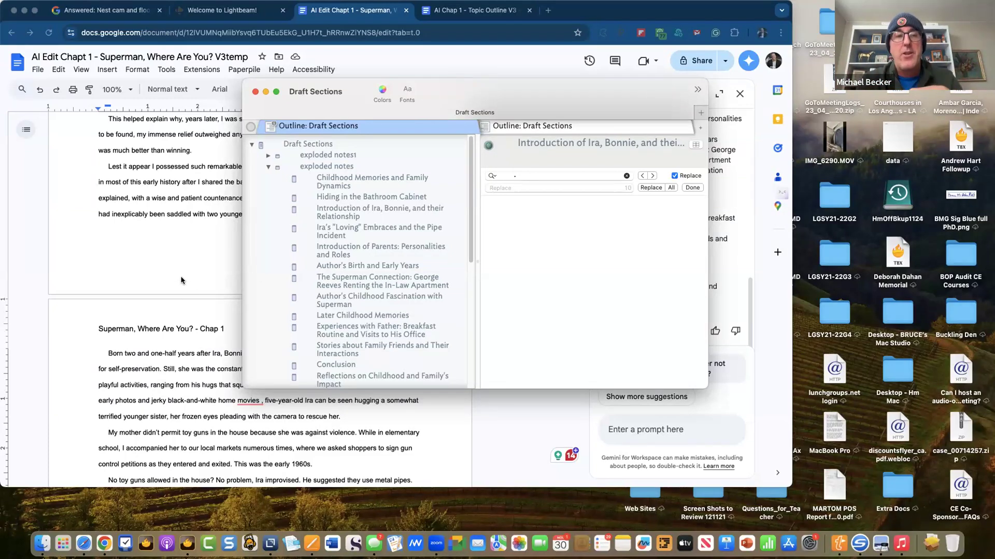
left_click(145, 206)
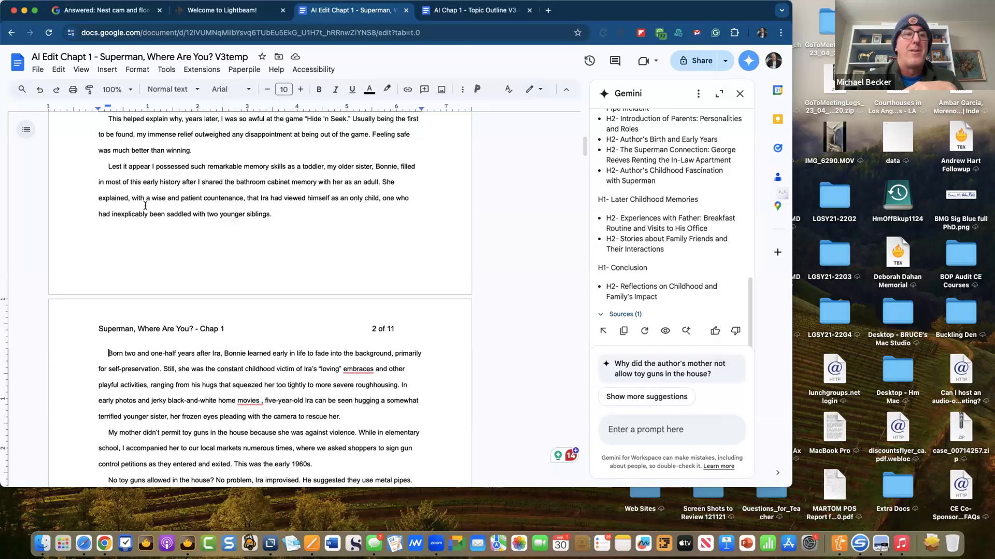
key("super+a")
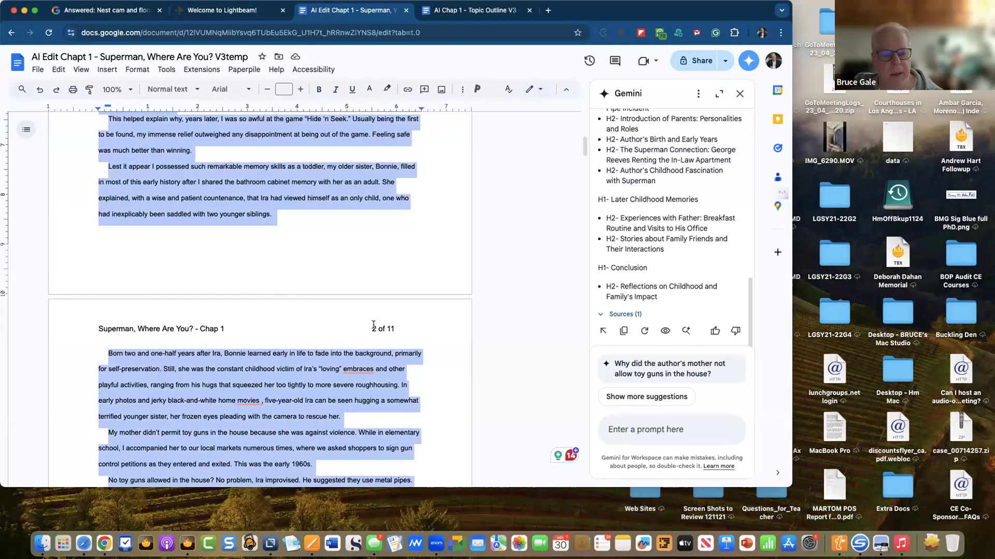
key("super+Tab")
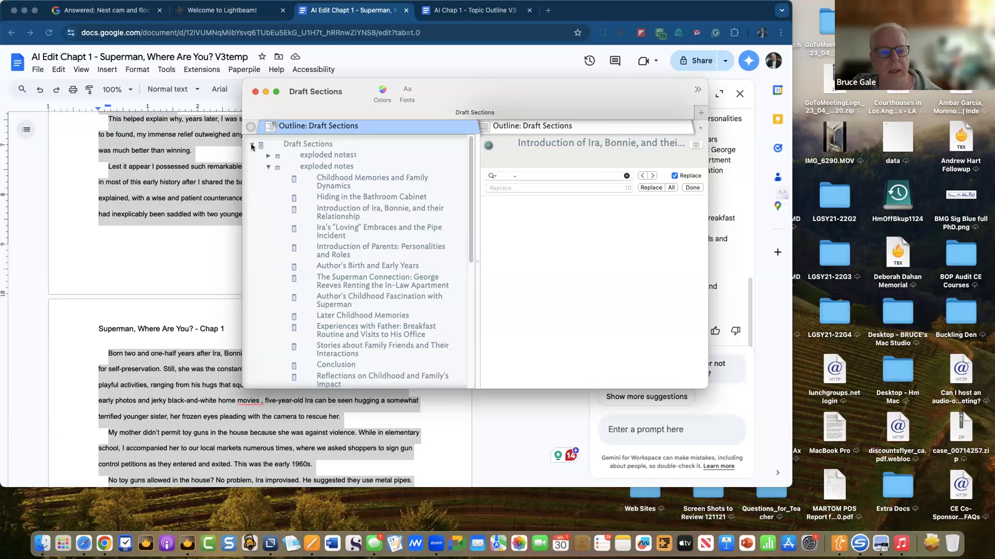
- Create a top-level note after Reflections on Childhood titled 'Full Text Org Ch 1 V3'
scroll(305, 216, "down", 1)
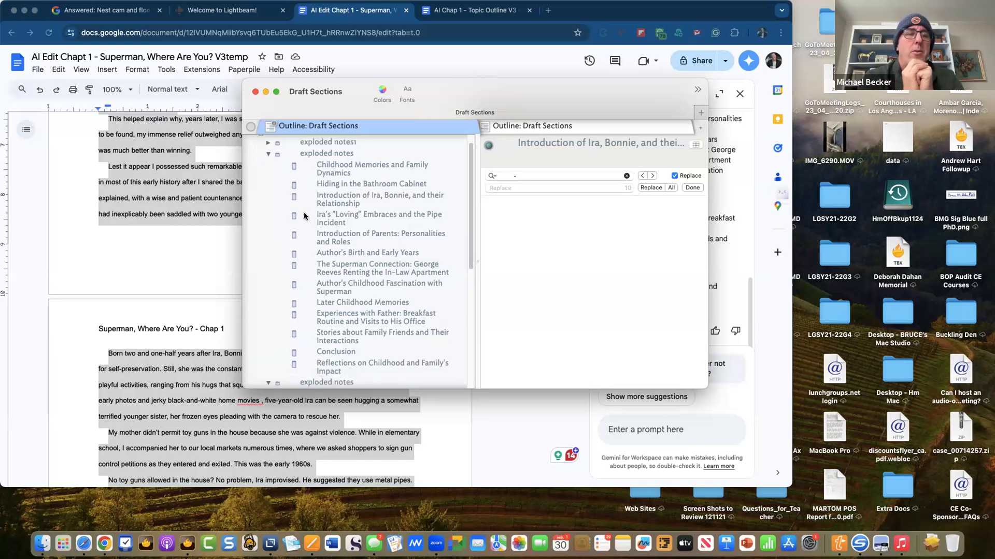
scroll(311, 236, "down", 5)
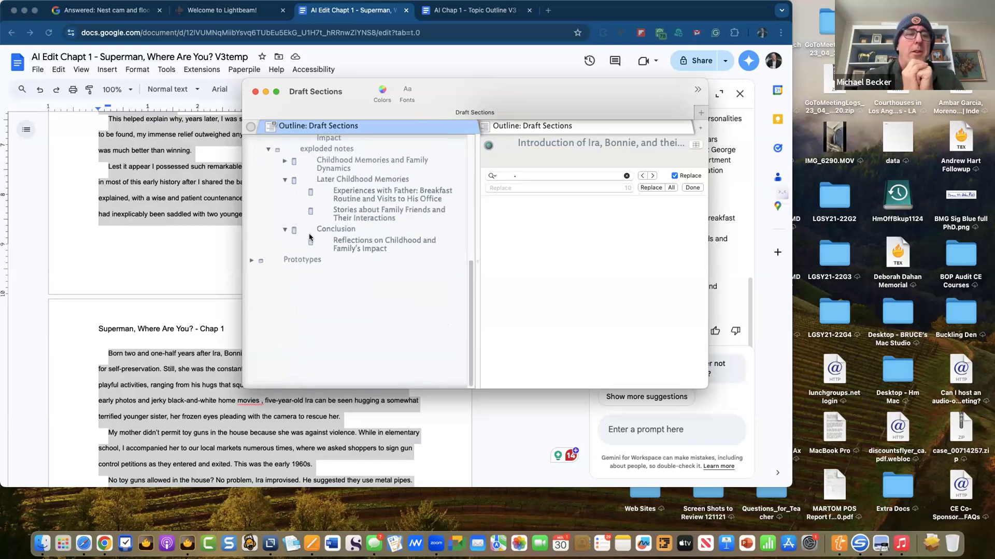
left_click(340, 248)
key("super+n")
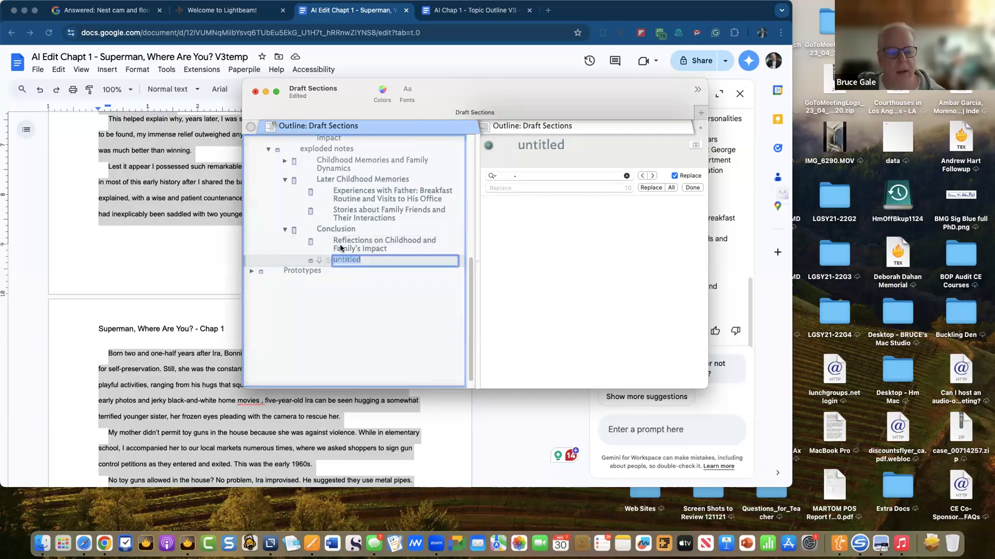
key("shift+Tab")
key("shift+Tab")
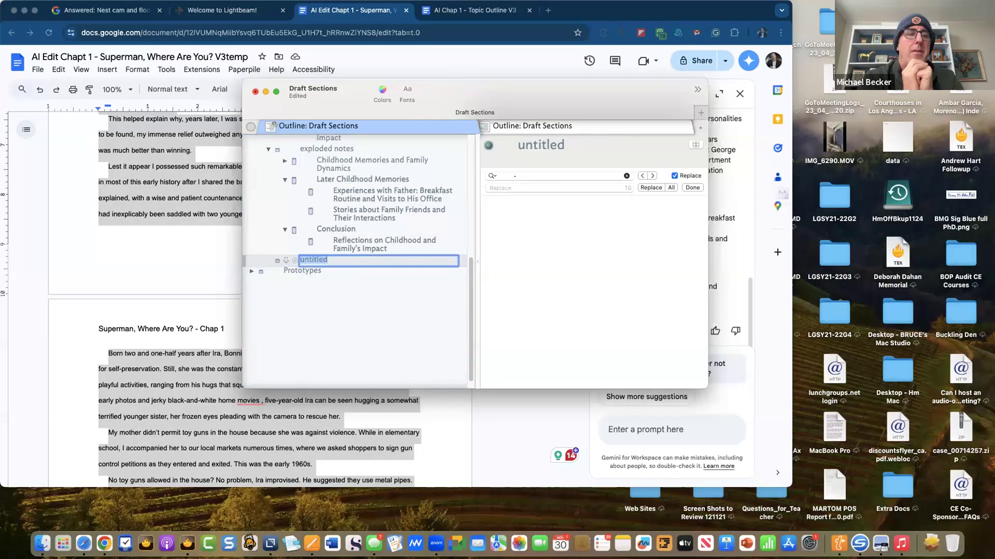
key("BackSpace")
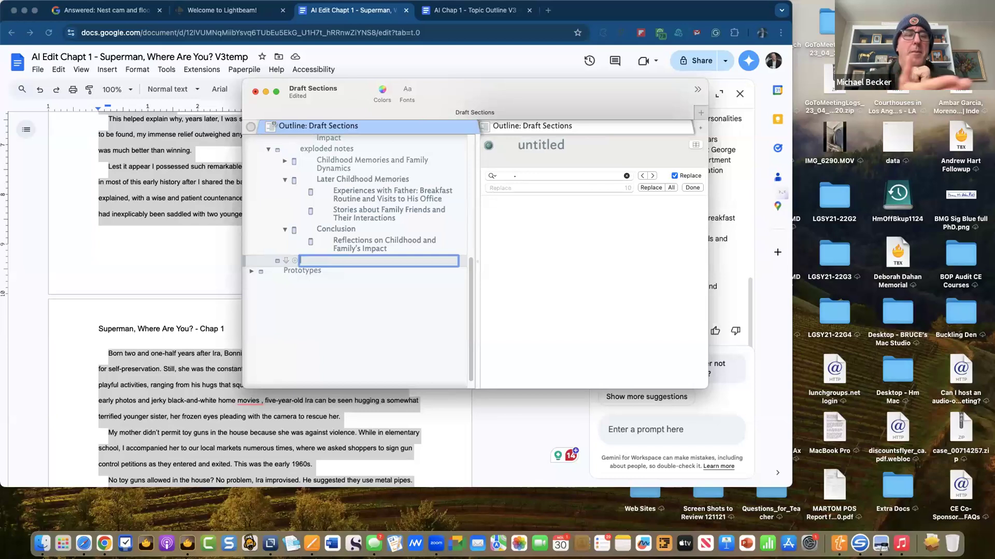
key("shift+Tab")
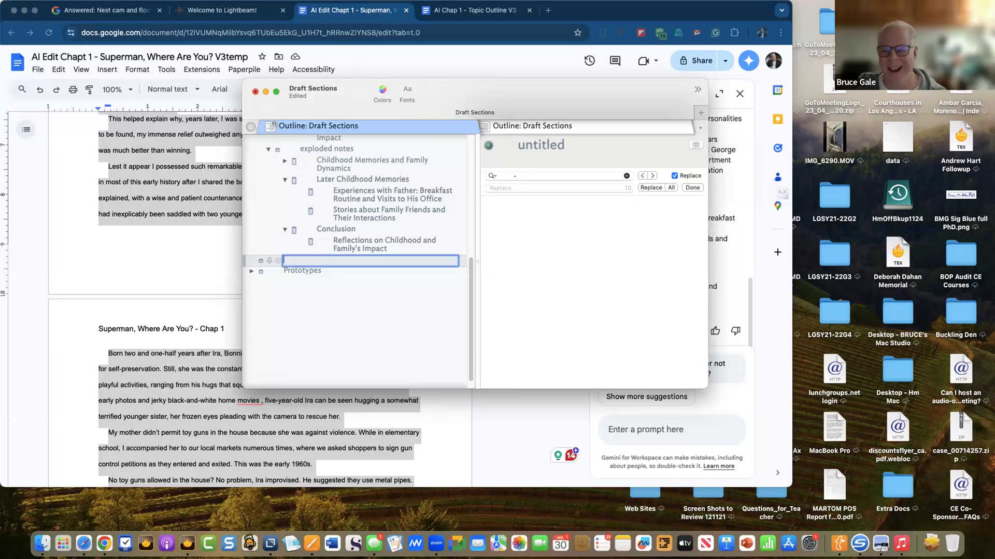
type("Full")
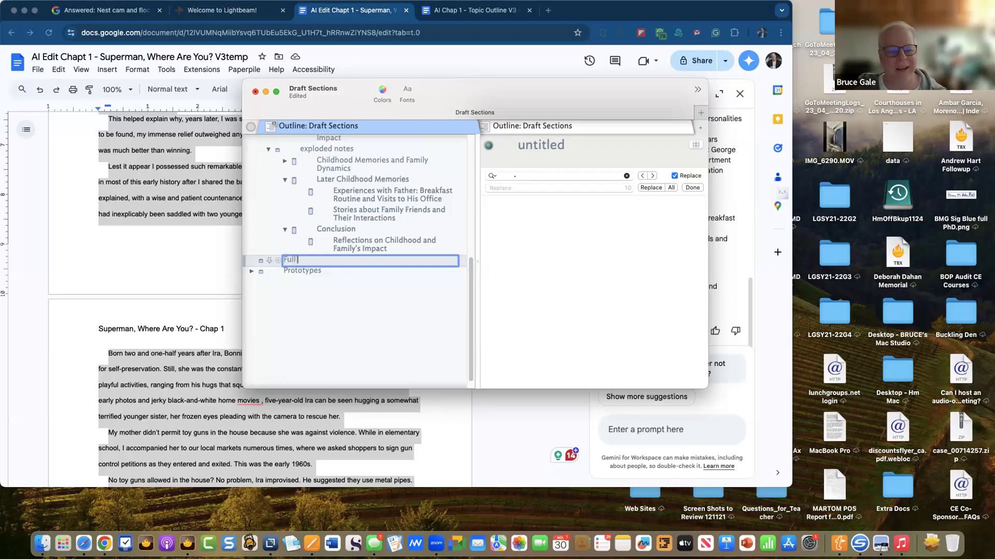
type(" Text Org")
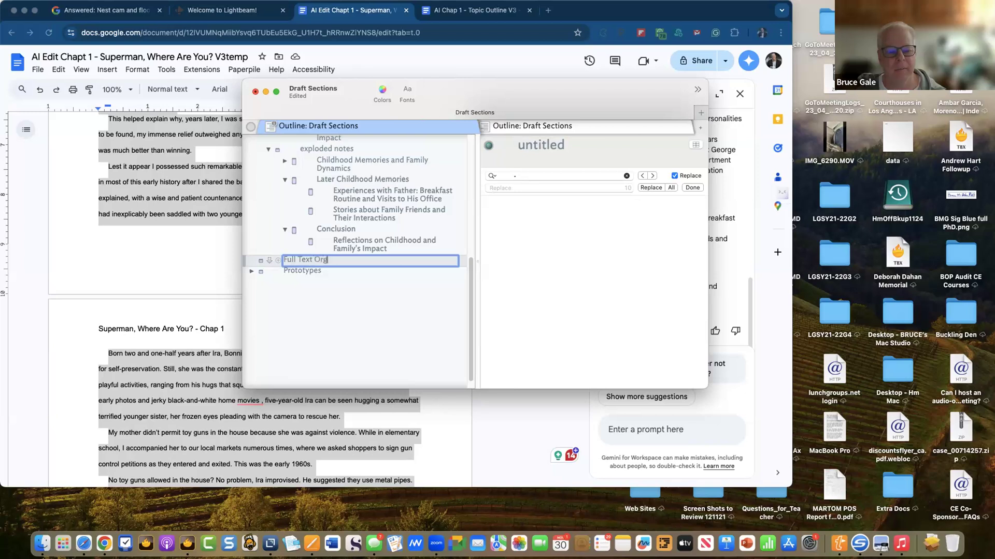
type(" Ch 1 V3")
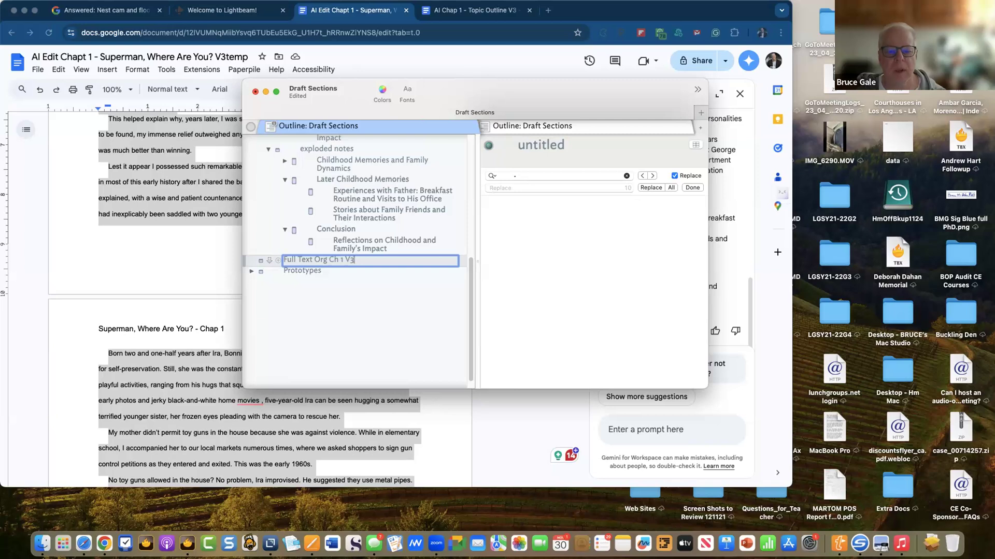
- Paste the chapter text copied from the Google Doc into the Full Text Org Ch 1 V3 note
left_click(517, 234)
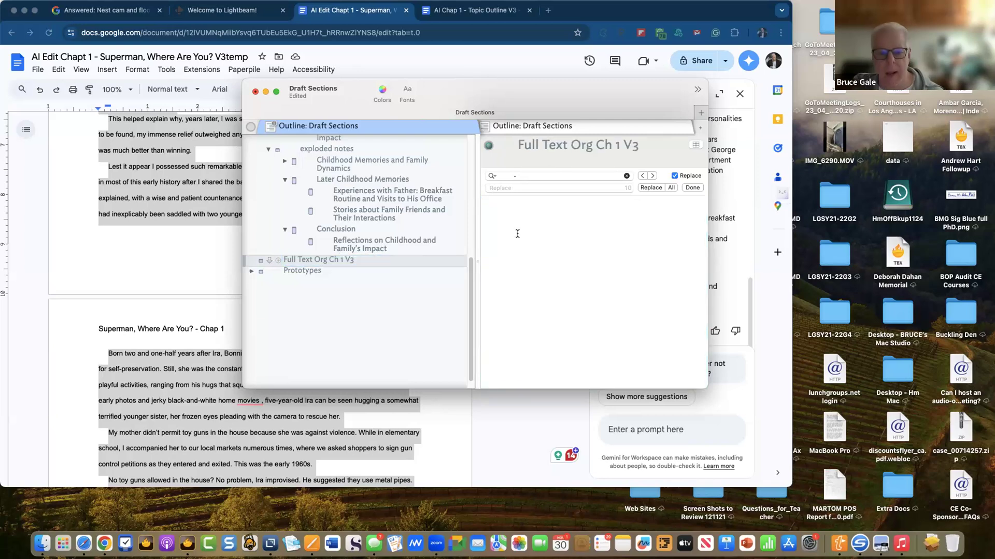
key("super+v")
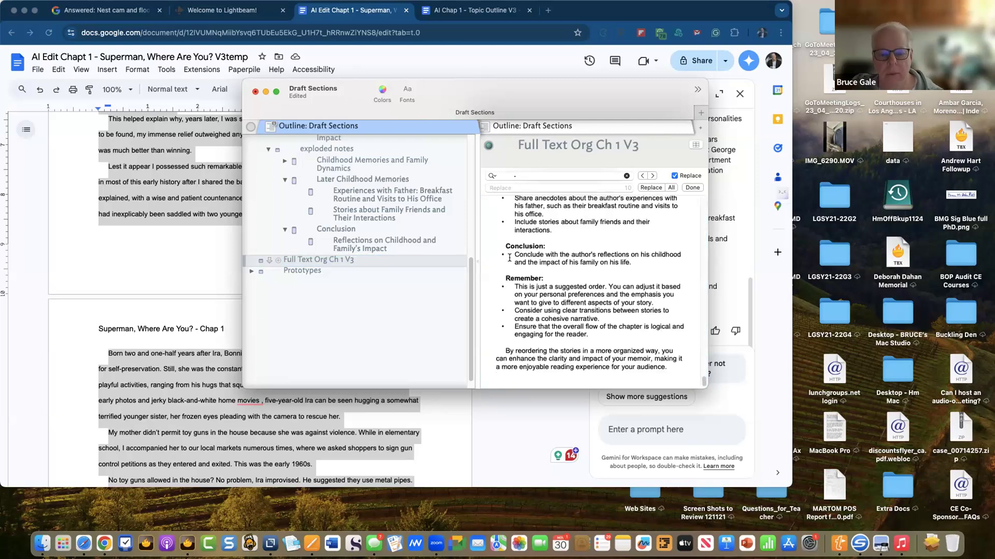
key("super+z")
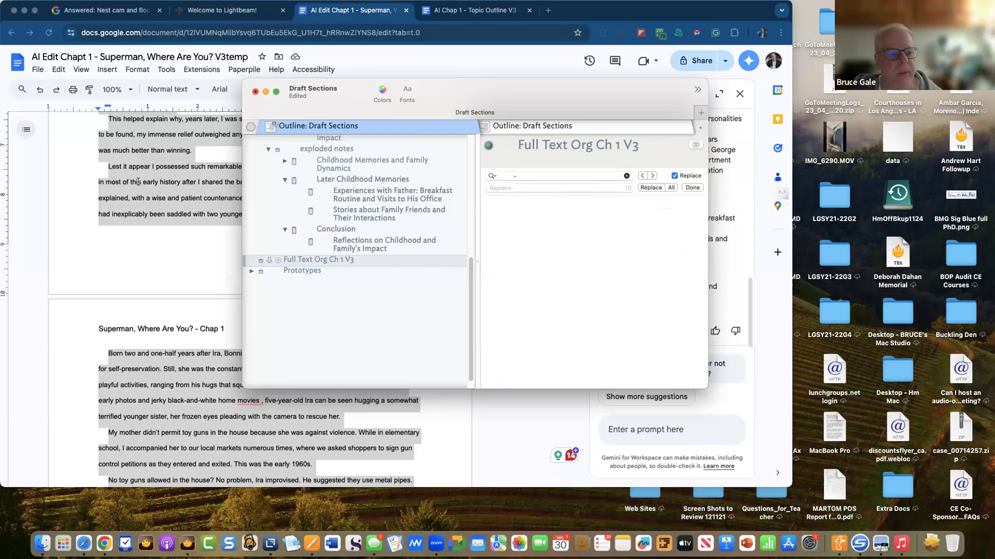
left_click(129, 189)
right_click(138, 185)
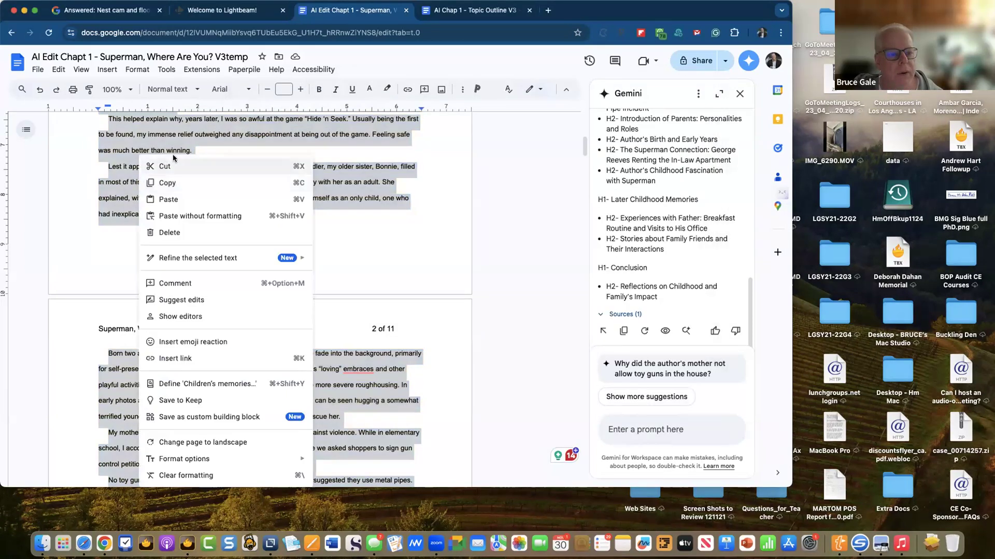
left_click(166, 184)
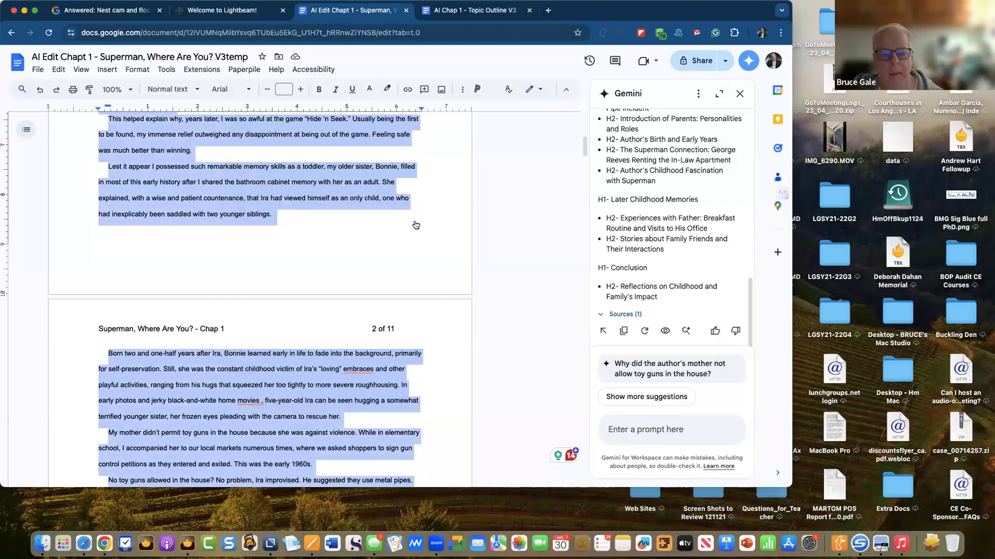
key("super+Tab")
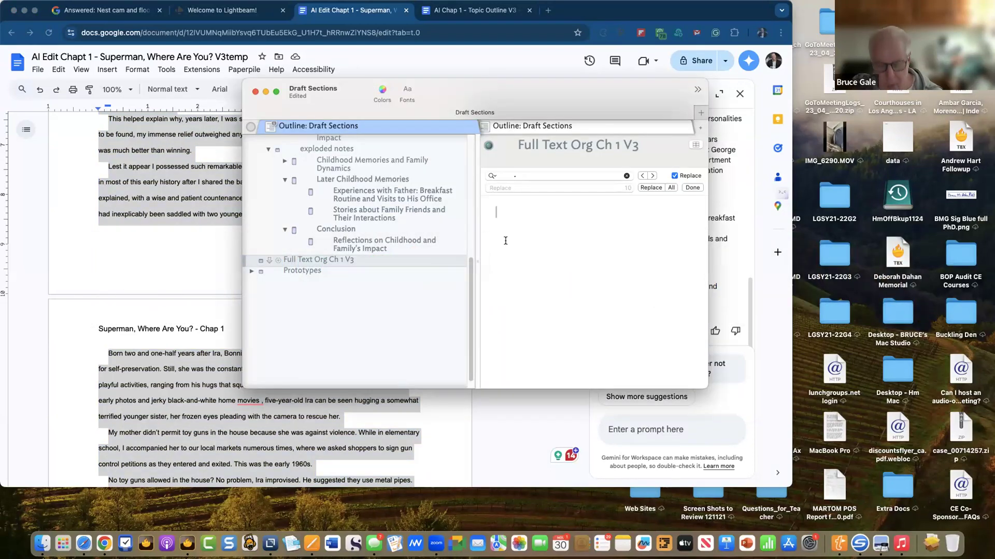
key("super+v")
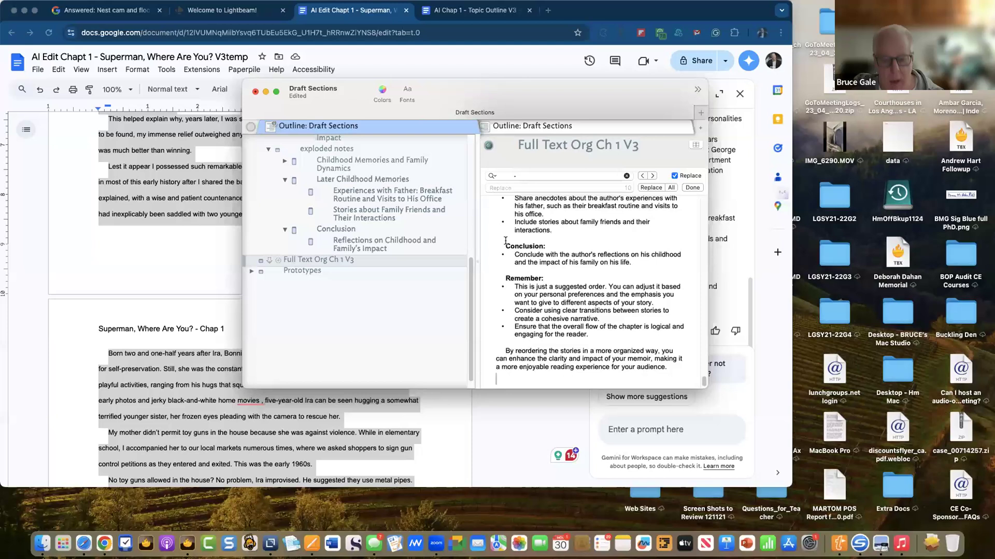
- Remove the AI suggestions from the note's end and add a new note below it
scroll(519, 279, "up", 10)
scroll(519, 278, "up", 10)
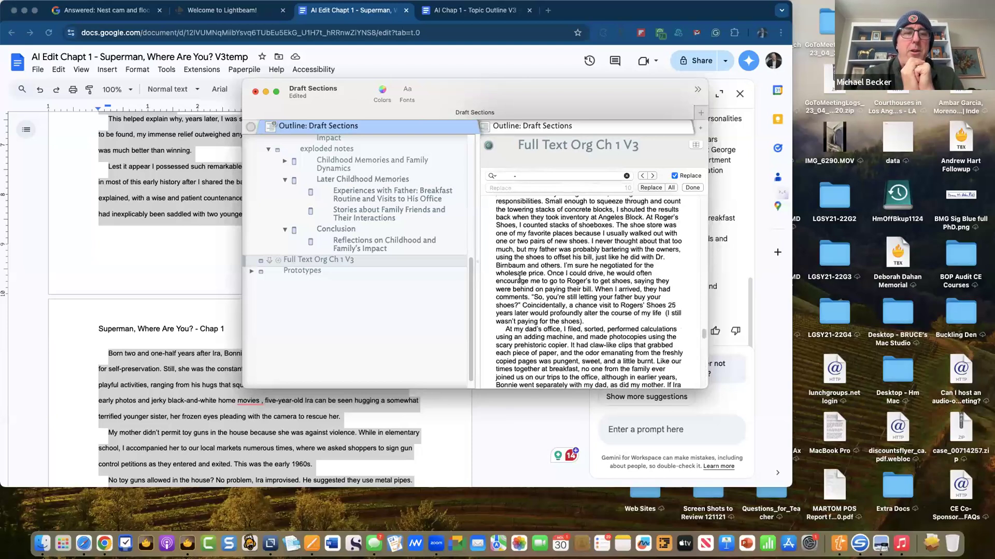
scroll(520, 290, "down", 20)
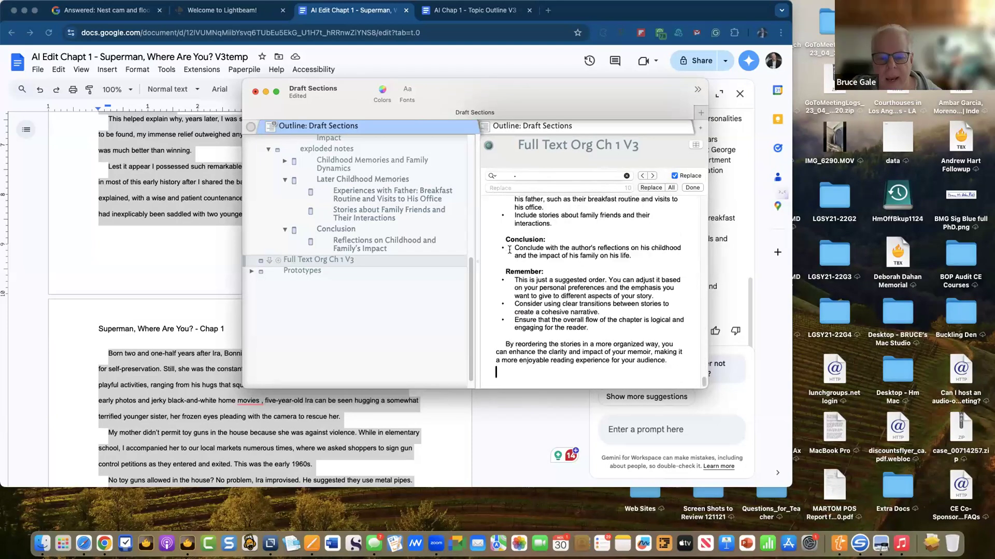
scroll(523, 326, "up", 4)
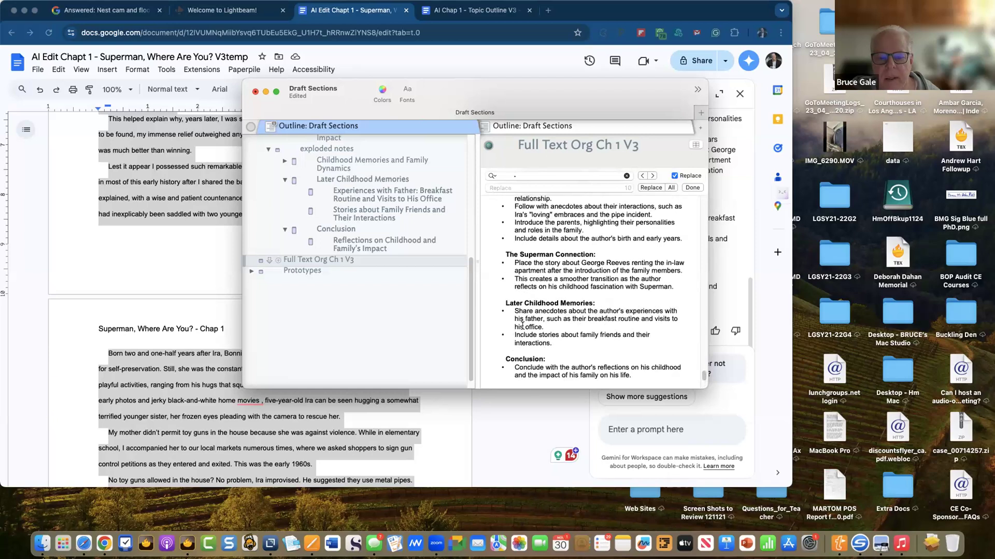
scroll(522, 325, "up", 5)
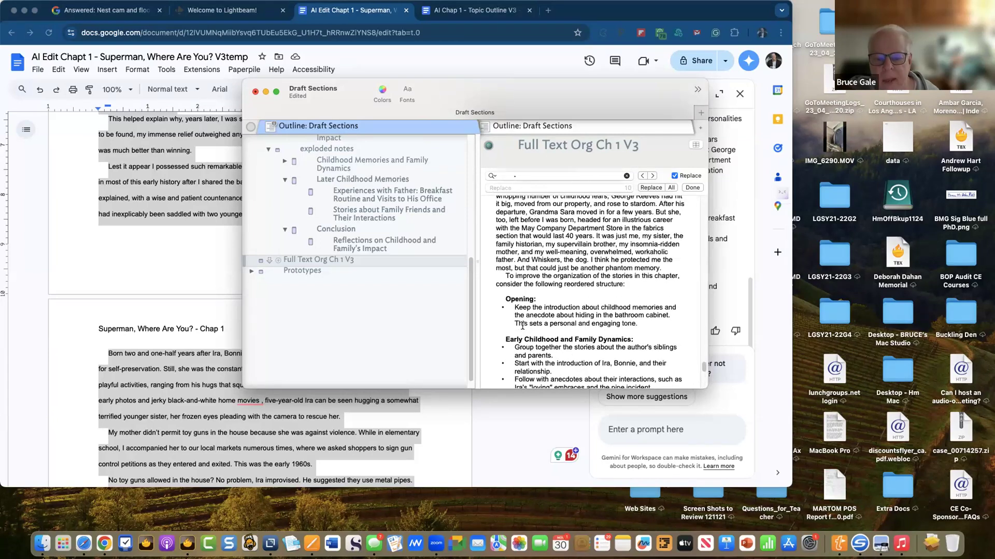
scroll(522, 325, "up", 3)
scroll(504, 220, "down", 6)
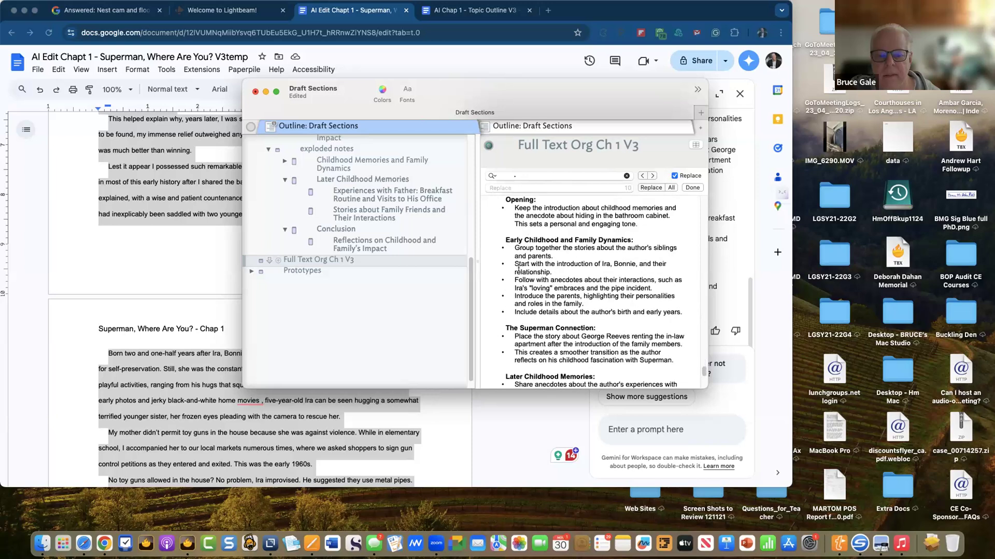
scroll(504, 219, "up", 1)
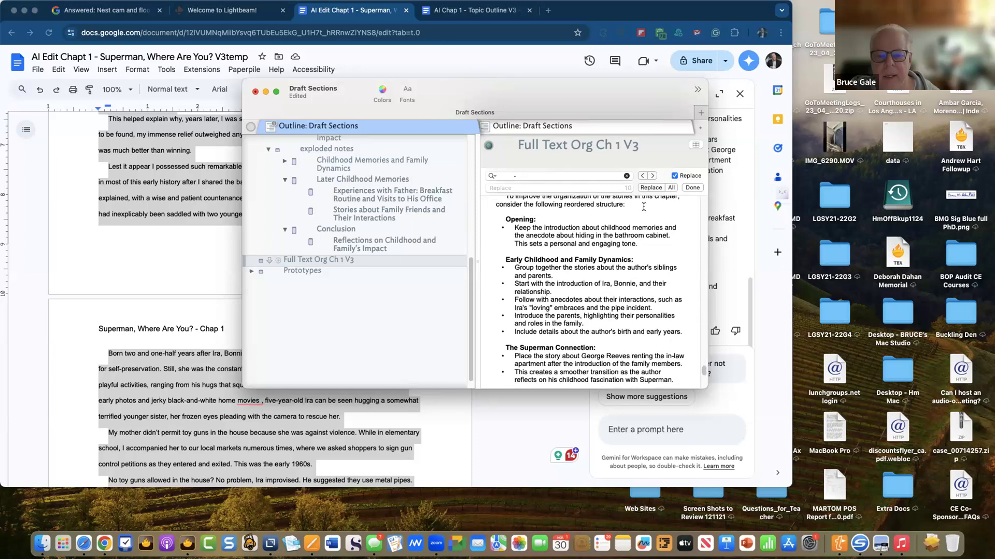
scroll(611, 216, "up", 3)
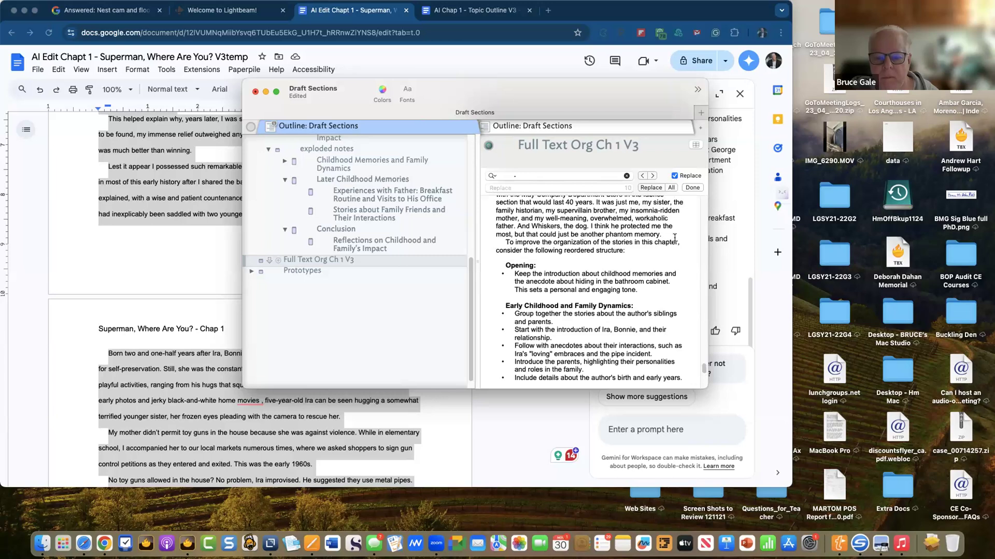
left_click(674, 241)
left_click_drag(667, 232, 667, 408)
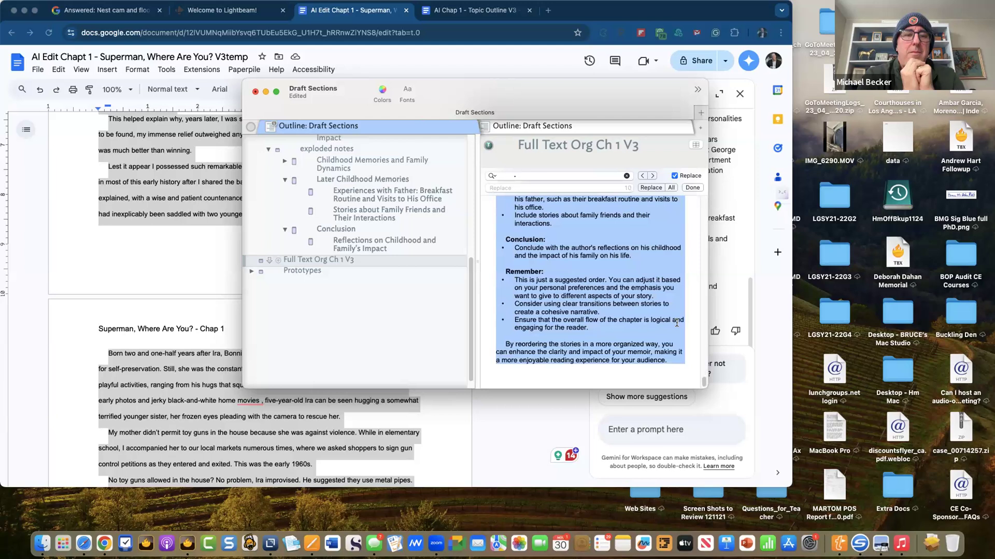
key("BackSpace")
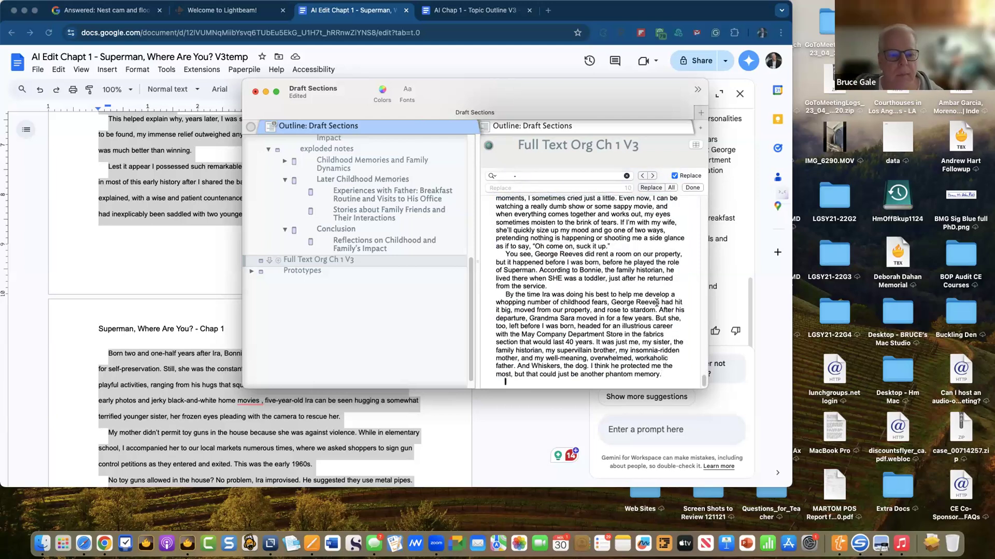
key("Return")
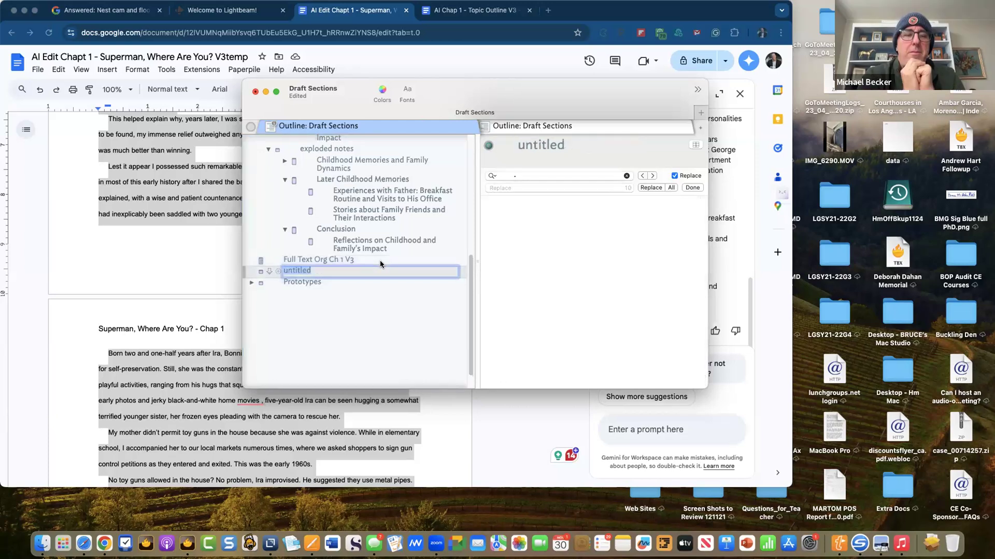
- Name the new note 'CH1 V3 AI Fdbk', paste the AI suggestions in, then reselect Full Text Org Ch 1 V3
type("CH")
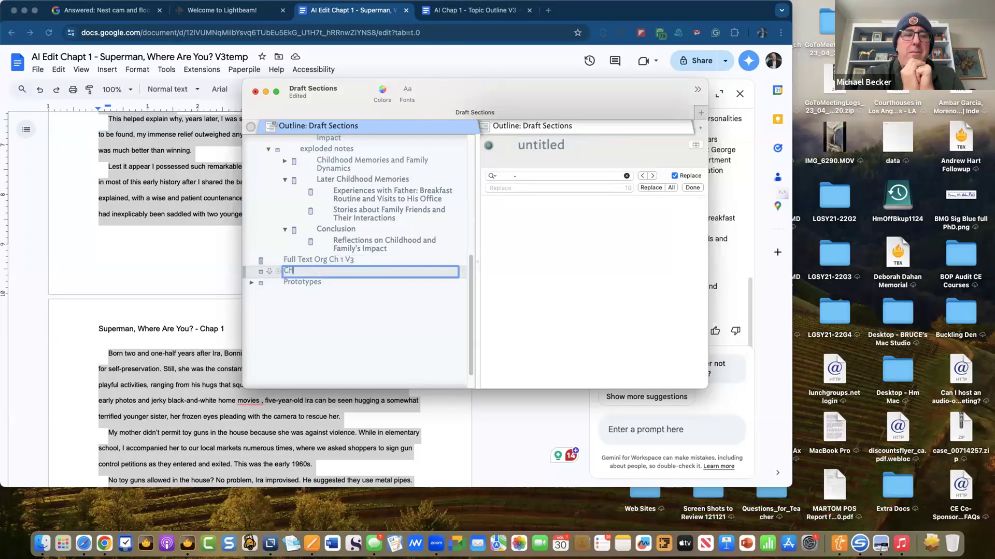
type("1 V3 AI Fdbk")
key("Return")
left_click(606, 297)
key("cmd+v")
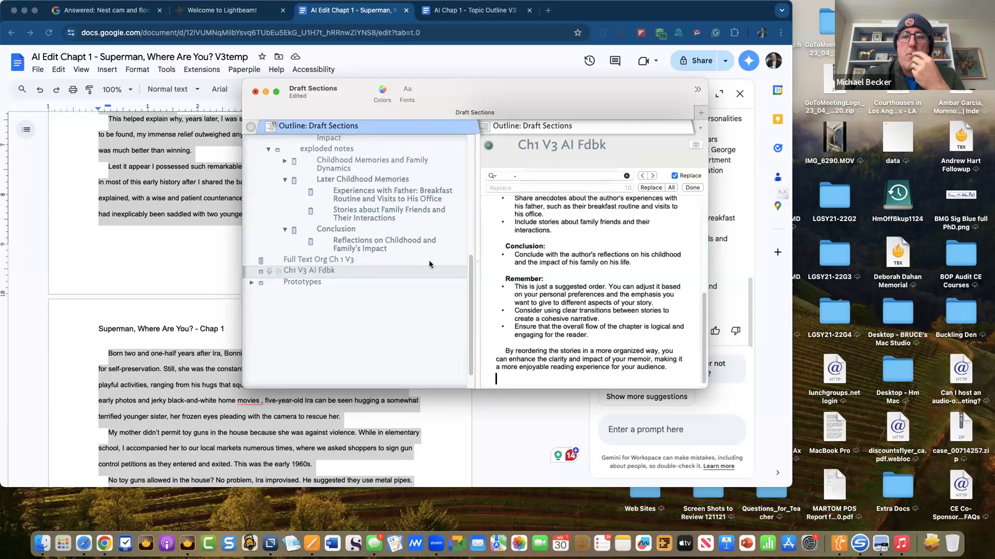
left_click(367, 252)
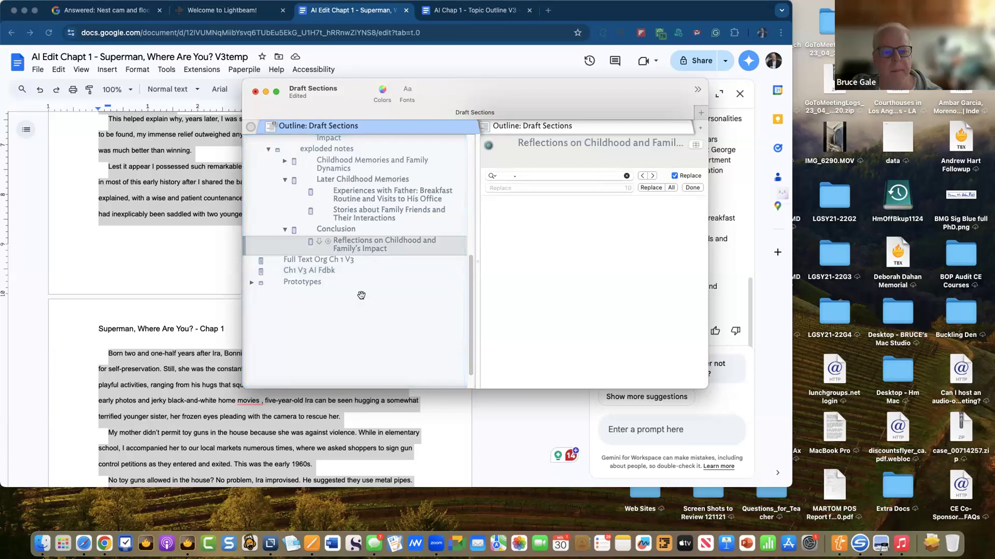
left_click(337, 260)
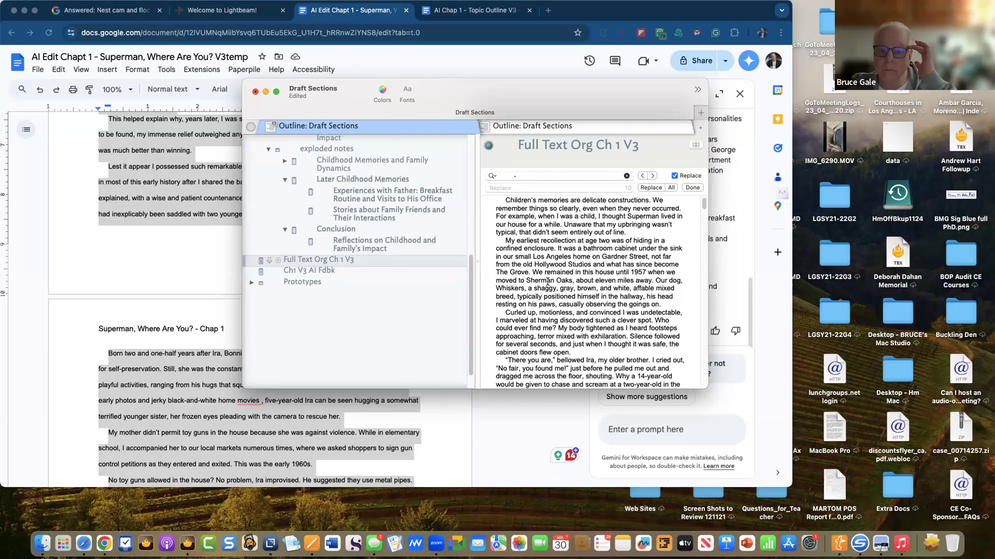
- Move the Draft Sections window left and enlarge it, then bring the Google Docs chapter forward
left_click_drag(462, 90, 365, 67)
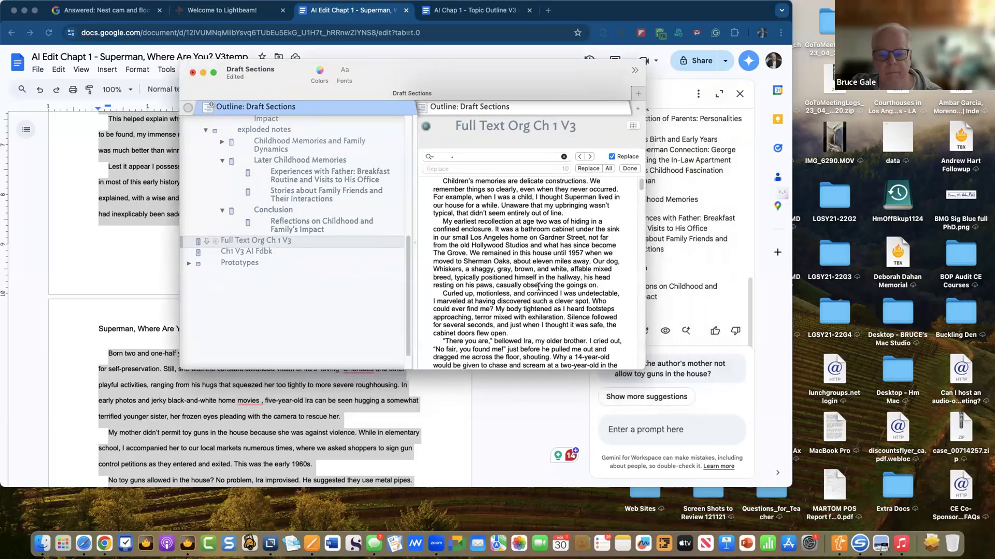
left_click_drag(762, 472, 816, 486)
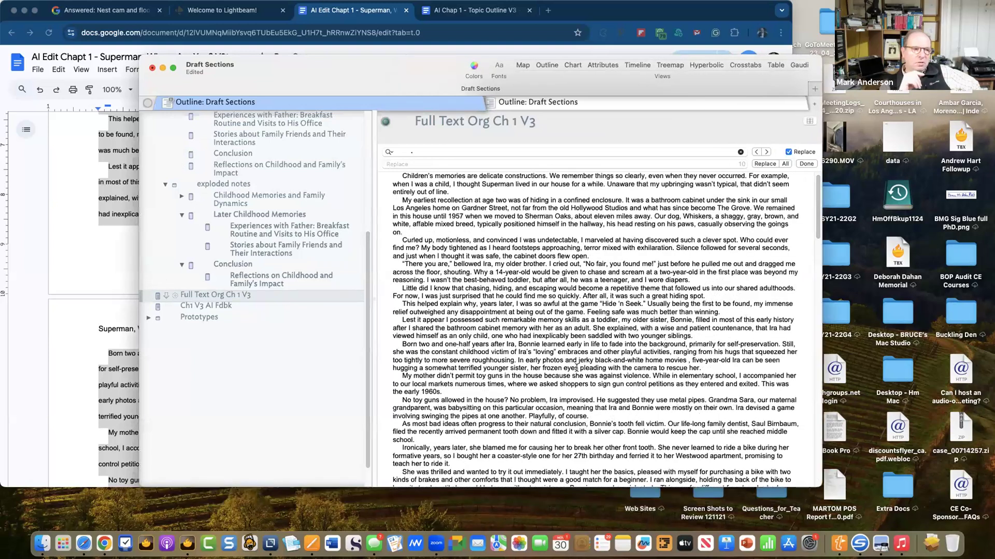
scroll(576, 365, "up", 1)
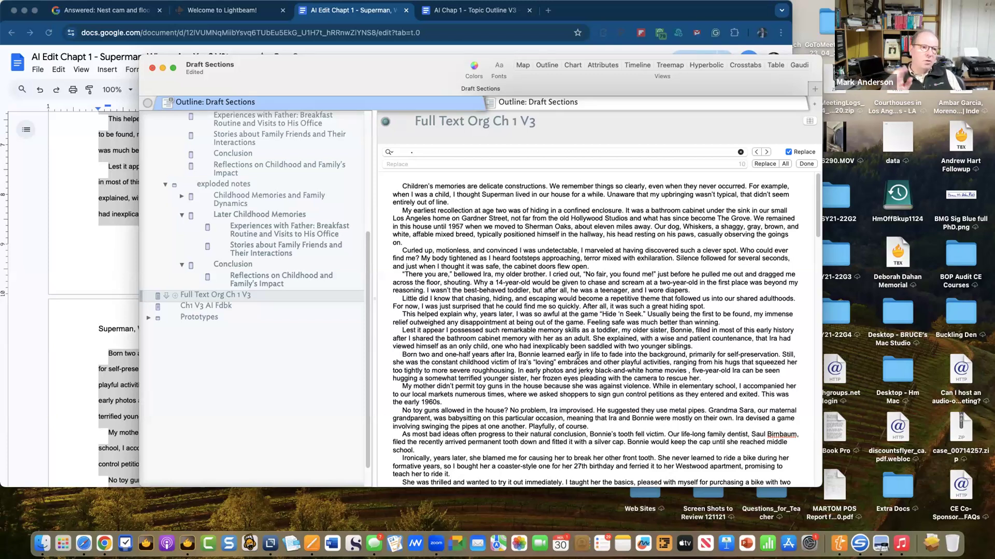
left_click(124, 206)
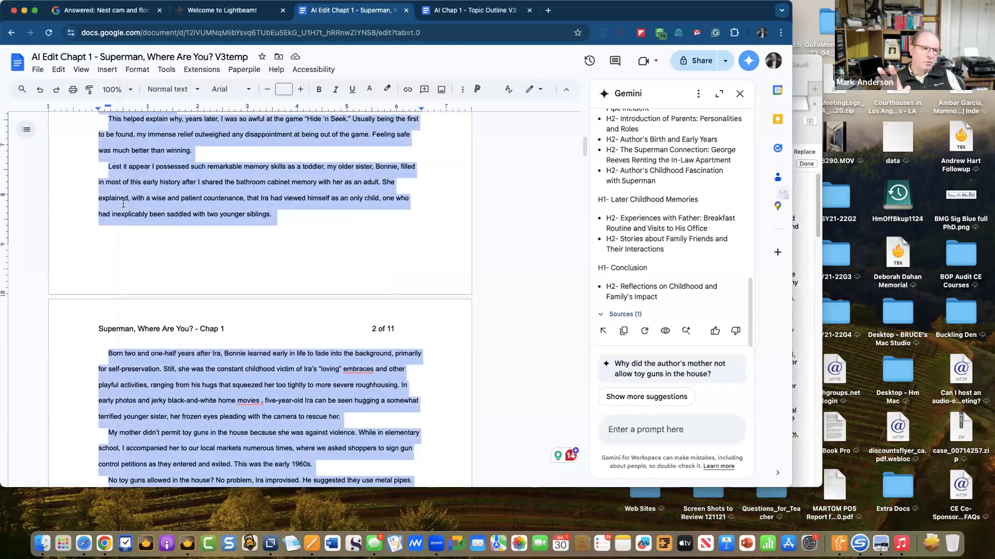
- Undo the accidental paste over the Google Docs chapter, deselect the text, and return to Tinderbox
key("super+v")
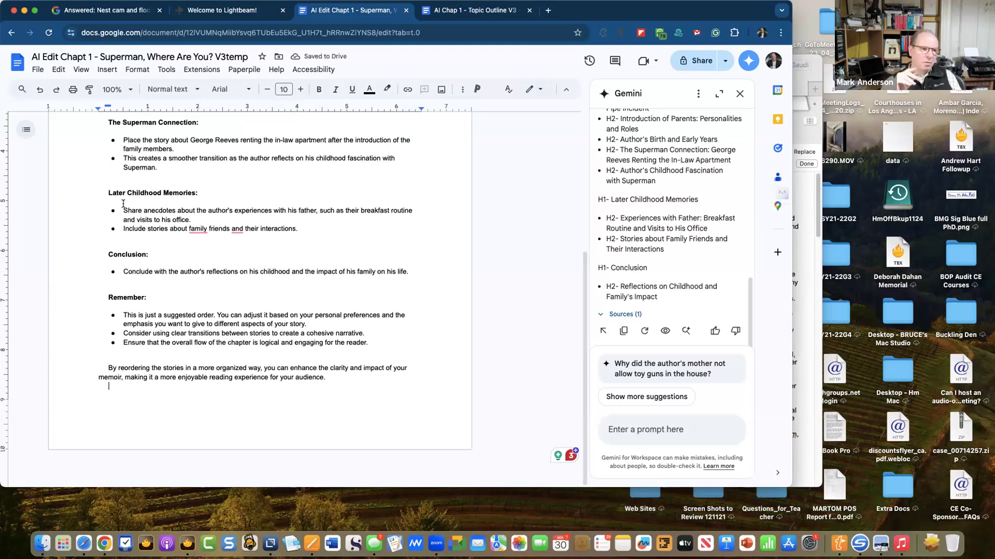
key("super+z")
scroll(165, 245, "up", 15)
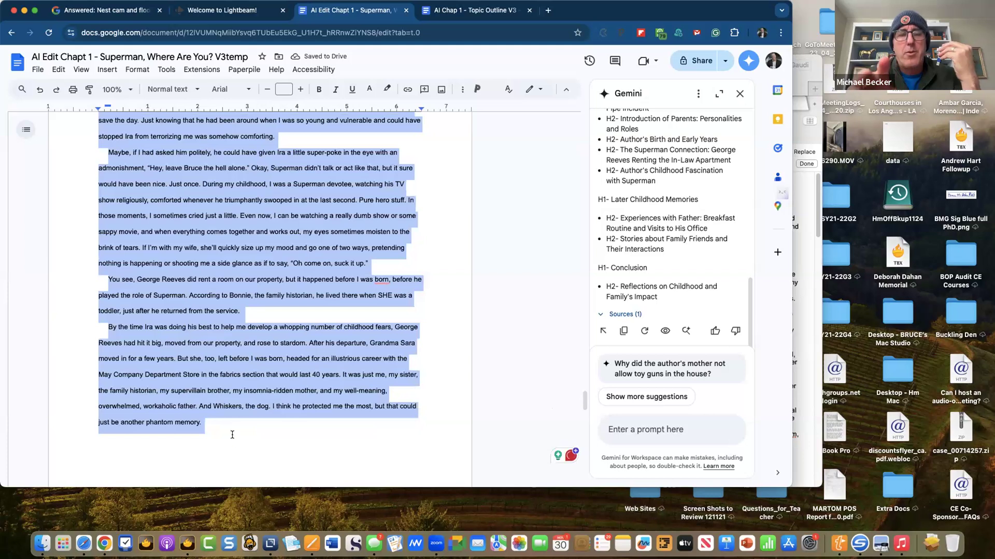
left_click(231, 432)
key("super+Tab")
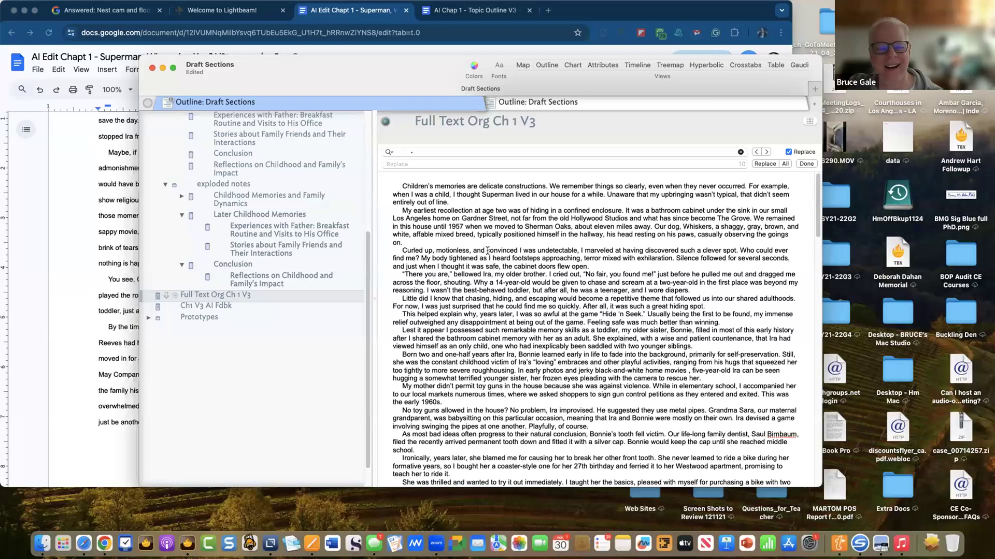
- Select all the Full Text Org Ch 1 V3 chapter text and set it to Standard Size
left_click_drag(431, 72, 430, 49)
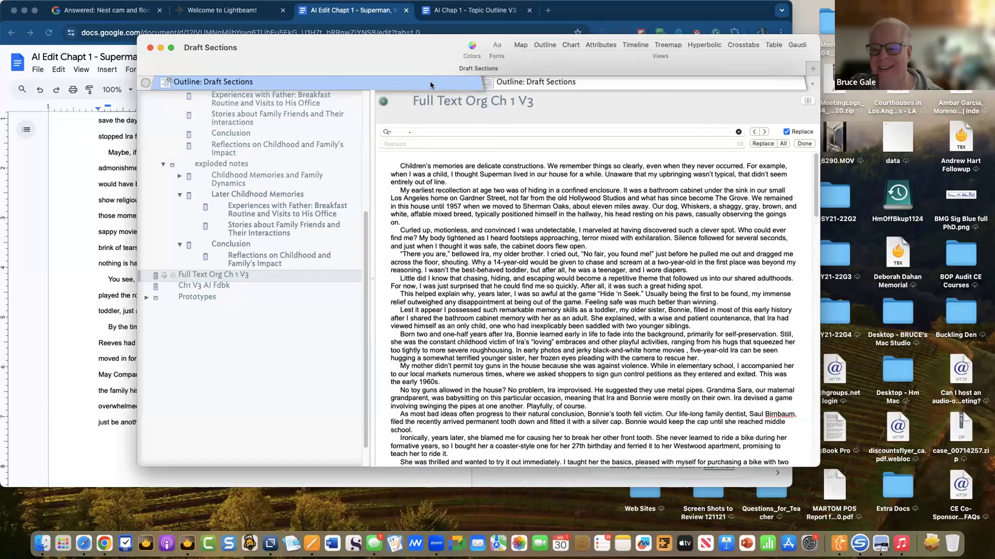
left_click(453, 183)
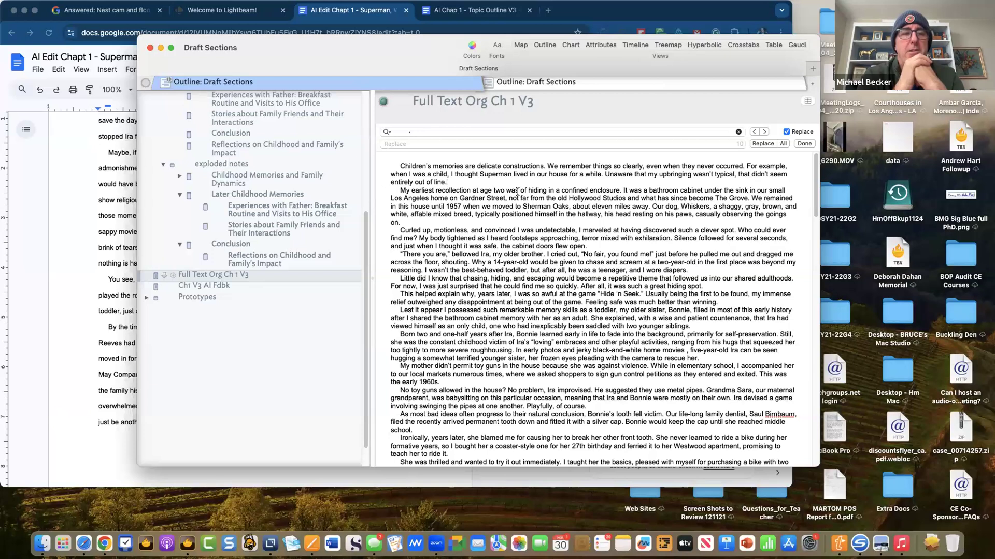
key("super+a")
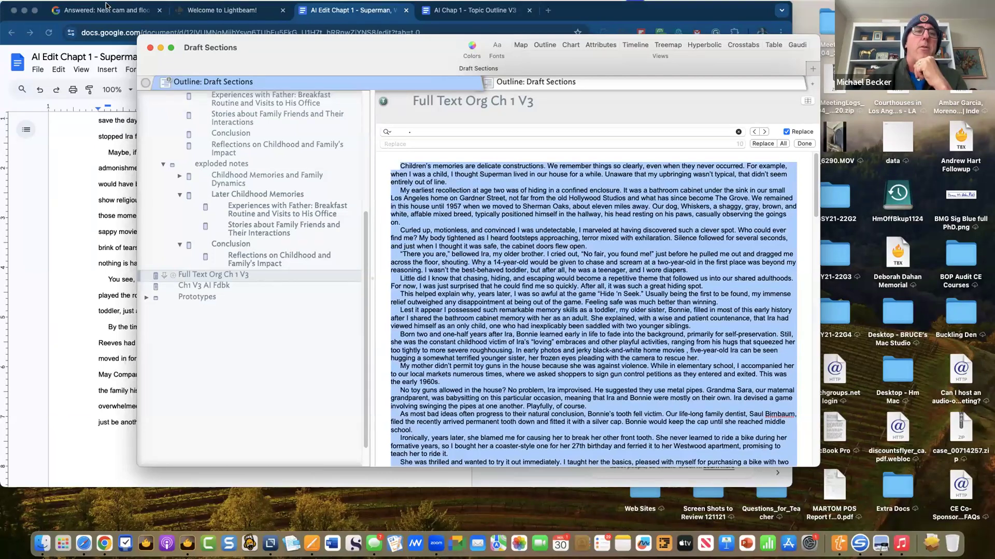
left_click(137, 5)
mouse_move(154, 22)
mouse_move(156, 45)
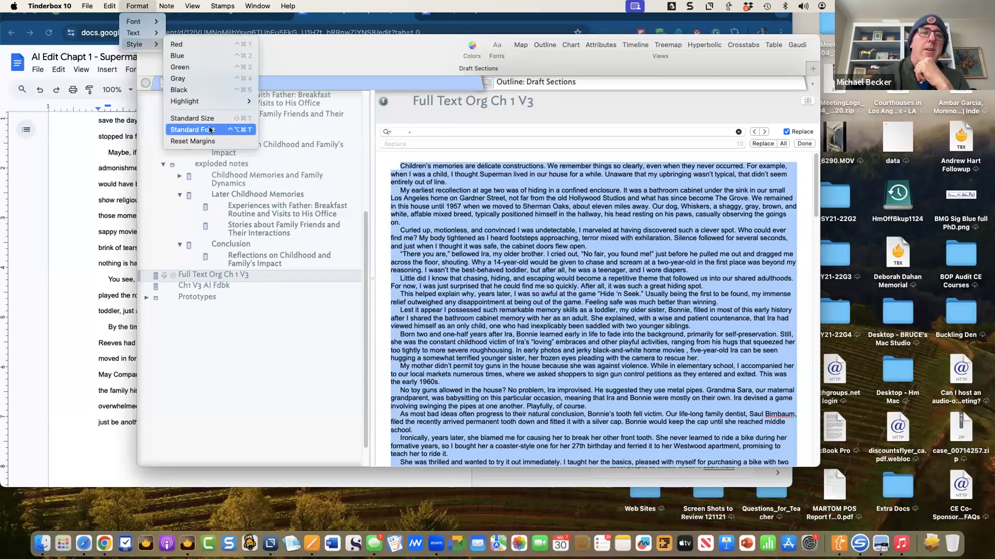
left_click(205, 120)
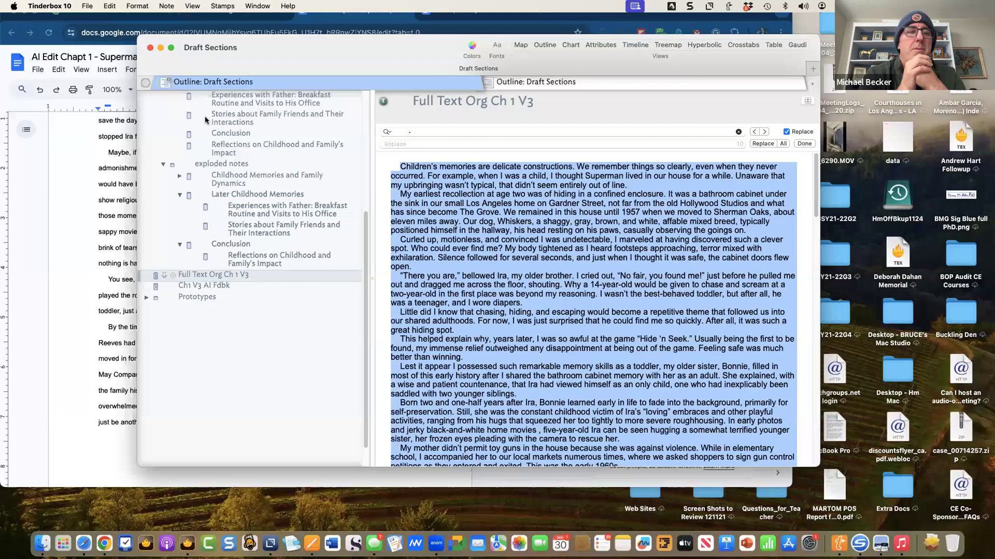
- Apply Standard Font and Reset Margins to the selected chapter text, then deselect it
left_click(138, 6)
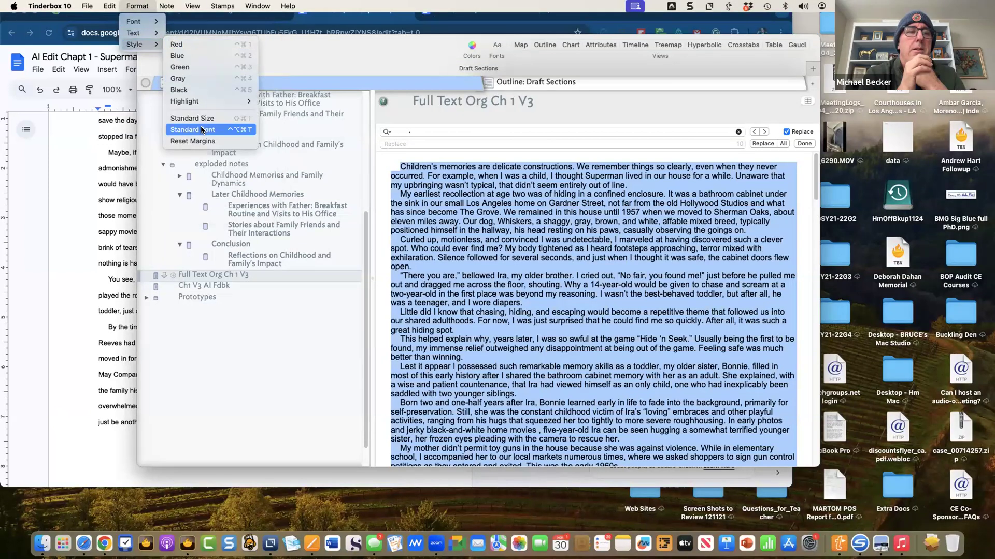
left_click(202, 130)
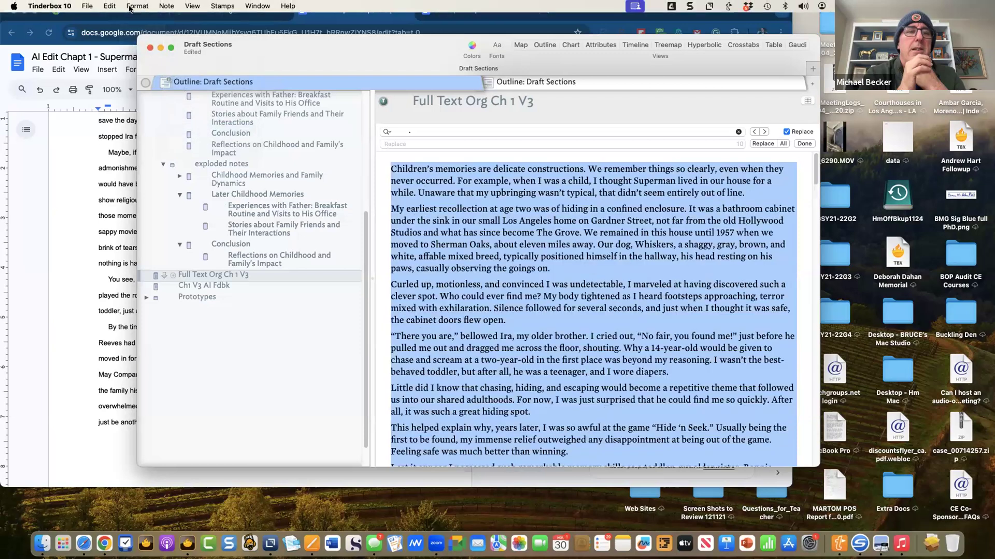
left_click(134, 7)
mouse_move(145, 44)
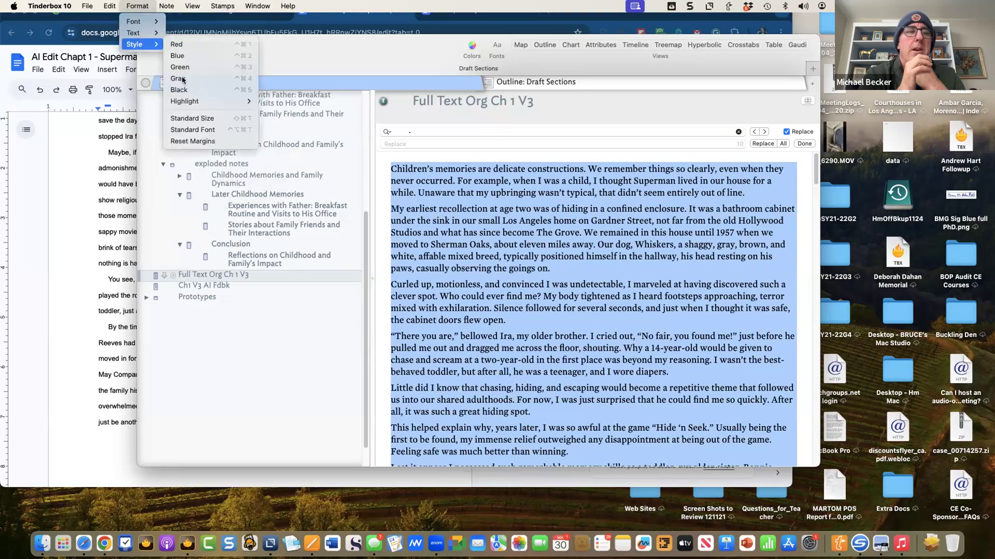
left_click(195, 142)
left_click(486, 244)
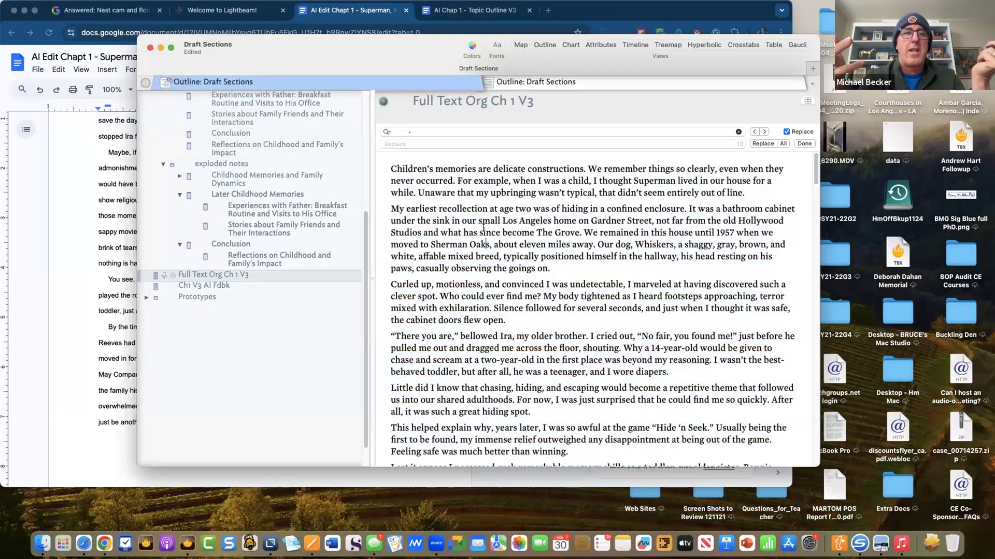
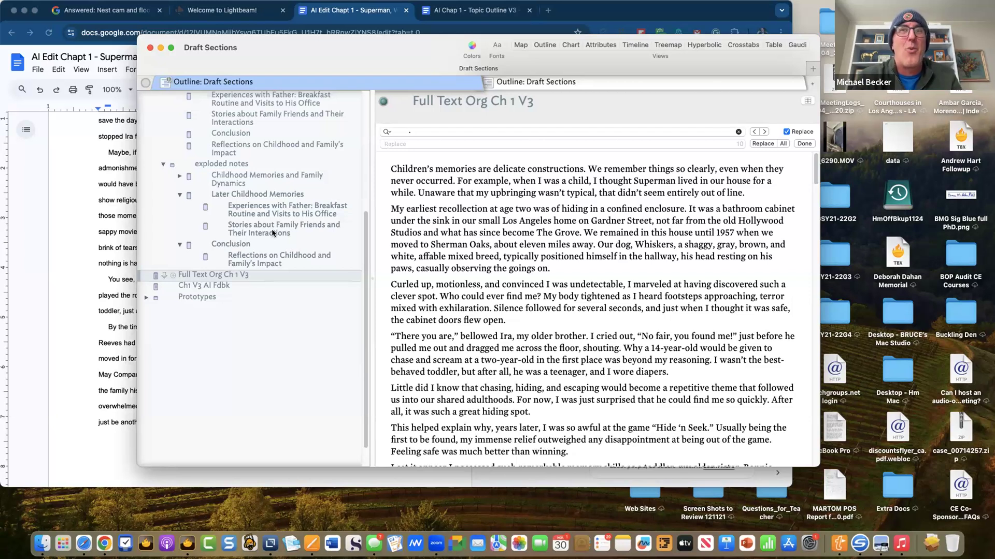
- Scroll through the chapter text, select the opening paragraph, then clear the selection
scroll(249, 218, "up", 5)
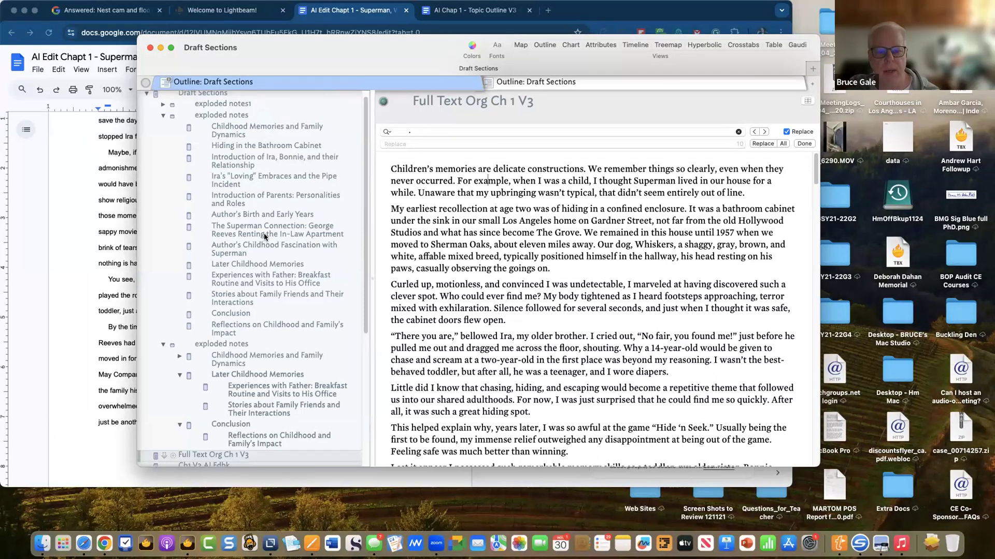
scroll(265, 238, "down", 2)
scroll(518, 223, "down", 2)
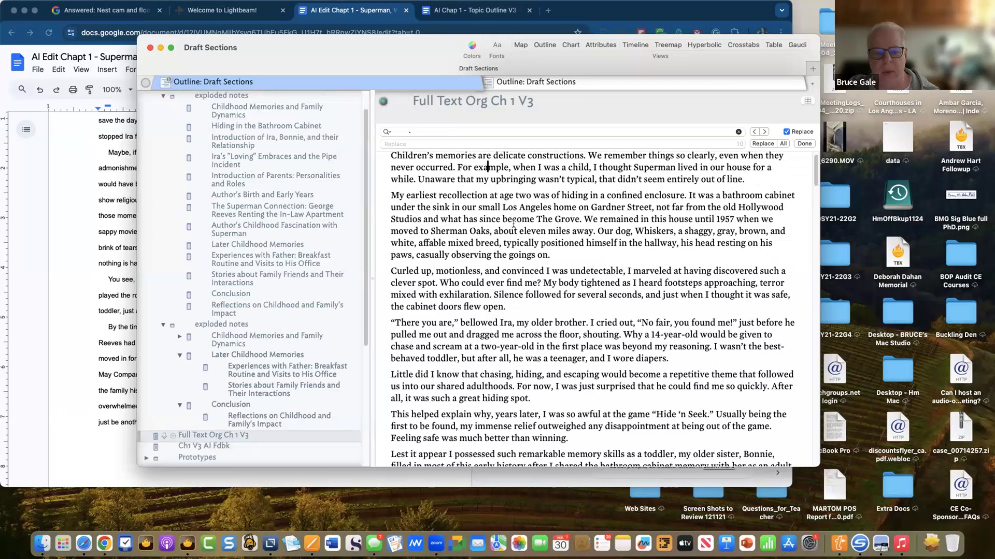
scroll(513, 223, "up", 2)
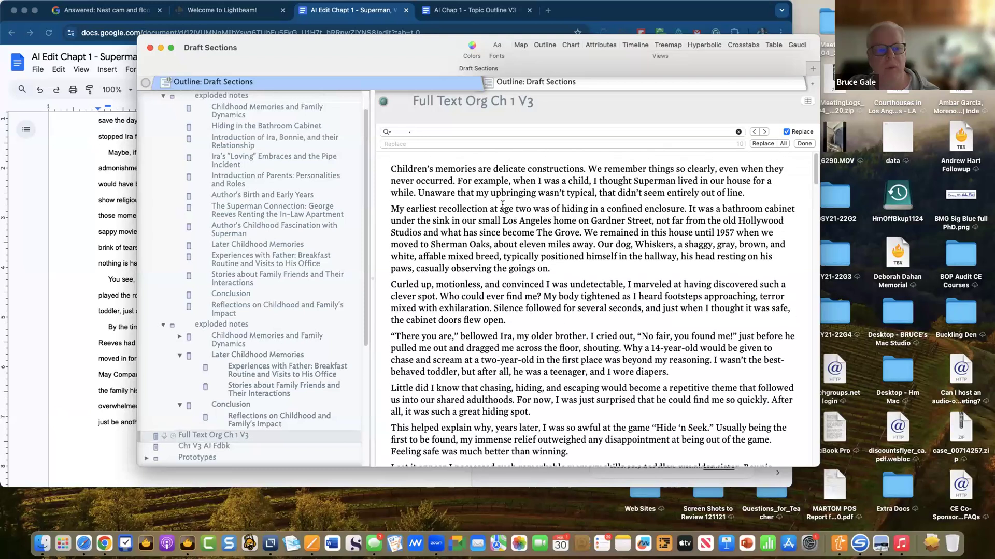
triple_click(595, 168)
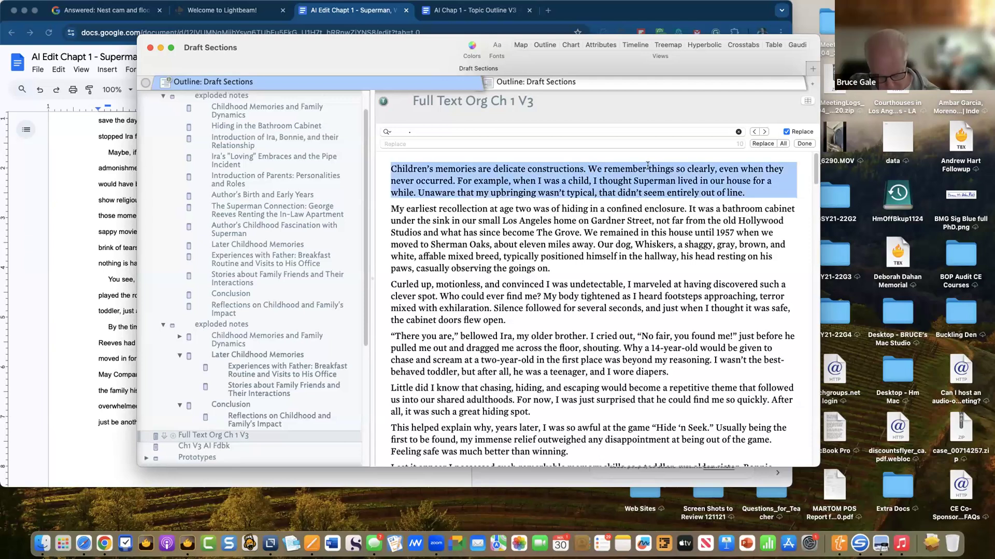
scroll(279, 175, "up", 2)
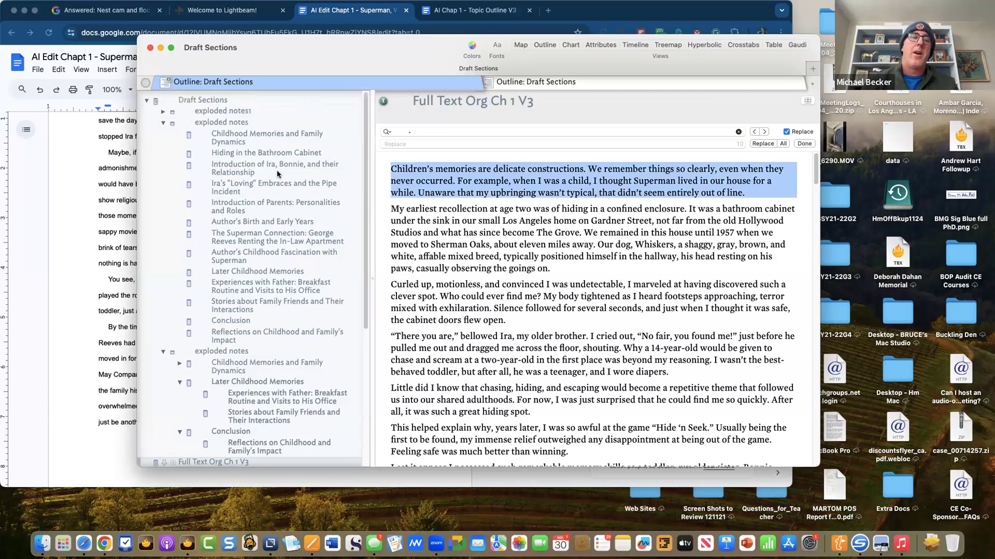
left_click(499, 193)
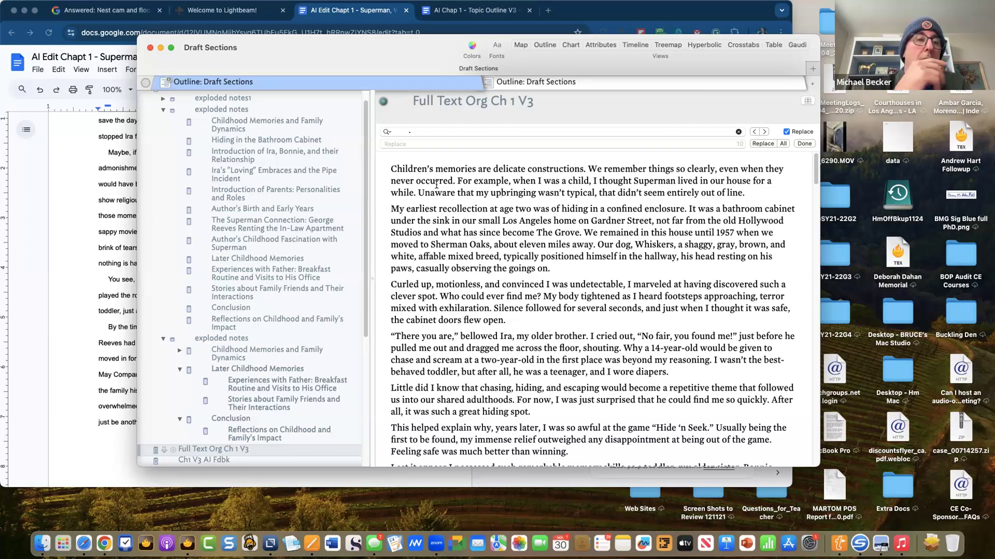
- Collapse the expanded exploded notes group and exploded notes1 in the outline
left_click(163, 111)
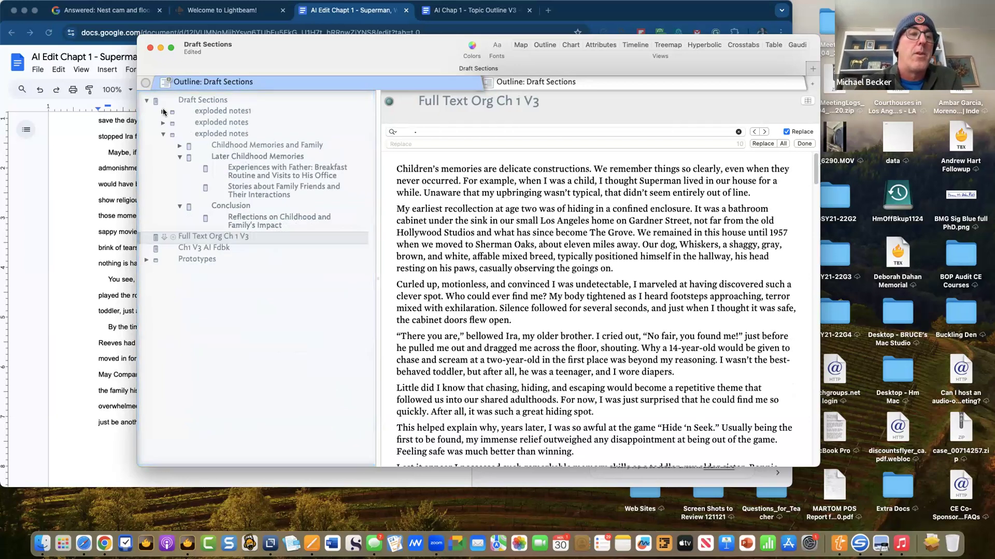
left_click(164, 111)
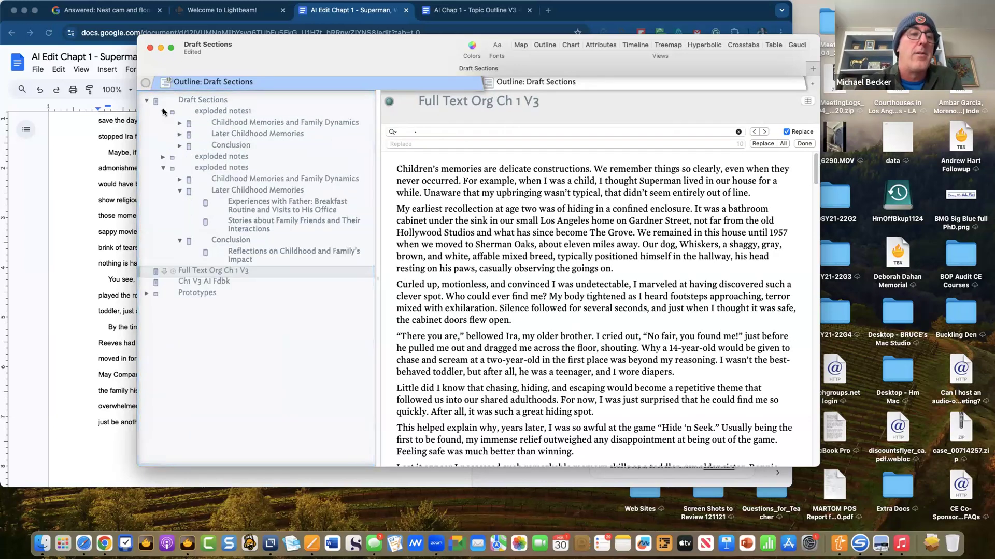
left_click(163, 111)
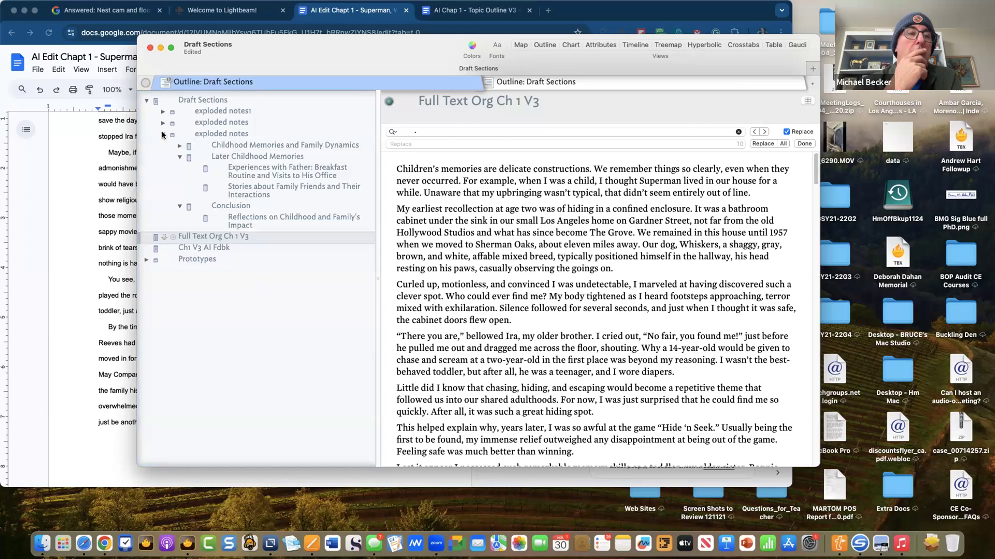
- Show the notes under Childhood Memories and Family Dynamics and bring up exploded notes1's context menu
left_click(231, 146)
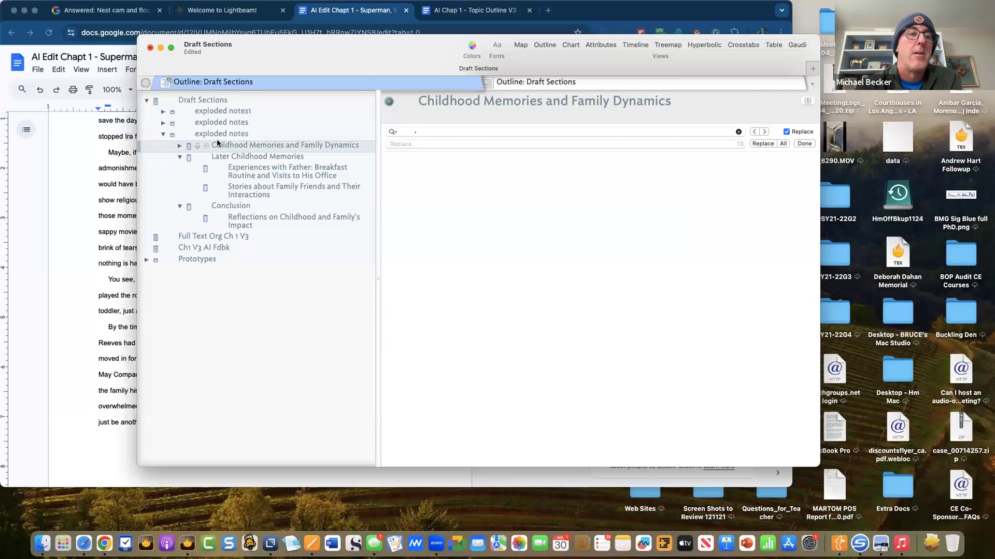
left_click(179, 146)
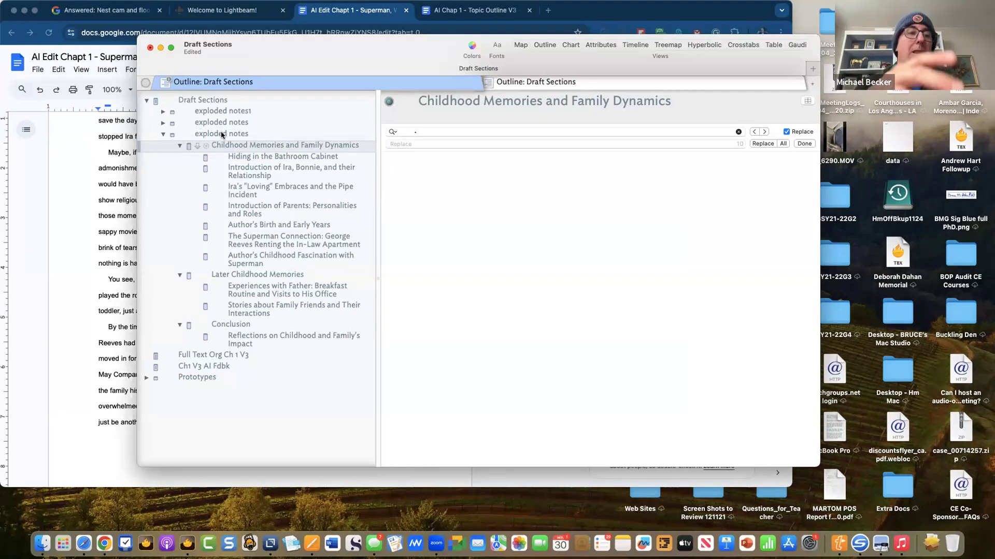
left_click(219, 111)
right_click(219, 111)
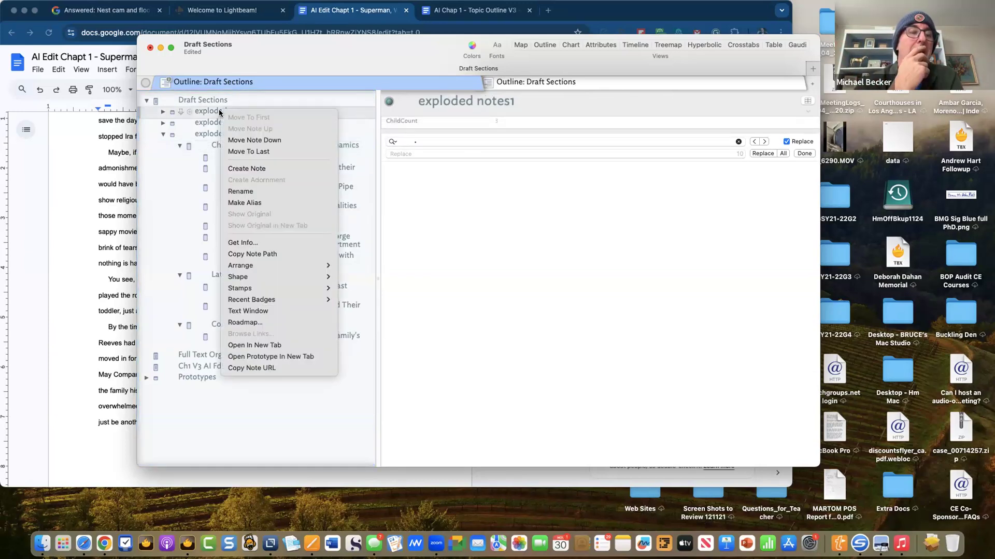
- Delete exploded notes1, then select all the section notes under the remaining exploded notes
left_click(219, 113)
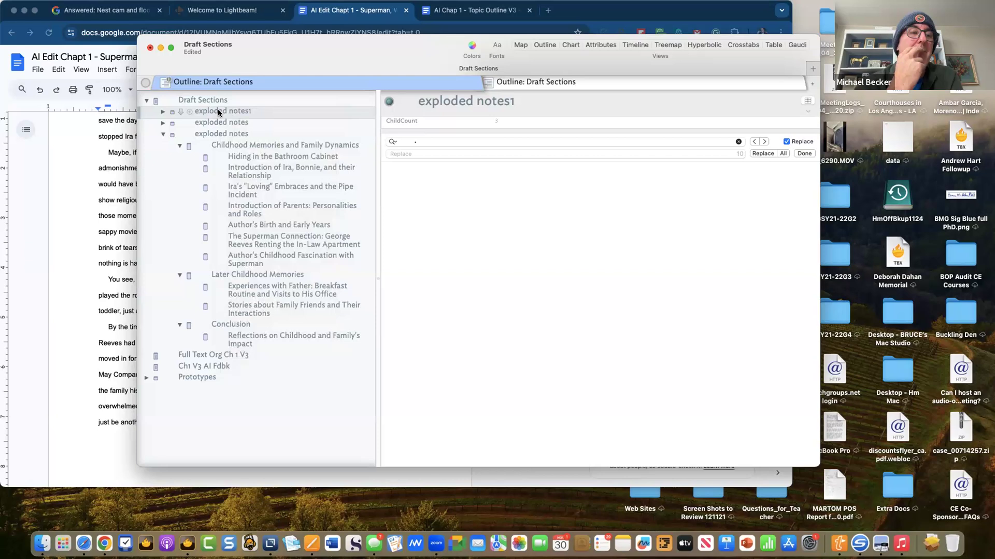
key("Delete")
key("Delete")
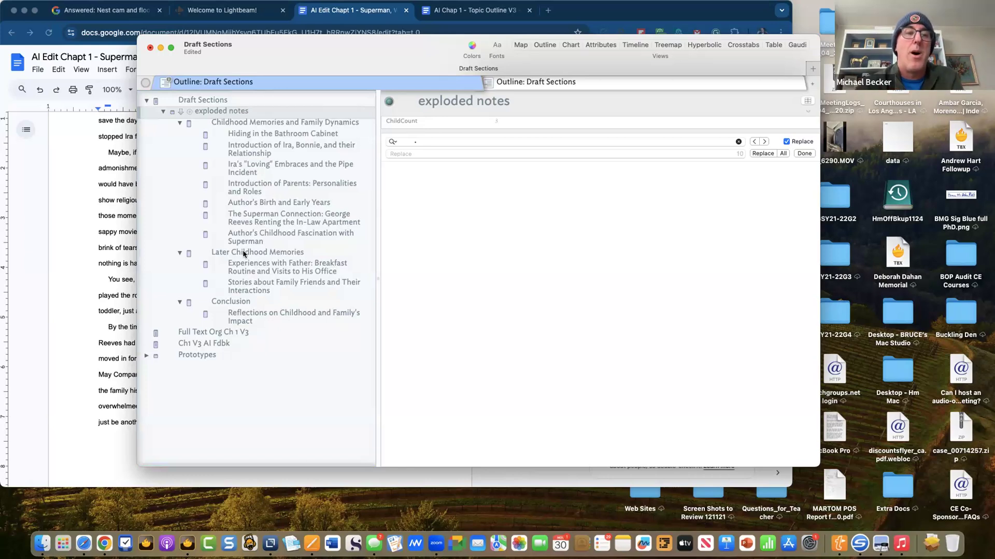
left_click(263, 312, "shift")
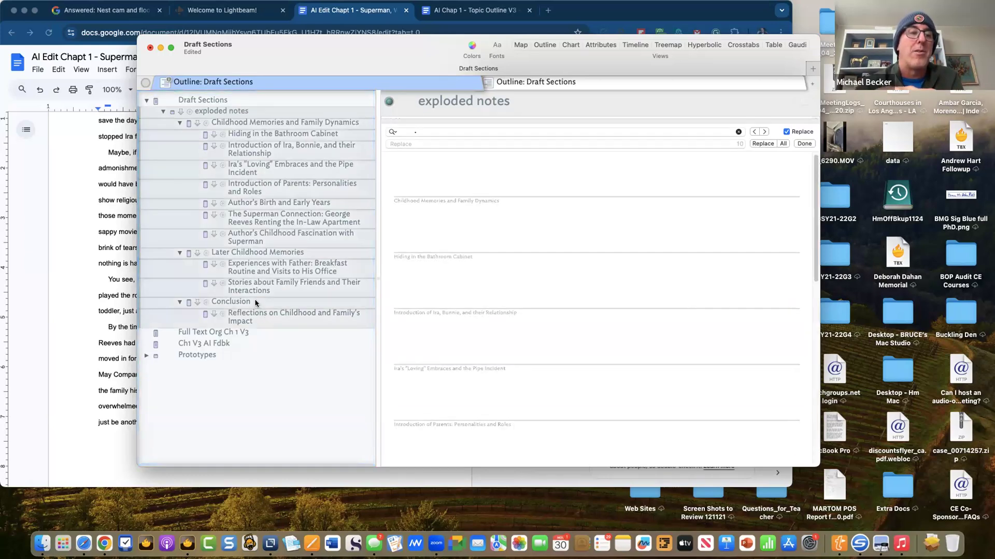
left_click(207, 114)
left_click(214, 111)
left_click(231, 102)
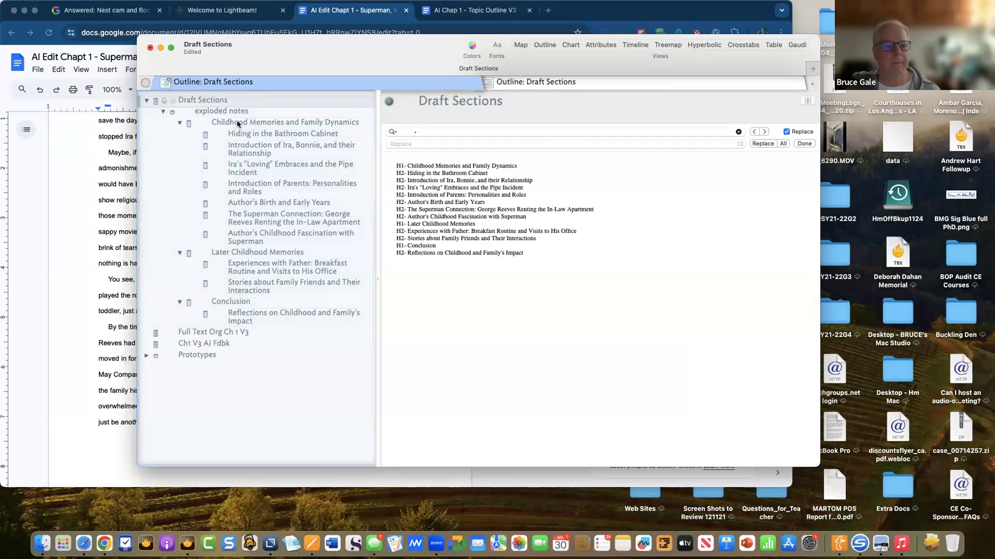
left_click(238, 123)
left_click(251, 313, "shift")
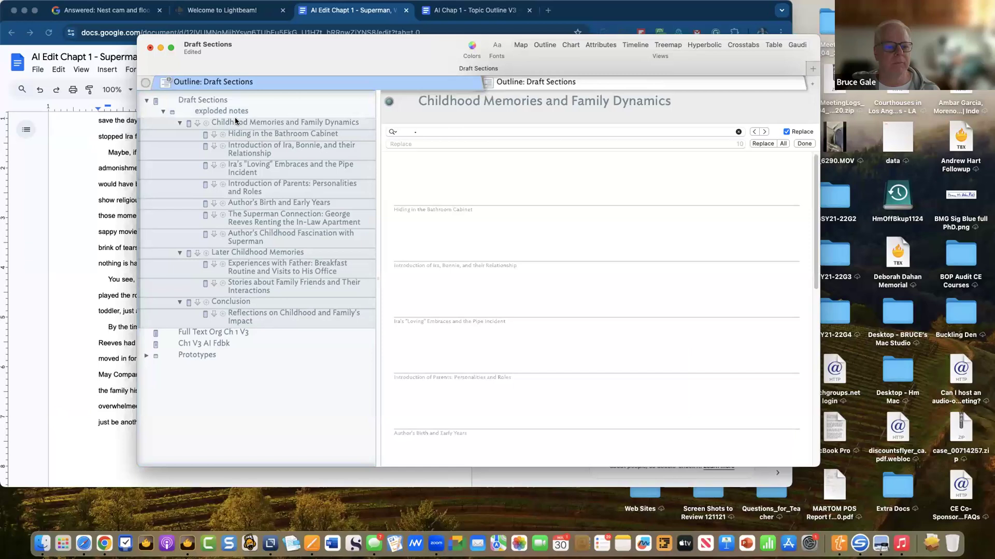
- Try moving and indenting the selected section notes, then undo to keep them under exploded notes
left_click_drag(235, 117, 215, 107)
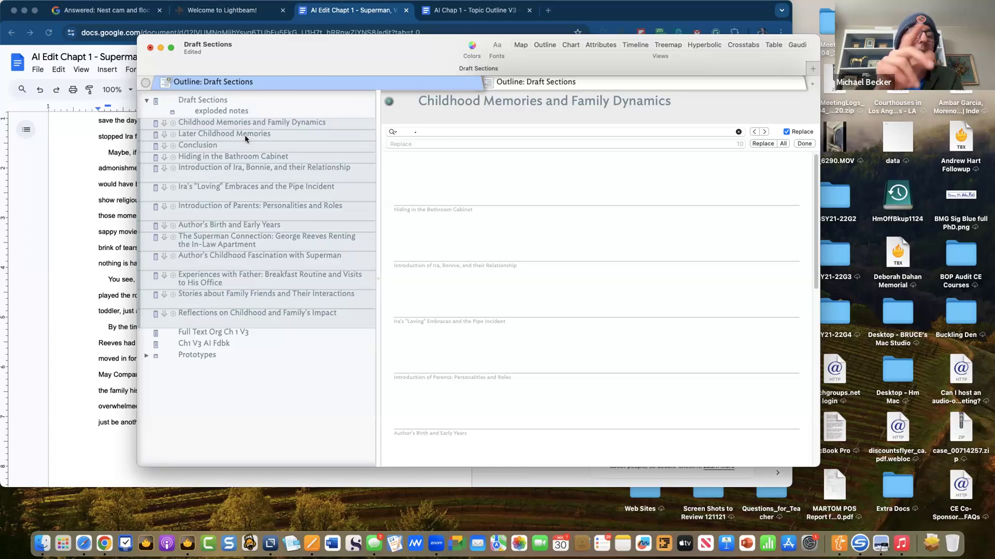
key("Tab")
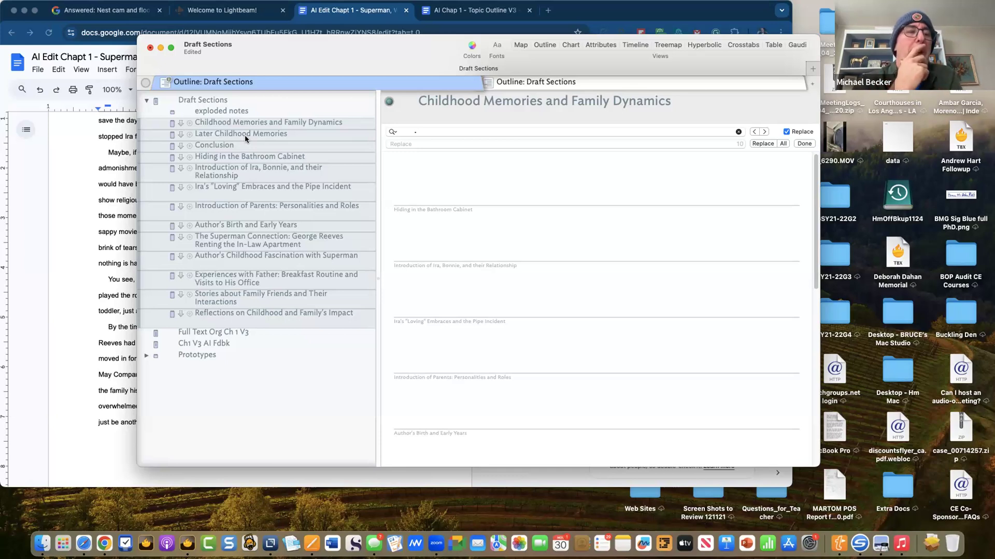
key("super+z")
key("super+z")
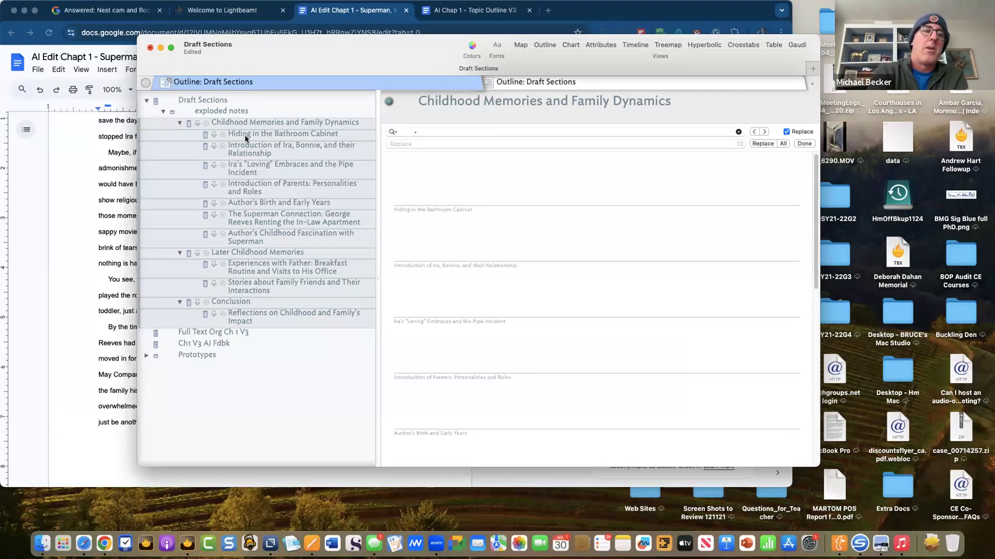
- Collapse the three section groups, undo a trial move, and open Childhood Memories and Family Dynamics
left_click(178, 123)
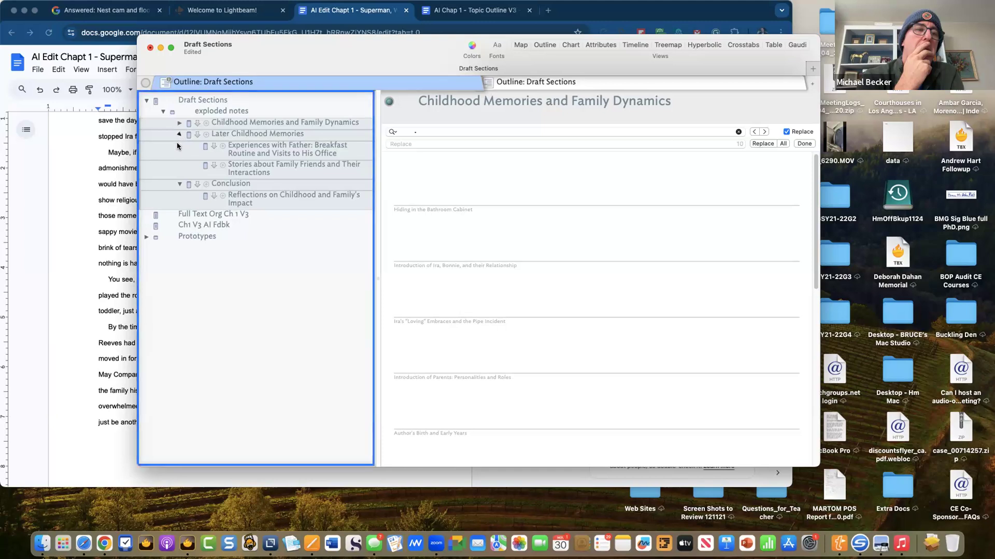
left_click(180, 135)
left_click(180, 146)
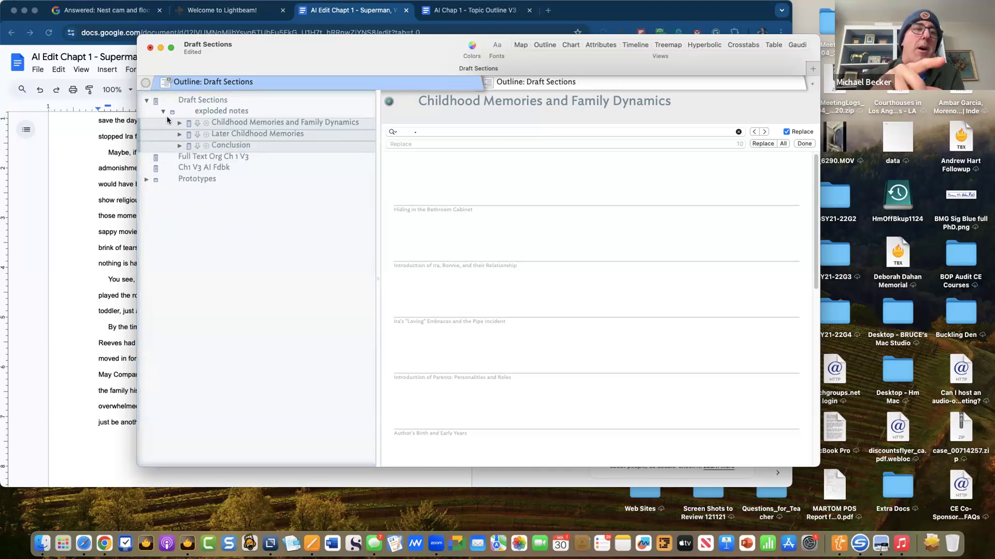
left_click_drag(256, 125, 249, 104)
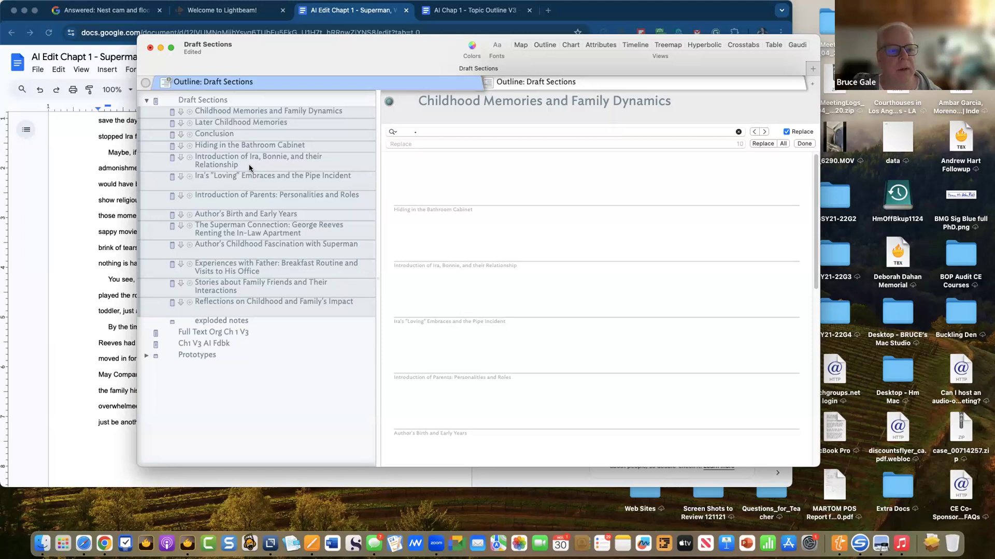
key("super+z")
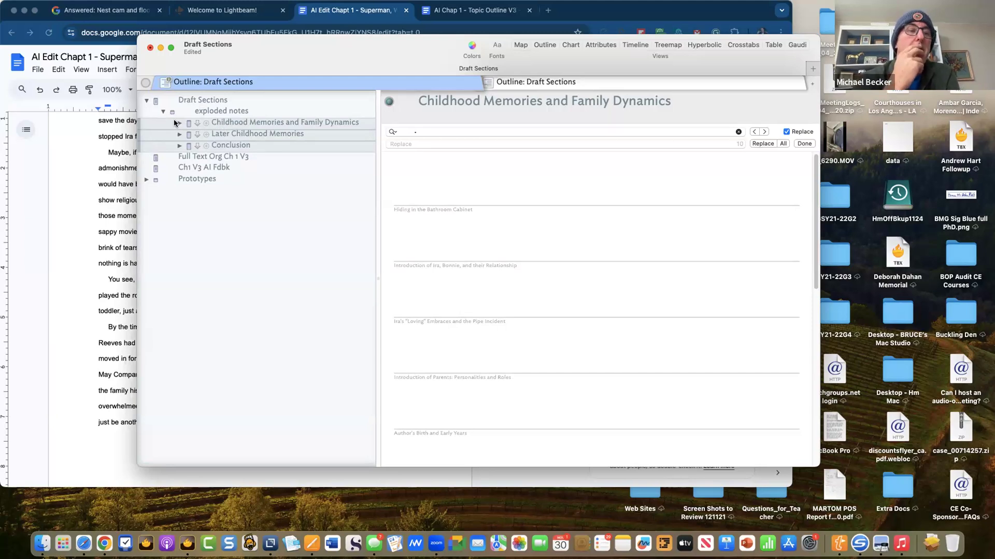
left_click(232, 177)
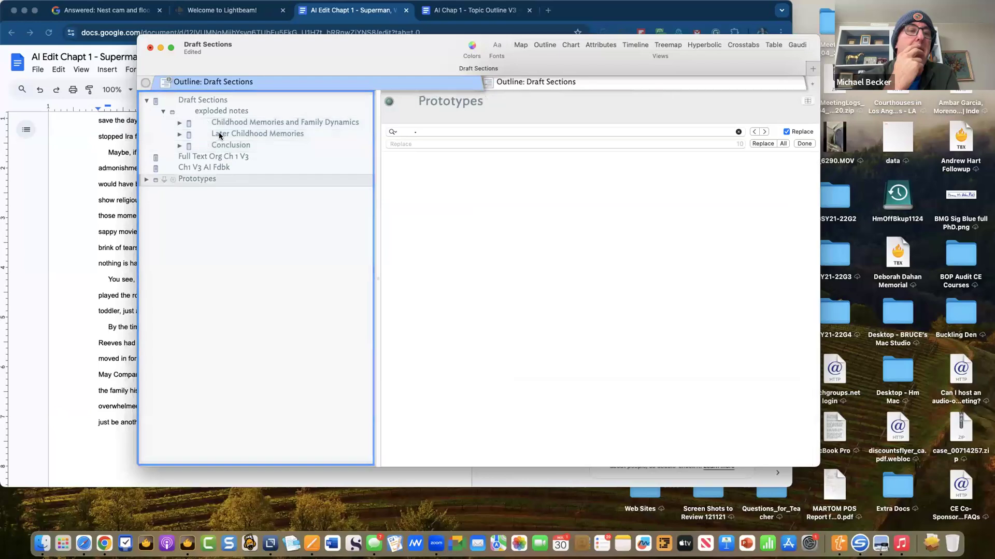
left_click(226, 123)
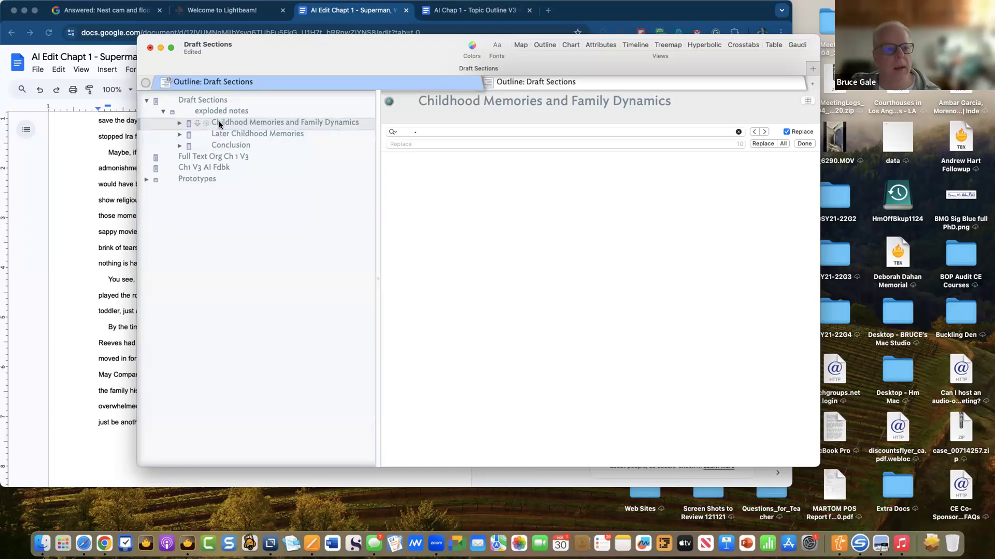
- Move Childhood Memories and Family Dynamics up so it sits inside Draft Sections
left_click_drag(219, 124, 209, 102)
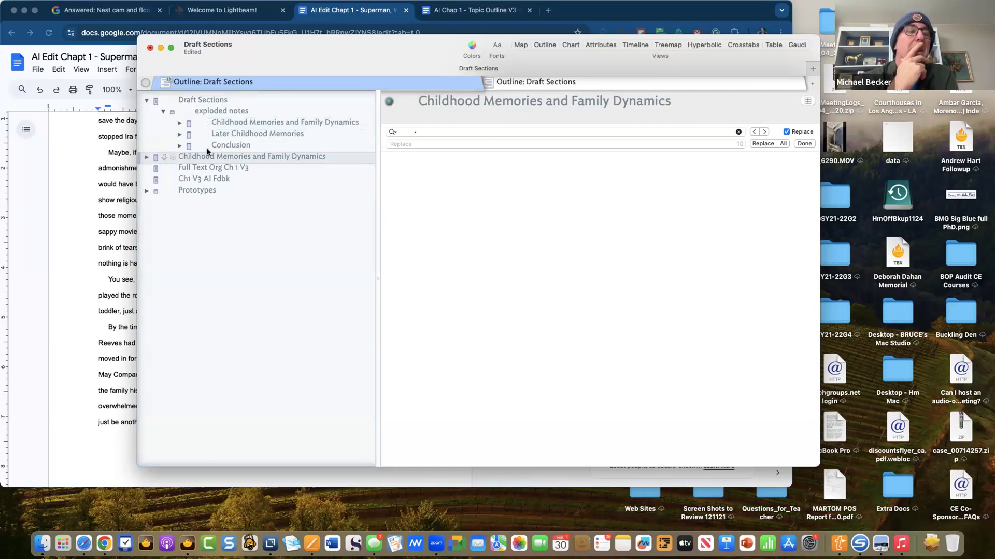
left_click_drag(206, 155, 206, 103)
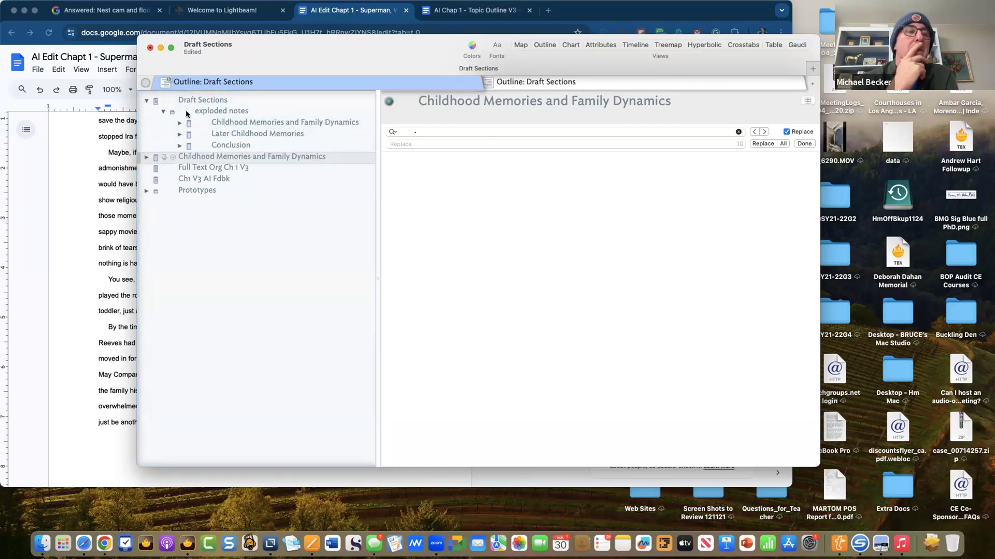
left_click(145, 158)
left_click(145, 157)
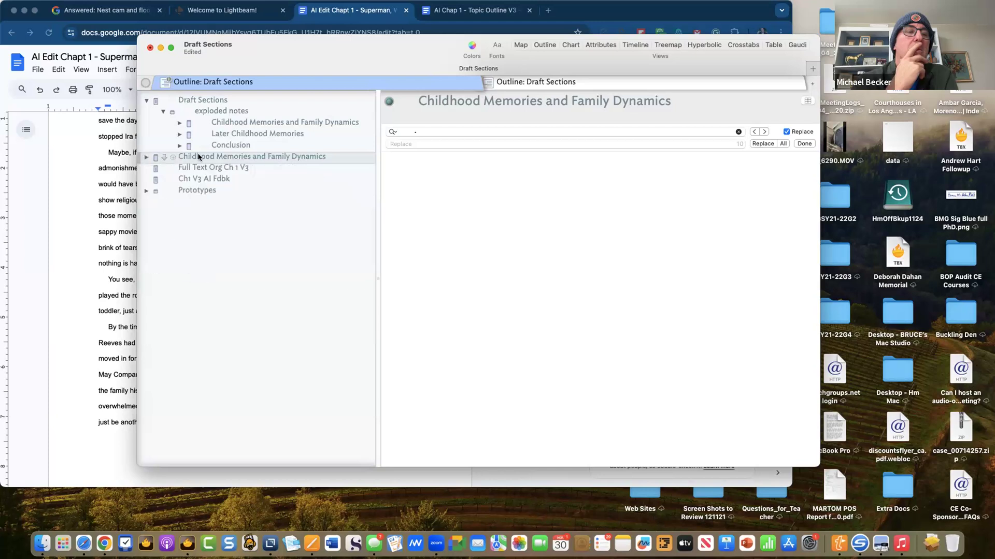
left_click_drag(201, 155, 195, 106)
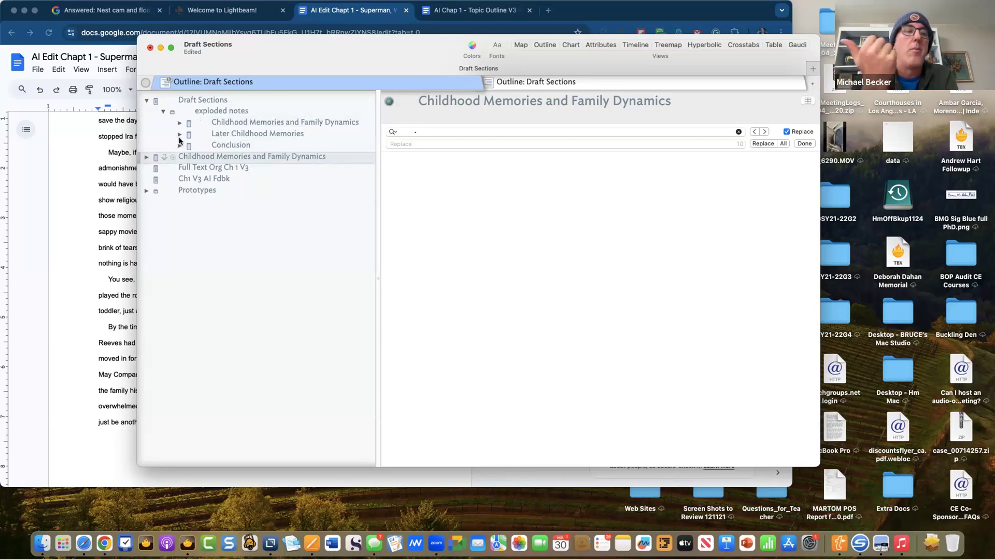
left_click_drag(189, 160, 232, 113)
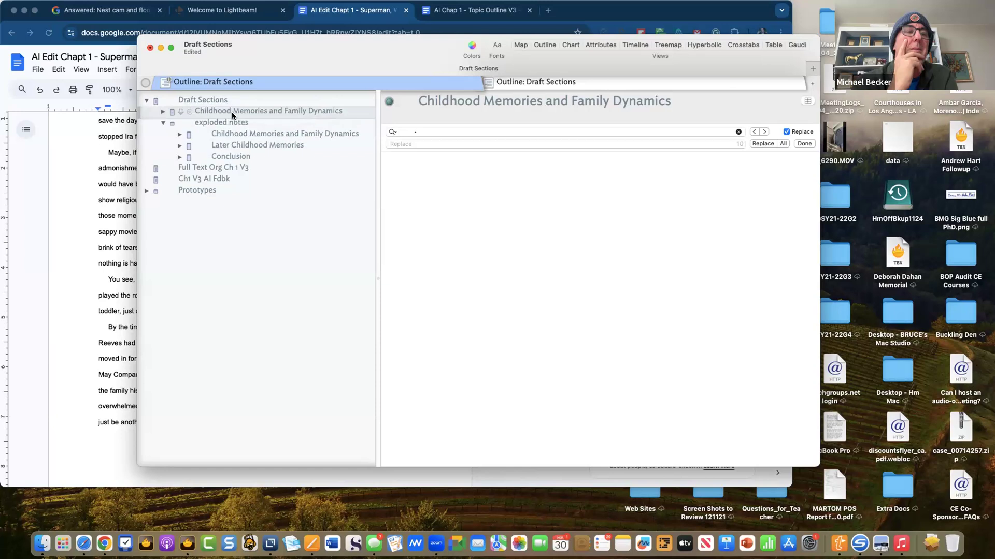
- Move Later Childhood Memories and Conclusion up under Draft Sections as siblings, then select leftover exploded notes
left_click(223, 147)
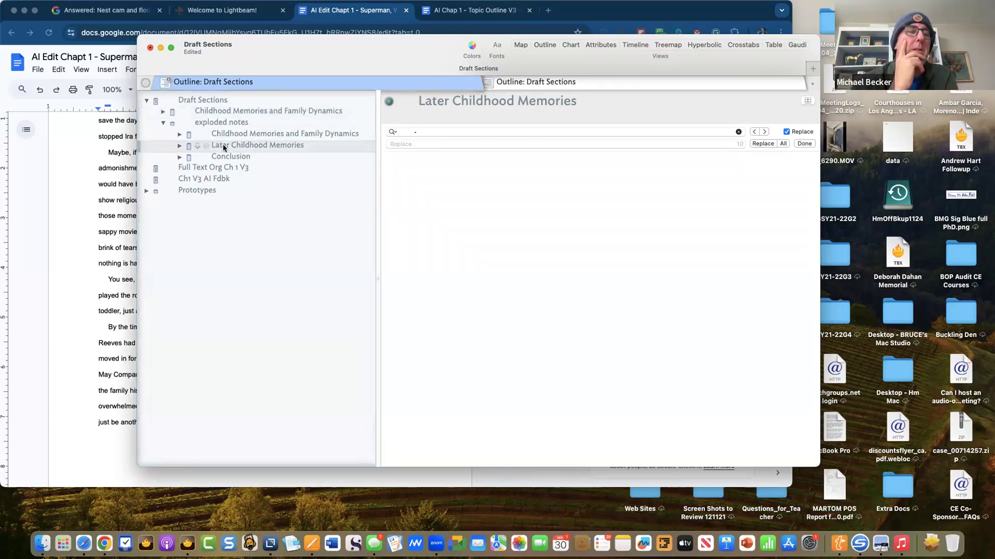
left_click_drag(223, 147, 231, 116)
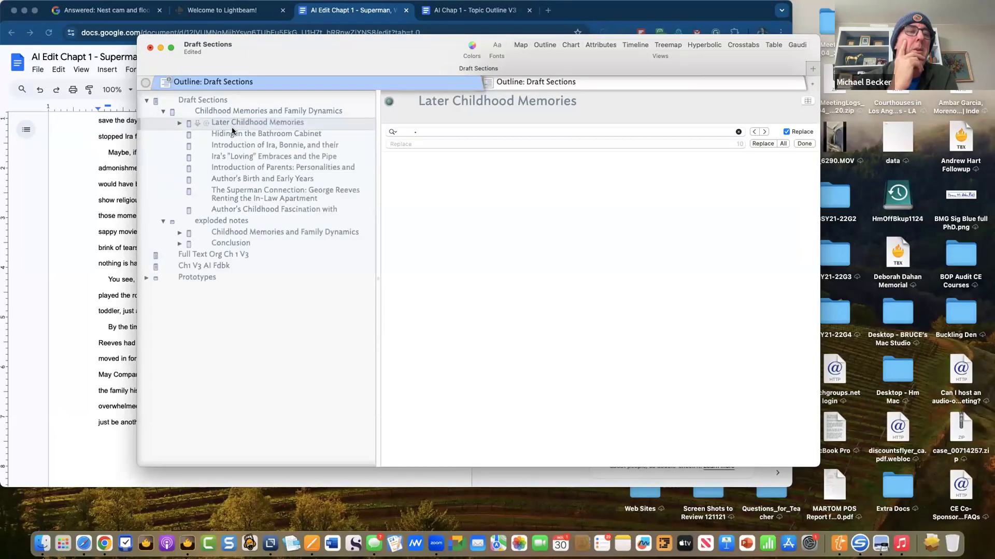
key("shift+Tab")
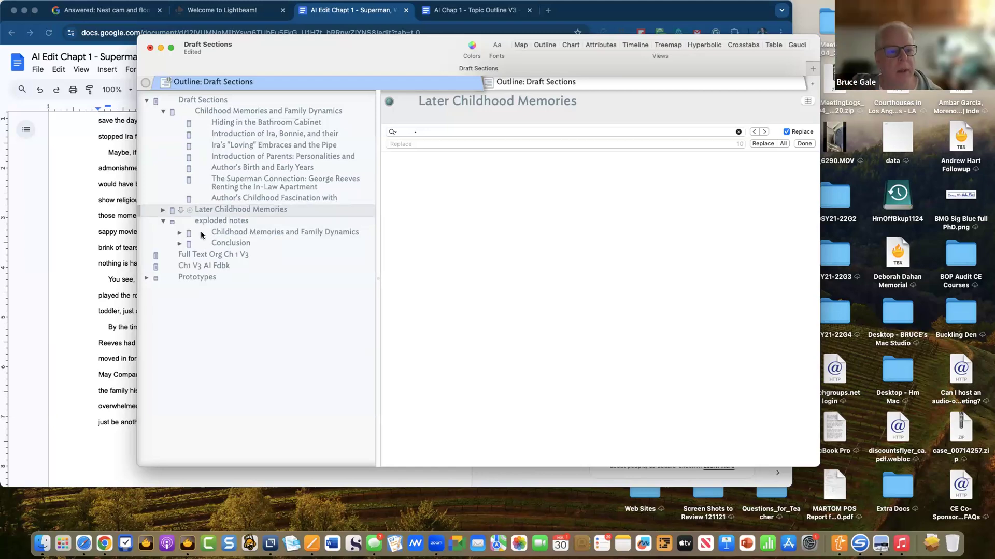
left_click_drag(231, 238, 231, 220)
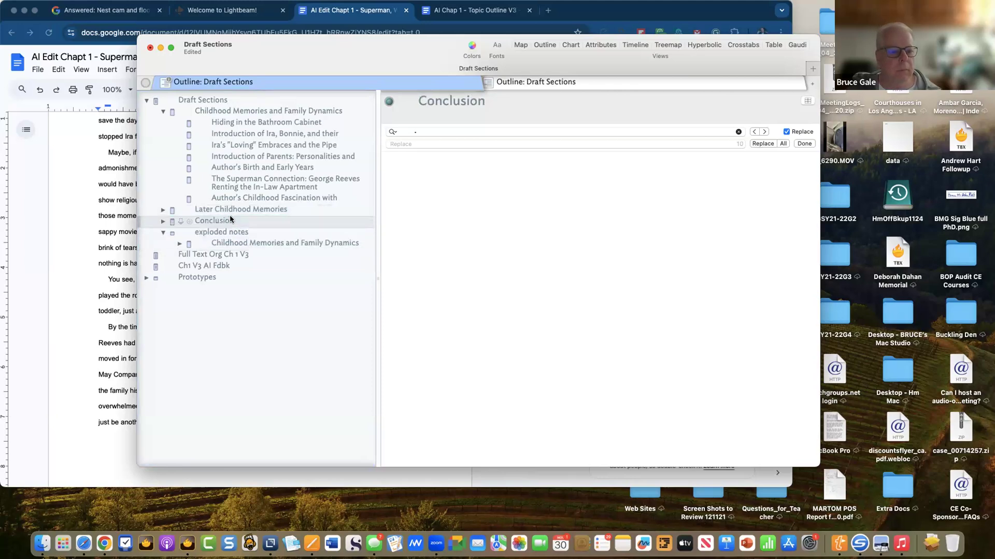
left_click(162, 222)
left_click(161, 222)
left_click(206, 231)
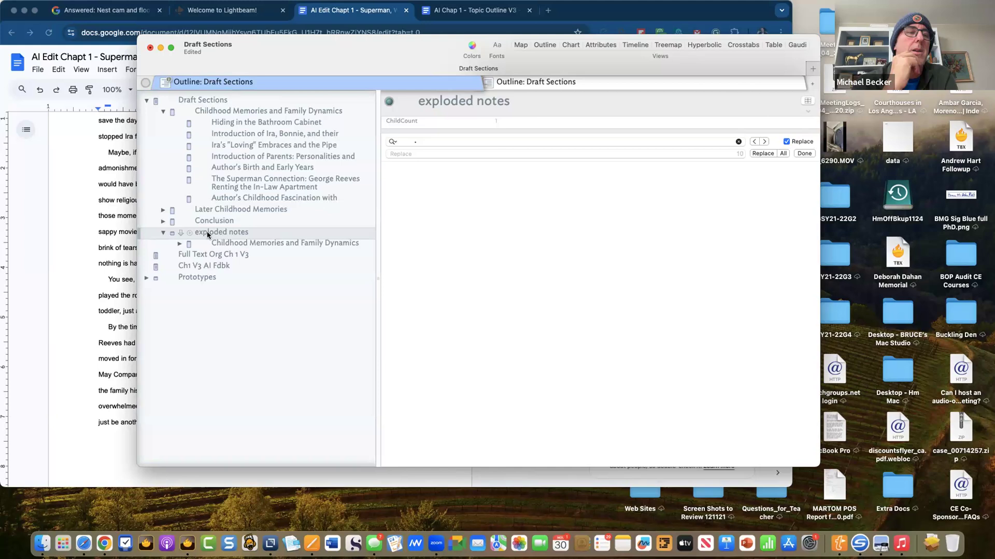
- Delete exploded notes, expand Later Childhood Memories and Conclusion, and open Full Text Org Ch 1 V3
key("Delete")
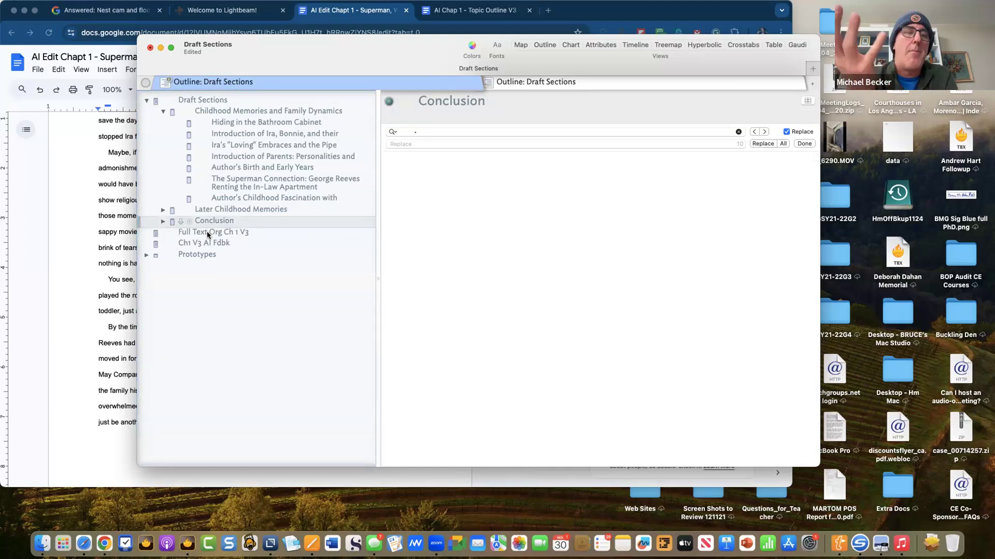
left_click(263, 254)
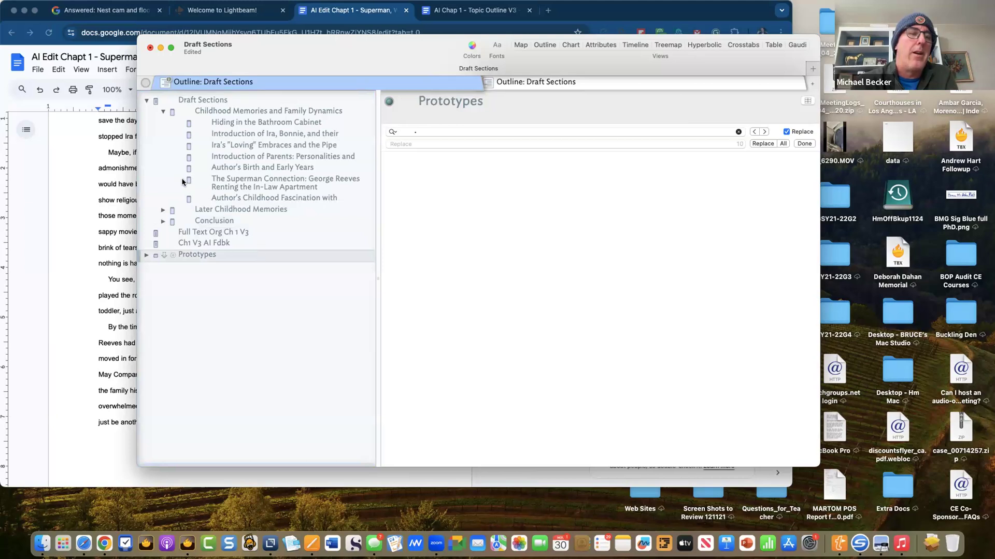
left_click(163, 212)
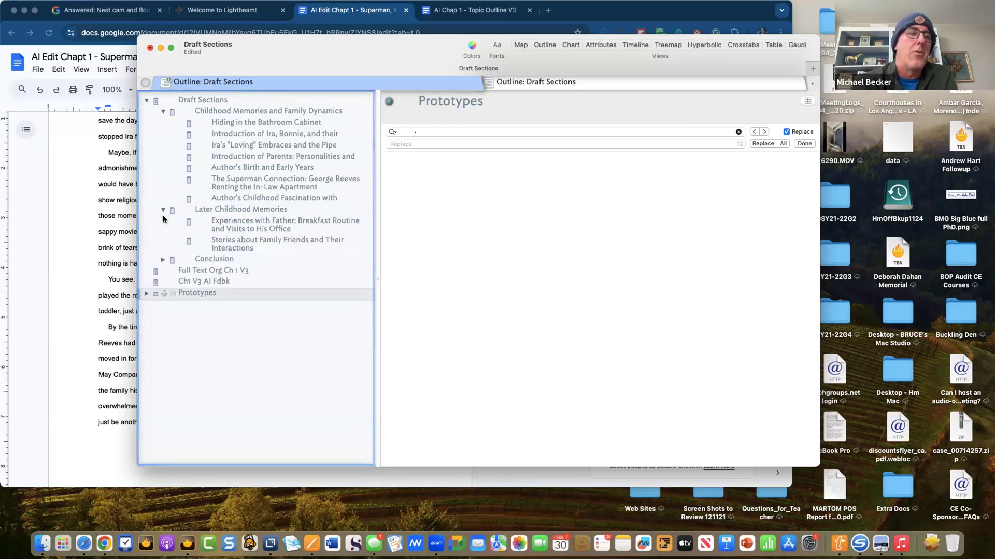
left_click(164, 259)
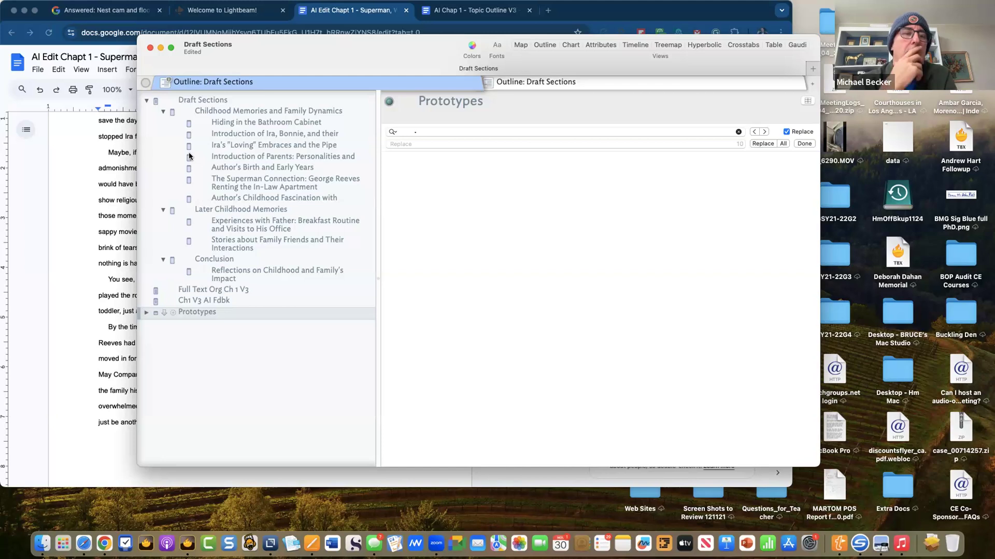
left_click(199, 292)
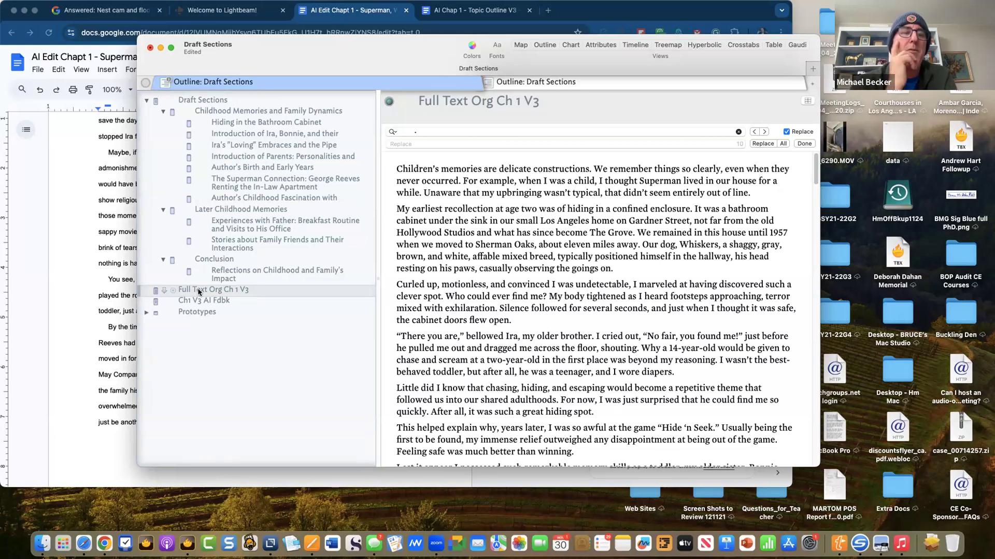
- Try turning the first paragraph into a note and deleting it, undoing both changes
triple_click(501, 189)
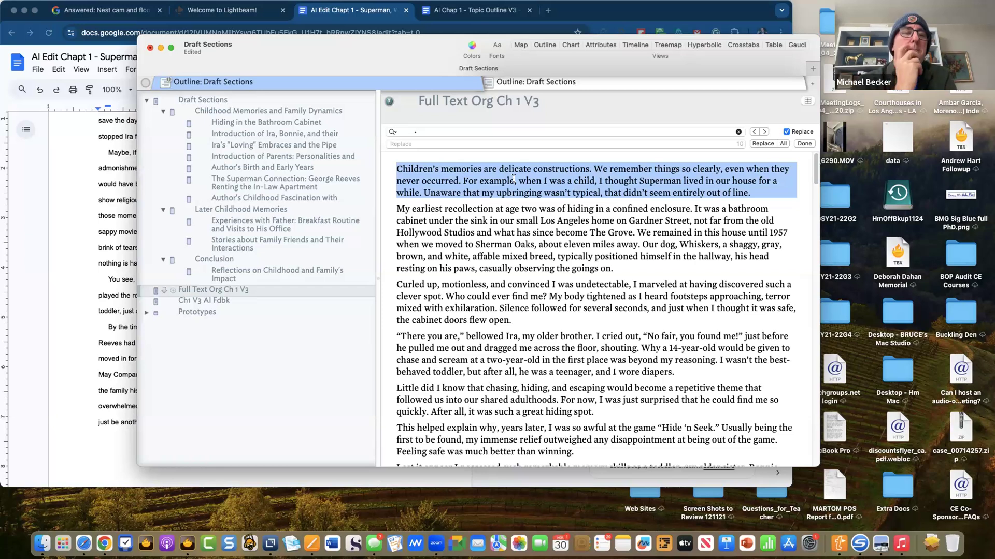
left_click_drag(429, 172, 301, 115)
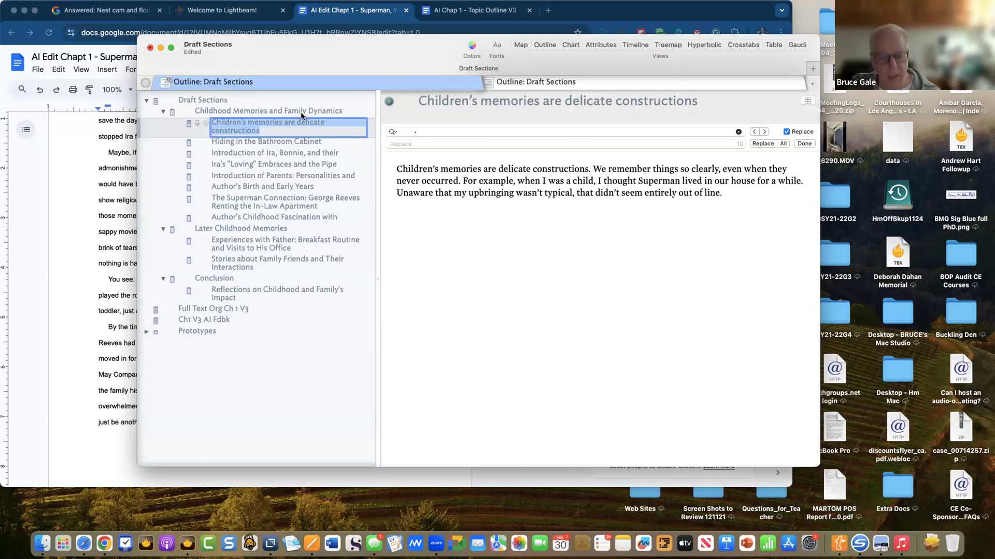
key("super+z")
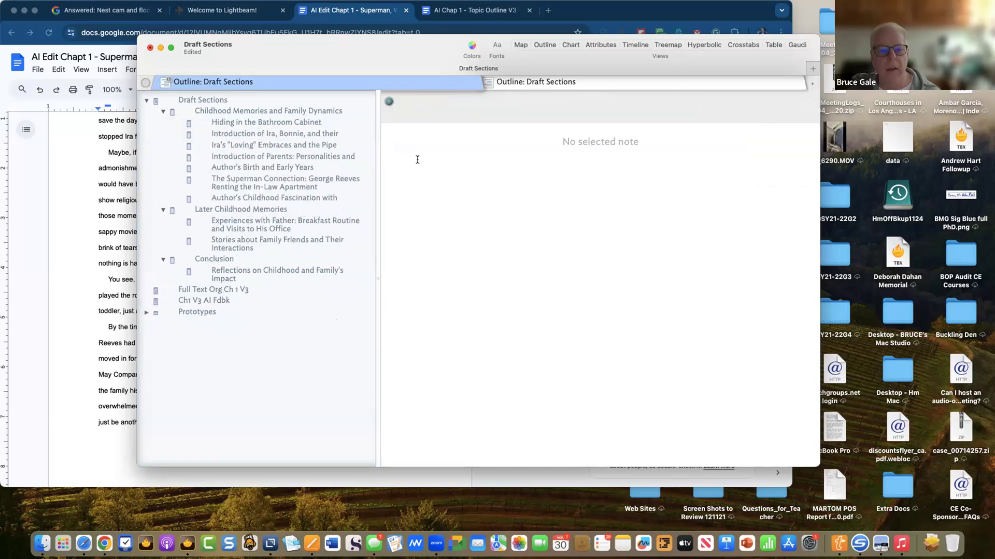
left_click(221, 289)
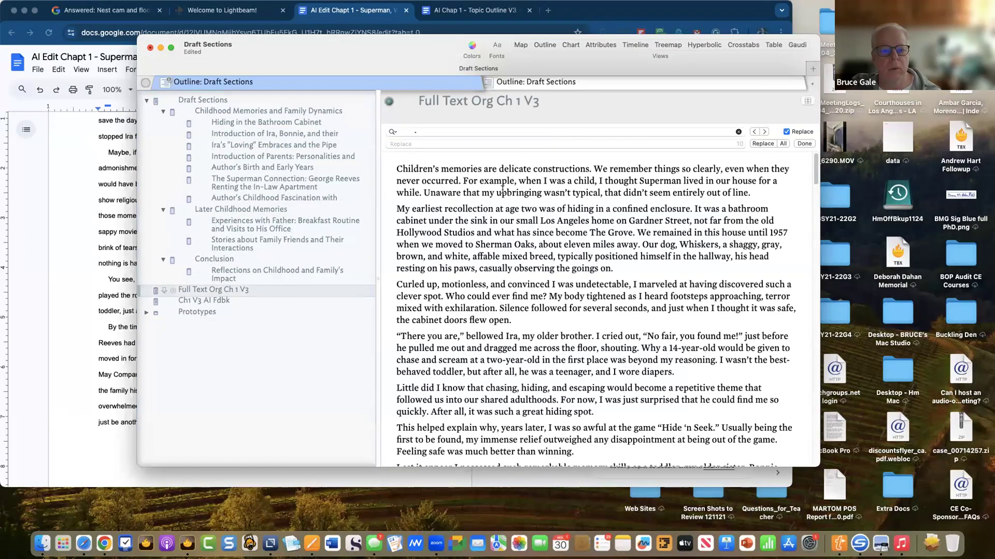
triple_click(502, 189)
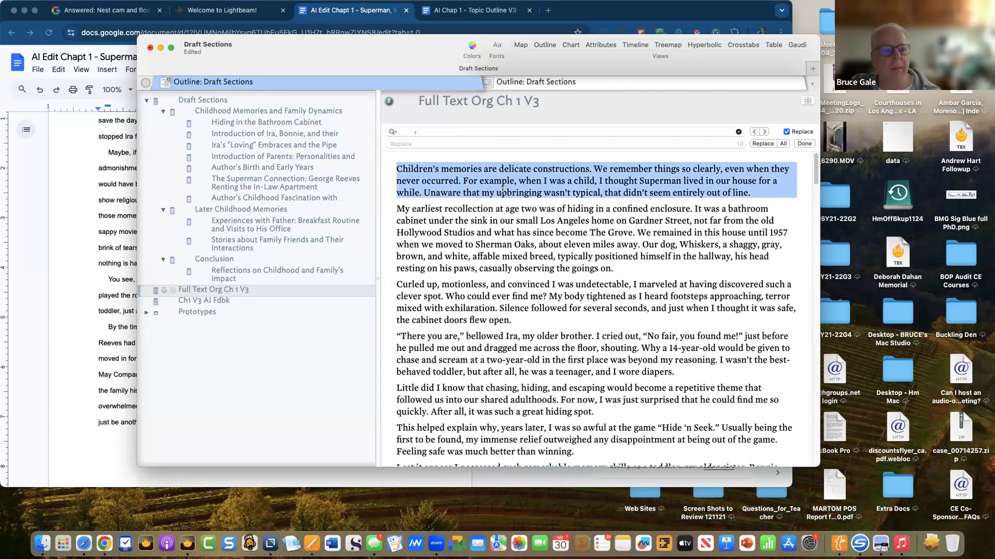
key("BackSpace")
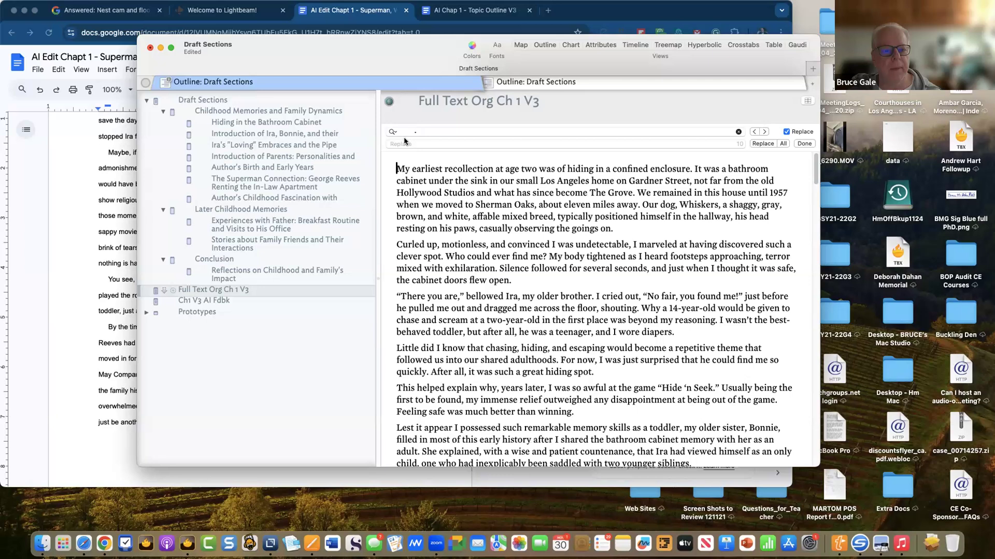
left_click(313, 112)
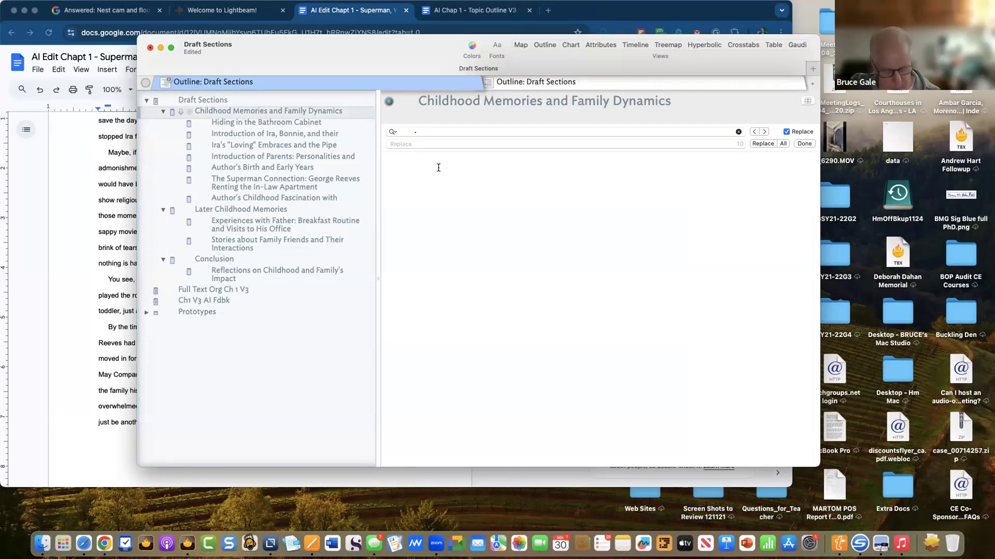
key("super+z")
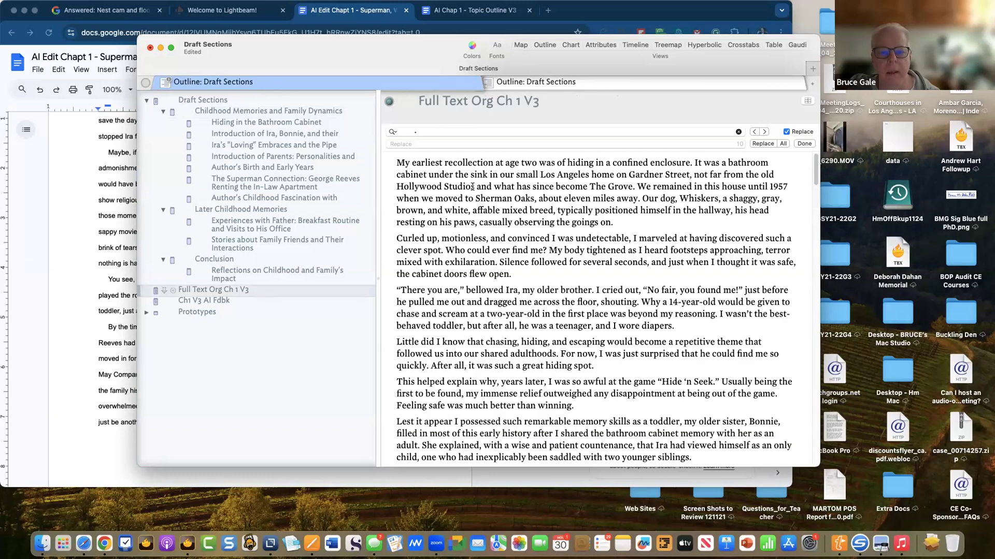
key("super+z")
- Drag the first paragraph onto Childhood Memories and Family Dynamics and open that note, title unchanged
left_click_drag(472, 186, 301, 115)
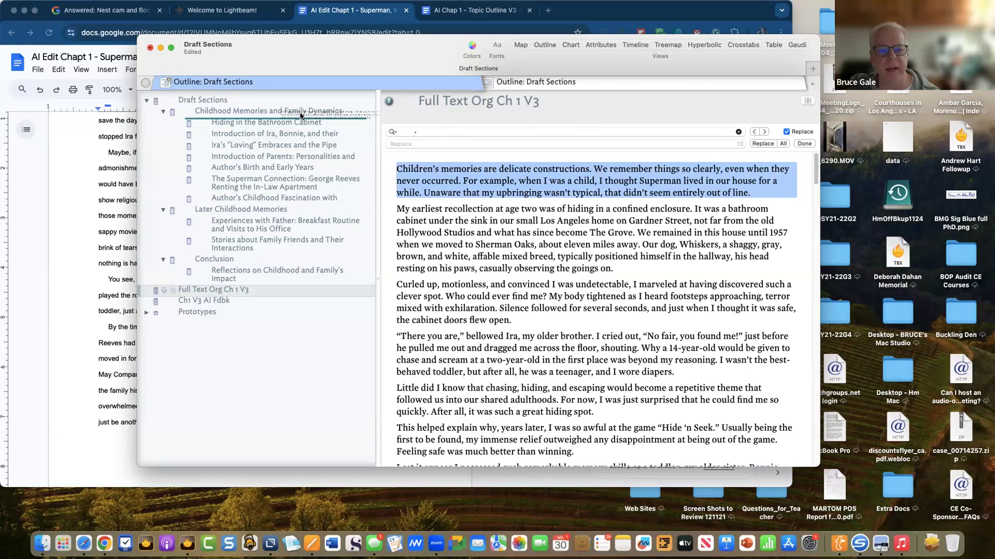
left_click_drag(301, 115, 301, 115)
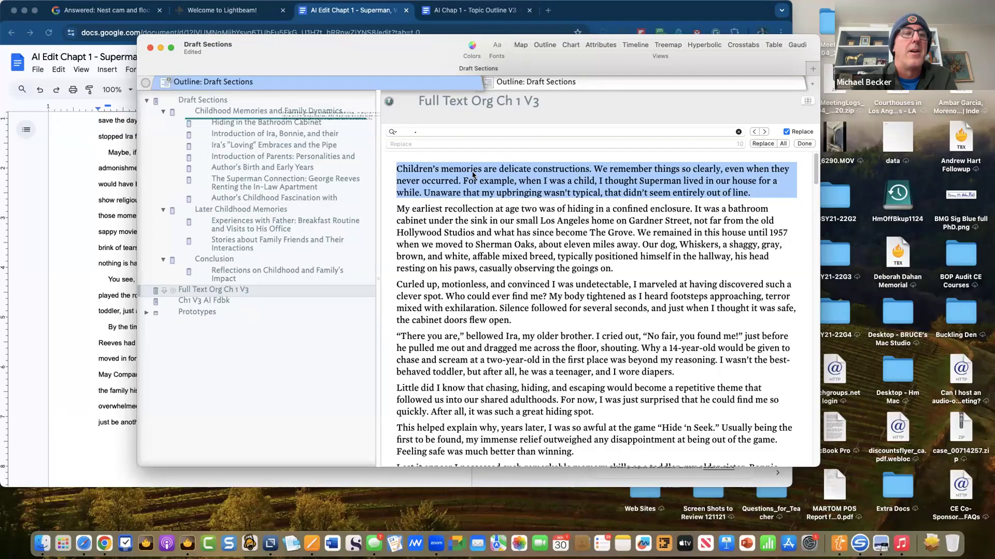
left_click(349, 110)
left_click(342, 112)
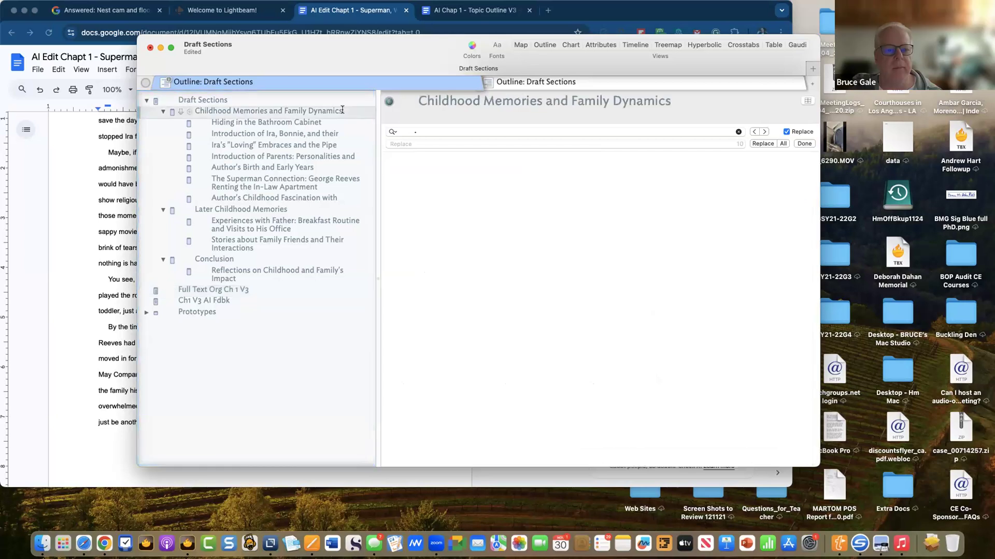
key("Return")
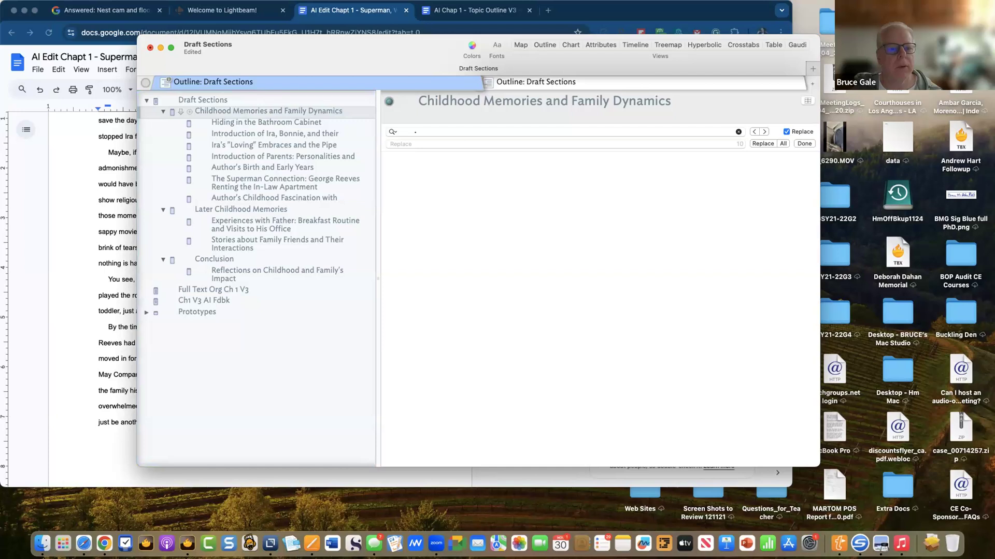
- Add a sibling note named Intro after the section, then undo it
key("Return")
type("Intro")
key("super+z")
key("super+z")
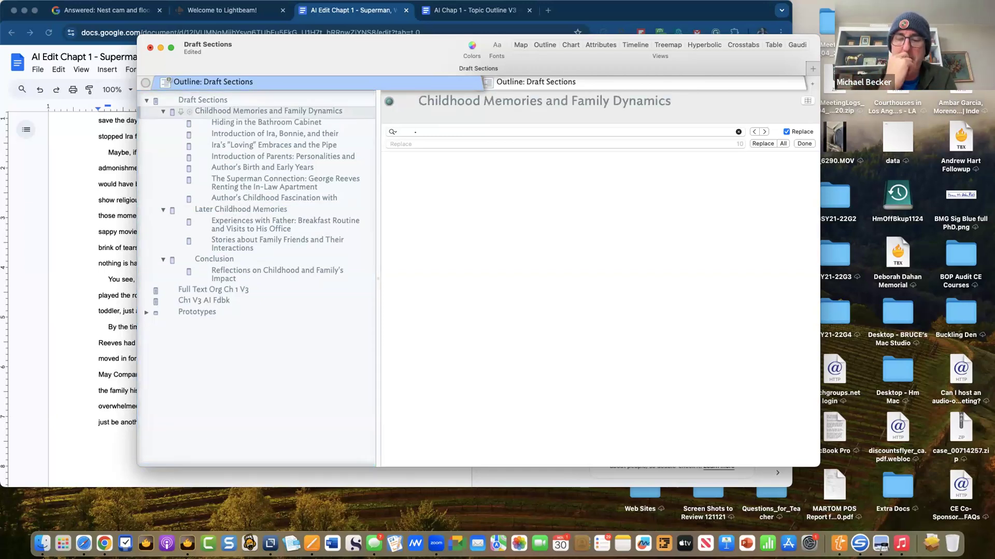
- Discard a stray sibling note, then add Intro as the first child of Childhood Memories and Family Dynamics
key("Return")
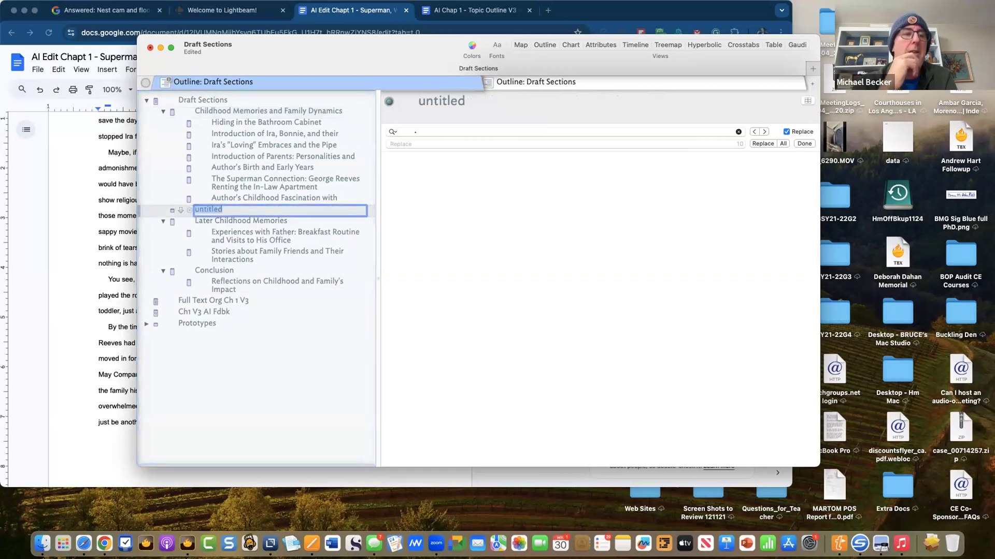
key("super+z")
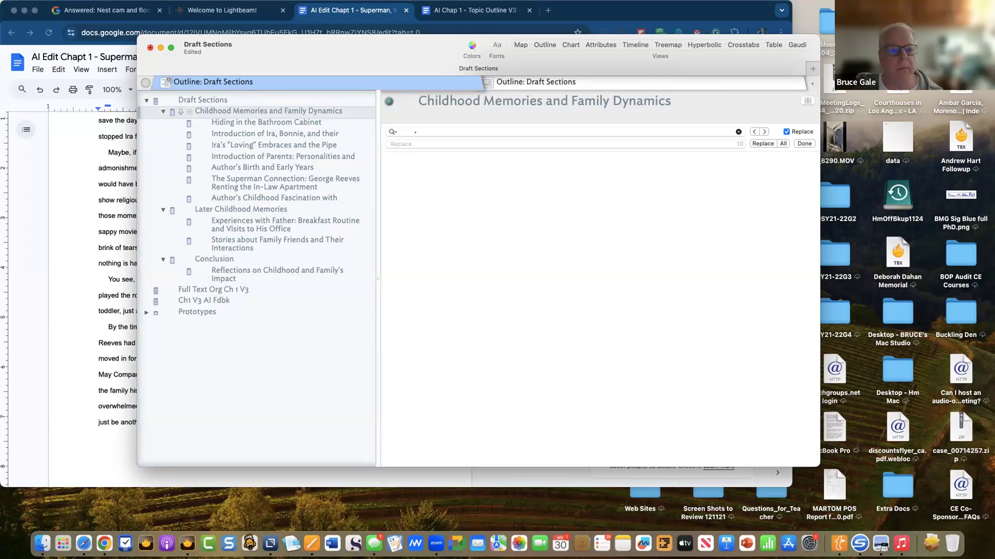
key("shift+Return")
type("Intro")
key("Return")
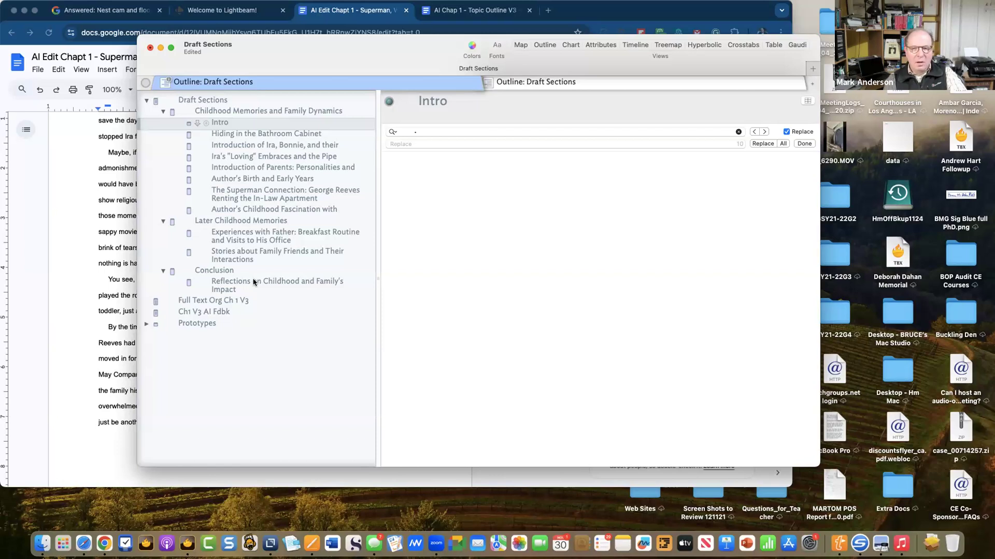
left_click(236, 300)
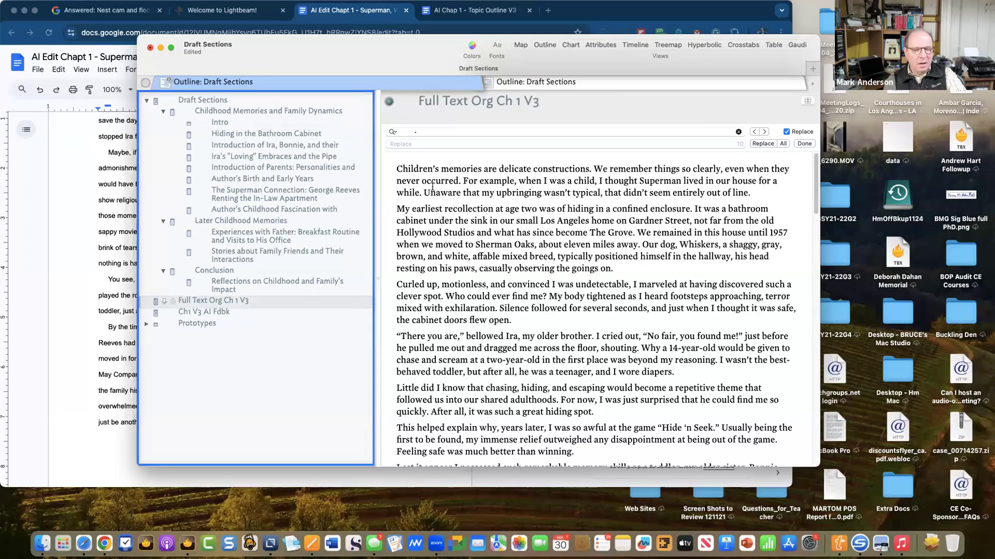
triple_click(476, 175)
left_click_drag(494, 182, 250, 114)
triple_click(501, 190)
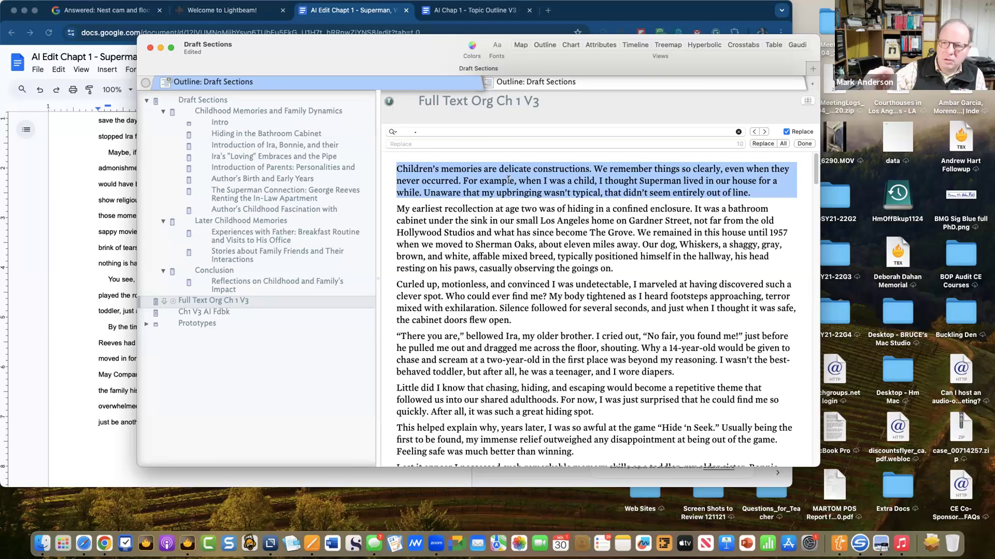
left_click_drag(528, 182, 497, 181)
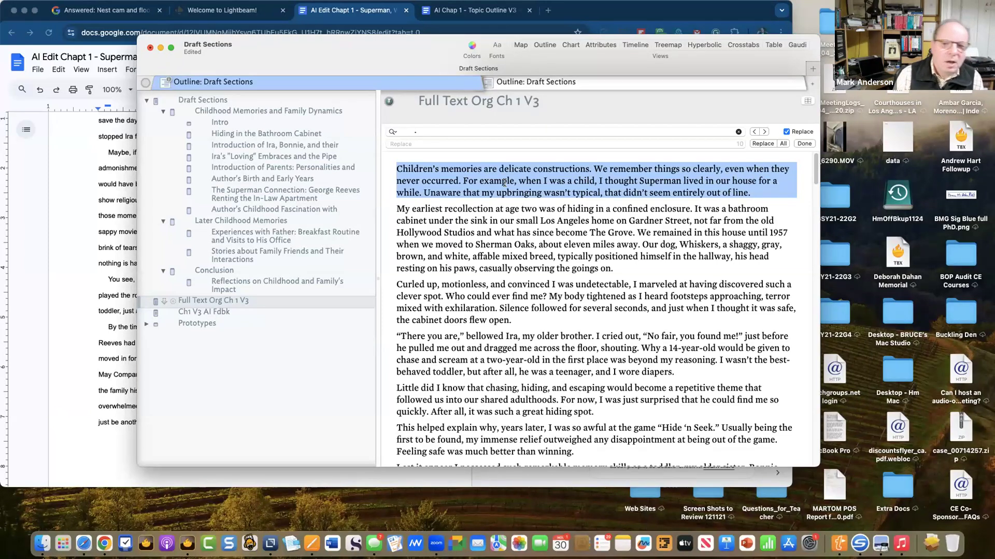
left_click(488, 206)
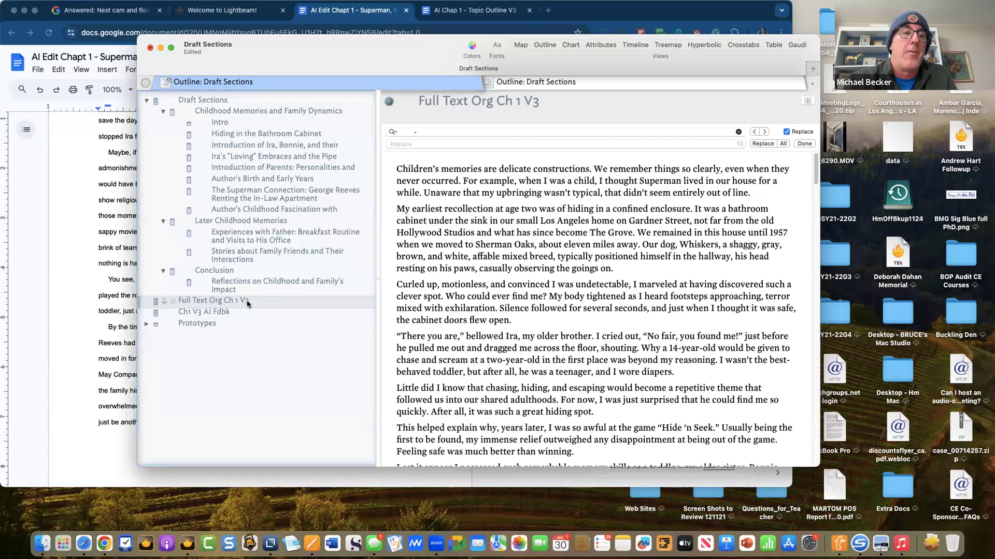
- Explode Full Text Org Ch 1 V3 using Break at paragraphs, then select the new exploded notes container
key("super+e")
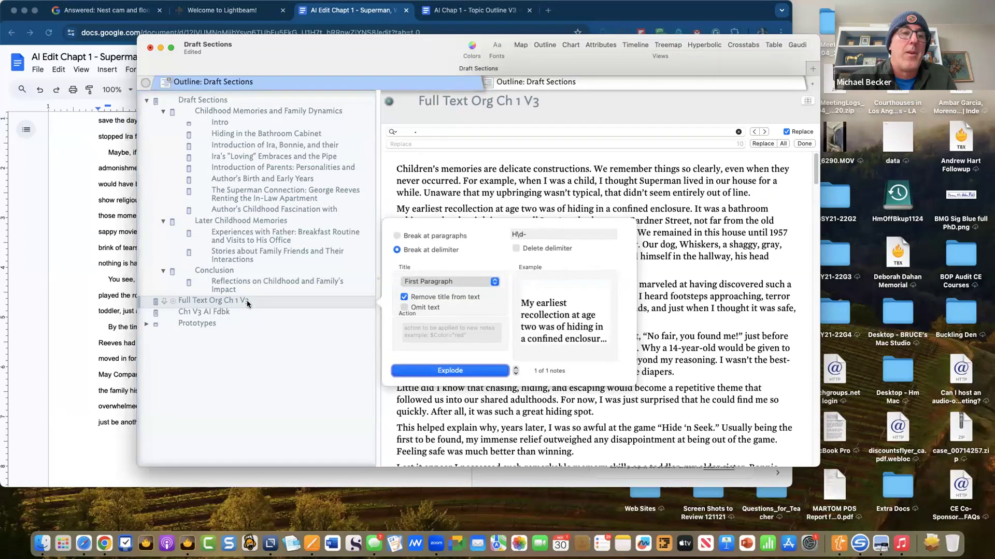
left_click(525, 233)
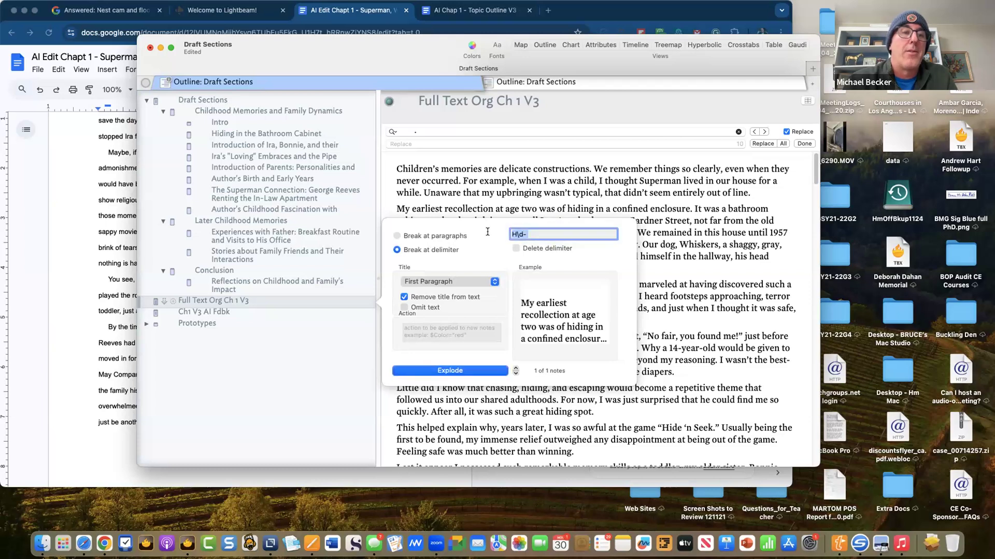
left_click(455, 235)
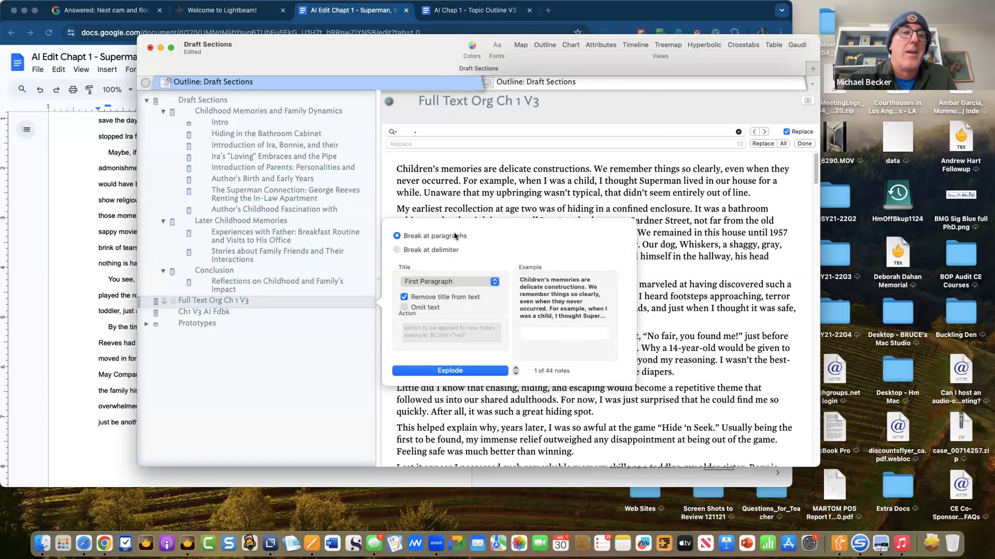
left_click(443, 371)
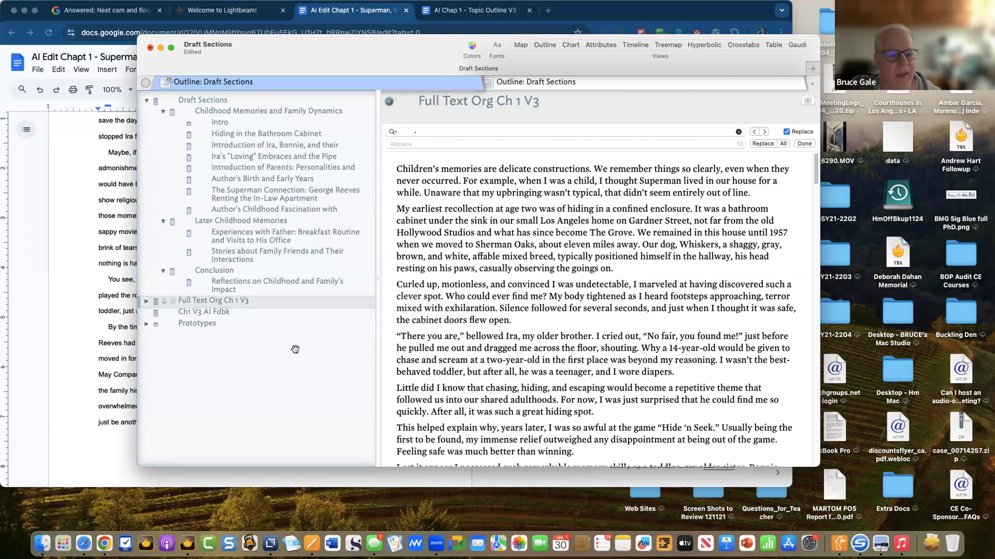
left_click(144, 303)
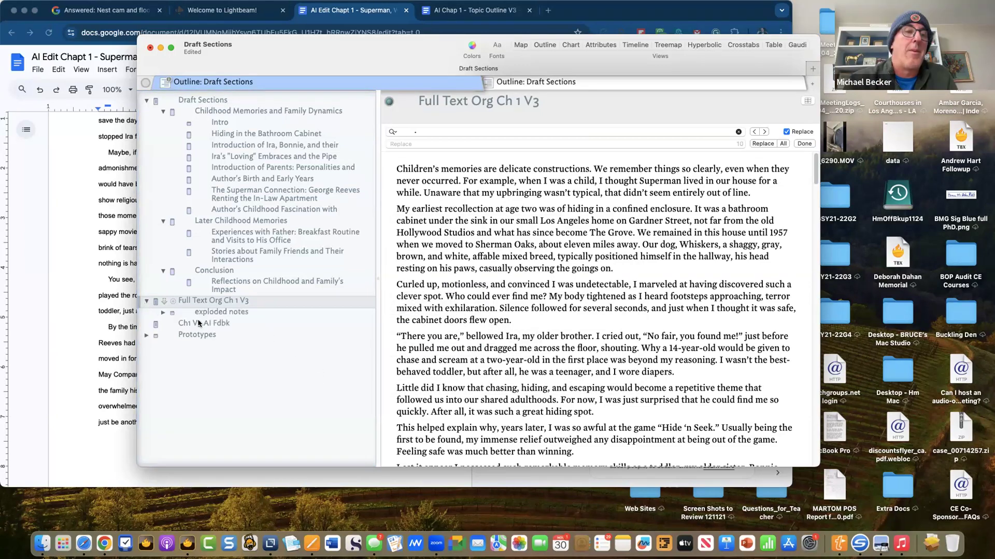
left_click(226, 314)
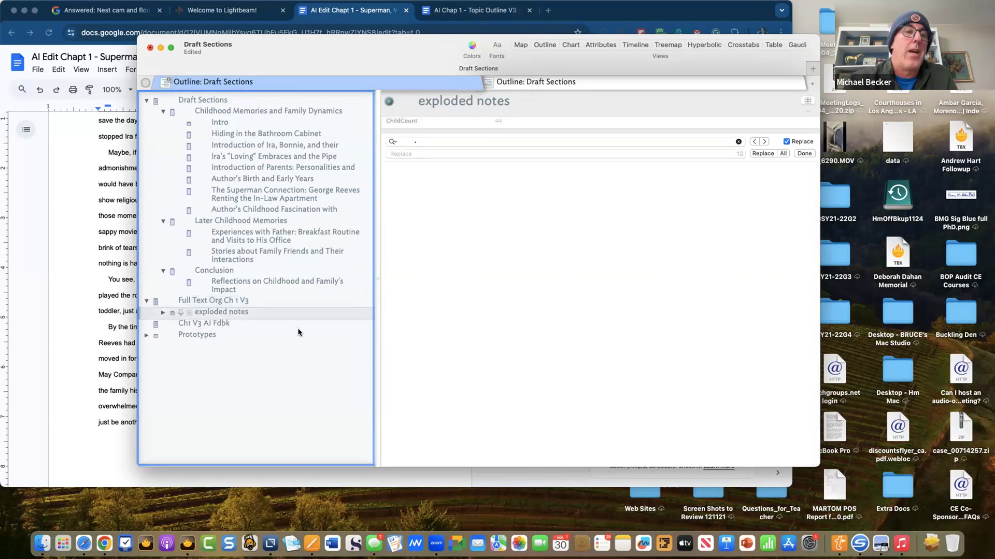
- Expand exploded notes to list its paragraph notes, beginning with 'Children's memories are delicate constructions.'
left_click(162, 313)
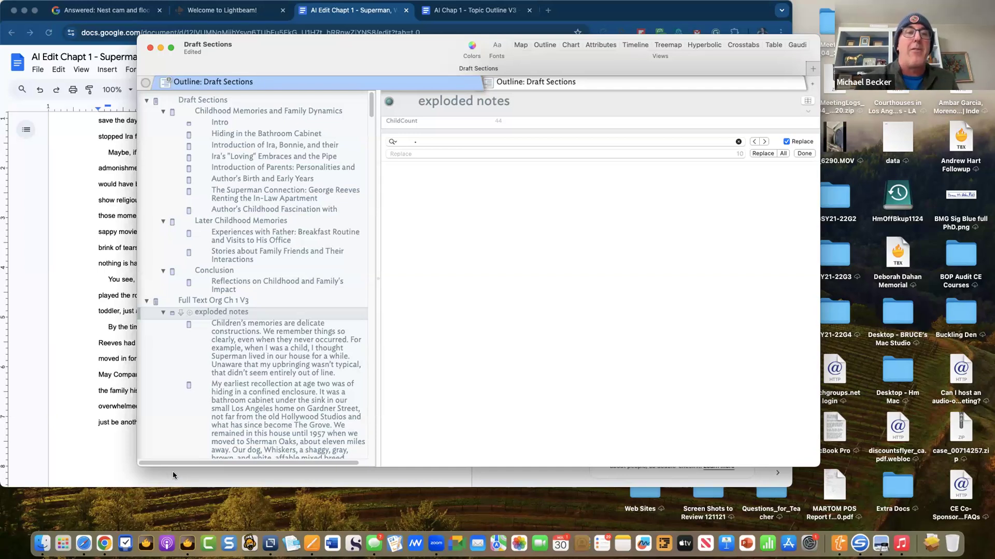
- Drag a link from Hiding in the Bathroom Cabinet onto the 'My earliest recollection' paragraph note
left_click(228, 348)
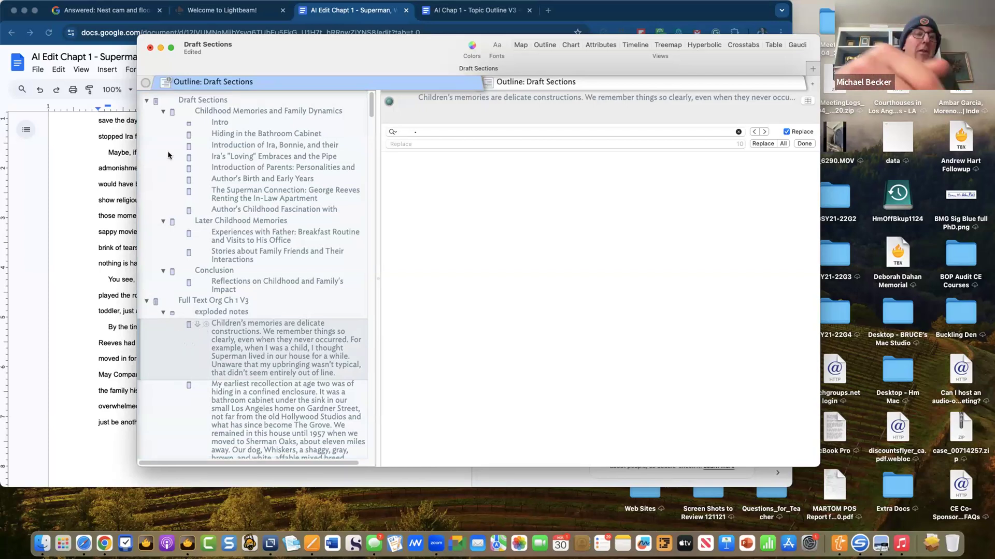
left_click(220, 135)
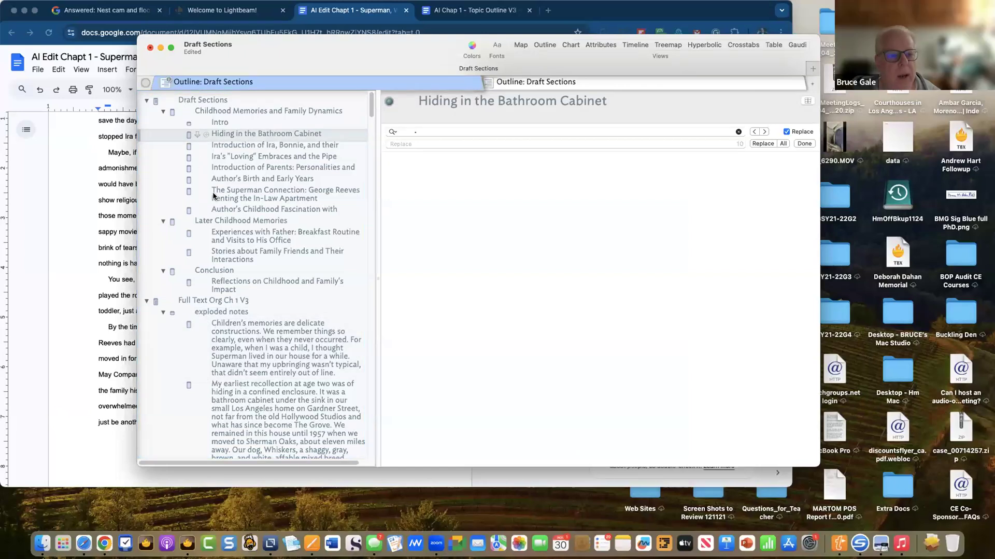
left_click_drag(195, 136, 189, 386)
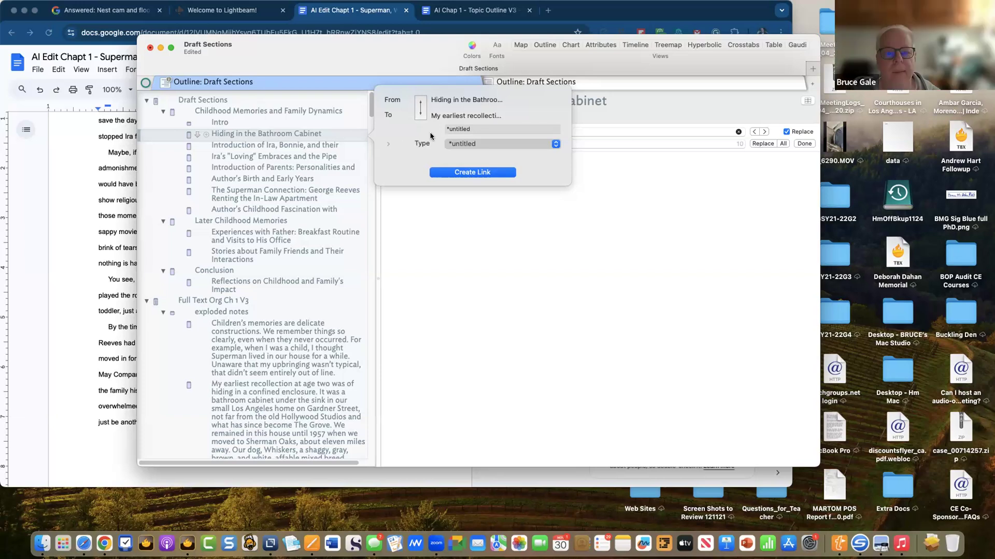
- Name the new link type 'Childhood Memories' and create the link to My earliest recollection
left_click(484, 125)
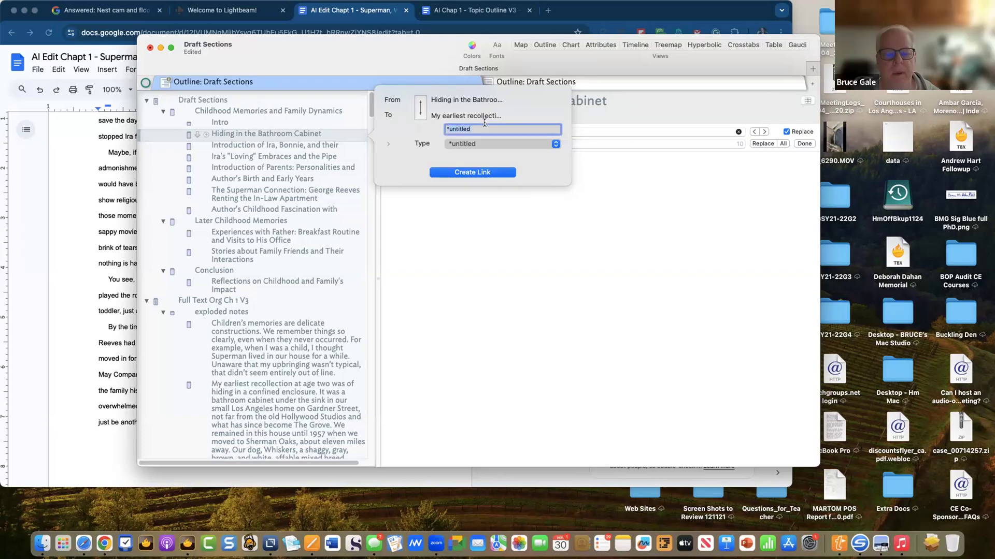
type("Childhood Memories")
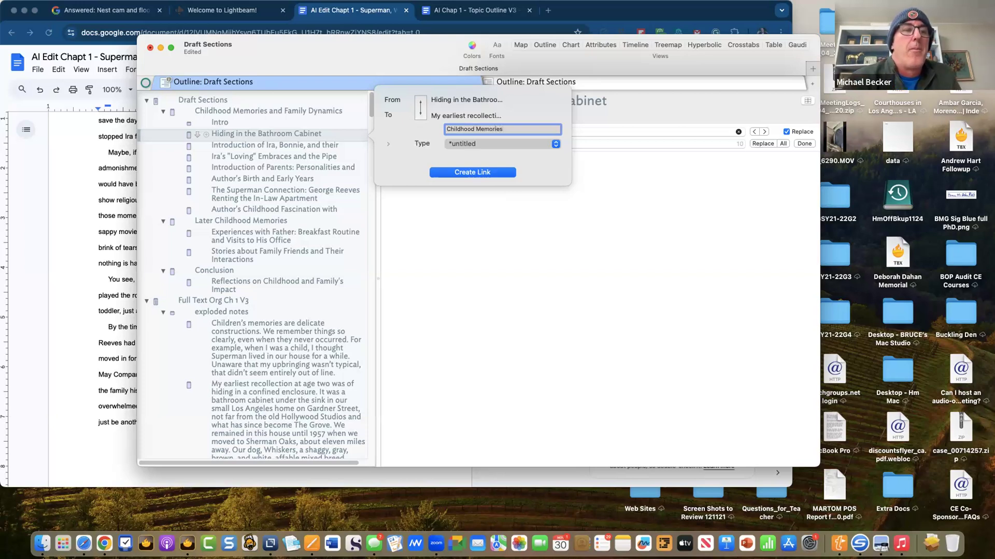
left_click(474, 172)
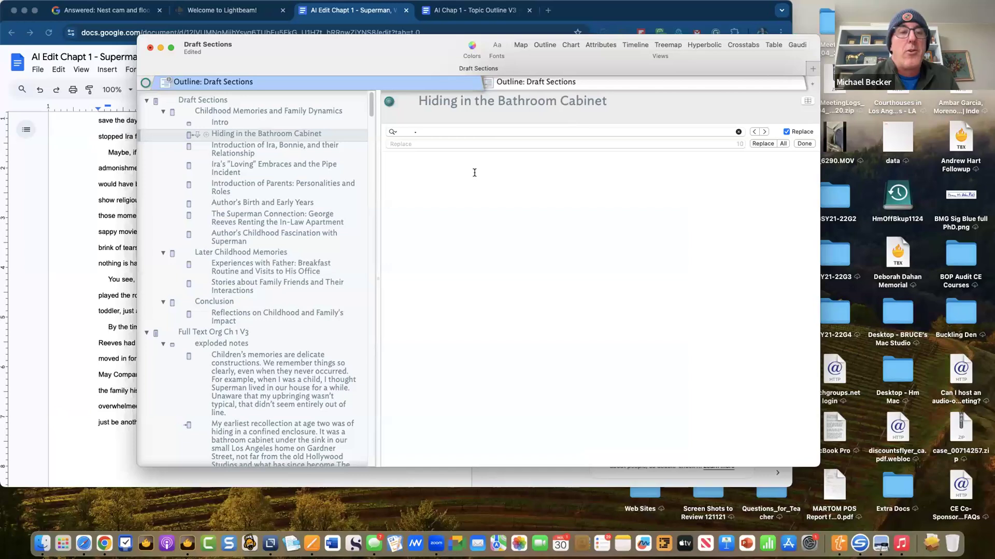
left_click(193, 135)
left_click_drag(193, 135, 202, 135)
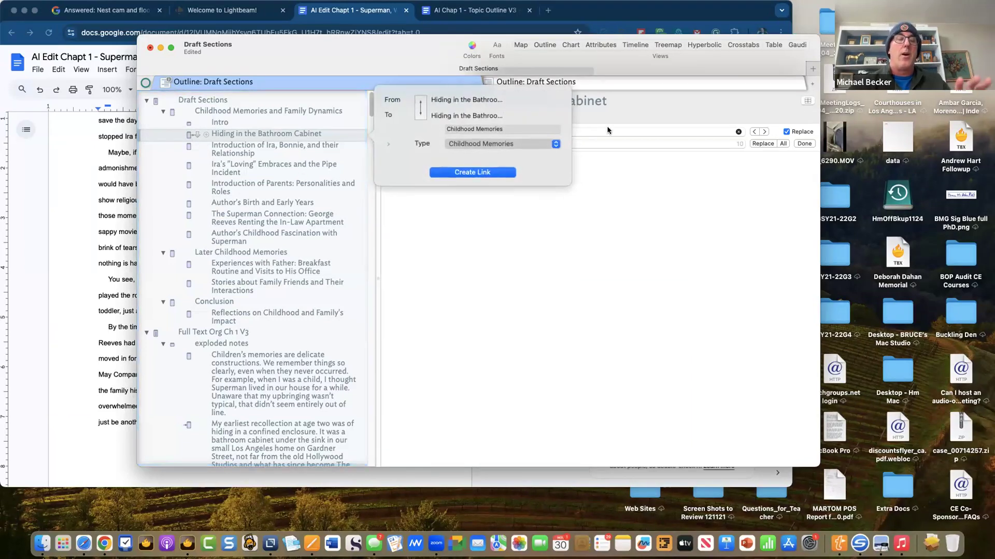
left_click(634, 242)
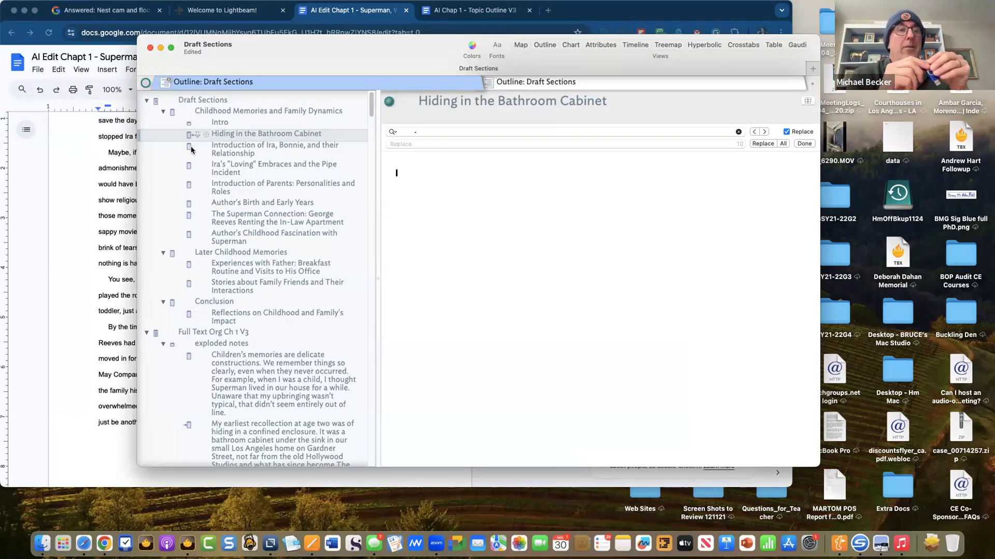
left_click_drag(192, 136, 255, 137)
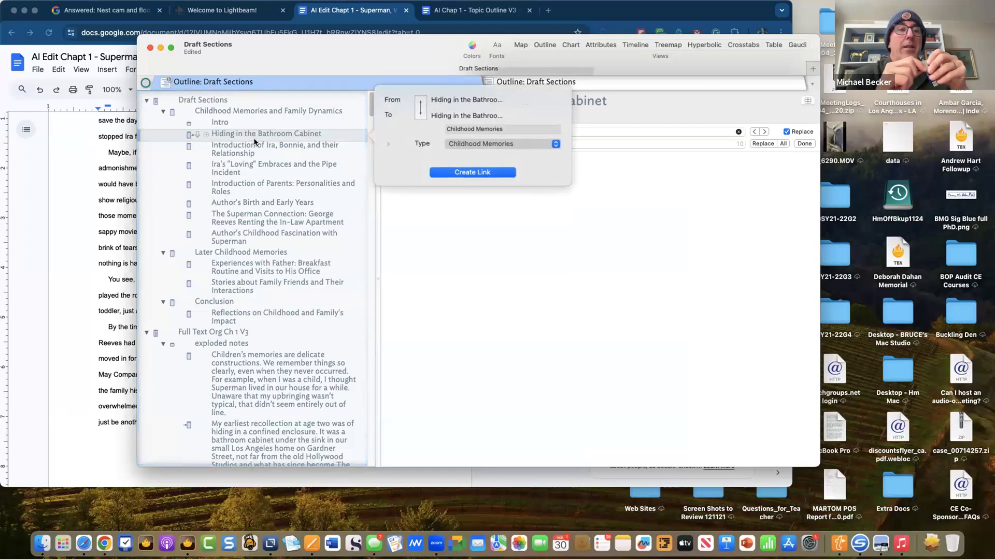
left_click(618, 255)
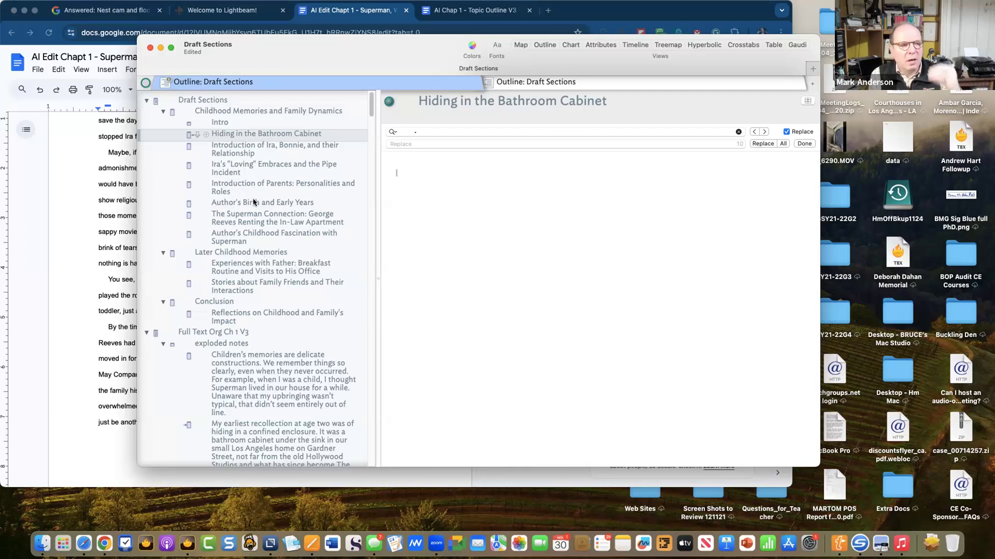
- Look over The Superman Connection note, then open Draft Sections to show its H1/H2 headings
left_click(254, 217)
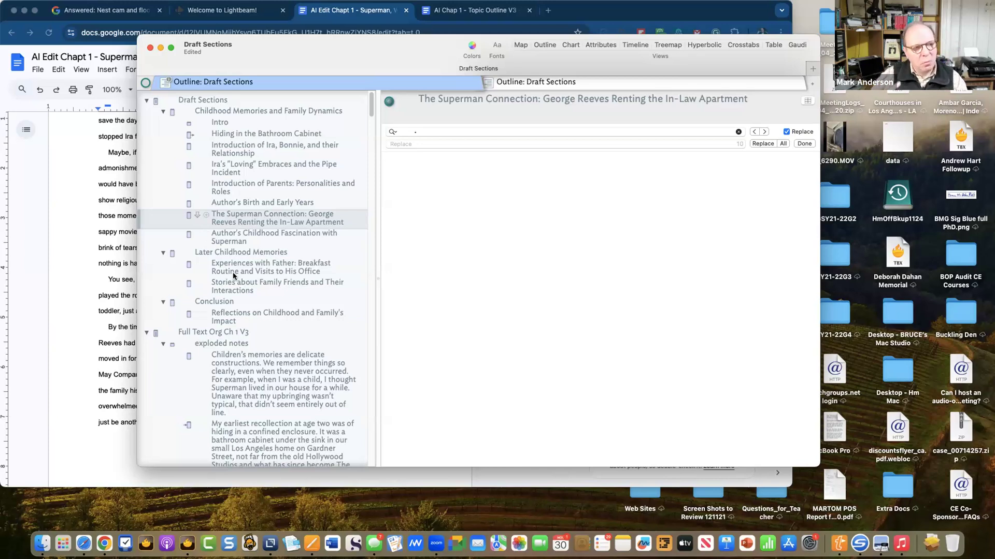
scroll(234, 276, "down", 5)
scroll(233, 276, "down", 10)
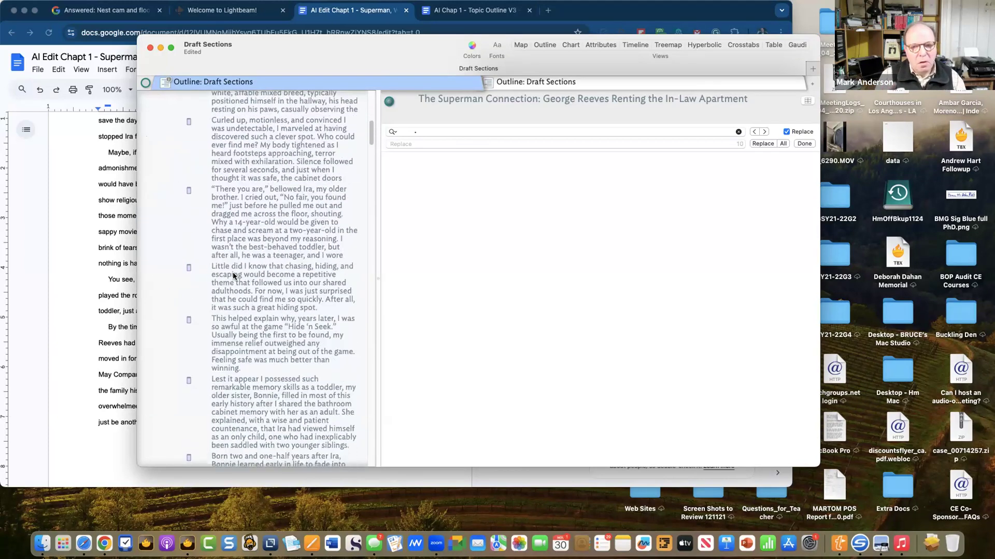
scroll(233, 277, "up", 10)
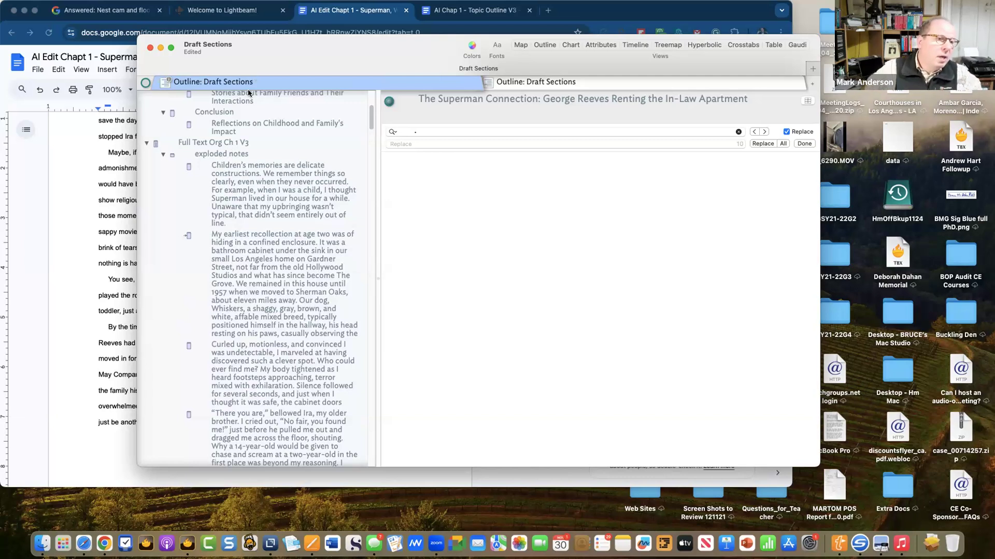
scroll(217, 261, "up", 5)
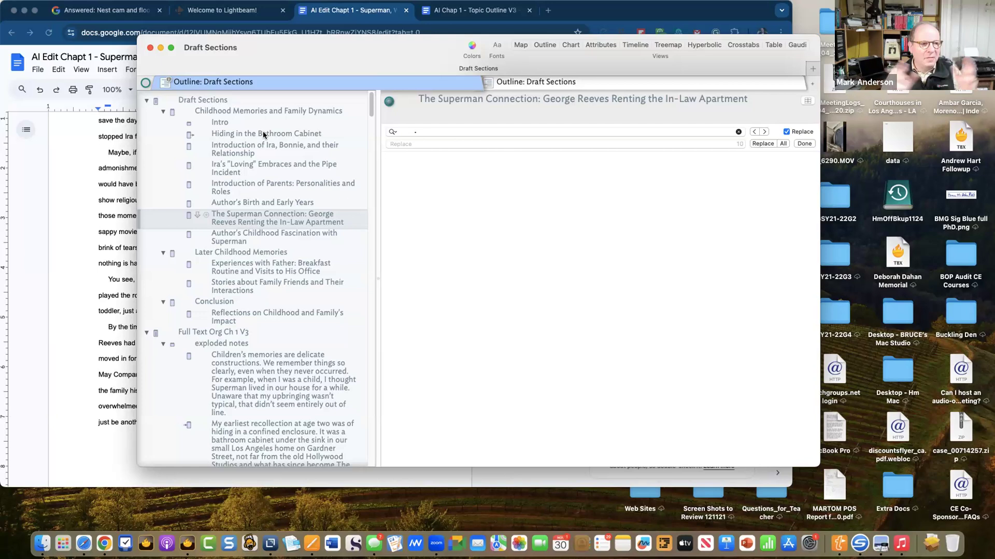
left_click(216, 101)
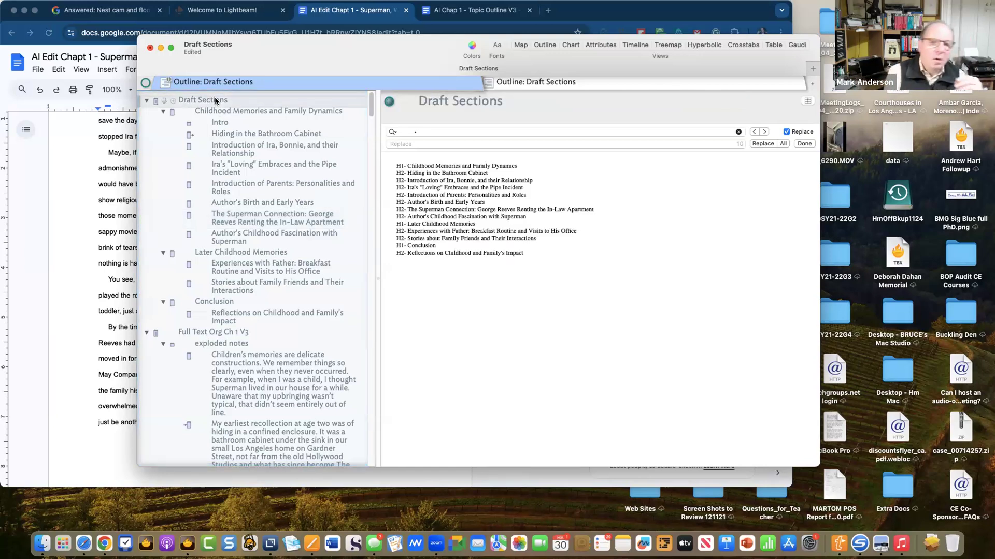
- Add a sibling note named Attributes after Draft Sections
key("Return")
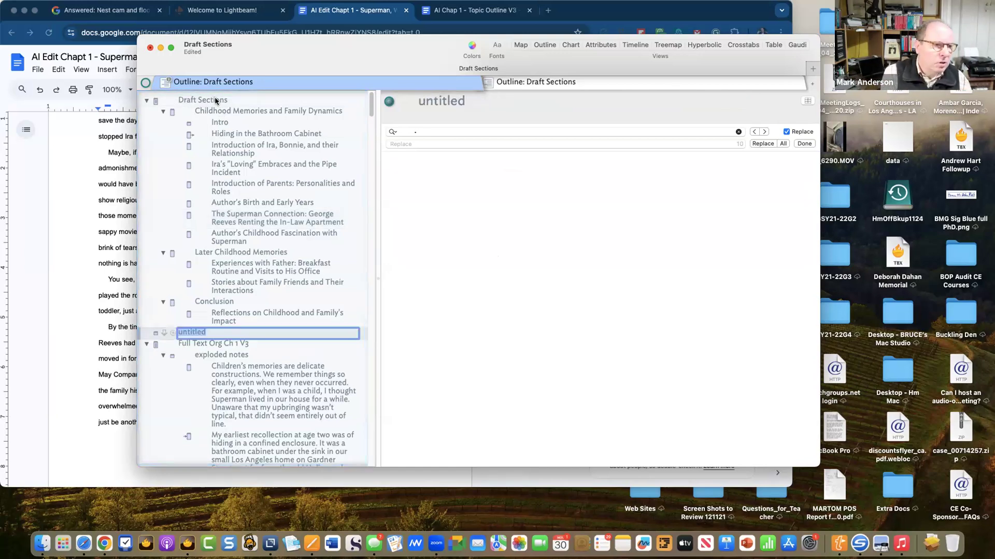
type("Att")
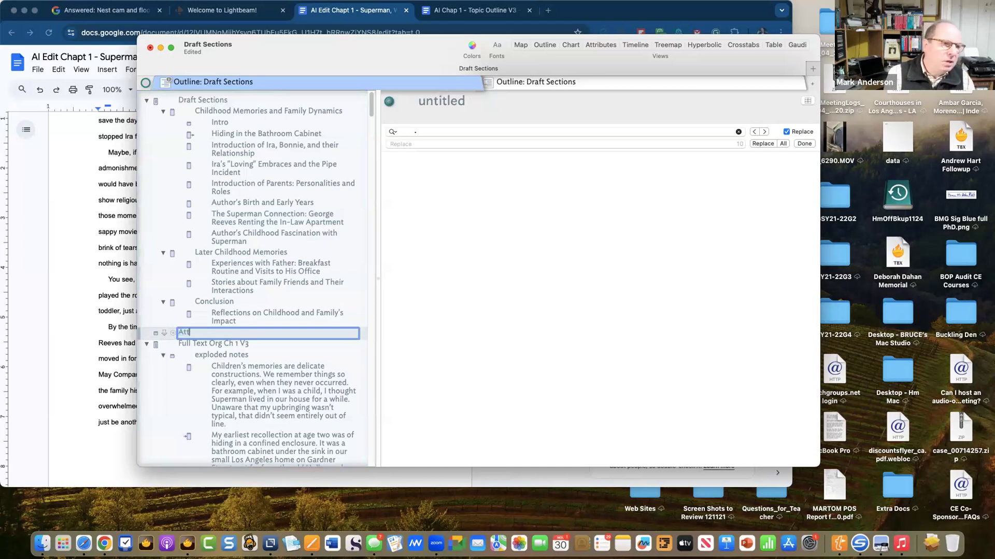
type("iibutes")
key("Return")
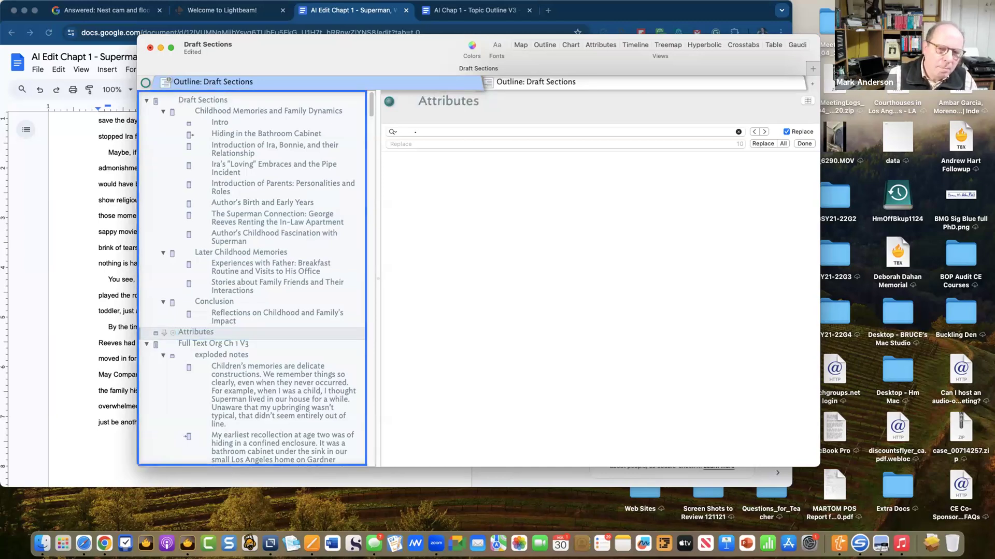
- Write Age, Characters, Places and Key concepts on separate lines in its text, then save
left_click(473, 179)
type("Age")
key("Return")
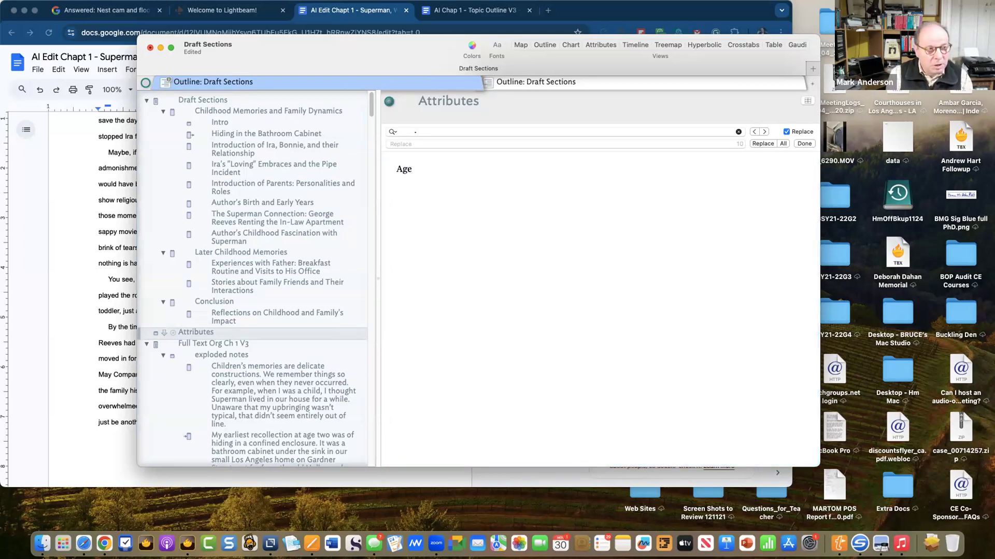
type("d")
type("haracte")
type("rs")
key("Return")
type("PLa")
key("BackSpace")
key("BackSpace")
key("BackSpace")
type("Places")
key("Return")
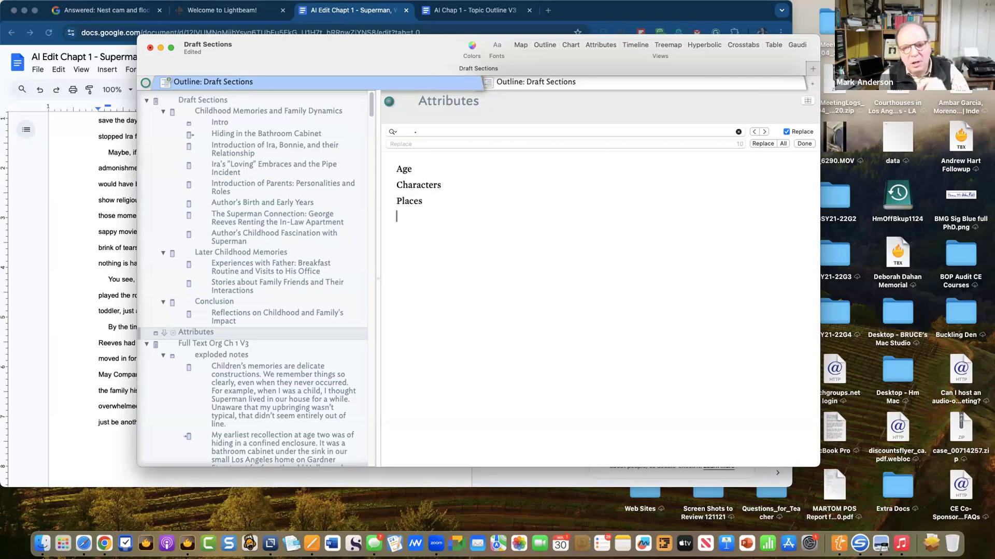
type("Key")
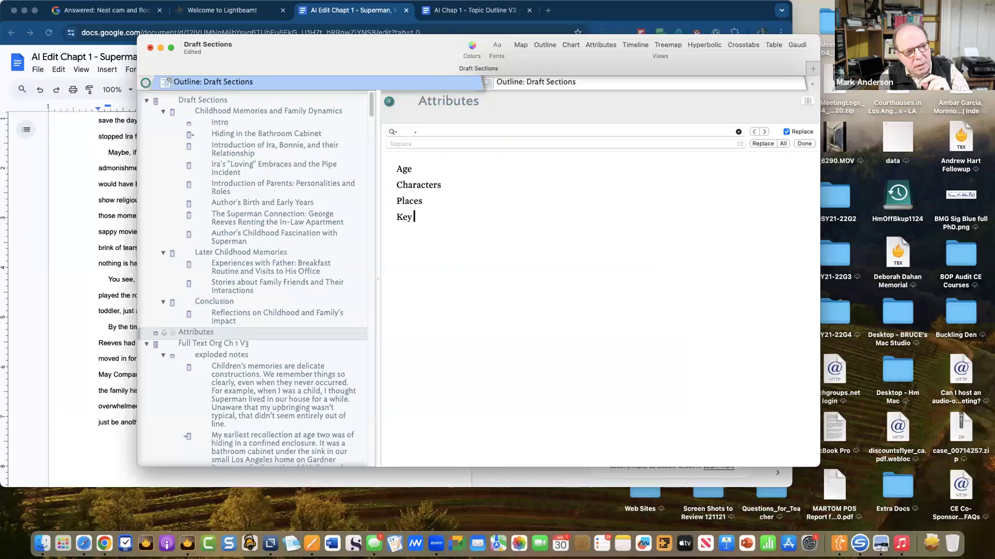
type(" conce")
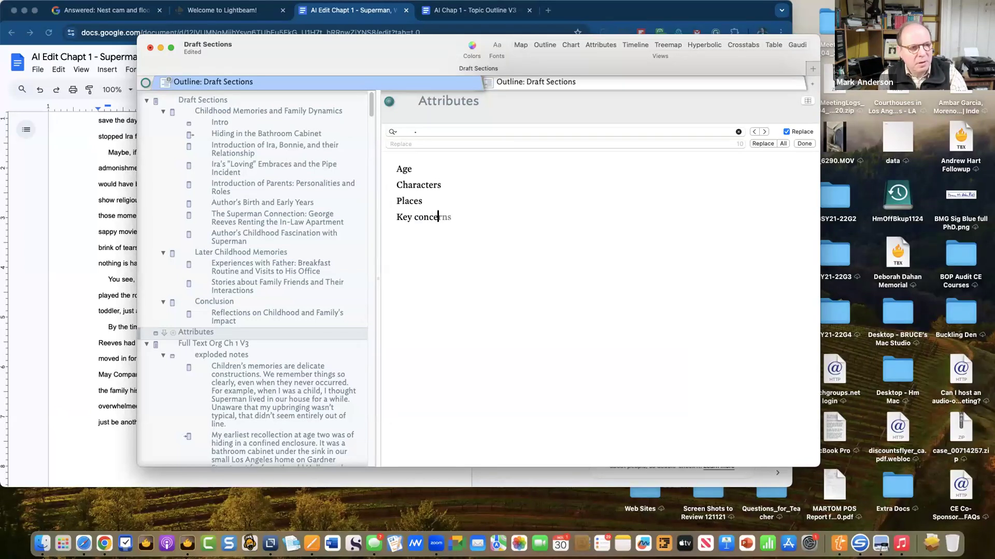
type("pts")
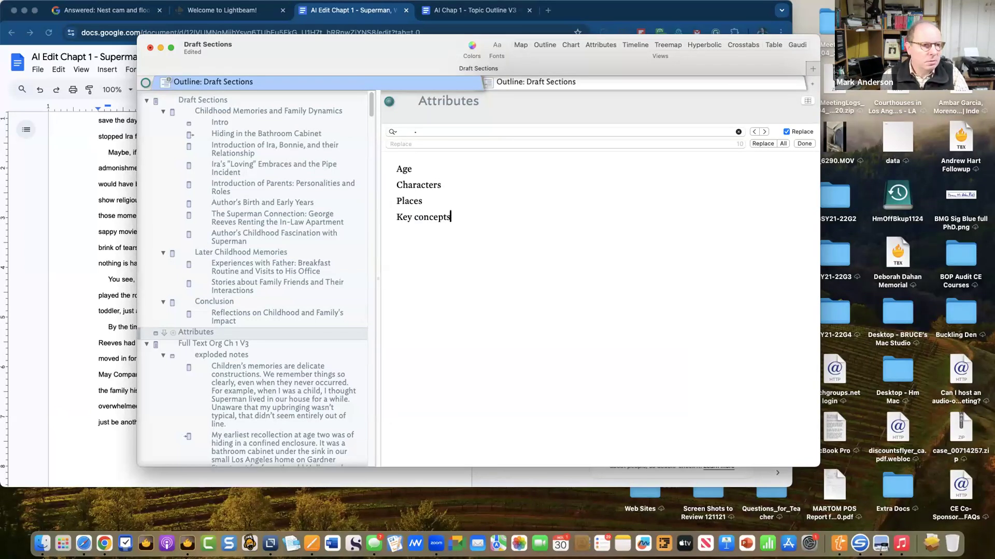
key("Return")
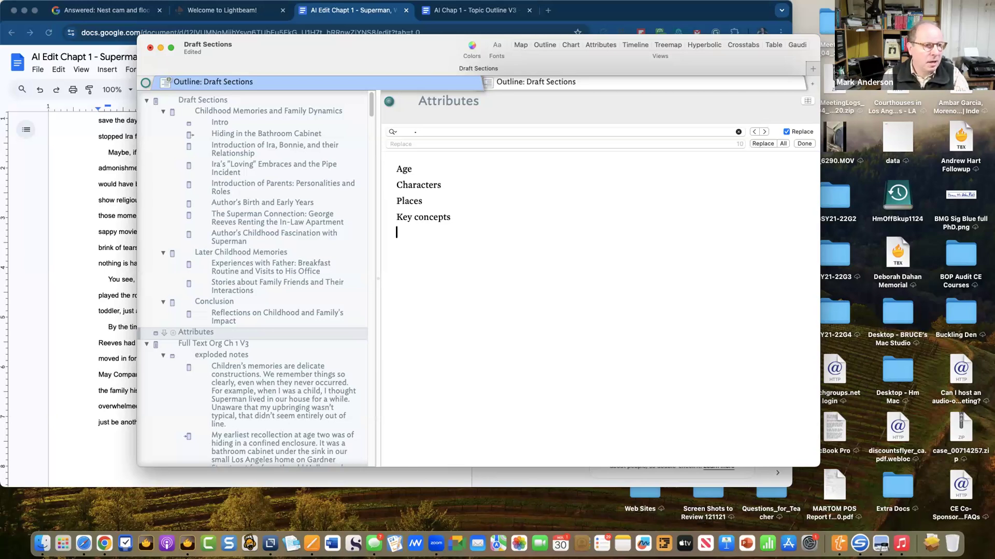
key("super+s")
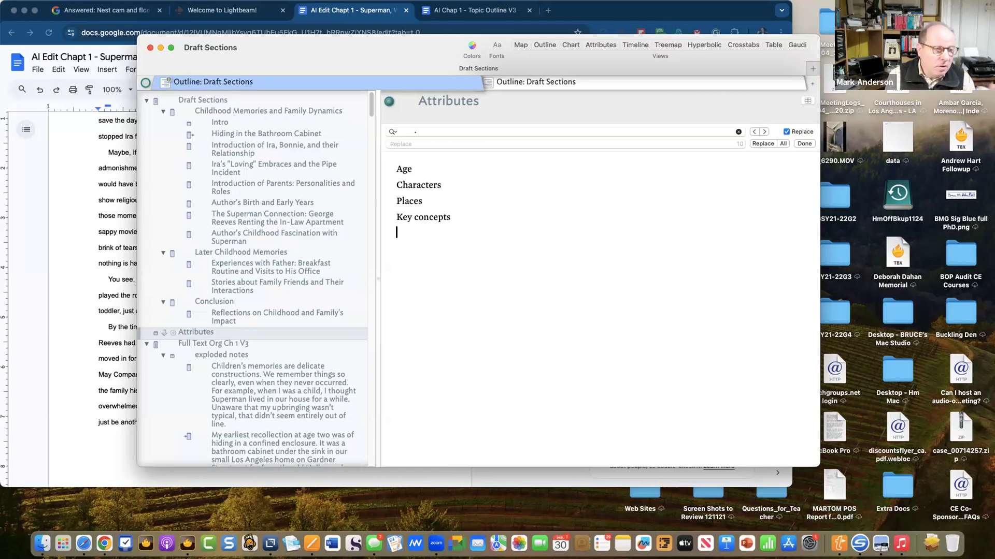
- Insert 'My' before Age so the first line reads 'My Age'
key("Up")
key("Up")
key("Up")
key("Up")
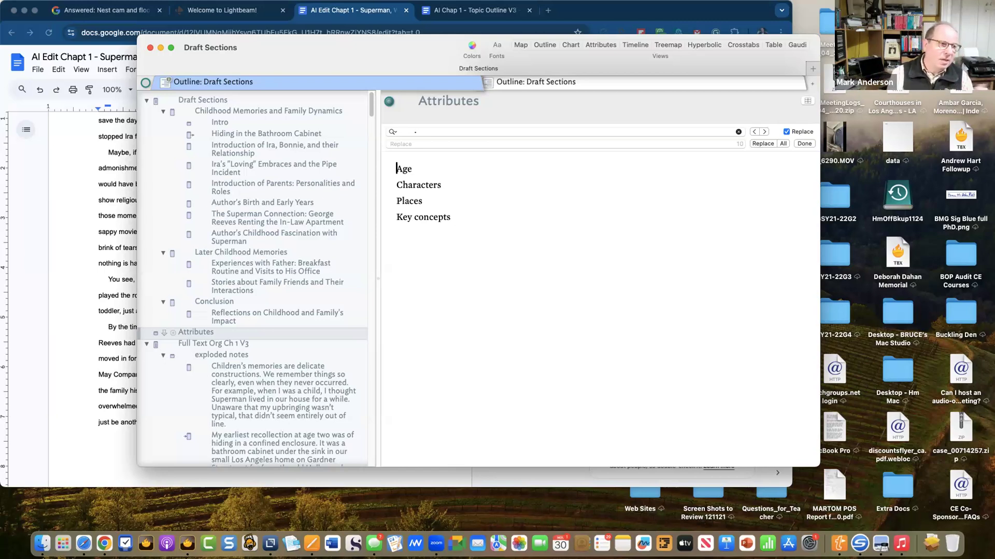
type("My")
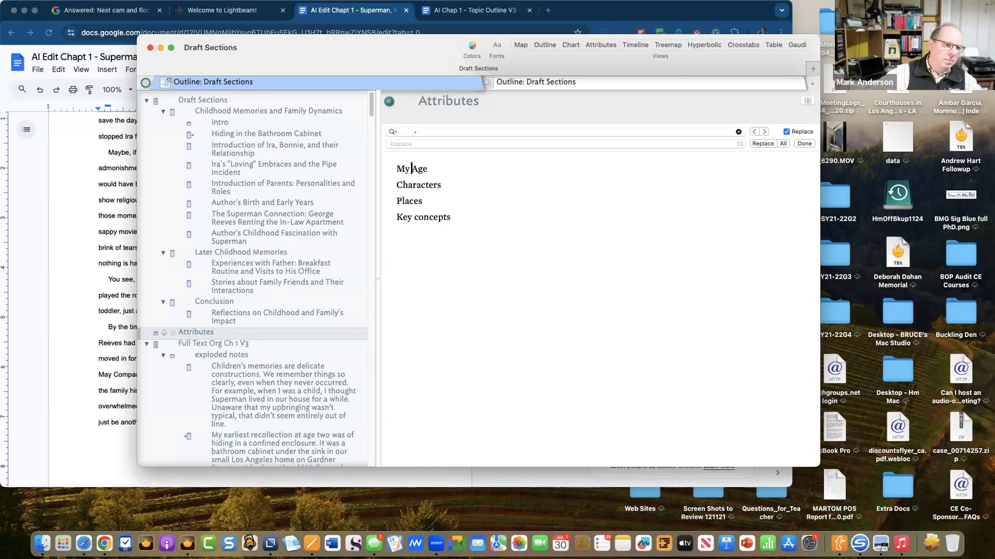
key("Down")
key("Down")
key("Down")
key("Down")
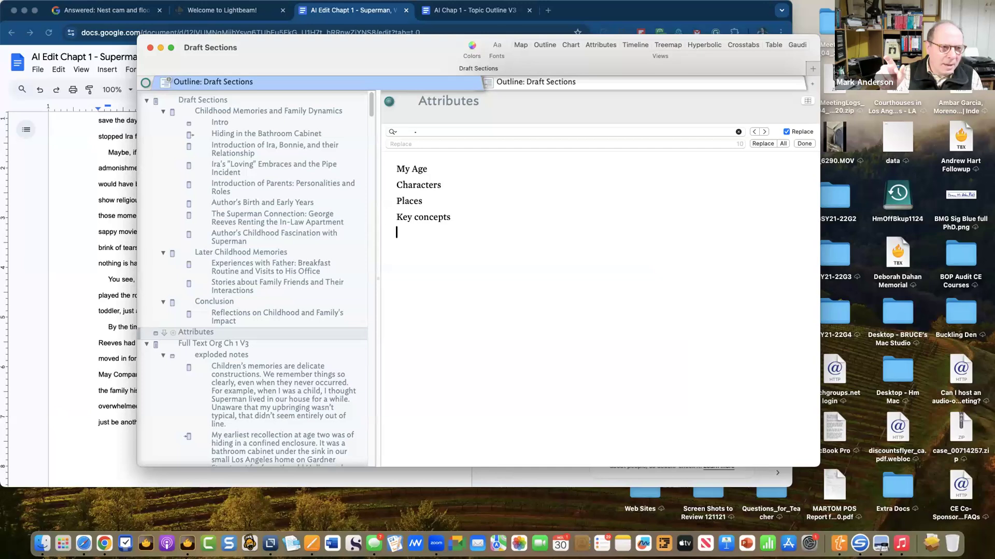
- Add Bicycle and Car as indented sub-items under Key concepts
key("Tab")
type("B")
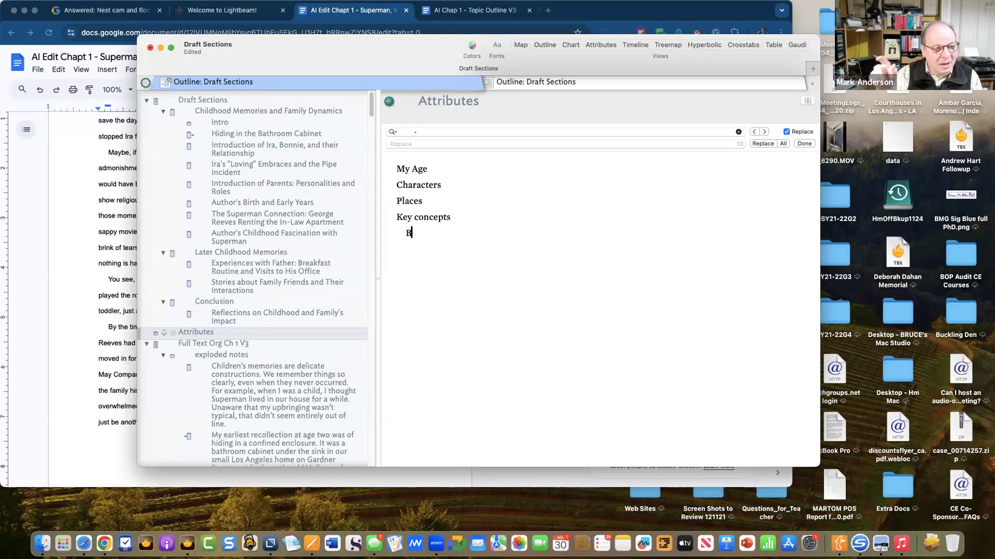
type("icycle")
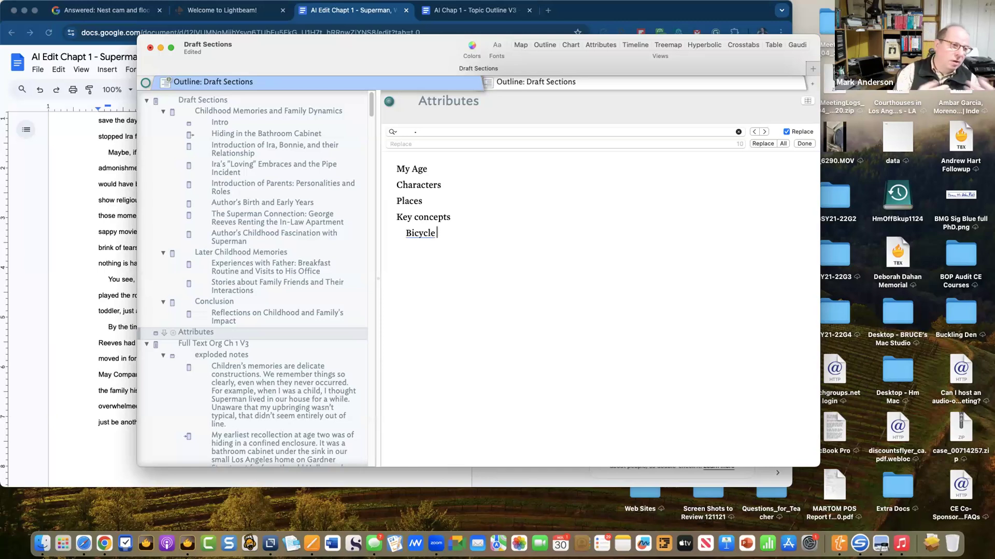
key("Return")
type("Car")
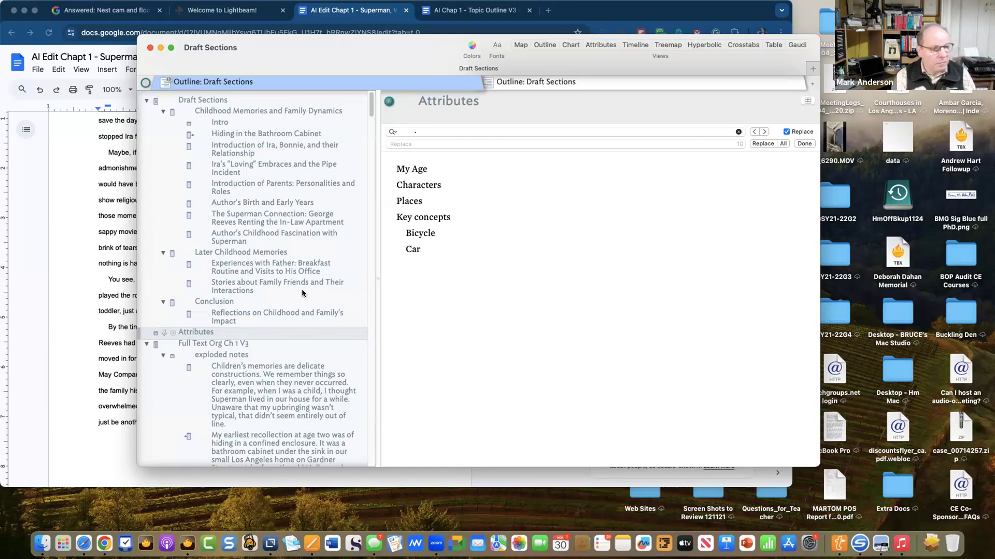
key("Return")
- Add indented Art, Music and Police sub-items below Car
key("Tab")
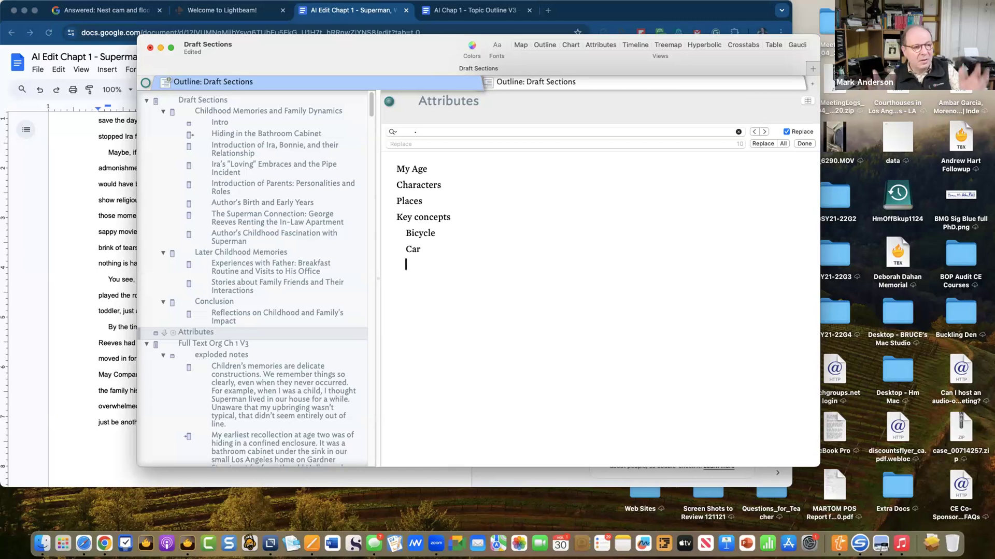
type("Art")
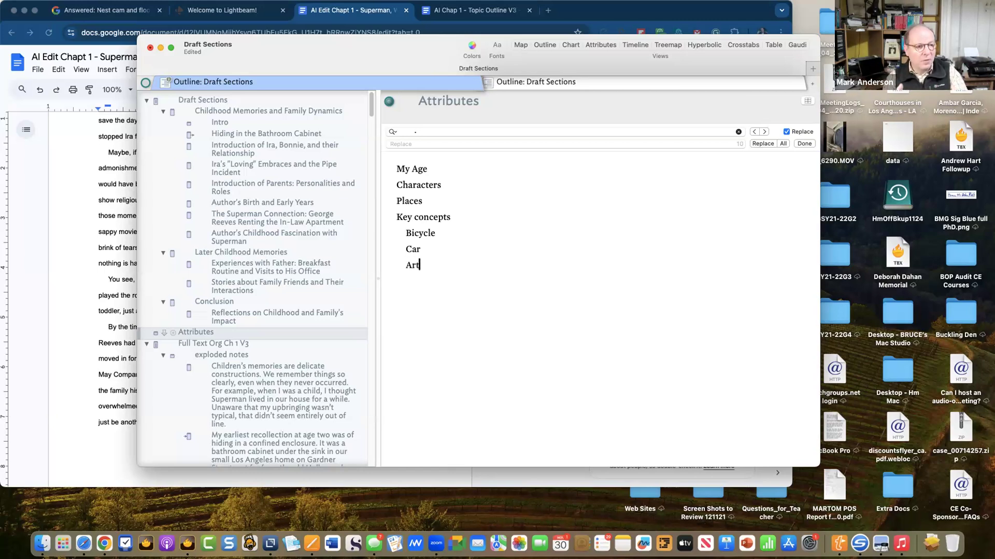
key("Return")
key("Tab")
type("Music")
key("Return")
key("Tab")
type("Po")
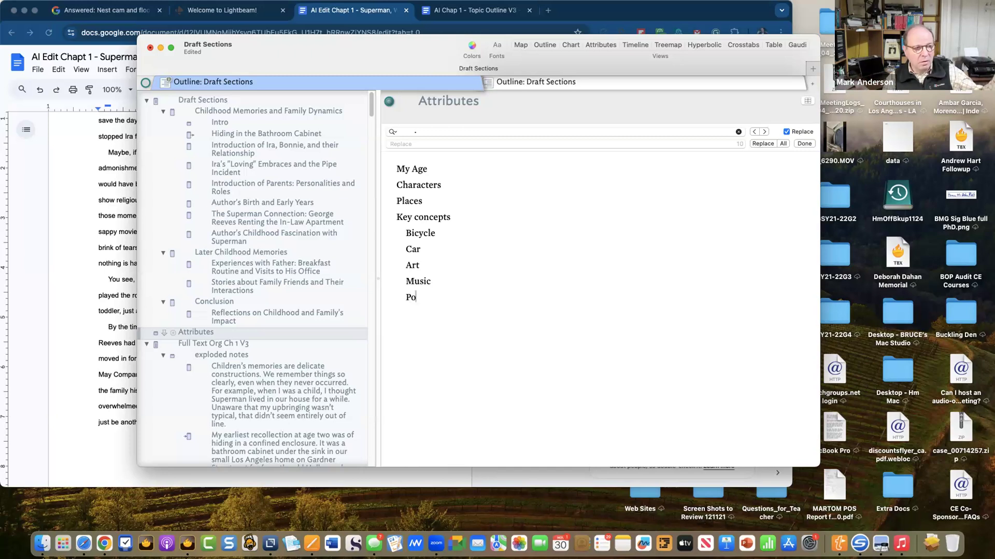
type("lice")
- Add Doctor and Hospital as further indented sub-items under Key concepts
key("Return")
key("Tab")
type("Docto")
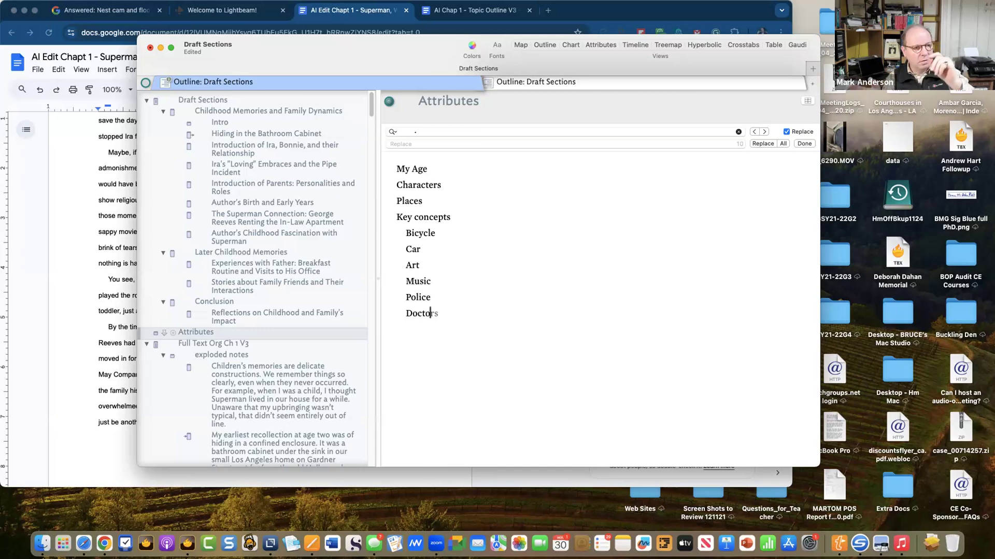
type("r")
key("Return")
key("Tab")
type("HO")
key("BackSpace")
type("os")
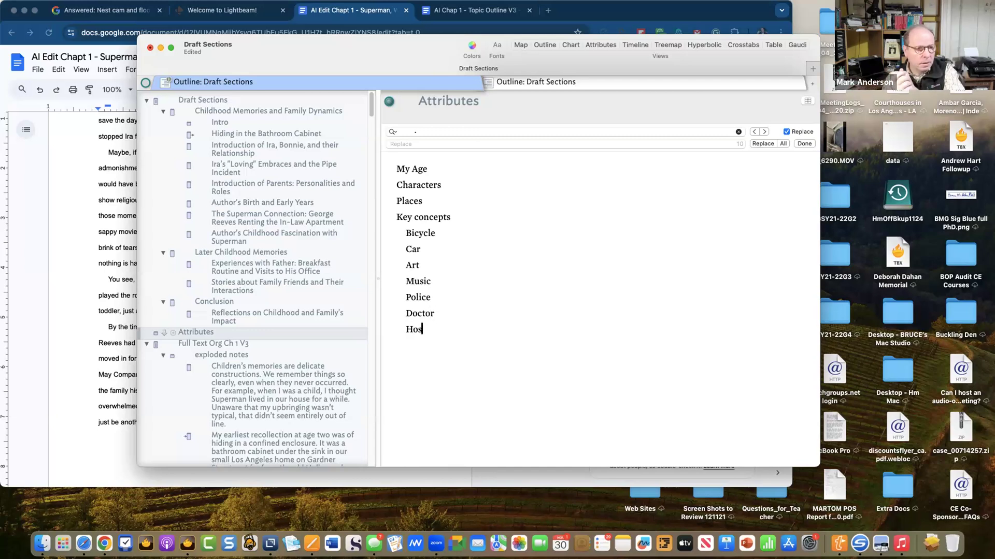
type("pital")
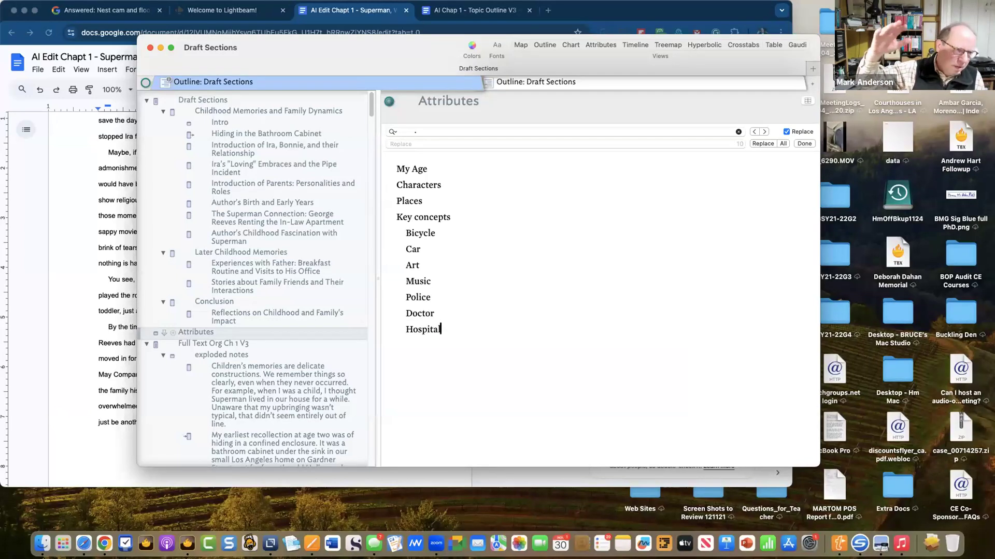
- Move the cursor back up to the Places line in the Attributes note
key("Up")
key("Up")
key("Up")
key("Up")
key("Up")
key("Up")
key("Up")
key("Up")
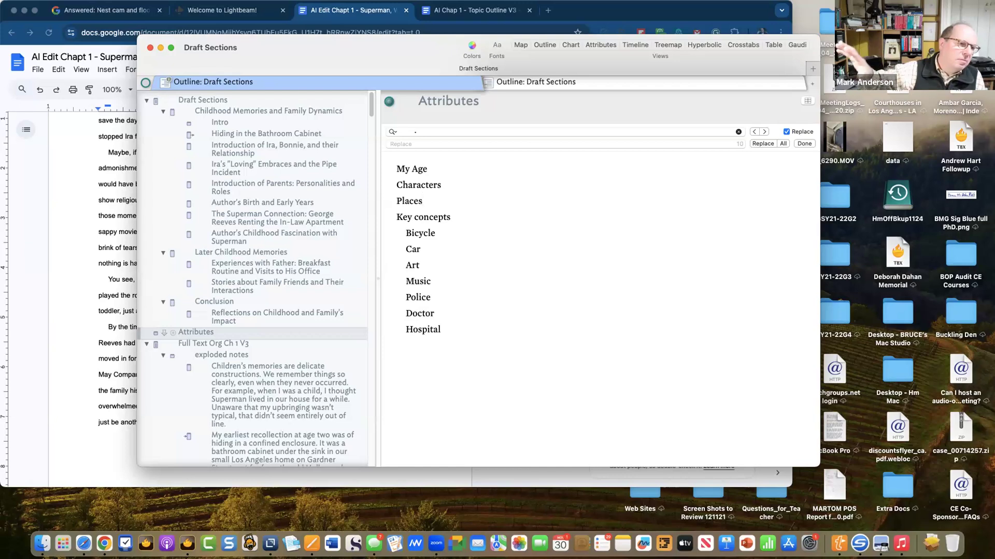
- Add indented Los Angeles and Sherman Oaks under Places, correcting the Sherman typo
key("Return")
key("Tab")
type("Los Angeles")
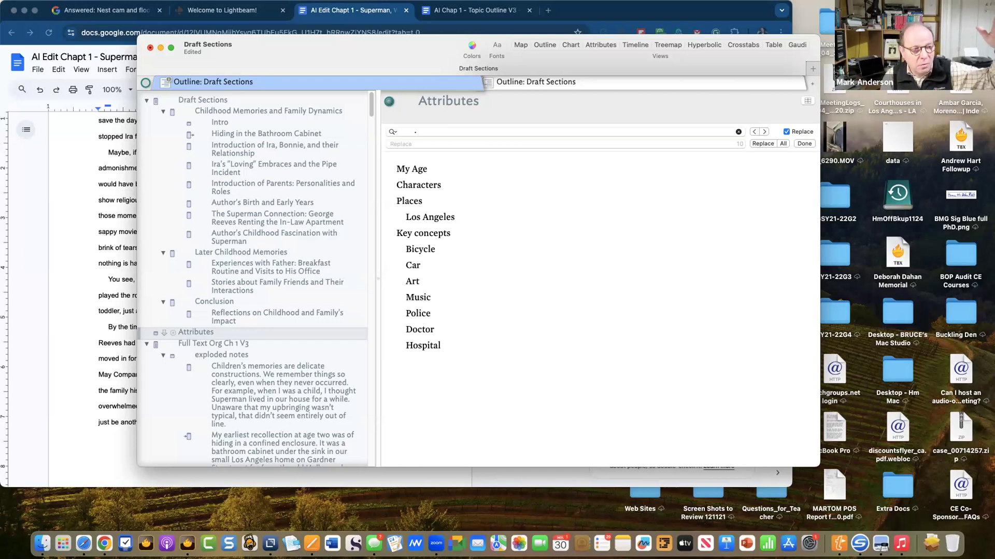
key("Return")
type("Sh")
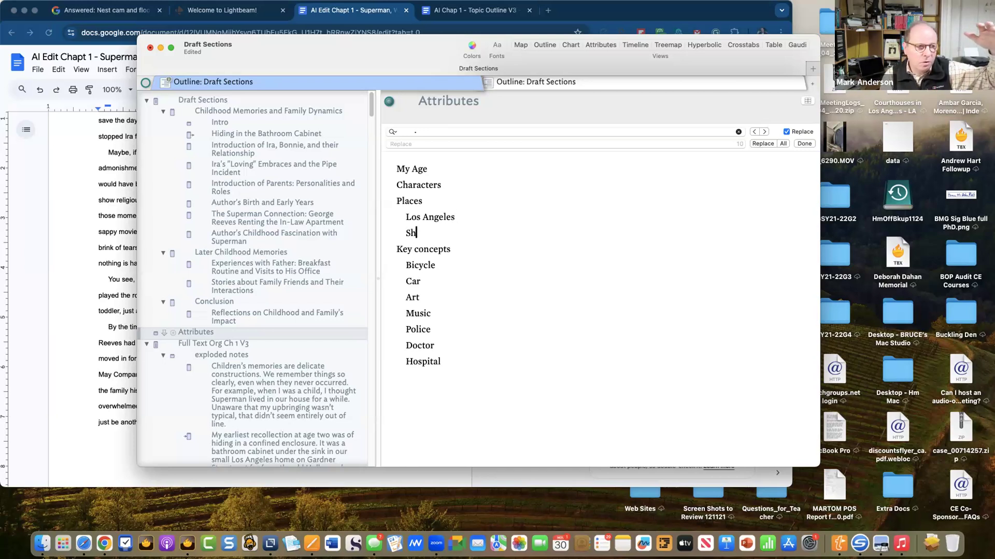
type("eman Oaks")
key("Return")
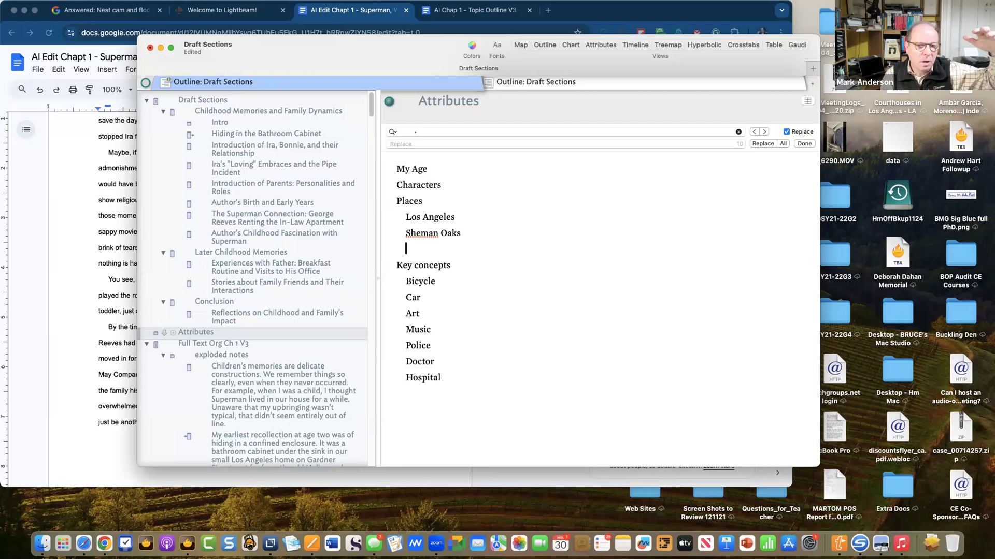
key("Up")
key("Right")
key("Right")
key("Right")
type("r")
key("Down")
- Add Encino, Westwood and Beverly Hills as further indented places
type("Encino")
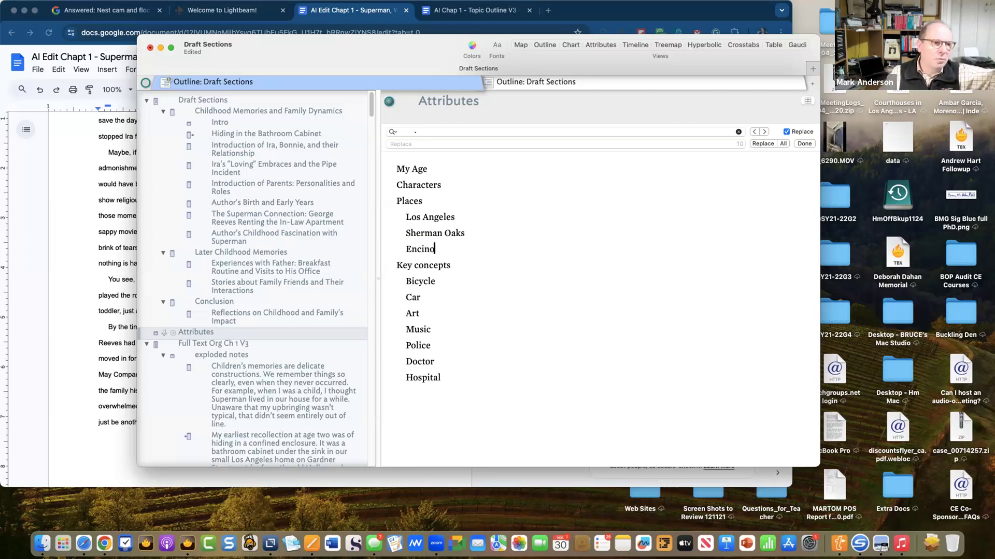
key("Return")
type("Westwood")
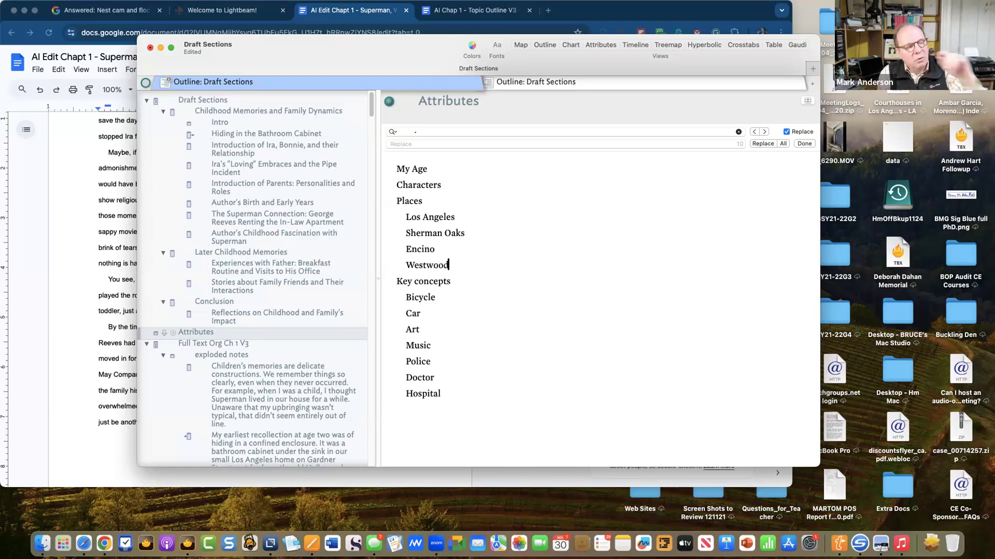
key("Return")
key("Tab")
type("Be")
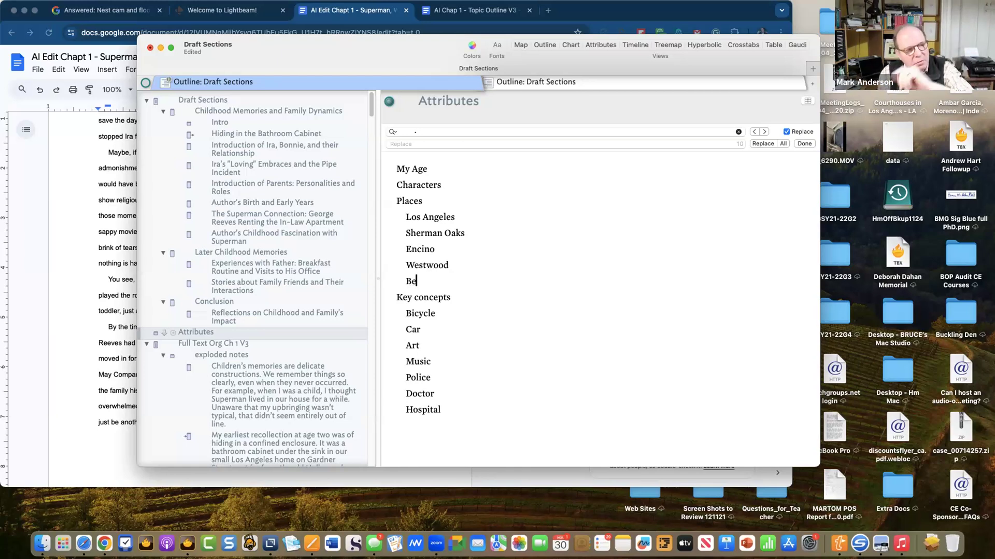
type("verly Hills")
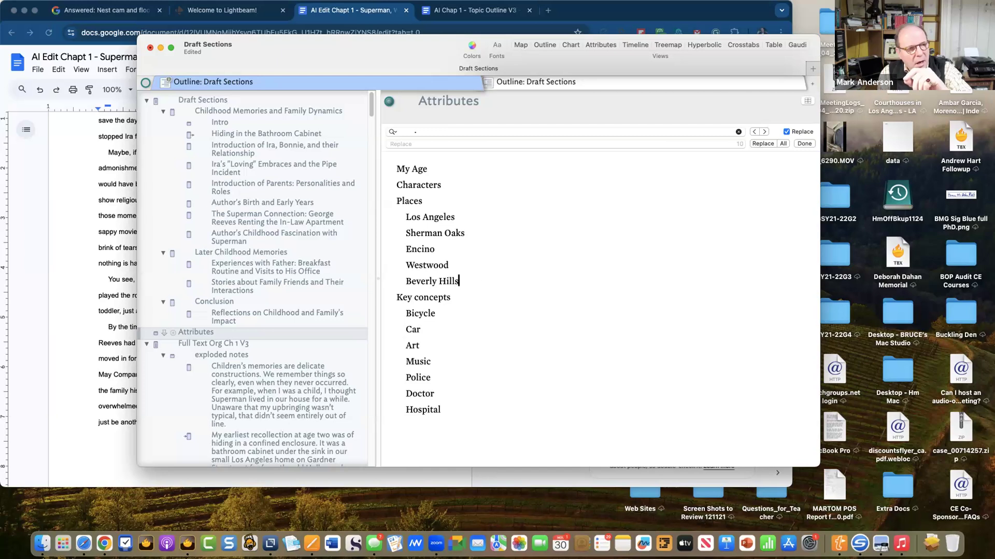
- Add London, New York and Boston to the Places list and save
key("Return")
key("Tab")
type("London")
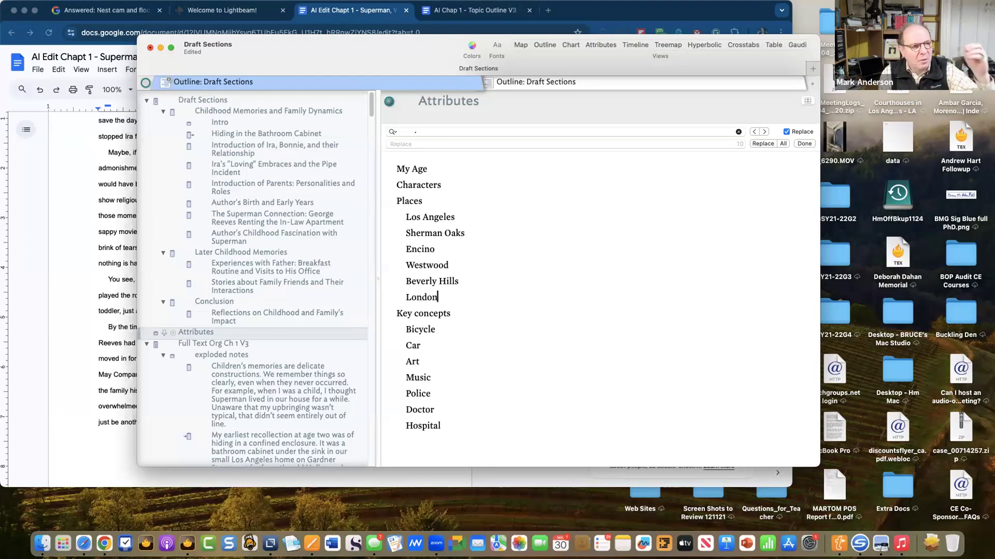
key("Return")
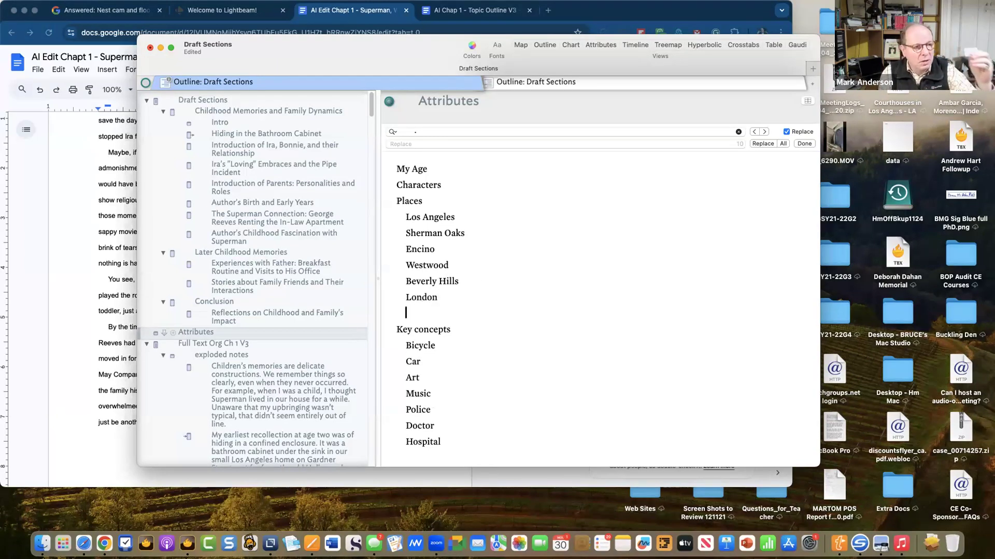
type("New")
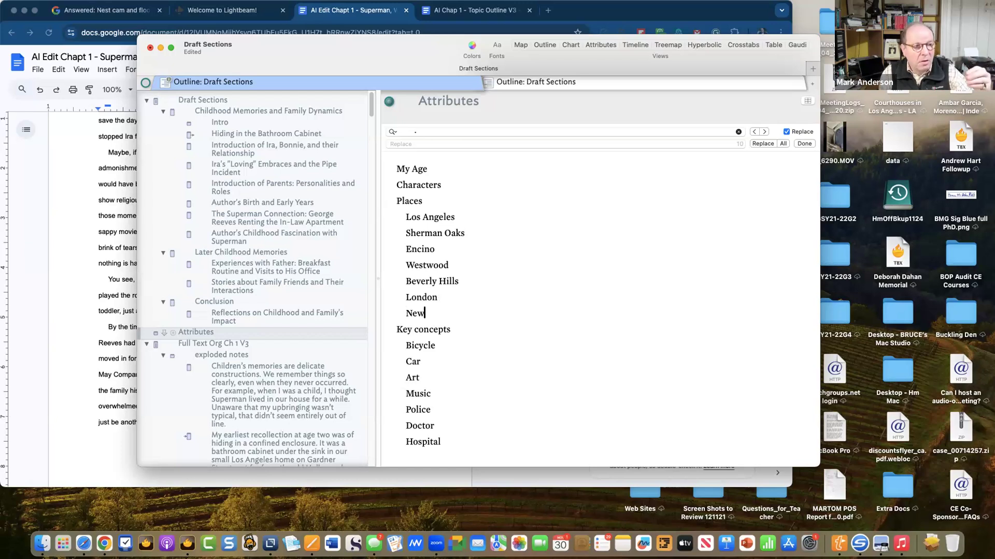
type(" York")
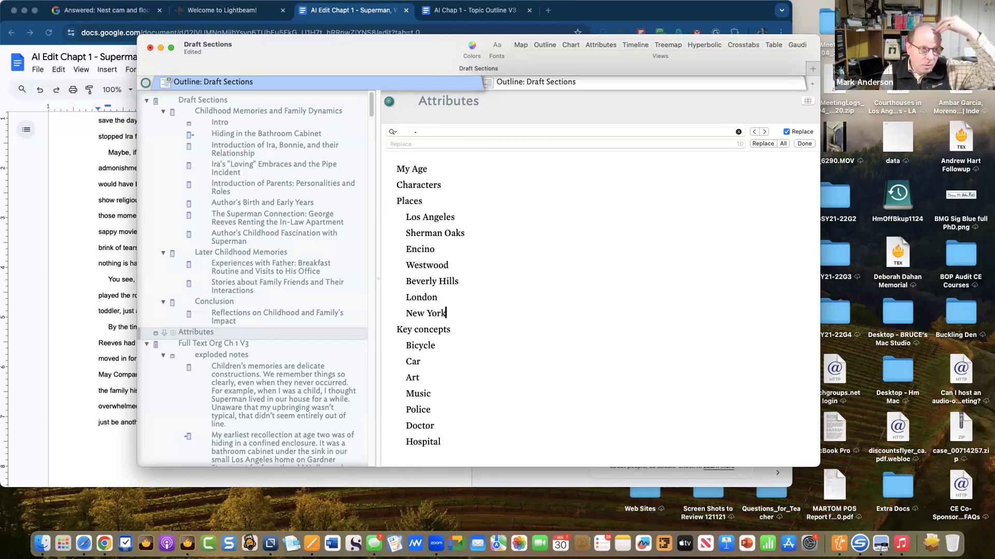
key("Return")
type("Boston")
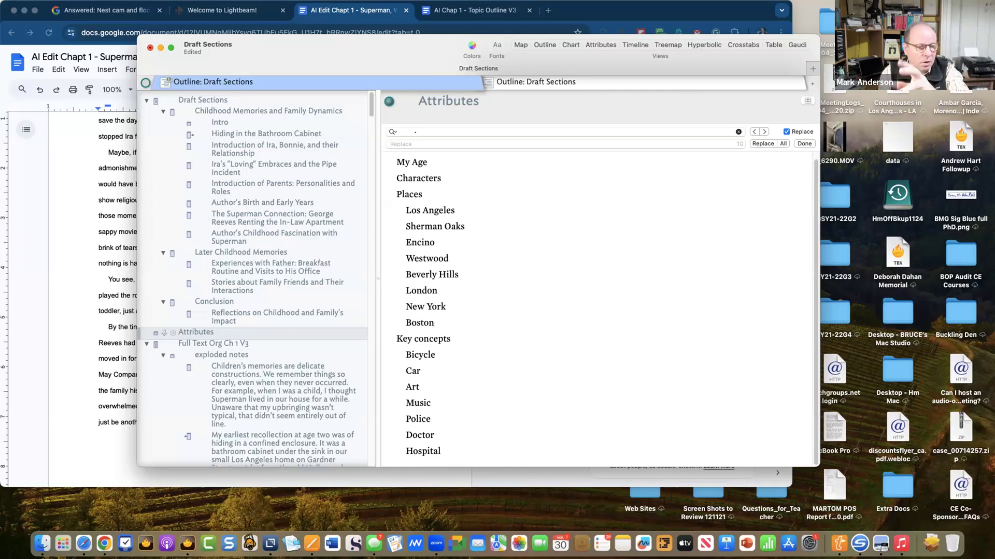
key("super+s")
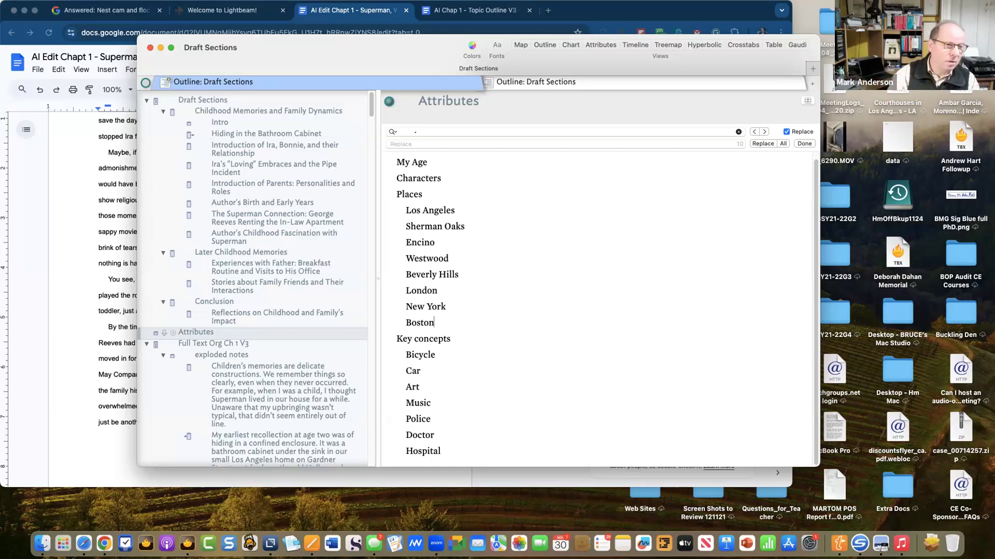
- Add Attorney on a new line below Hospital and save the document
key("Down")
key("Down")
key("Down")
key("Down")
key("Down")
key("Down")
key("Down")
key("Down")
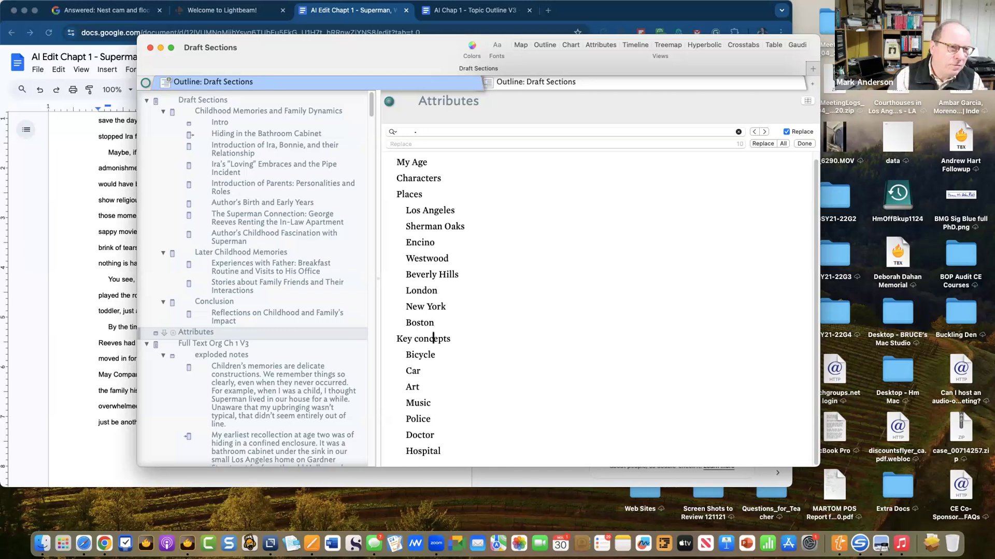
key("Return")
type("Attorney")
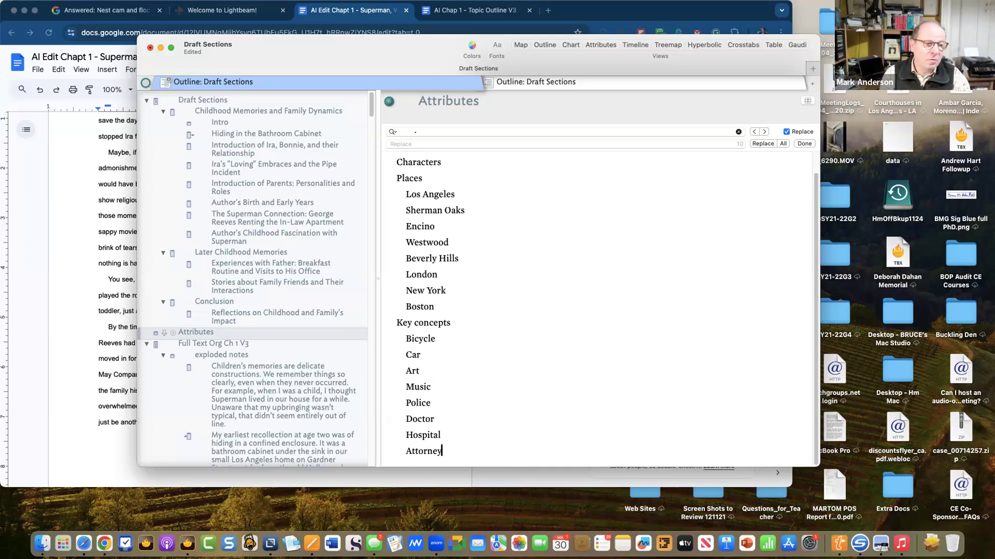
key("super+s")
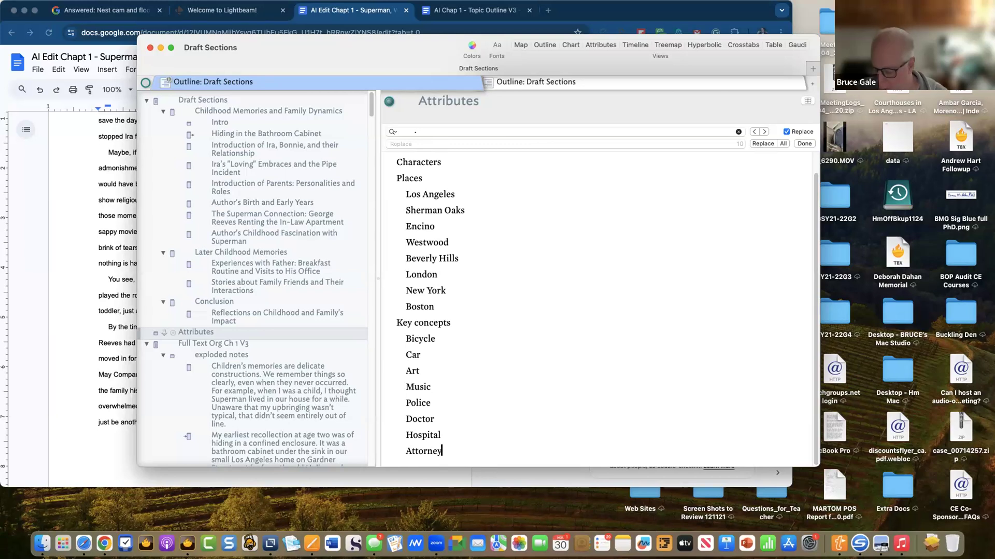
scroll(436, 248, "up", 2)
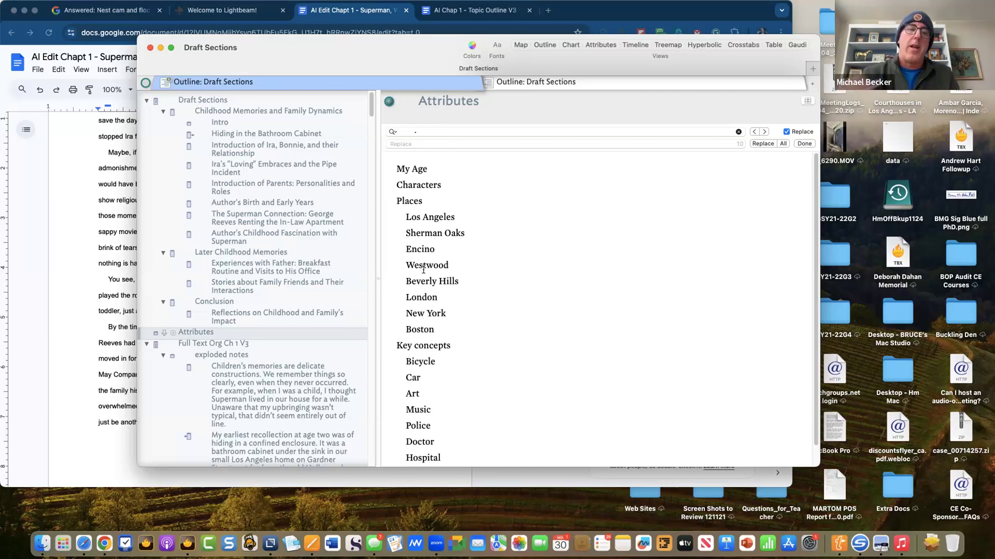
- Insert an indented Location line as the first sub-item under Places, then save
left_click(411, 202)
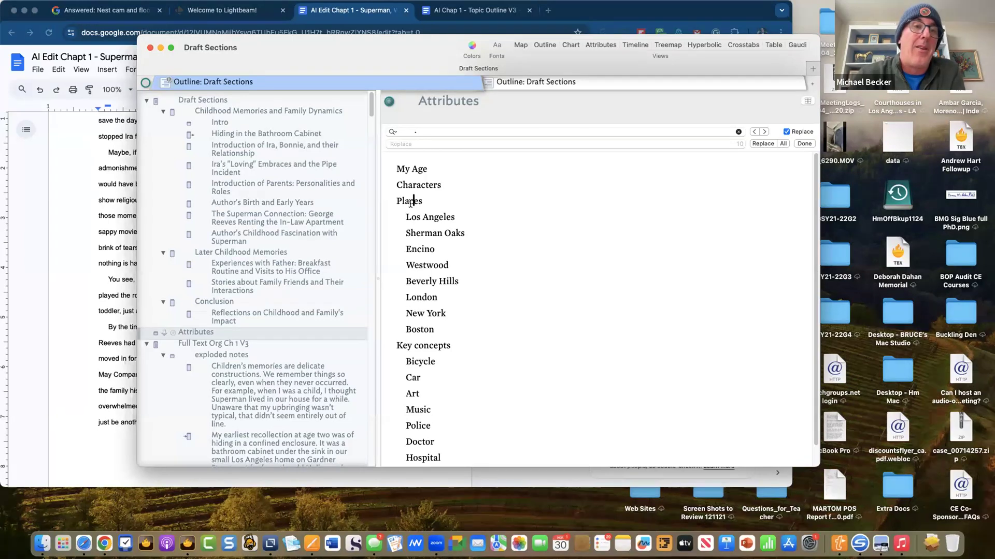
left_click(440, 202)
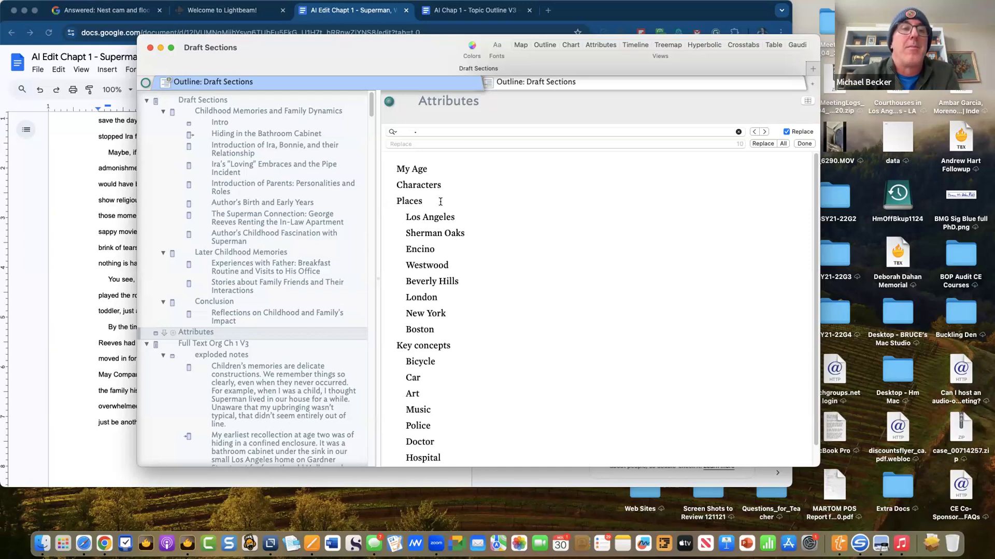
key("Return")
key("Tab")
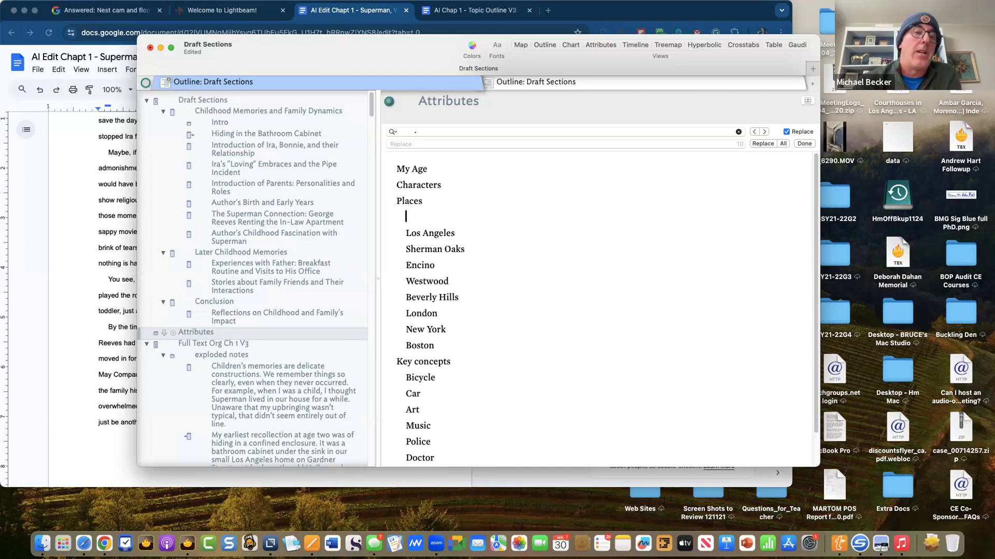
type("Location")
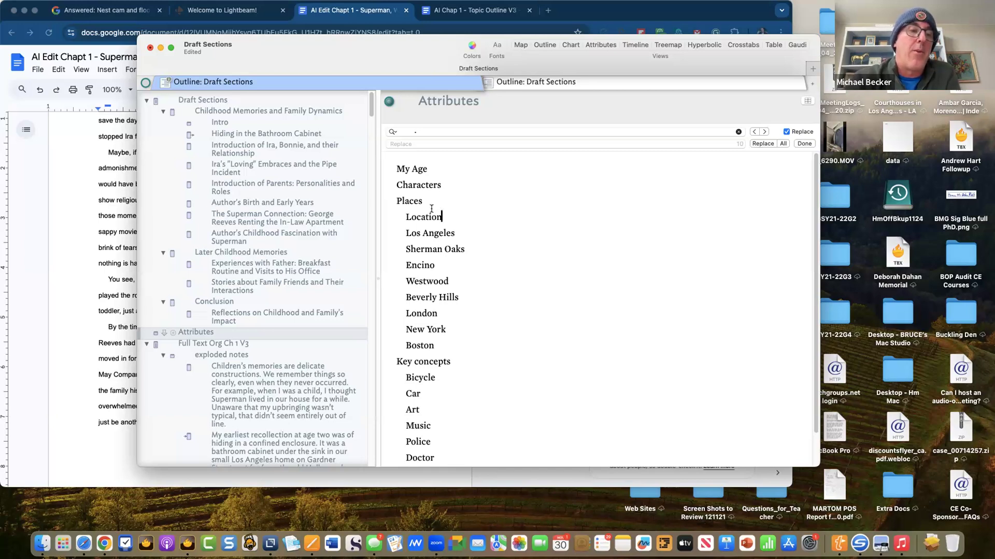
left_click(213, 334)
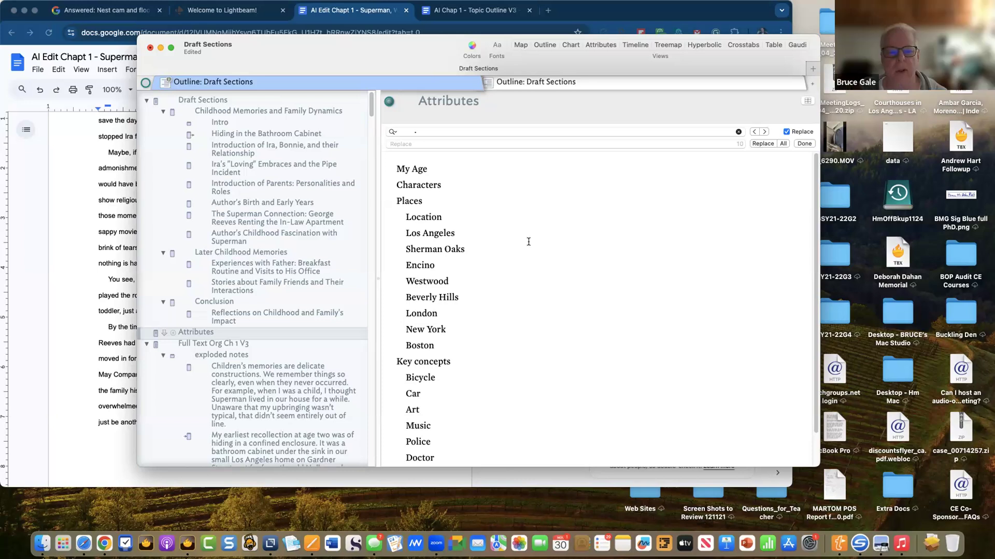
left_click(496, 223)
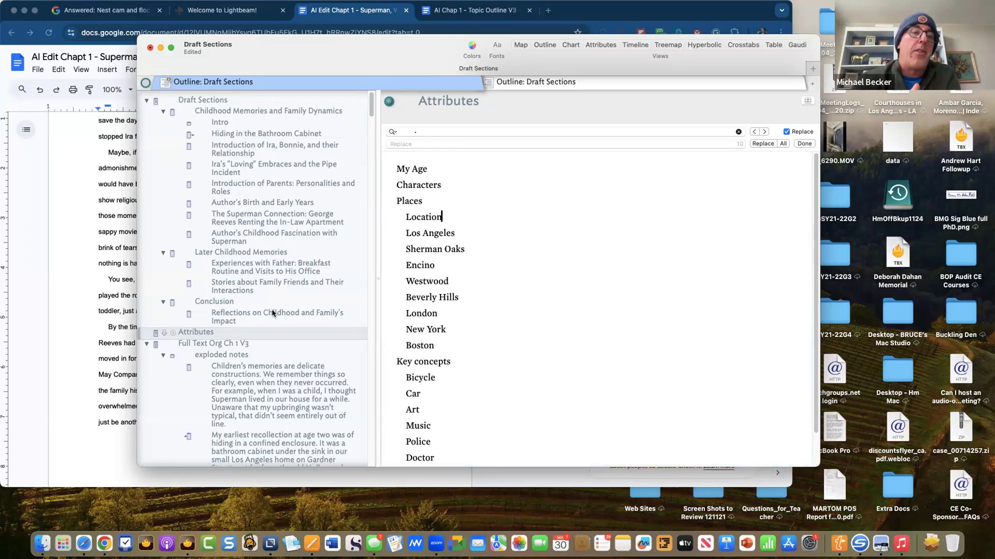
key("super+s")
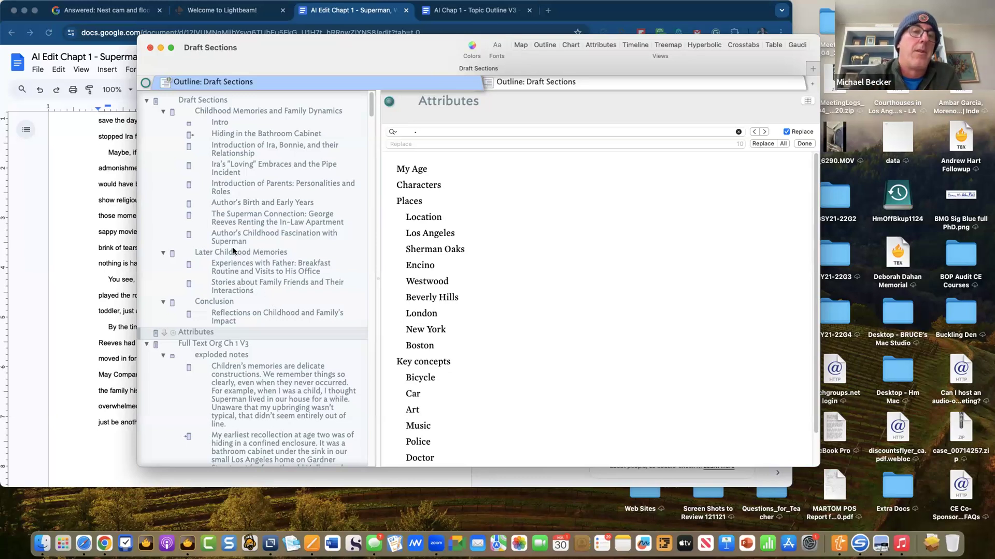
- Collapse Draft Sections and exploded notes, then delete and undo-restore the city list
left_click(145, 102)
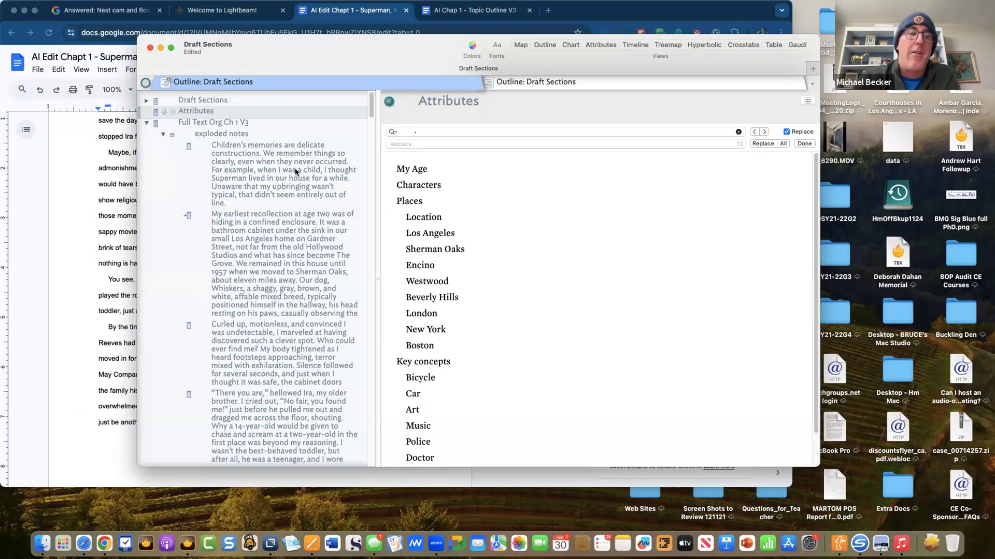
left_click(164, 134)
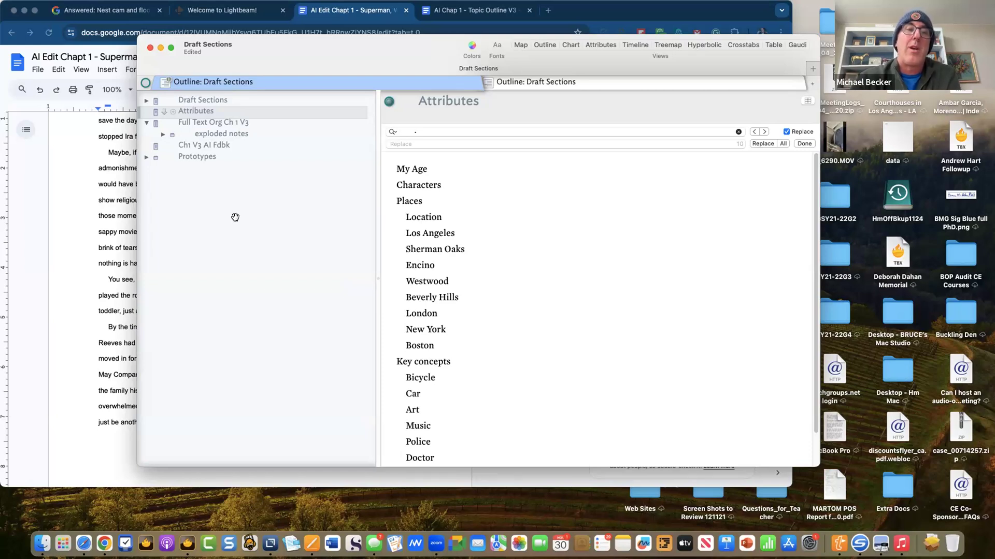
left_click_drag(405, 232, 469, 335)
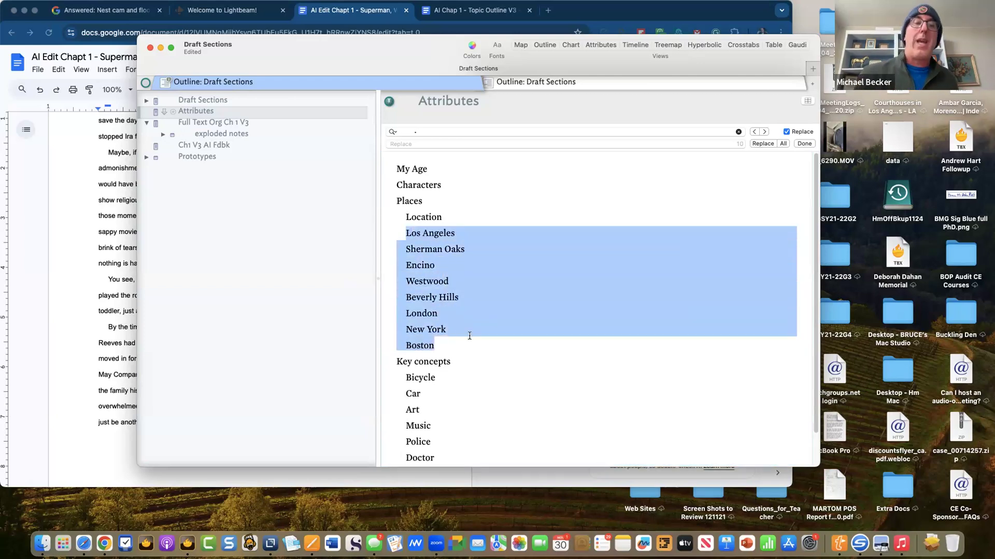
key("BackSpace")
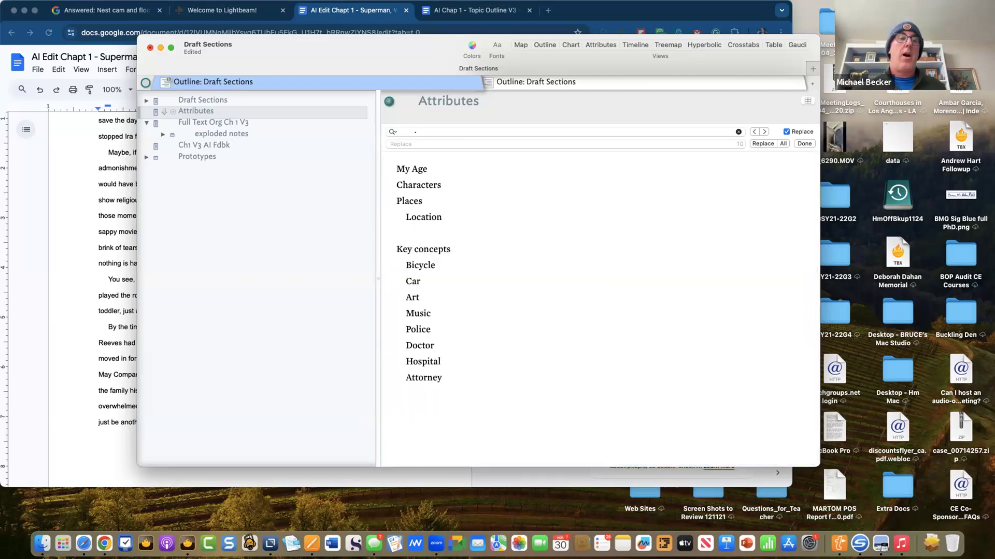
key("super+z")
left_click(469, 198)
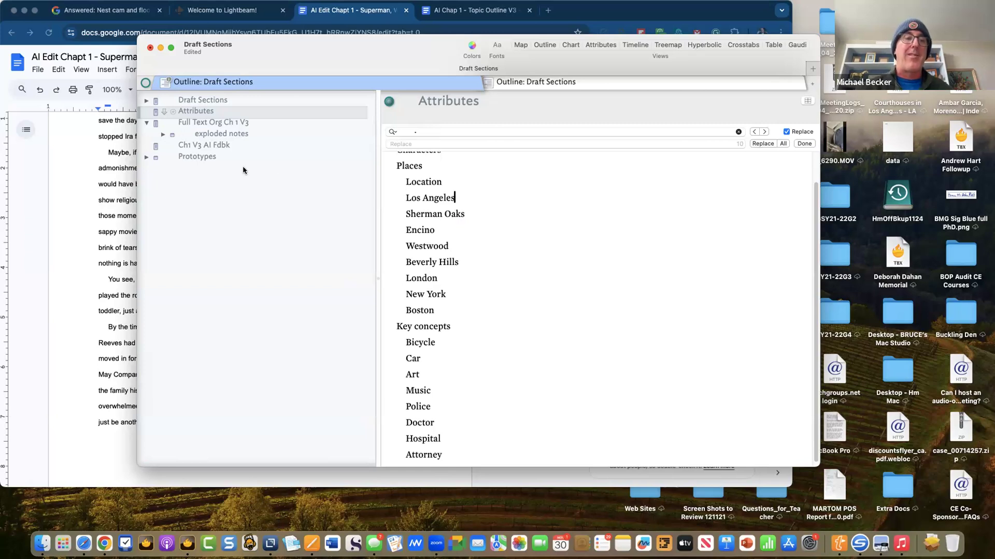
- Expand the Prototypes container and add a new child note inside it
left_click(197, 157)
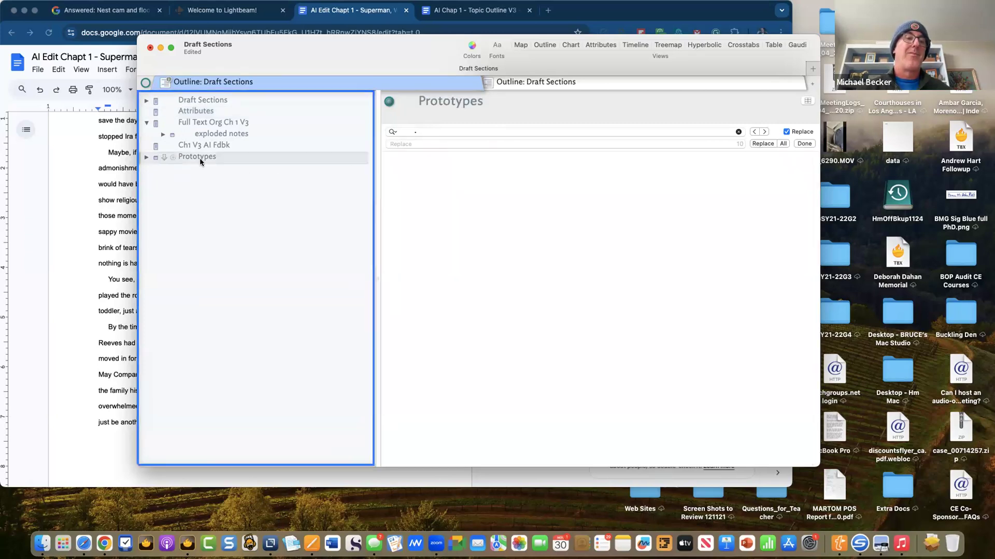
left_click(147, 157)
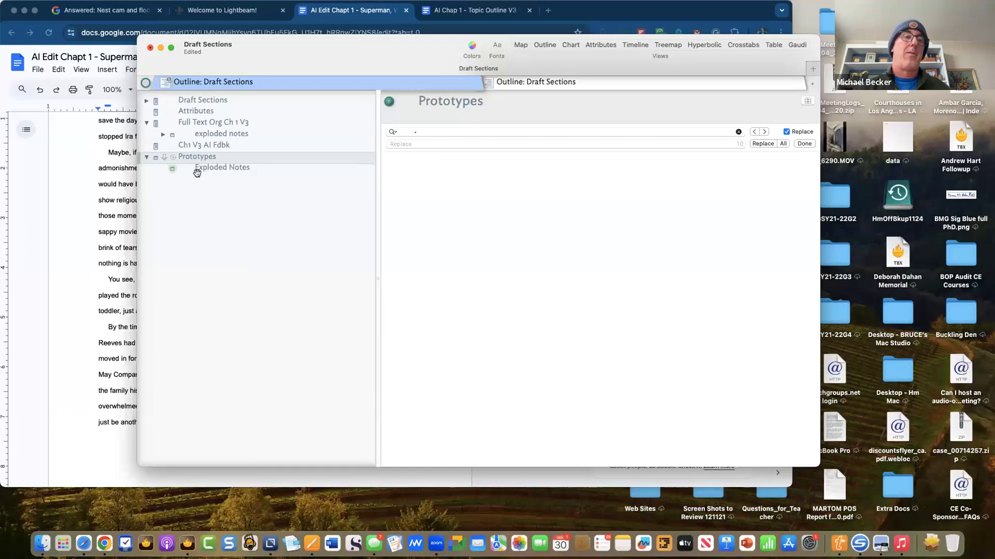
mouse_move(107, 6)
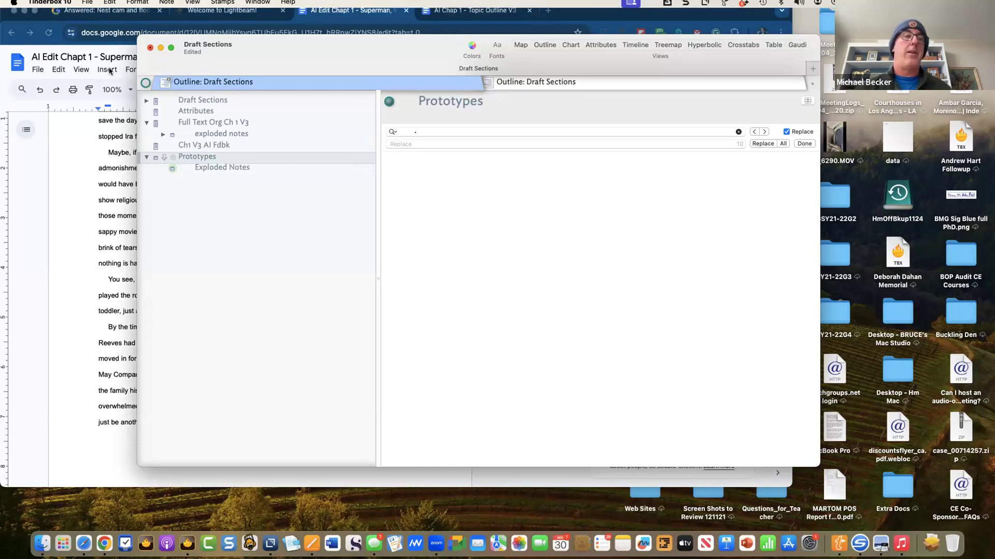
key("Return")
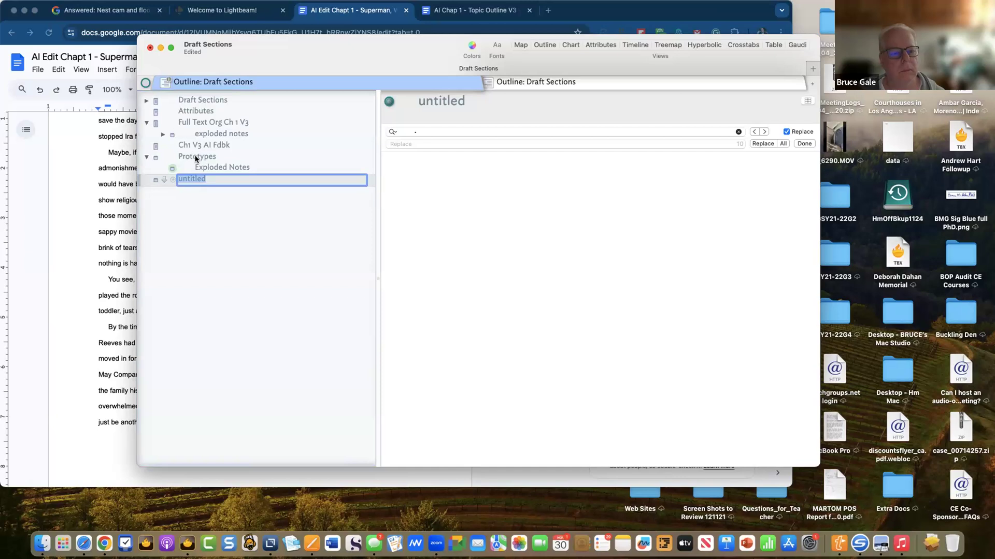
key("Tab")
- Name the new note pLocation
key("BackSpace")
type("pPlace")
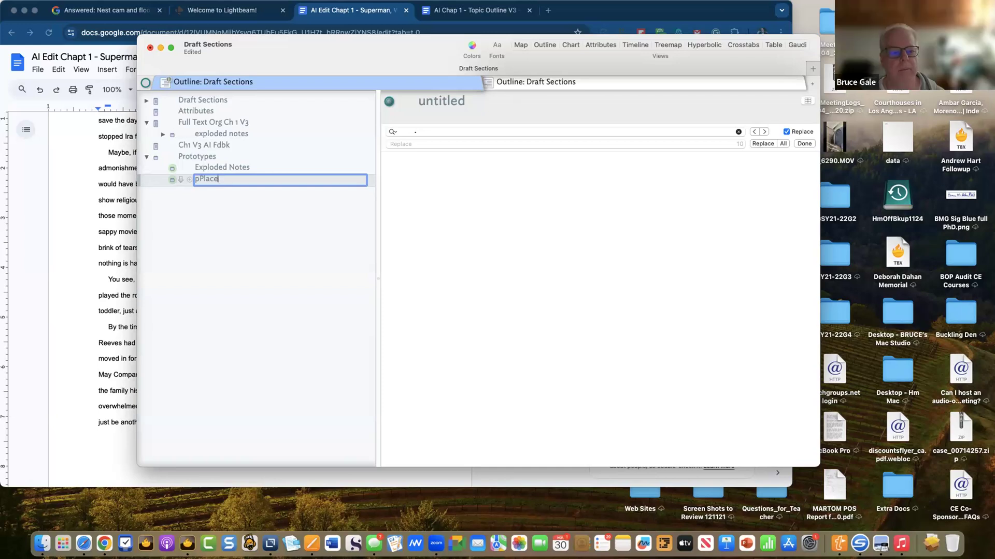
key("BackSpace")
key("BackSpace")
key("BackSpace")
key("BackSpace")
key("BackSpace")
type("Location")
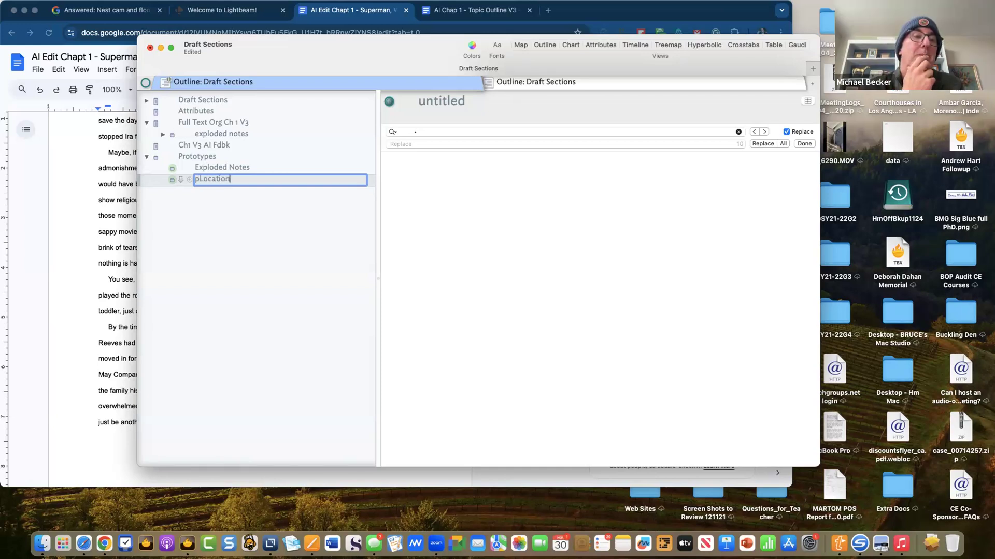
key("Return")
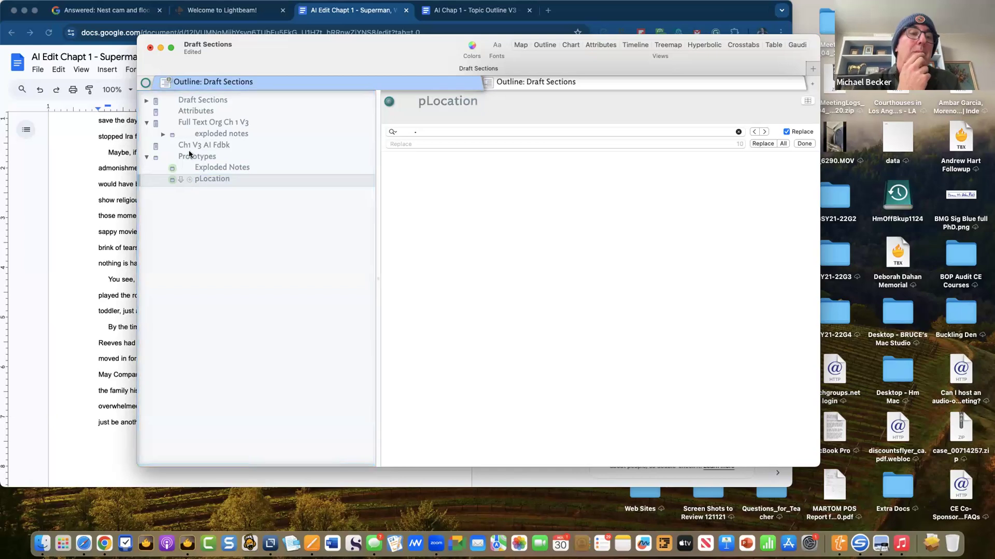
right_click(211, 182)
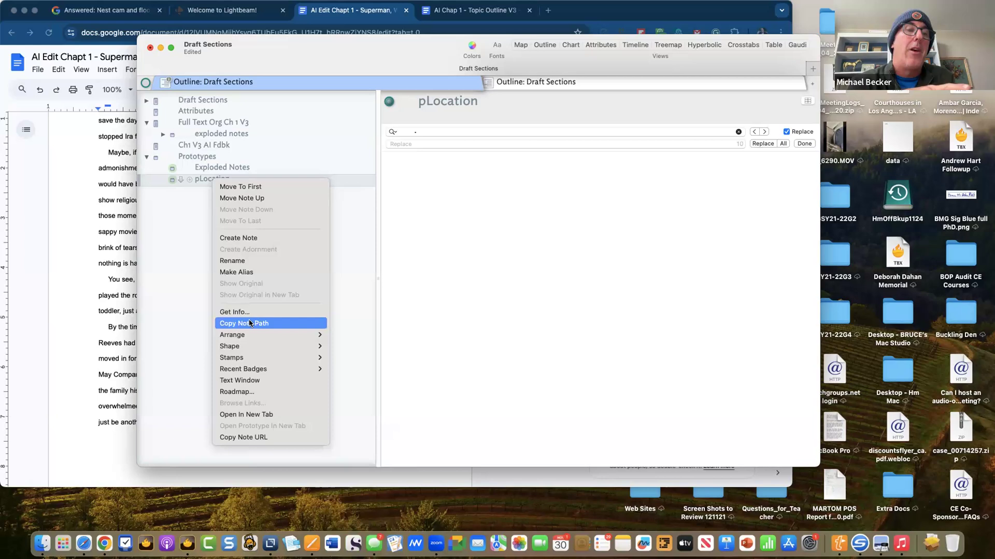
left_click(189, 204)
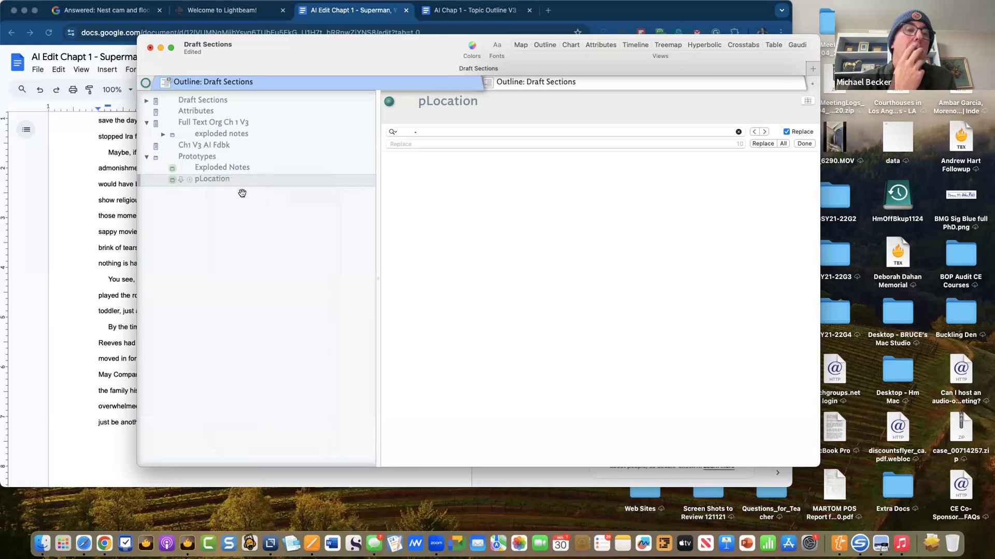
- Search badges for 'location' and give pLocation the map-pin badge
left_click(189, 179)
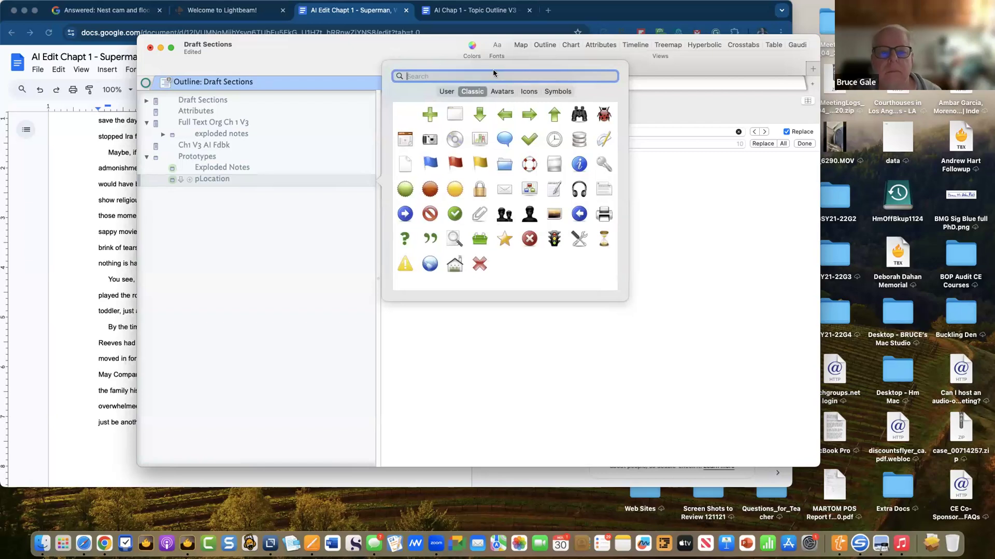
type("loca")
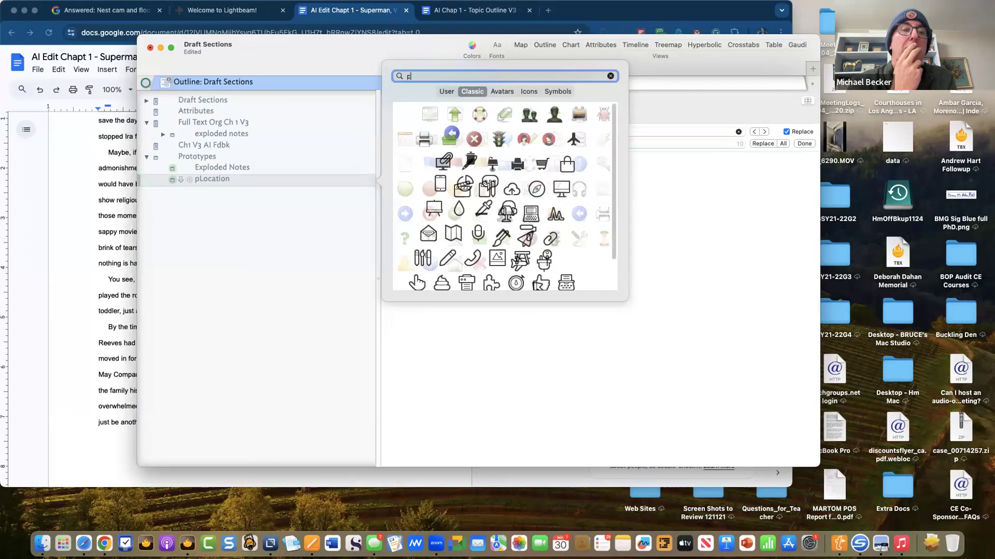
type("tion")
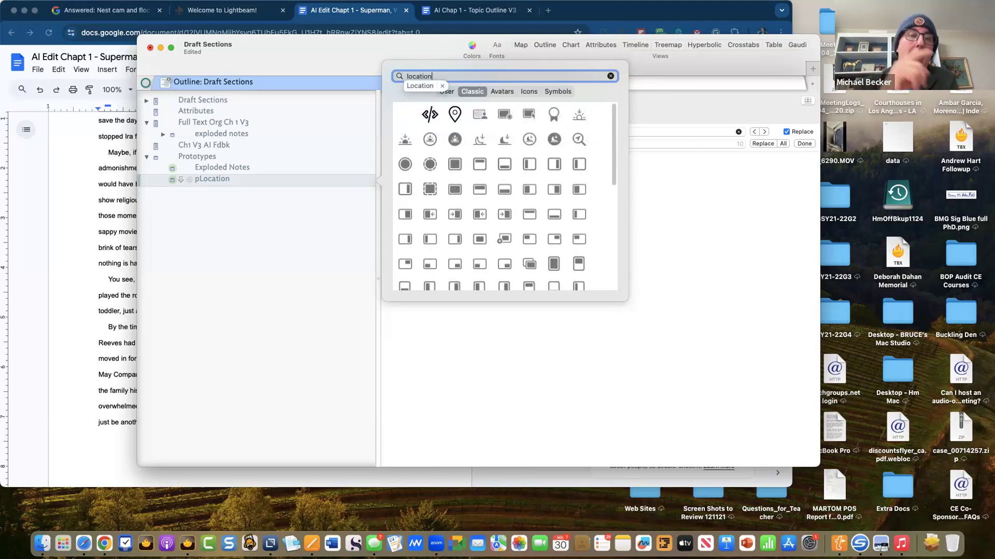
left_click(455, 117)
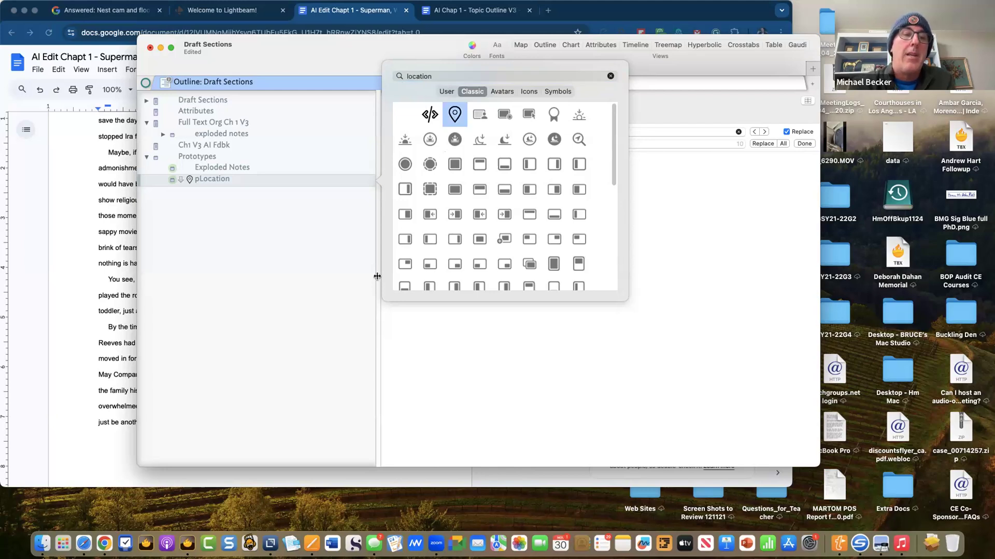
left_click(277, 268)
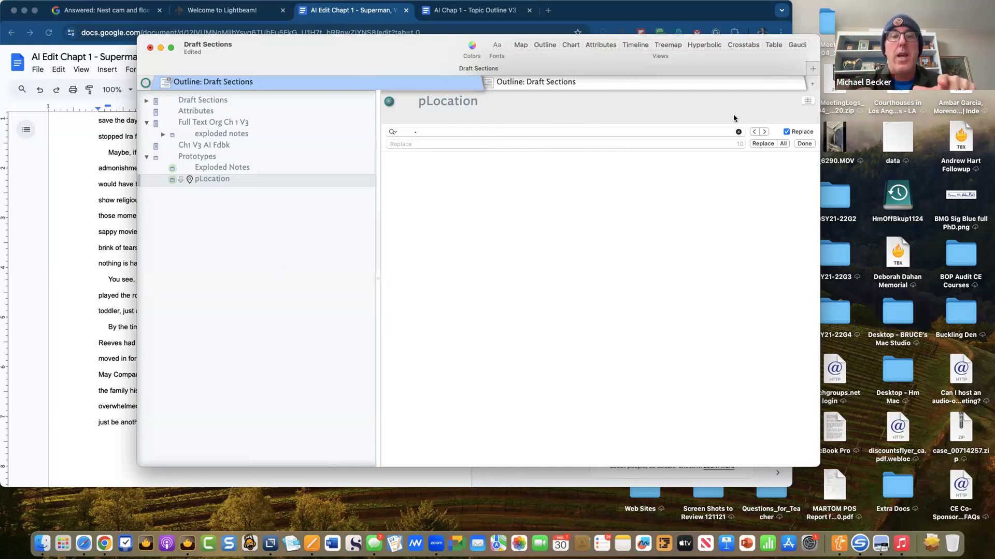
left_click(807, 100)
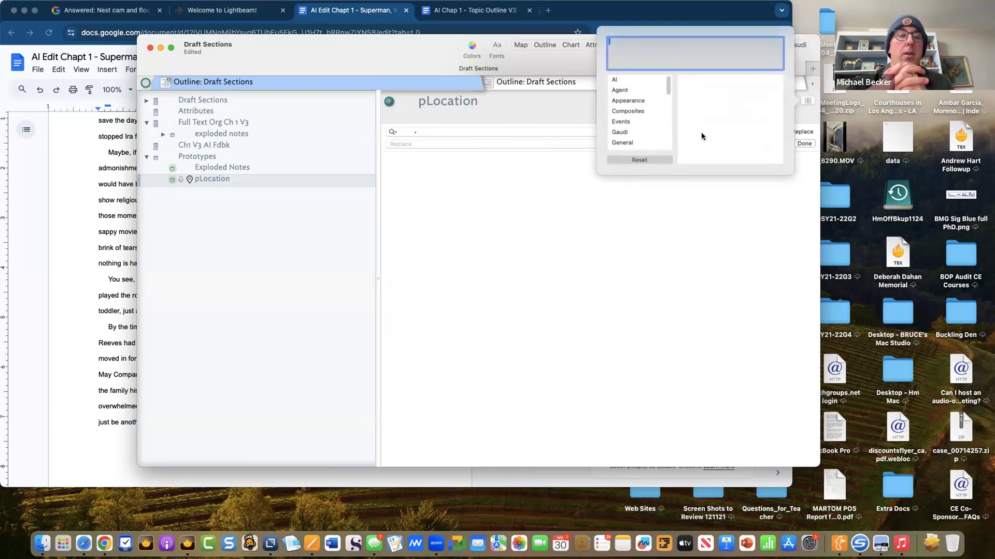
left_click(497, 173)
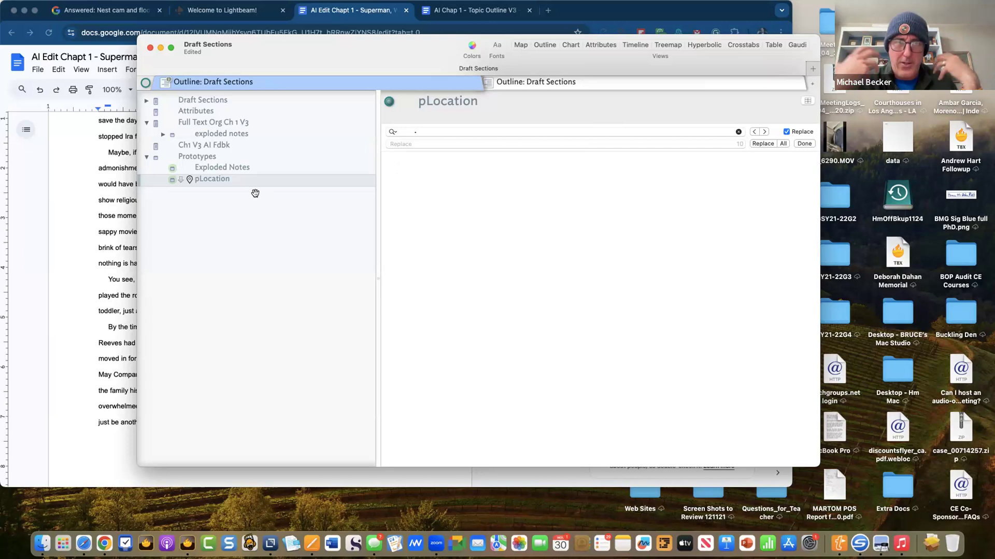
right_click(246, 179)
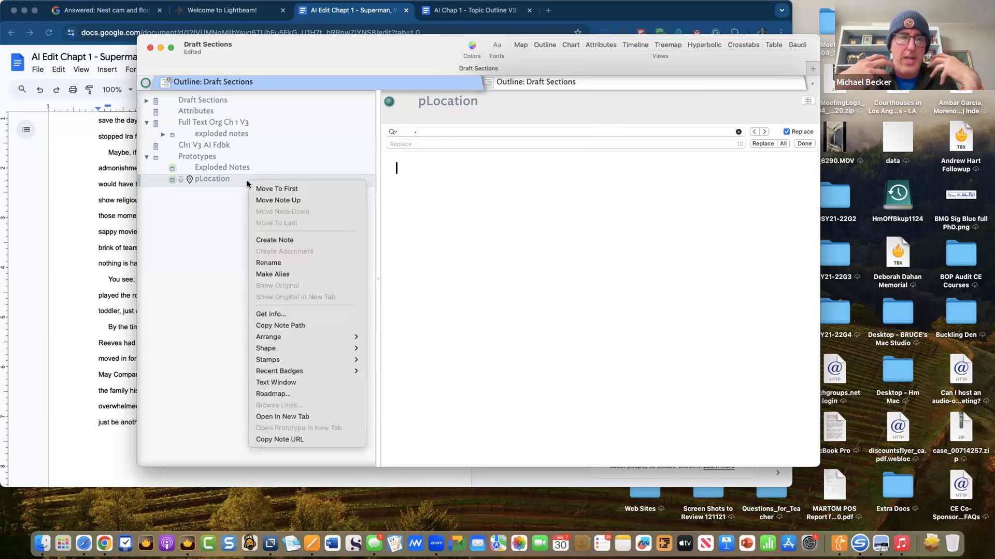
left_click(210, 220)
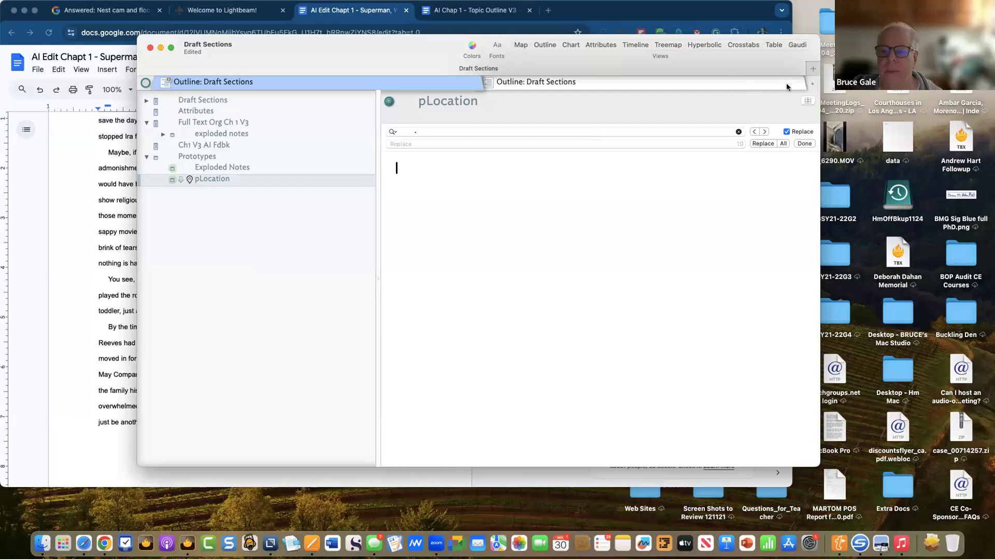
left_click(808, 101)
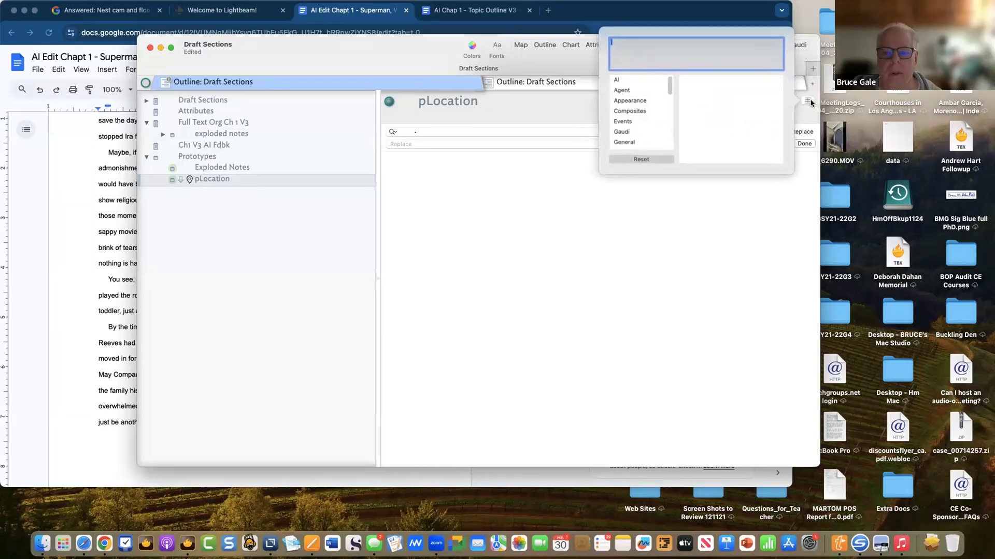
left_click(616, 282)
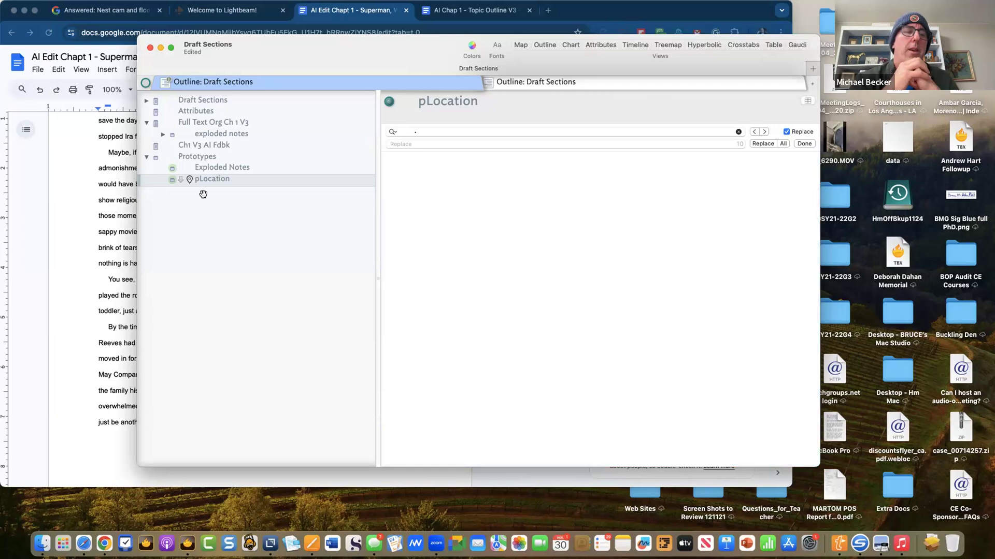
- Create a new note named Person below pLocation
key("Return")
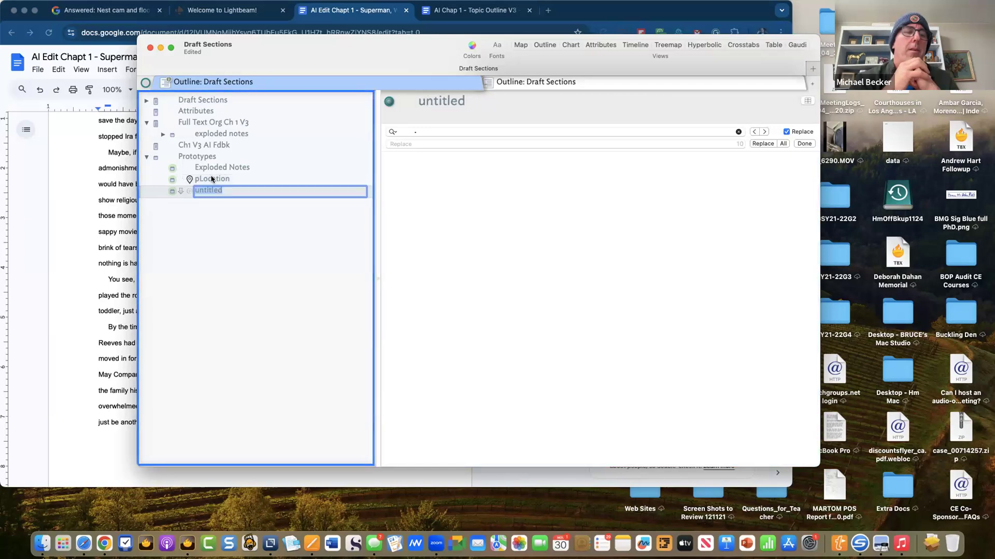
type("Person")
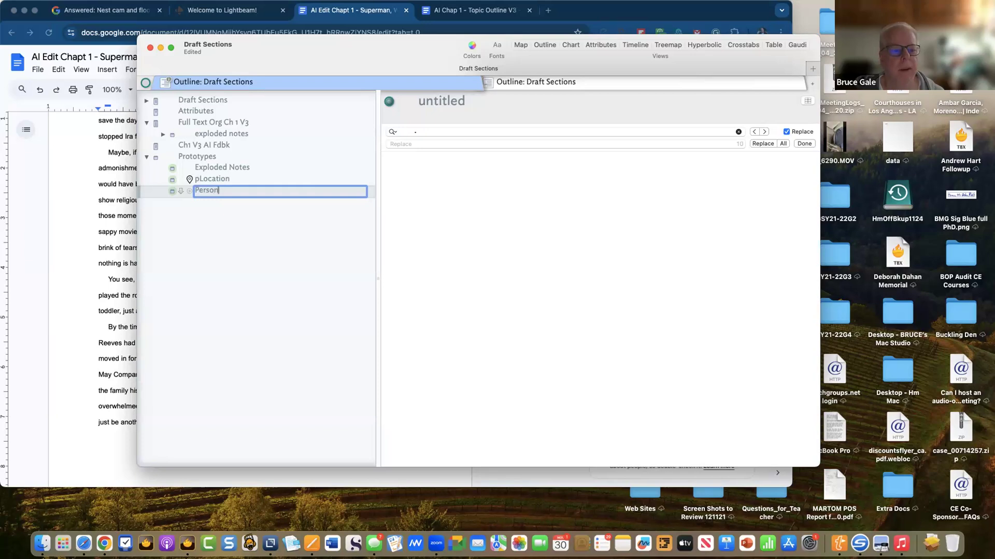
key("Return")
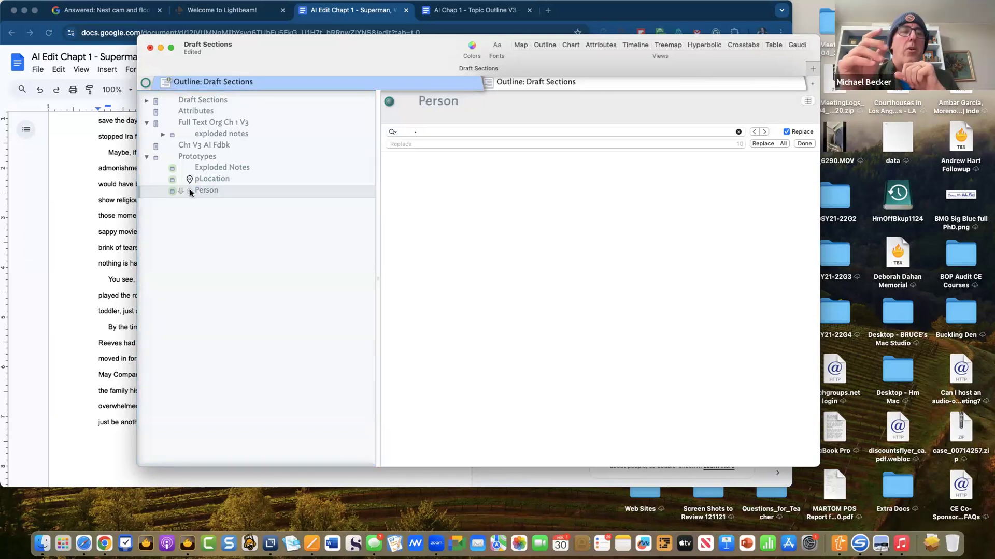
- Give Person the person-silhouette badge from the Classic badges
left_click(190, 190)
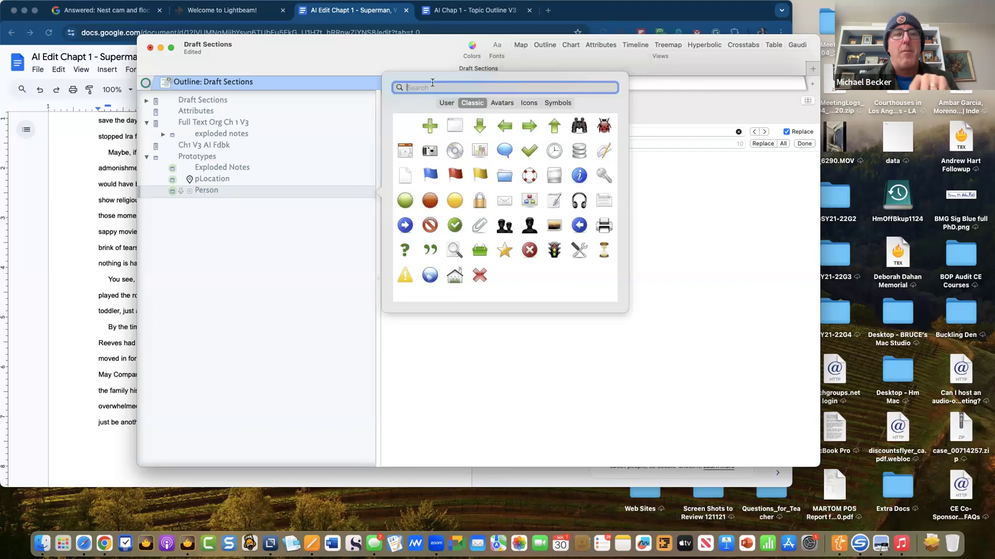
left_click(529, 227)
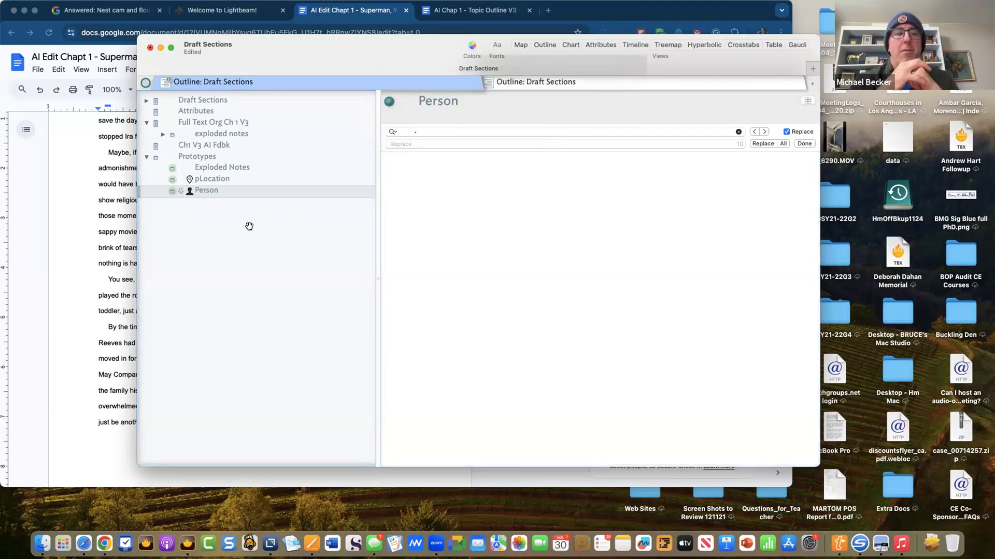
left_click(204, 179)
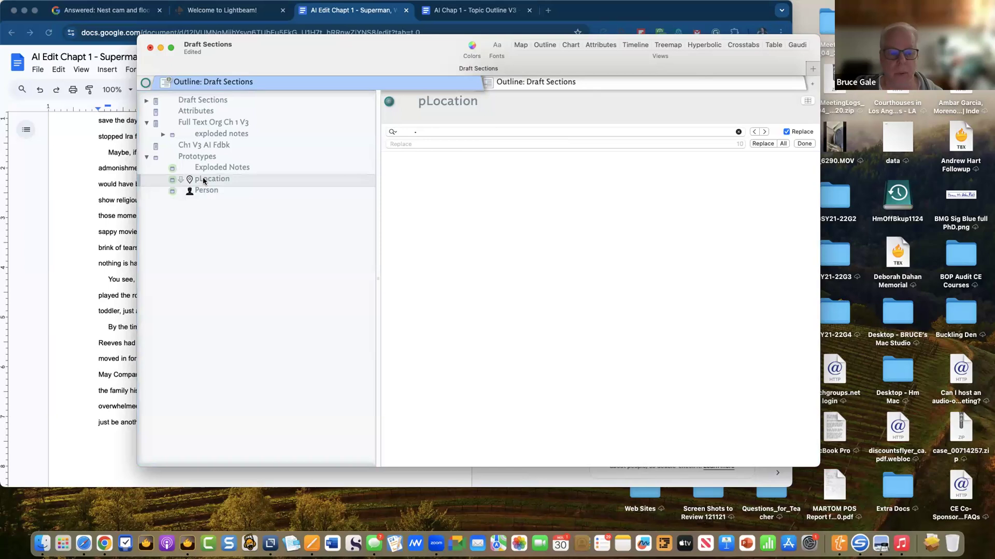
left_click(213, 191)
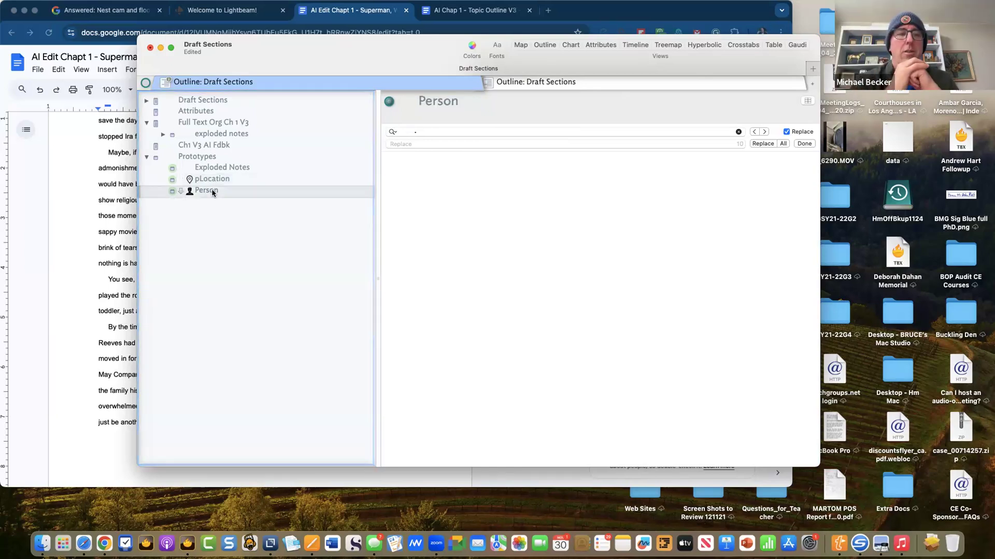
- Create a set-type Location attribute as Person's key attribute, then open the Document Inspector with Cmd-1
left_click(807, 102)
type("Loca")
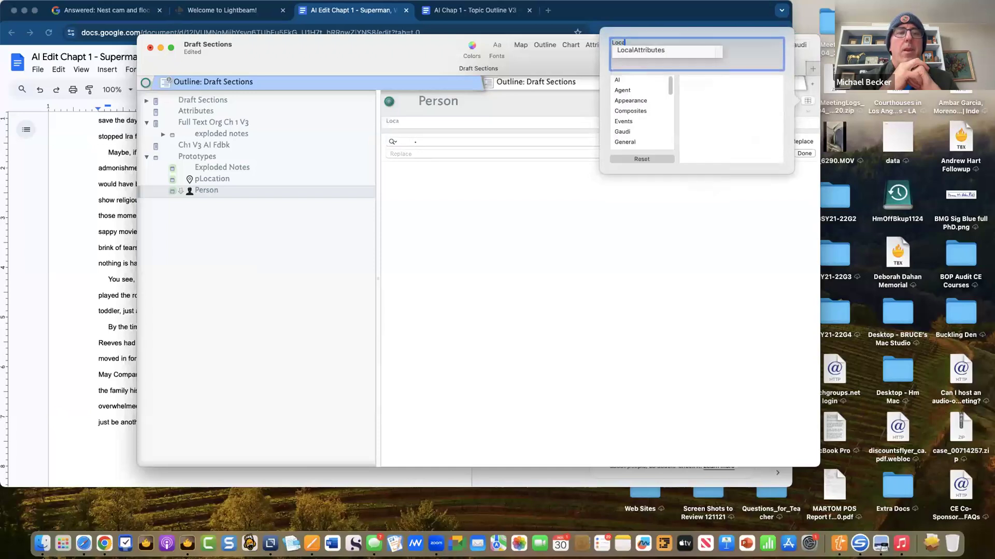
type("tion")
key("Return")
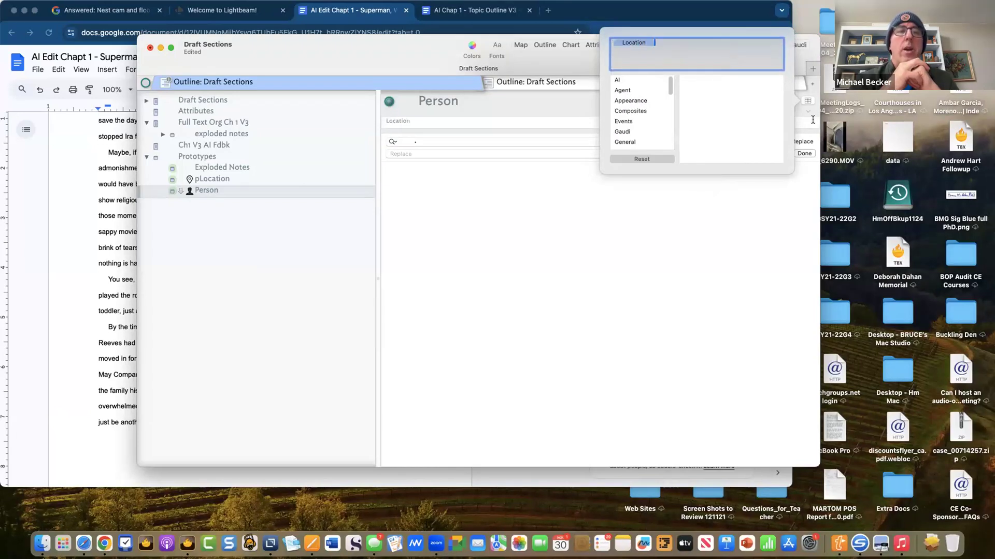
left_click(731, 217)
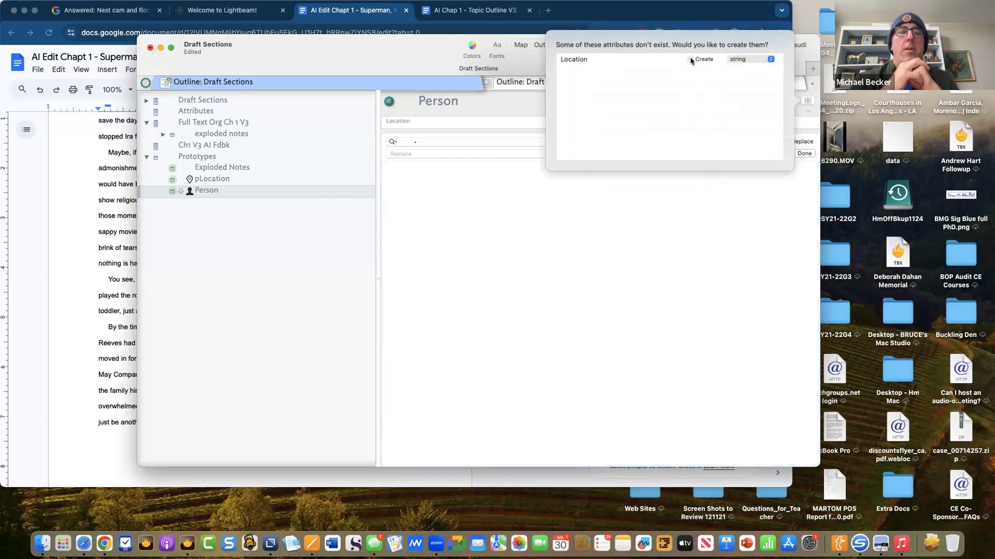
left_click(691, 60)
left_click(743, 60)
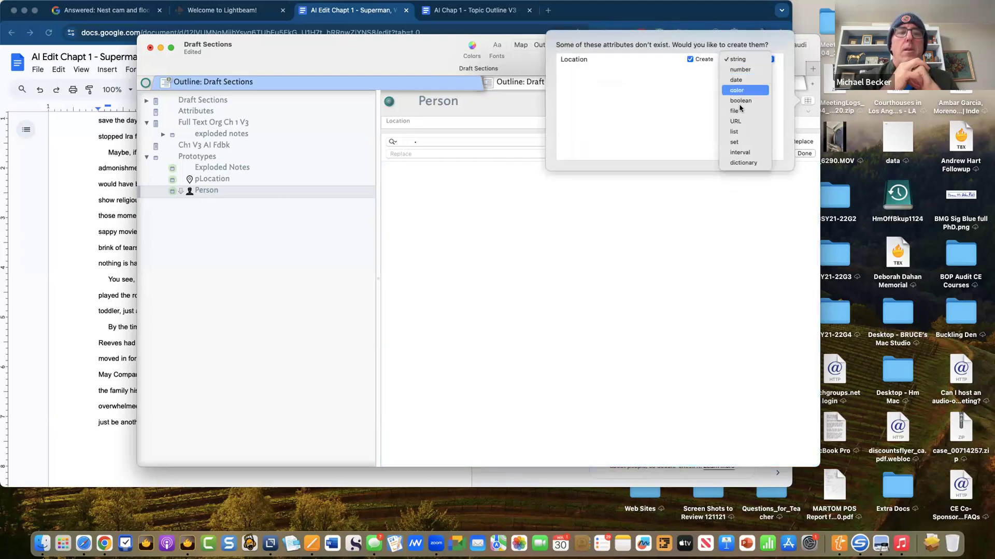
left_click(734, 141)
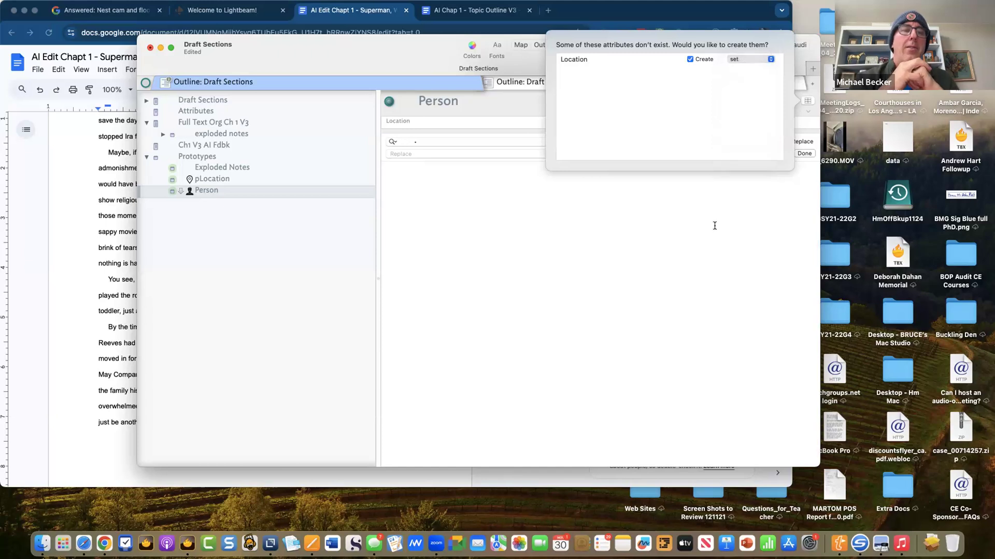
left_click(714, 226)
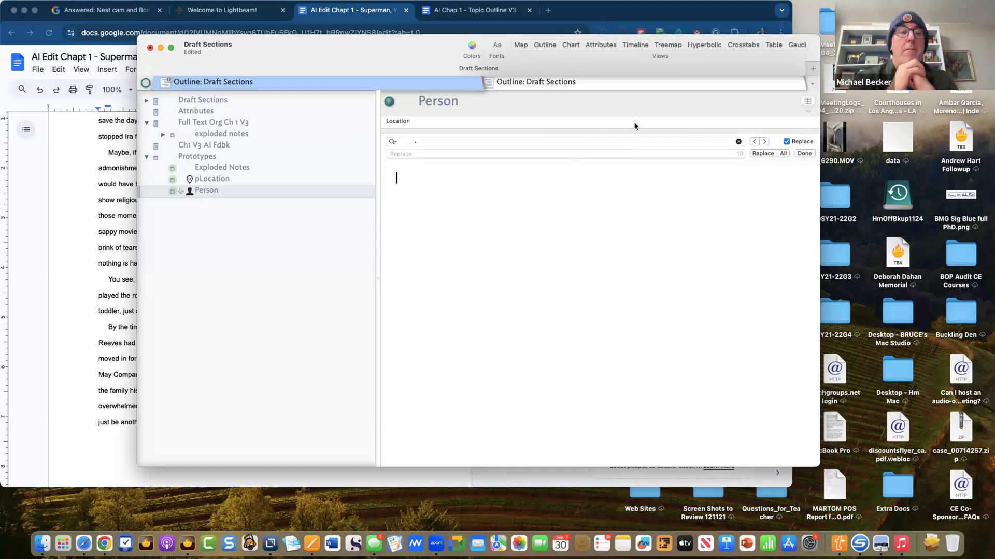
key("super+1")
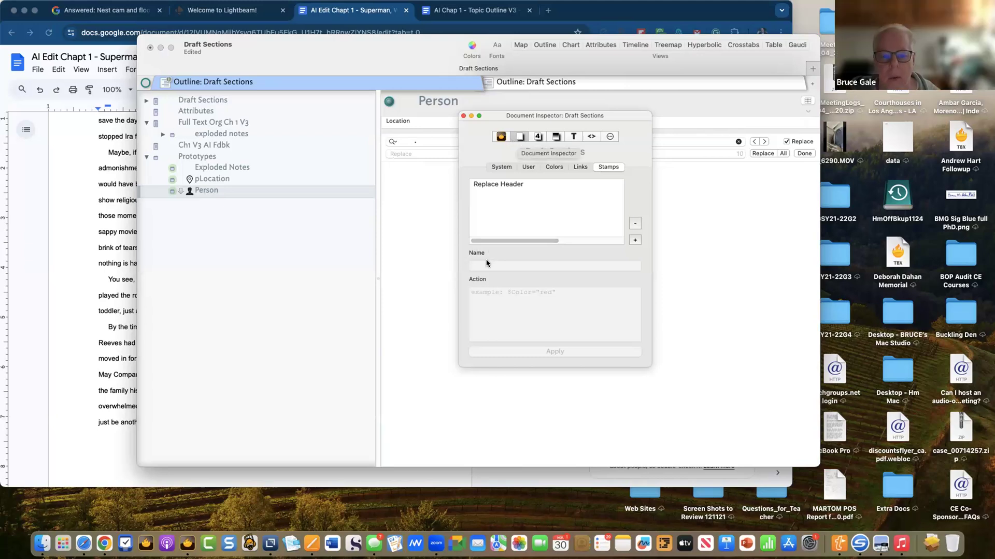
- Show the User settings for the set-type Location attribute and begin editing its Suggested values
left_click(523, 167)
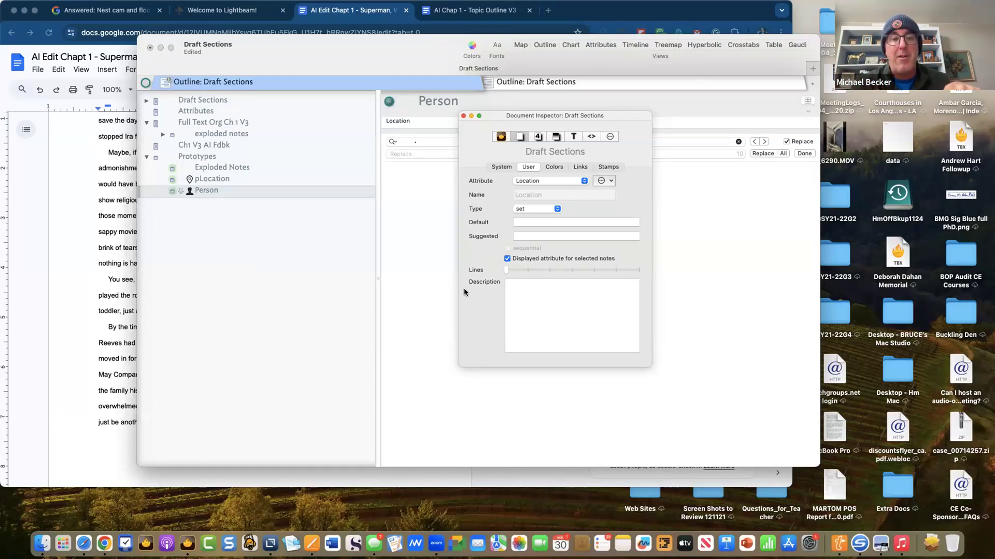
left_click(535, 235)
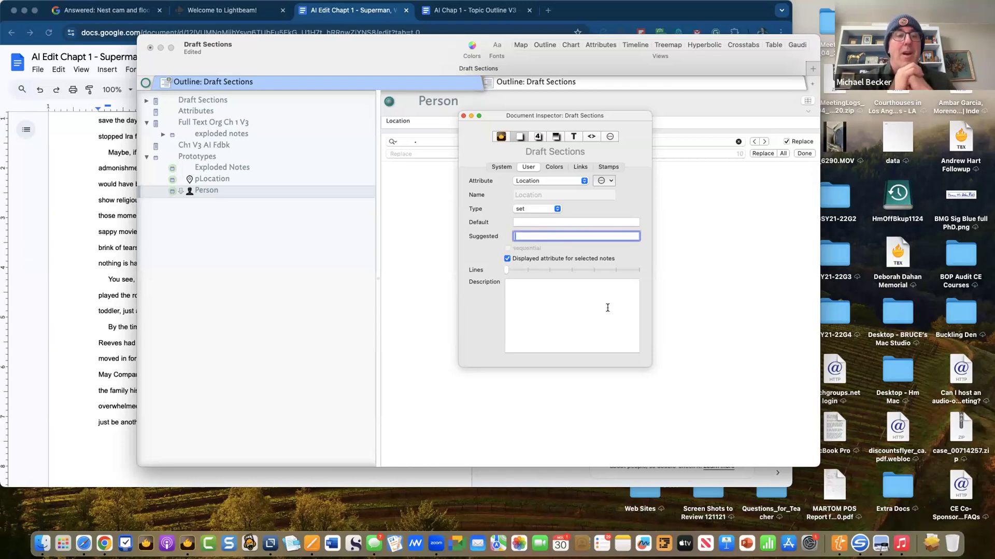
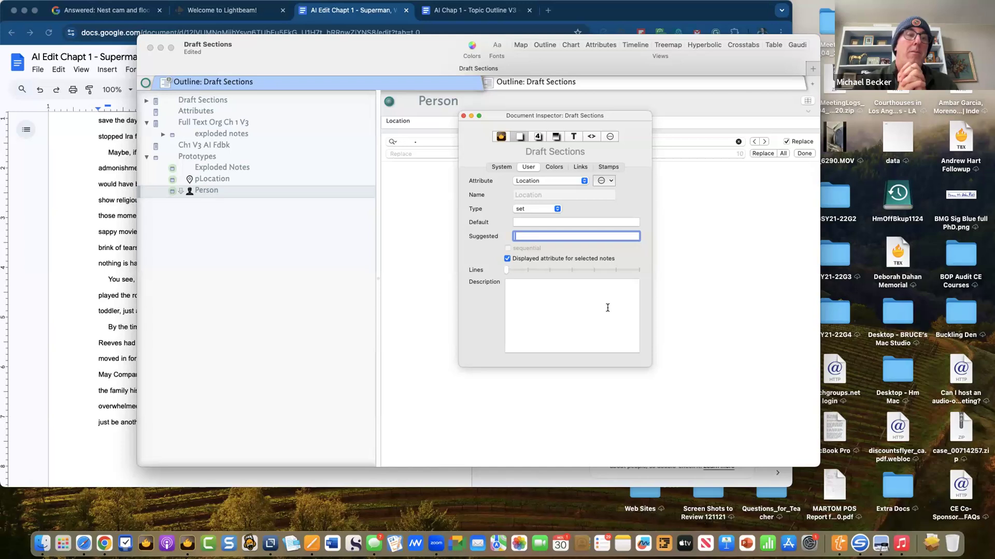
- Close the Document Inspector and add a blank line in the Person prototype note
left_click(774, 294)
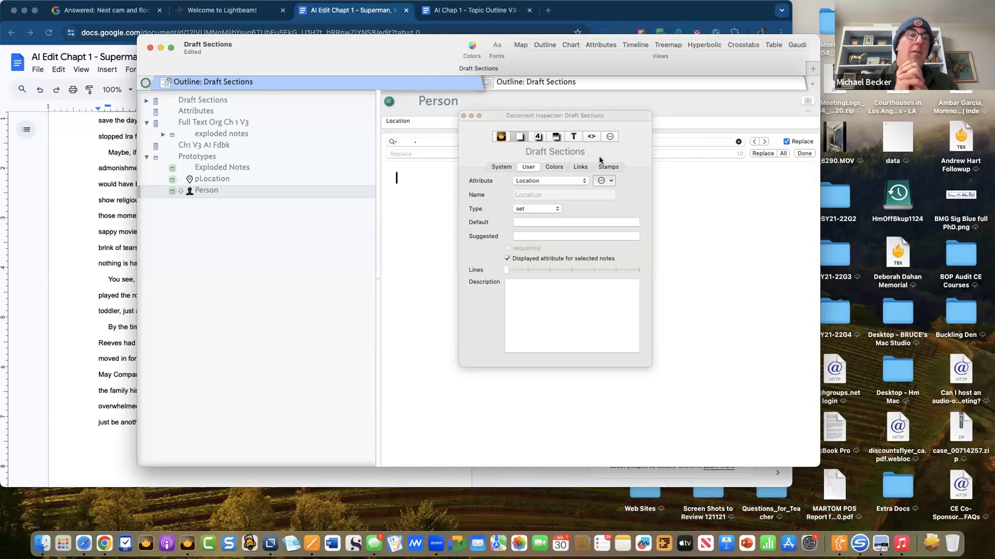
left_click(464, 117)
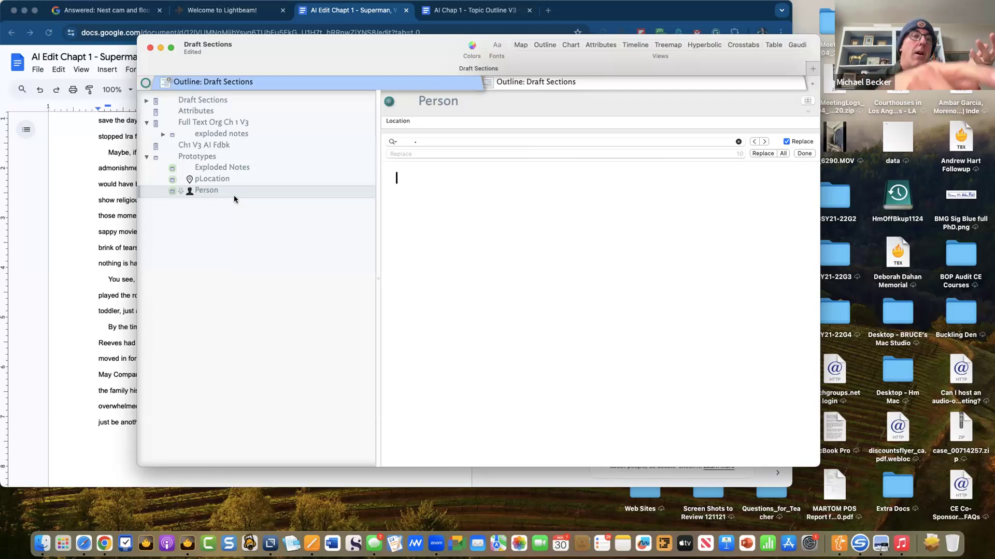
key("Return")
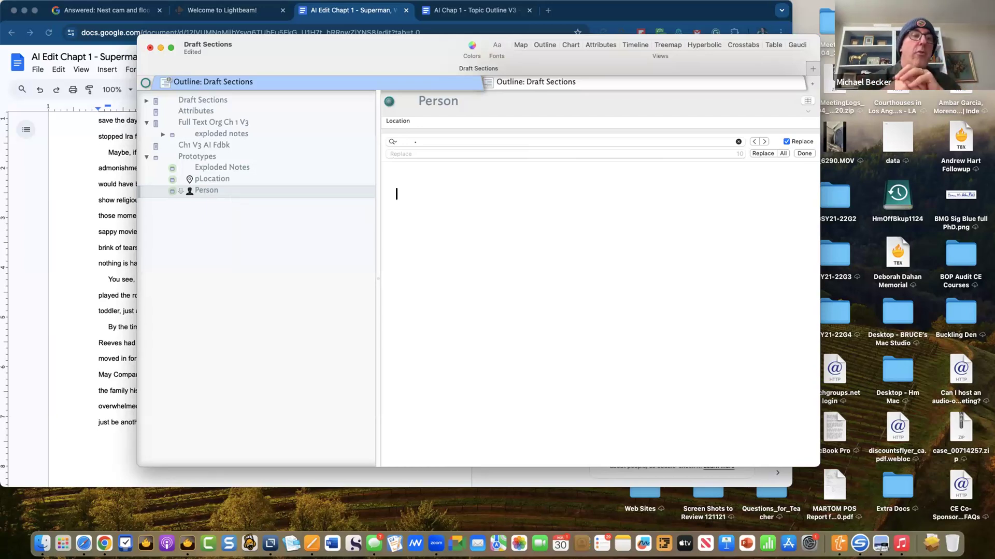
- Create a 'Resources Folder' note below the Ch1 V3 AI Fdbk note
left_click(214, 144)
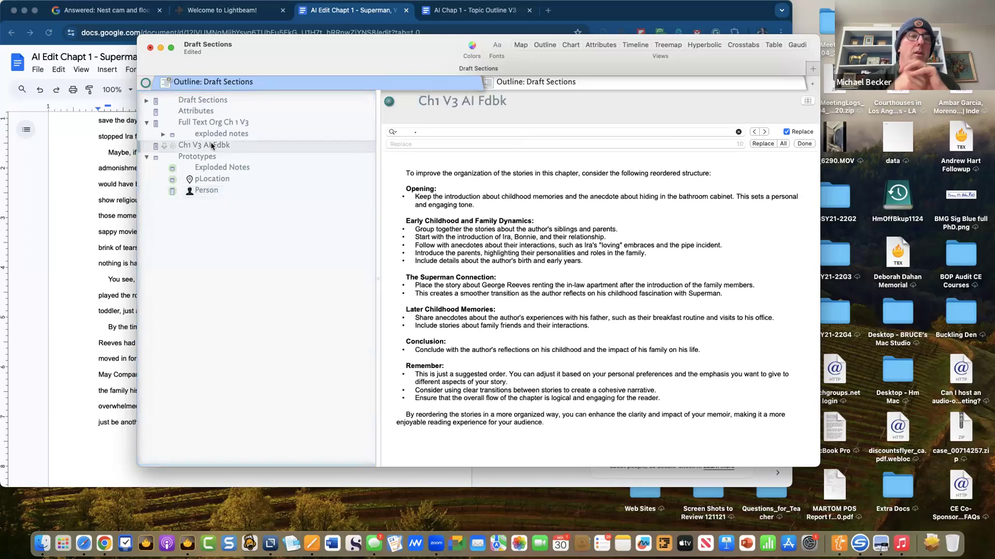
key("Return")
type("R")
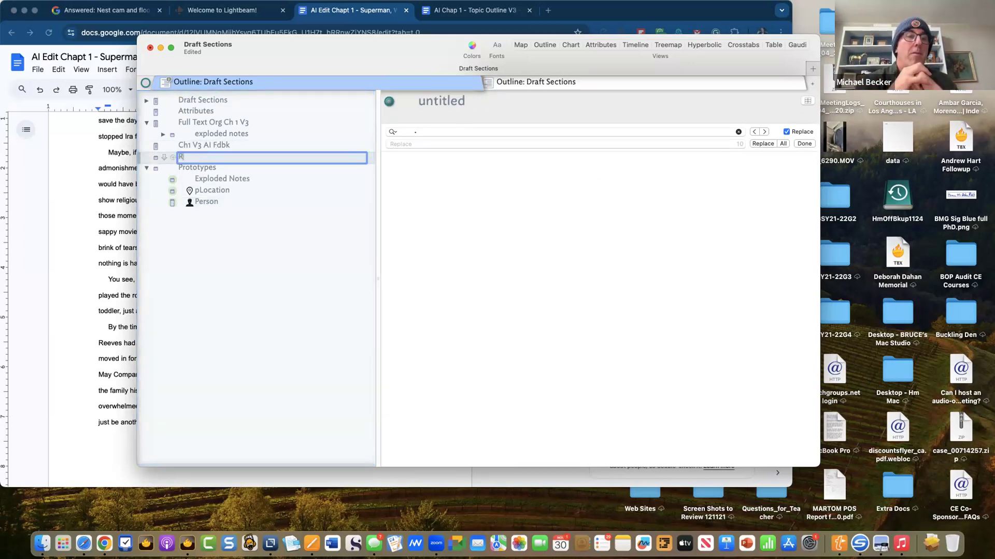
type("esources Folder")
key("Return")
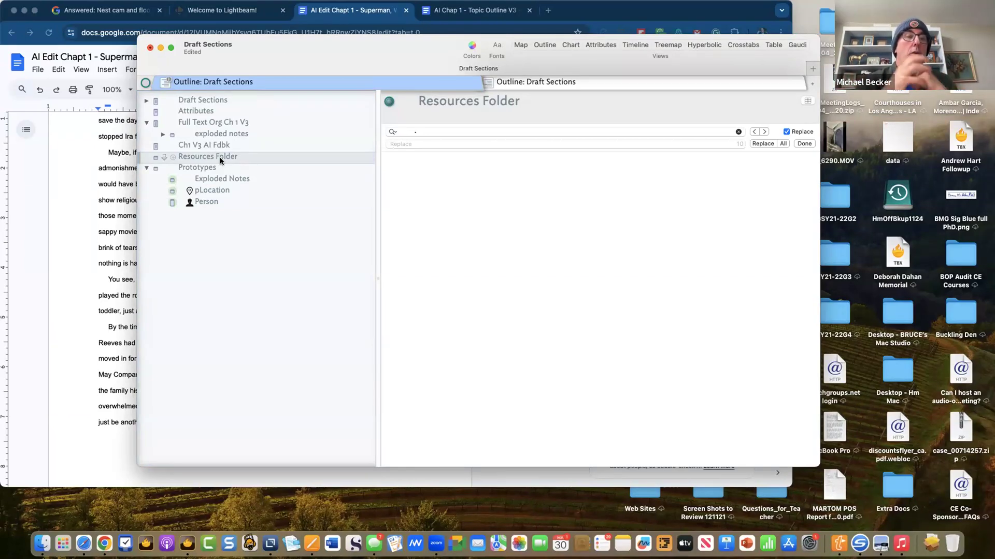
- Nest a 'Locations Folder' note inside Resources Folder, then open the Attributes note
key("Return")
key("Tab")
type("Locations Folder")
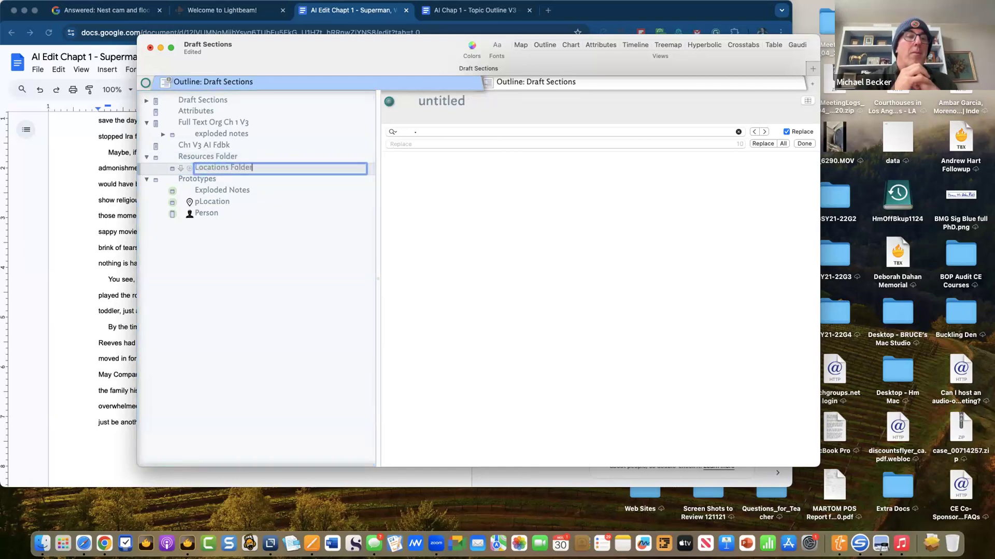
key("Return")
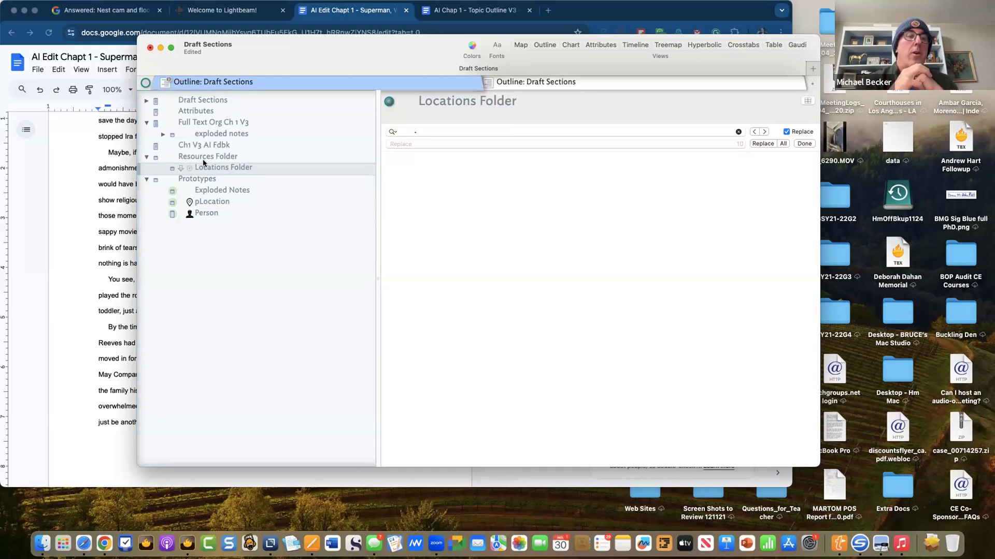
left_click(206, 111)
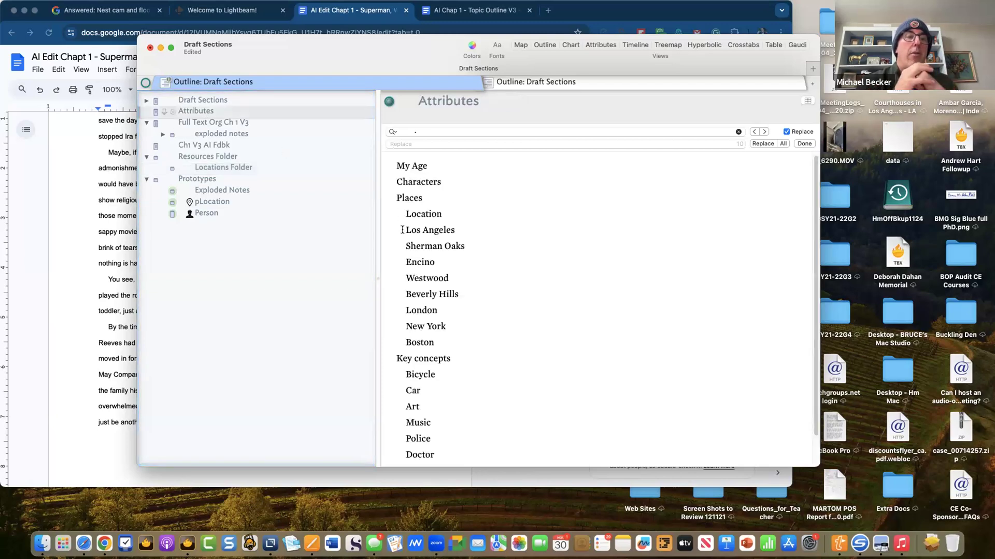
- Copy the place names Los Angeles through Boston from Attributes into Locations Folder
left_click_drag(406, 230, 459, 342)
key("super+c")
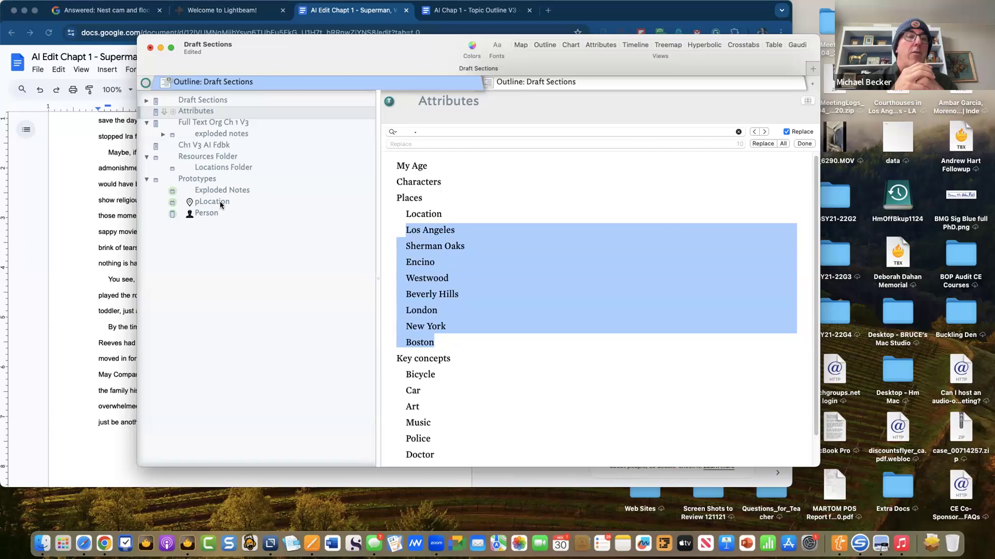
left_click(224, 169)
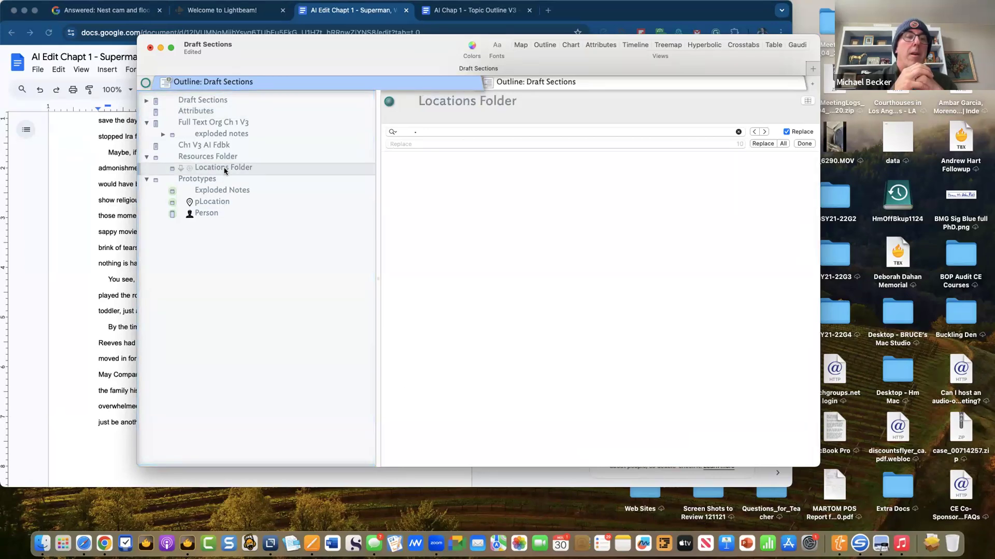
left_click(466, 185)
key("super+v")
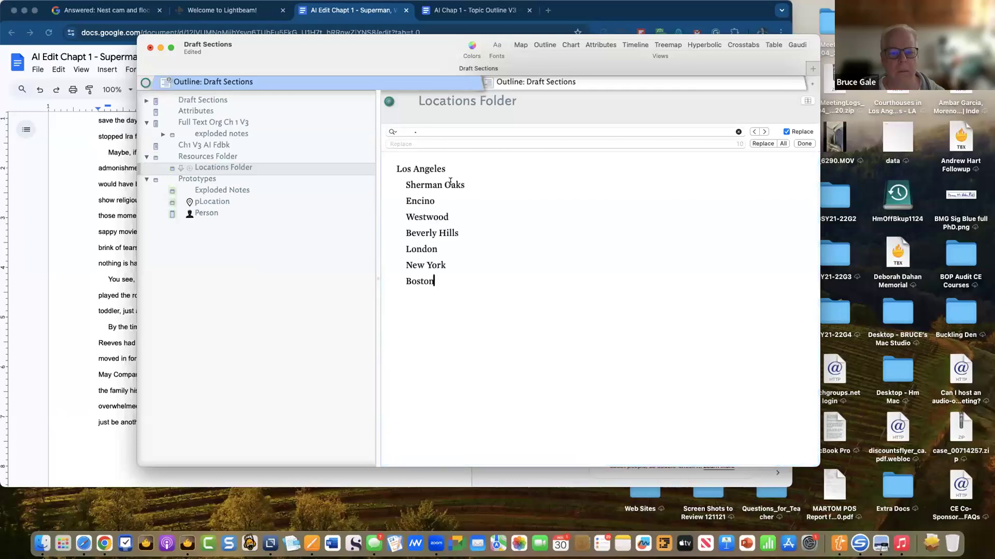
- Remove the indent from Sherman Oaks, Encino, Westwood, Beverly Hills, London, New York and Boston
triple_click(386, 182)
key("Left")
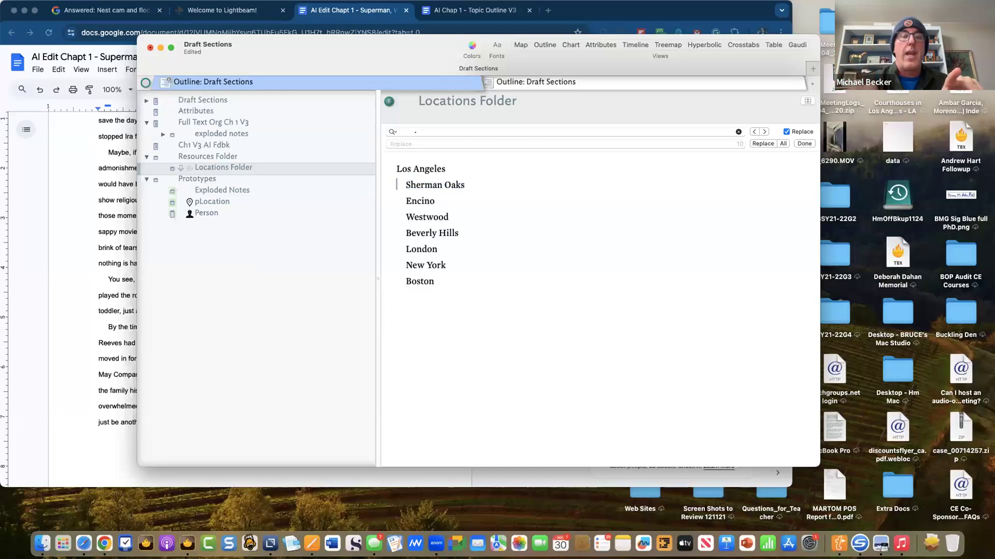
key("Delete")
key("Down")
key("Delete")
key("Down")
key("Delete")
key("Down")
key("Delete")
key("Down")
key("Delete")
key("Down")
key("Delete")
key("Down")
key("Delete")
left_click(501, 230)
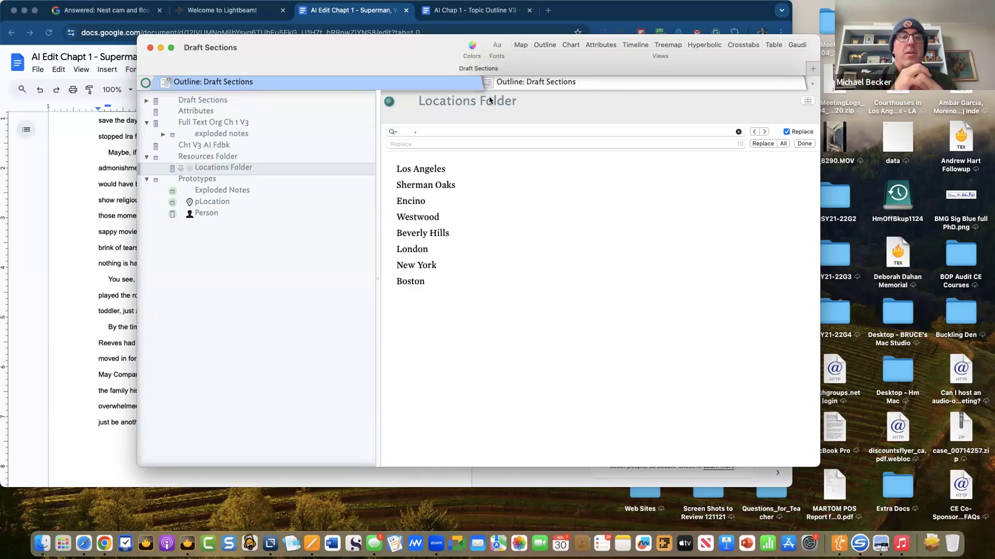
- Add OnAdd to the key attributes shown on the Locations Folder note
left_click(807, 101)
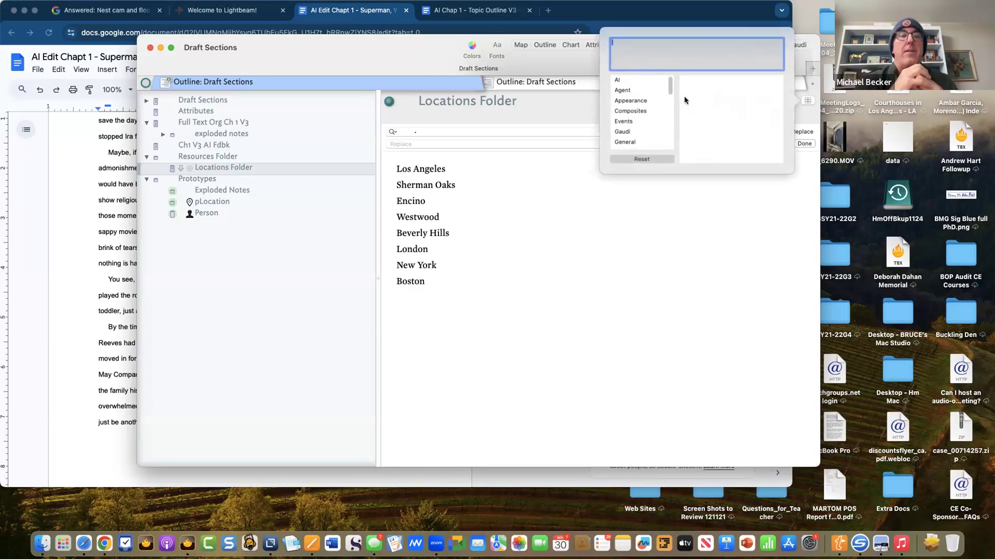
type("On")
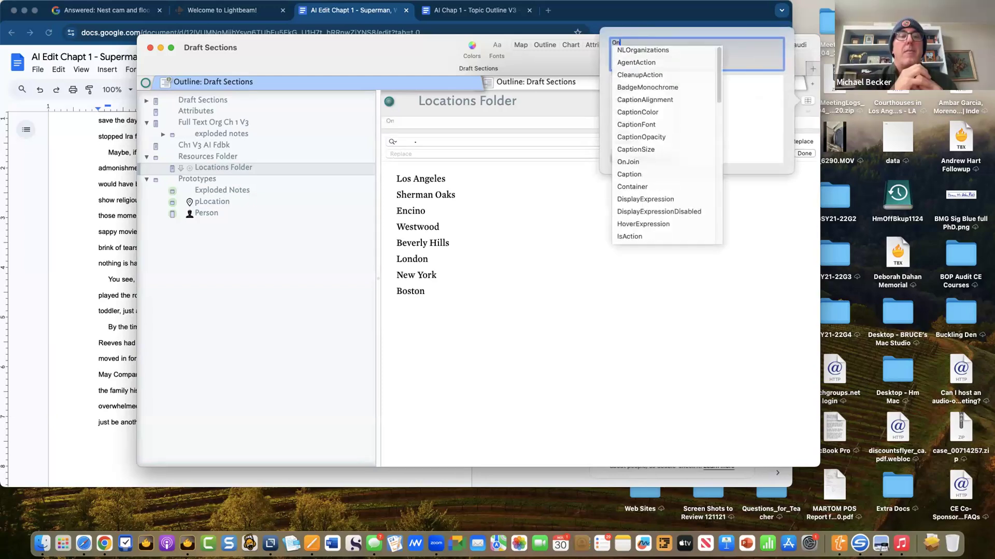
type("a")
key("Down")
key("Down")
key("Return")
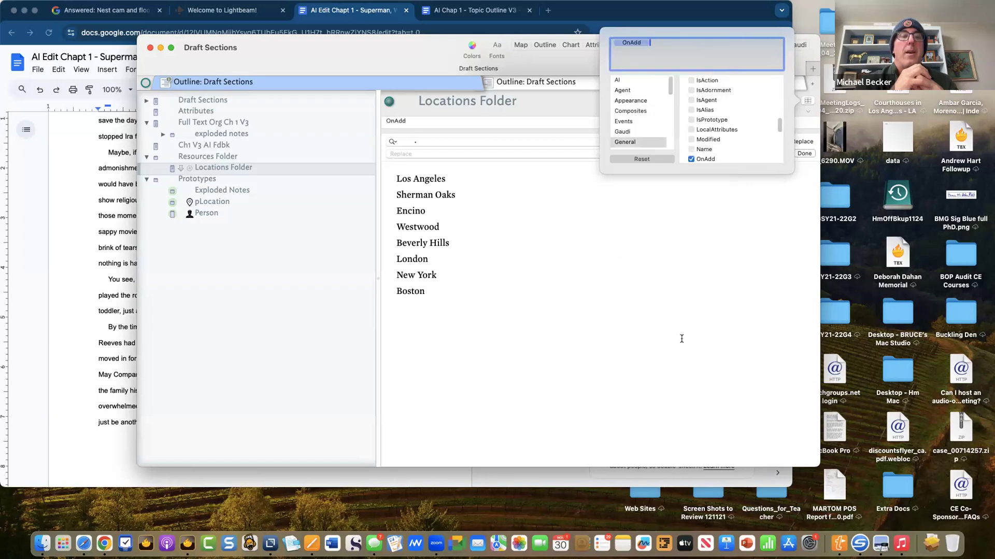
left_click(648, 338)
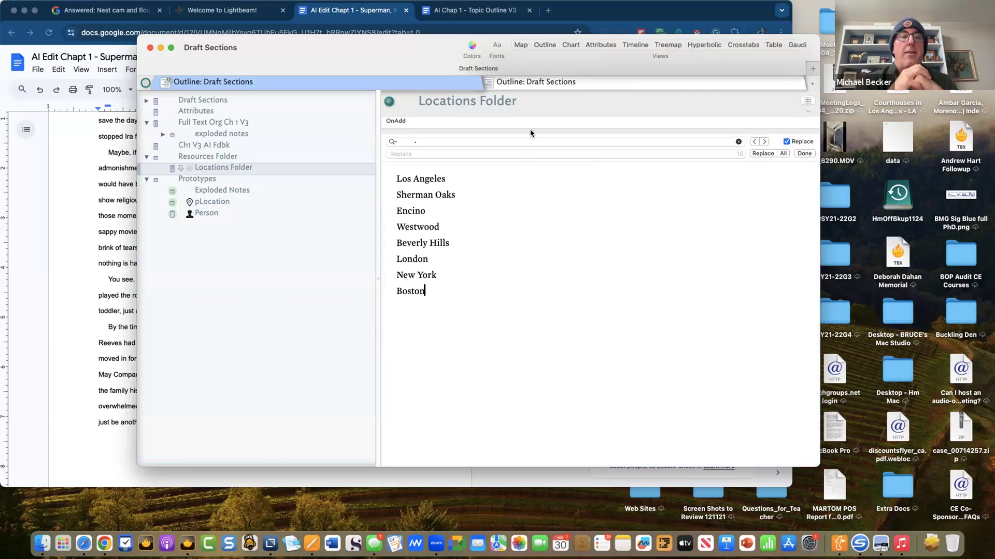
- Set the Locations Folder's OnAdd value to $Prototype="pLocation";
left_click(594, 120)
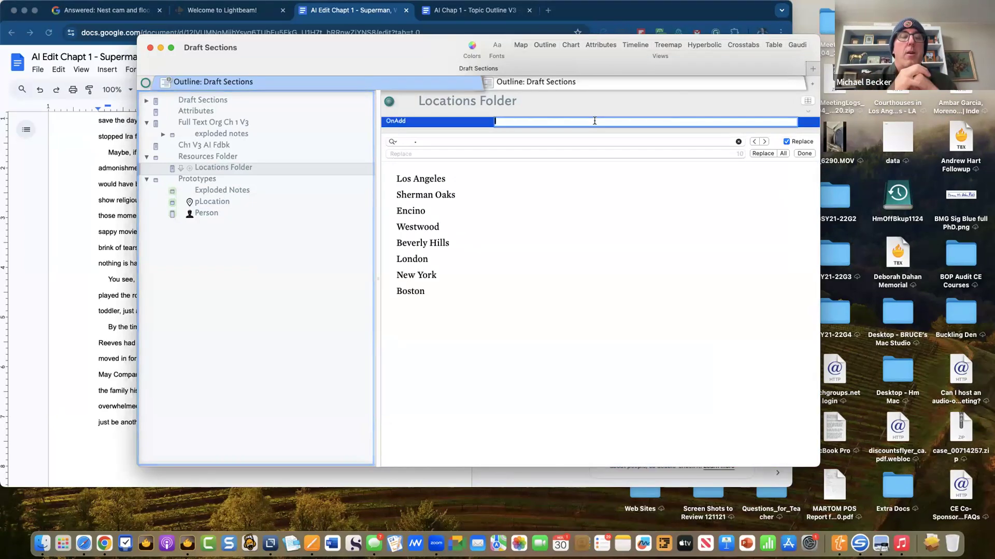
type("$Prototype=")
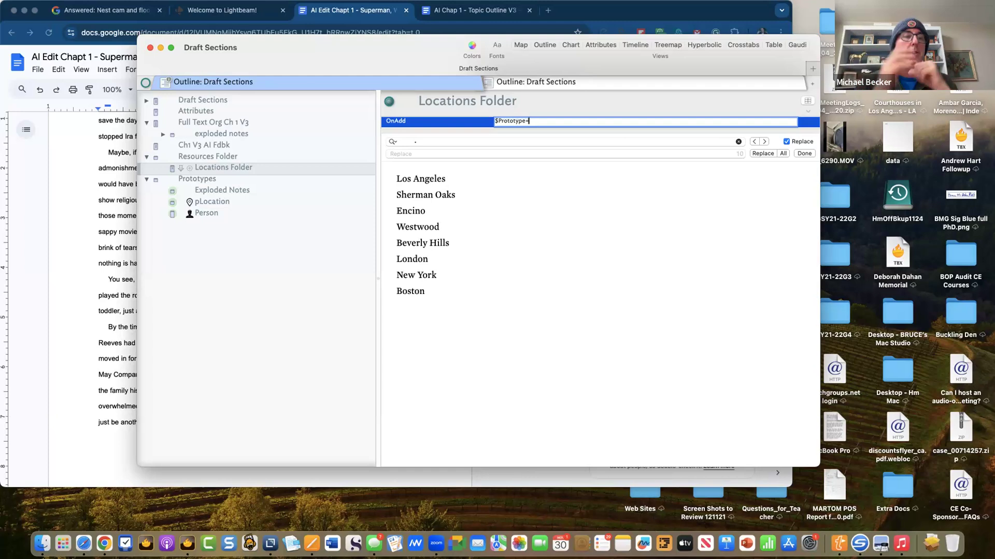
type("ocat")
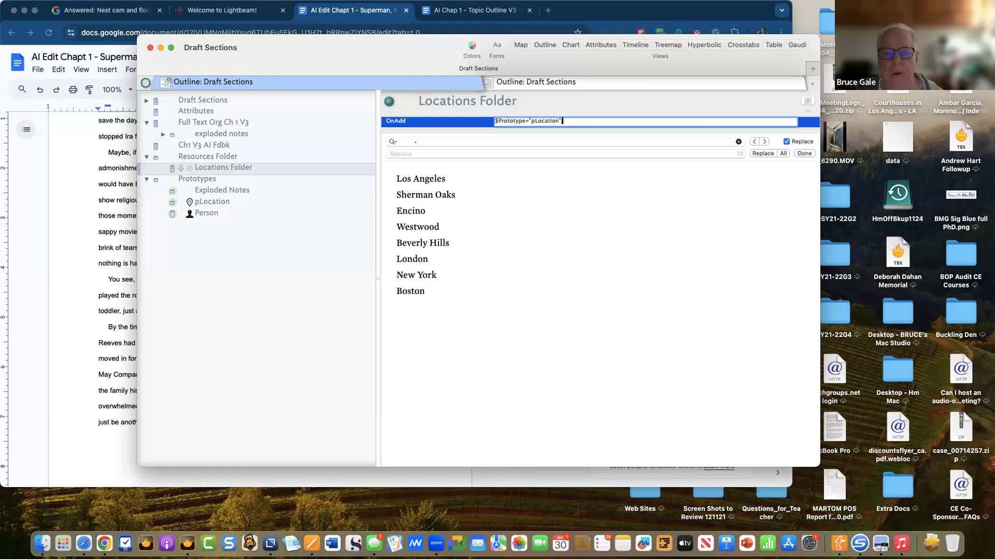
type("ion\";")
key("Return")
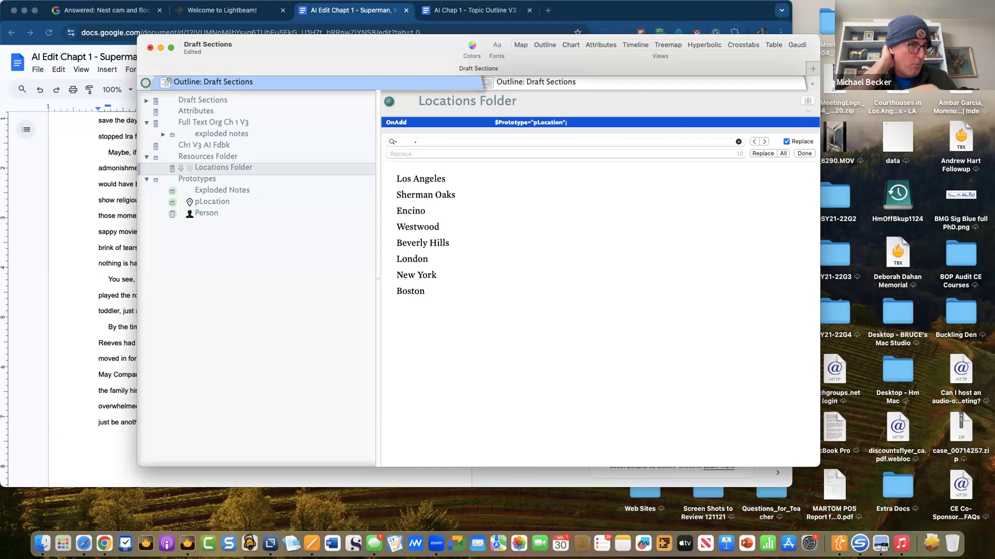
- Select Locations Folder in the outline and bring up its Explode options
left_click(573, 232)
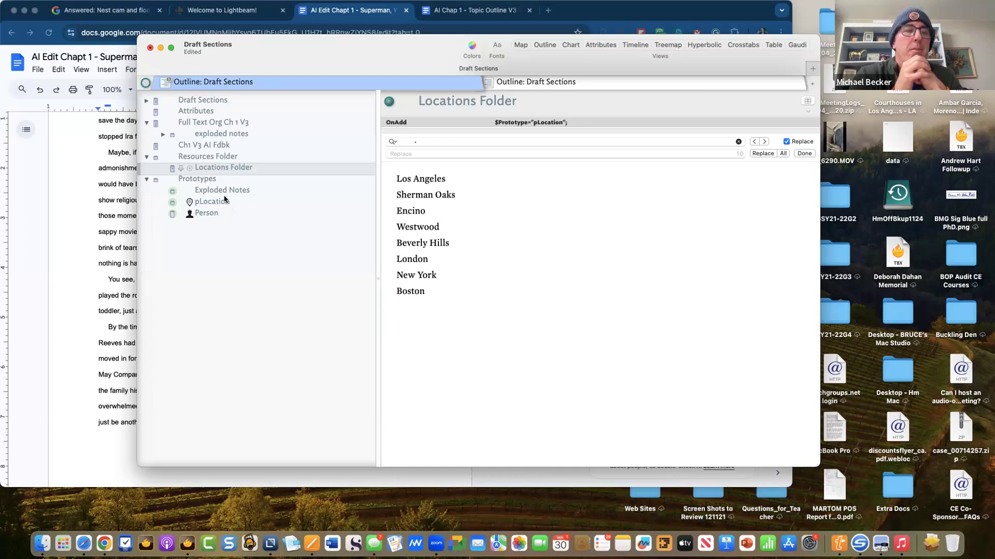
left_click(221, 169)
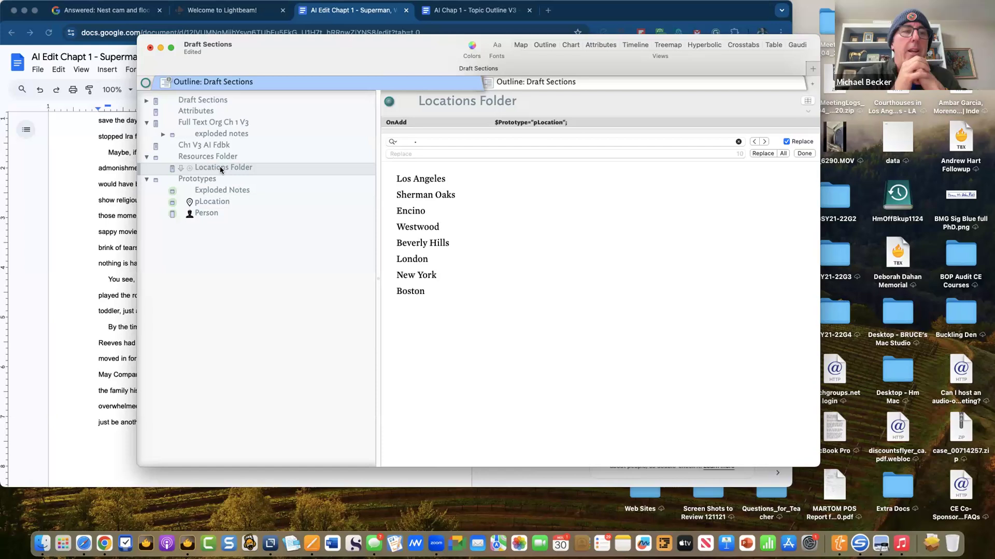
key("super+e")
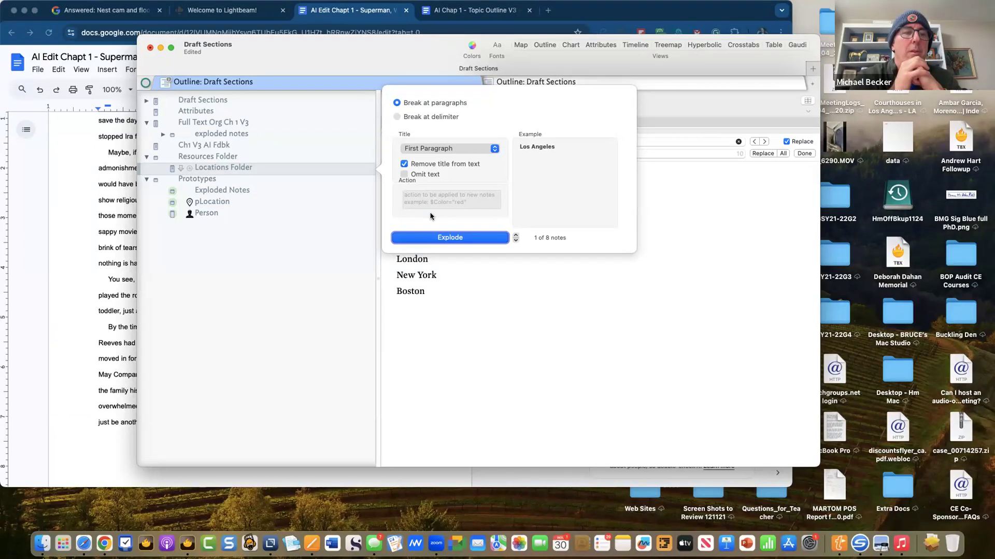
- Attempt the explode, then dismiss the crash report after Tinderbox quits unexpectedly
left_click(446, 235)
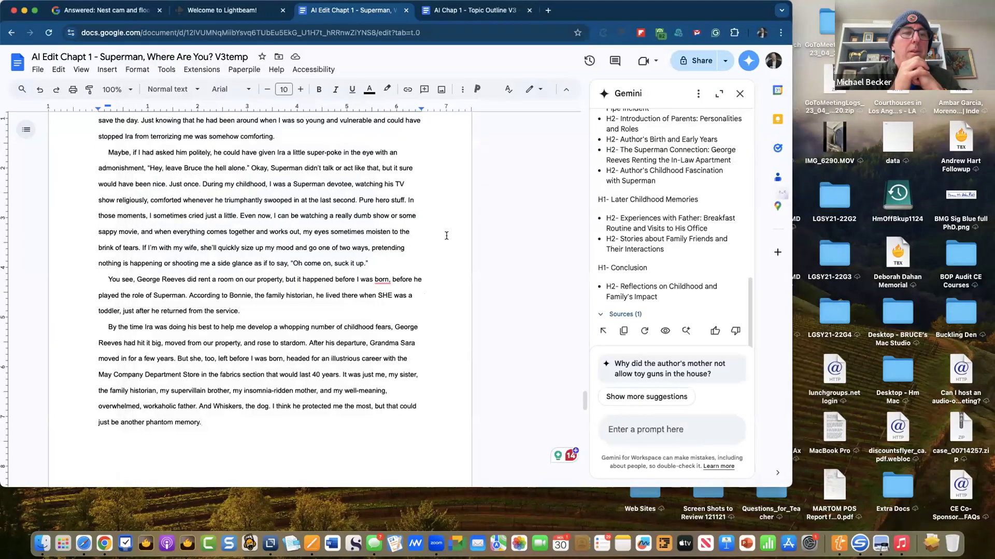
key("super+Tab")
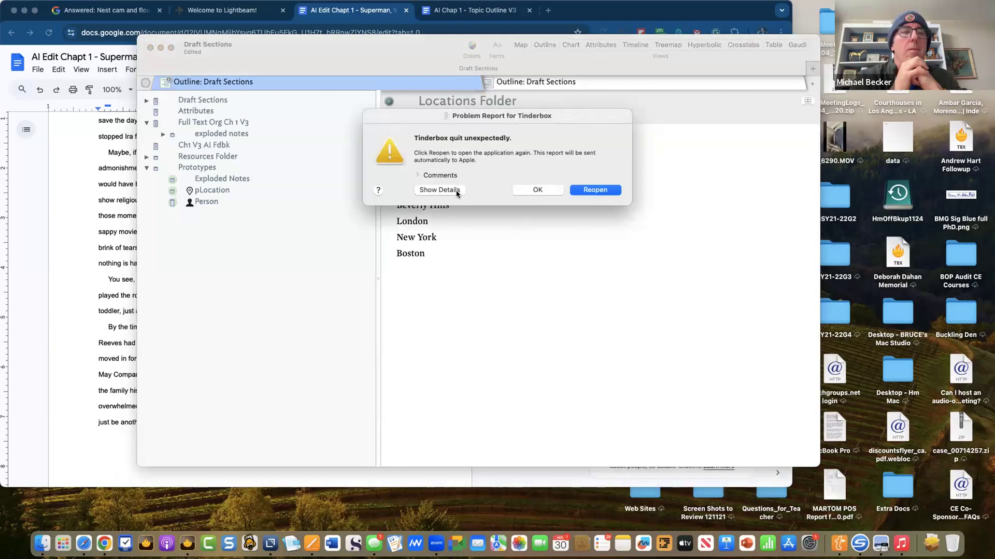
left_click(538, 190)
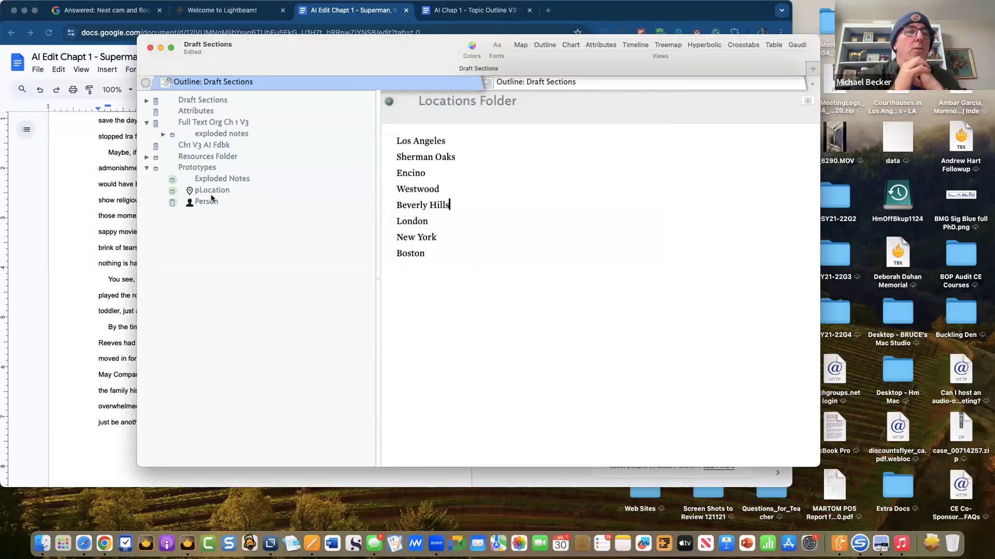
- Expand Resources Folder and open the Locations Folder note
left_click(212, 158)
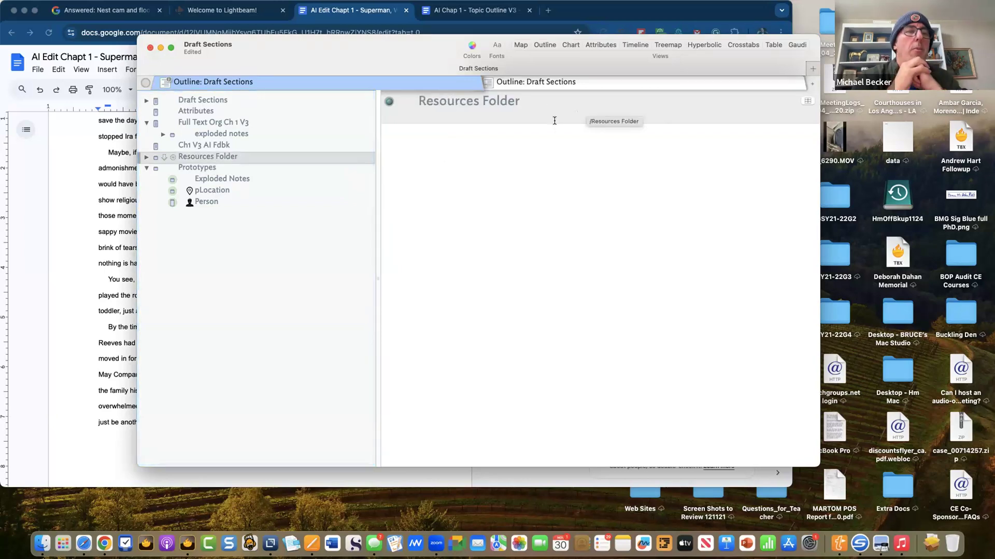
left_click(146, 158)
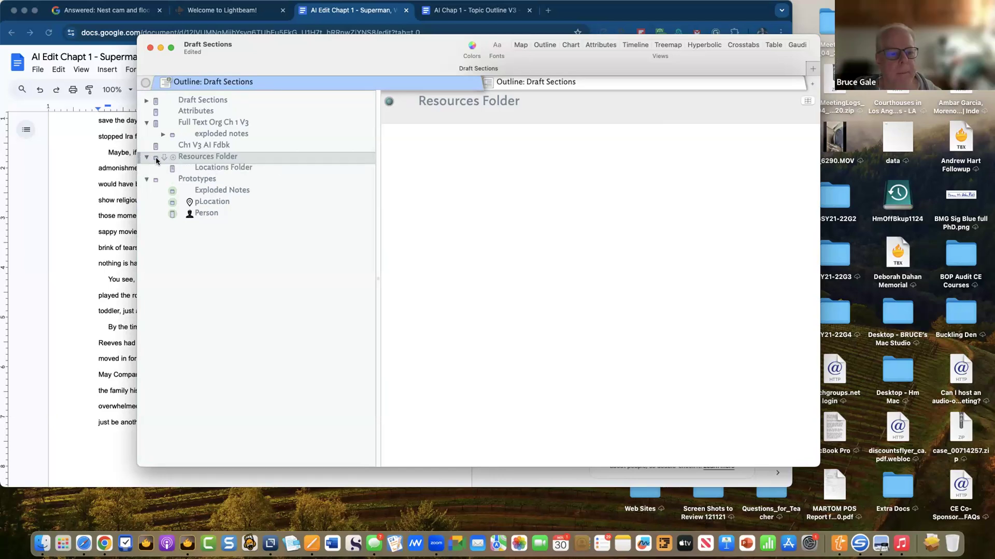
left_click(224, 171)
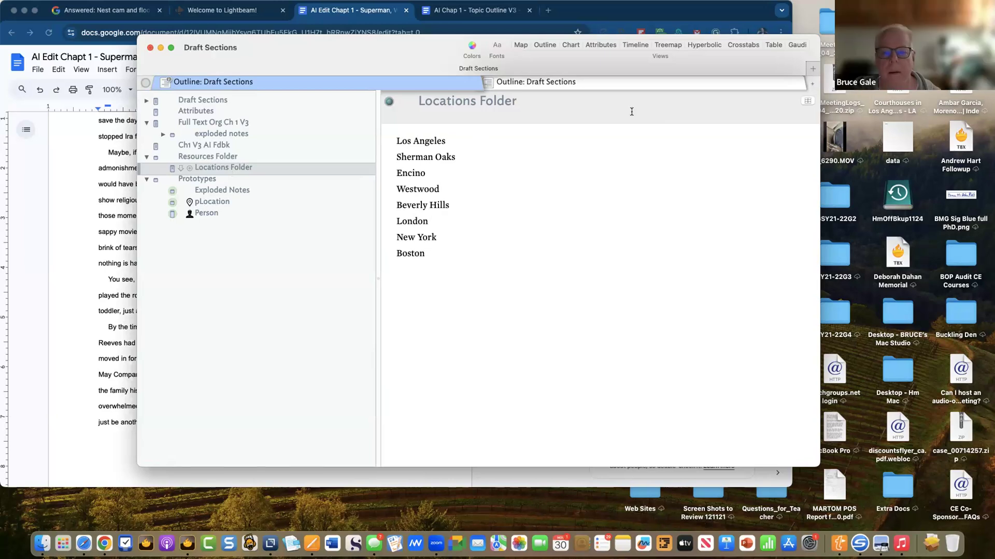
- Add OnAdd to the Locations Folder's displayed key attributes
left_click(807, 100)
type("onadd")
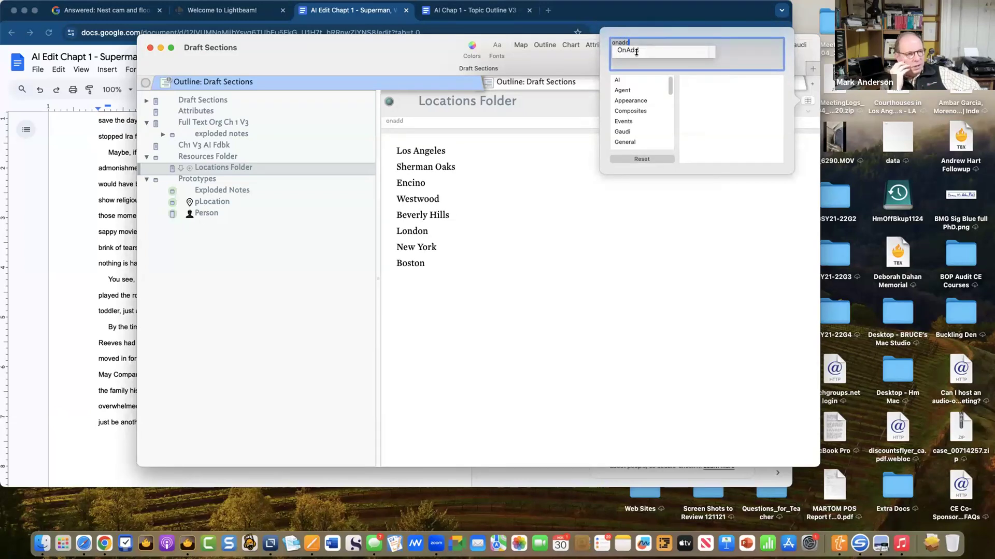
left_click(636, 51)
key("Return")
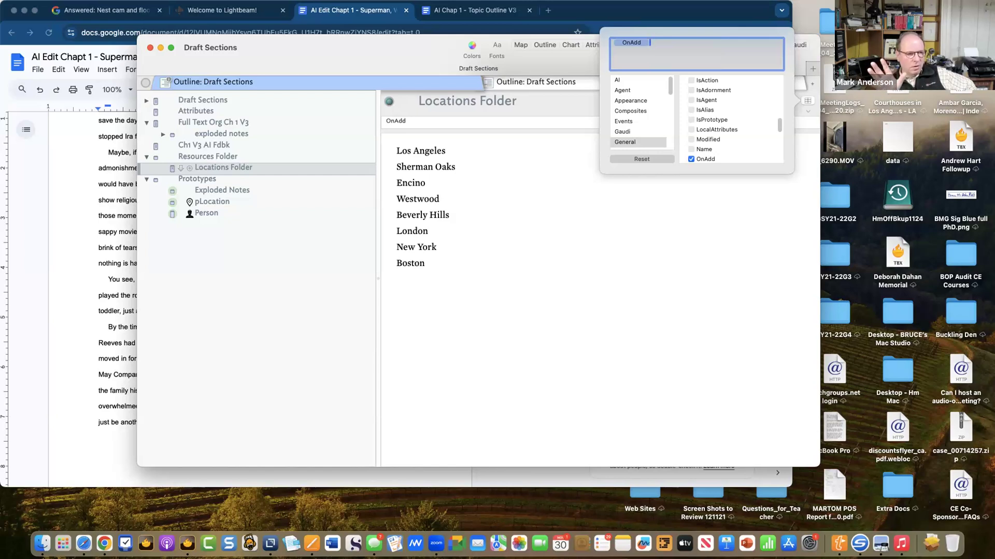
left_click(674, 236)
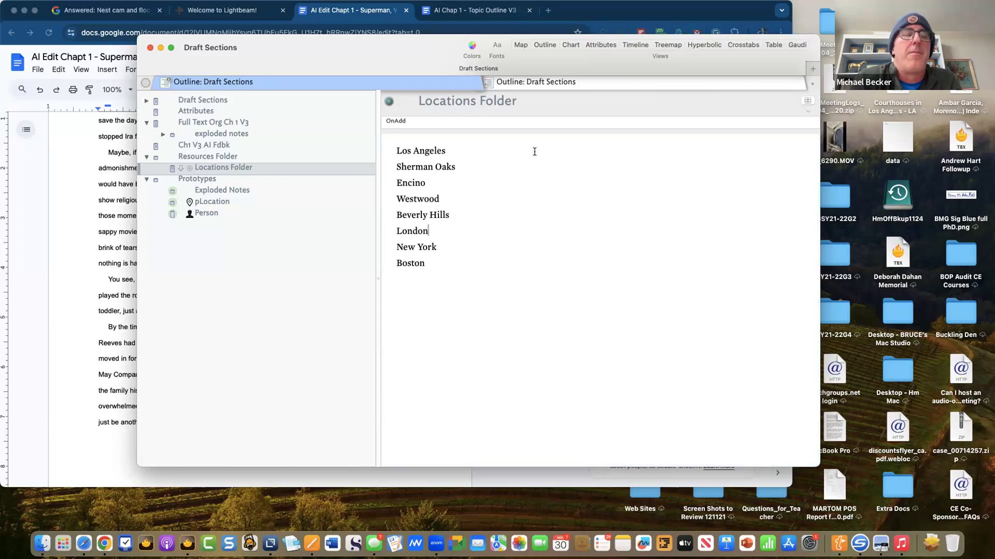
left_click(696, 123)
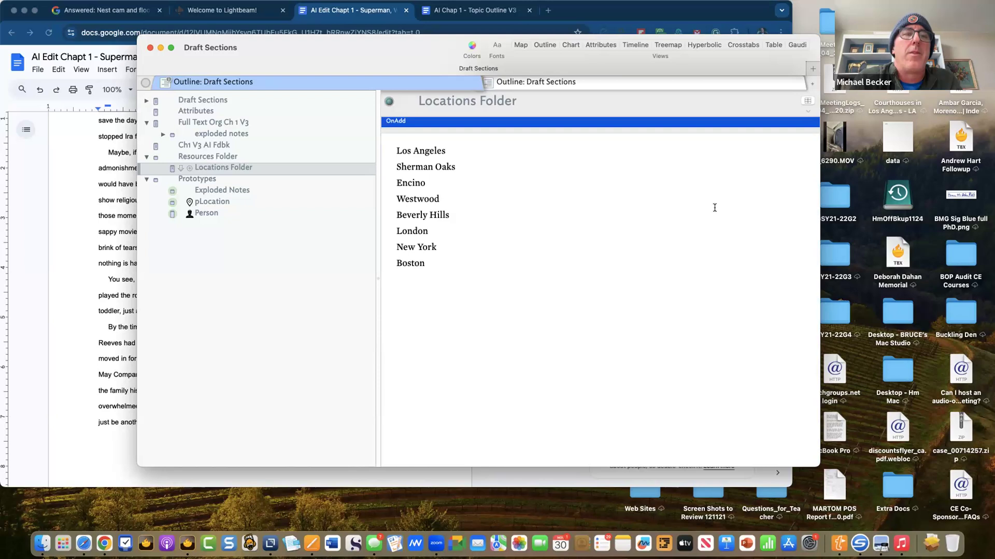
- Enter $Prototype="pLocation"; as the Locations Folder action in the Action Inspector, then close it
key("super+1")
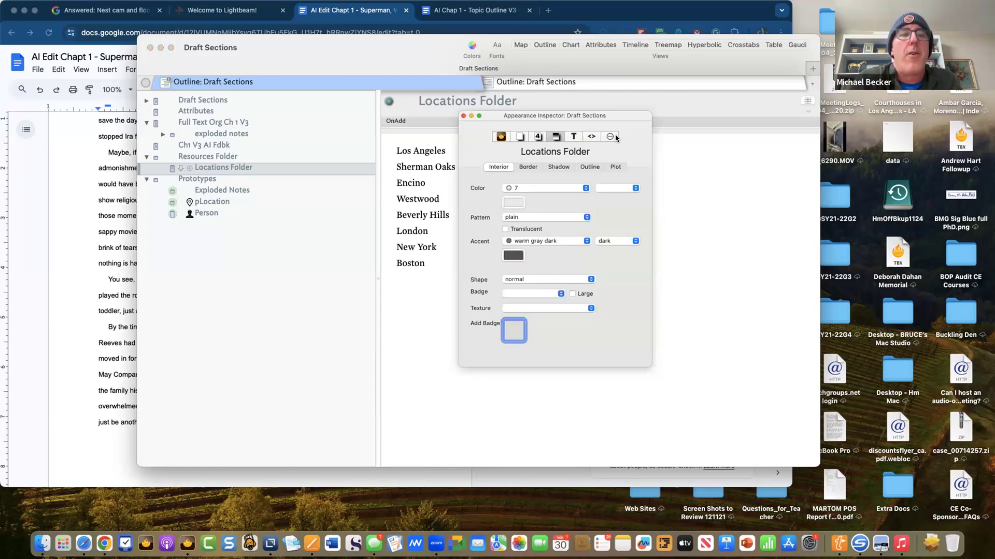
key("super+0")
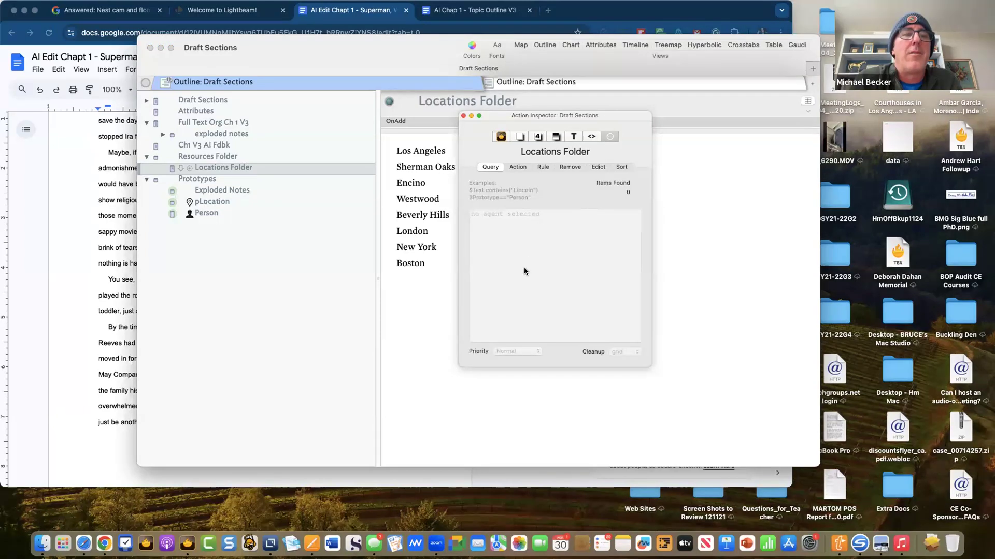
left_click(517, 167)
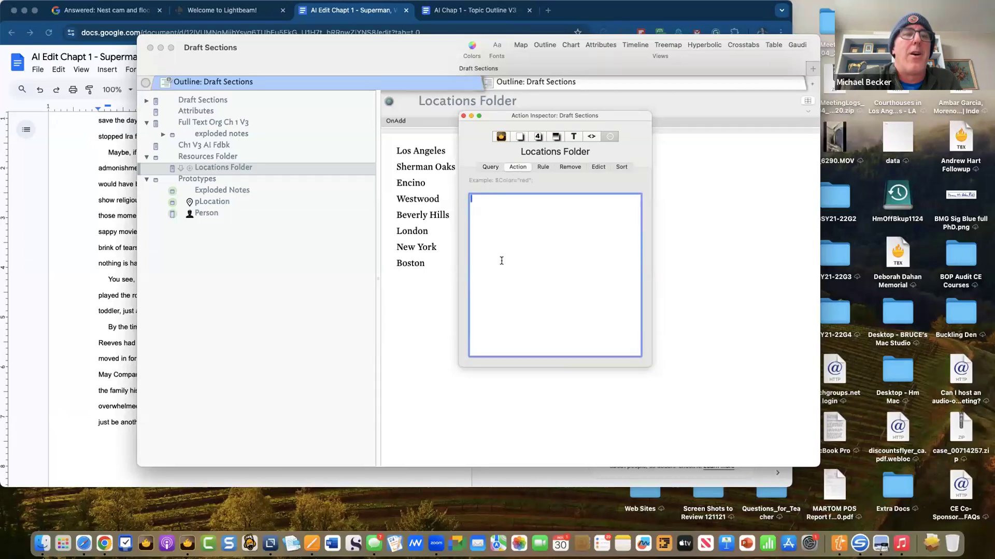
type("$")
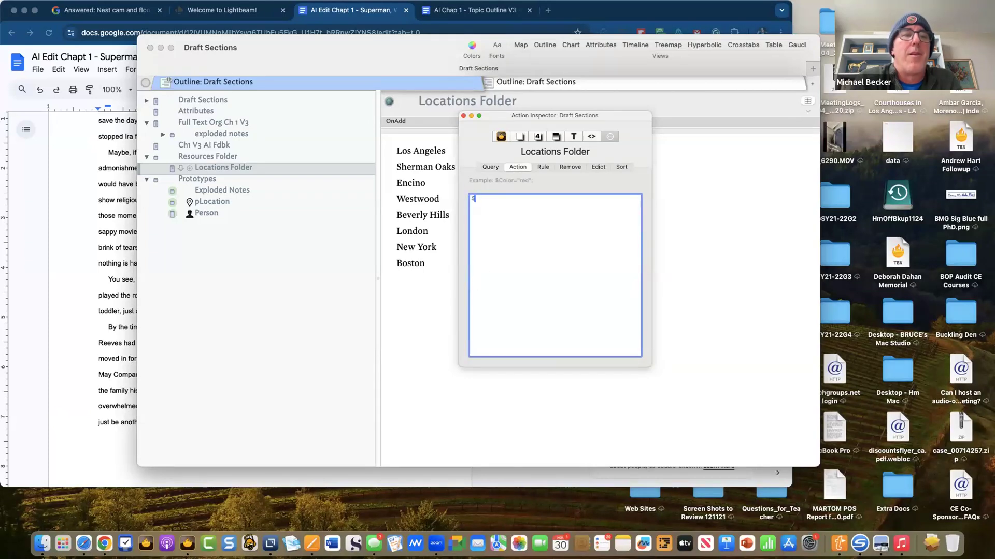
type("Pro")
key("Down")
key("Return")
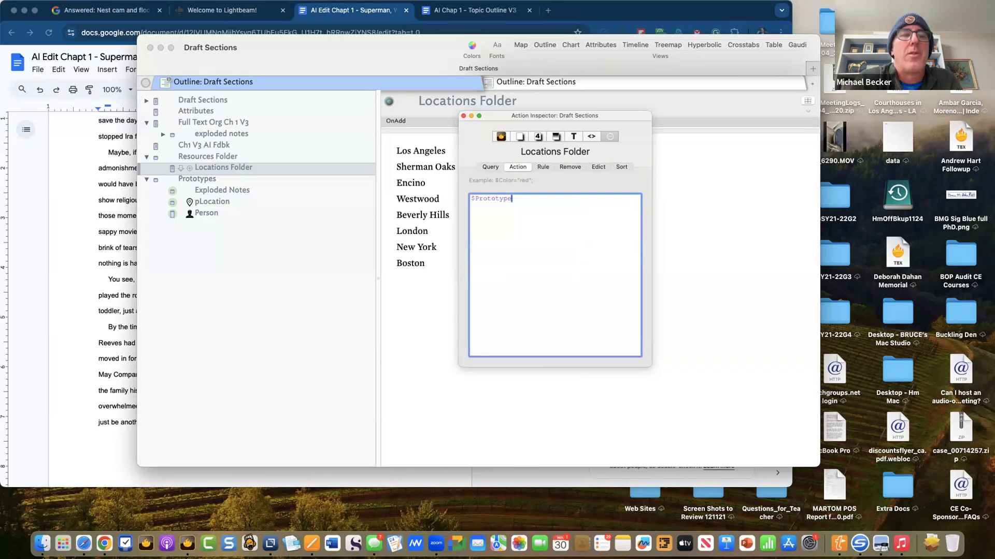
type("=")
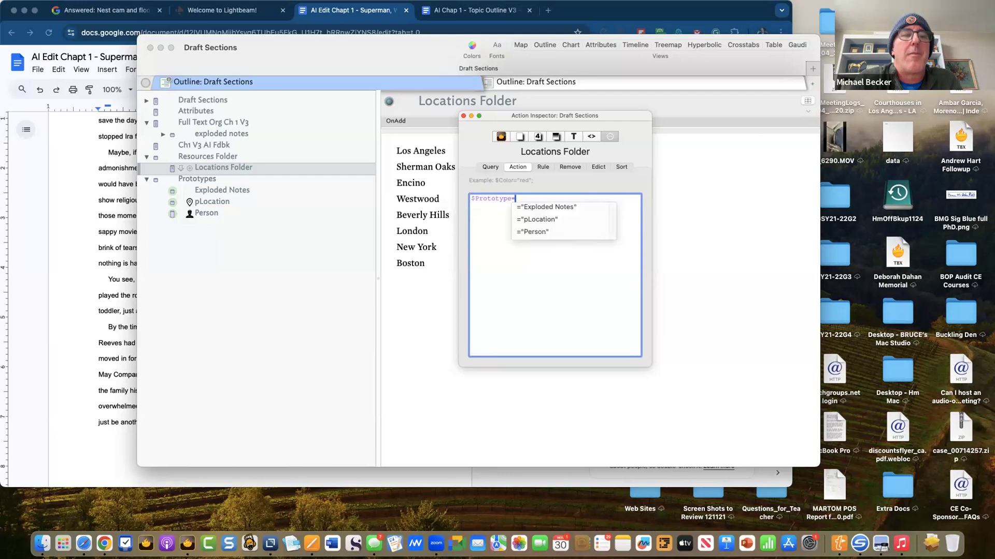
key("Down")
key("Down")
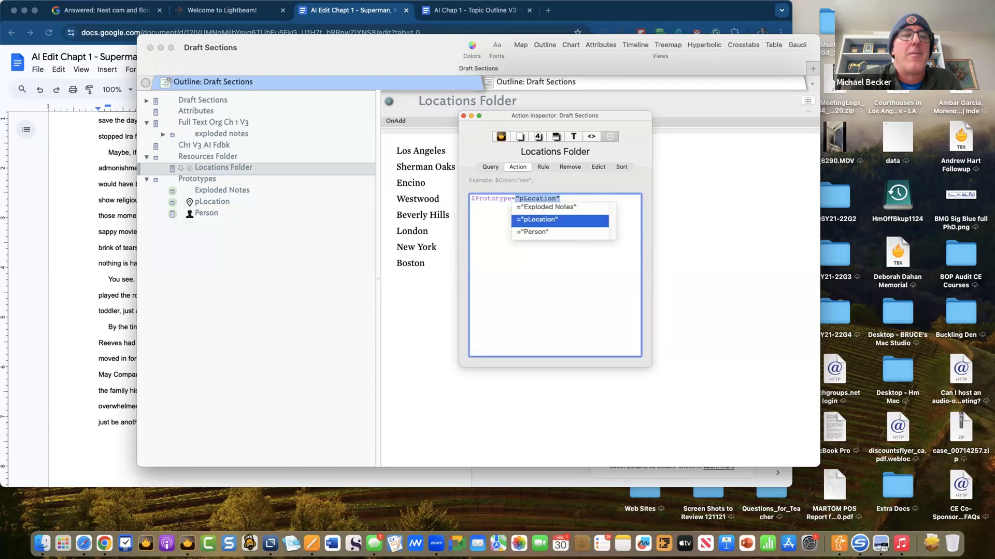
key("Return")
type(";")
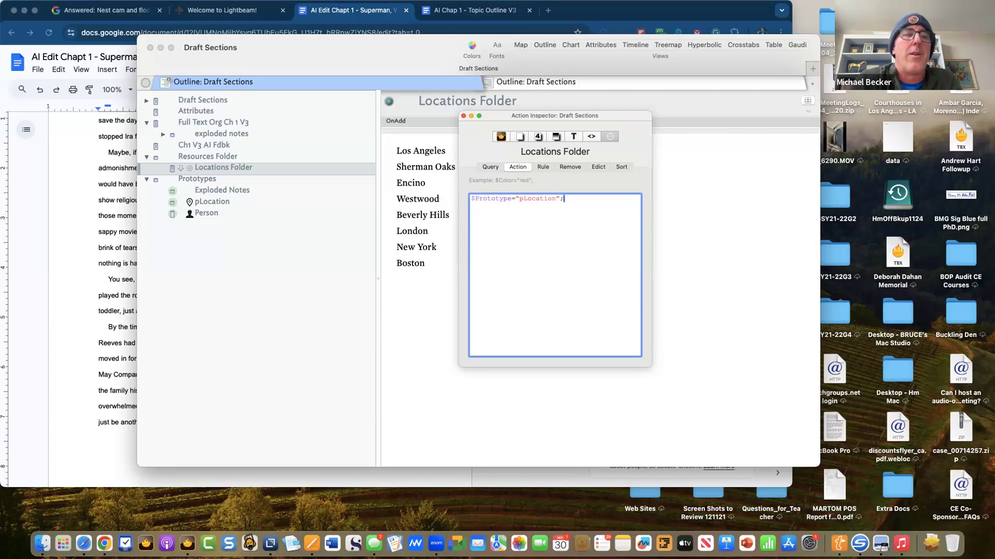
key("Return")
left_click(420, 388)
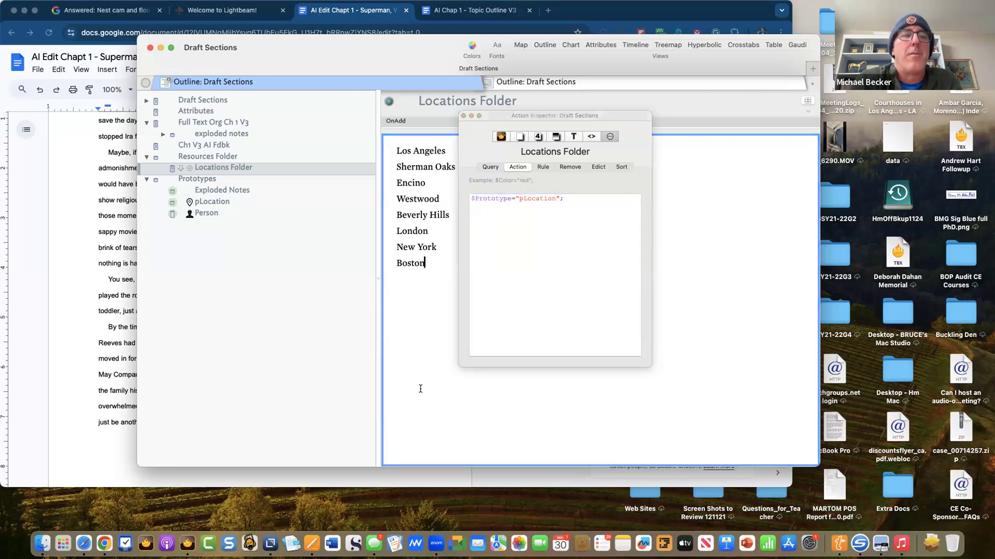
left_click(463, 117)
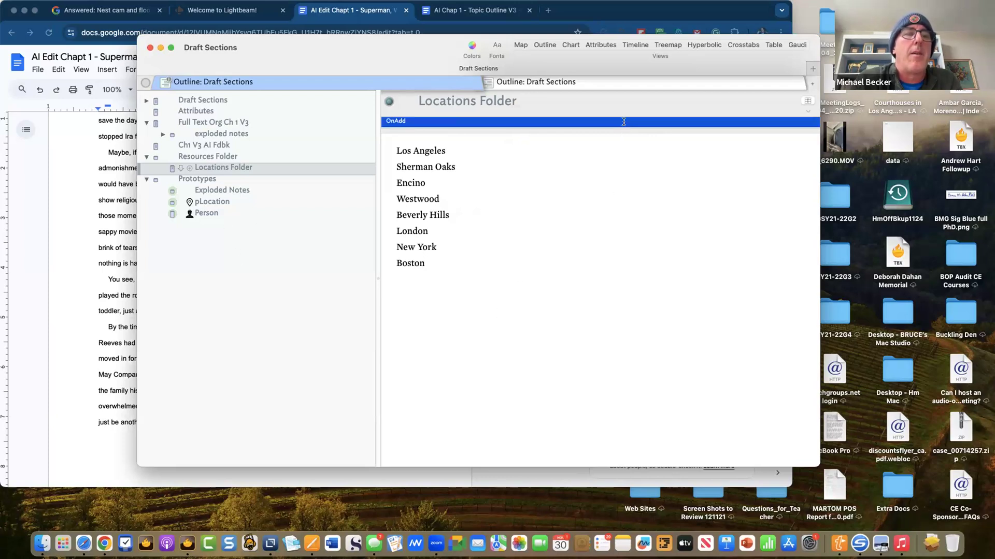
- Re-enter $Prototype="pLocation"; as the Locations Folder action and close the inspector
left_click(523, 372)
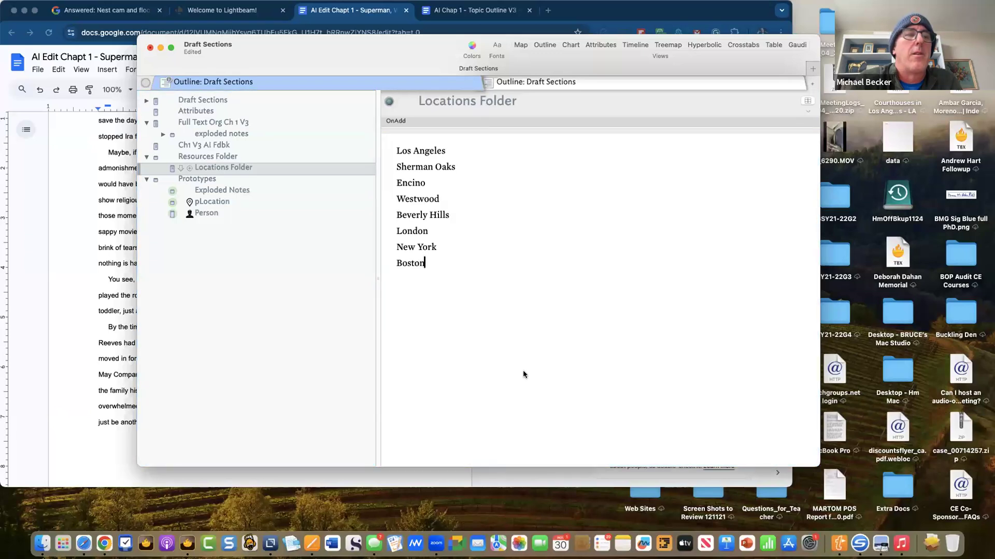
key("super+4")
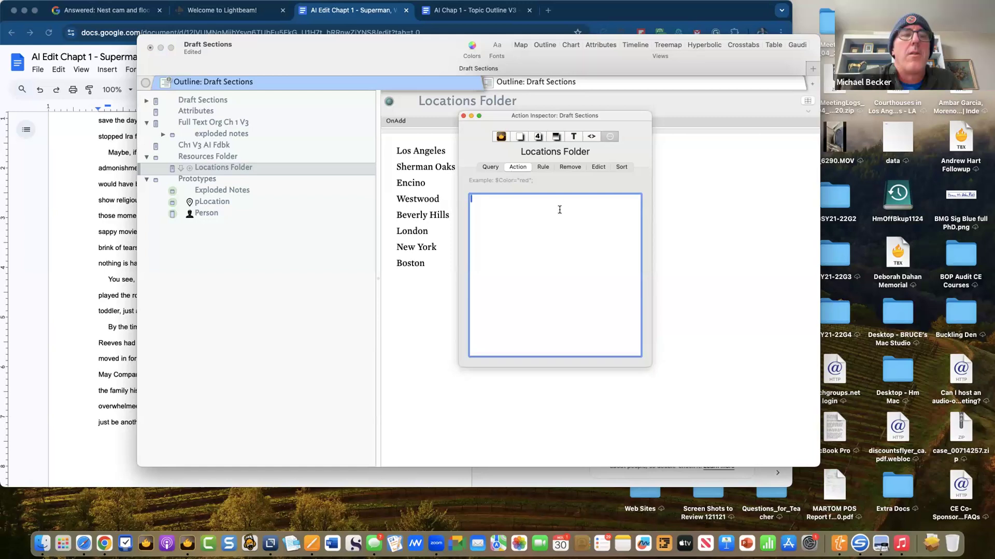
type("$Proto")
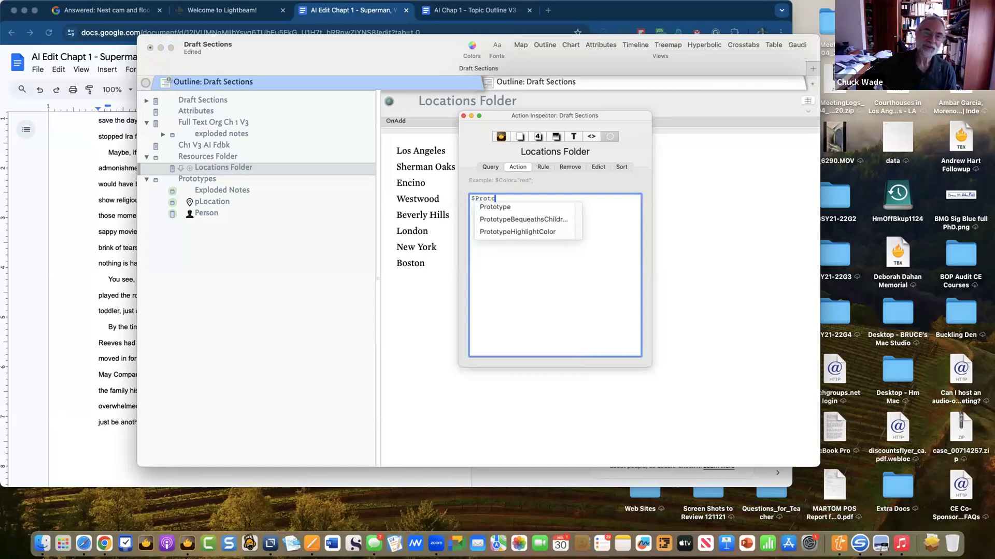
key("Down")
key("Return")
type("=")
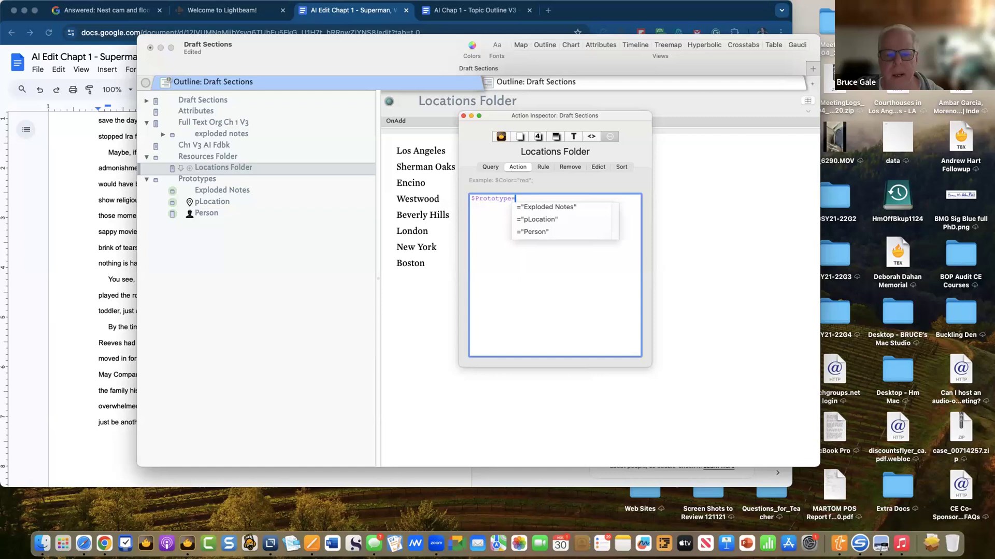
key("Down")
key("Down")
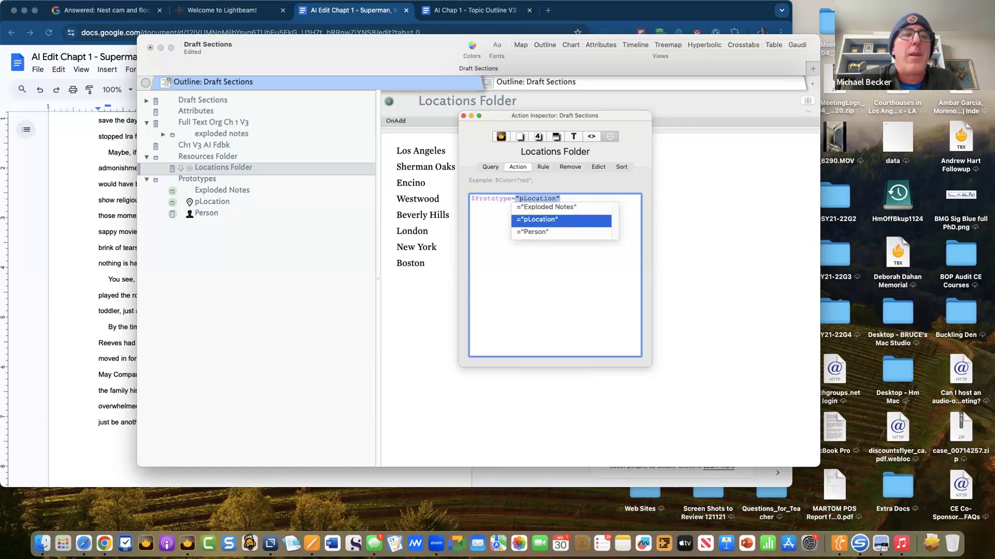
key("Return")
type(";")
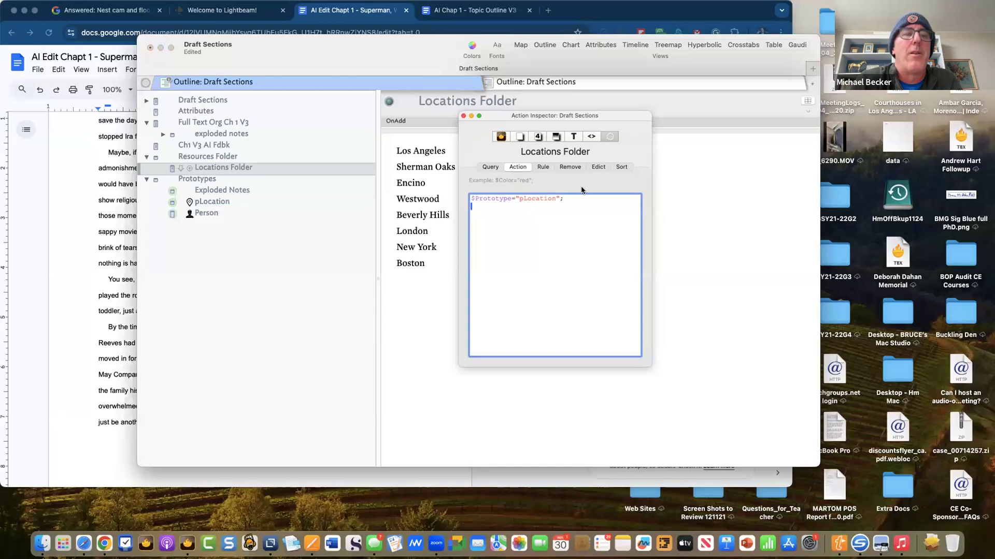
left_click(700, 215)
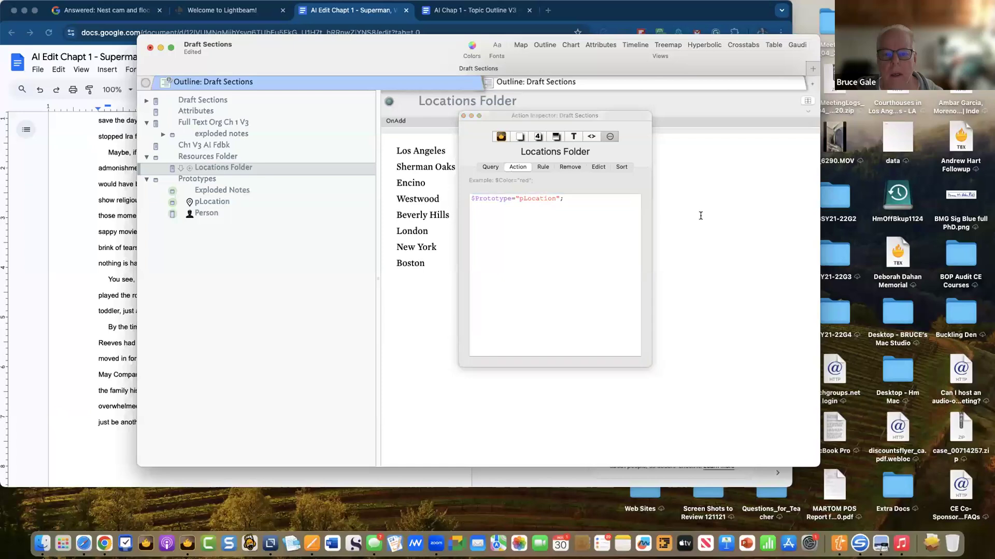
triple_click(503, 198)
key("super+c")
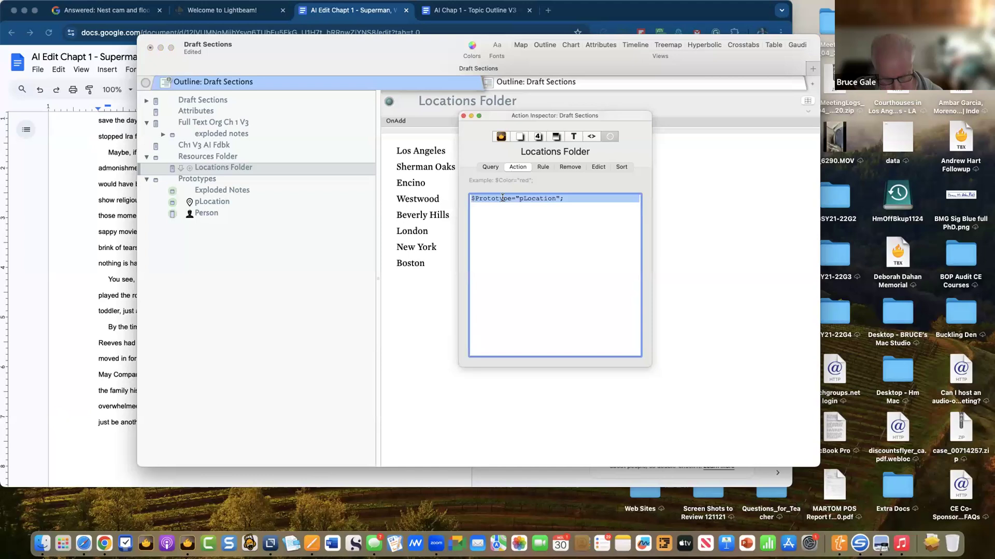
left_click(463, 116)
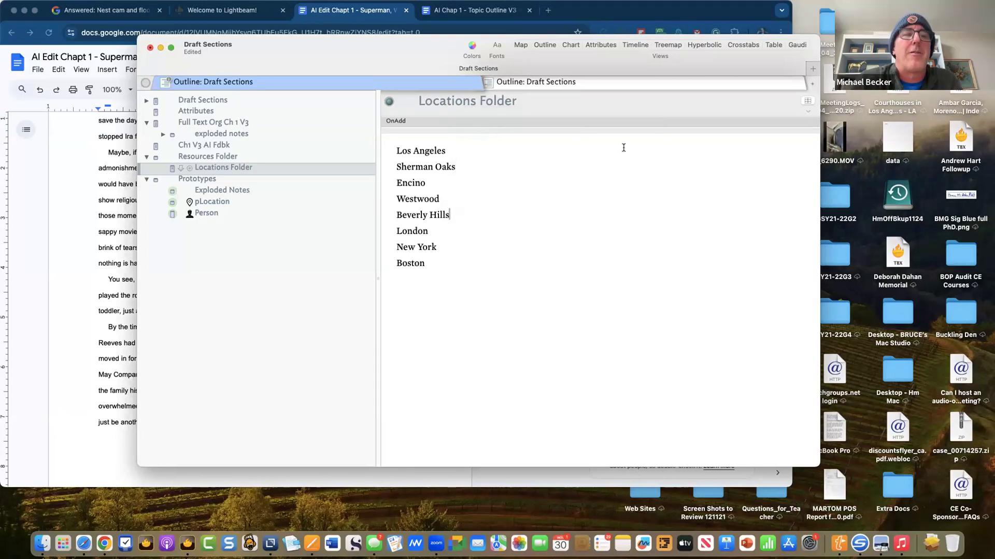
left_click(666, 120)
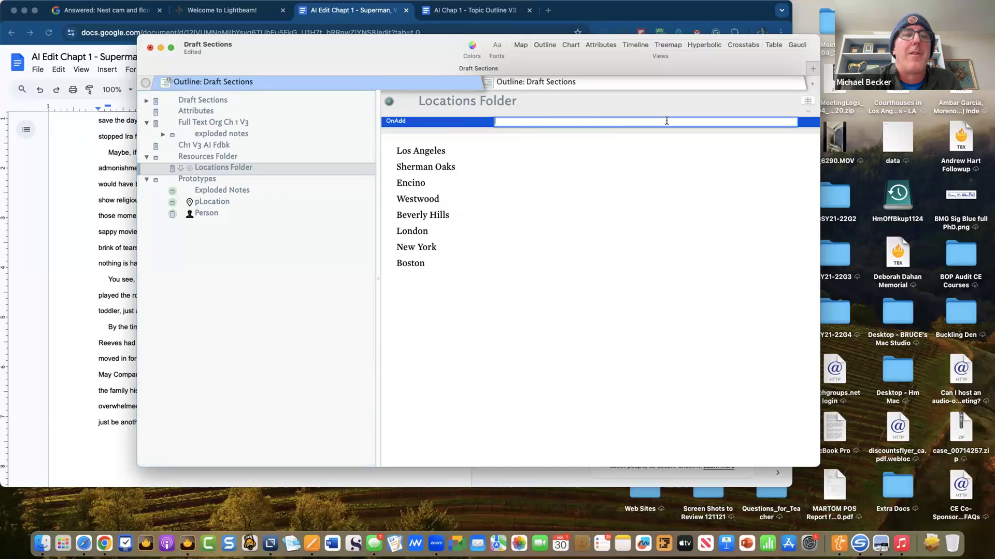
key("super+v")
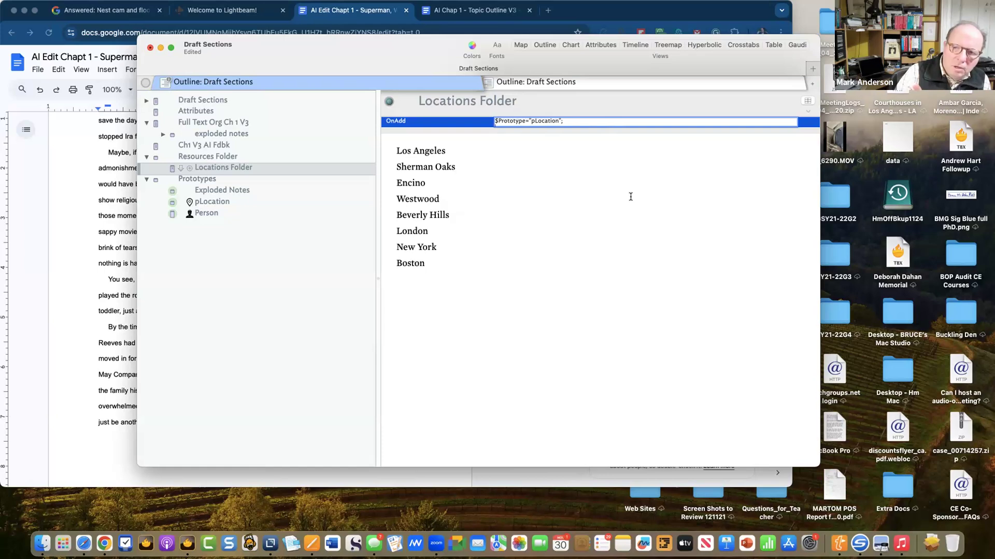
left_click(631, 196)
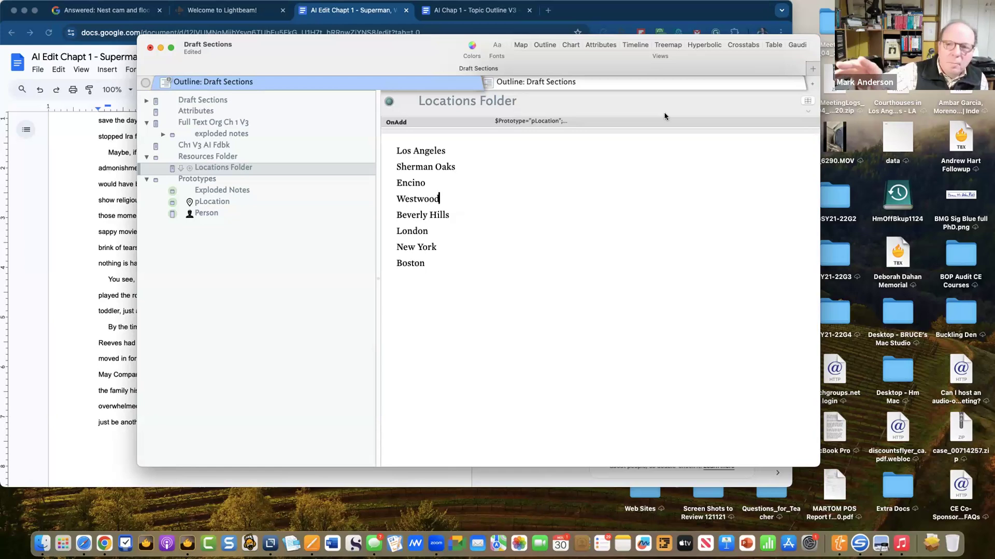
left_click(665, 124)
left_click(654, 161)
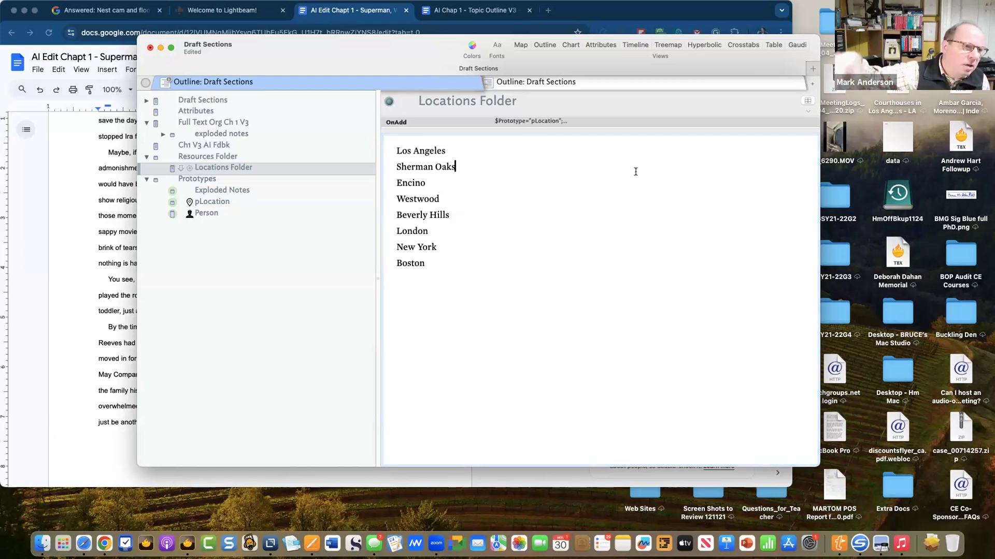
left_click(566, 122)
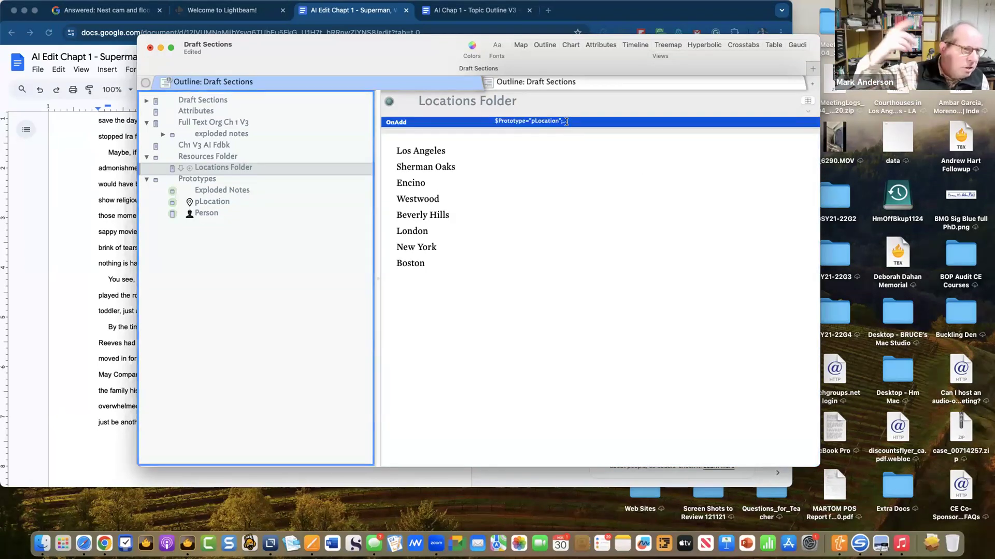
left_click(596, 124)
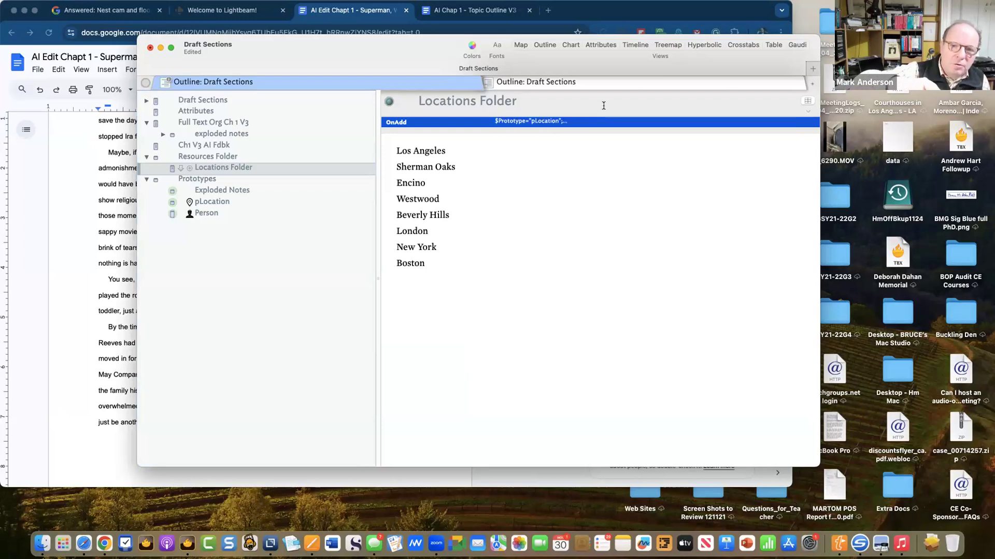
left_click(604, 104)
left_click(576, 123)
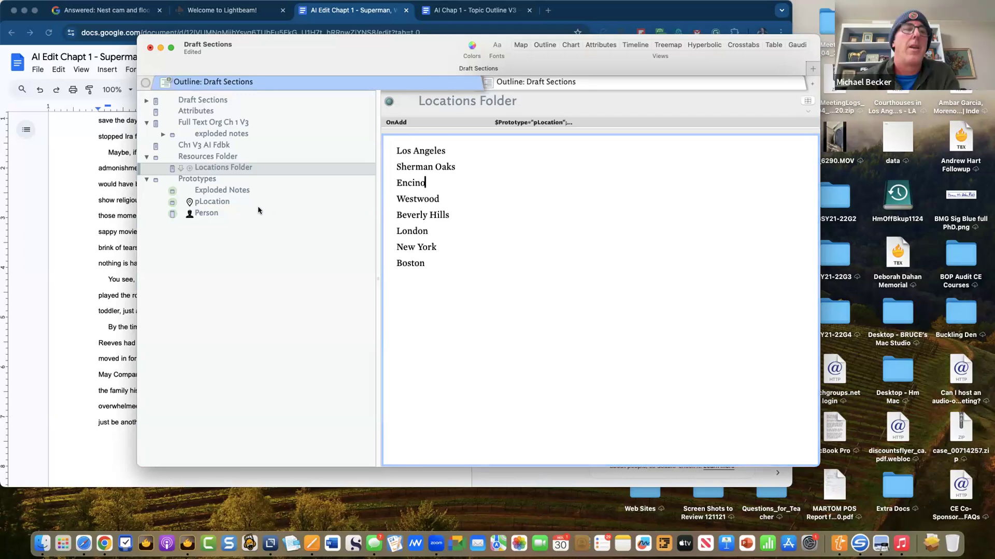
left_click(210, 179)
left_click(218, 167)
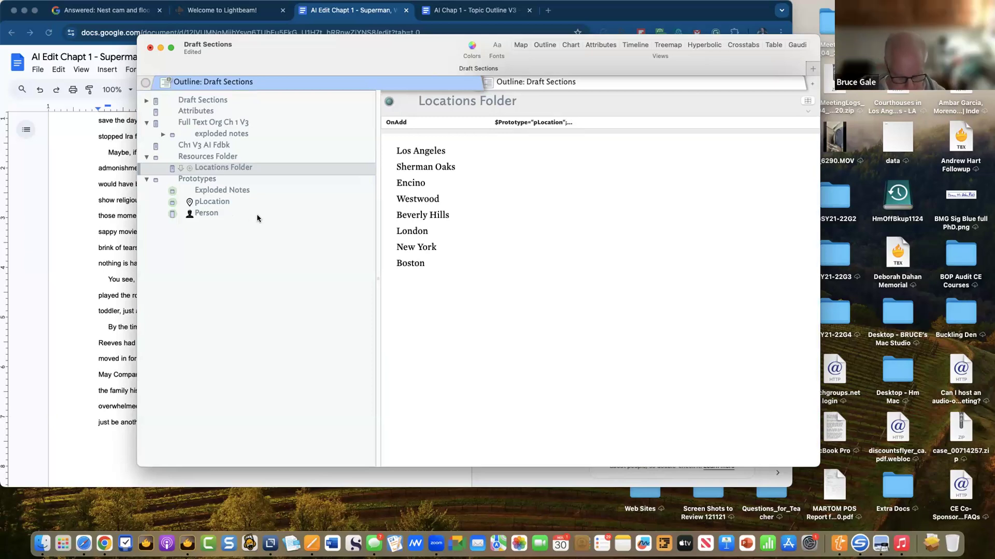
- Explode the Locations Folder text at paragraphs into separate place notes
key("super+e")
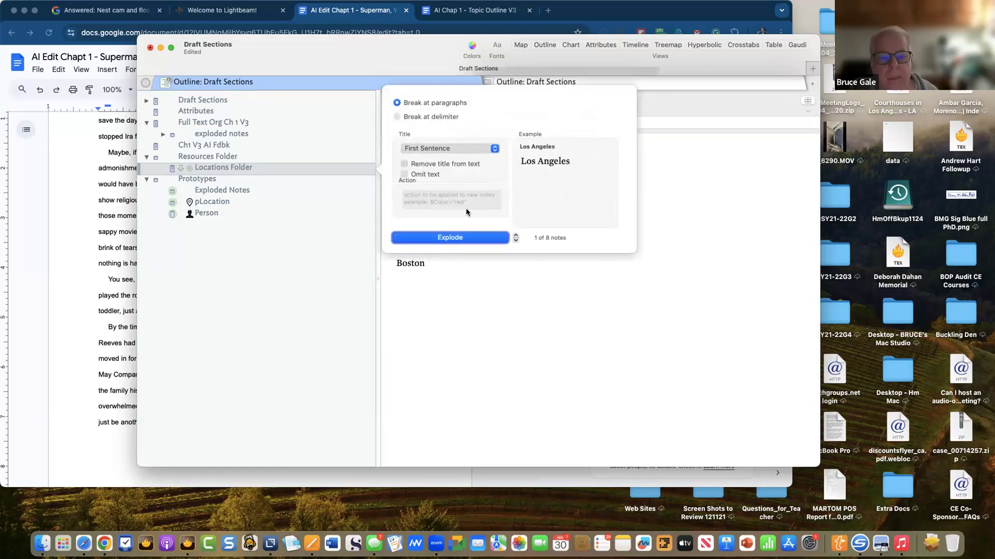
left_click(450, 237)
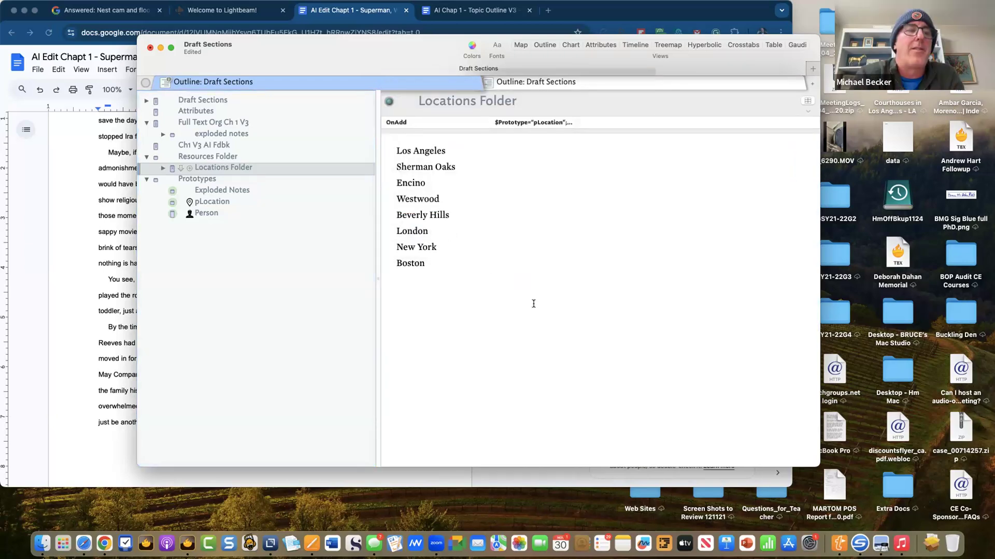
left_click(162, 168)
left_click(177, 180)
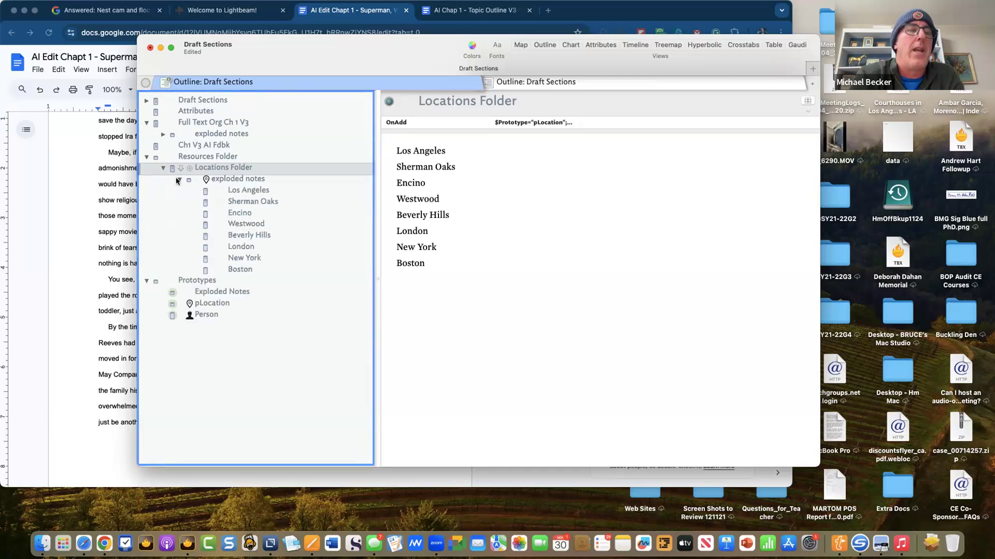
- Move the eight place notes into Locations Folder and delete the empty 'exploded notes' container
left_click(246, 192)
left_click(232, 268, "shift")
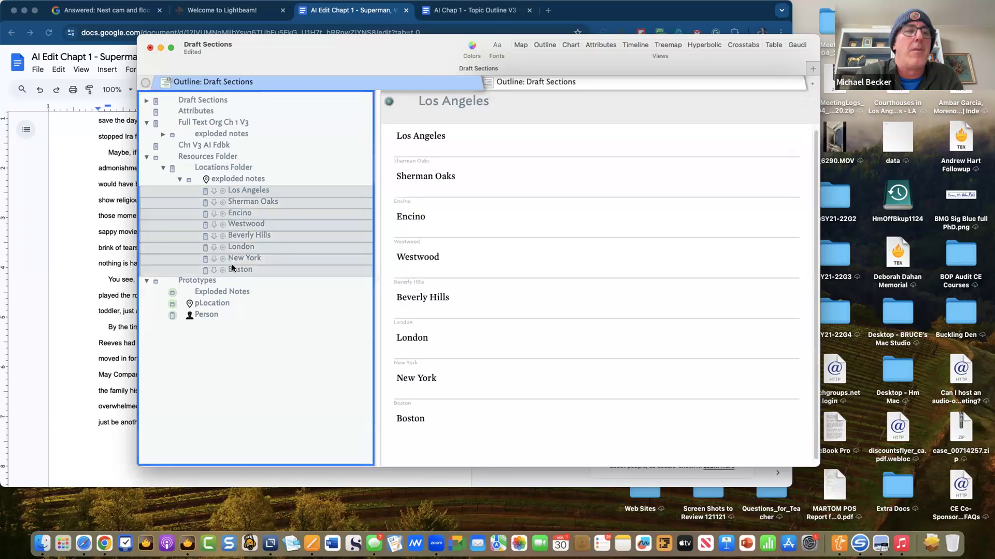
left_click_drag(235, 194, 238, 175)
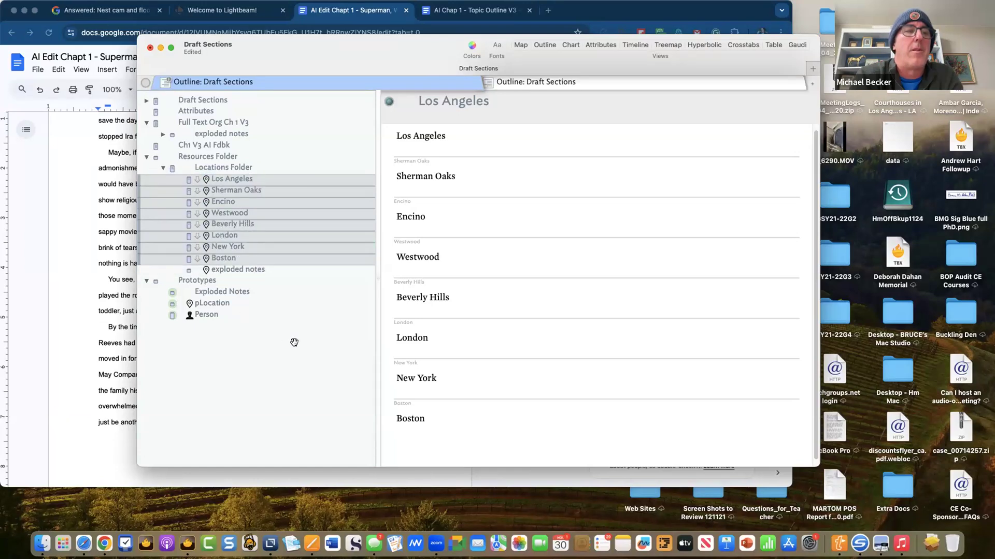
key("shift+Tab")
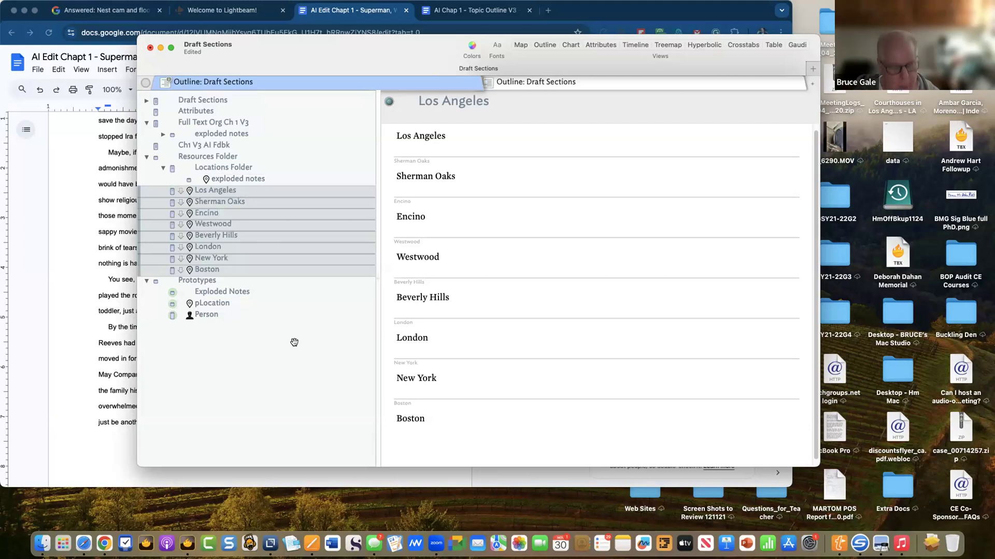
key("super+z")
left_click(244, 269)
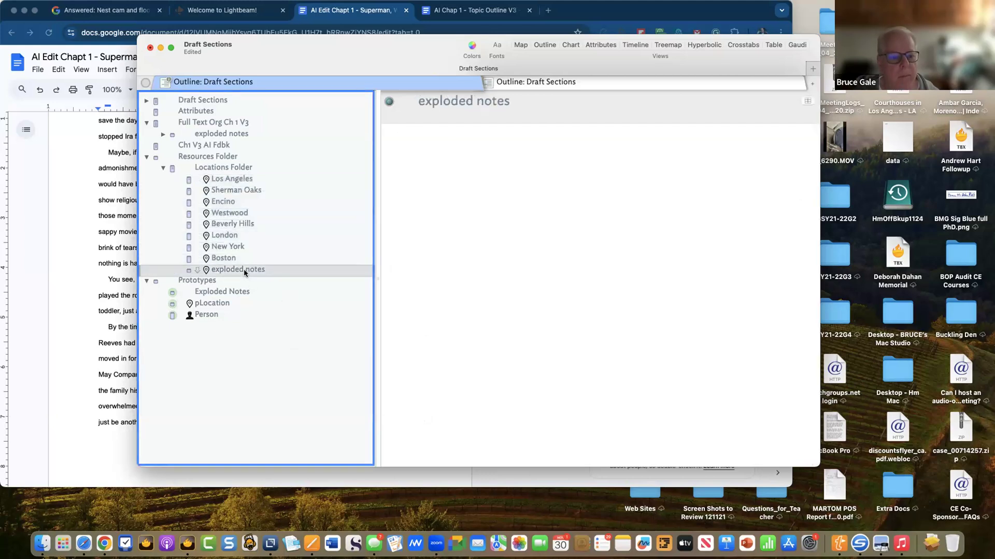
right_click(246, 269)
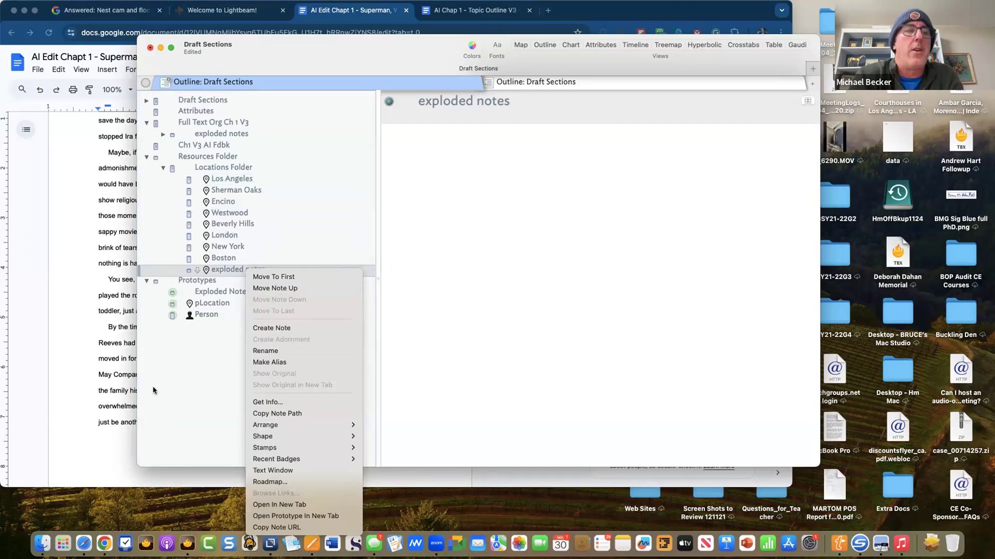
left_click(234, 303)
key("BackSpace")
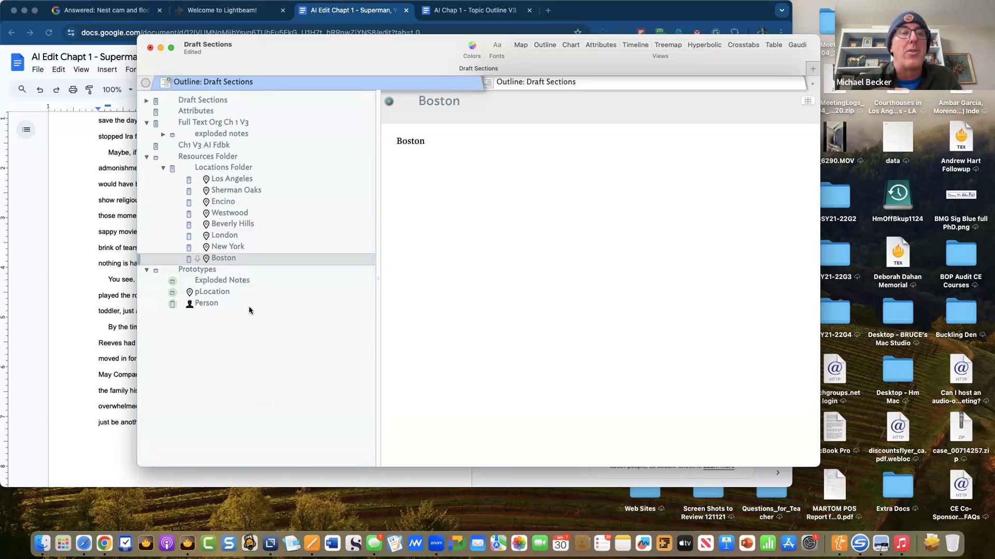
- Add a new prototype note named pNote directly after pLocation
left_click(163, 168)
left_click(164, 168)
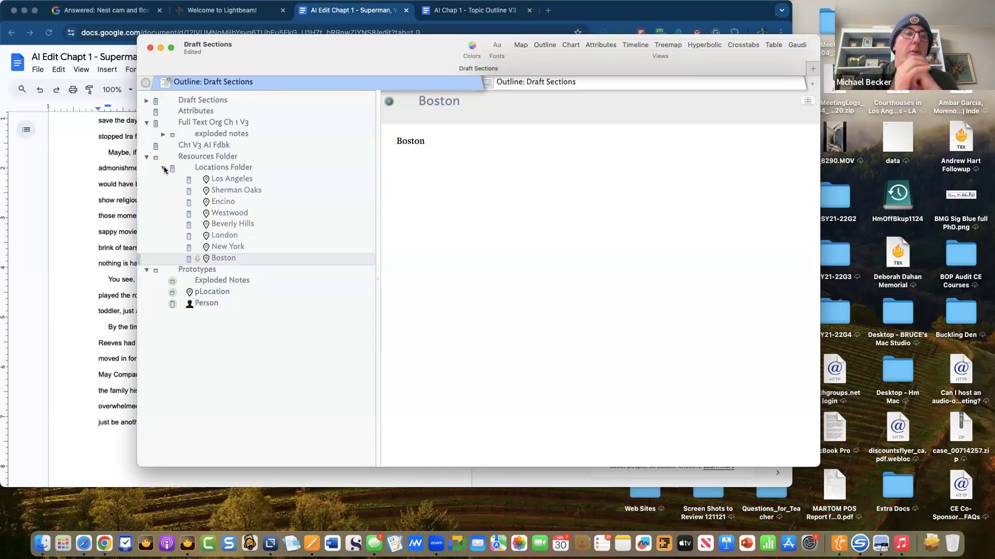
left_click(214, 293)
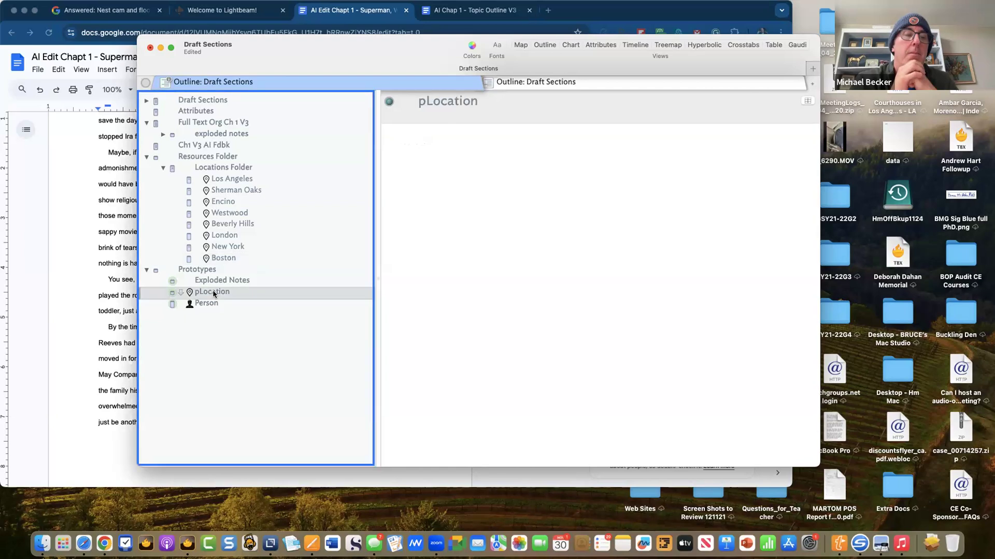
key("Return")
type("pNote")
key("Return")
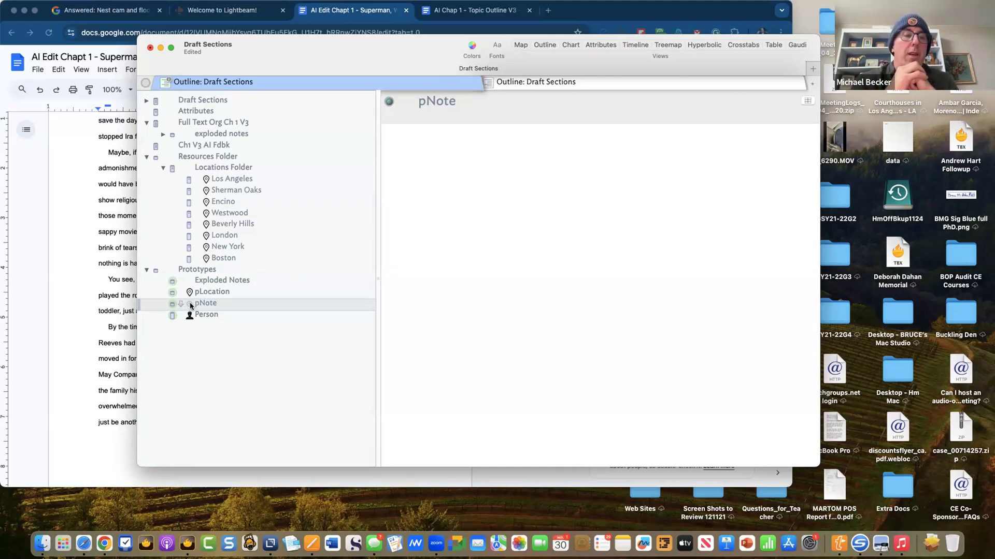
- Give pNote the notepad badge icon from the Classic set
left_click(190, 302)
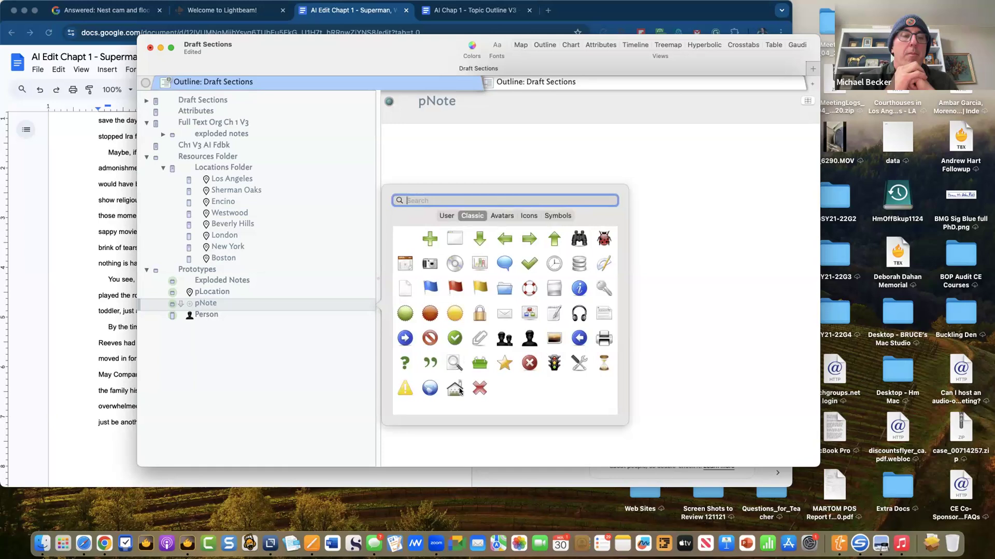
left_click(553, 316)
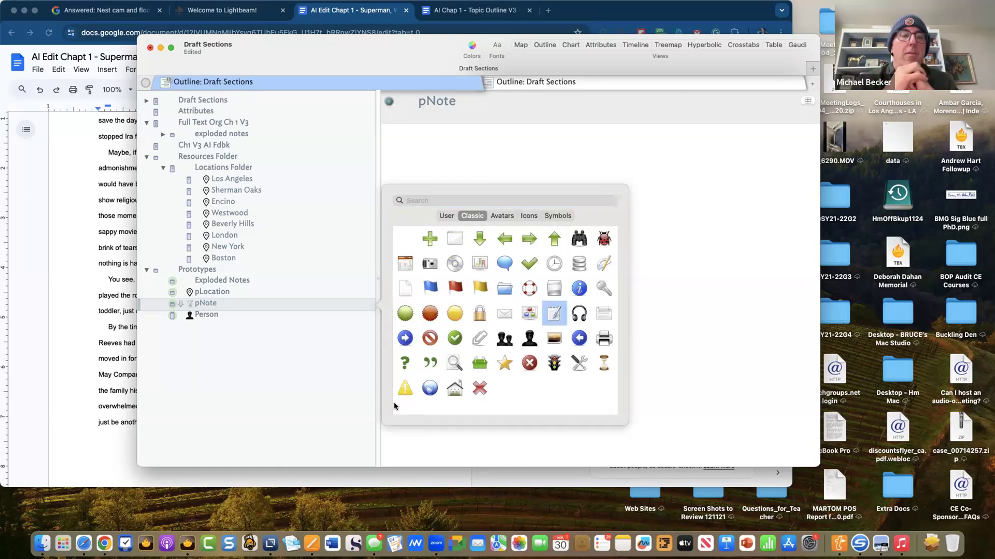
left_click(327, 390)
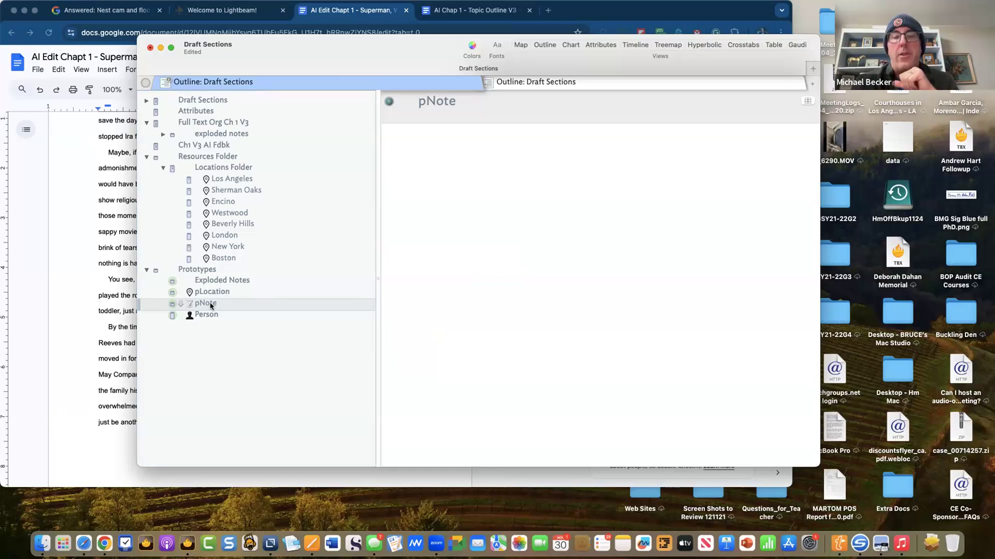
- Enter Location and Person as pNote's key attributes
left_click(807, 101)
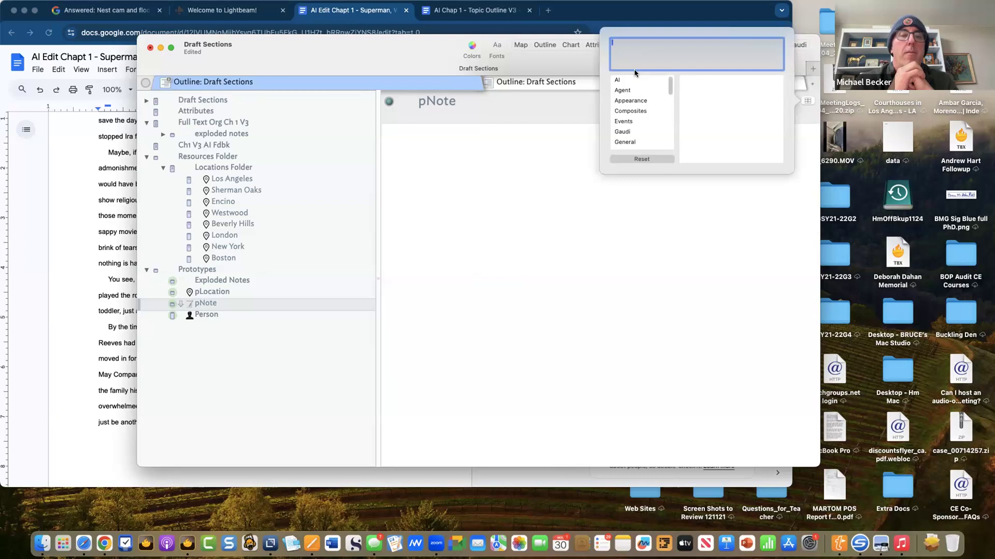
type("Location")
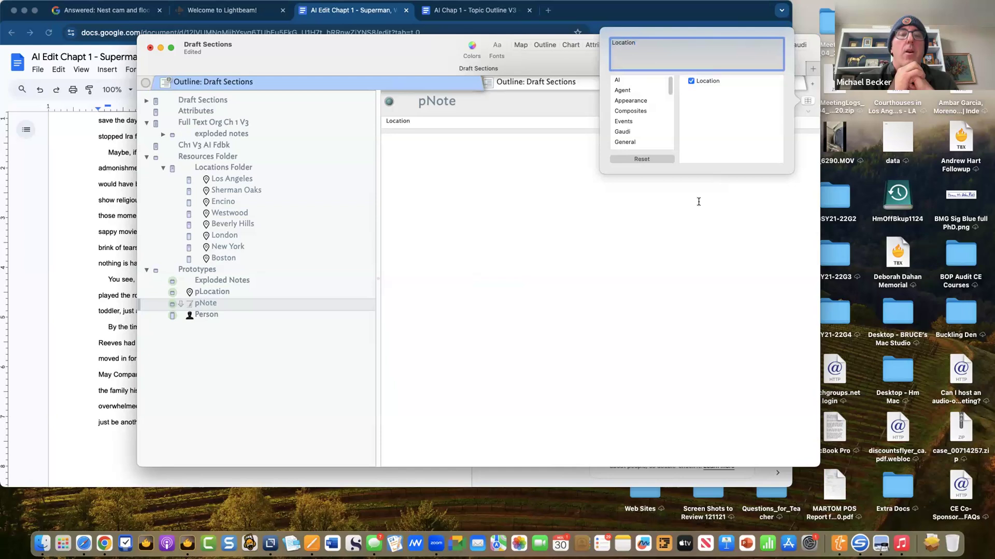
key("Return")
type("Person")
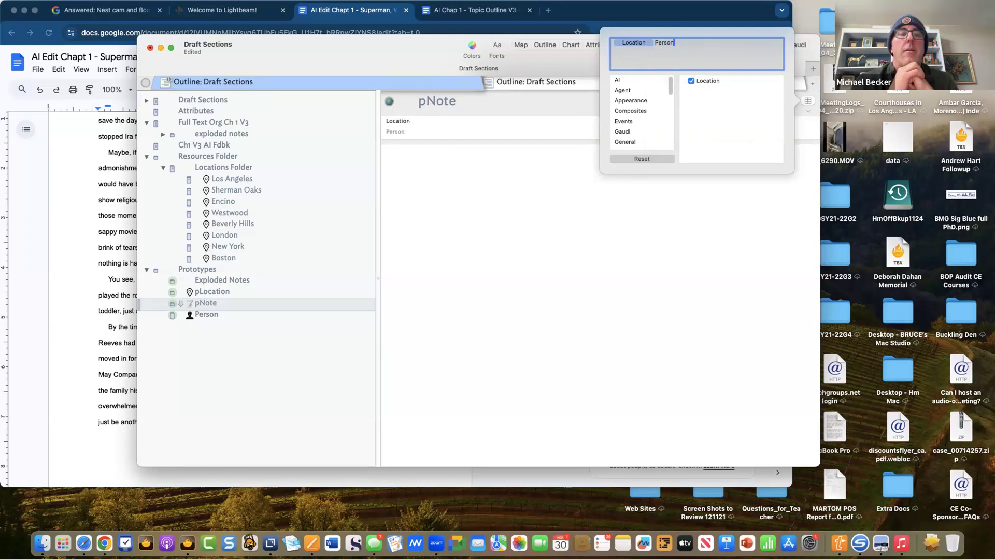
key("Return")
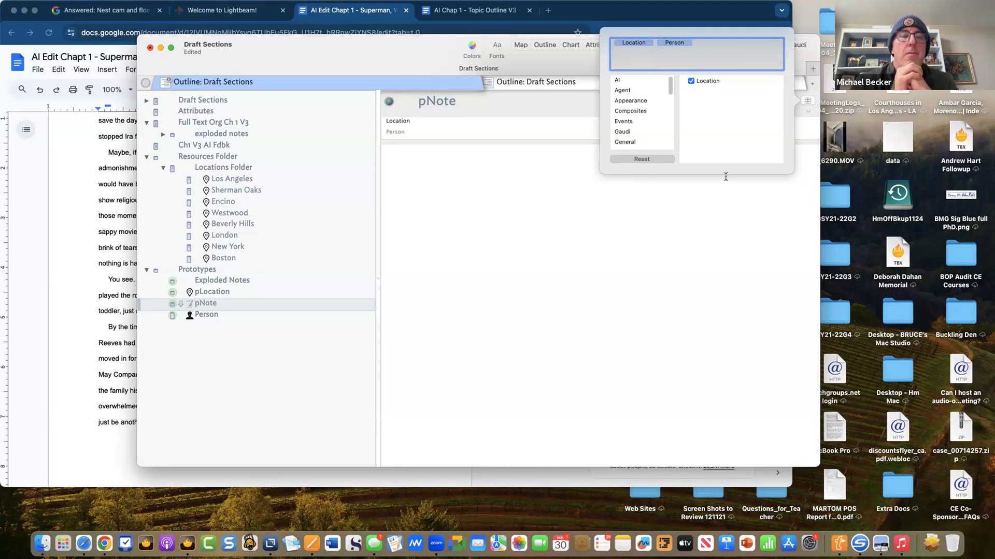
- Confirm creating the missing Person attribute as a string type
left_click(664, 215)
left_click(690, 60)
left_click(742, 60)
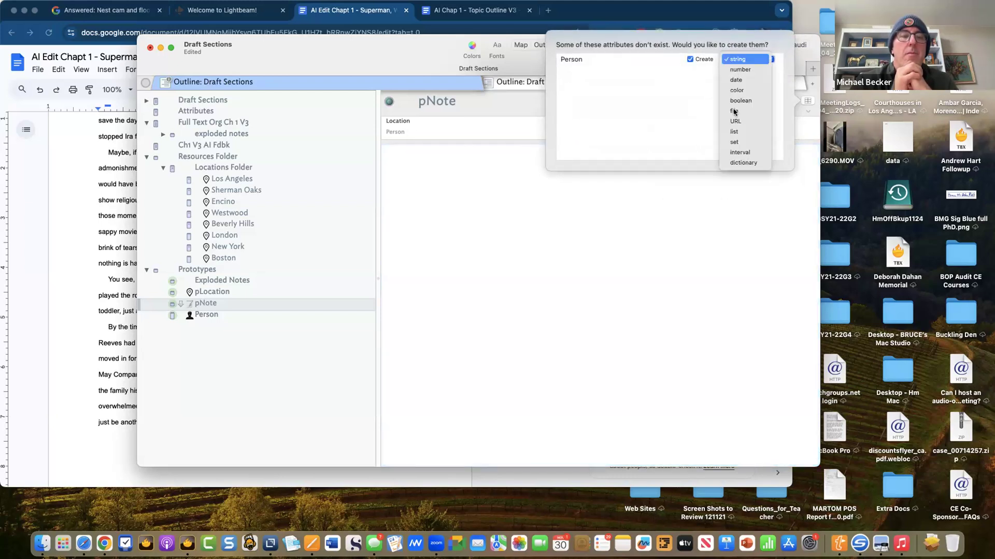
left_click(656, 248)
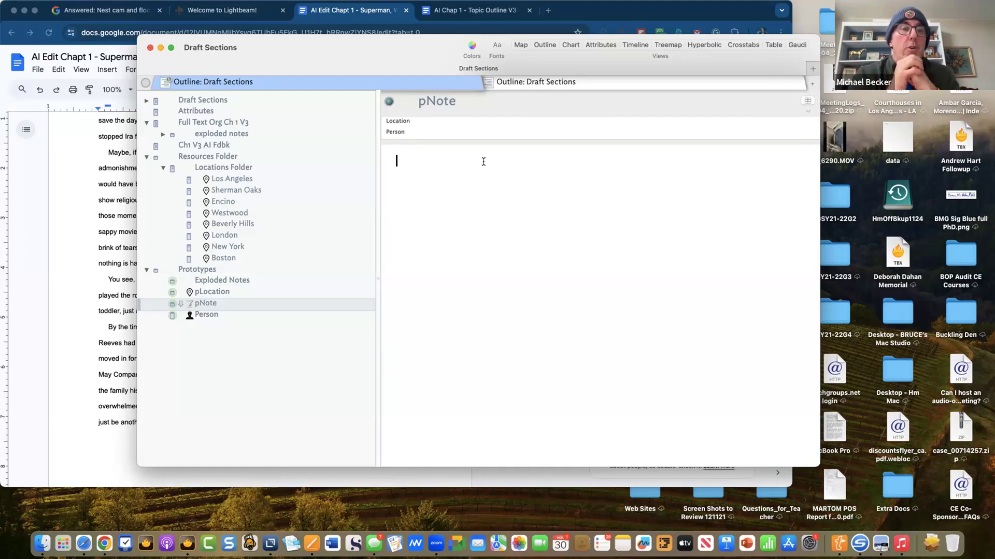
left_click(203, 293)
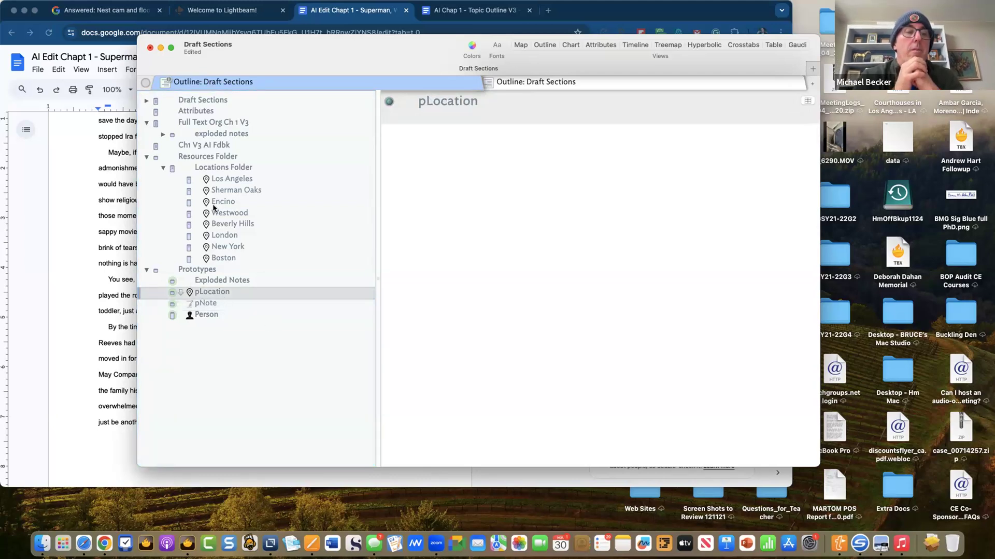
- Create a sibling note named 'People Folder' just below Locations Folder in Resources Folder
left_click(223, 158)
left_click(224, 168)
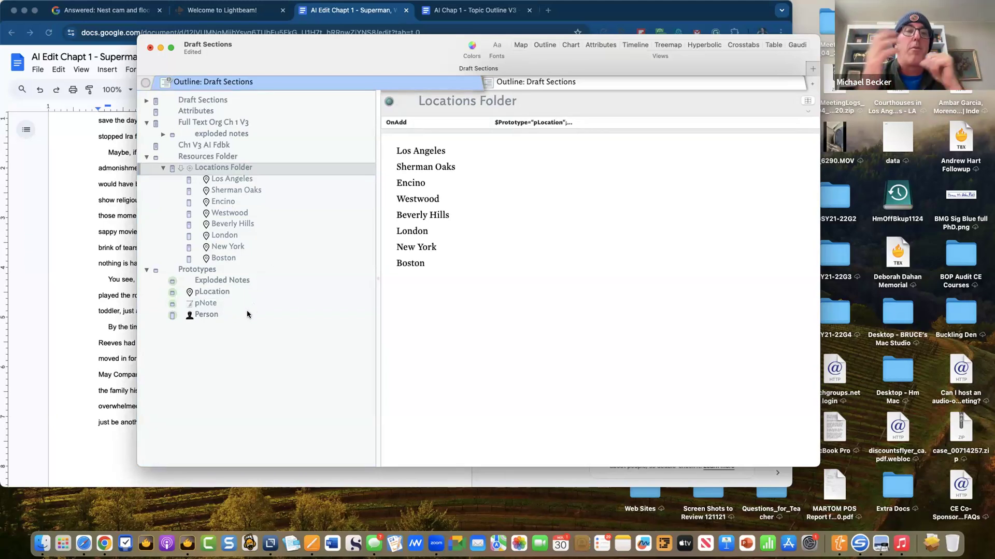
key("Return")
type("Peop")
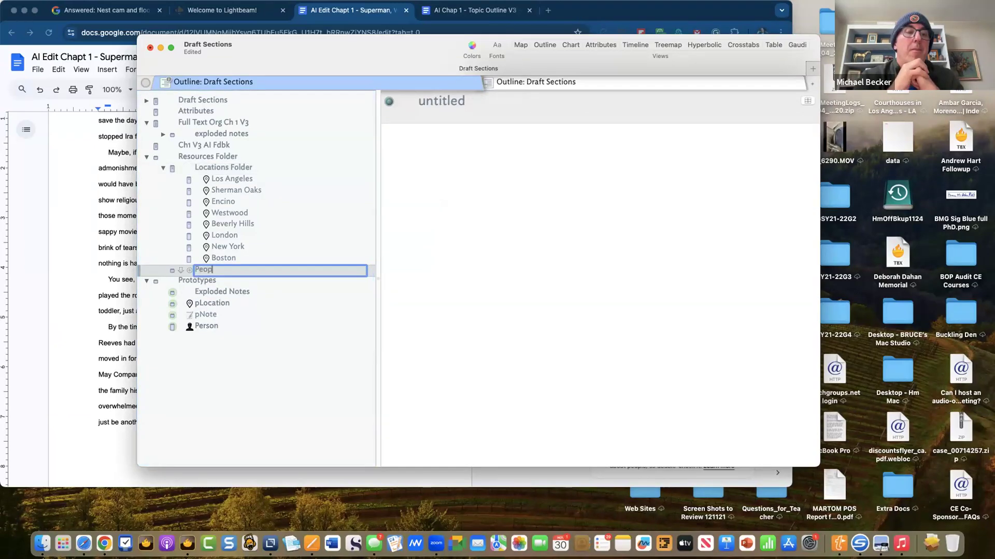
type("le Folder")
key("Return")
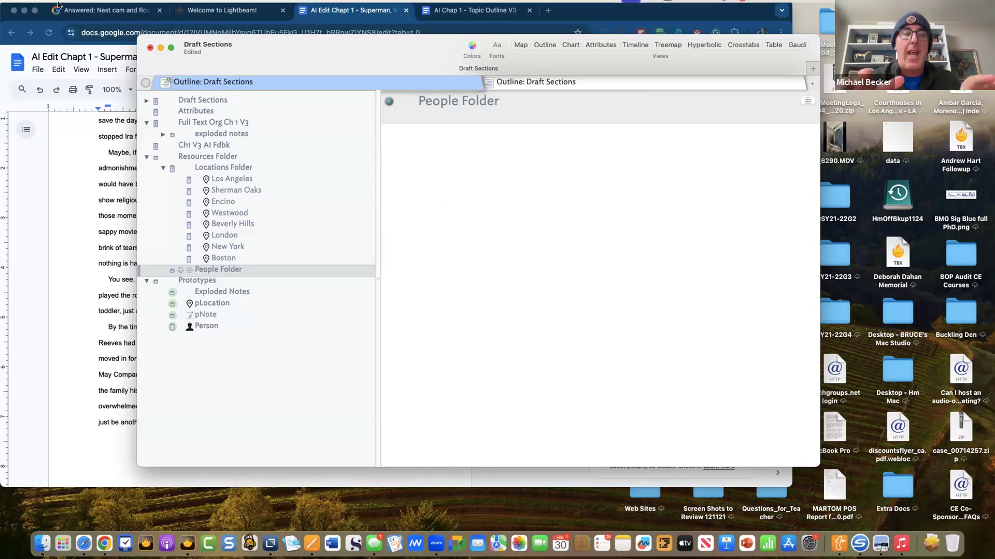
- Reopen the recently used Ira Book document
left_click(86, 6)
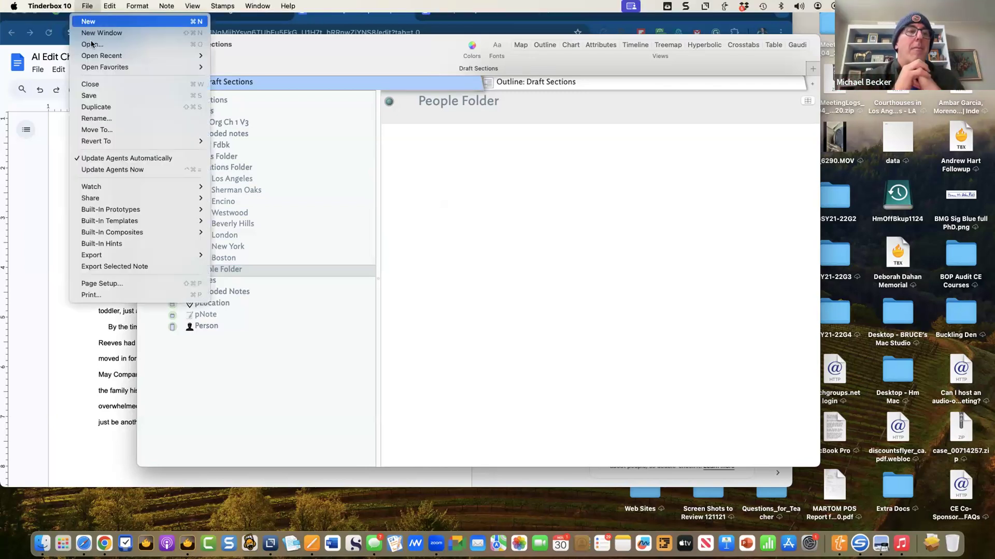
mouse_move(192, 56)
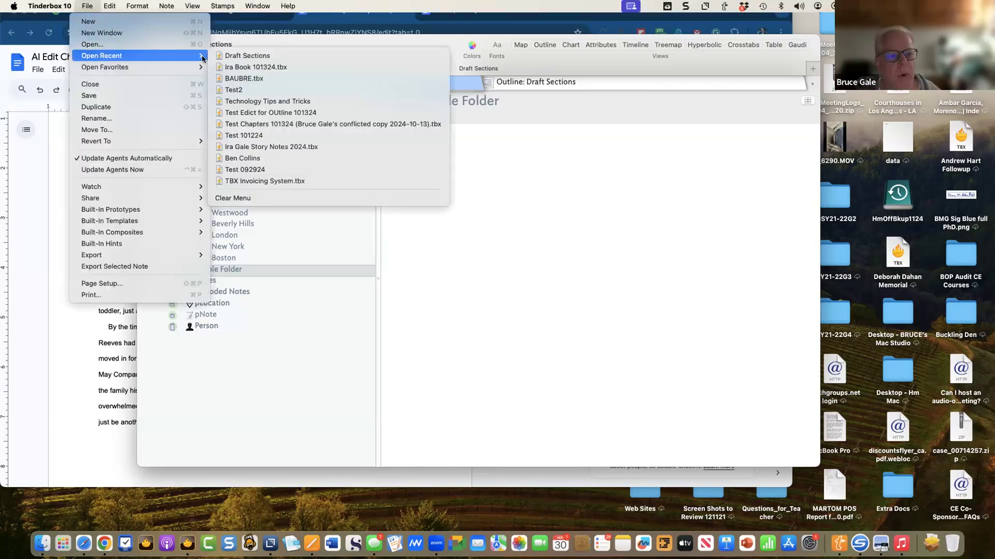
left_click(242, 68)
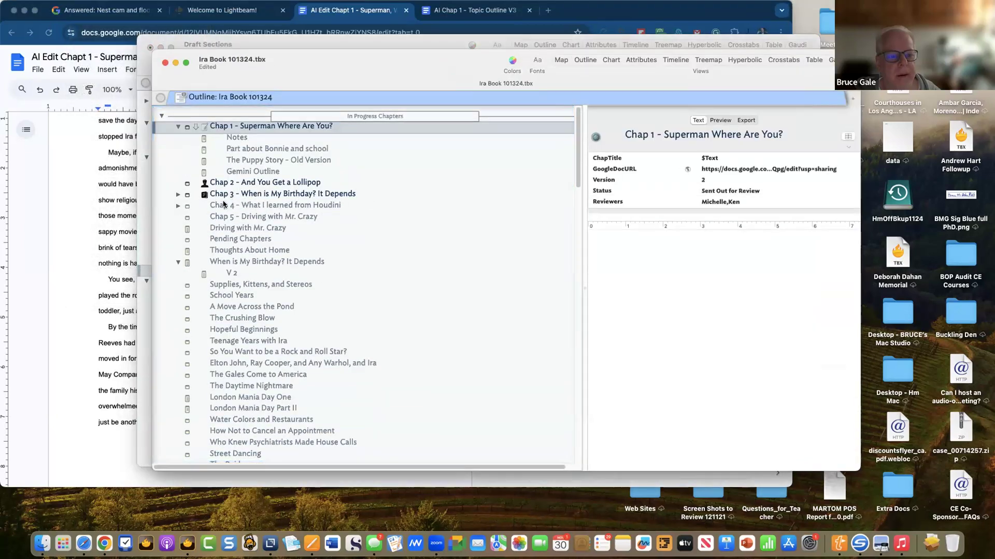
scroll(230, 196, "down", 10)
scroll(224, 204, "down", 5)
scroll(223, 204, "down", 5)
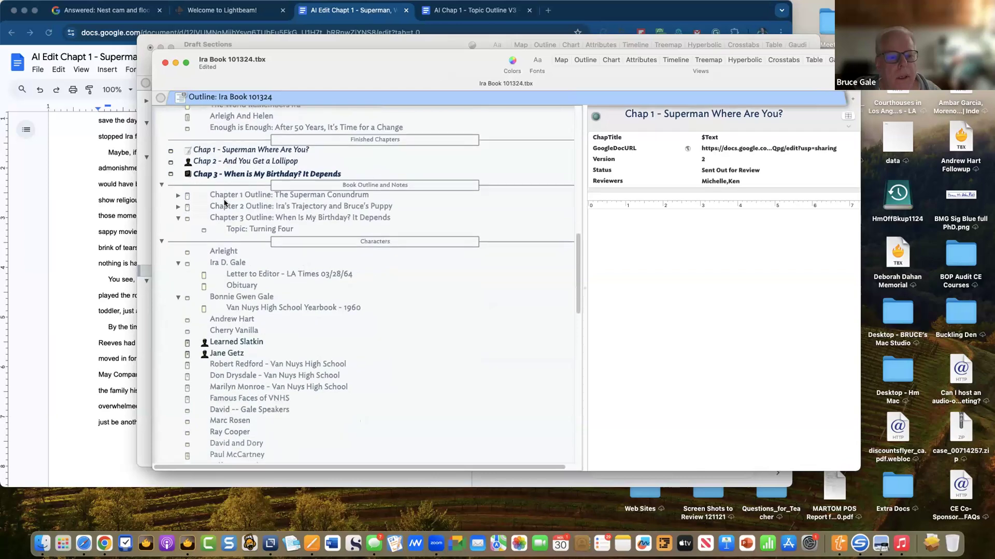
scroll(225, 203, "down", 1)
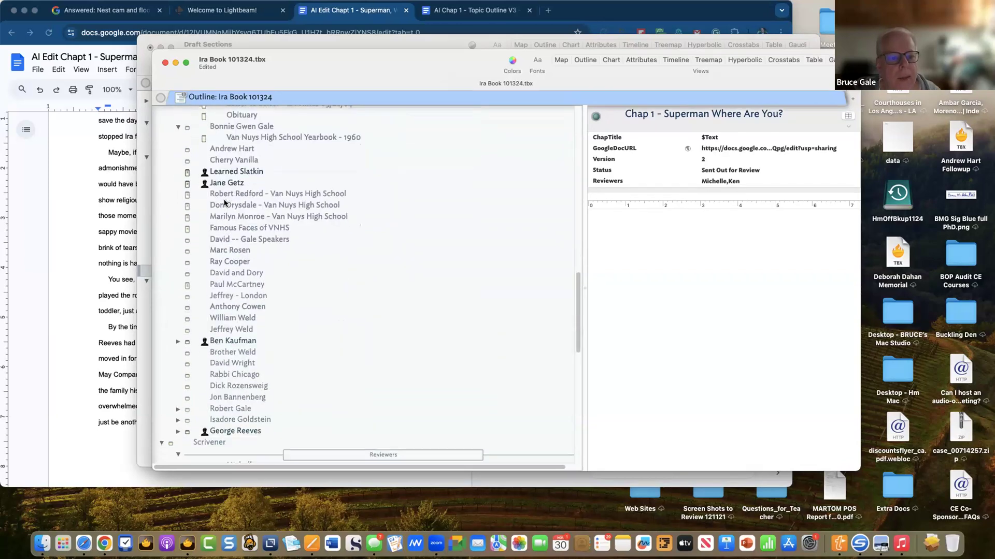
scroll(224, 203, "up", 1)
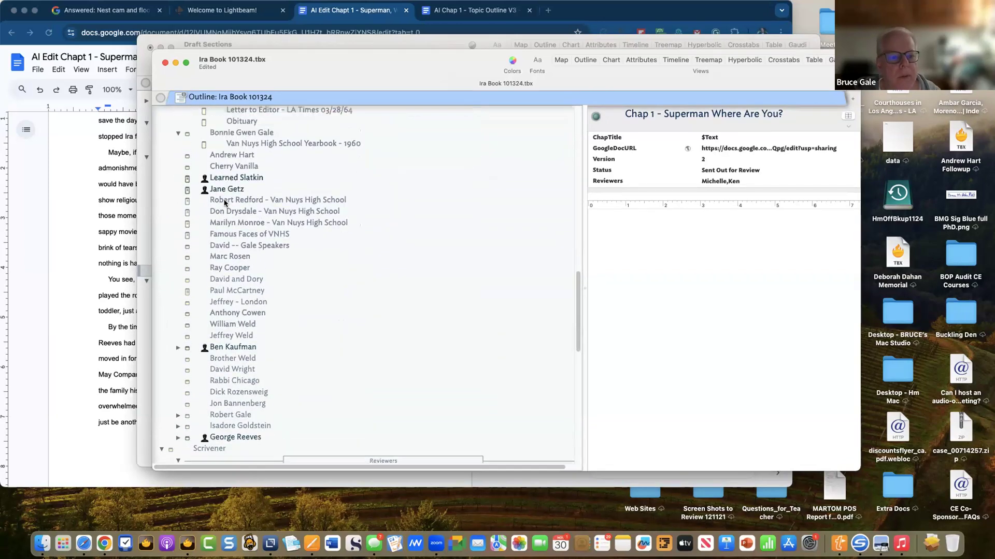
left_click(230, 156)
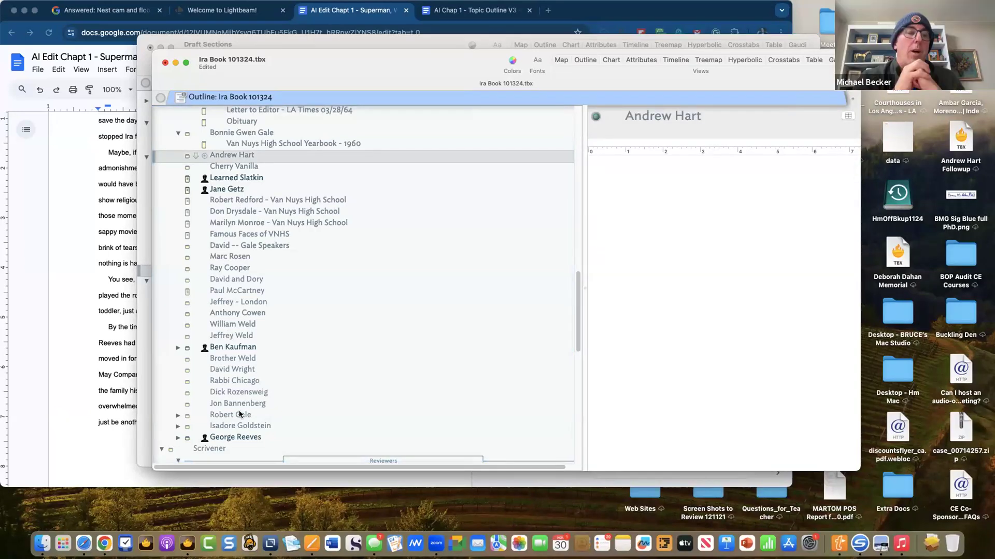
left_click(231, 427, "shift")
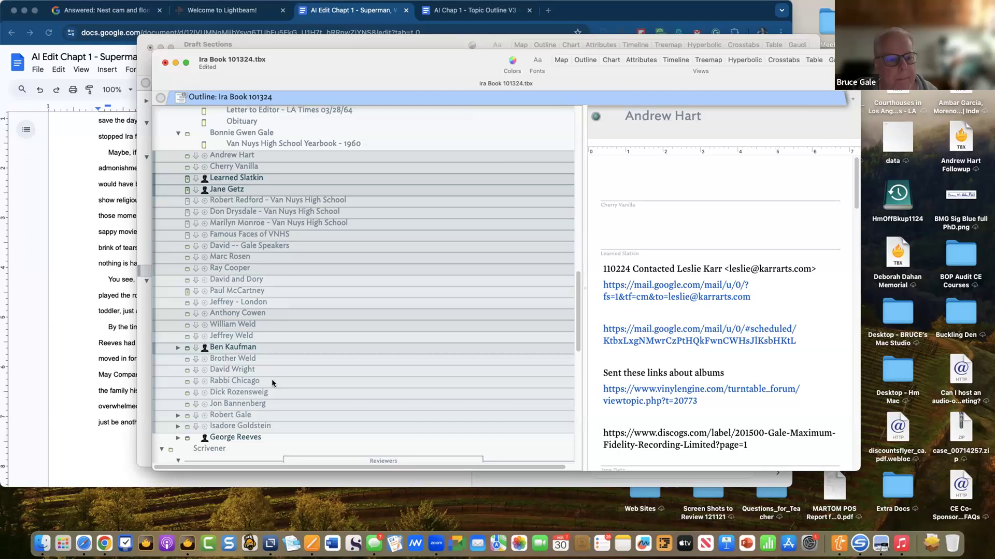
left_click_drag(287, 65, 357, 237)
left_click(267, 48)
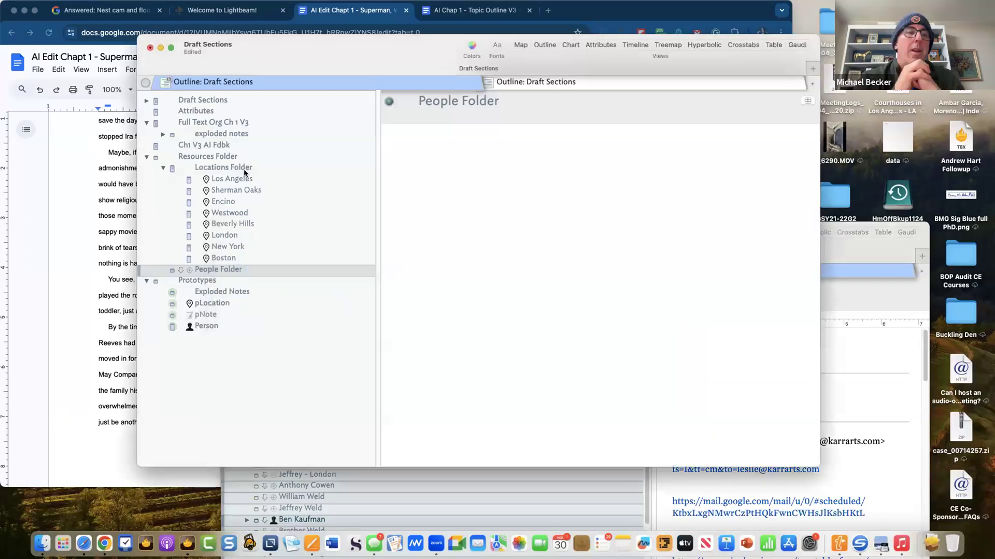
- Add OnAdd to the People Folder's key attributes
right_click(229, 271)
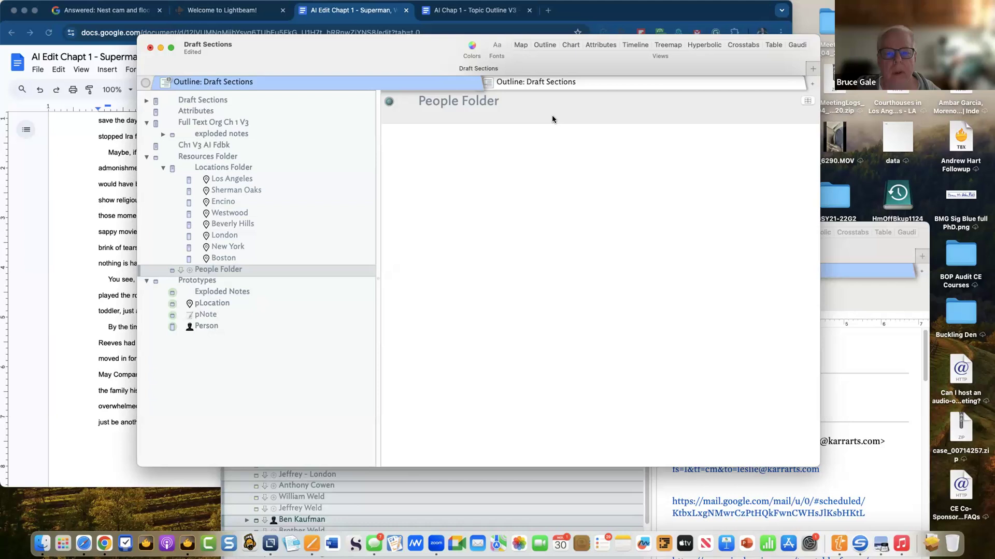
left_click(807, 101)
type("Ona")
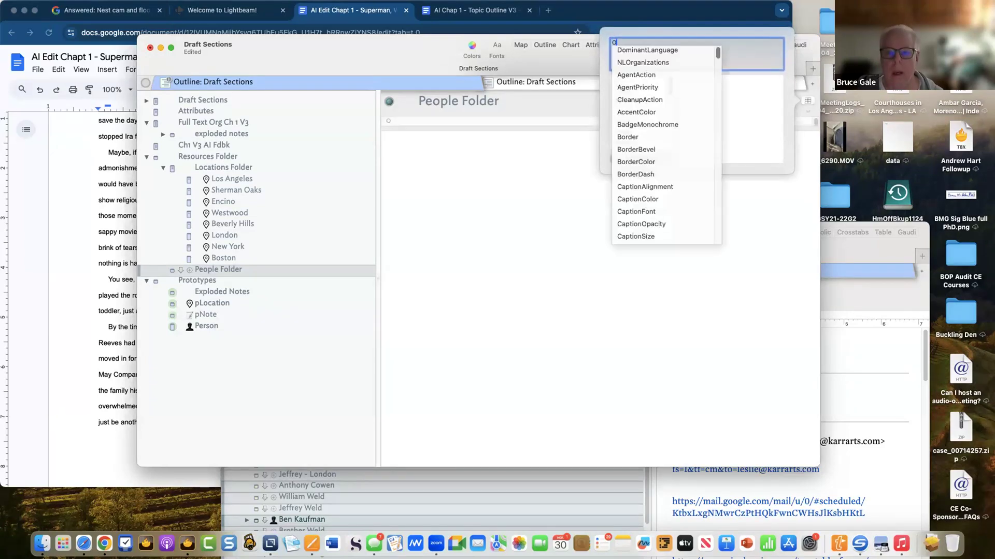
key("Down")
key("Down")
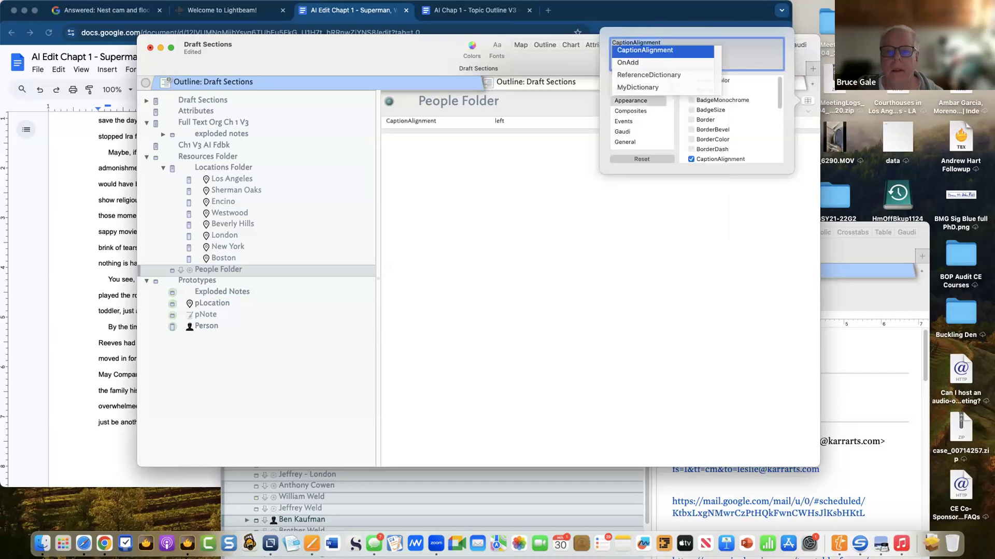
key("Return")
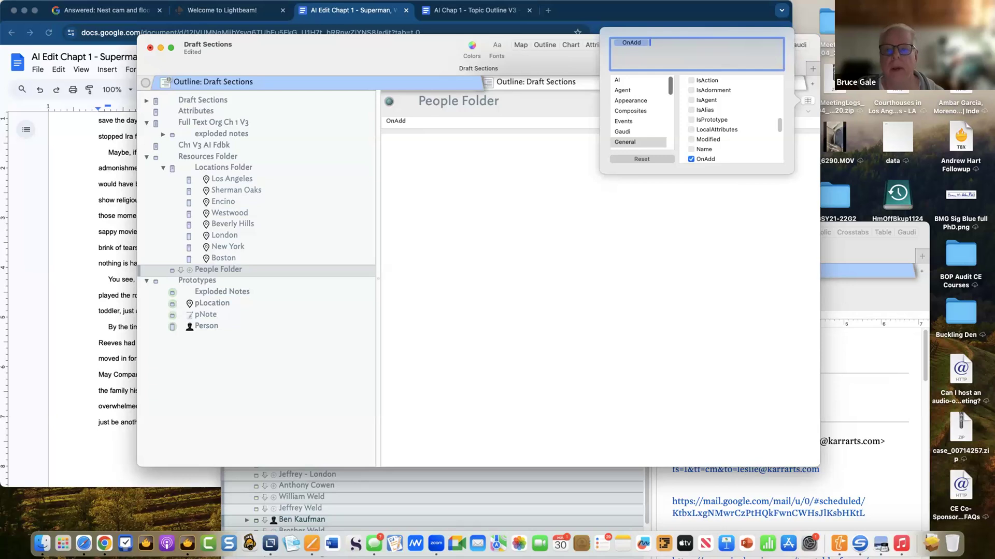
key("Return")
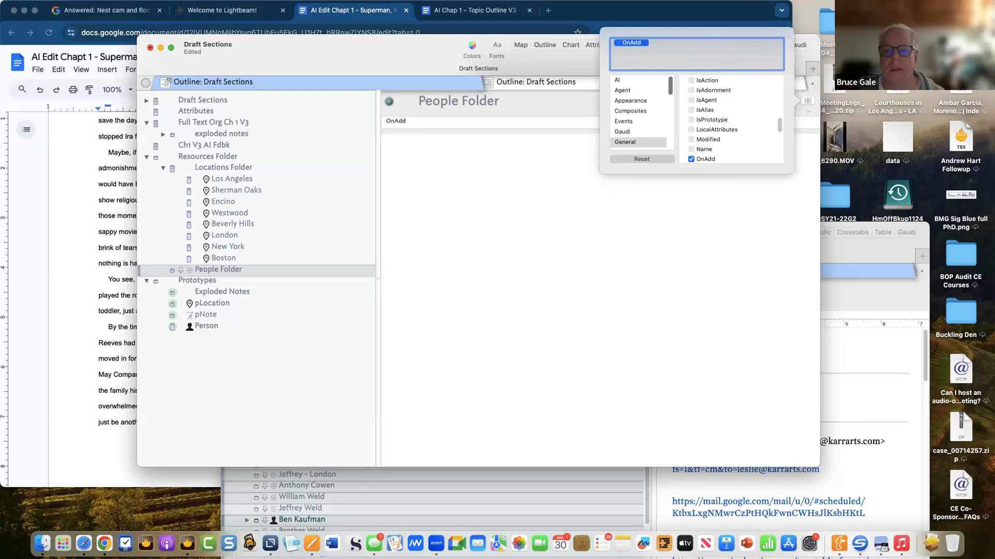
left_click(590, 233)
- Open the OnAdd value field for editing, leaving it blank
left_click(675, 121)
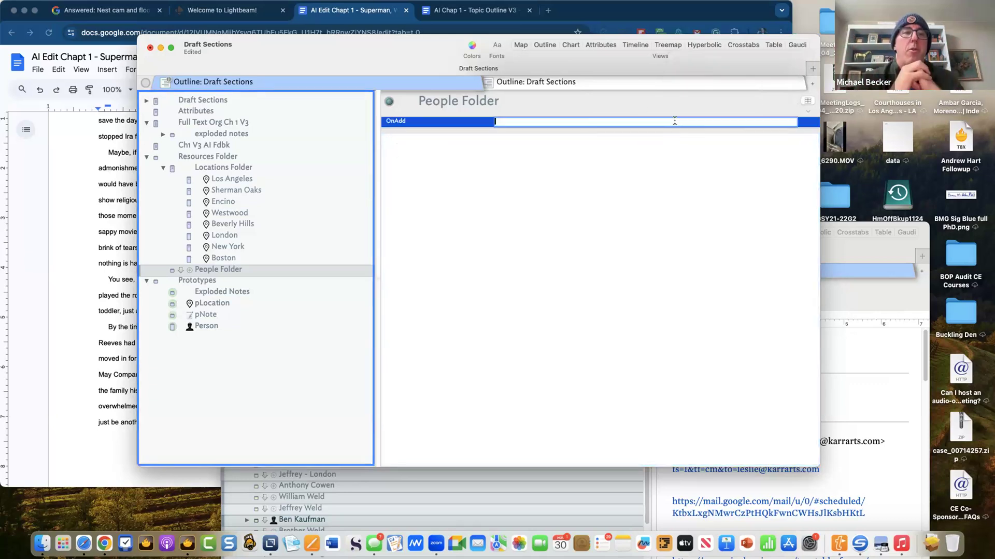
type("$P")
key("BackSpace")
key("BackSpace")
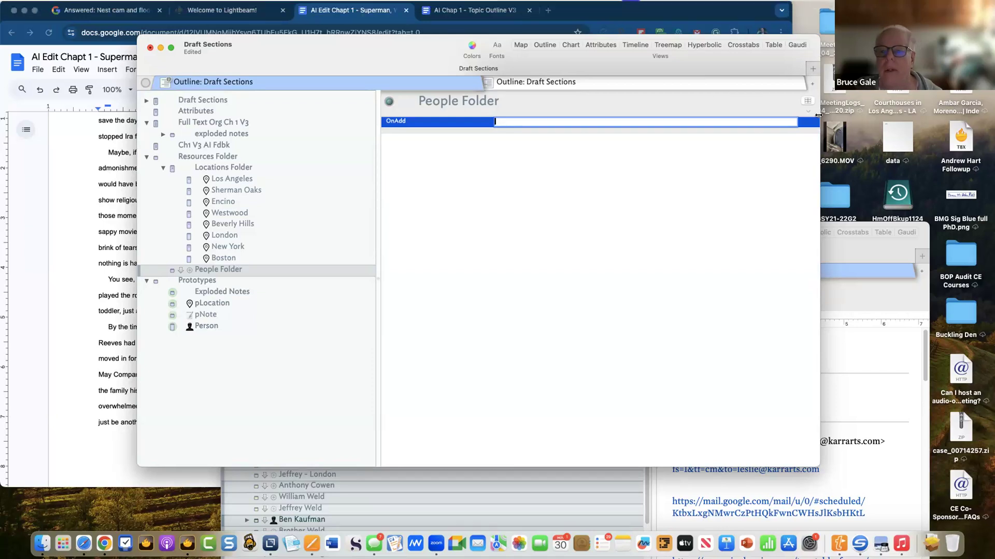
left_click(99, 9)
- Set People Folder's OnAdd to $Prototype="Person"; from the saved pLocation action
left_click(660, 34)
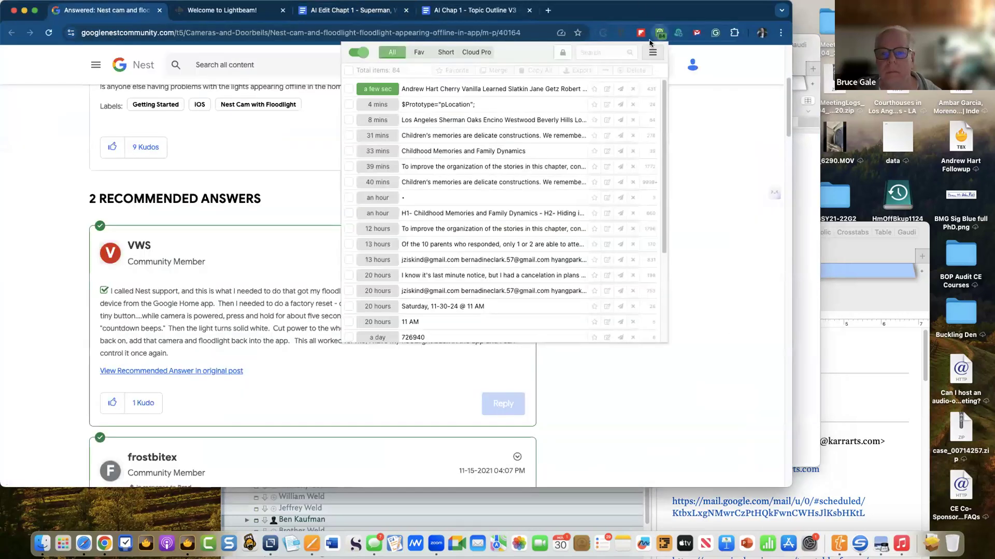
left_click(448, 105)
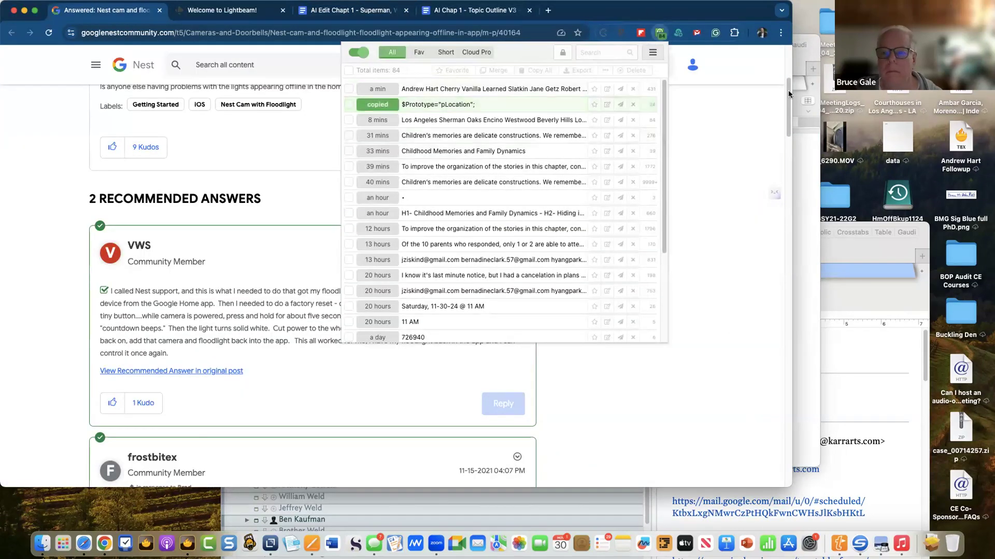
key("super+Tab")
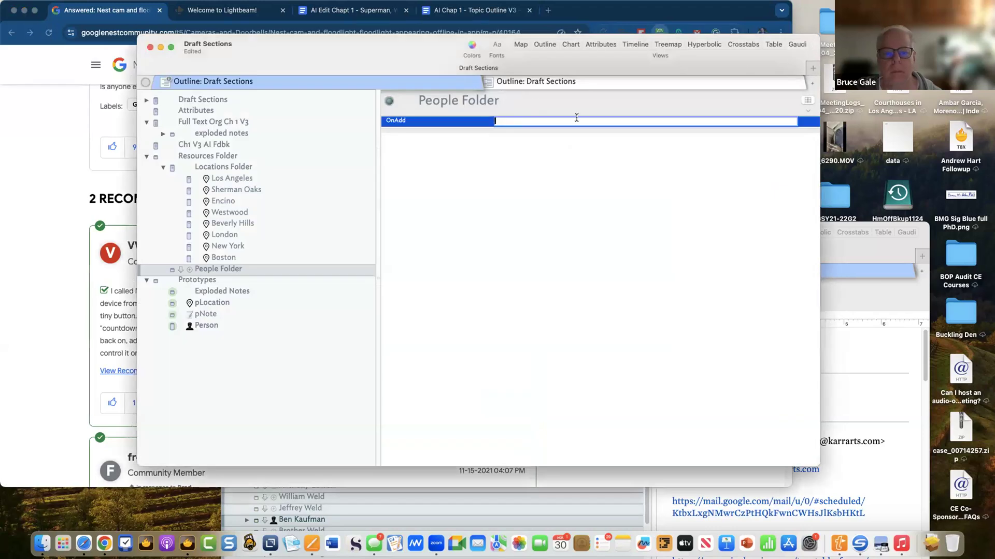
type("$Prototype=\"pLocation\";")
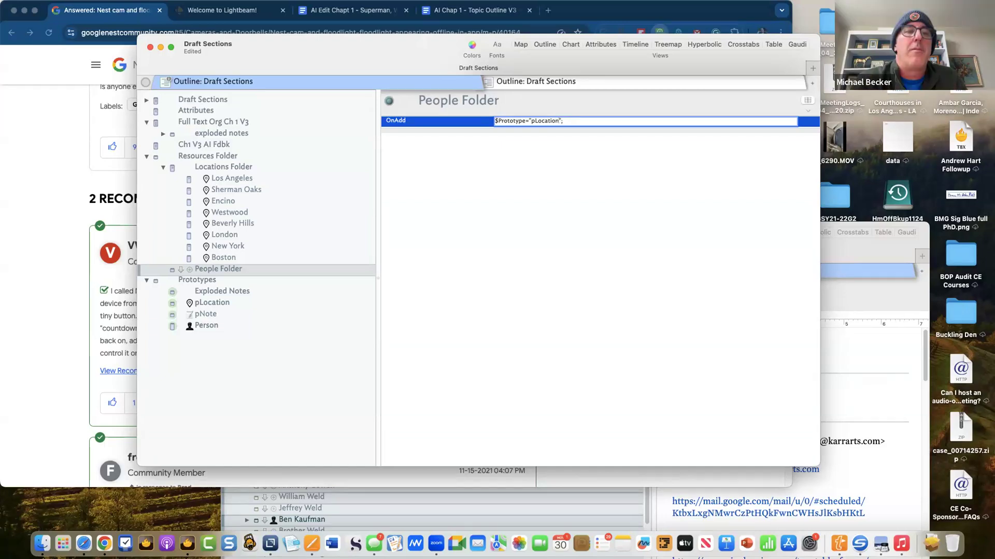
key("BackSpace")
key("BackSpace")
key("BackSpace")
key("BackSpace")
key("BackSpace")
key("BackSpace")
key("BackSpace")
key("BackSpace")
type("Per")
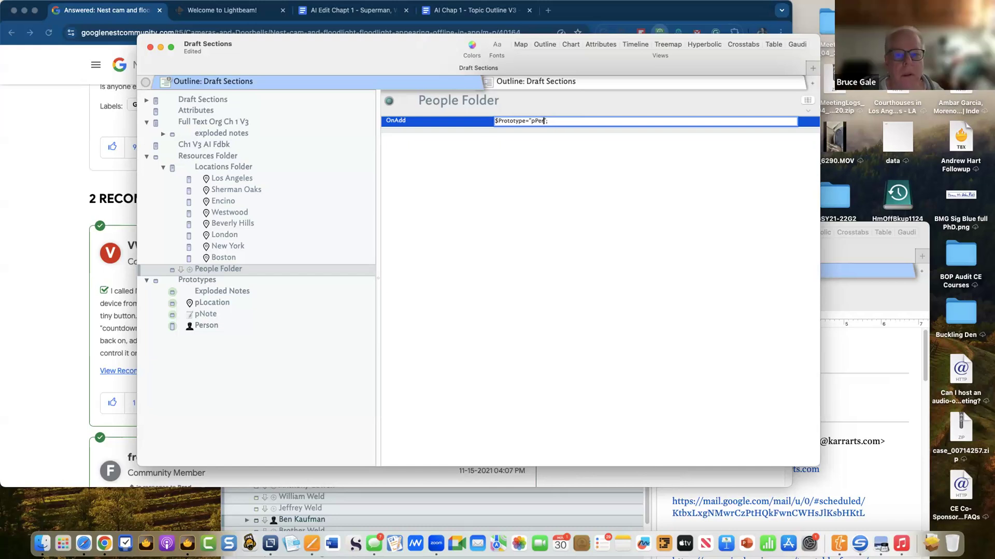
key("BackSpace")
key("BackSpace")
key("BackSpace")
key("BackSpace")
type("Person")
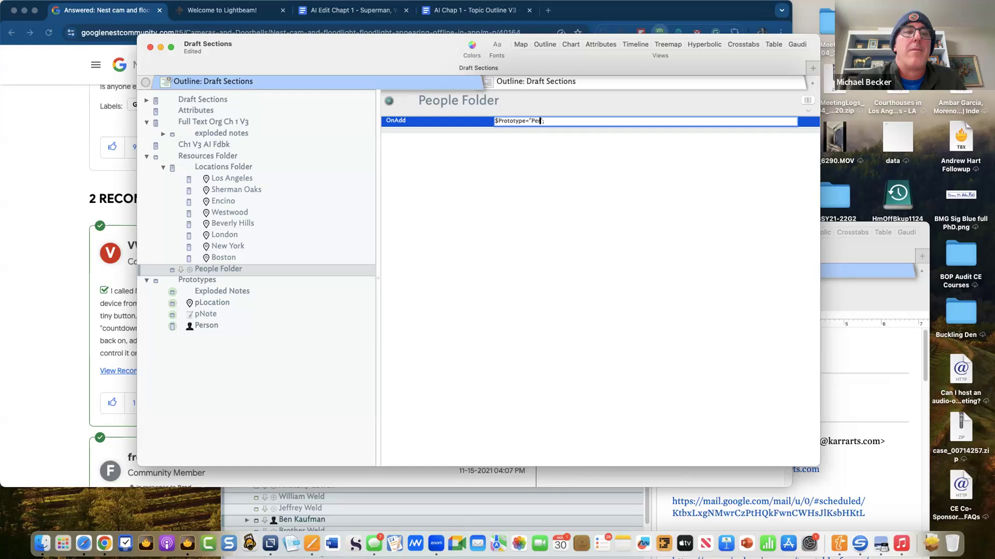
left_click(536, 192)
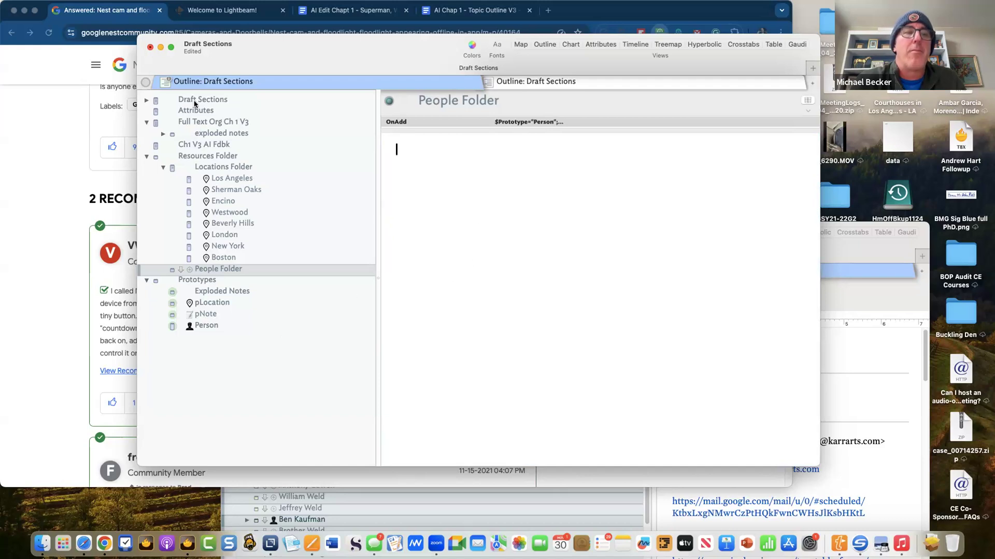
- Copy the list of character names from the clipboard history
left_click(46, 119)
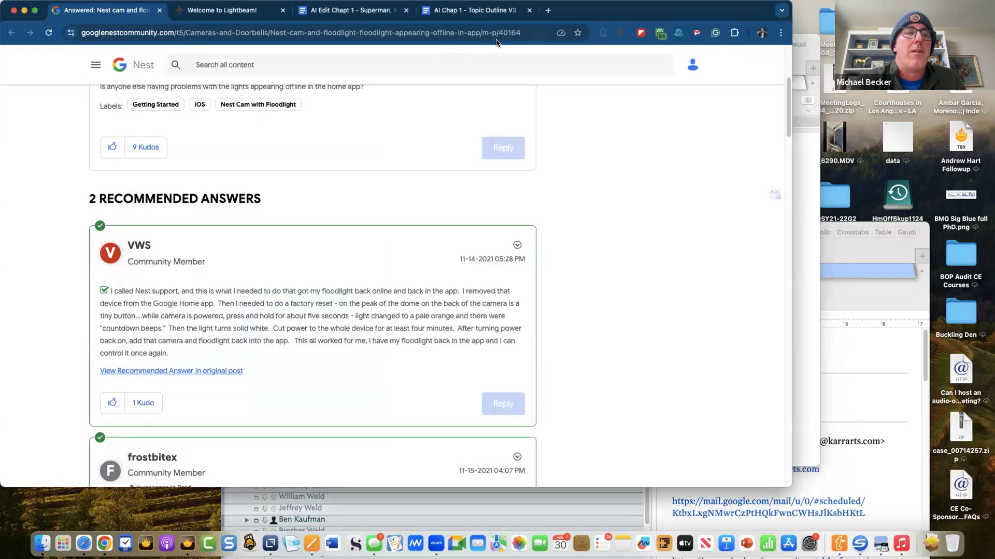
left_click(659, 33)
left_click(441, 104)
left_click(58, 261)
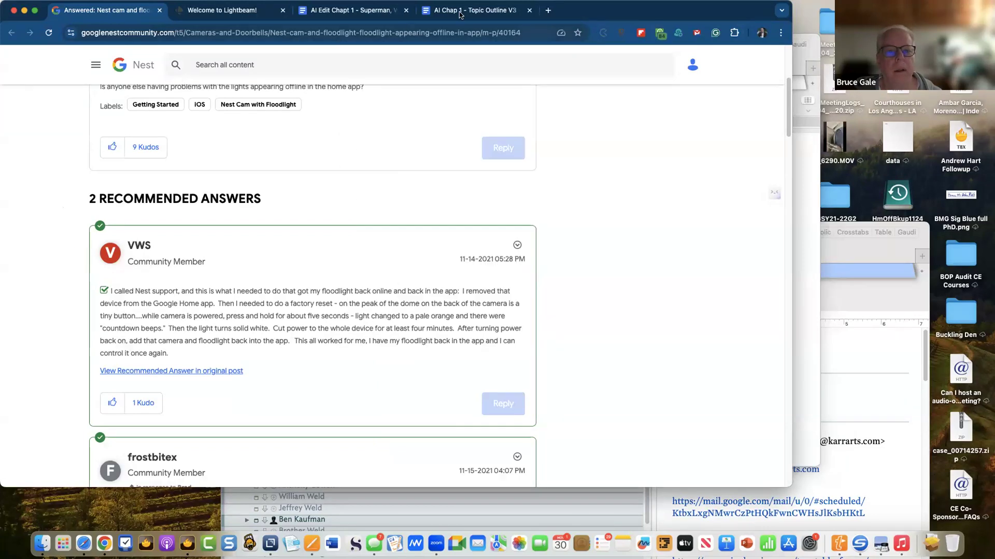
key("super+Tab")
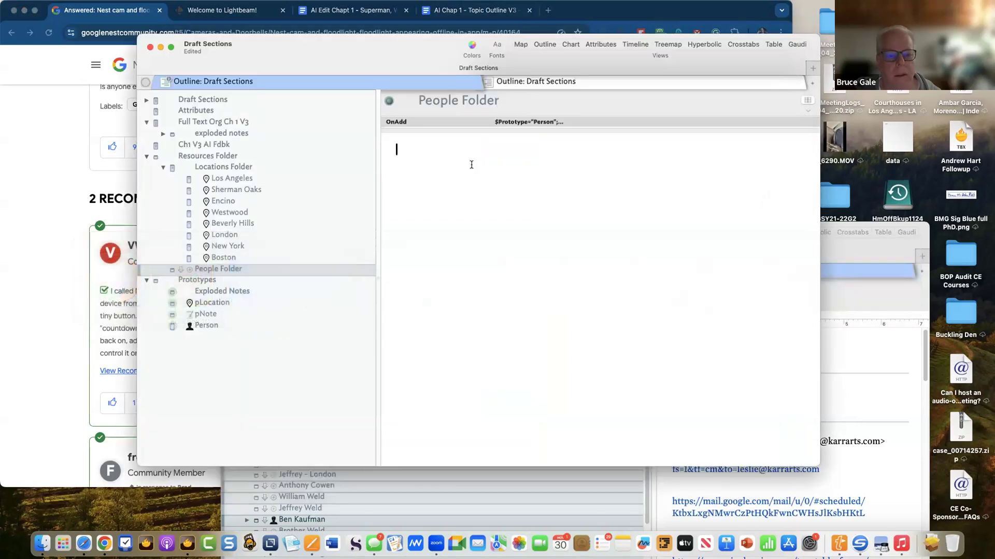
key("super+v")
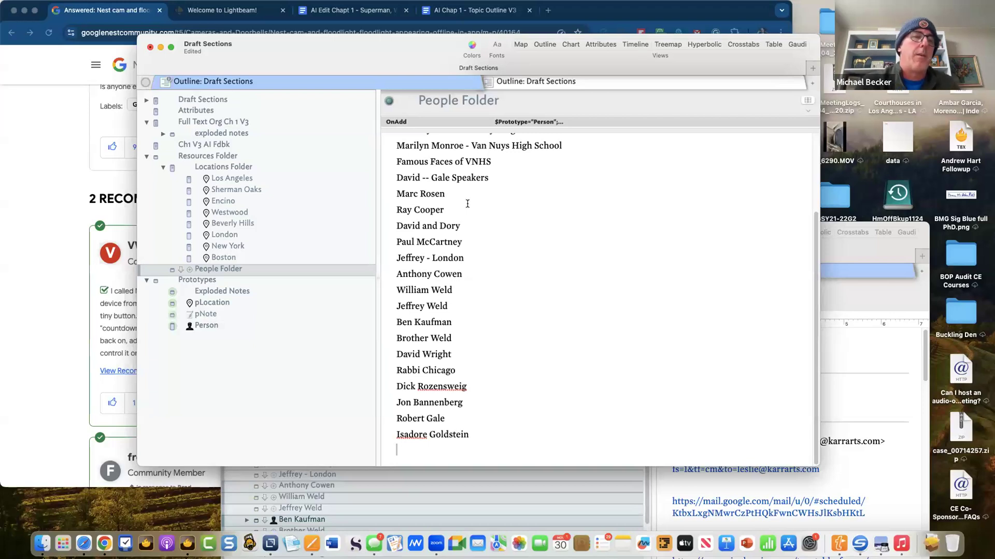
key("super+z")
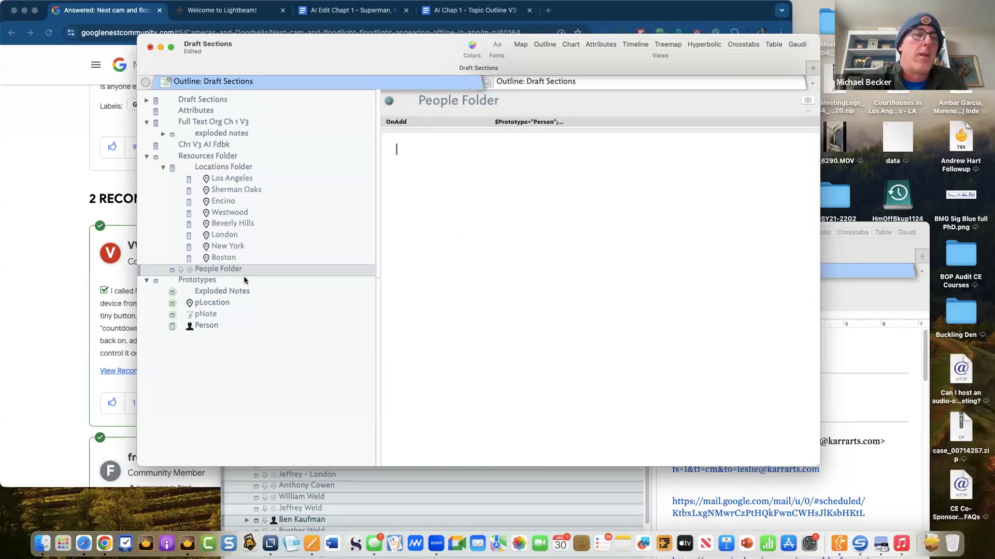
left_click(217, 268)
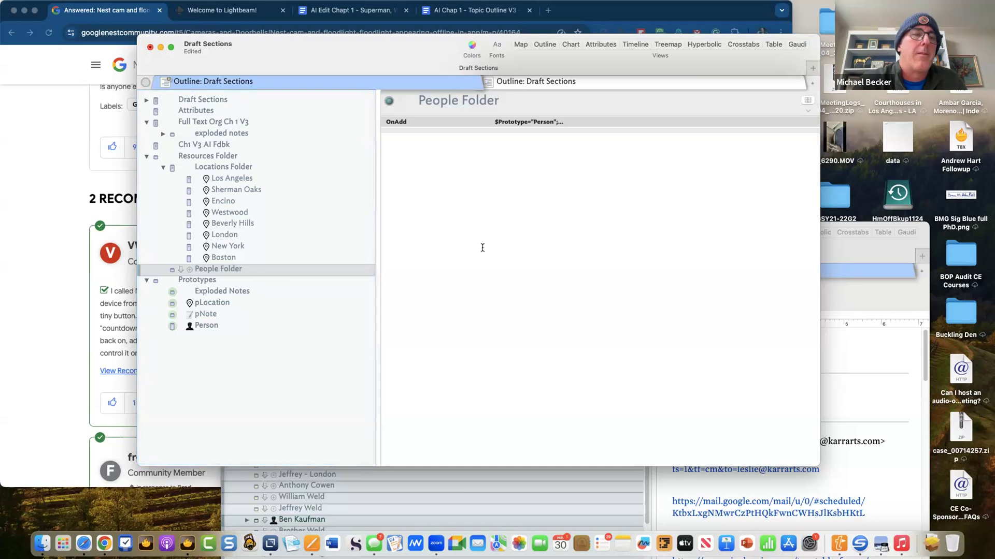
left_click(491, 244)
key("super+v")
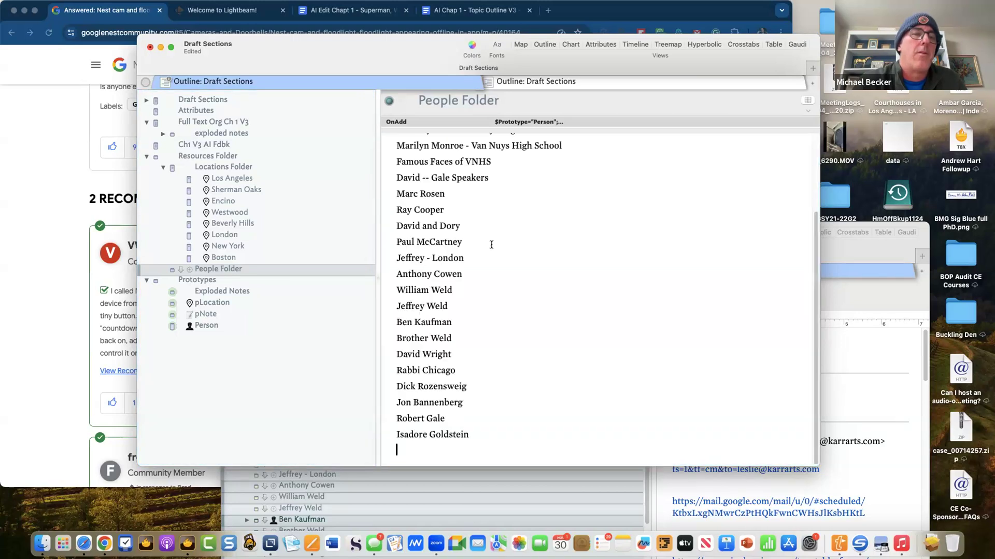
key("super+z")
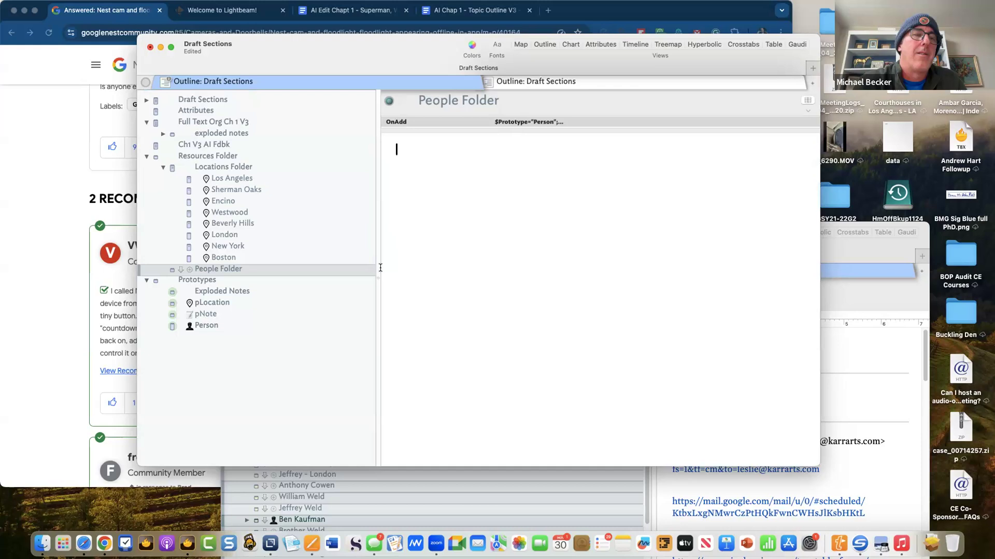
left_click(231, 271)
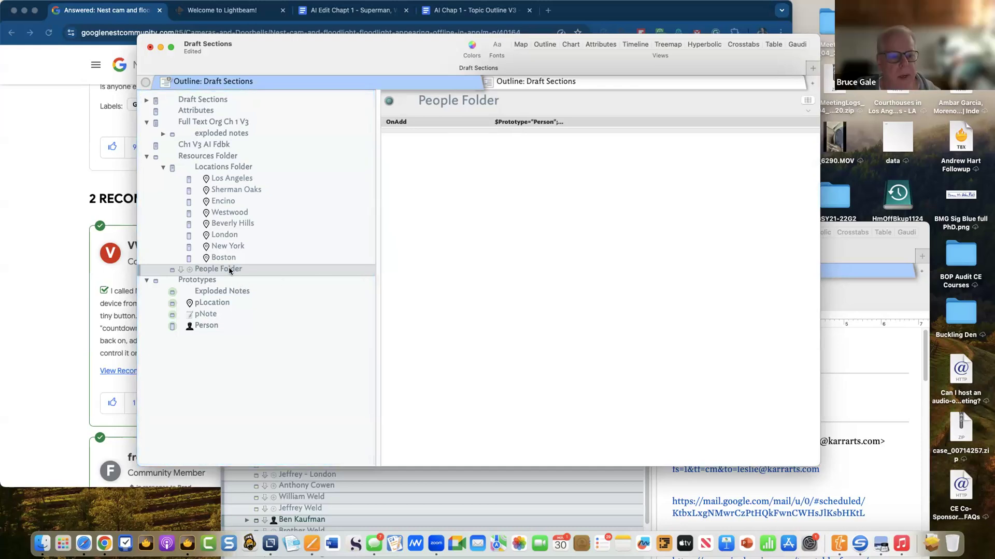
key("super+v")
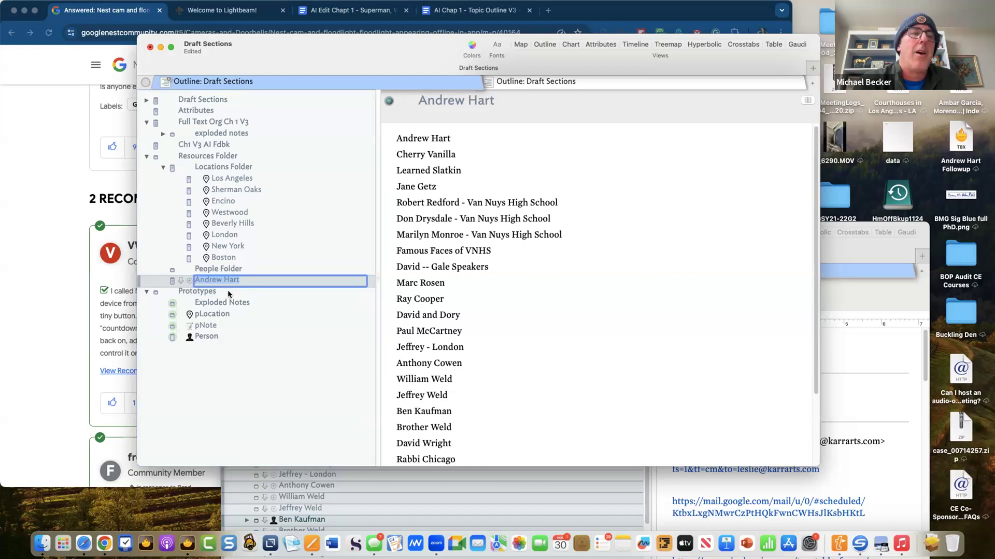
key("super+z")
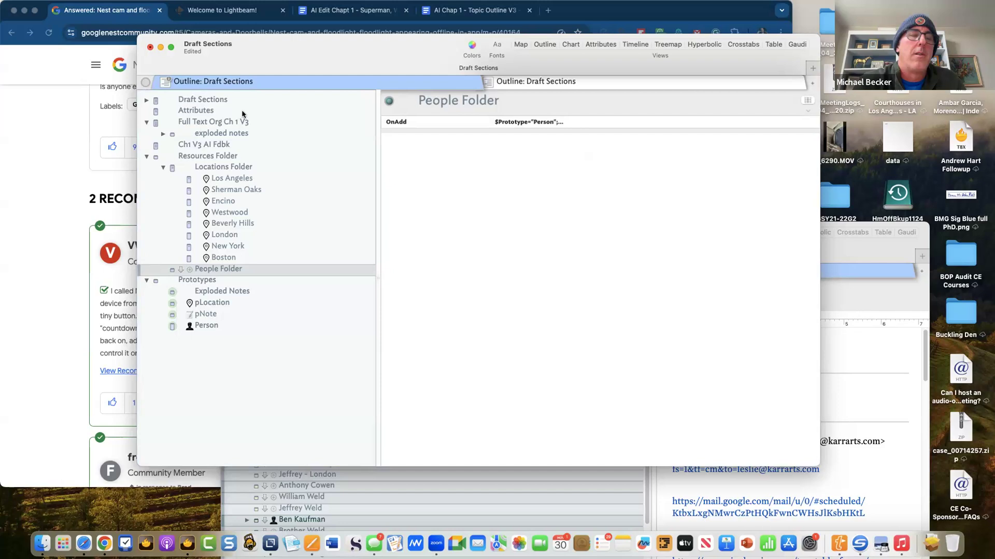
mouse_move(298, 5)
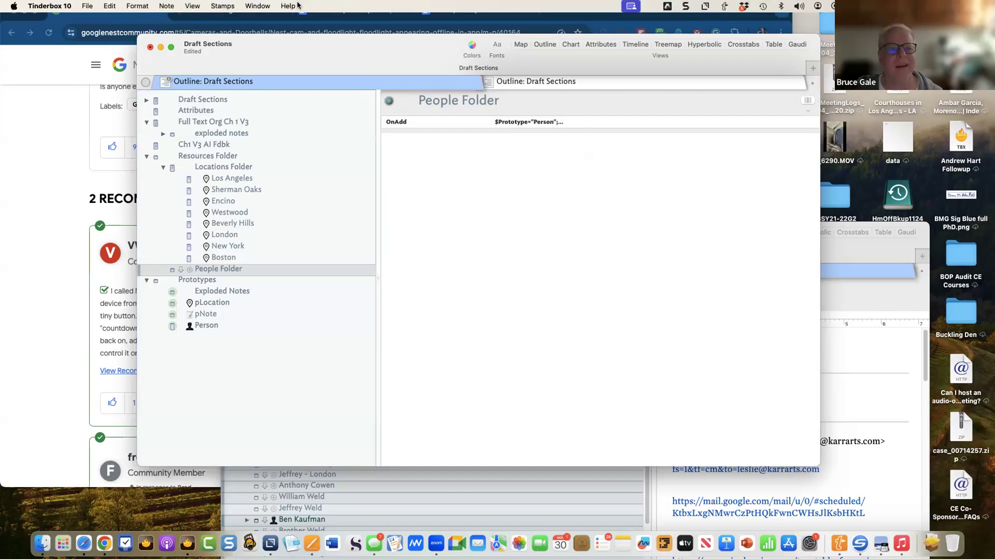
left_click(258, 5)
left_click(283, 334)
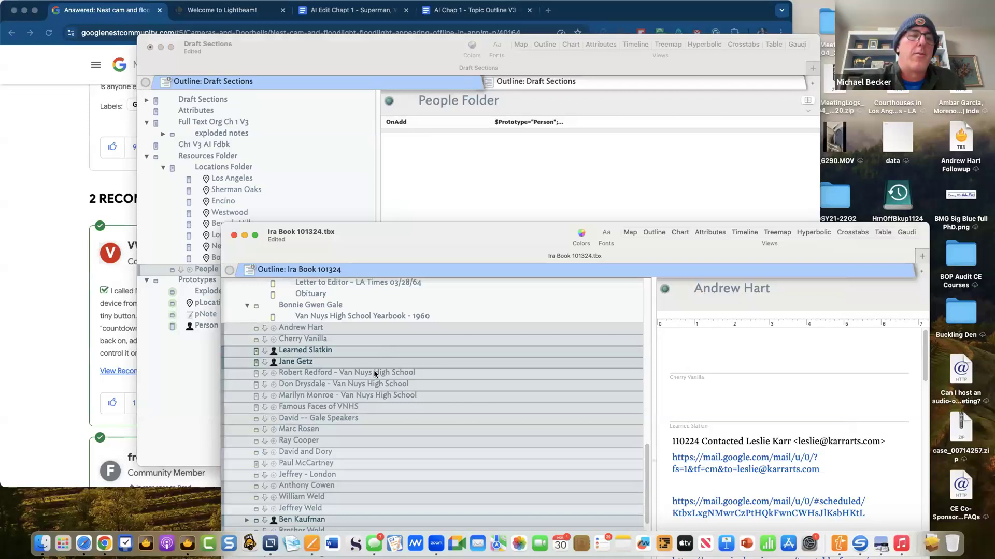
- Paste the copied people notes into People Folder in Draft Sections
left_click(182, 373)
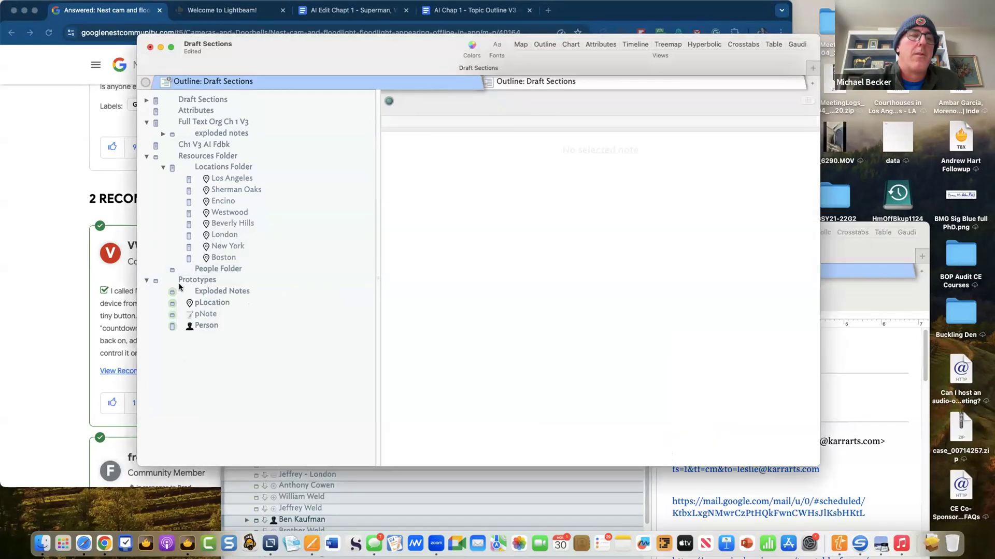
left_click(212, 269)
key("super+v")
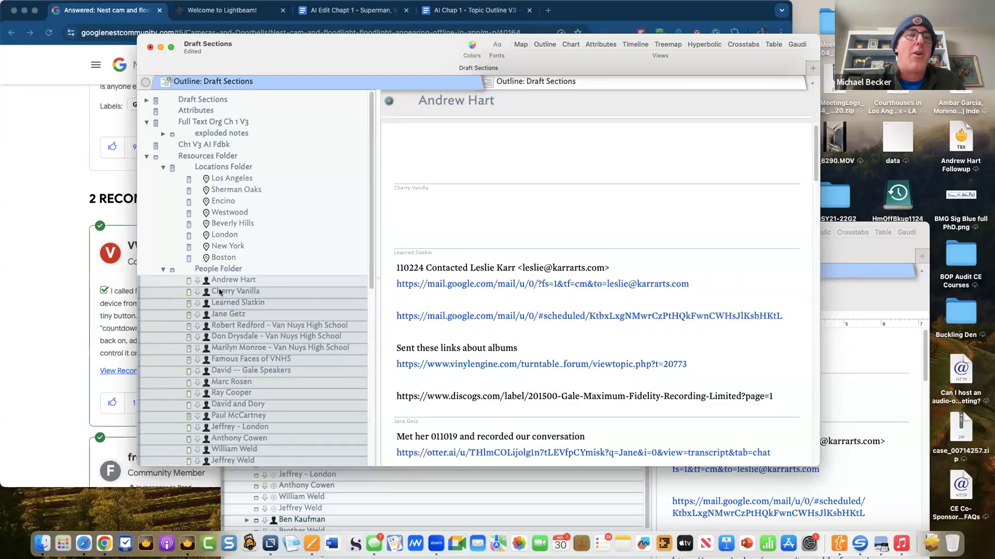
left_click(288, 256)
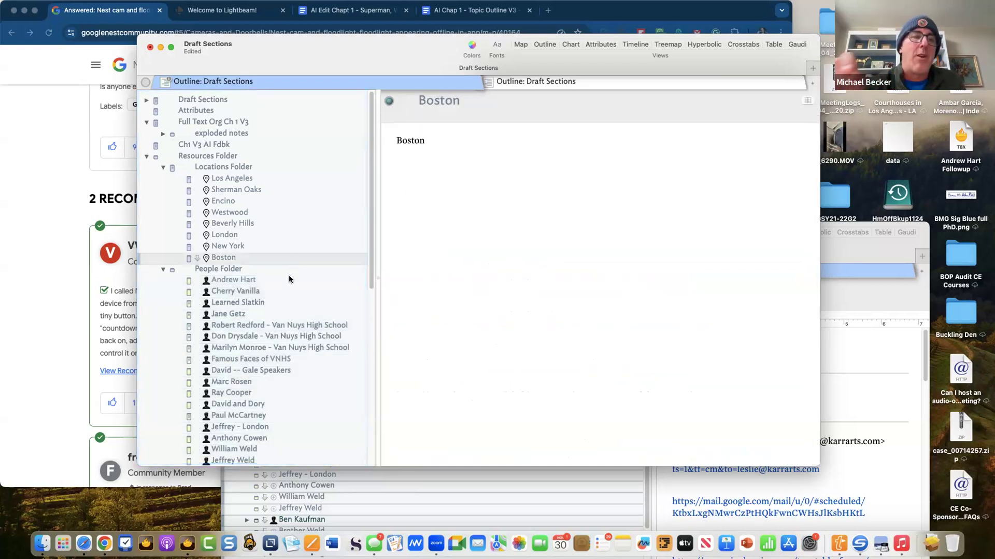
scroll(288, 275, "down", 3)
scroll(290, 279, "down", 6)
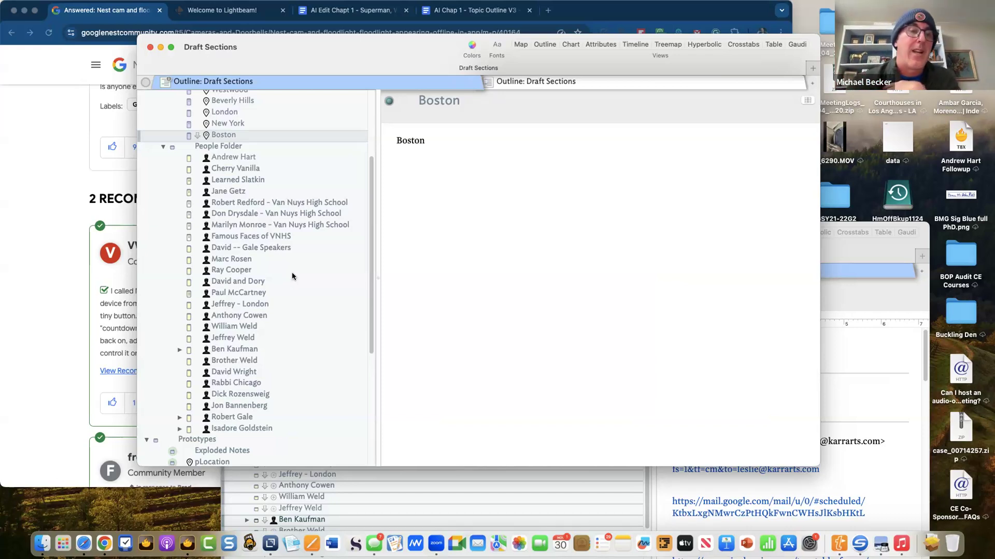
scroll(291, 276, "up", 3)
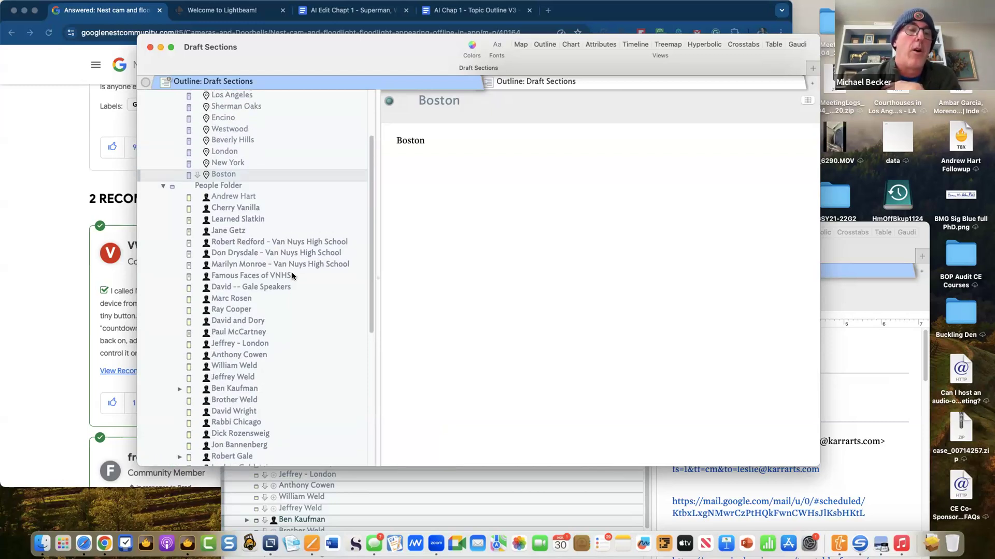
scroll(292, 276, "down", 10)
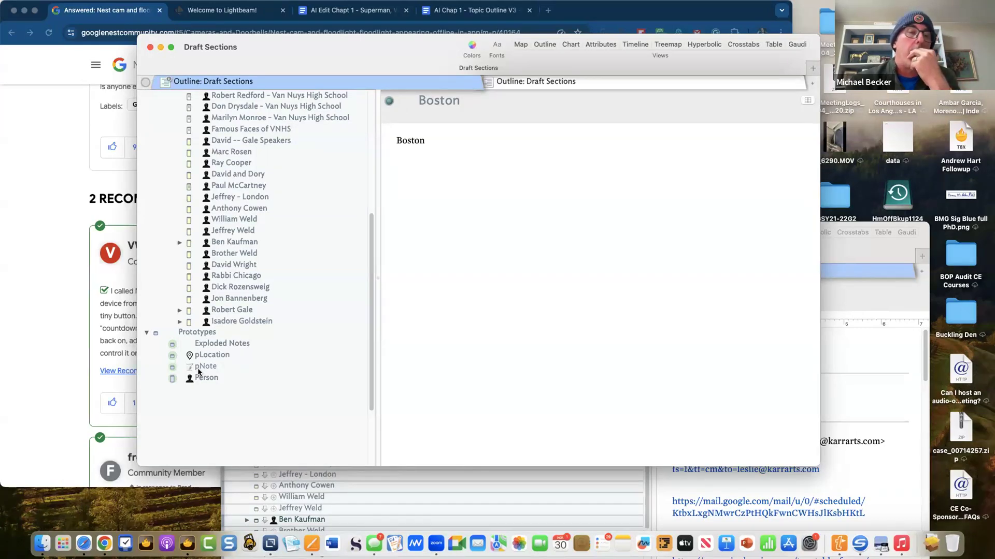
scroll(199, 372, "up", 5)
scroll(198, 372, "up", 3)
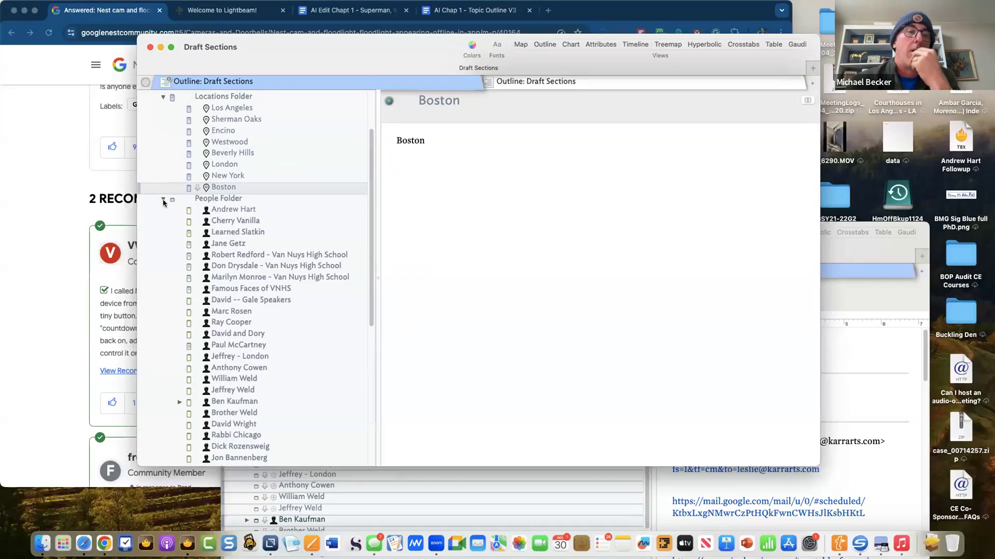
- Select Locations Folder and open the Edict tab of its Action Inspector
left_click(163, 200)
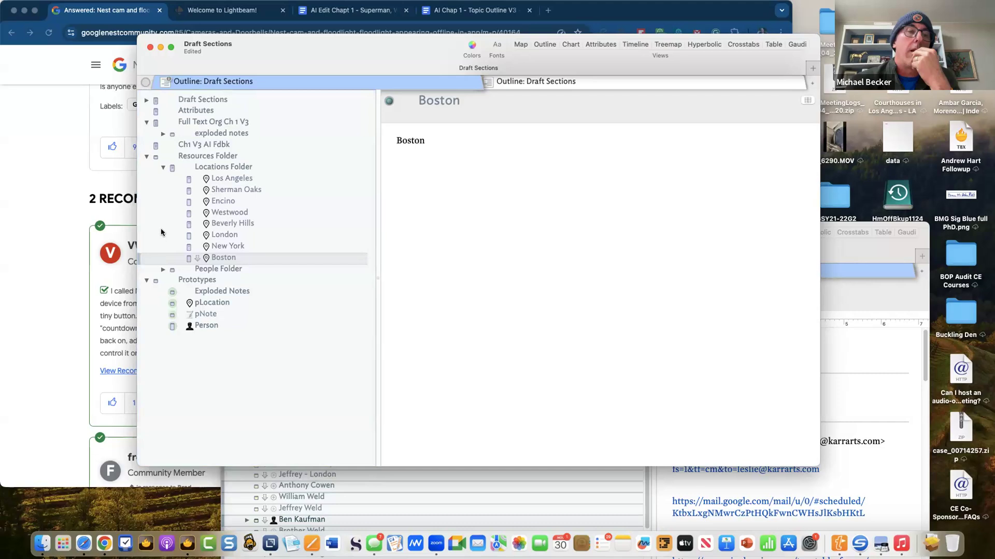
left_click(204, 169)
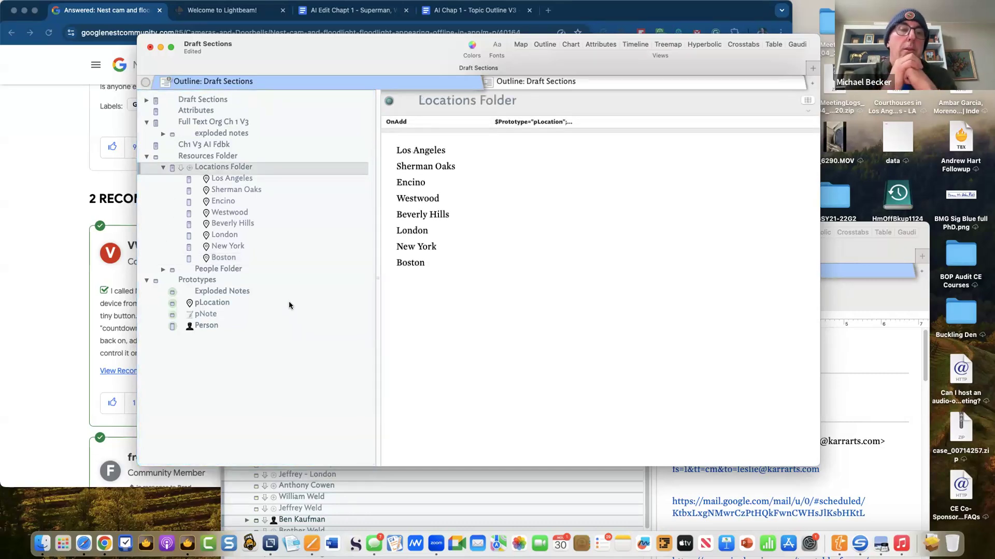
key("super+1")
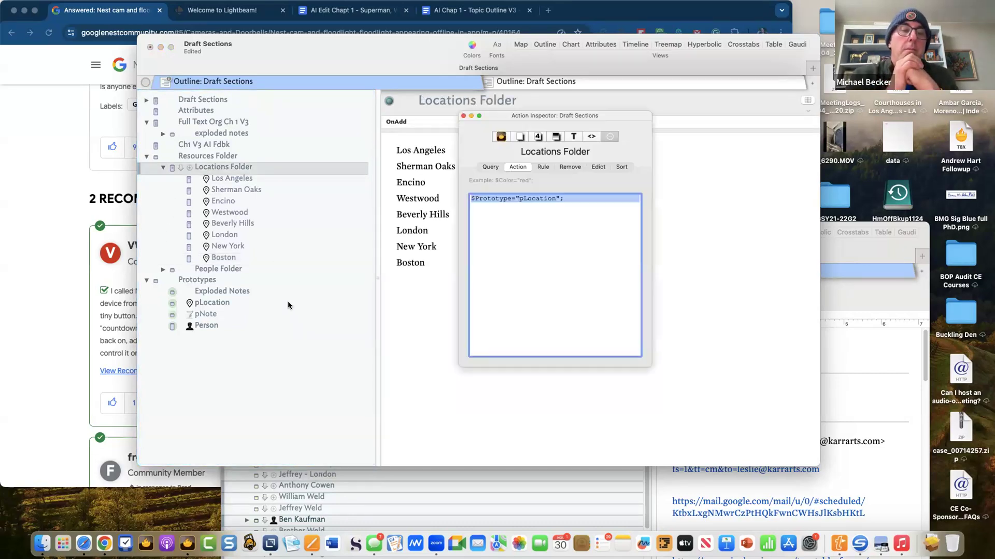
left_click(580, 197)
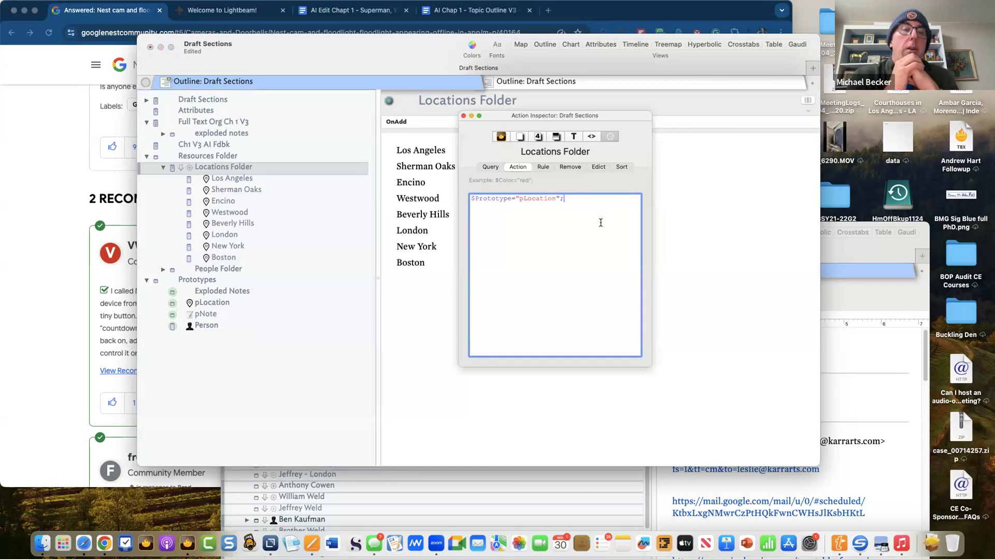
left_click(598, 167)
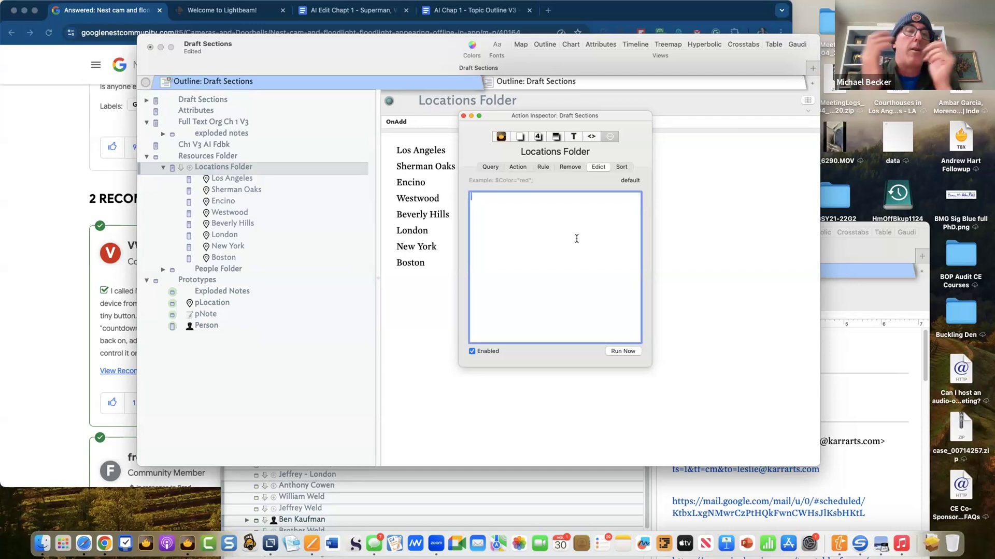
- Enter the edict $Location=collect(children,$Name); for Locations Folder
type("$Location")
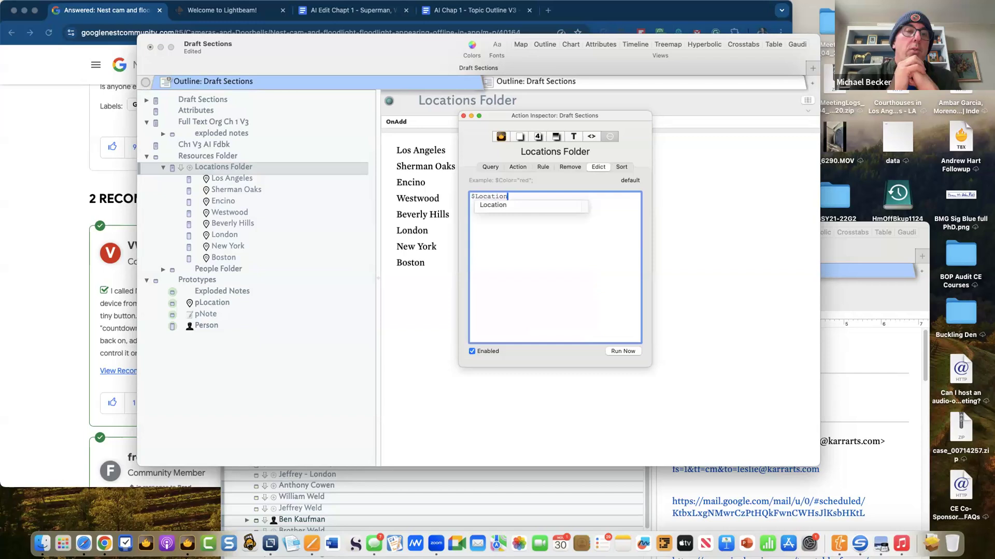
type("=")
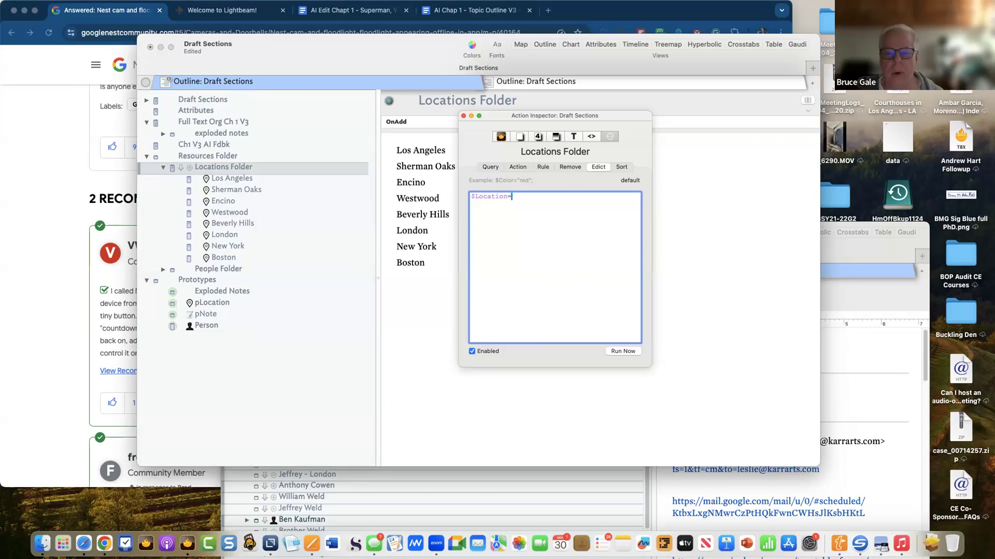
type("collect")
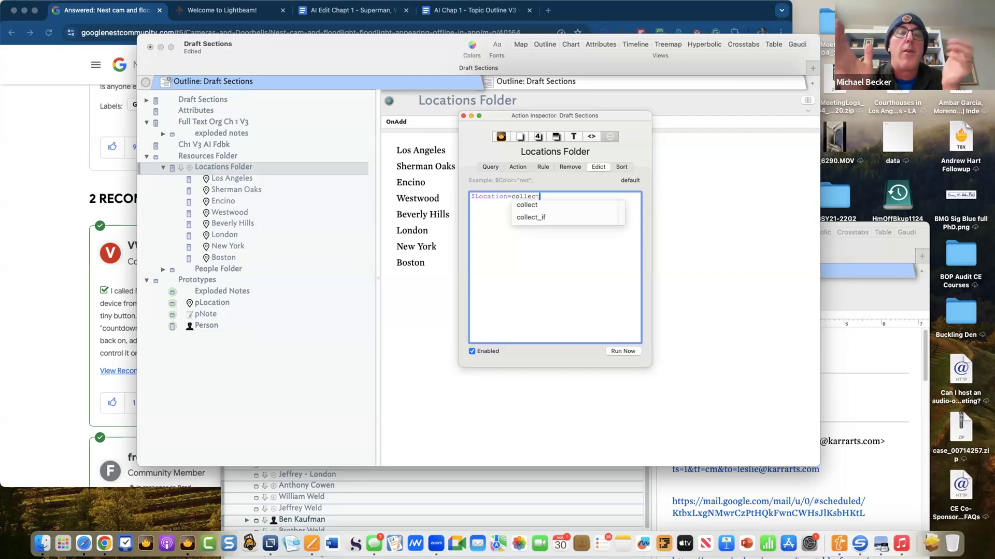
type(".")
key("BackSpace")
type("(children")
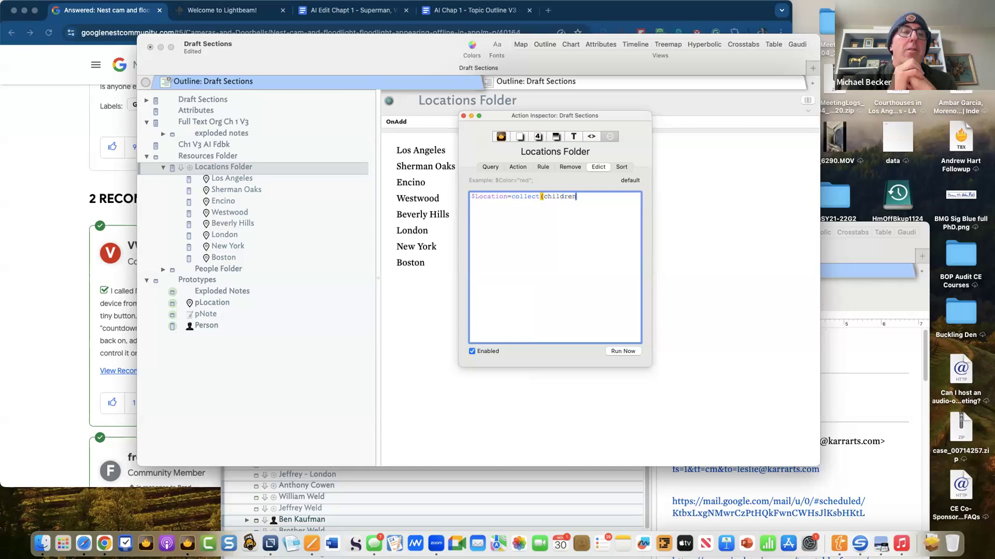
type(",$Name")
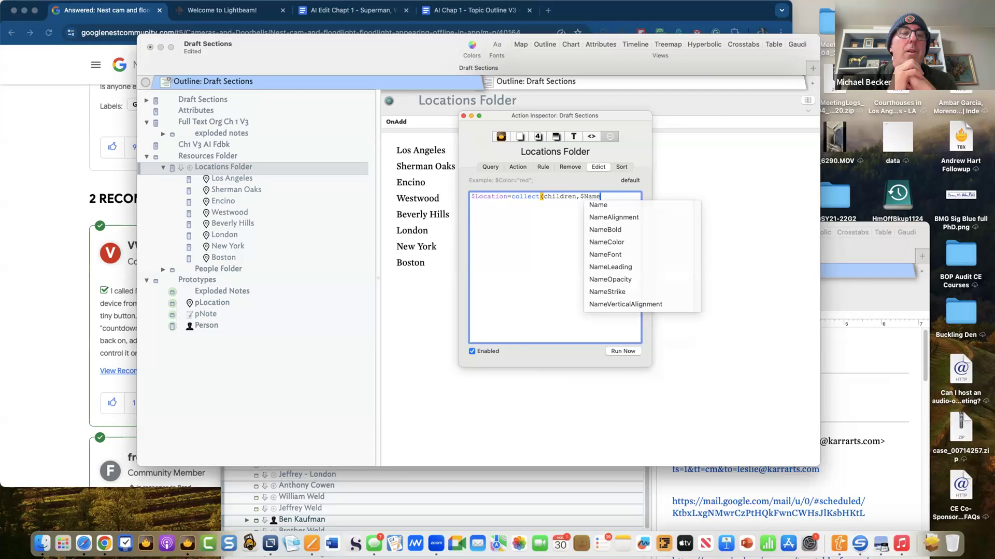
key("Down")
key("Return")
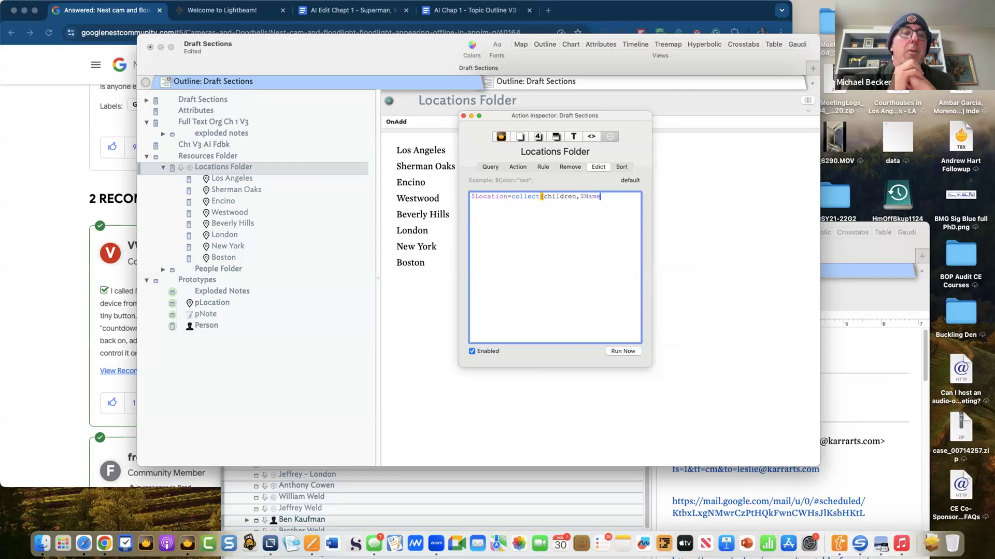
type(")")
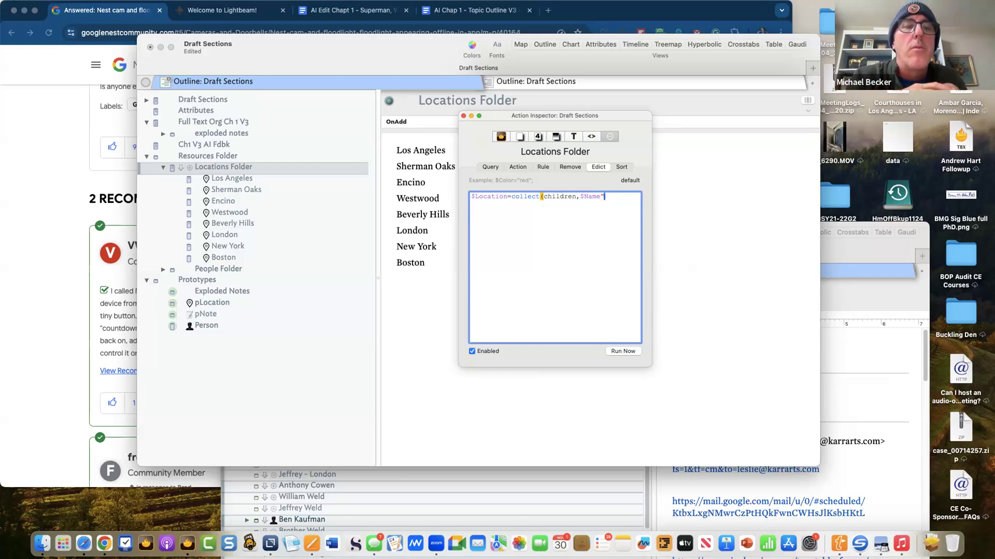
key("BackSpace")
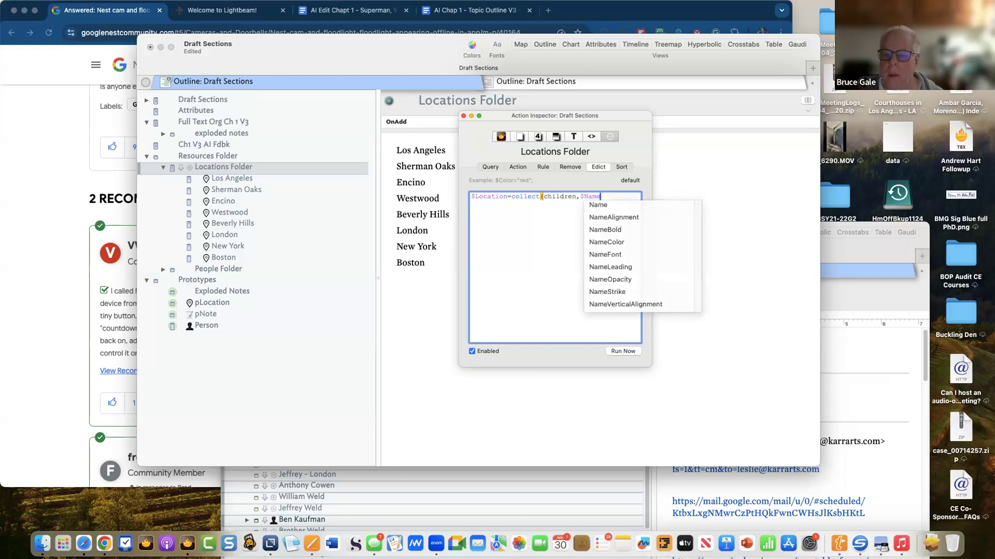
type(");")
key("Return")
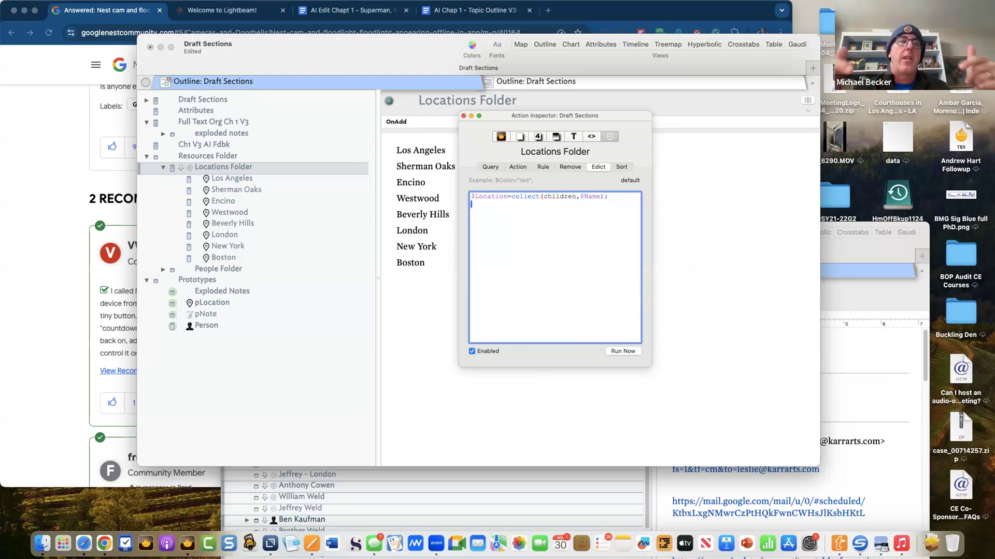
triple_click(570, 199)
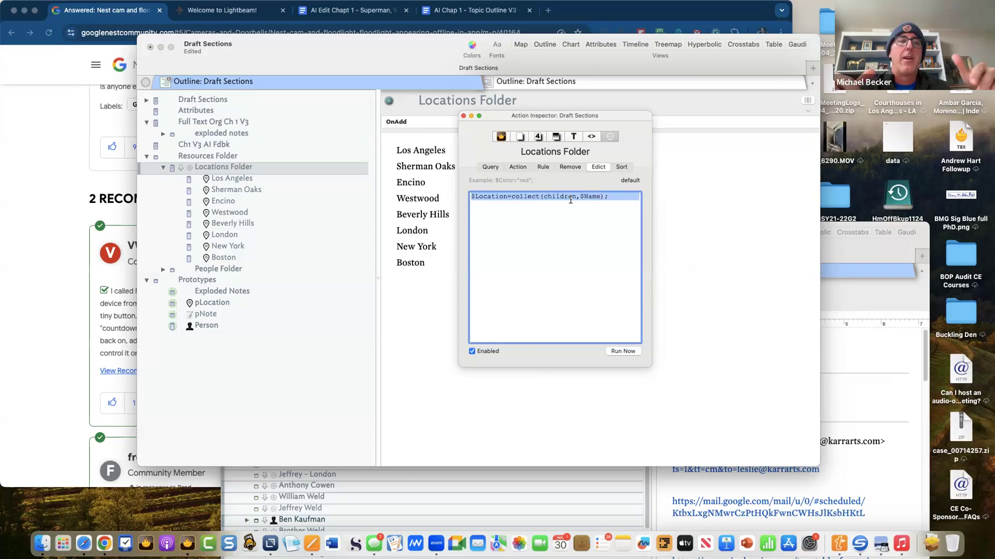
left_click(590, 268)
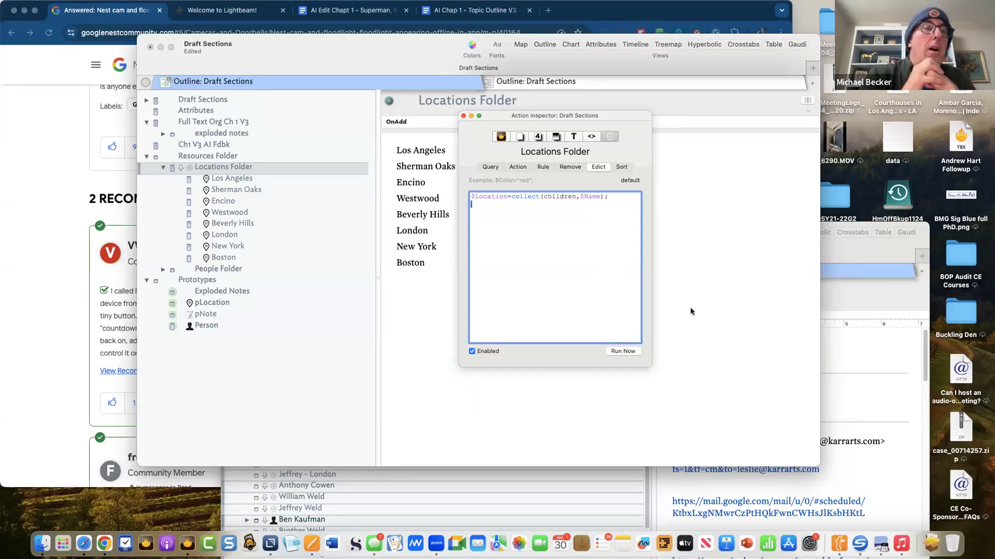
left_click(718, 309)
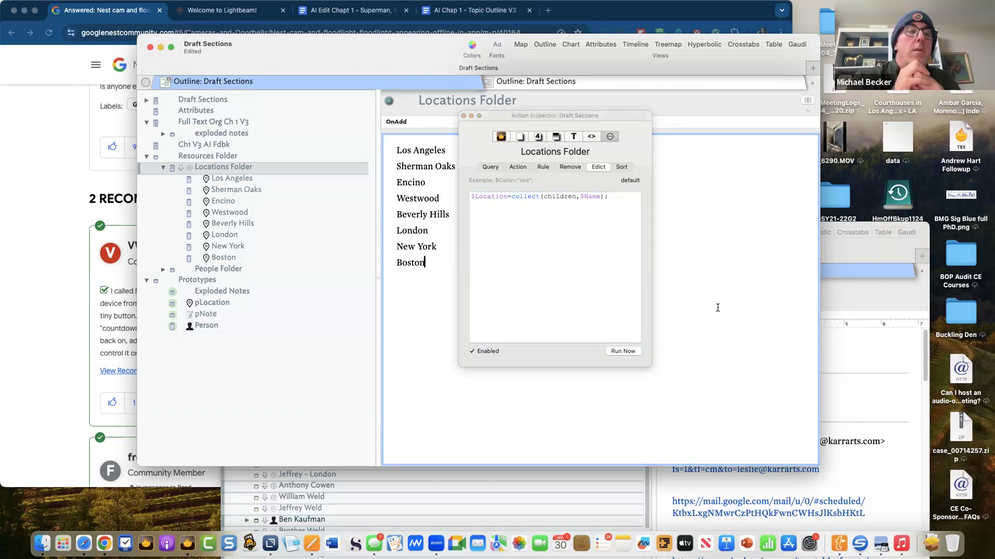
- Expand the exploded notes, select the Children's memories note and bring up its prototype choices
left_click(474, 118)
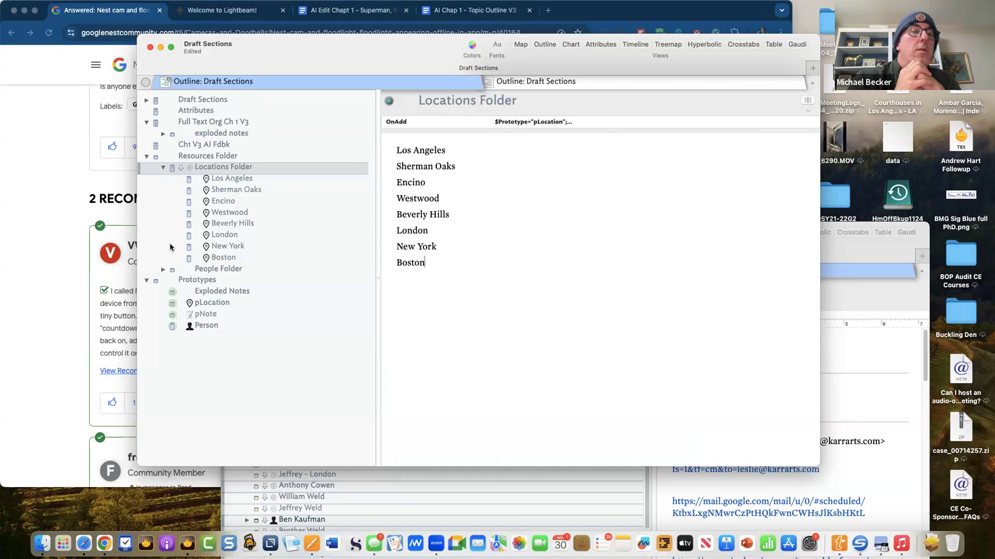
left_click(162, 134)
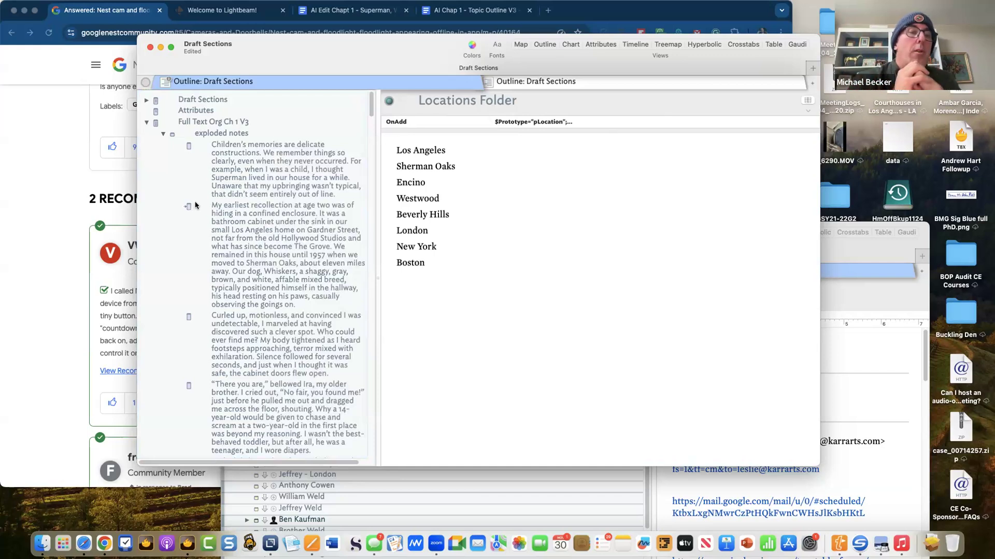
left_click(245, 179)
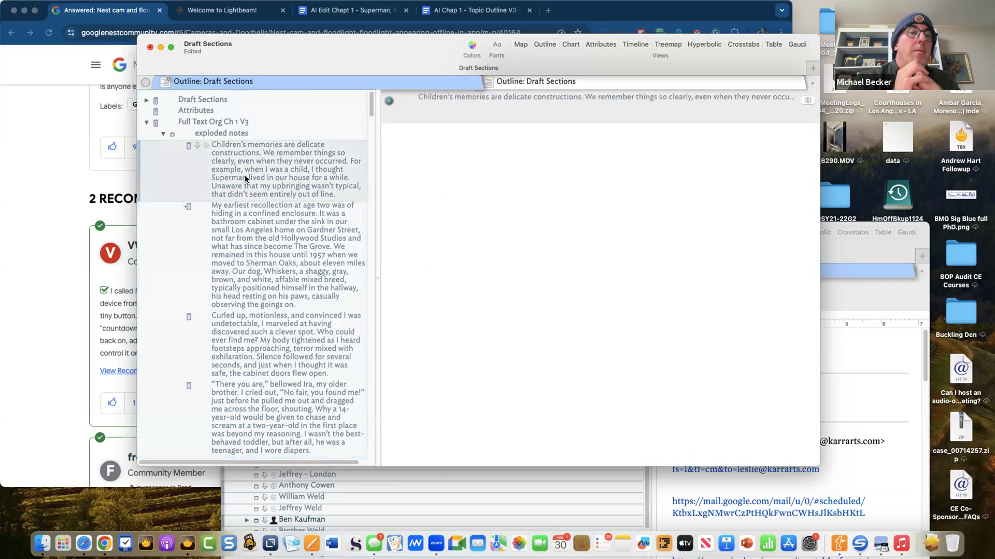
right_click(246, 179)
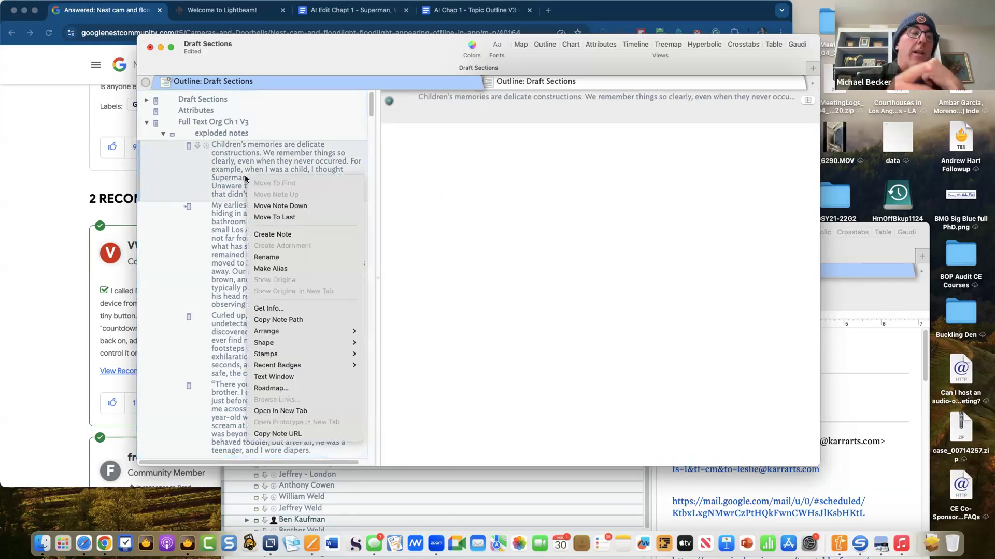
left_click(226, 168)
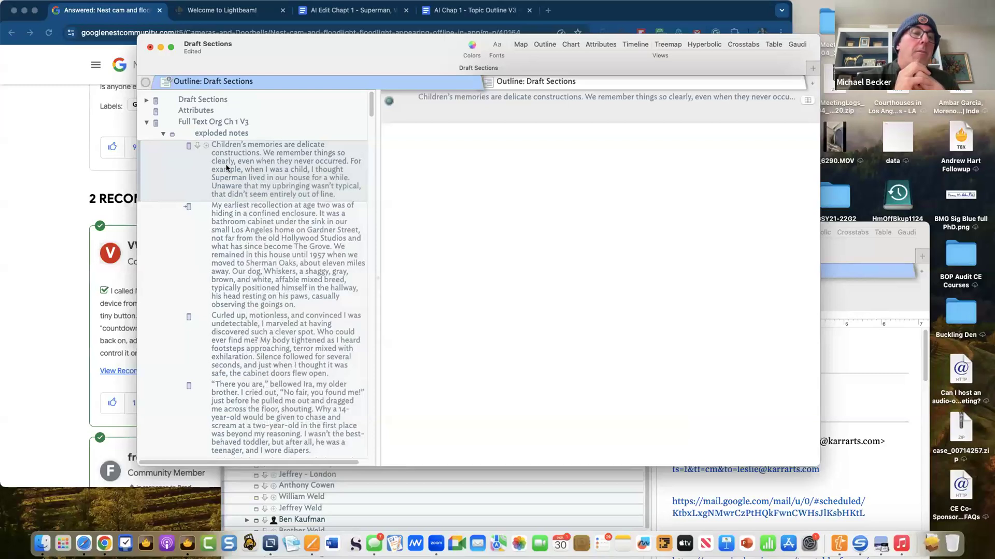
right_click(226, 168)
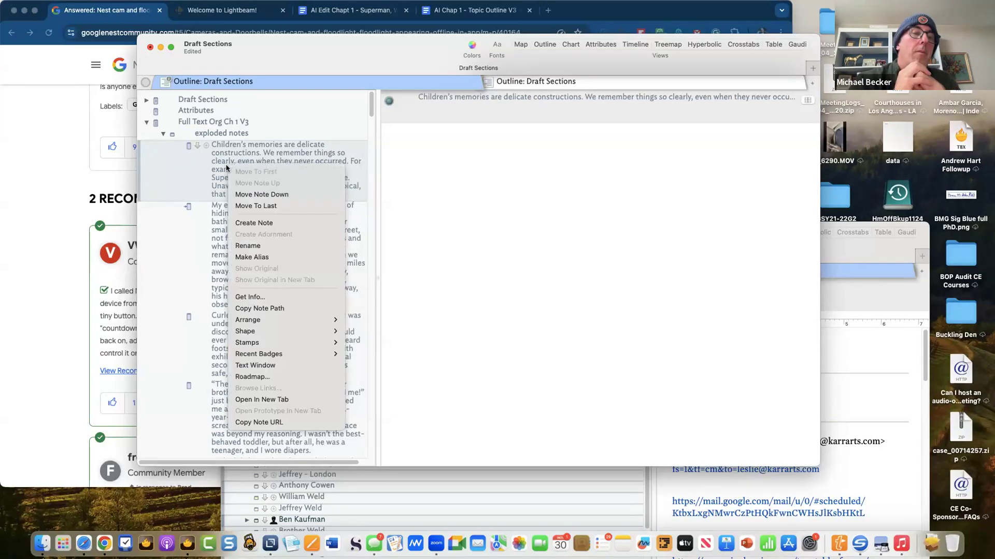
left_click(226, 168)
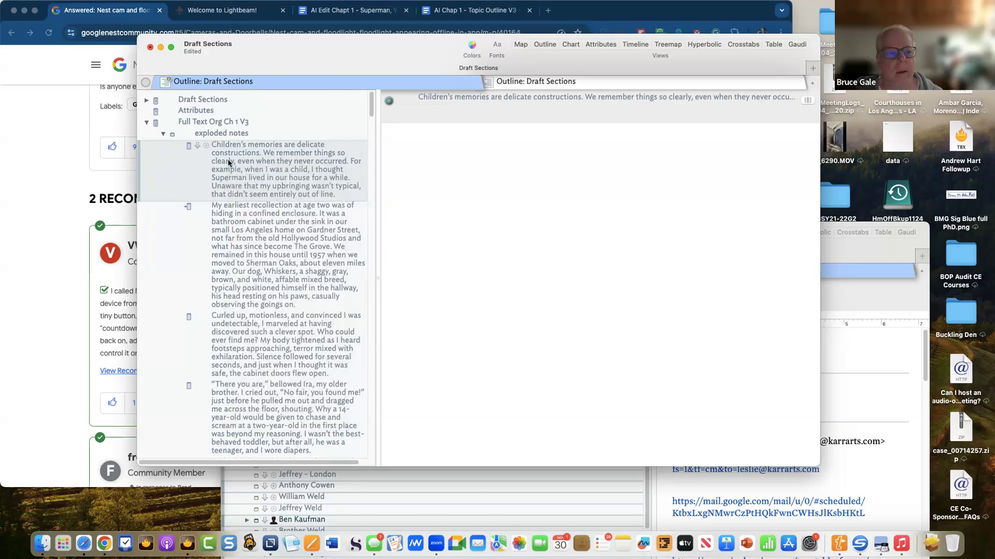
left_click(188, 146)
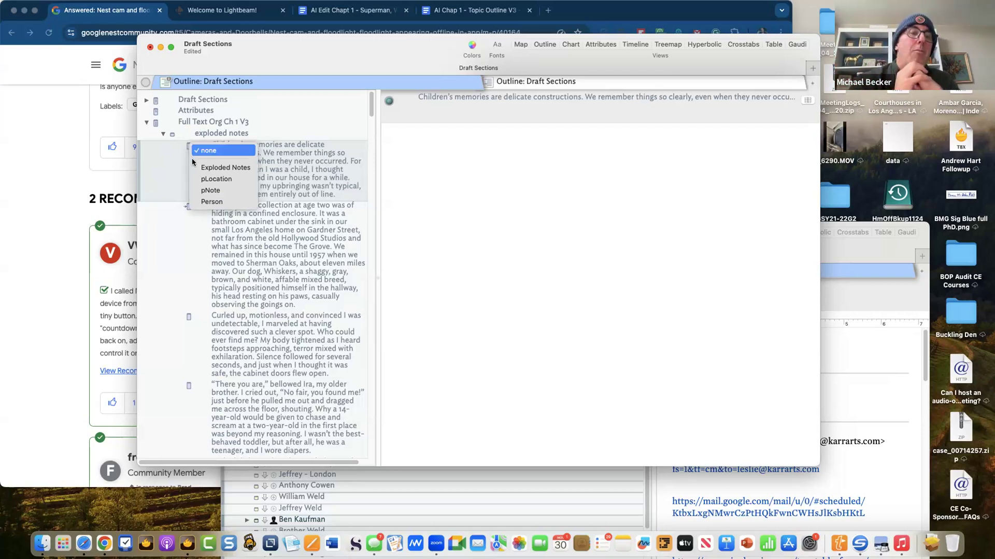
- Give Children's memories the pNote prototype and check its empty Location value suggestions
left_click(211, 190)
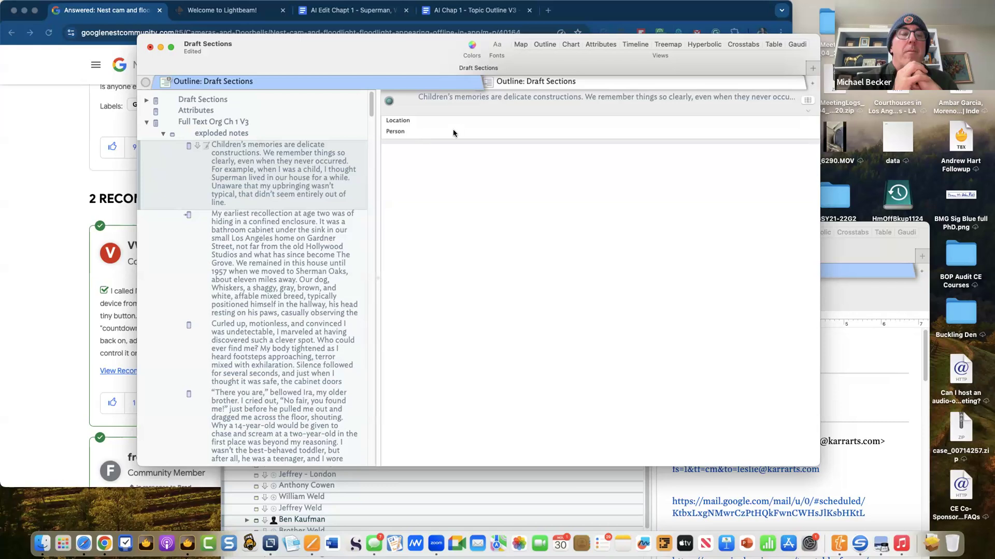
left_click(516, 124)
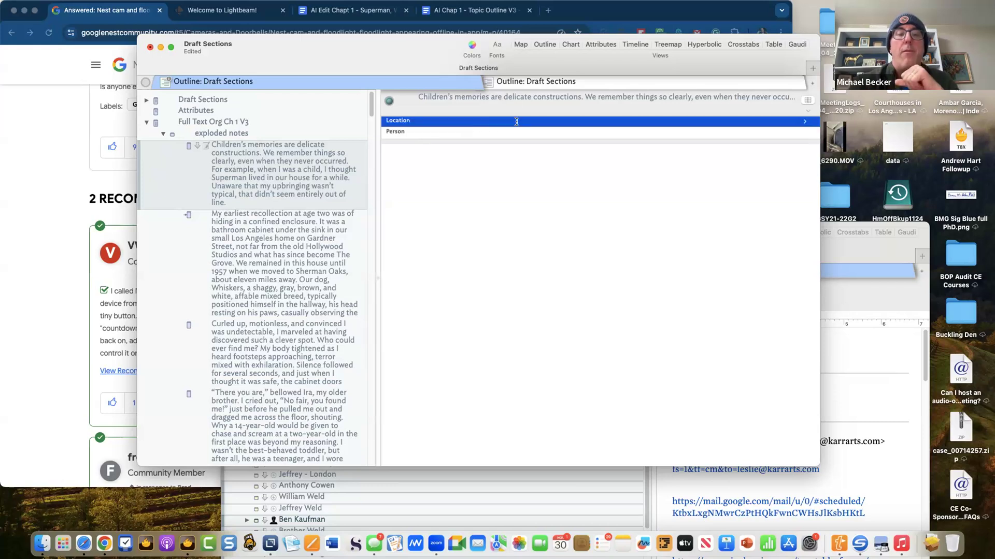
left_click(516, 121)
left_click(805, 123)
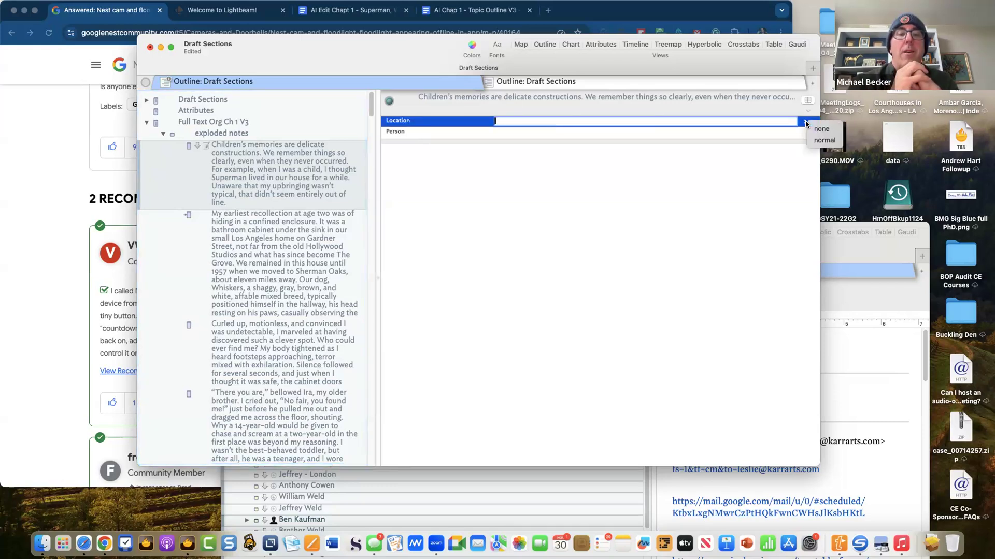
left_click(717, 125)
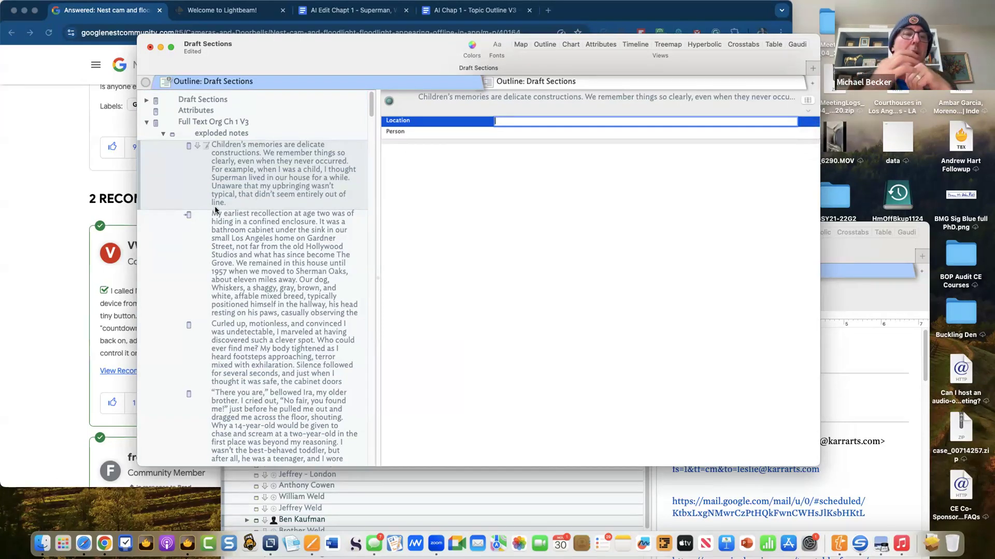
- Collapse the exploded notes container and select the Locations Folder note
scroll(227, 297, "down", 10)
scroll(228, 298, "down", 10)
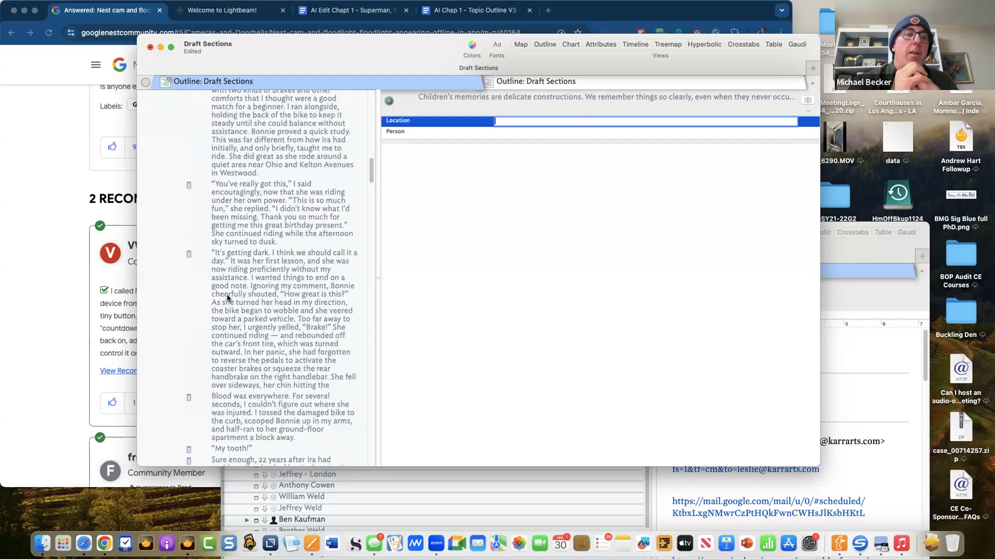
scroll(228, 297, "up", 20)
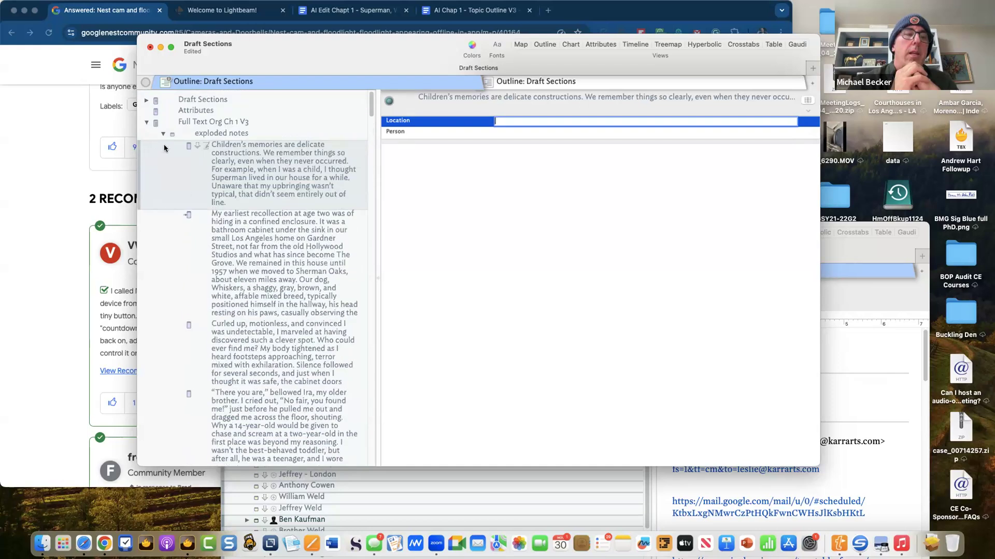
left_click(162, 134)
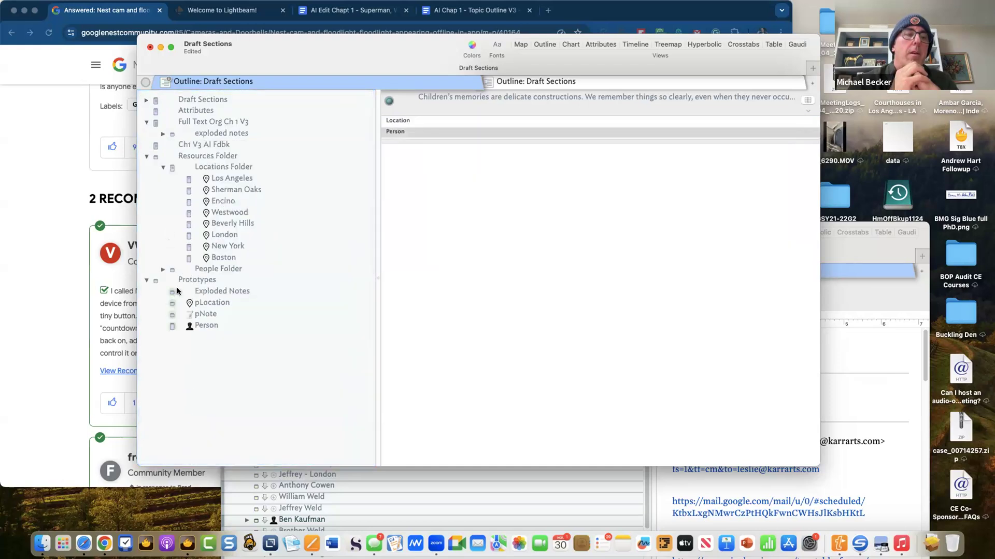
left_click(221, 306)
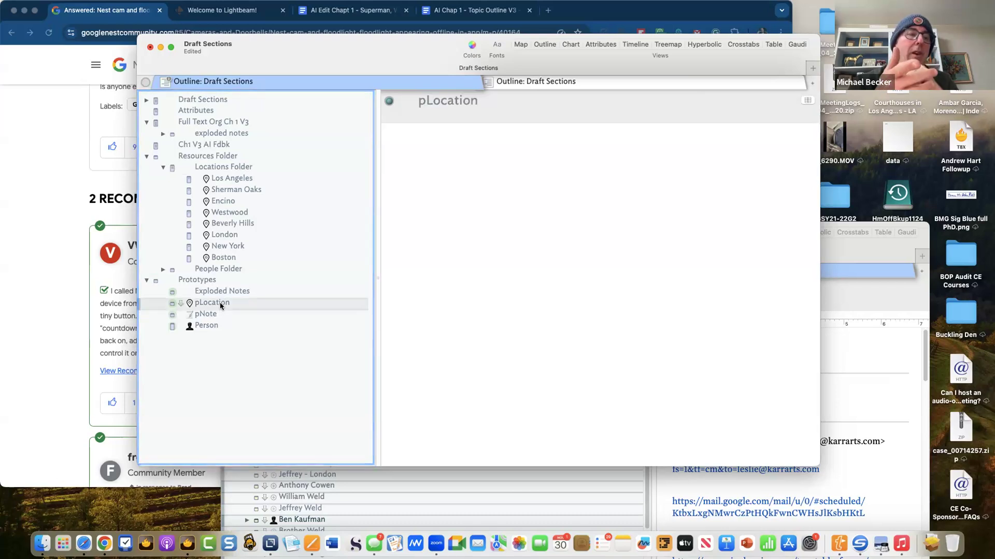
left_click(216, 156)
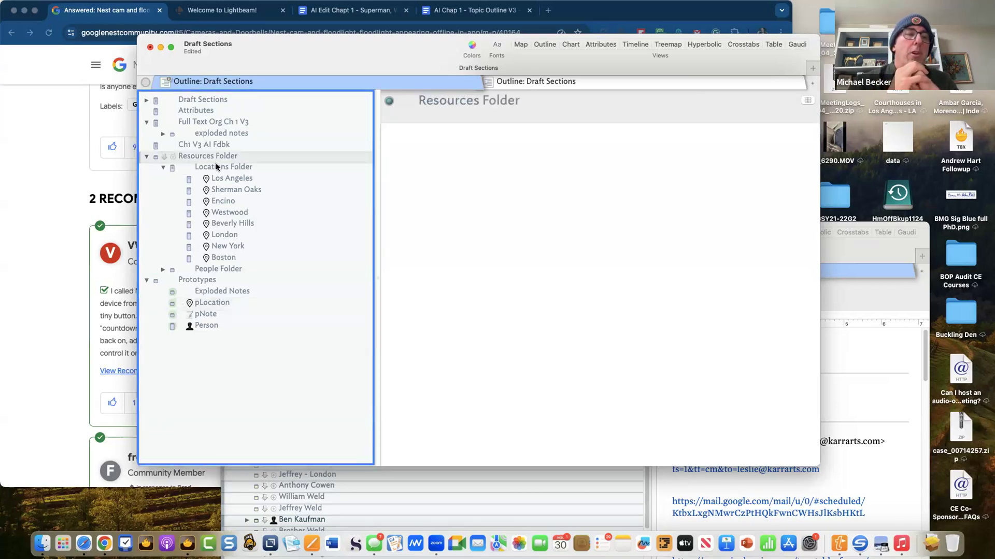
left_click(216, 167)
- Run the Locations Folder edict from the Action Inspector, then close the inspector
right_click(217, 166)
left_click(204, 170)
key("super+1")
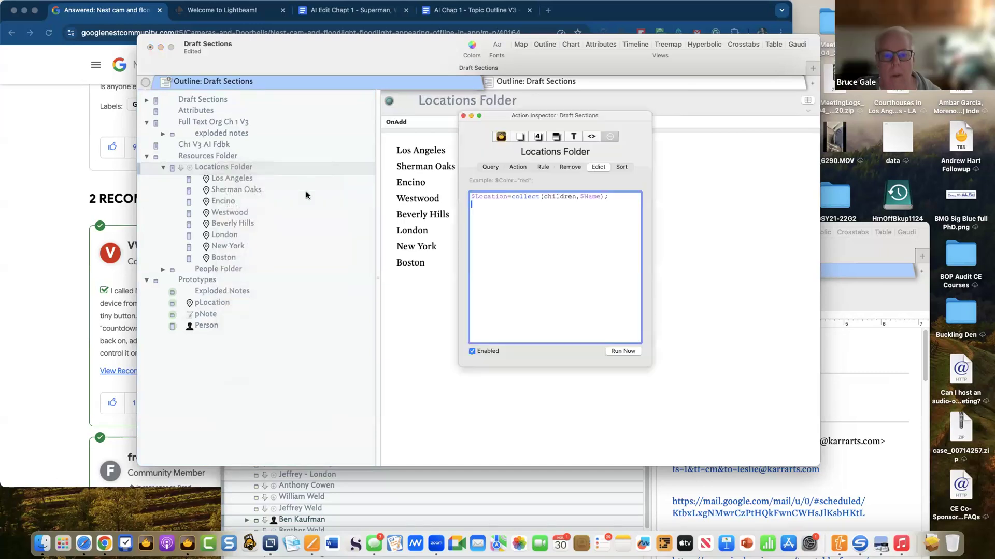
left_click(622, 352)
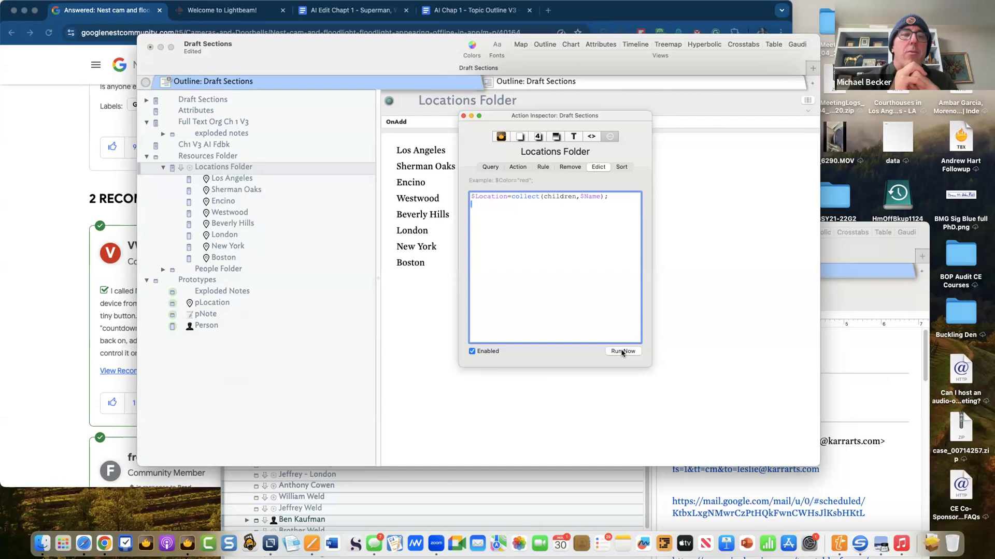
left_click(235, 171)
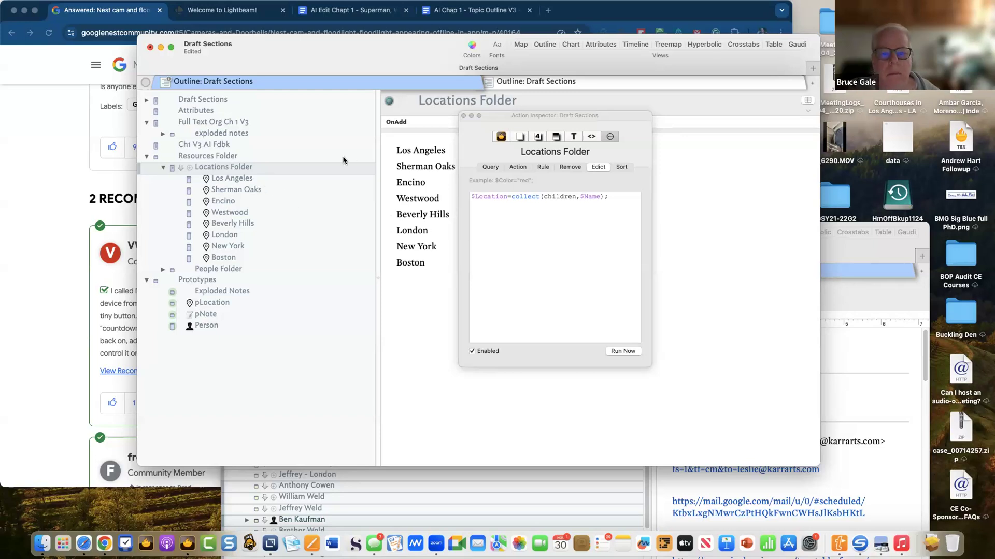
left_click(355, 147)
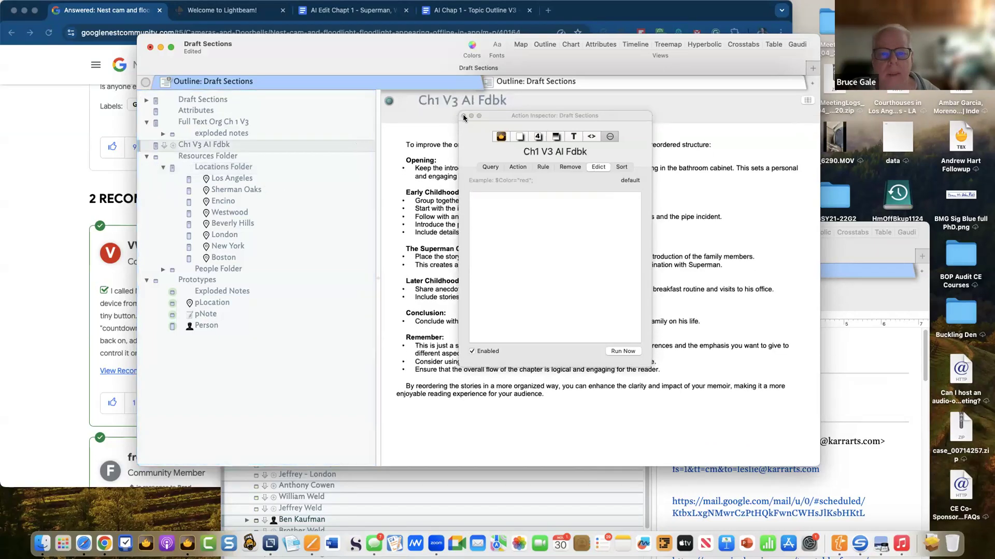
left_click(463, 117)
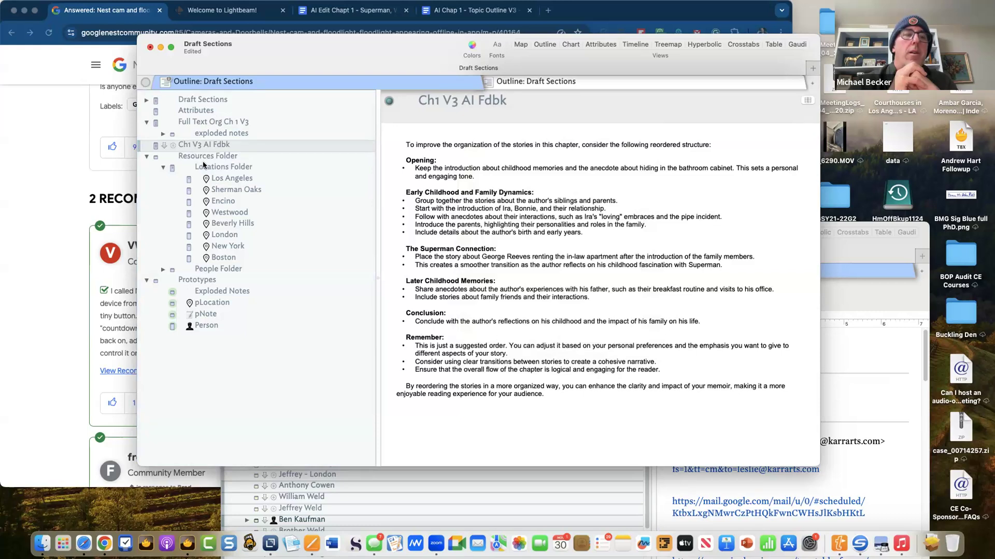
left_click(227, 167)
- Add Location to the Locations Folder's key attributes so its eight place names display
left_click(640, 122)
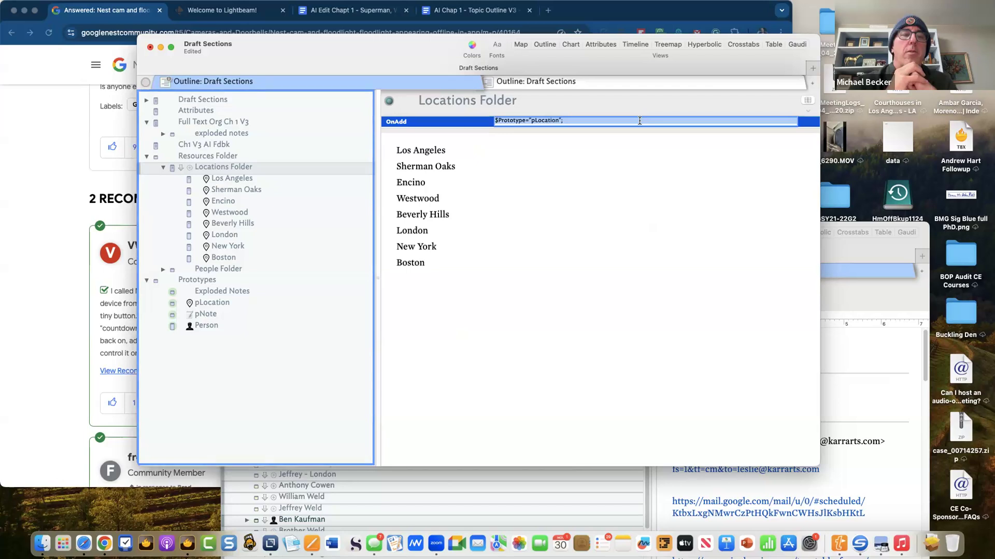
left_click(723, 104)
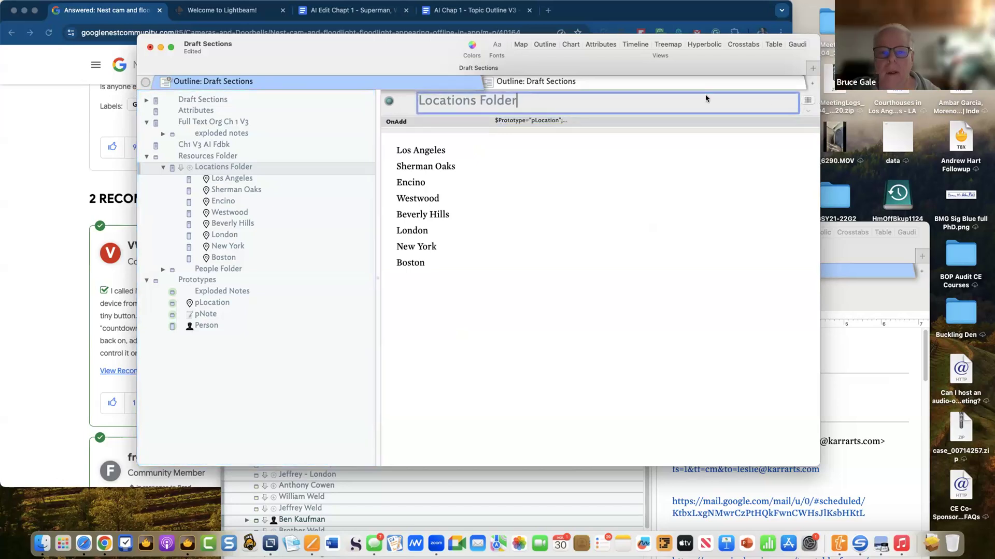
left_click(807, 101)
type("disp")
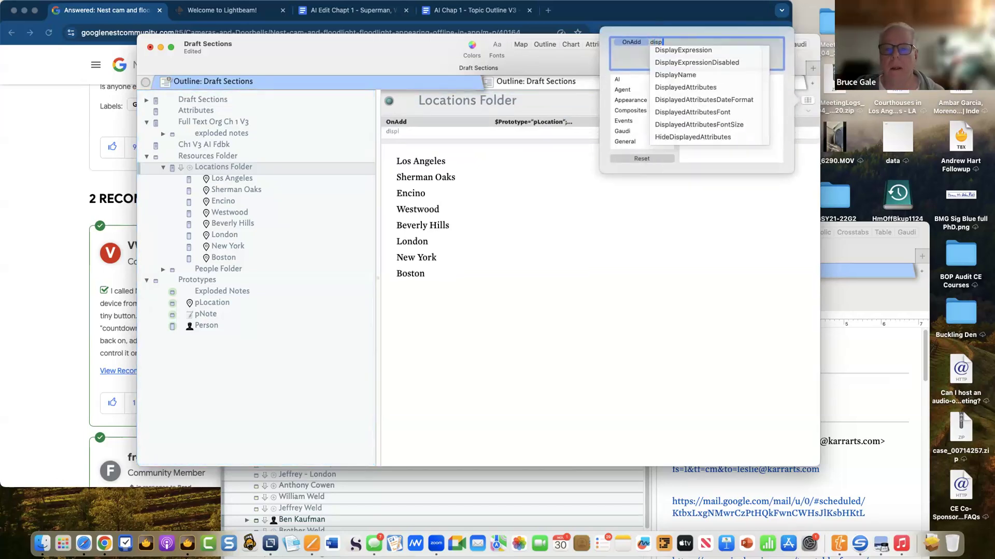
type("lay")
key("Down")
key("Down")
key("Down")
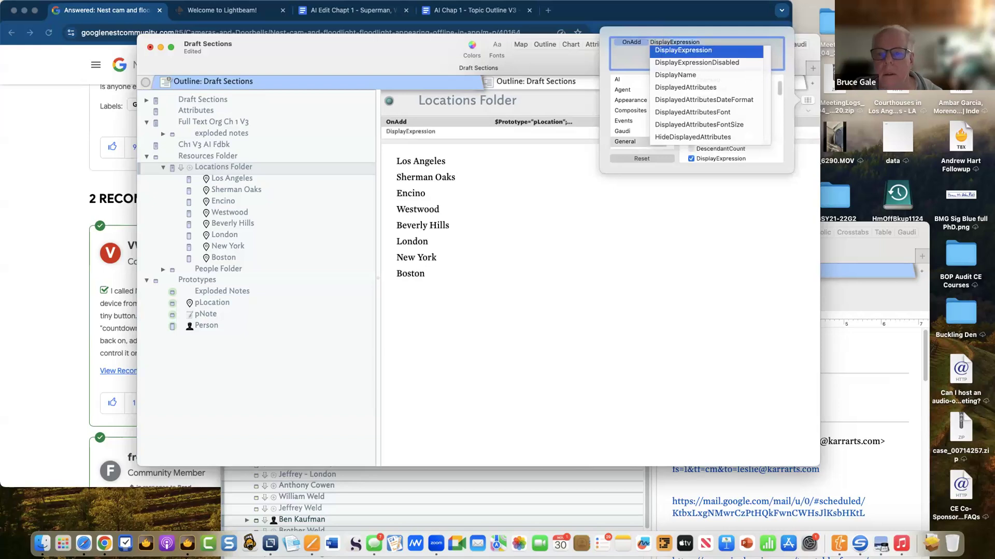
key("Down")
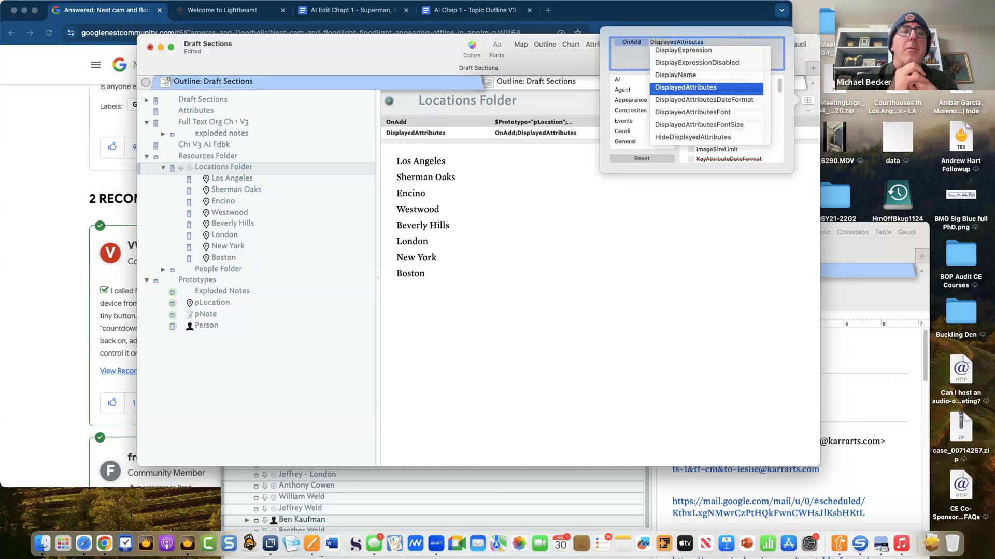
key("Escape")
key("BackSpace")
key("BackSpace")
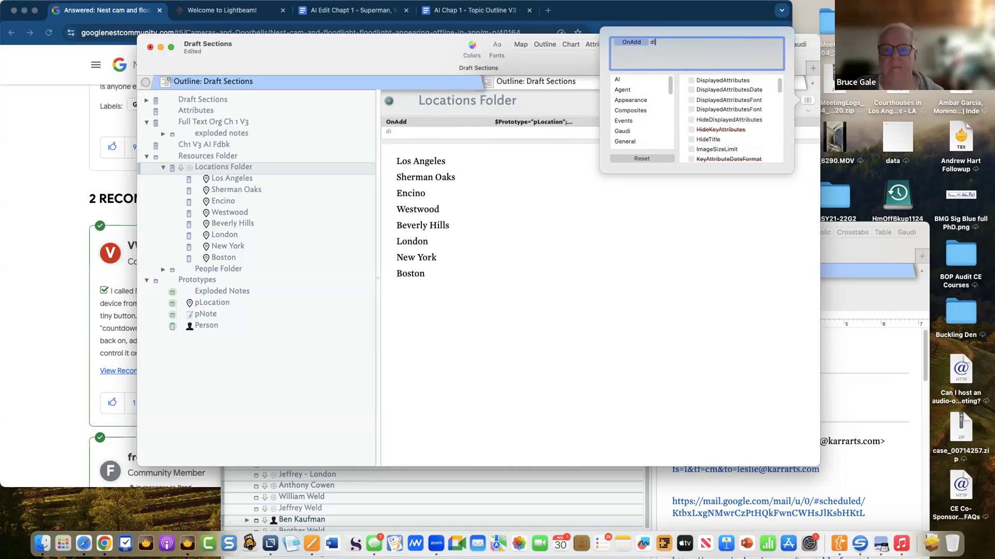
key("BackSpace")
type("Location")
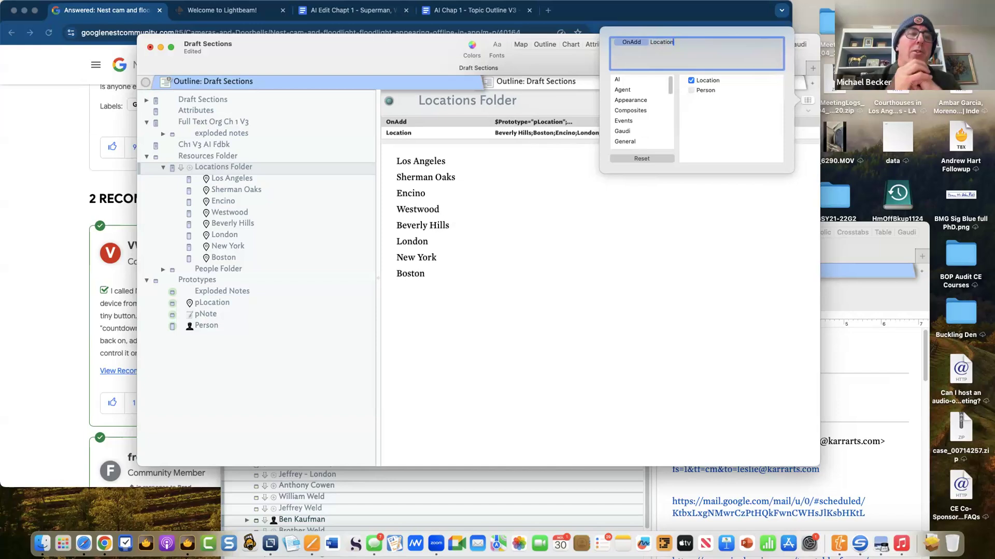
key("Return")
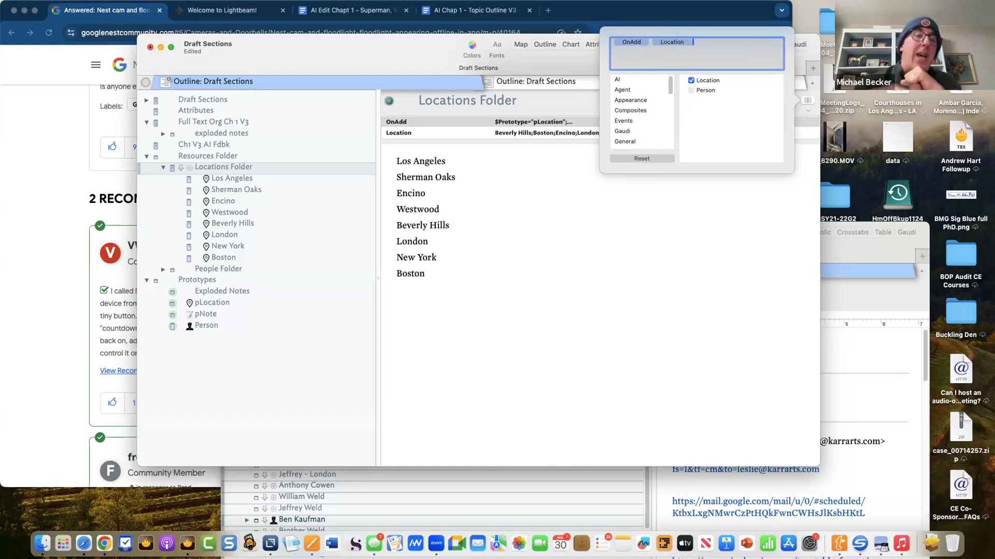
left_click(670, 207)
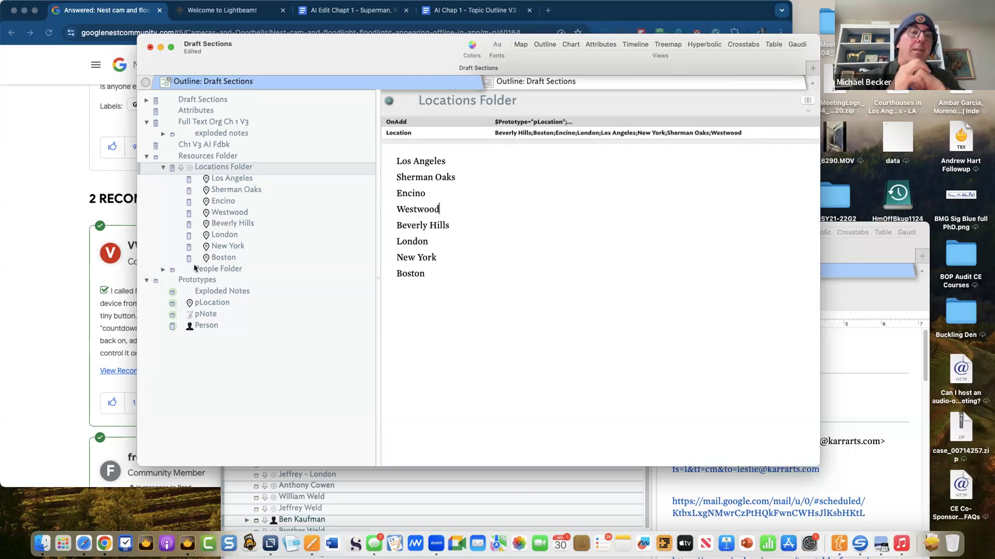
- Expand the exploded notes and give the first note the Location prototype
left_click(163, 136)
left_click(302, 193)
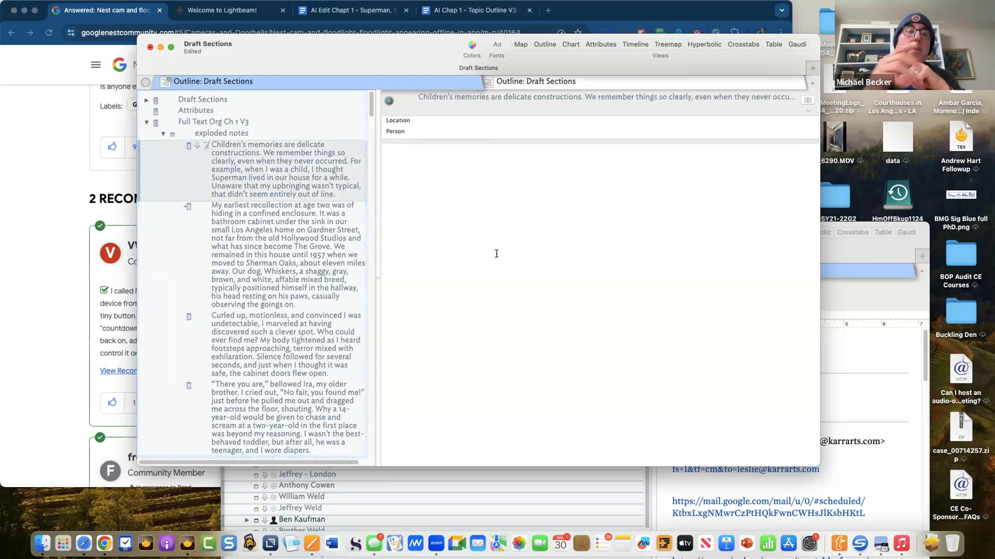
left_click(188, 147)
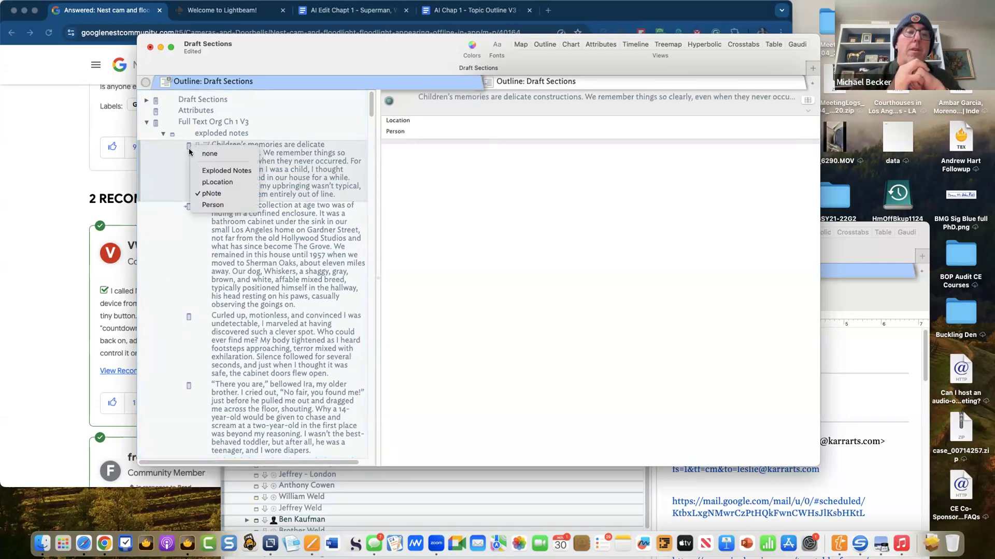
left_click(205, 182)
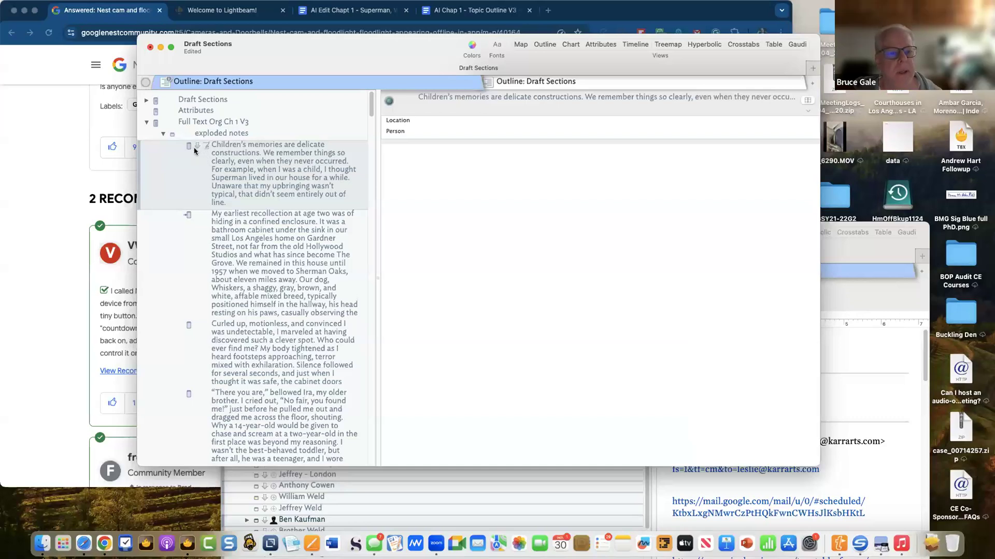
- Set the note's Location attribute to Los Angeles
scroll(193, 374, "down", 2)
left_click(605, 123)
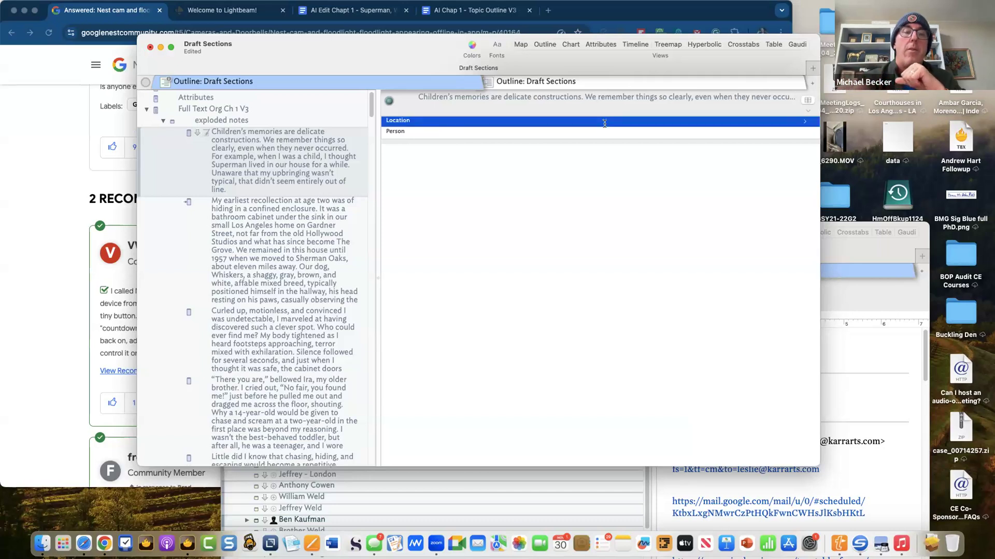
left_click(605, 124)
left_click(802, 122)
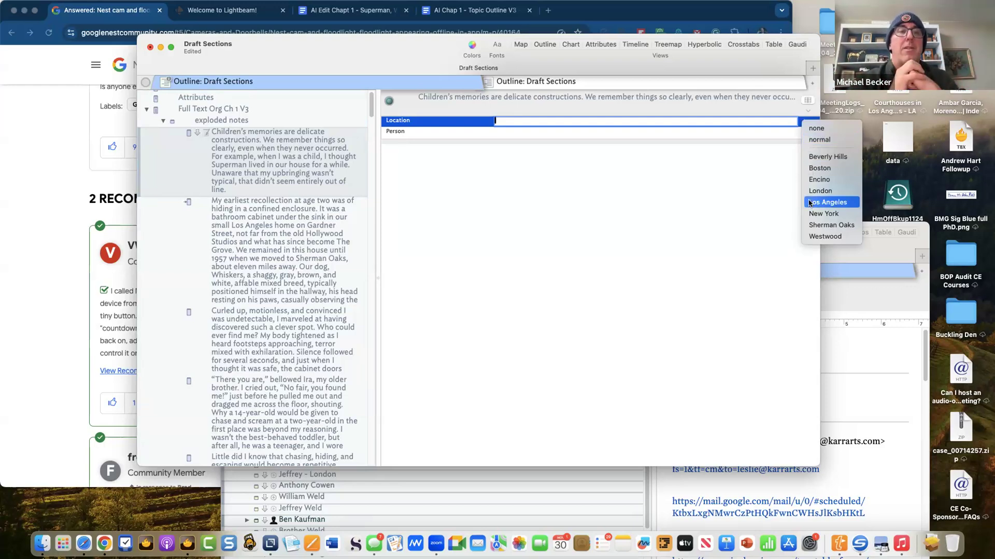
left_click(824, 202)
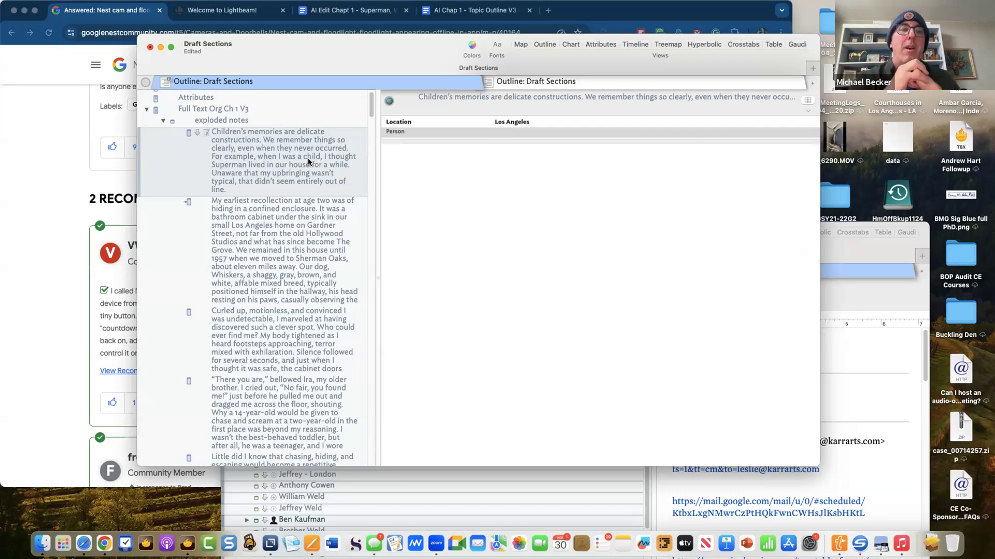
- Save the Draft Sections document with Cmd+S
key("super+s")
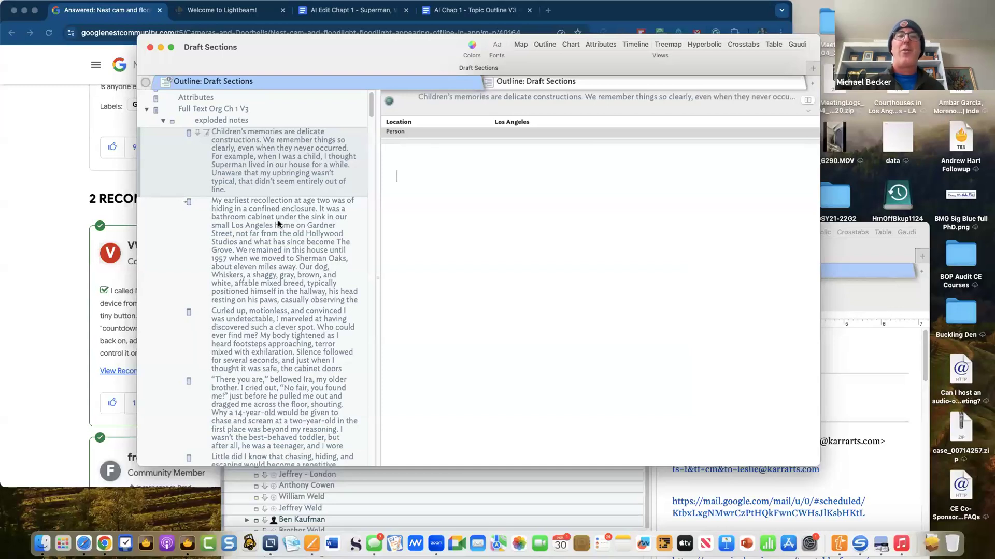
mouse_move(789, 5)
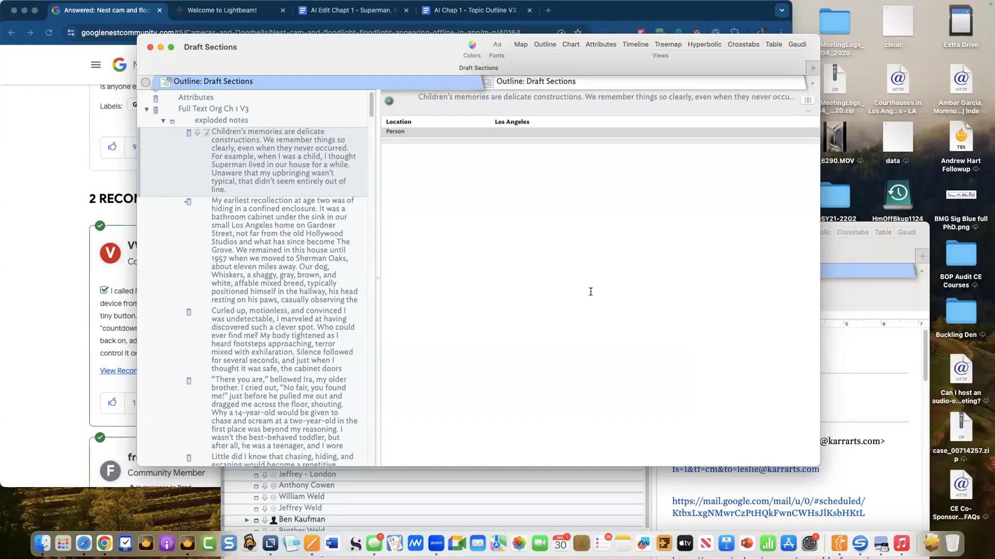
type("i")
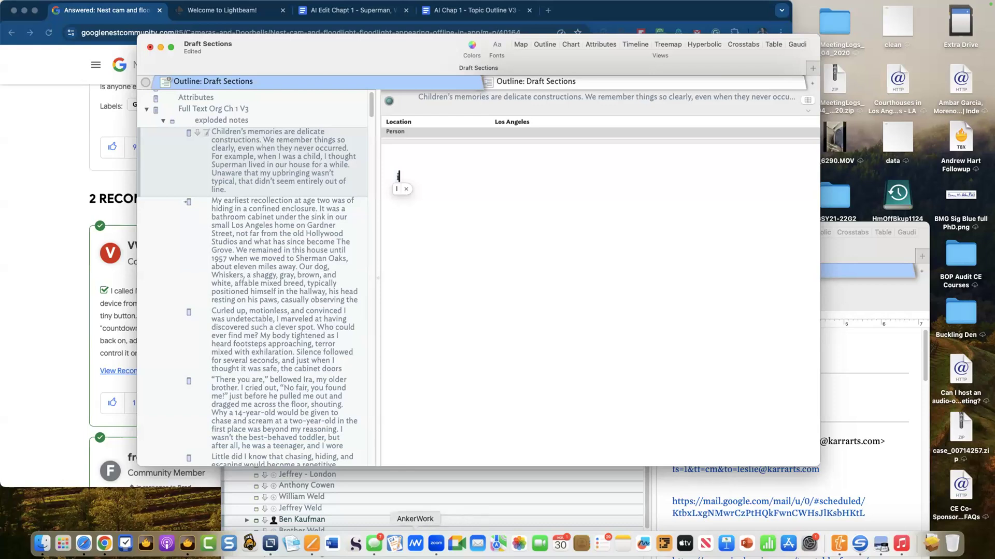
- Send the Messages reply '5 mins. I'm th etopic on tinderbox right now. wrapping up' and close the window
left_click(374, 543)
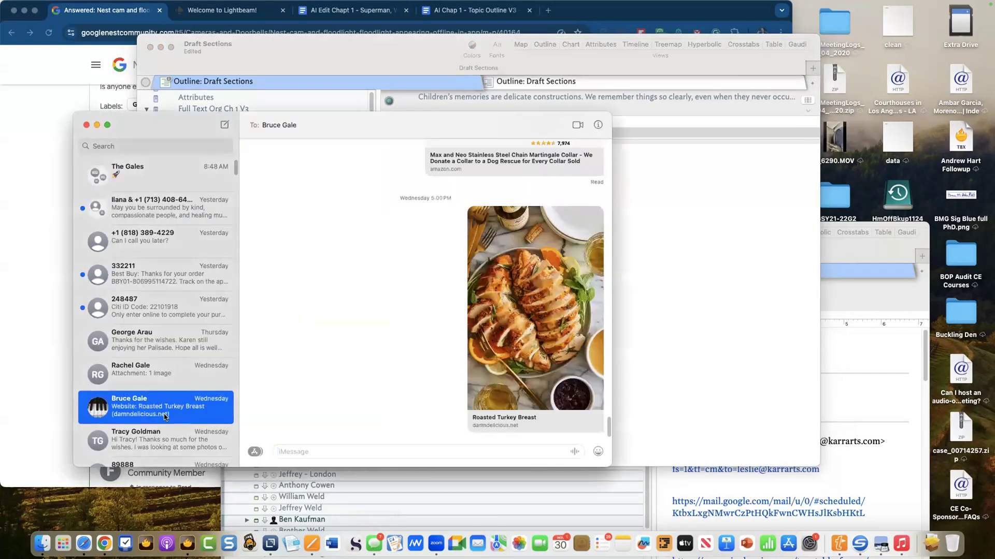
left_click(126, 370)
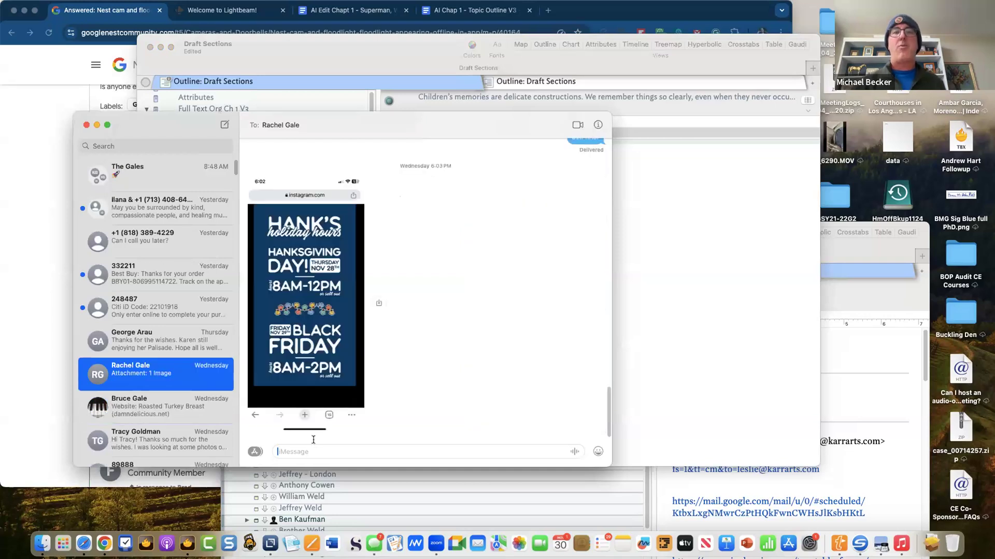
type("5 mins")
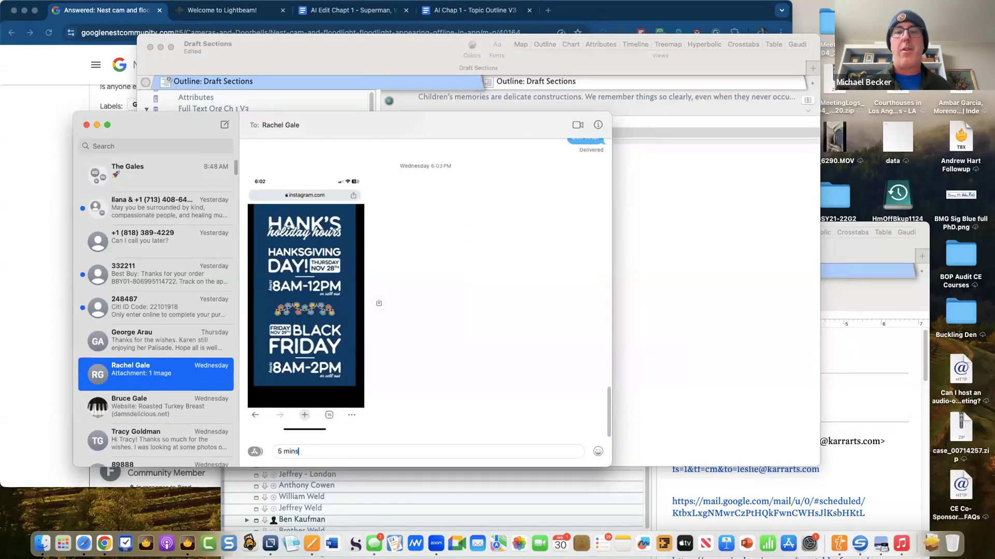
type(". I'm th e")
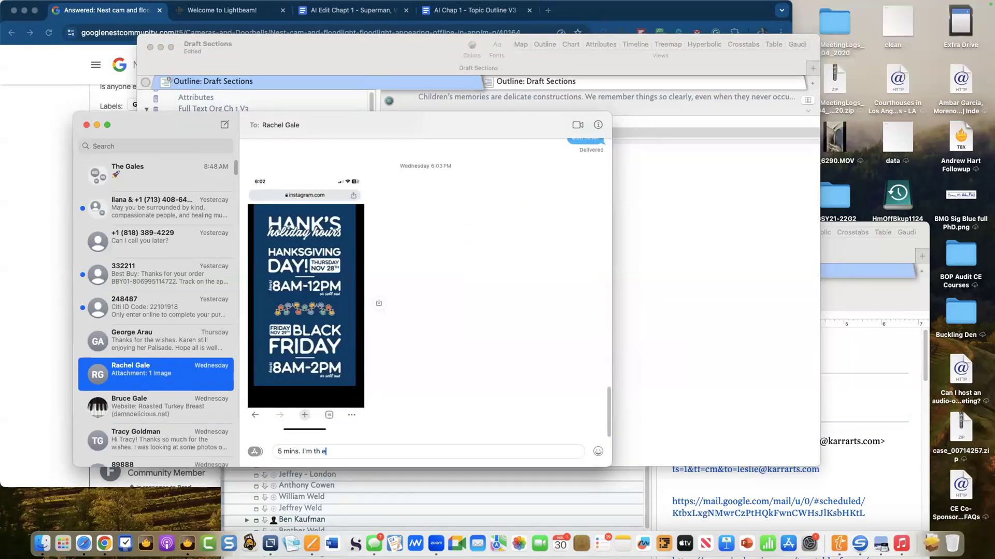
type("topic on ti")
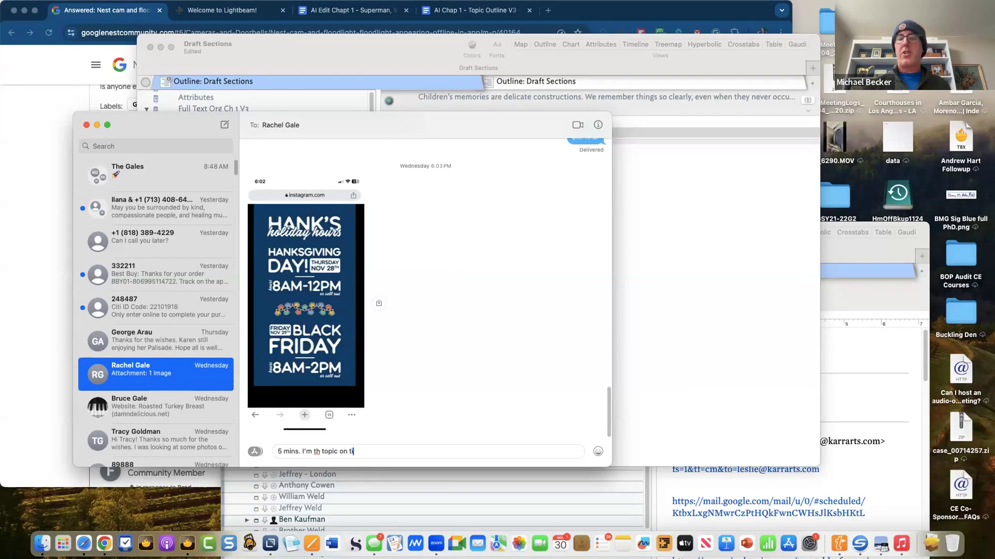
type("nderbox r")
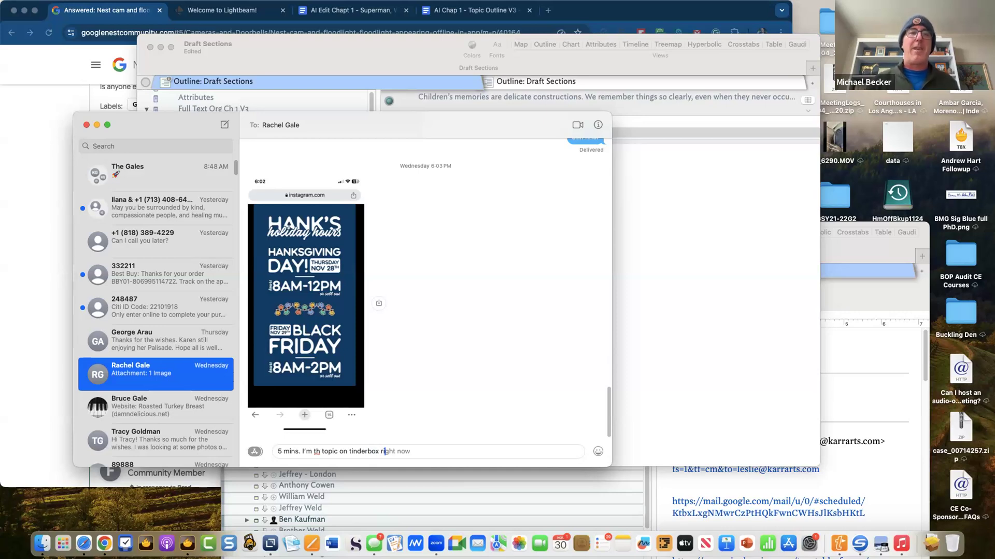
type("ight now. w")
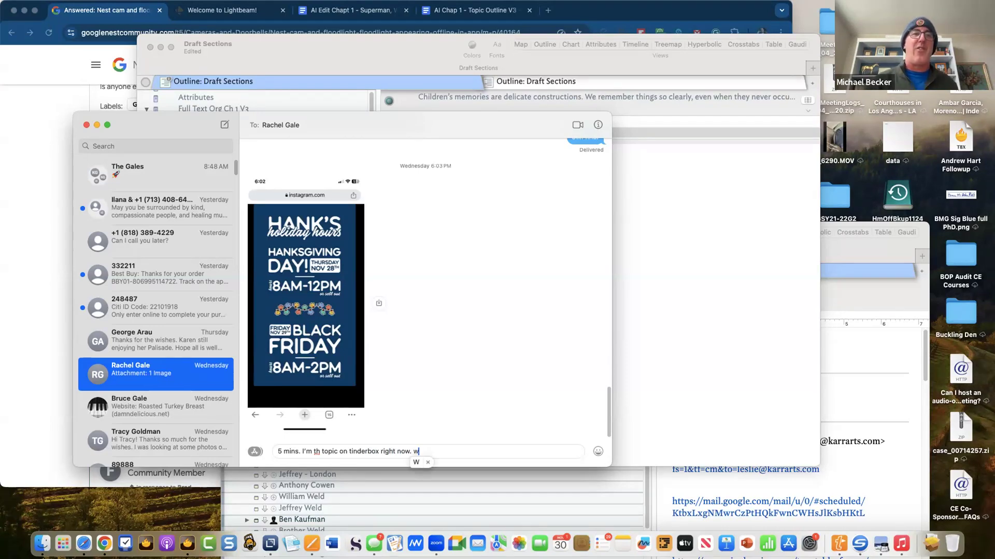
type("rapping up")
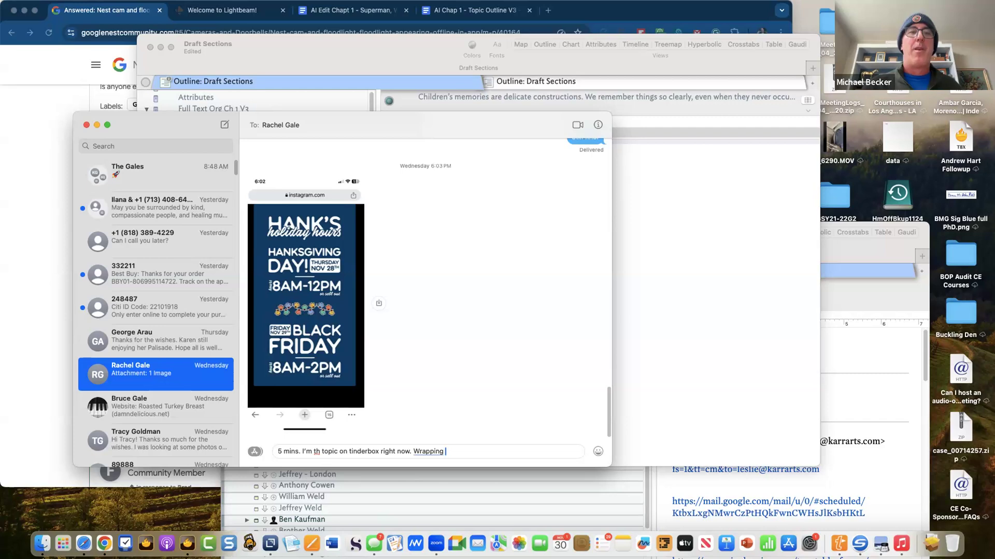
key("Return")
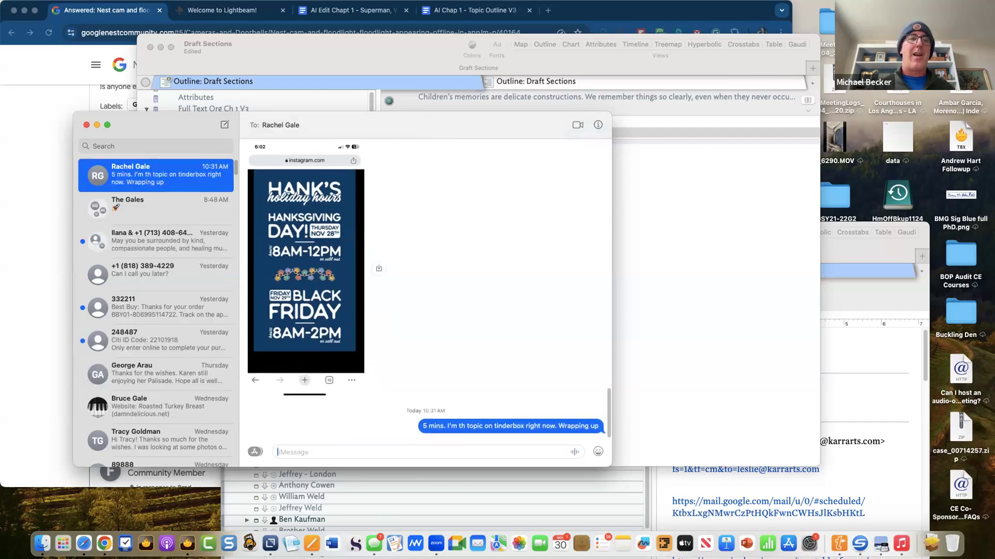
left_click(86, 125)
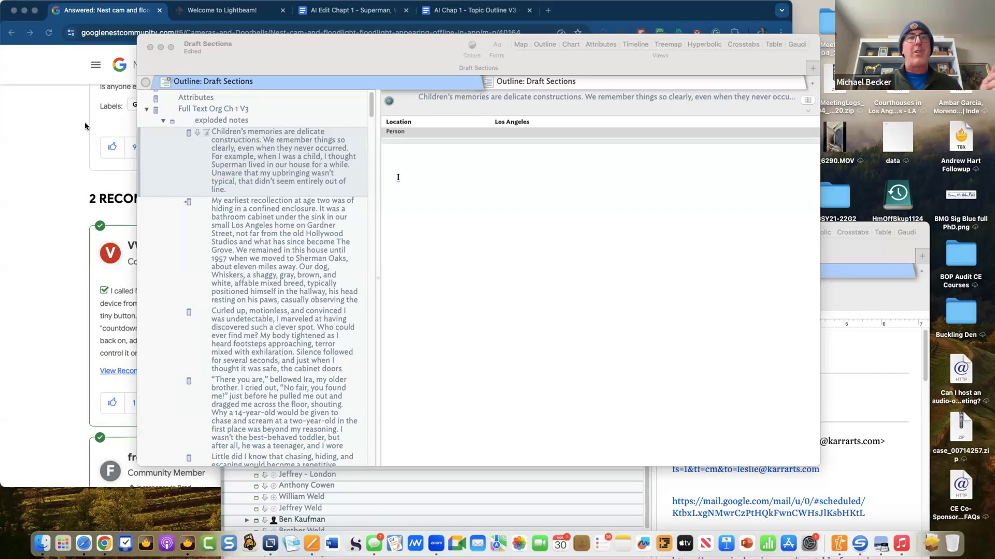
scroll(251, 266, "down", 10)
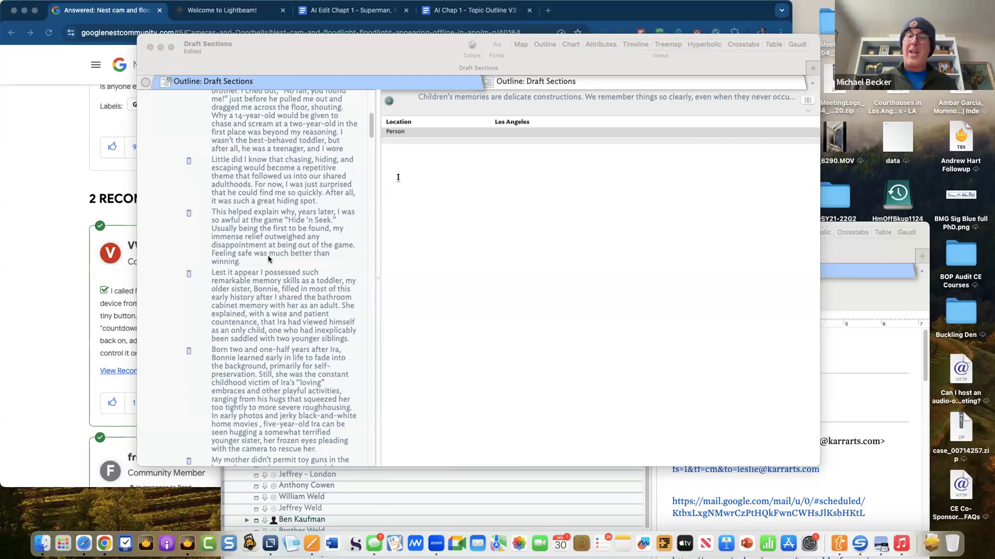
scroll(268, 259, "down", 6)
scroll(268, 259, "up", 3)
scroll(268, 258, "up", 1)
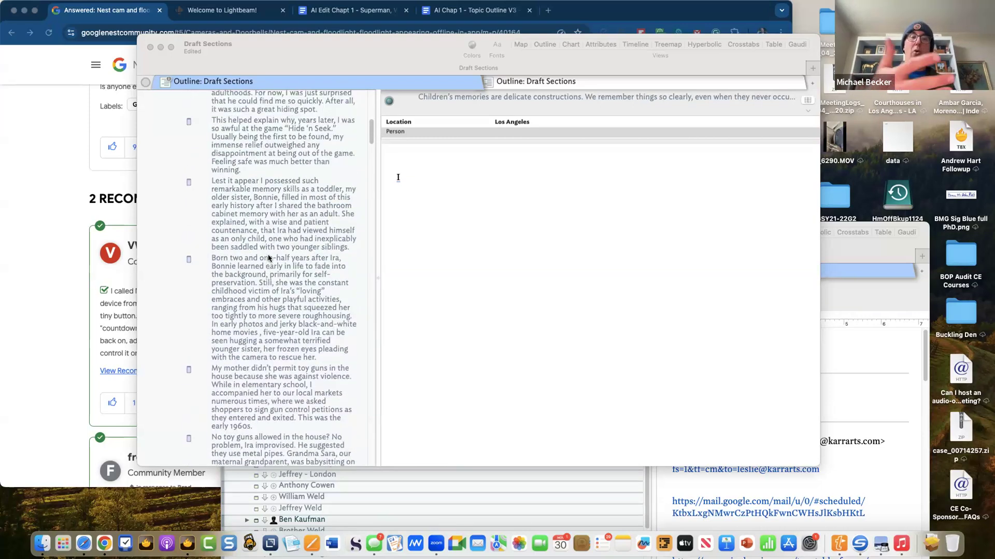
scroll(268, 258, "down", 15)
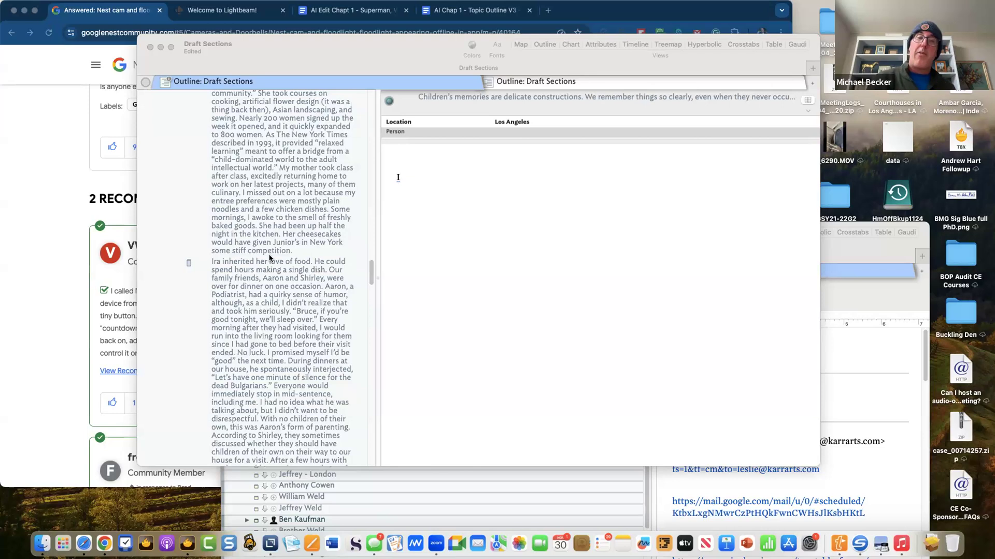
- Collapse the exploded notes and open the Attributes note
scroll(268, 258, "up", 20)
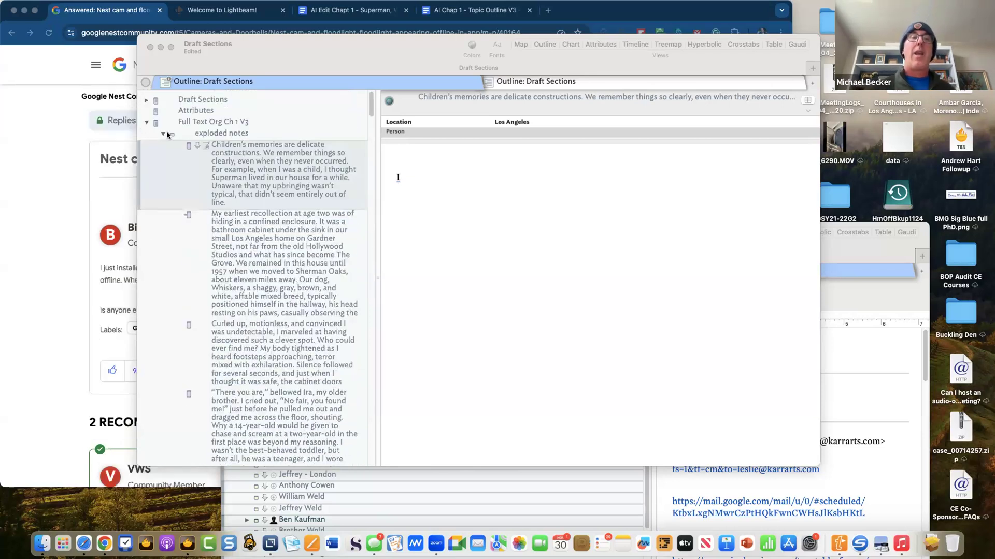
left_click(163, 135)
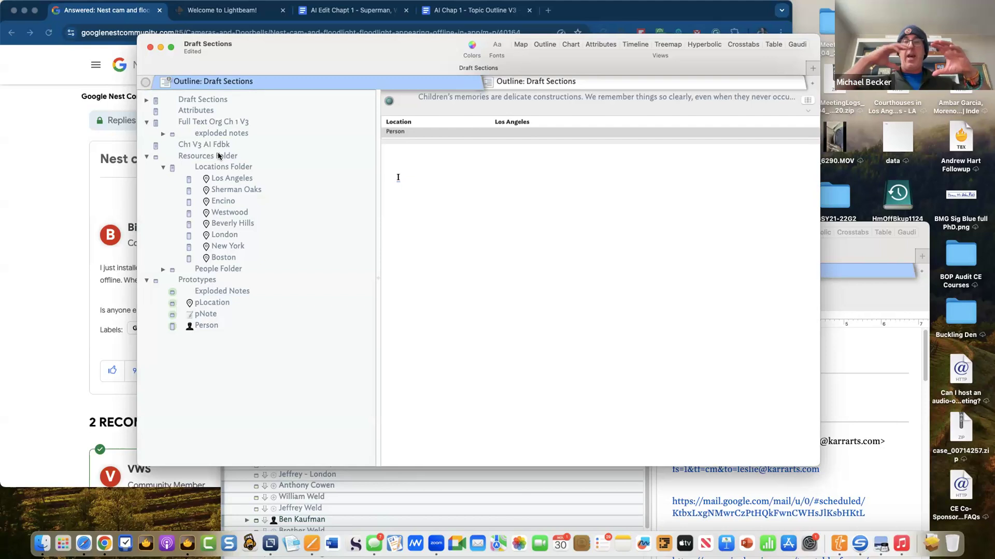
left_click(207, 110)
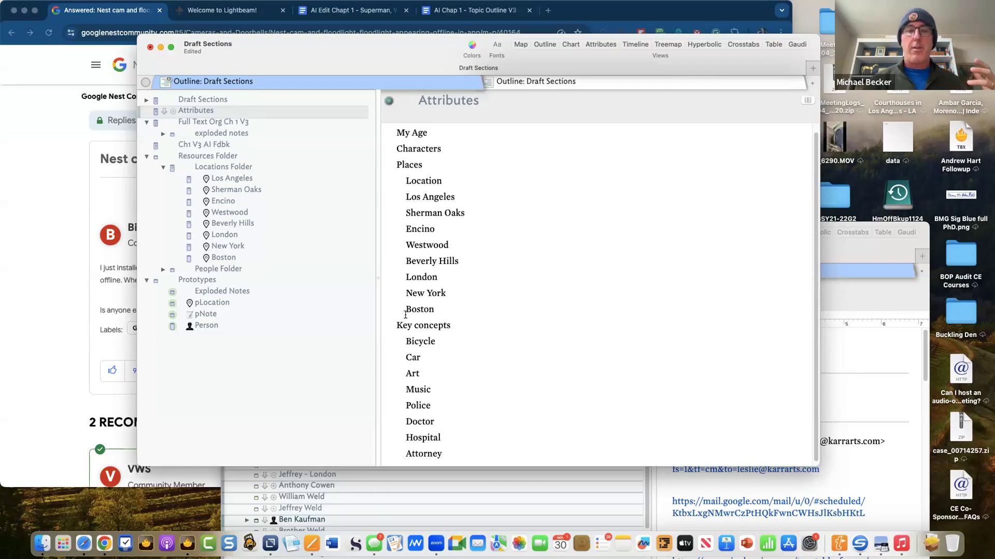
- Add a 'Hiding' line after Attorney, save, and select the lines Location through Boston
scroll(469, 382, "down", 1)
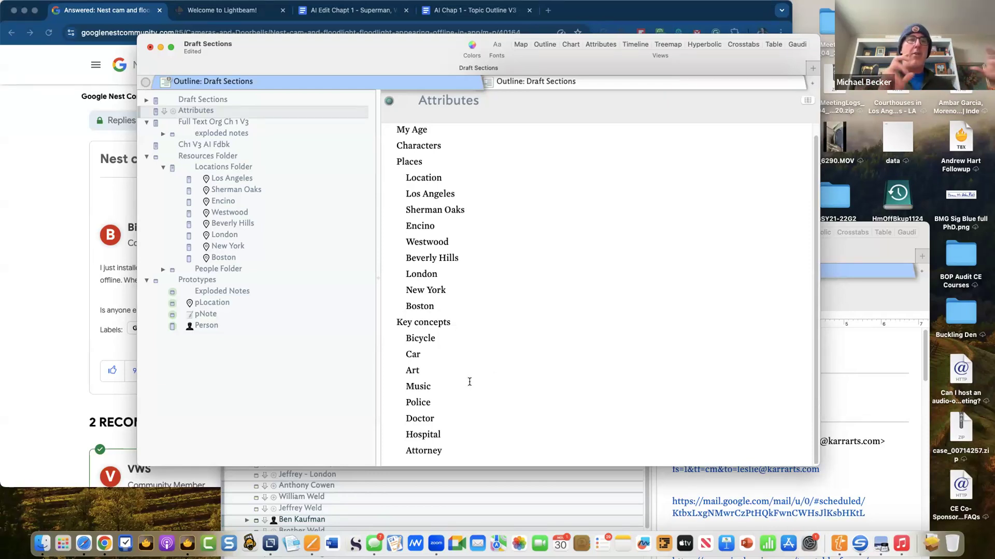
left_click(464, 448)
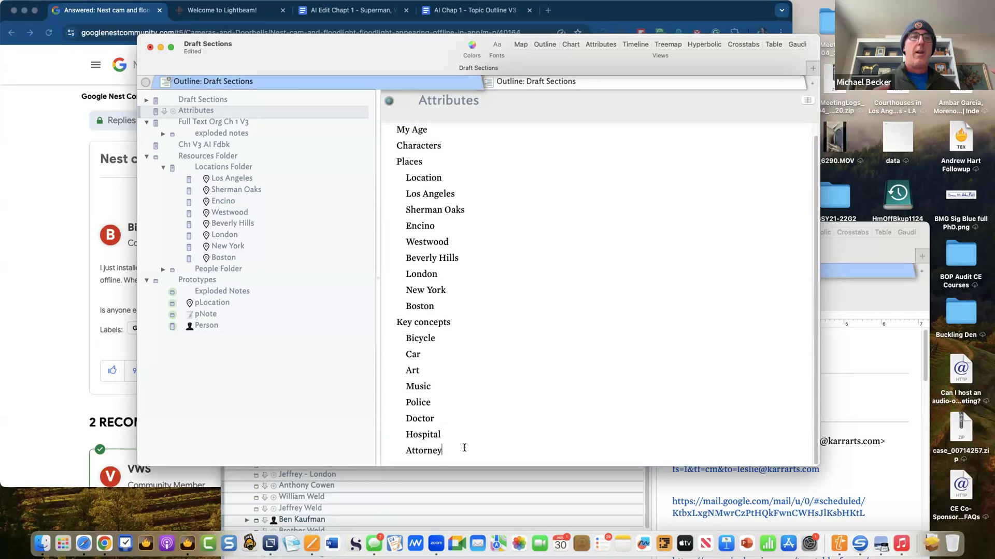
key("Return")
type("Hiding")
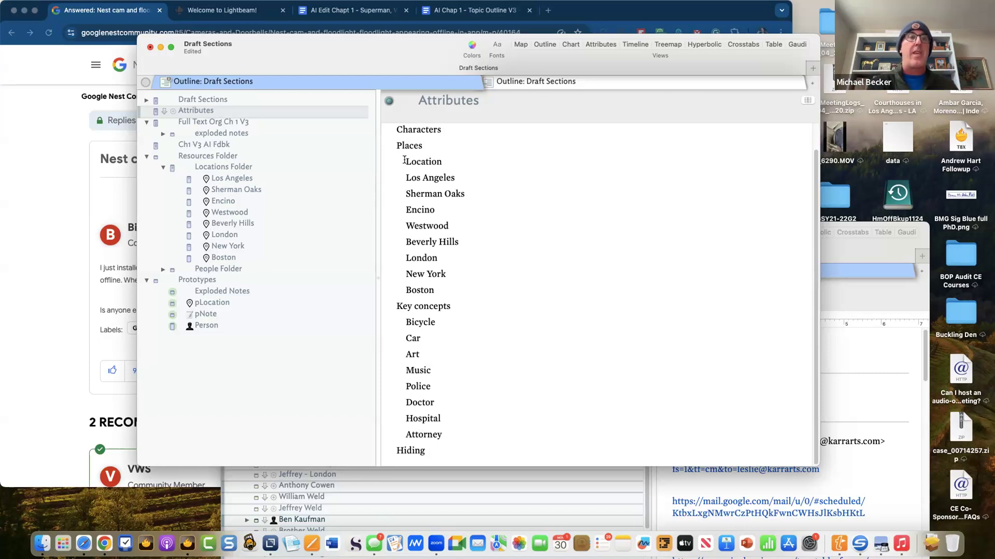
key("super+s")
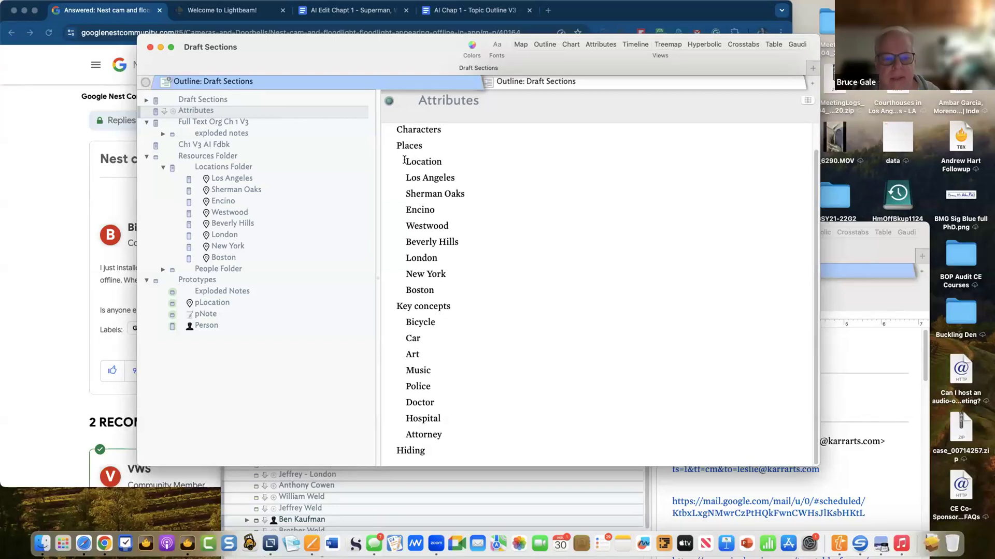
left_click_drag(404, 159, 482, 285)
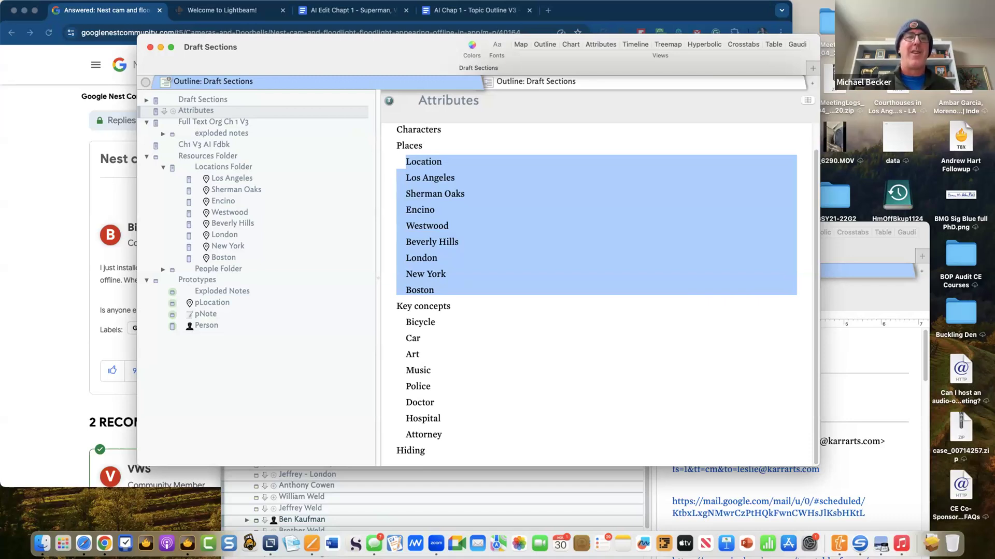
- Replace the selected place lines with '- moved to attributes' on the Places line and save
key("BackSpace")
key("Up")
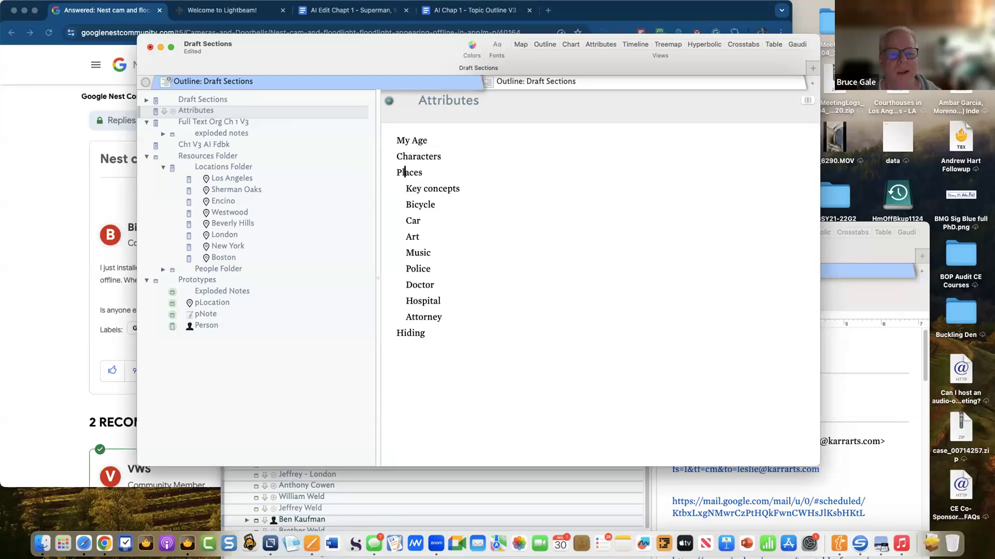
key("super+Right")
type("- moved")
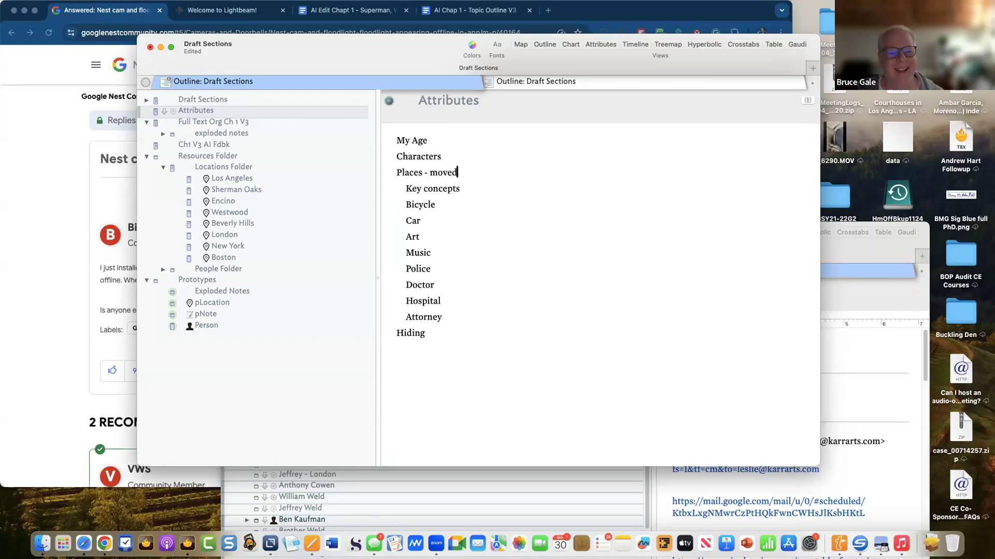
type(" to attributes")
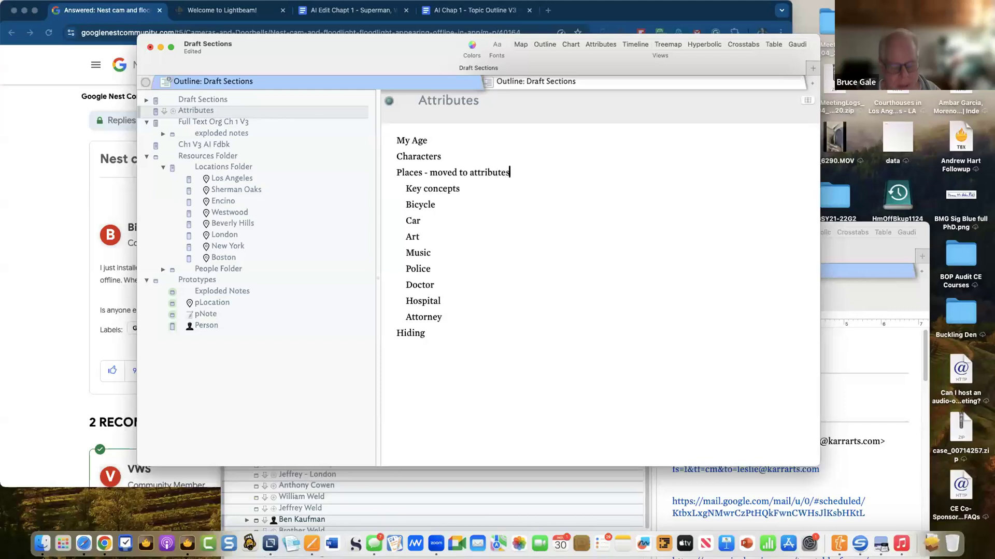
key("super+s")
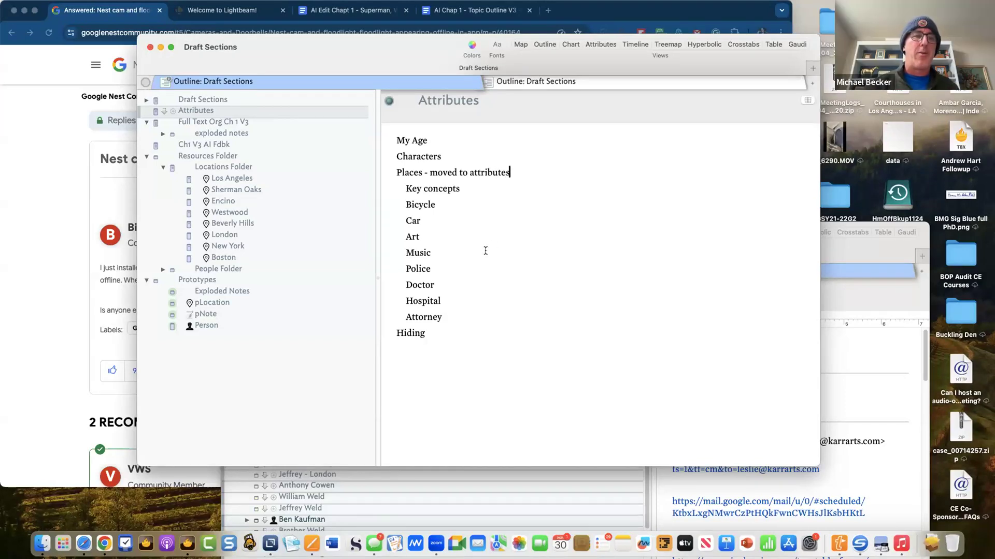
- Reword the Places line to 'created an attribute called Location and added notes', then open London
double_click(474, 174)
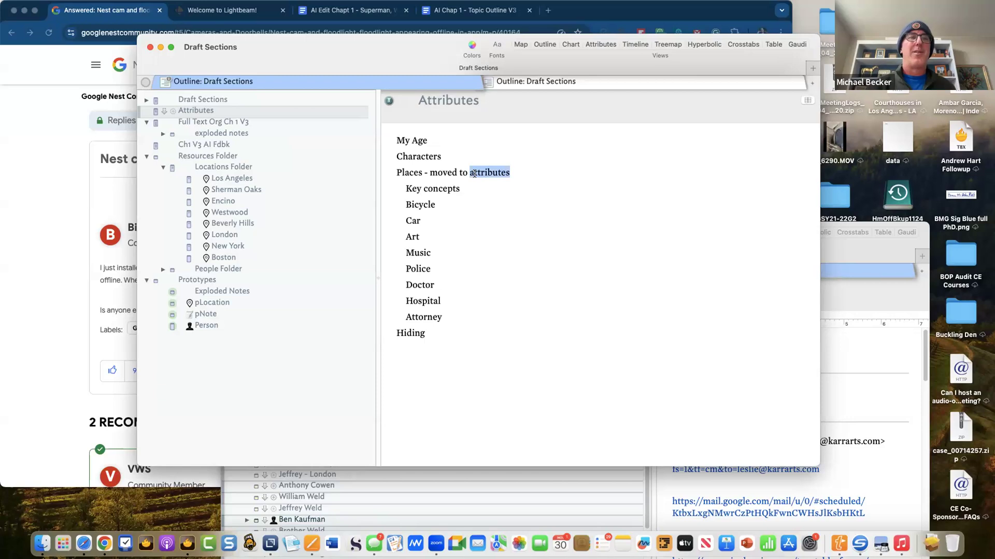
key("Left")
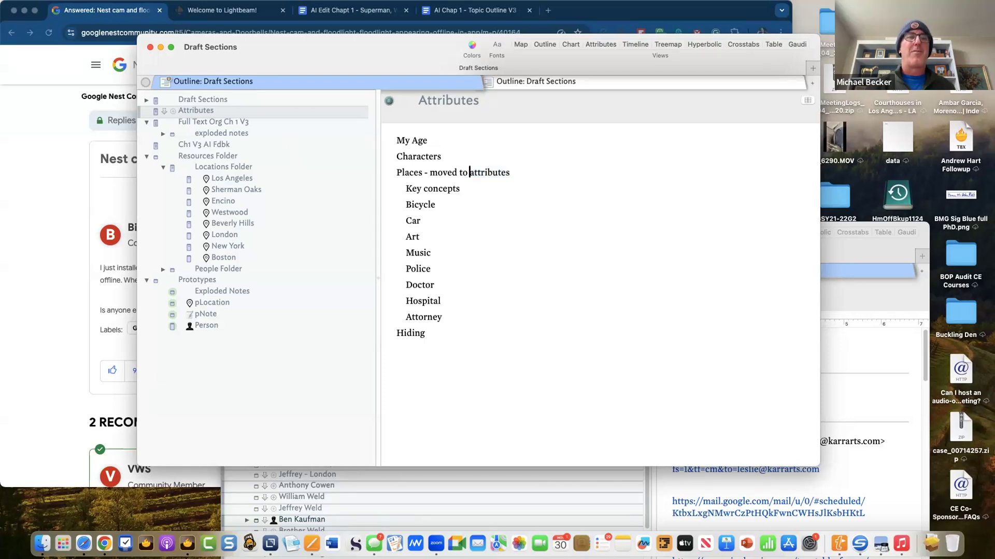
key("BackSpace")
key("BackSpace")
key("BackSpace")
key("BackSpace")
key("BackSpace")
key("BackSpace")
key("BackSpace")
key("BackSpace")
key("BackSpace")
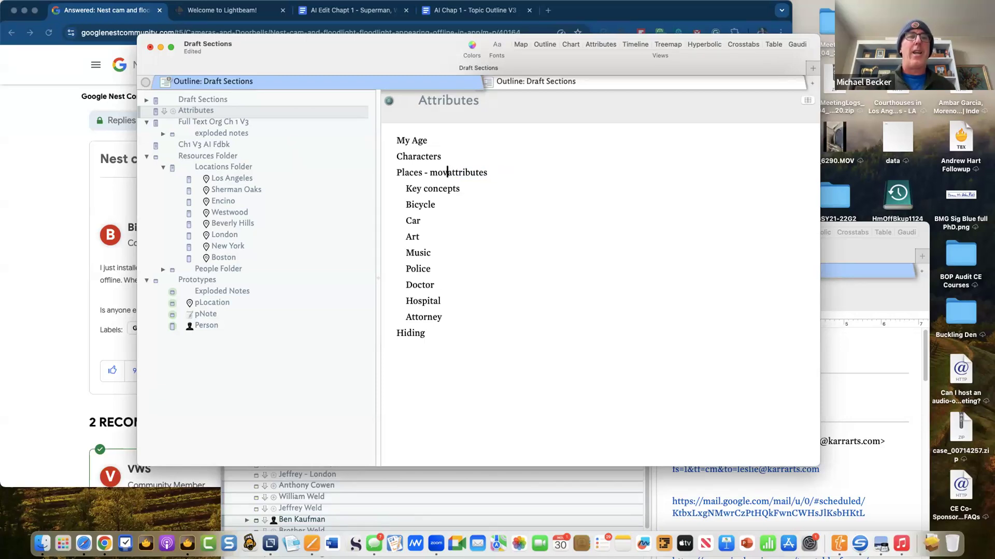
type("created an")
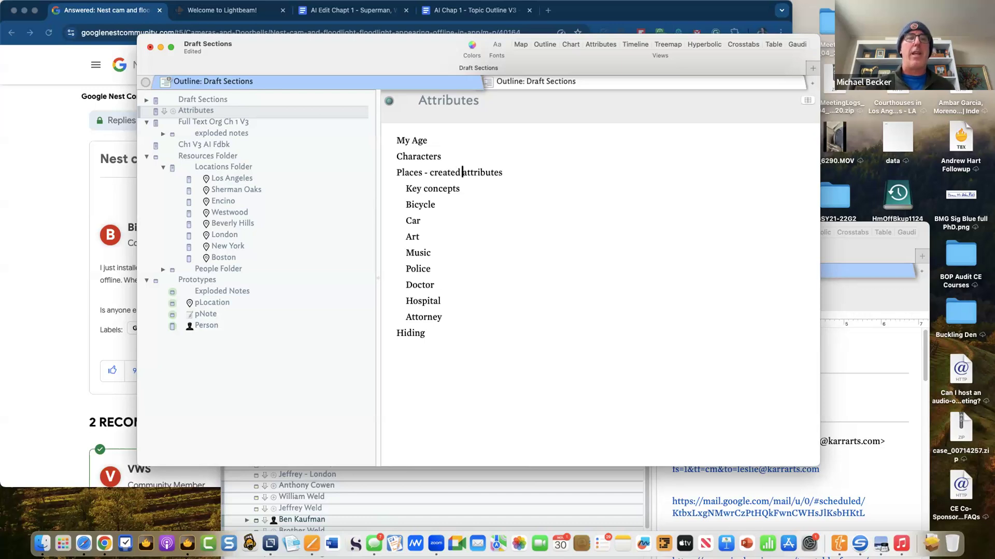
key("super+Right")
key("BackSpace")
type("called Loc")
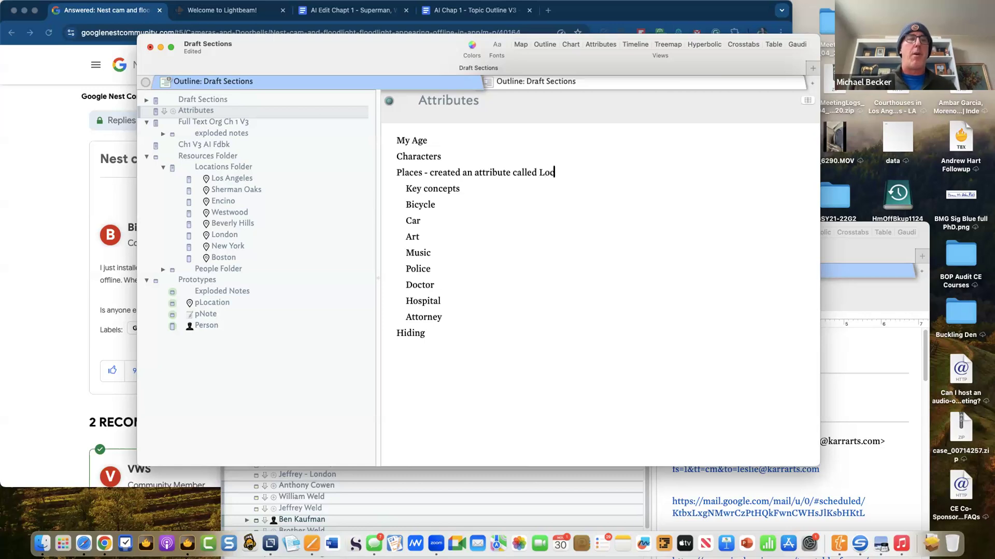
type("ation and")
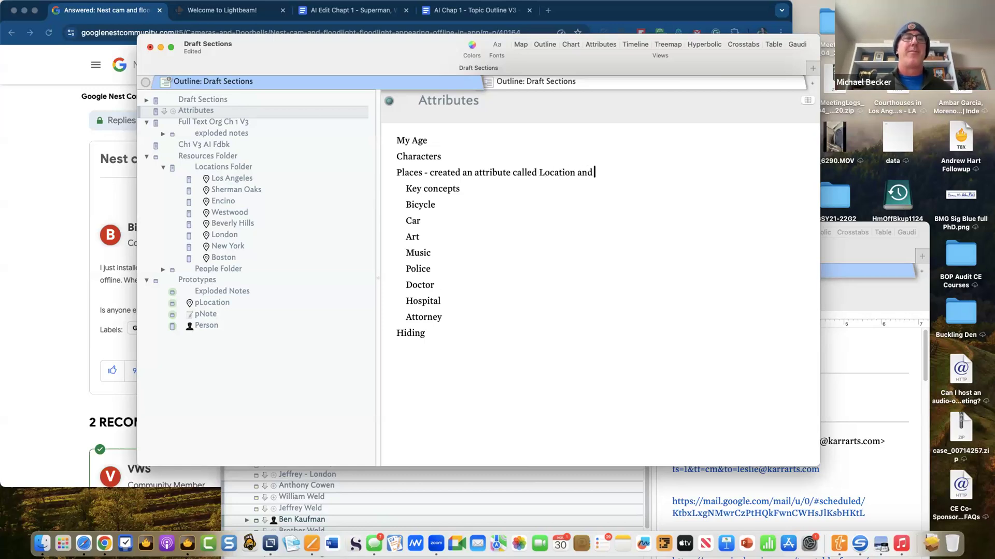
type(" added notes")
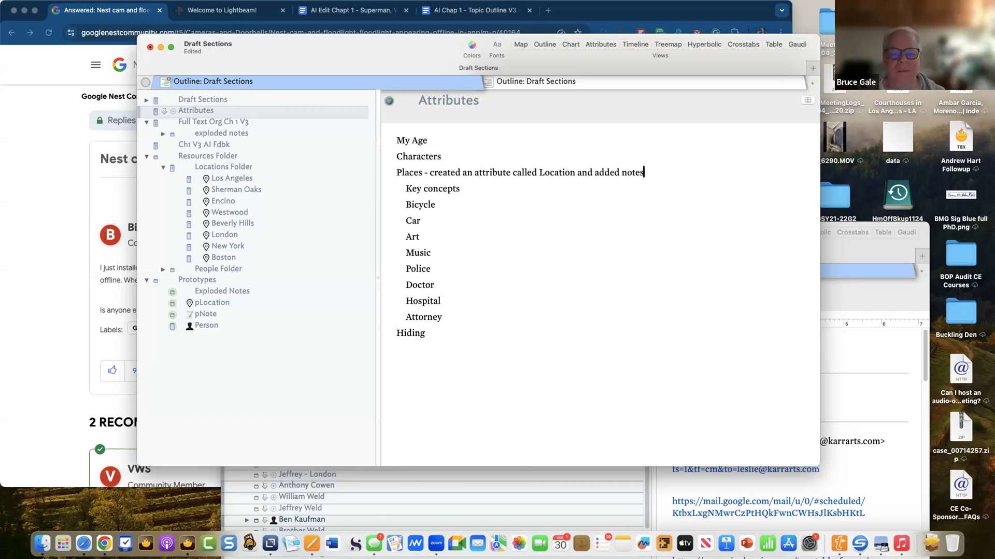
key("Return")
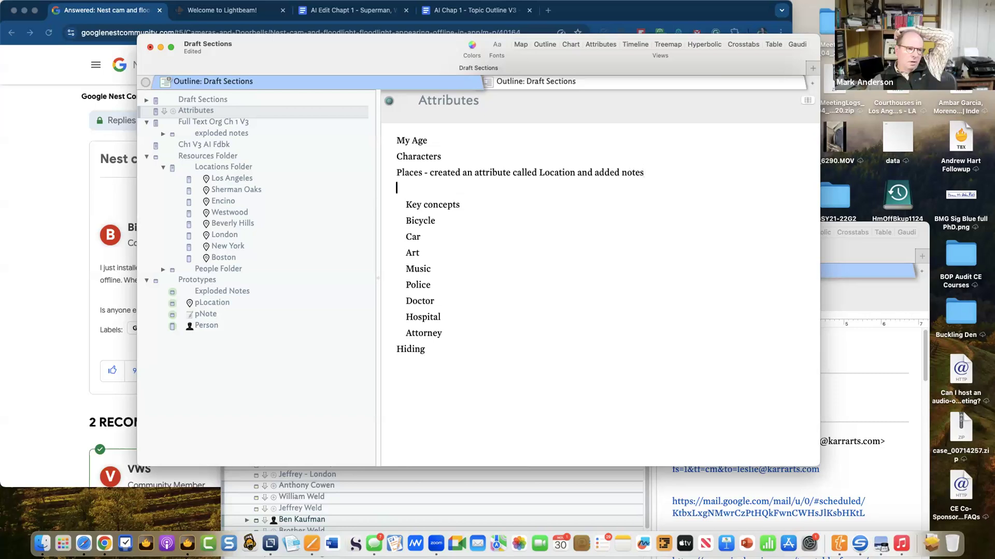
left_click(293, 233)
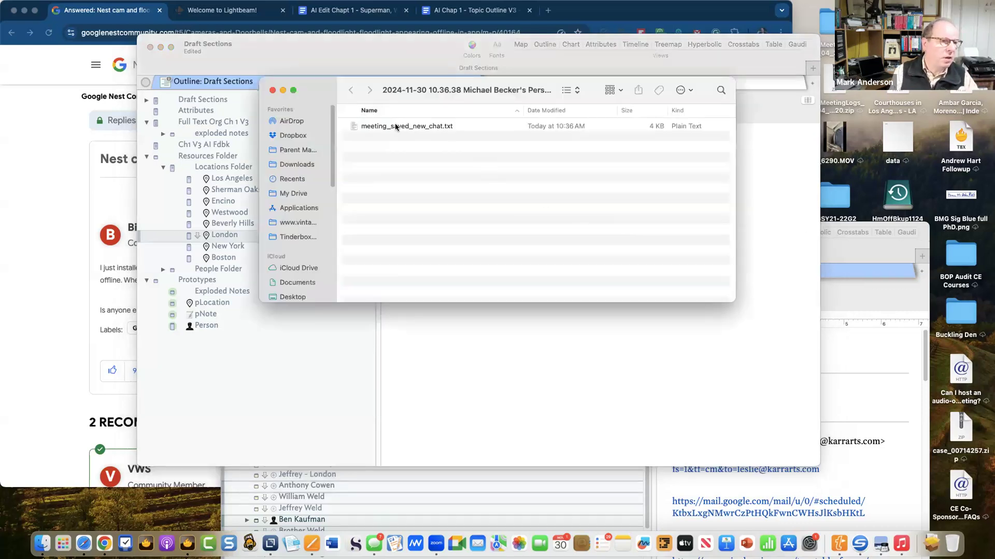
- Prefix the chat file name with '113024 TBS Meeting - ' and close the Finder window
left_click(395, 127)
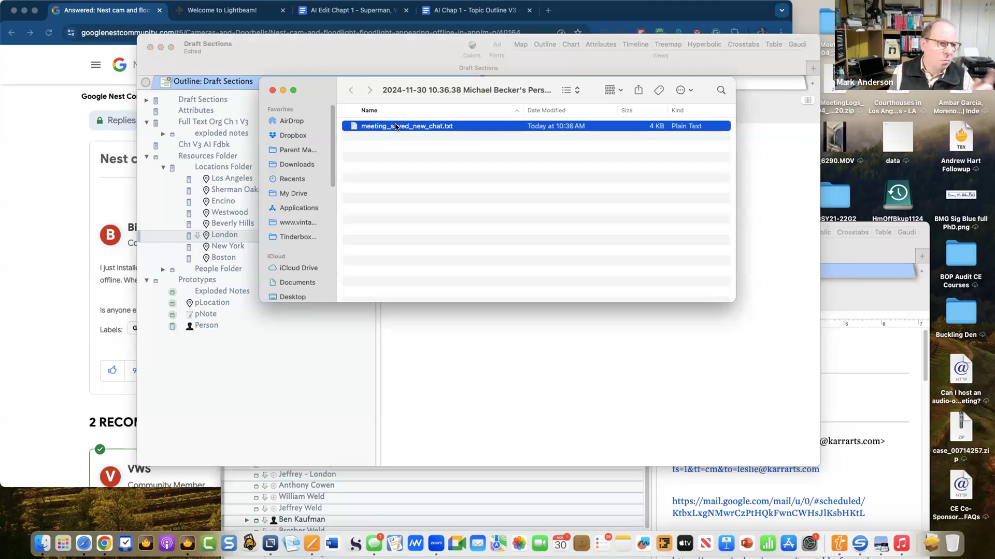
right_click(395, 127)
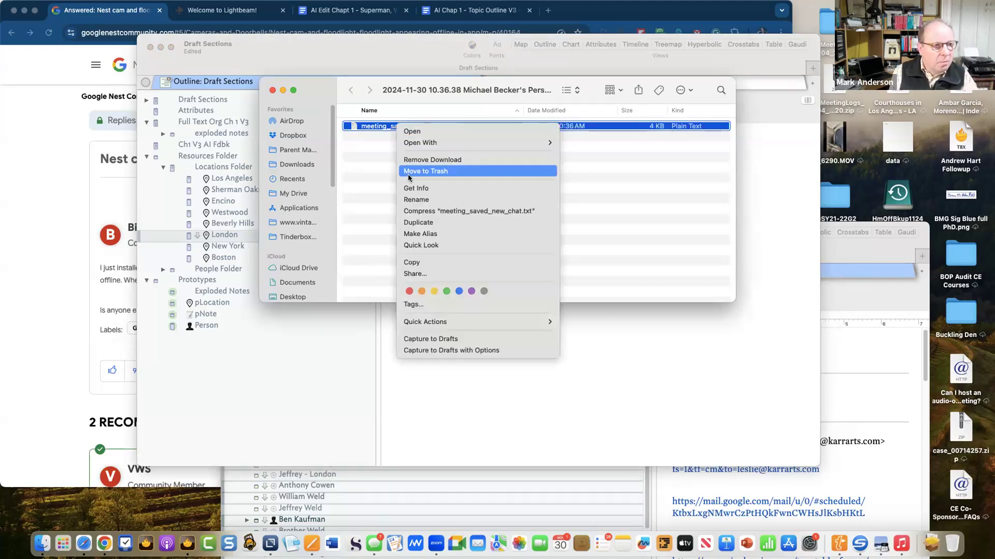
left_click(414, 200)
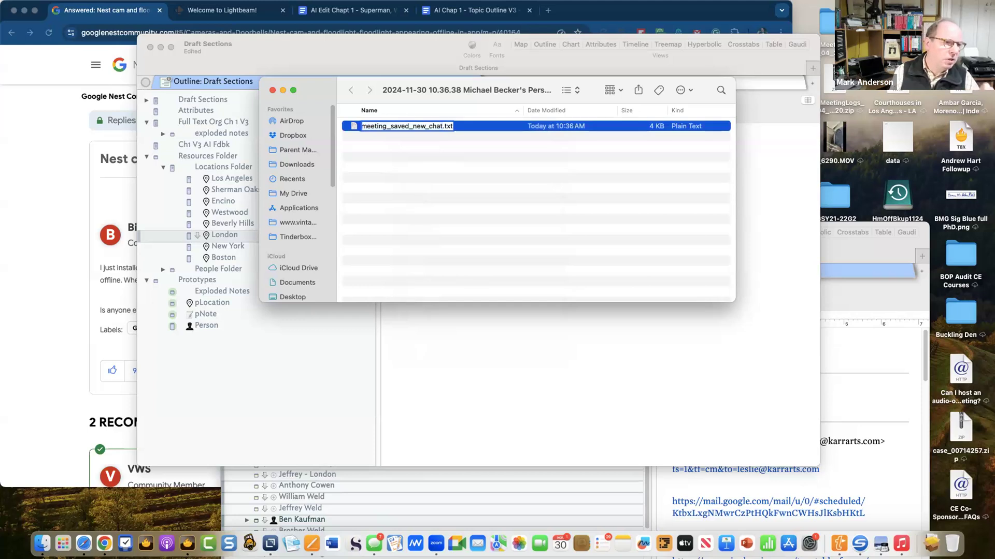
key("Left")
type("113024")
type("BS Meetin")
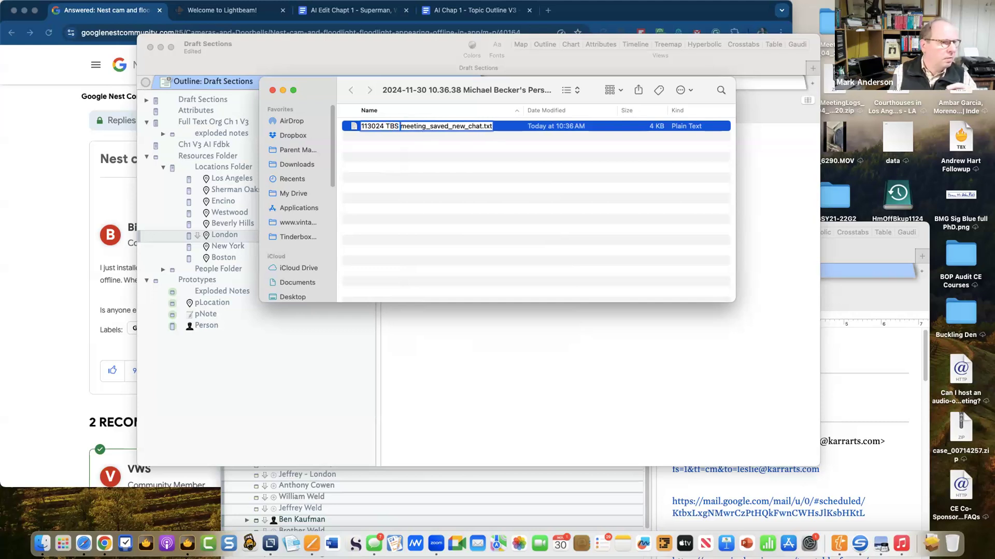
type("g -")
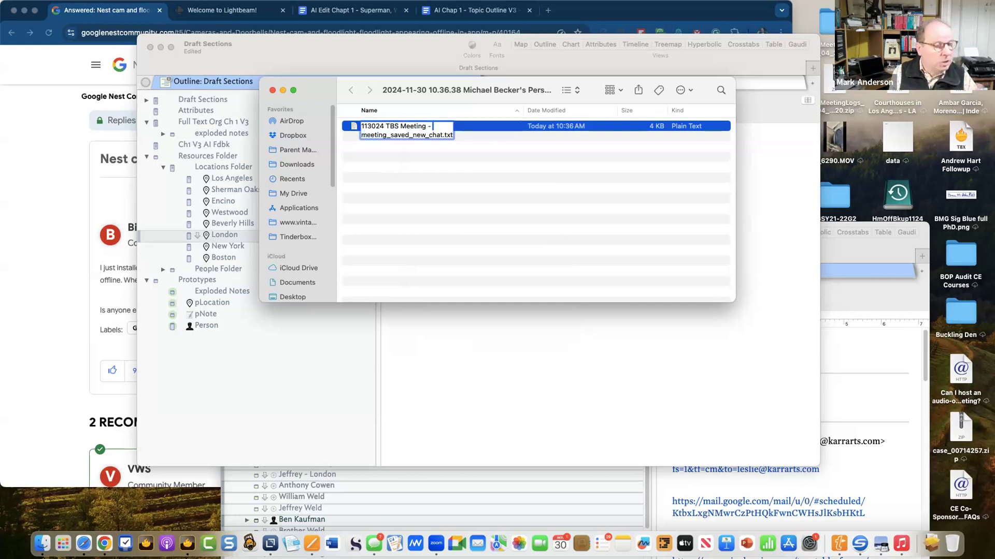
key("Return")
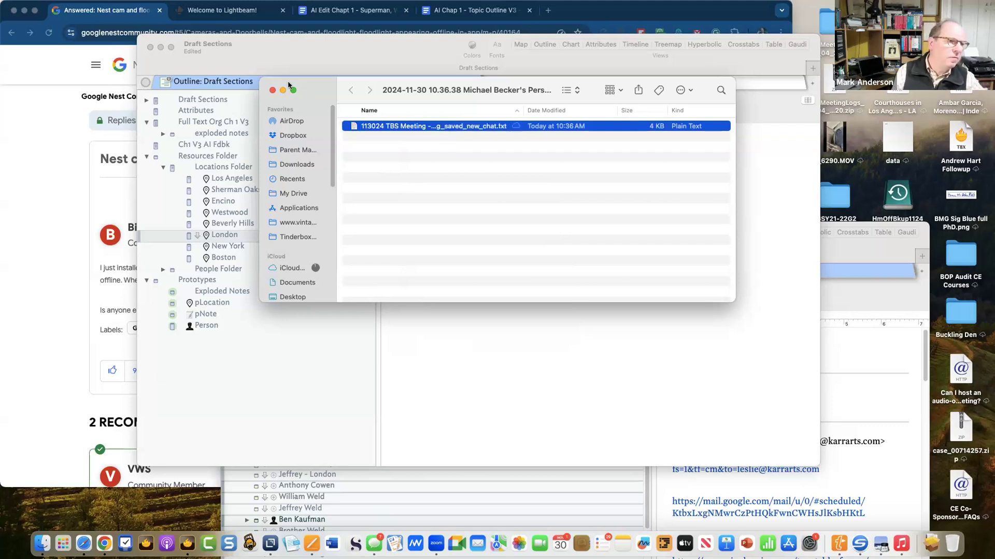
left_click(272, 90)
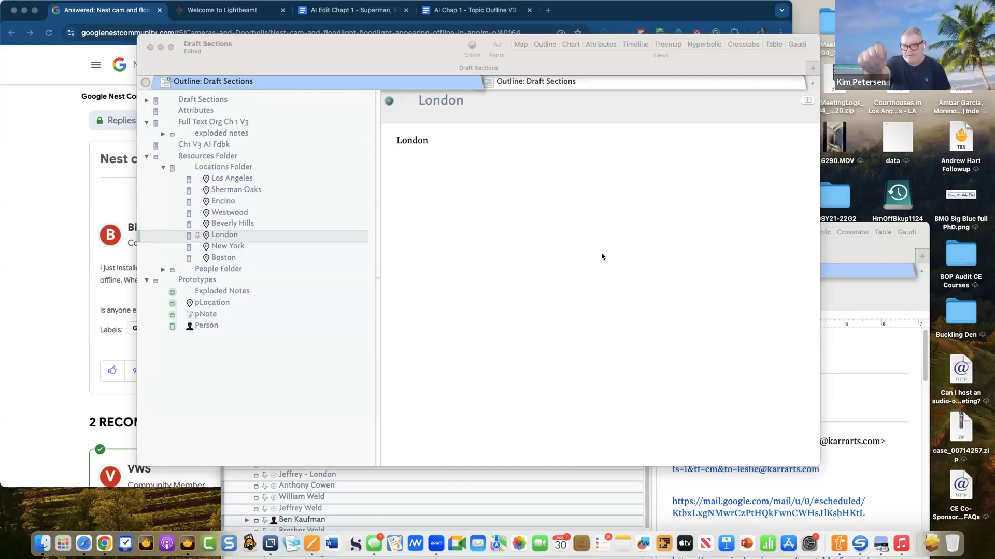
- Under Full Text Org Ch 1 V3, expand the exploded notes container to list its paragraph notes
left_click(186, 124)
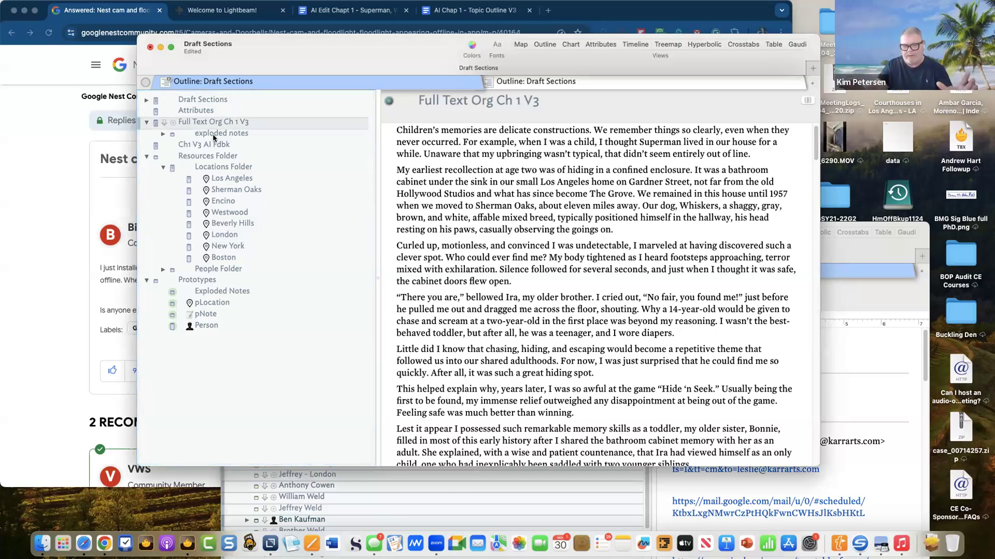
left_click(213, 136)
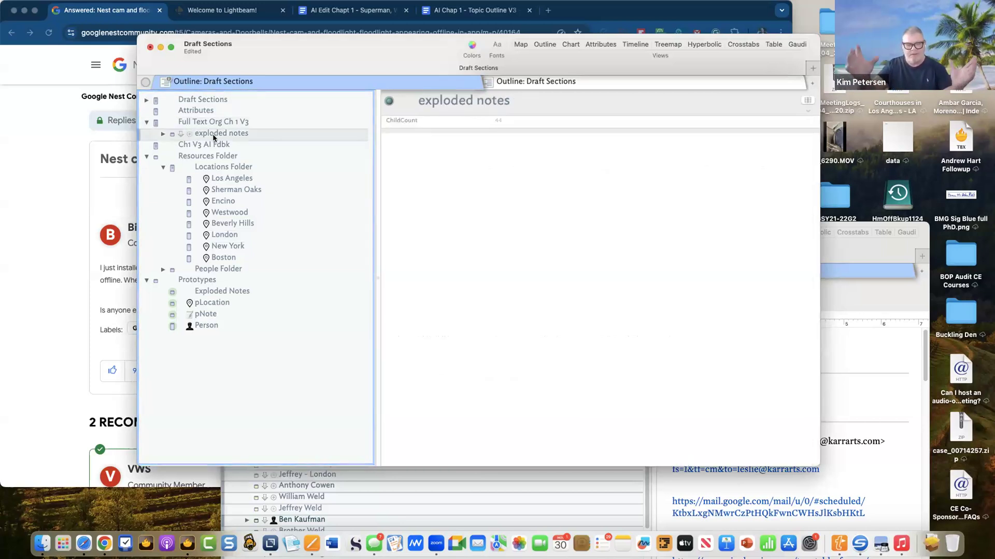
left_click(163, 134)
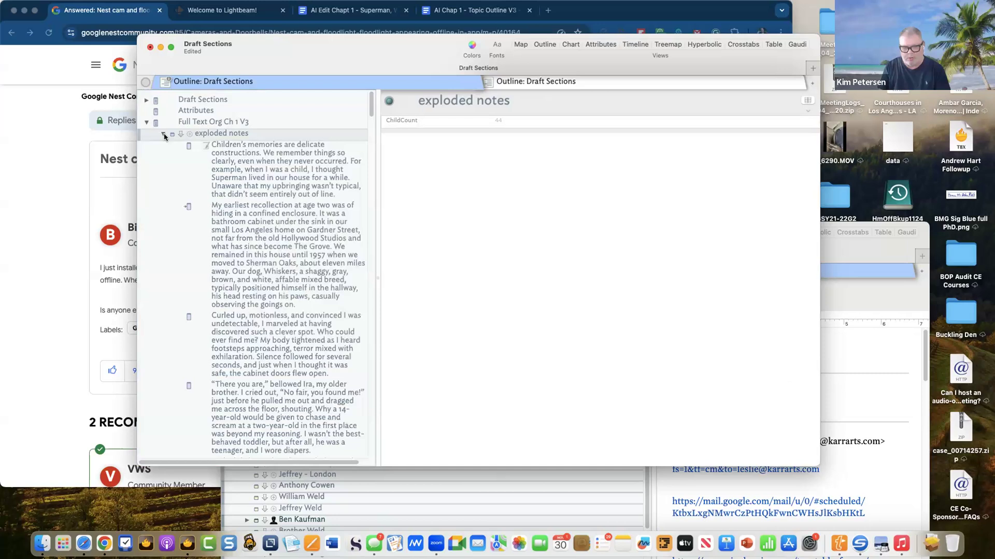
right_click(205, 136)
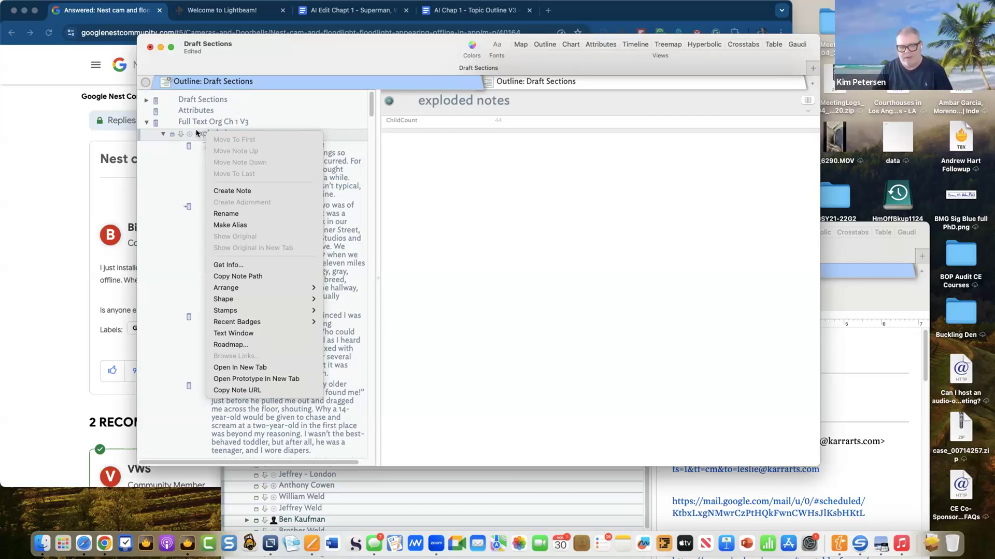
left_click(196, 133)
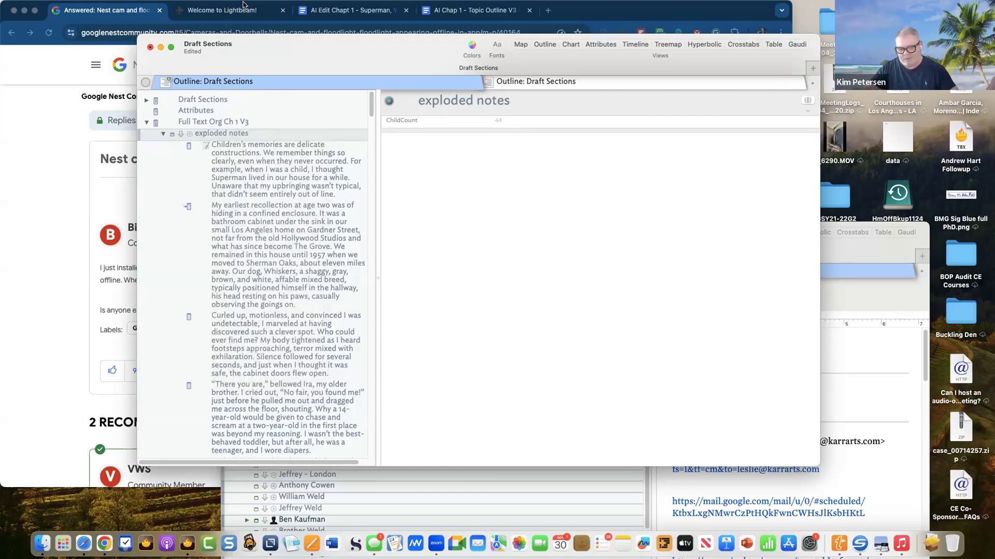
mouse_move(243, 5)
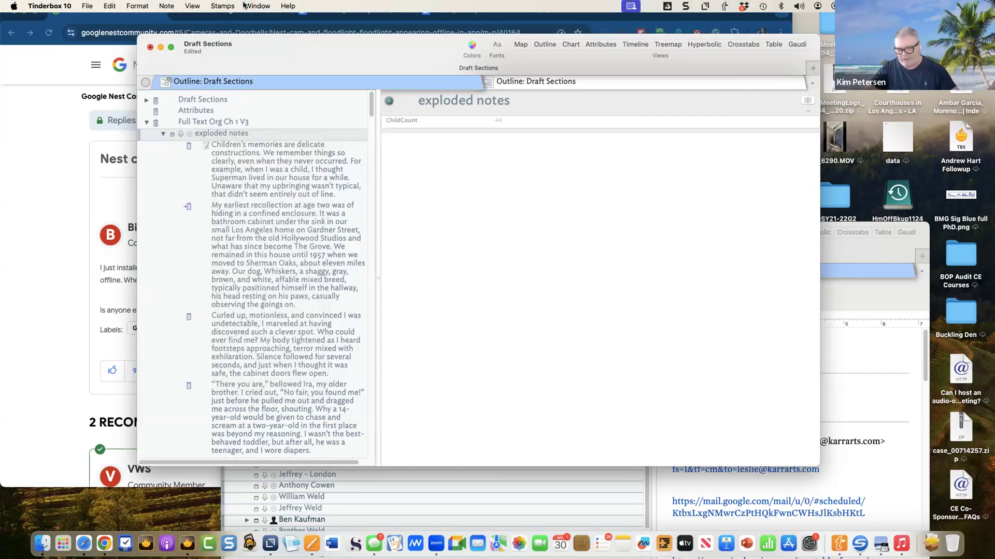
- Look through the View menu, then collapse exploded notes to reveal the Locations Folder places and prototypes
left_click(193, 7)
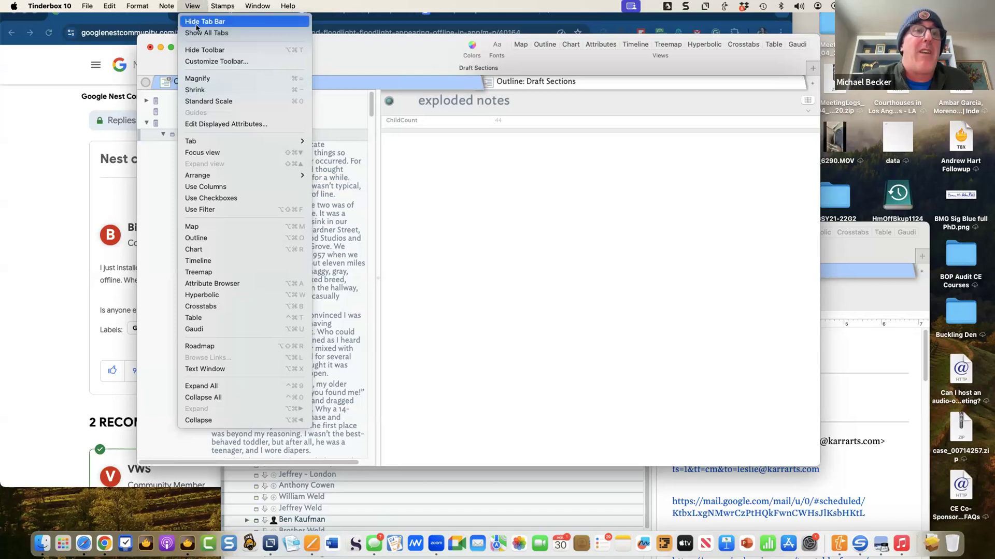
left_click(140, 39)
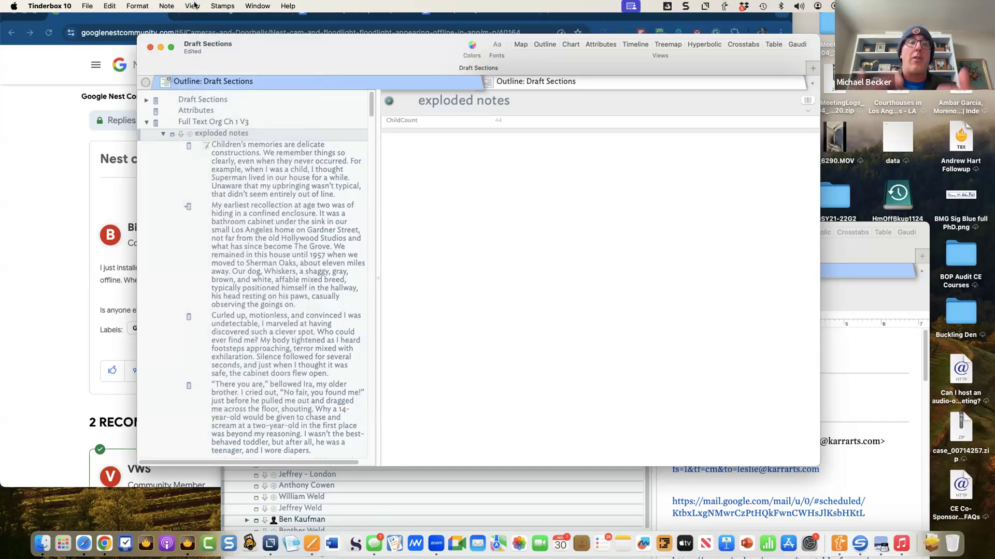
left_click(193, 5)
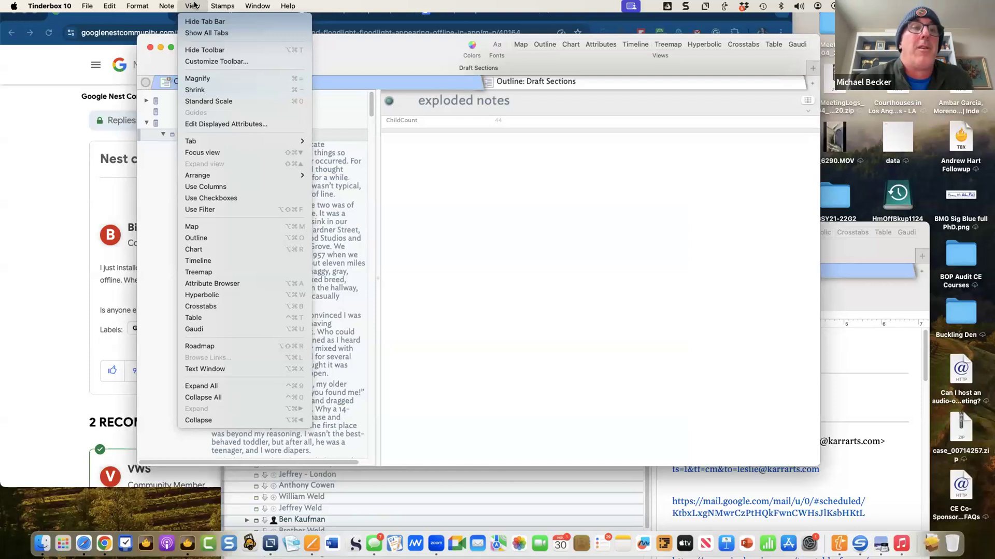
left_click(194, 6)
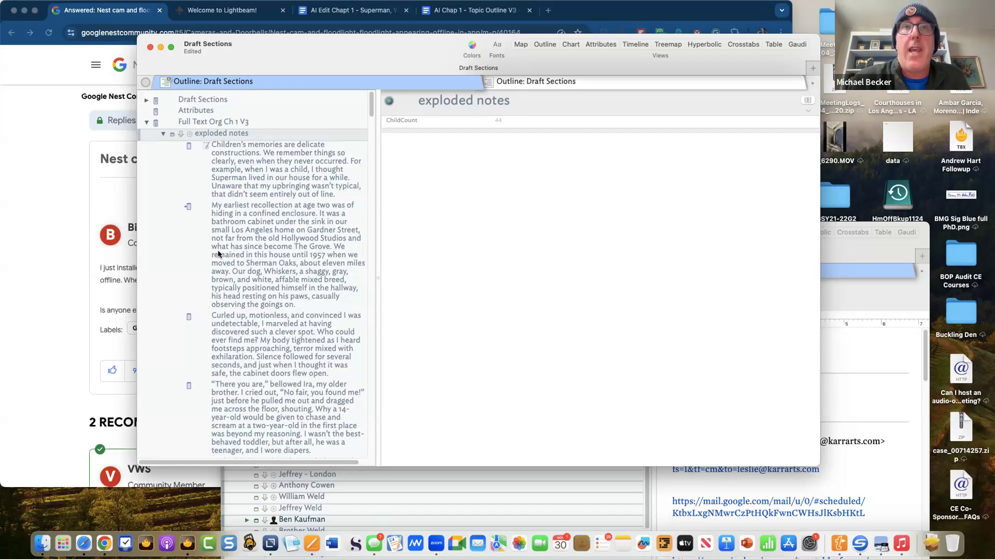
left_click(162, 134)
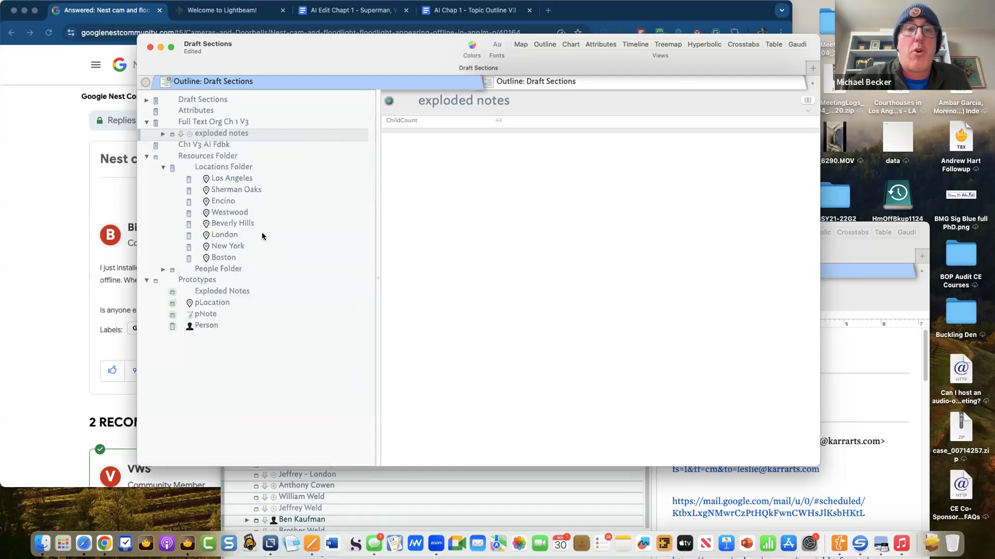
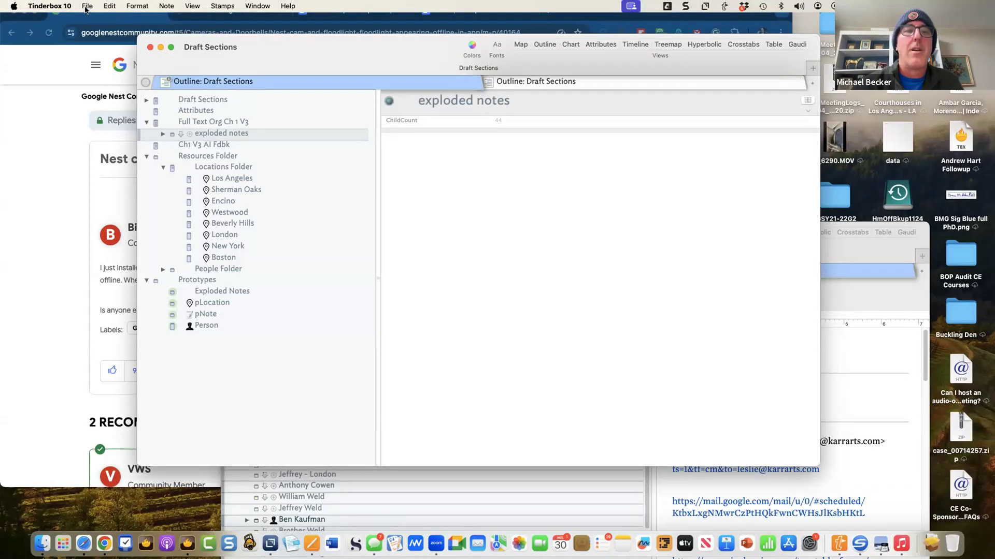
- Start a Save As copy and add 'bkup' after 'Sections' in the file name
left_click(86, 6)
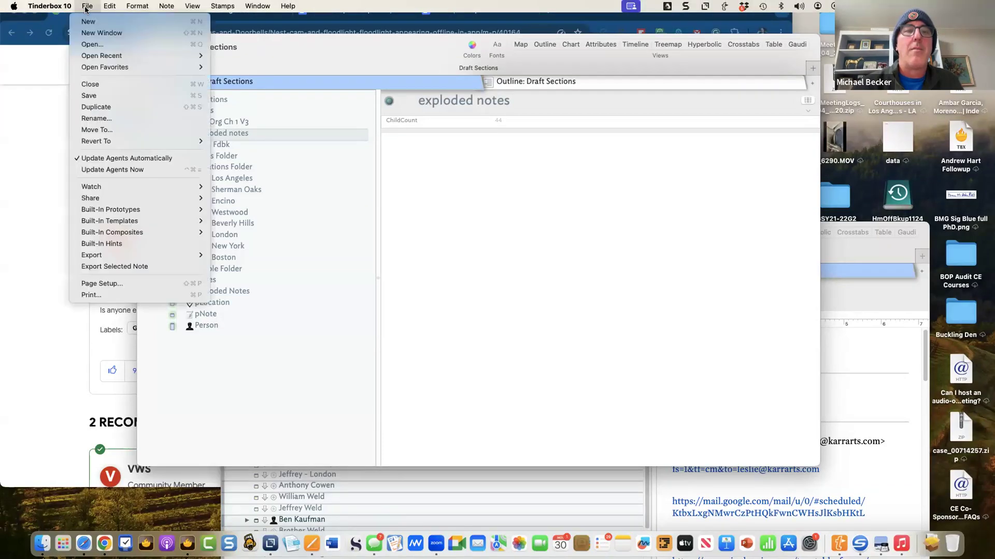
left_click(100, 95)
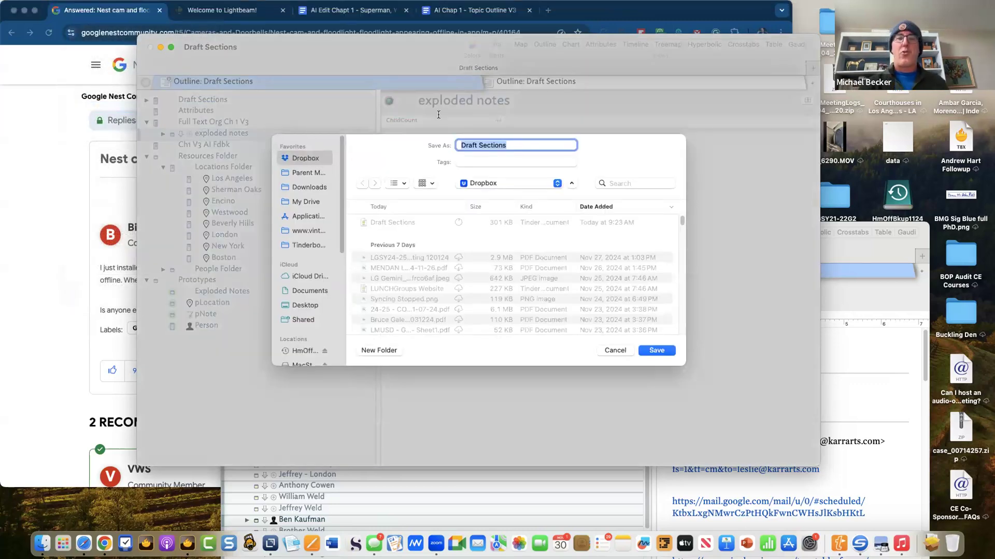
left_click(516, 145)
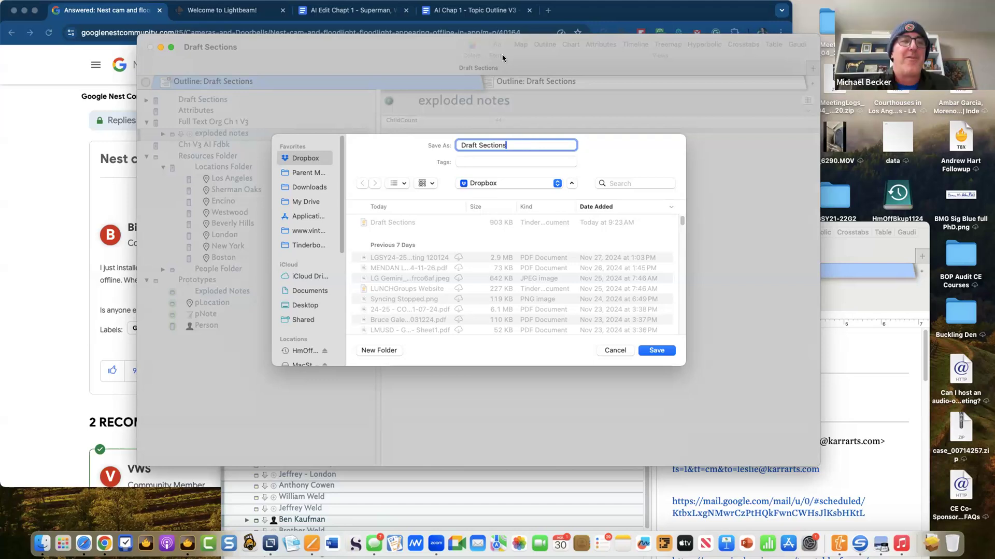
double_click(522, 144)
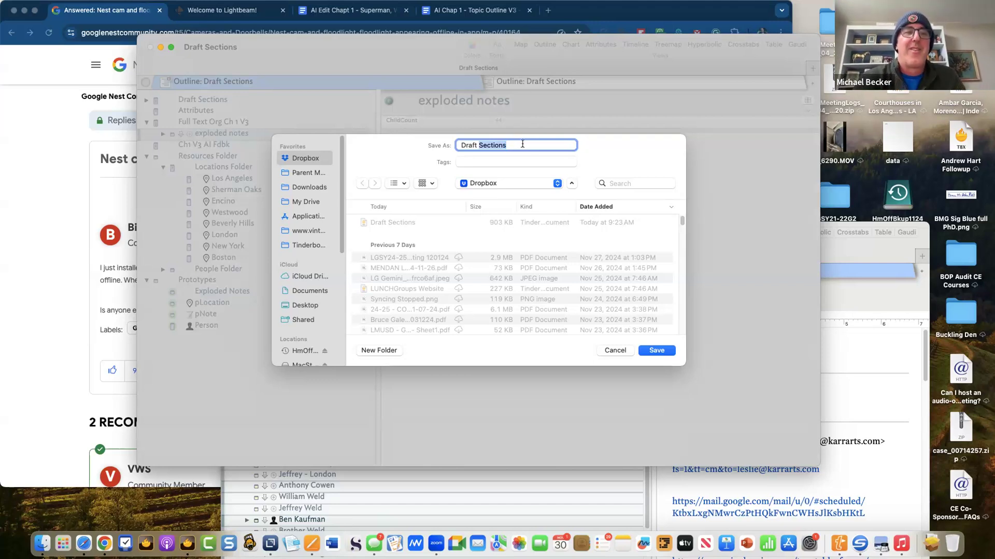
left_click(522, 145)
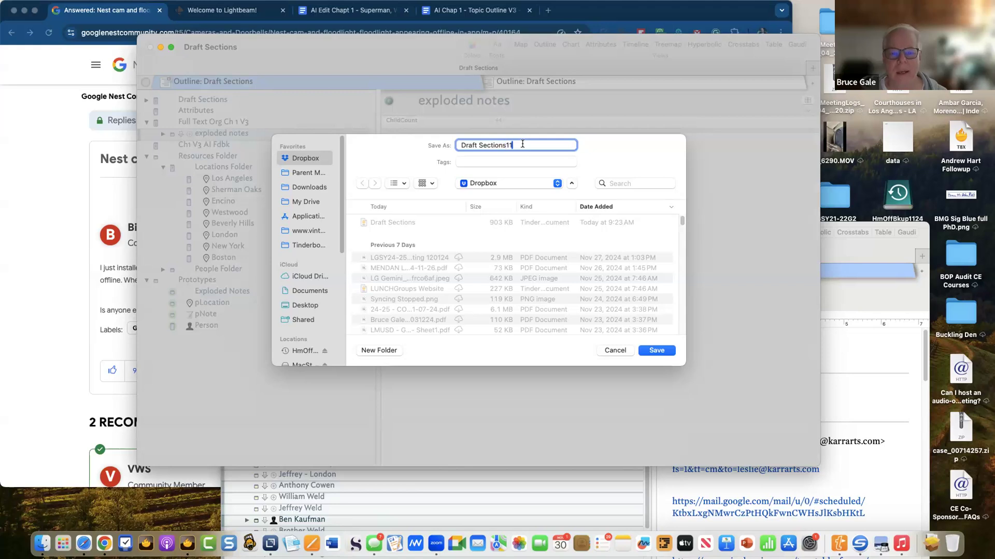
type("bkup")
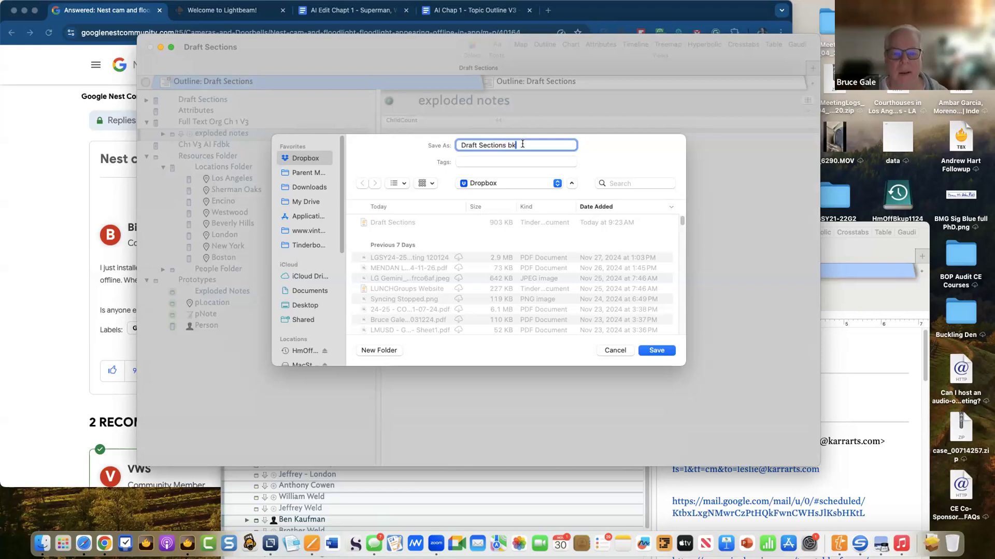
- Add 113024 to make the name 'Draft Sections bkup 113024' and save the copy
key("super+Left")
key("shift+Right")
key("shift+Right")
key("shift+Right")
key("shift+Right")
key("shift+Right")
key("shift+Right")
key("shift+Right")
key("shift+Right")
key("shift+Right")
key("shift+Right")
key("shift+Right")
key("shift+Right")
key("shift+Right")
key("shift+Right")
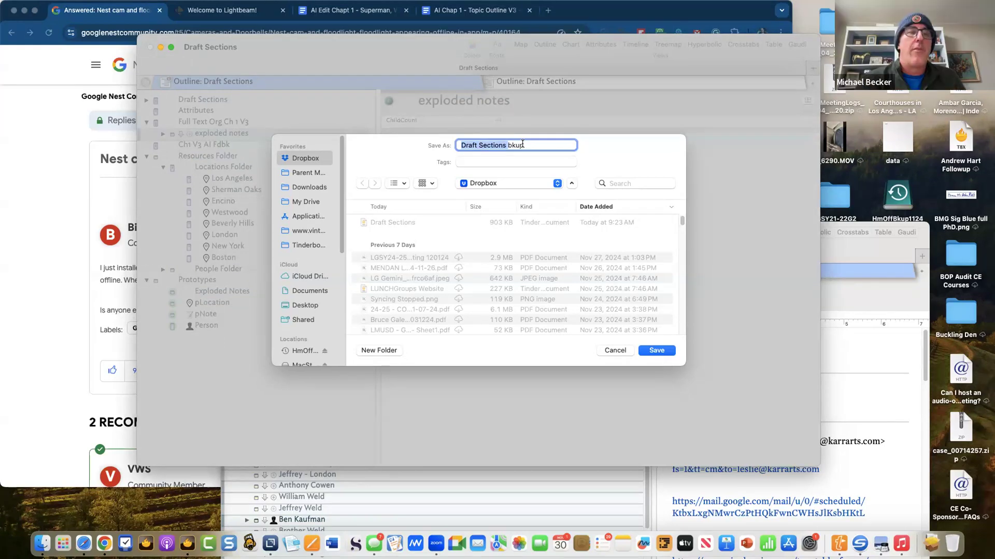
key("Left")
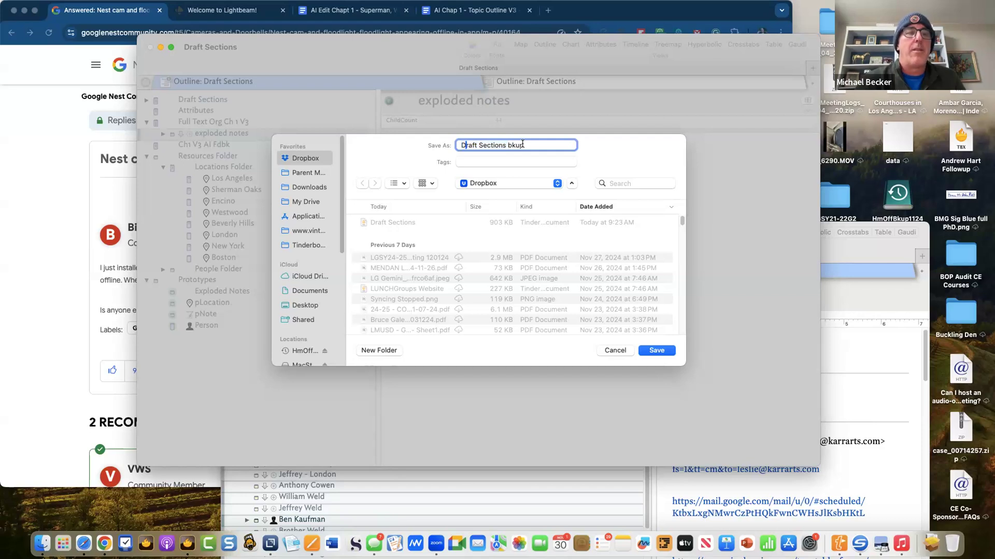
key("shift+Right")
key("shift+Right")
key("shift+Right")
key("shift+Right")
key("shift+Right")
key("shift+Right")
key("shift+Right")
key("shift+Right")
key("shift+Right")
key("shift+Right")
key("shift+Right")
key("shift+Right")
key("shift+Right")
key("shift+Right")
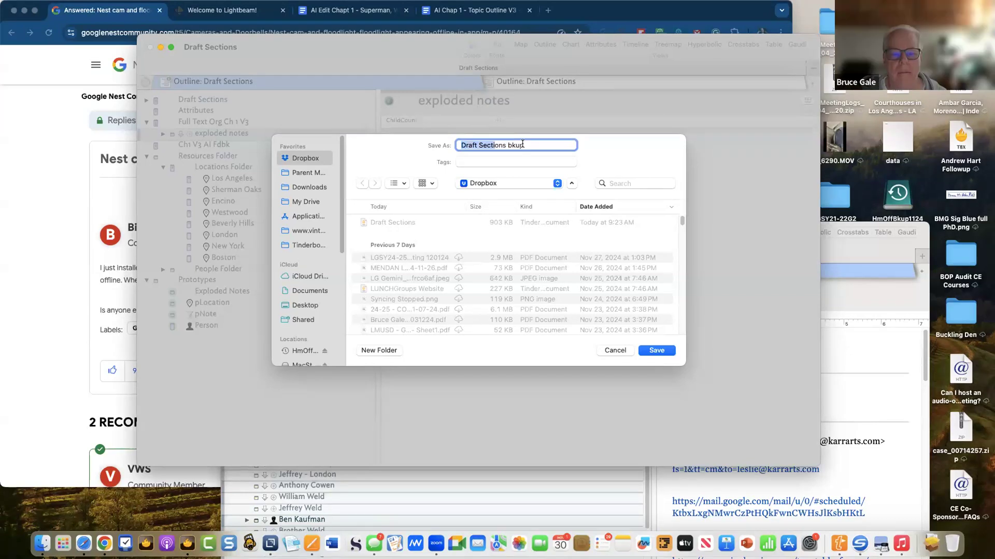
key("Right")
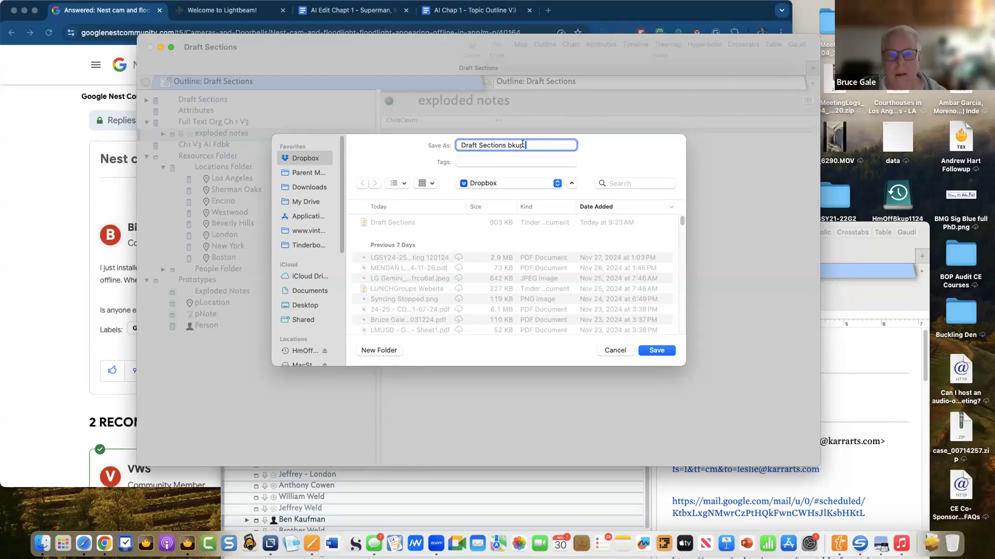
type("113024")
key("Return")
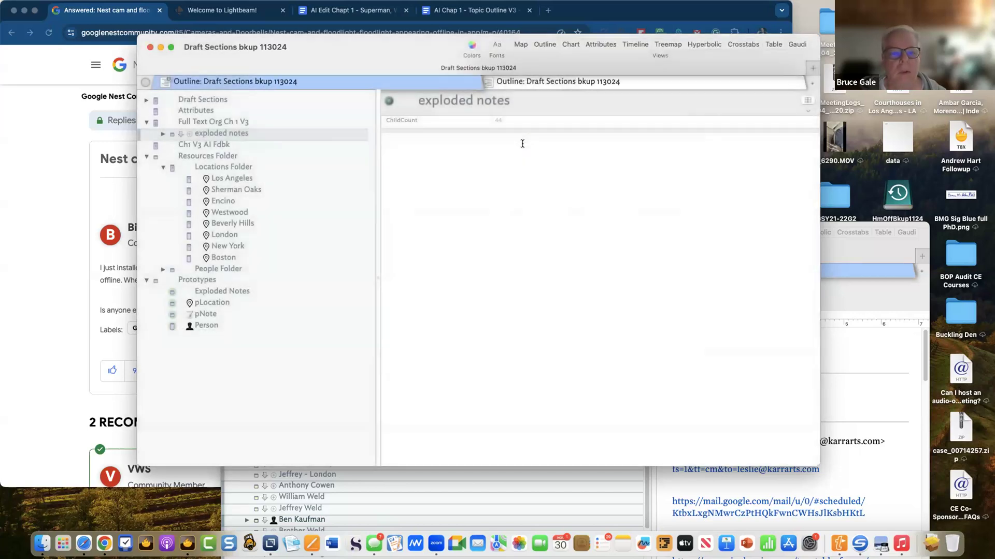
- Close the backup, reopen Draft Sections from Open Recent, and close the Ira Book document
left_click(150, 47)
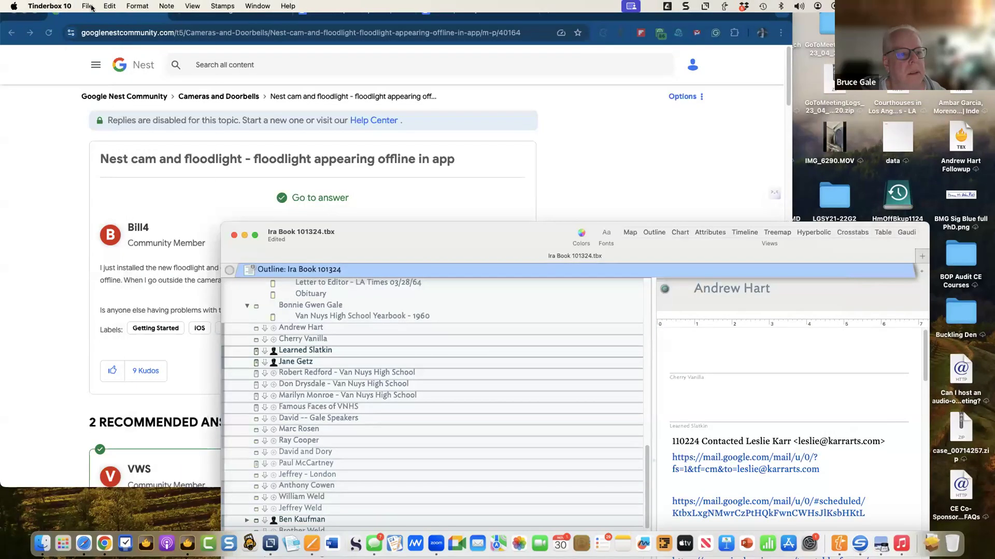
left_click(91, 7)
mouse_move(104, 56)
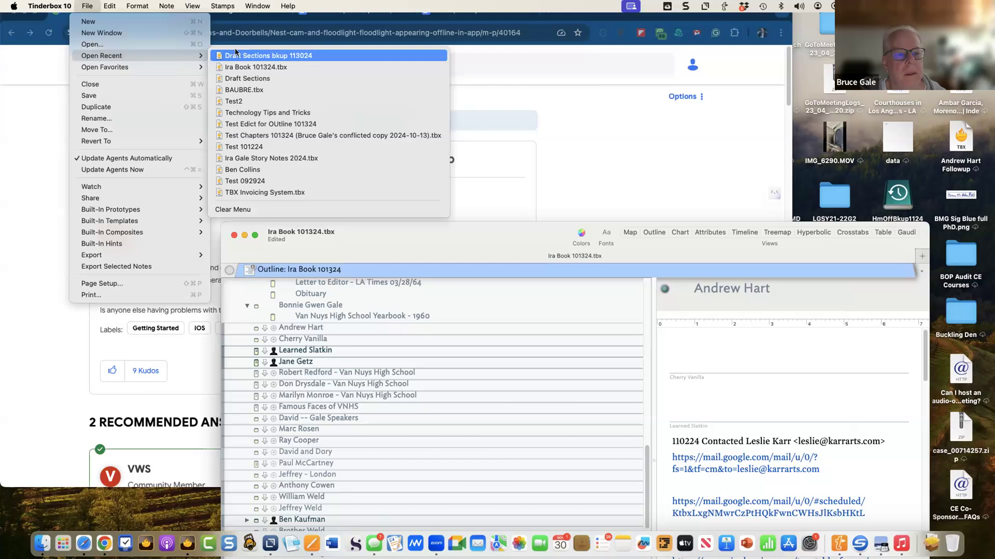
left_click(247, 78)
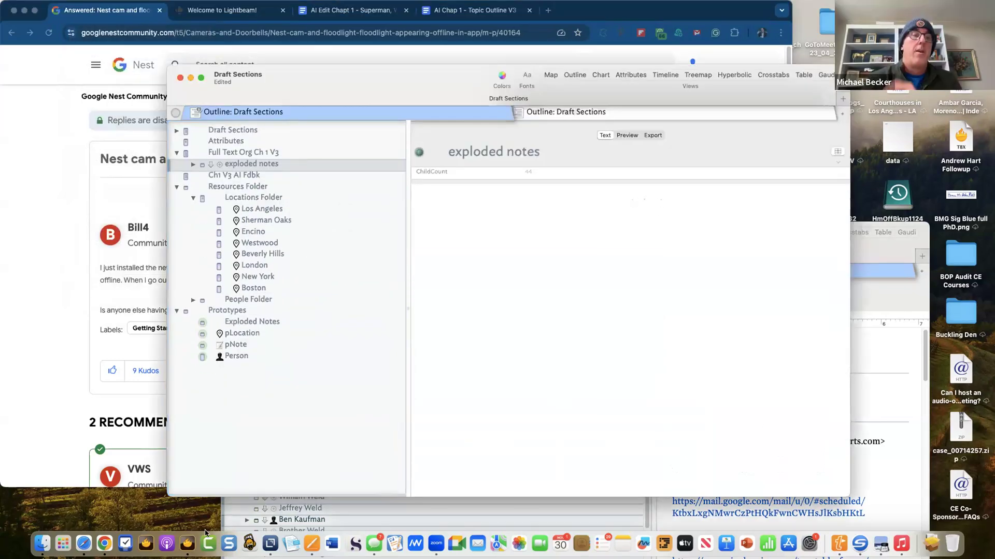
left_click(239, 518)
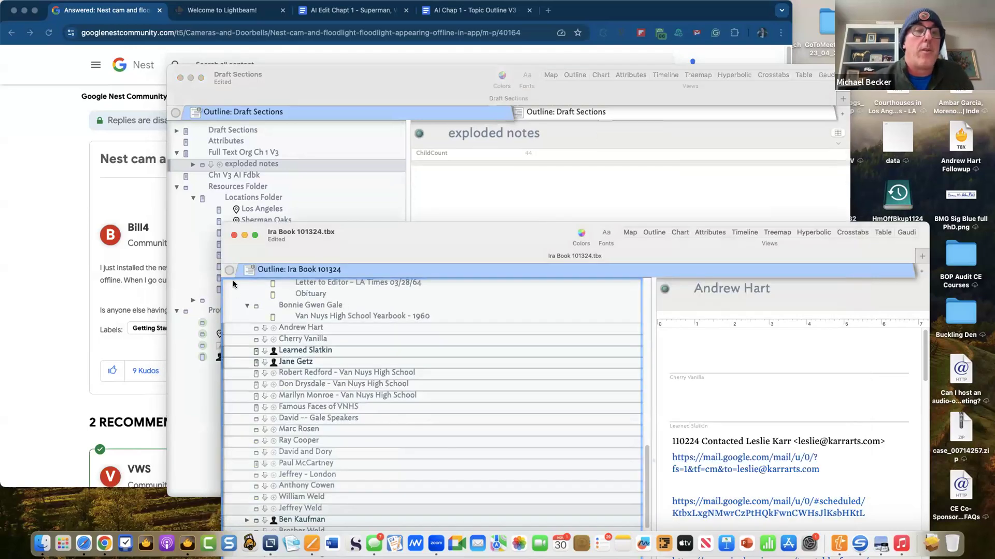
left_click(233, 236)
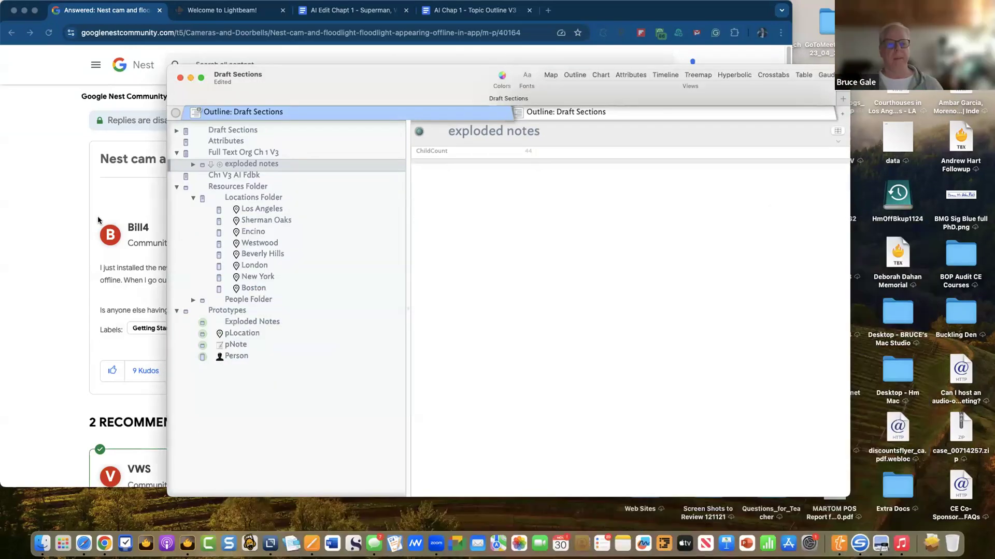
- Resize the Draft Sections window smaller and move it toward the top-left
double_click(346, 84)
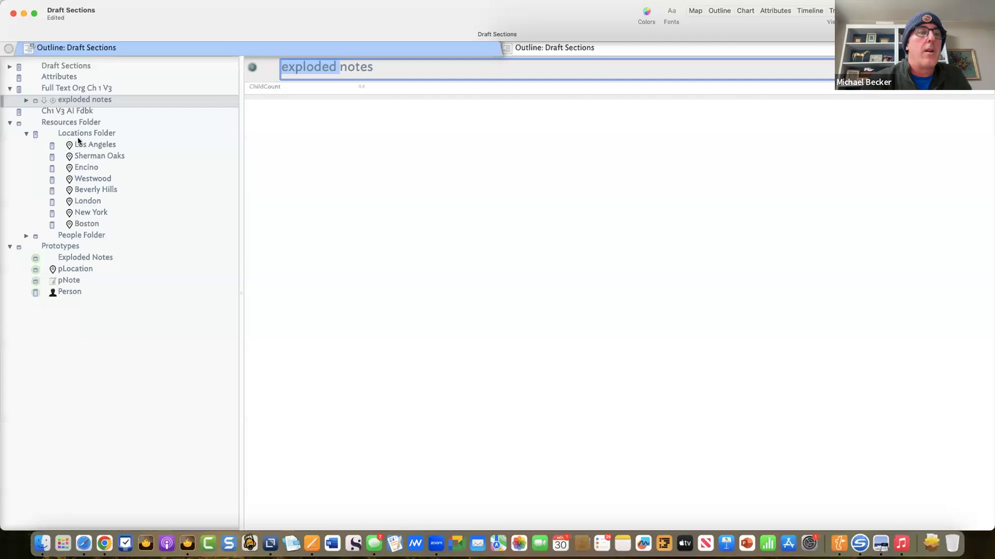
double_click(114, 9)
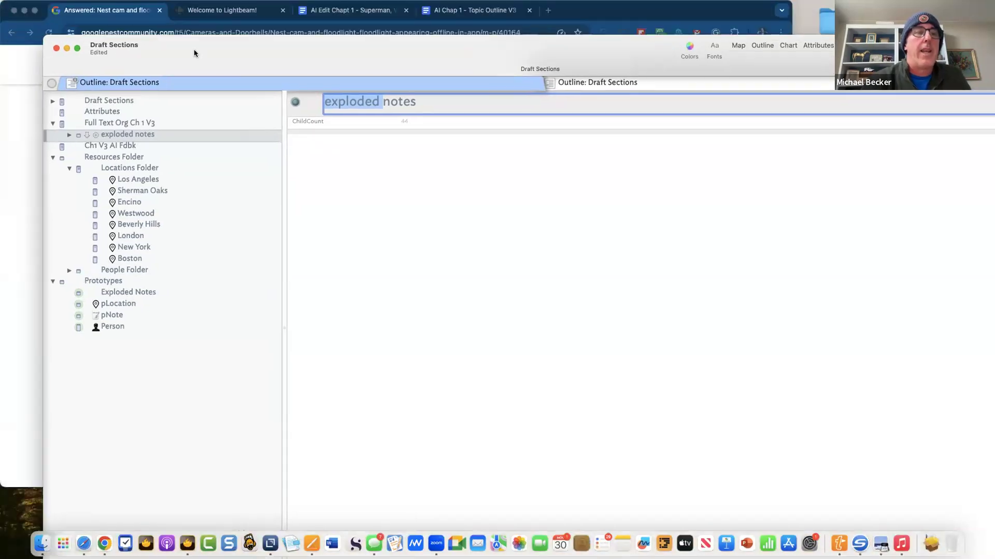
left_click_drag(194, 52, 176, 31)
left_click_drag(43, 23, 67, 34)
left_click_drag(237, 46, 188, 22)
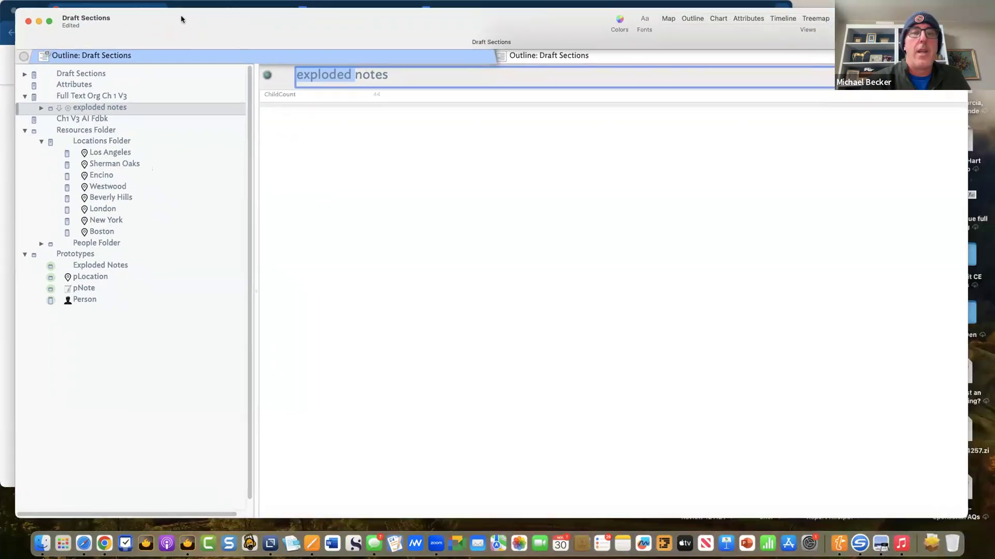
mouse_move(191, 6)
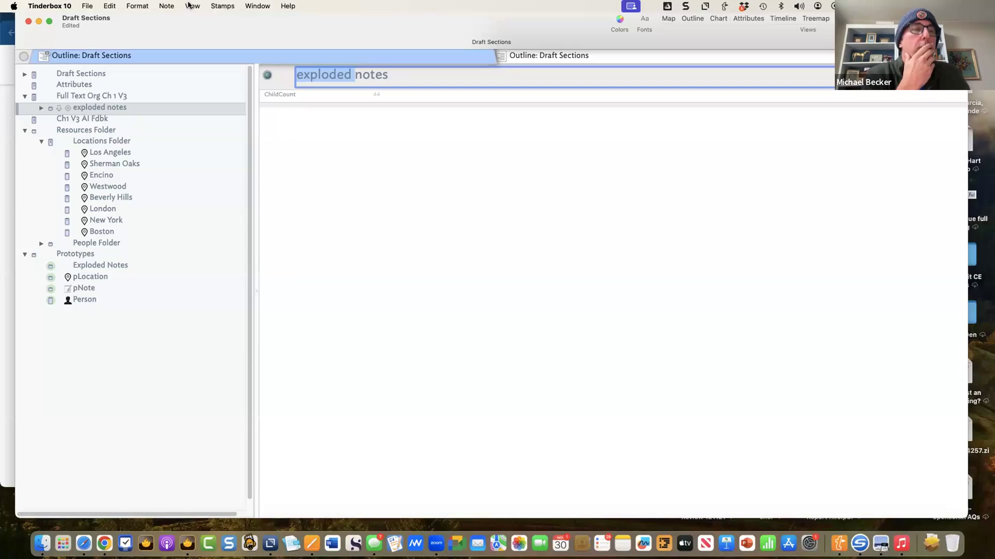
- Add the Built-In Hints, expand Hints > Library and select its (What's This?) note
left_click(86, 5)
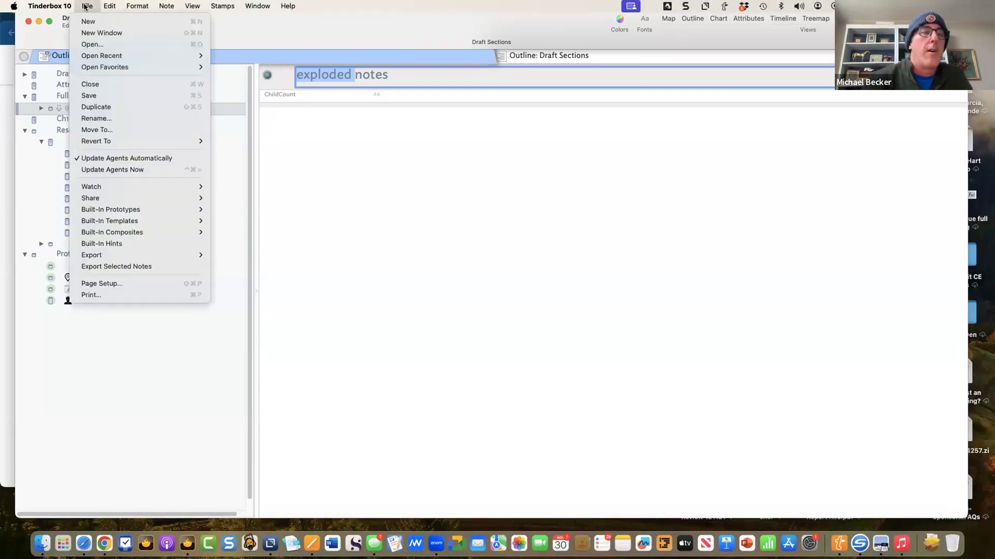
left_click(119, 245)
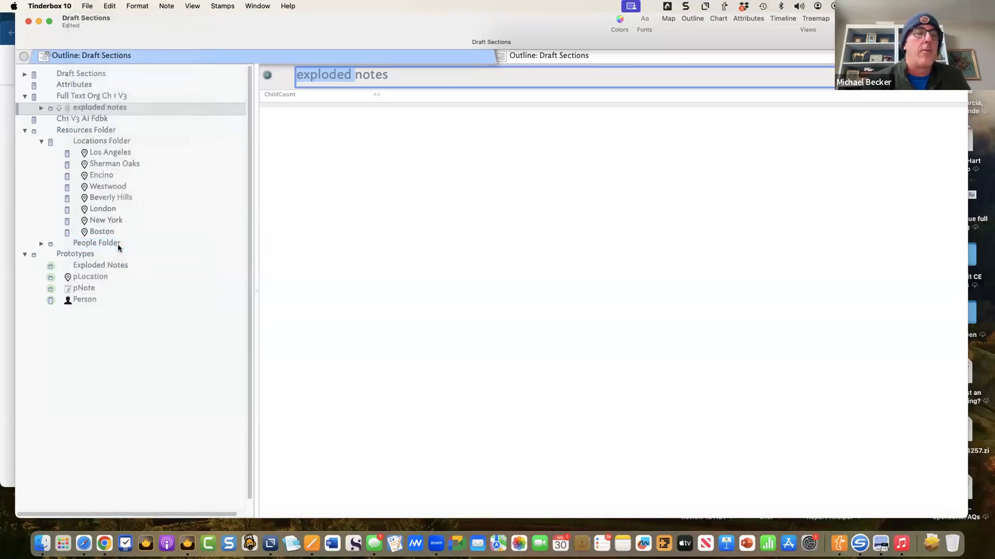
left_click(25, 322)
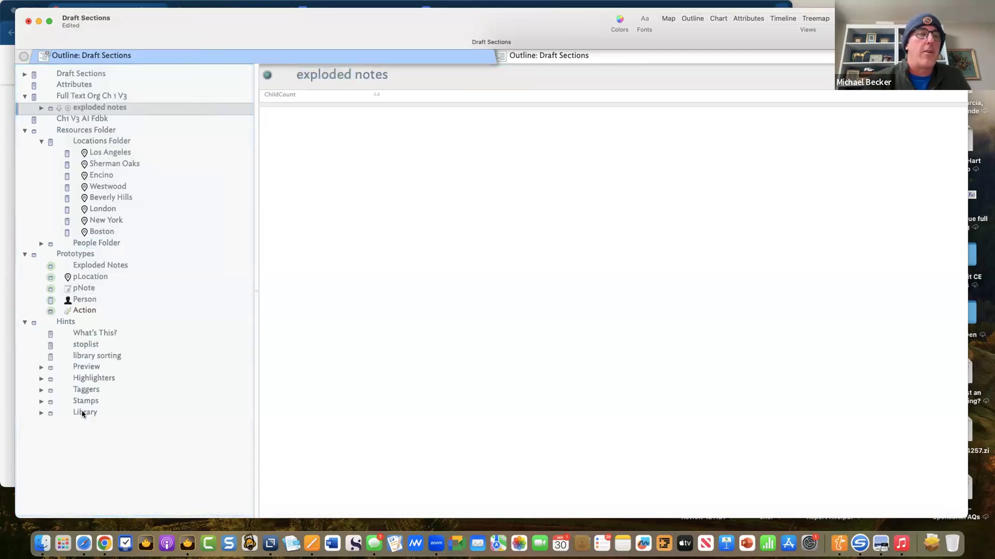
left_click(42, 413)
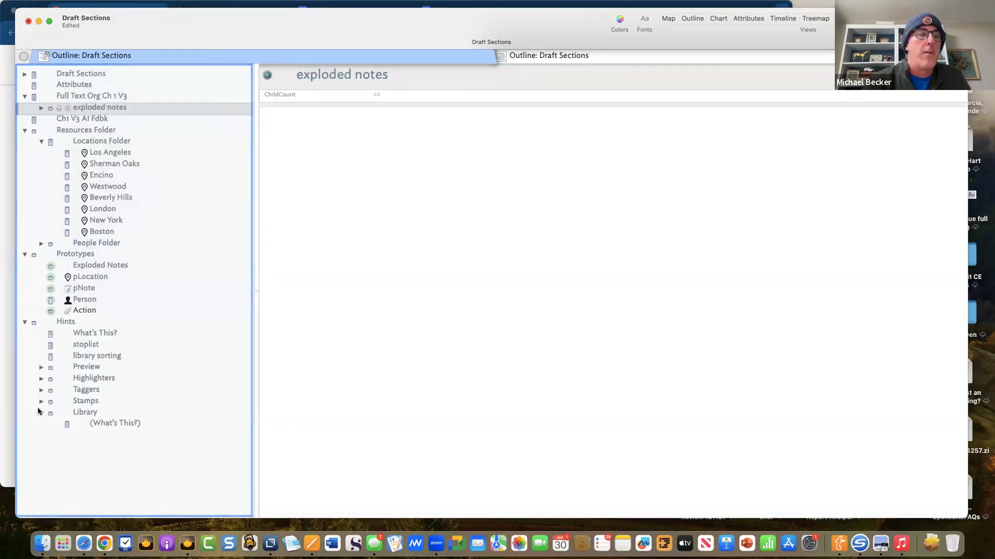
left_click(96, 428)
- Create a new note below it and begin naming it fLinkNote
key("Return")
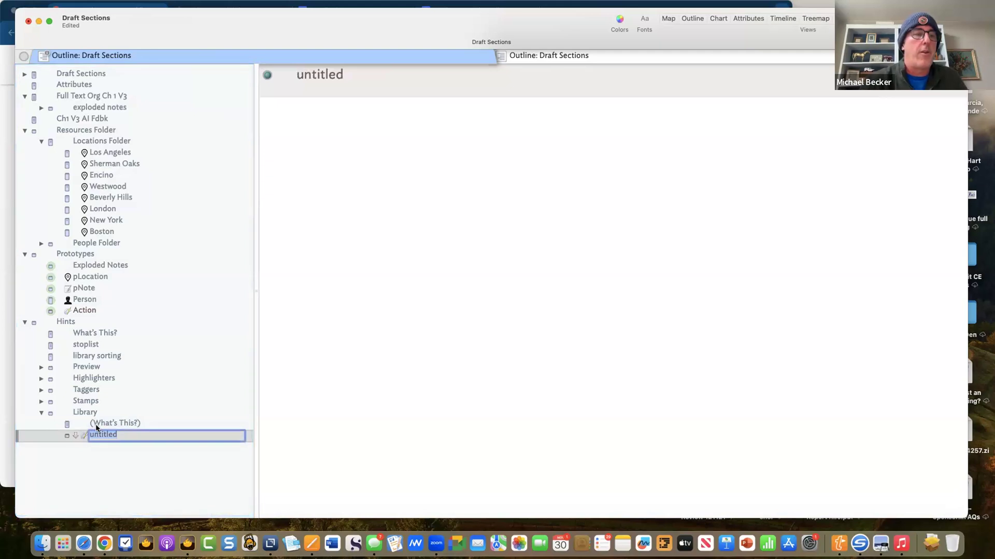
type("fLinkenote")
key("BackSpace")
key("BackSpace")
key("BackSpace")
key("BackSpace")
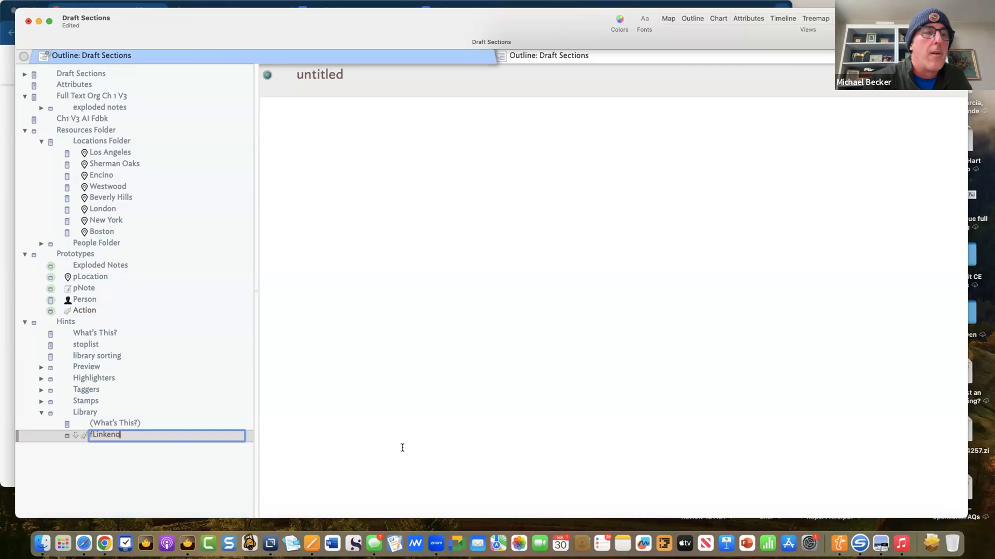
key("BackSpace")
key("BackSpace")
key("BackSpace")
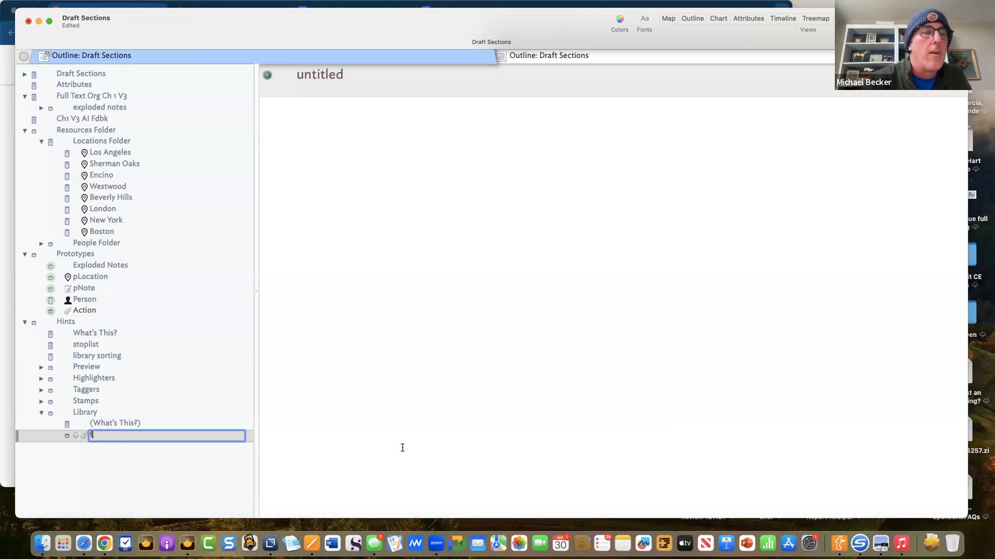
type("nk")
key("BackSpace")
key("BackSpace")
key("BackSpace")
- Name the note fLinkNote and type the function fLinkNote(){ } header and closing brace
type("inkNote")
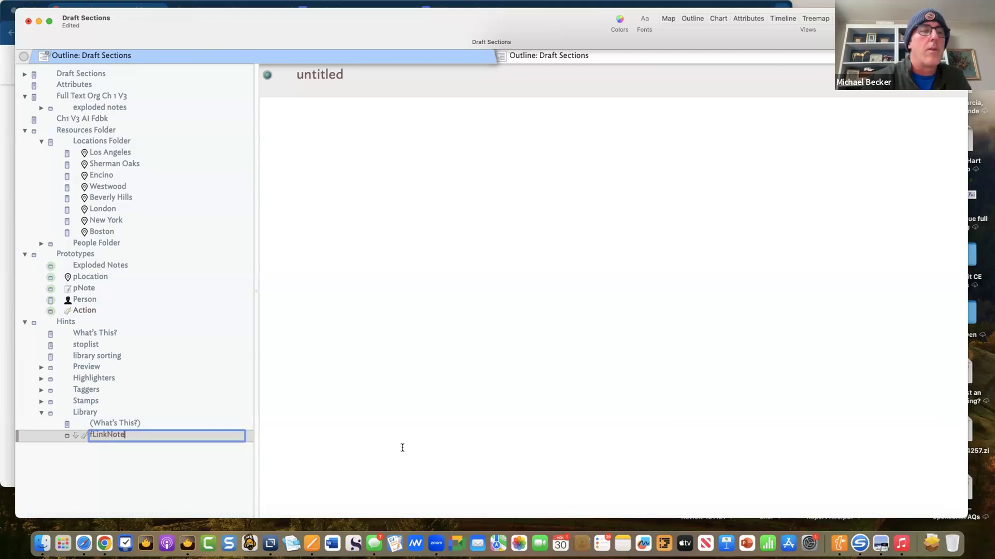
left_click(497, 228)
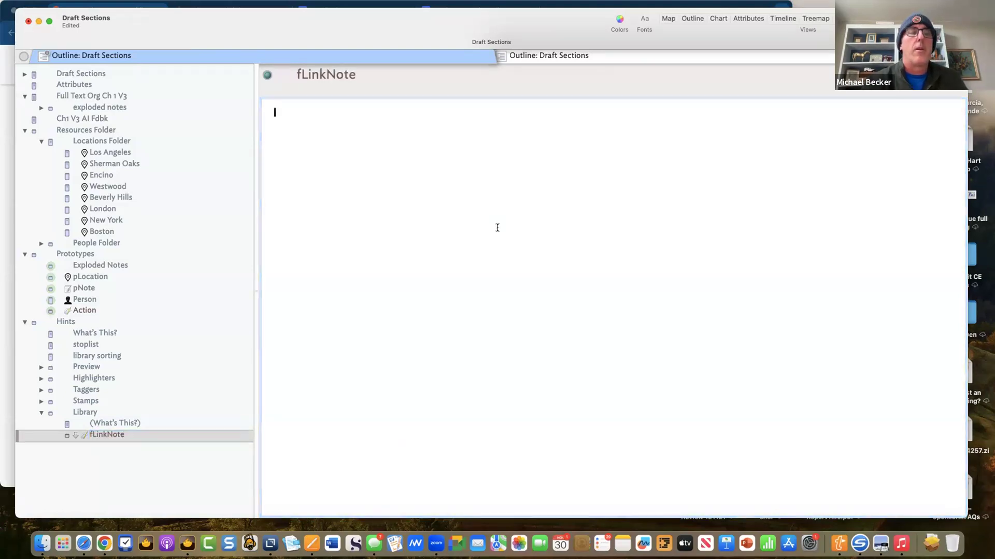
type("func")
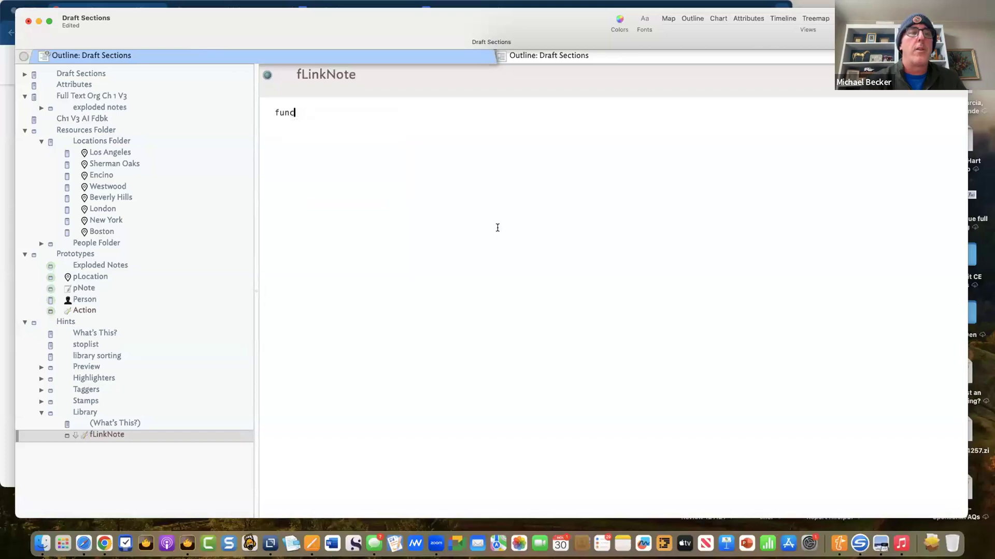
type("tion fLink")
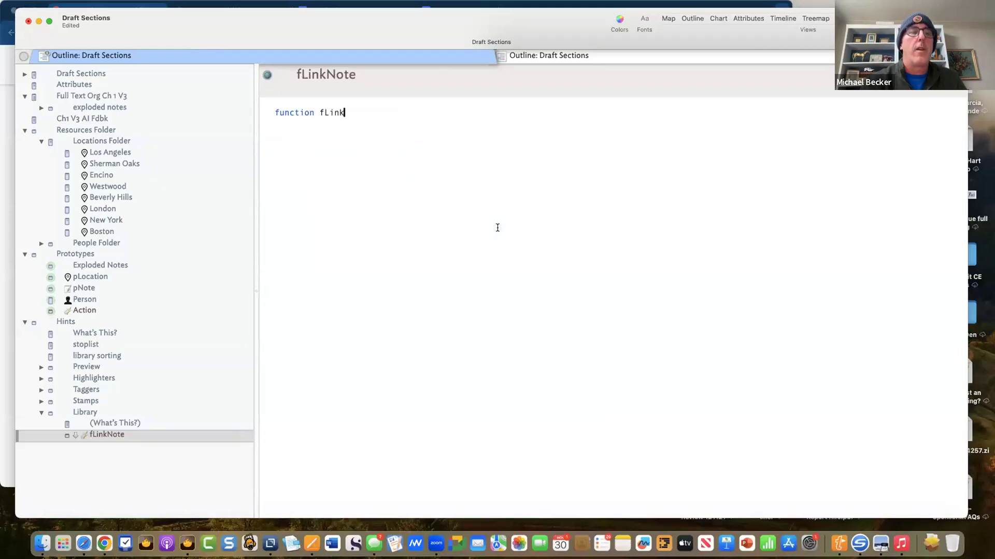
type("Note(")
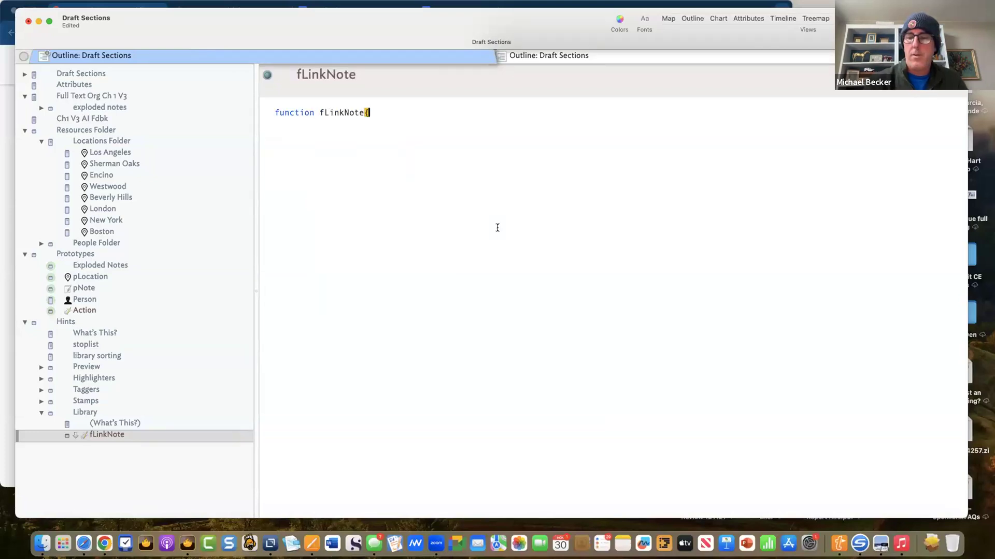
type("){")
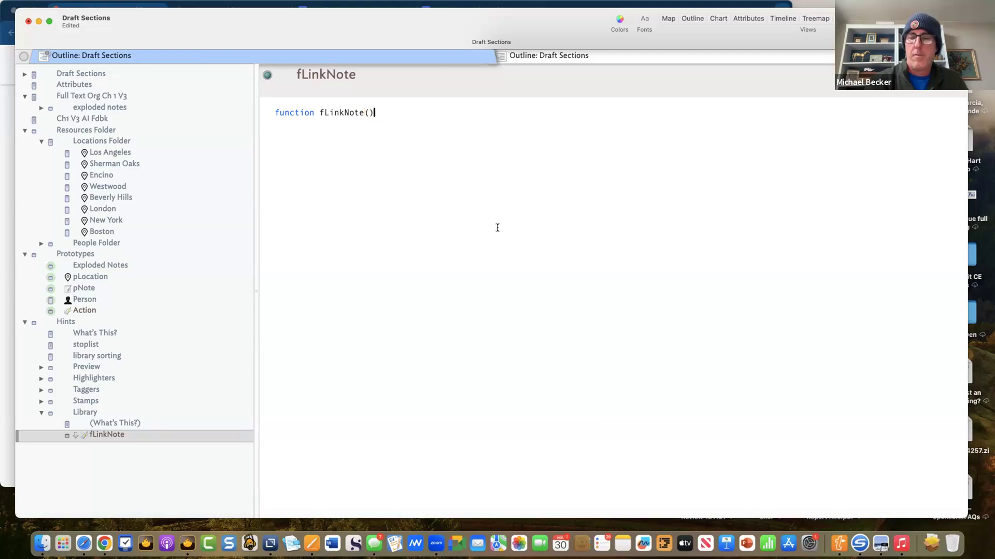
key("Return")
key("Return")
key("Return")
key("Return")
key("Return")
key("Return")
key("Return")
key("Return")
key("Return")
key("Return")
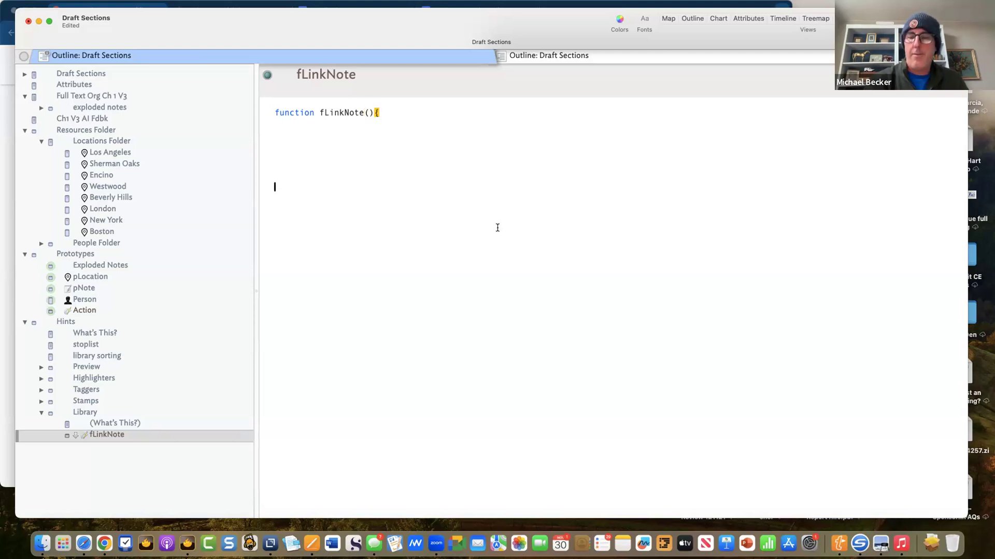
type("}")
- Declare var:list vList=$Location; as the first line of the function body
left_click(411, 147)
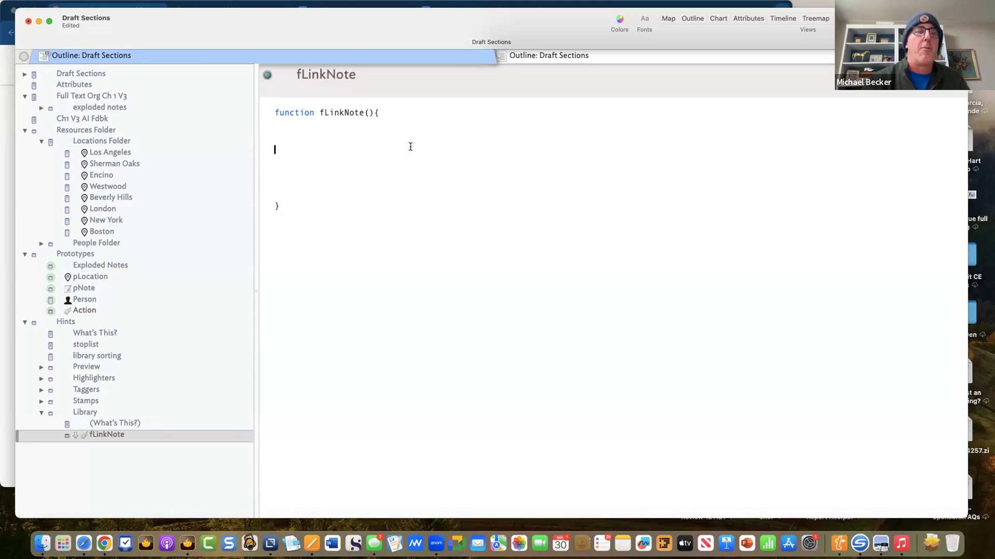
left_click(393, 133)
type("var:s")
key("BackSpace")
type("list vlist")
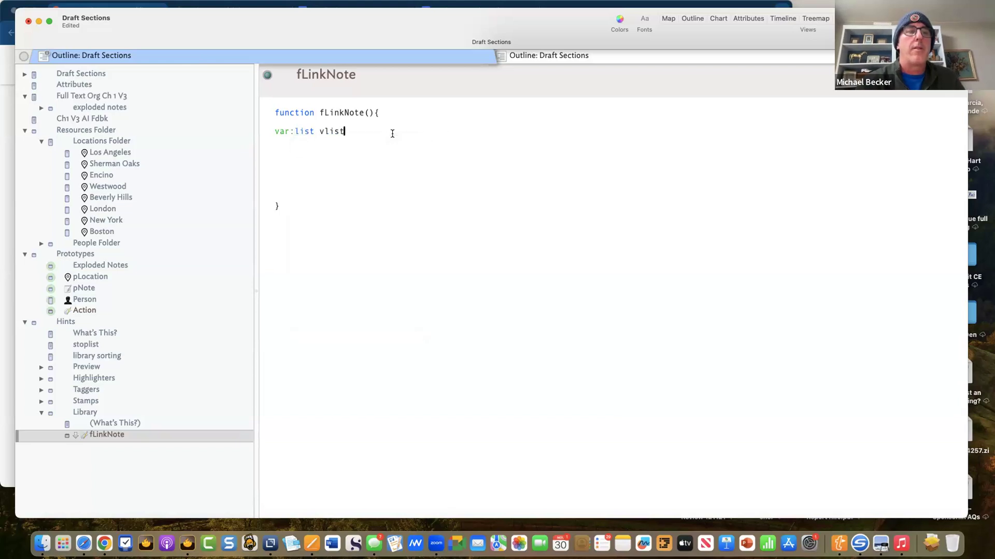
key("BackSpace")
key("BackSpace")
key("BackSpace")
key("BackSpace")
key("BackSpace")
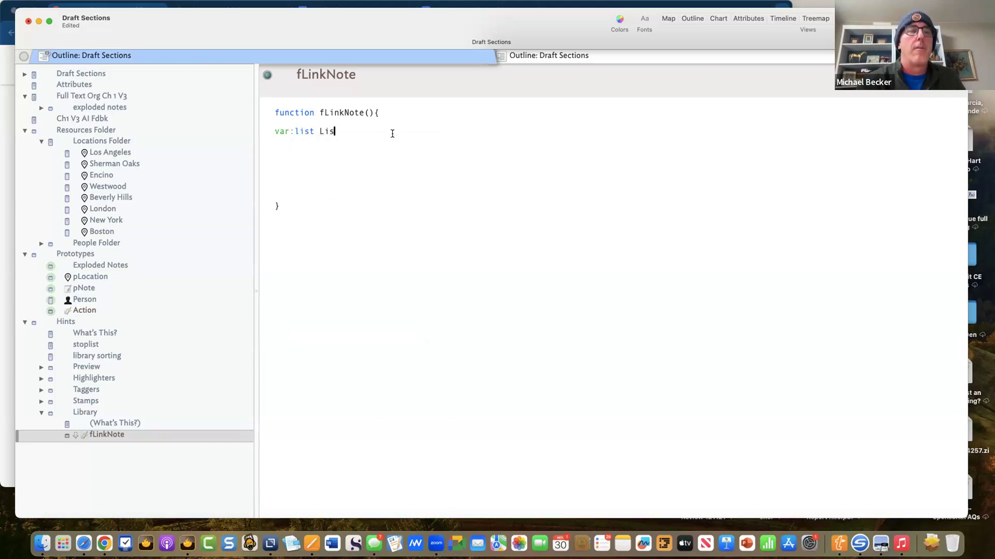
type("vList")
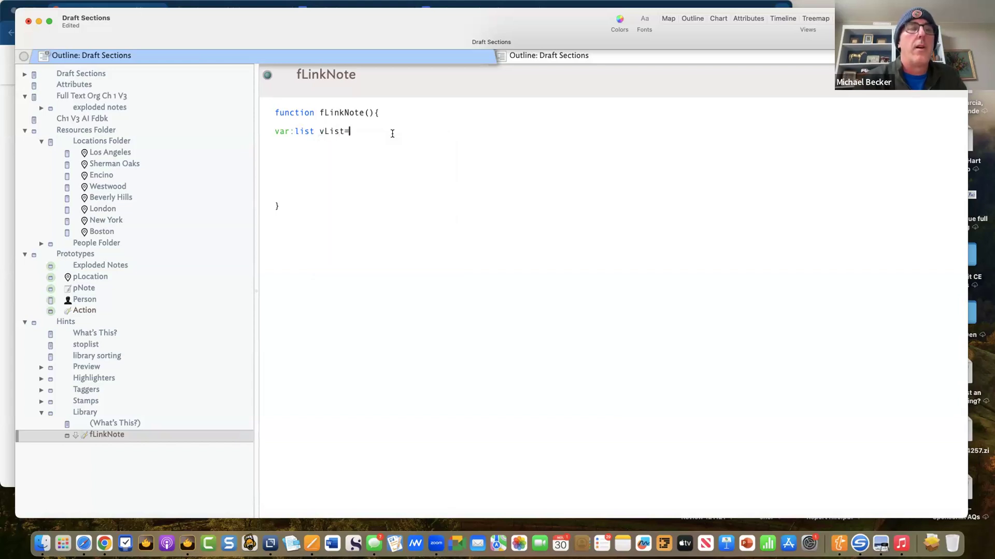
type("=$")
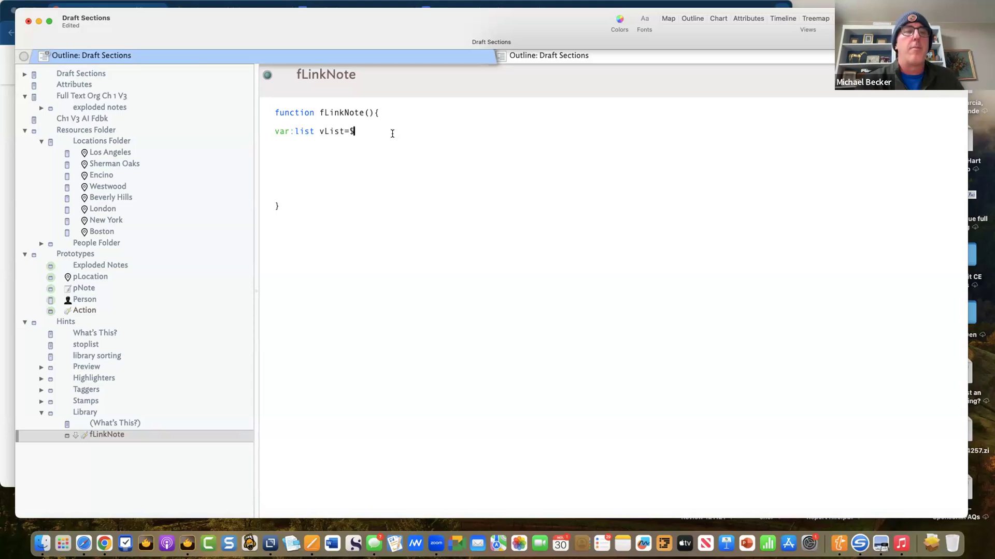
type("Location;")
key("Return")
key("Return")
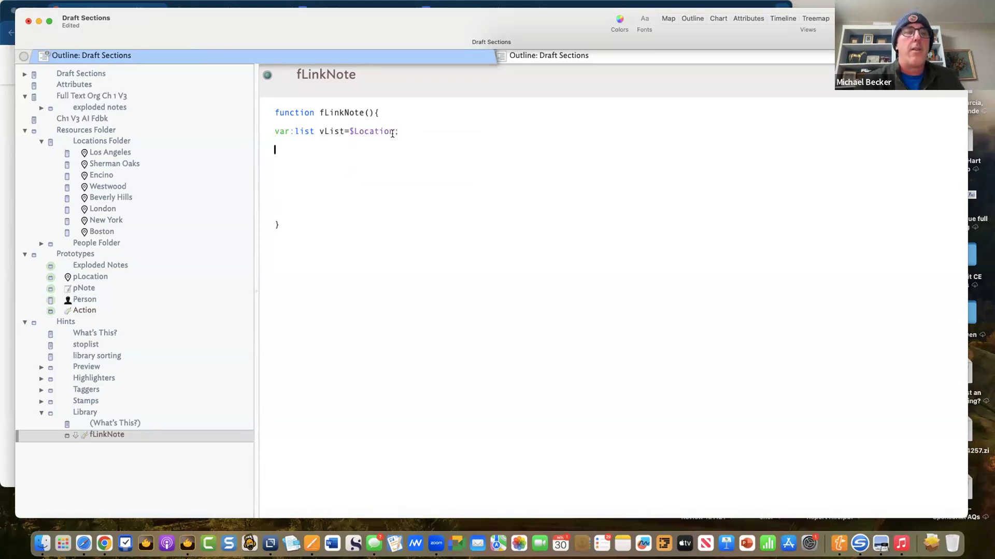
- Add a vList.each(x){ }; loop block below the declaration
type("vList")
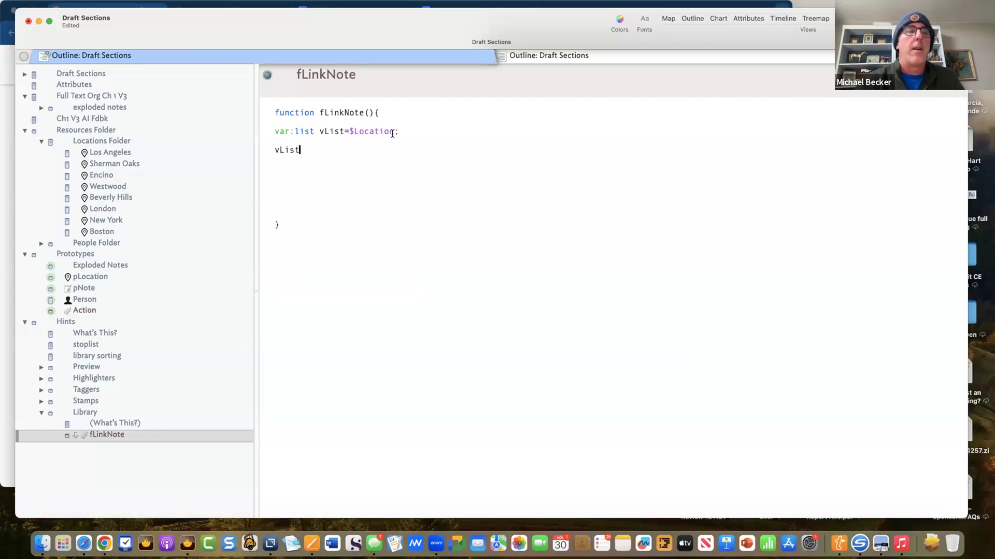
type(".each(")
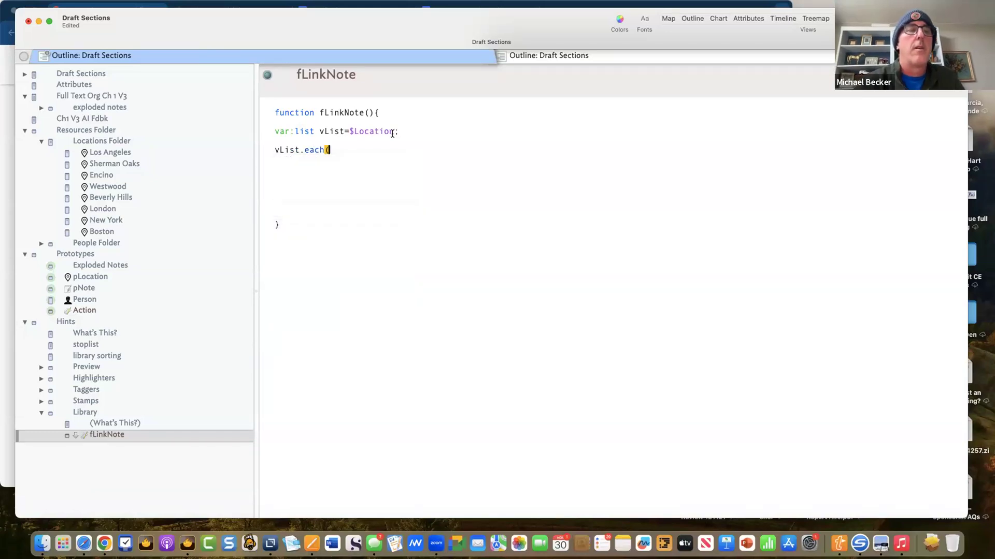
type("(")
key("BackSpace")
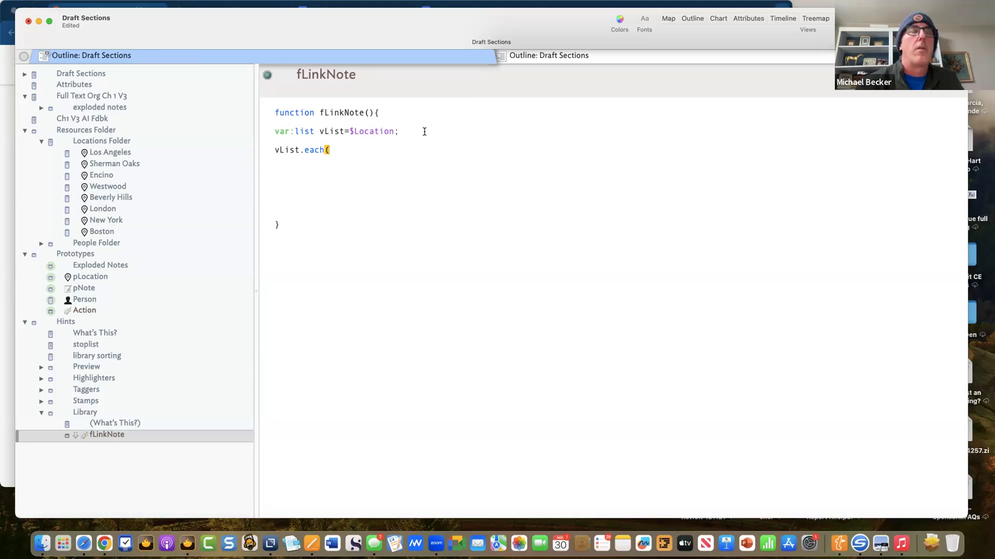
type("x){")
key("Return")
key("Return")
key("Return")
key("Return")
type("};")
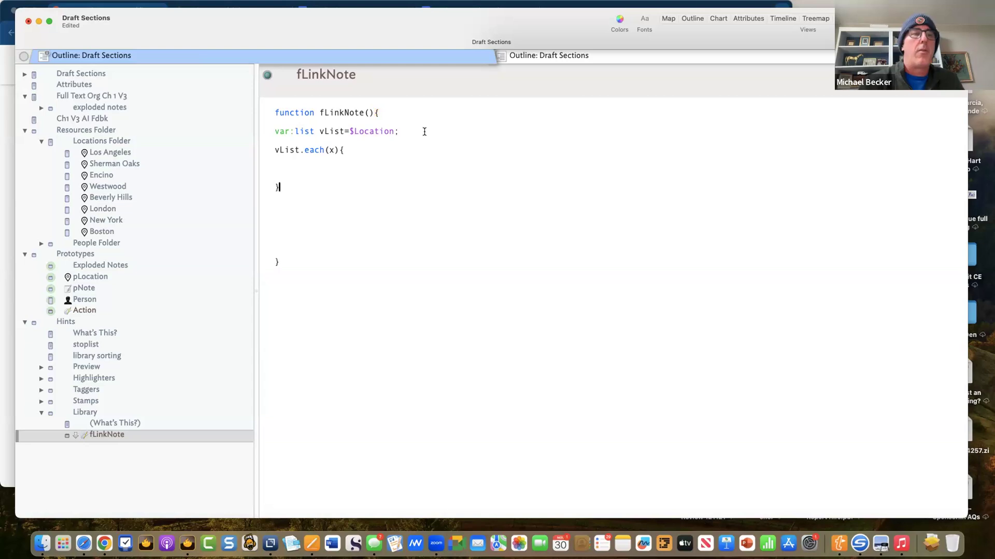
- Put a linkTo( , ); call inside the loop with an empty argument slot
left_click(355, 158)
key("Return")
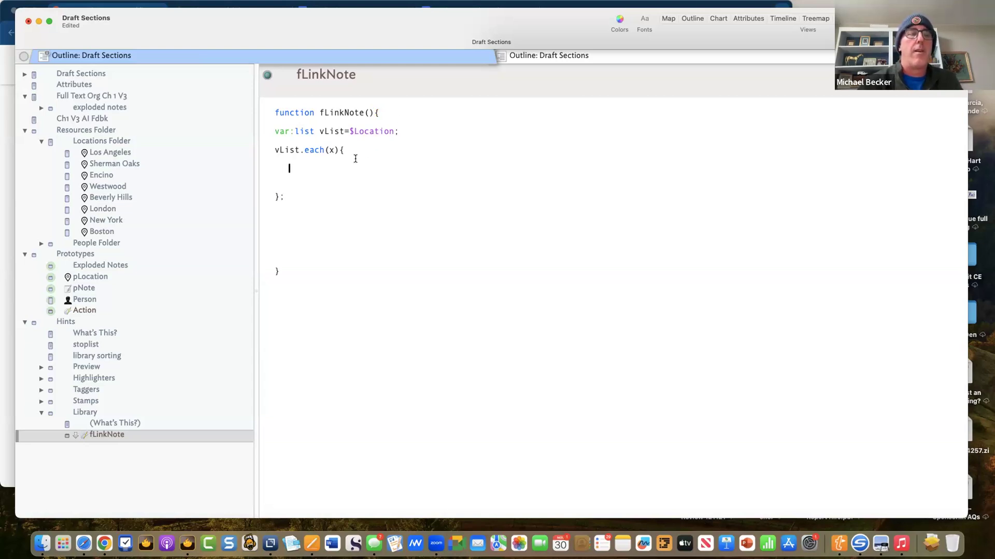
type("v")
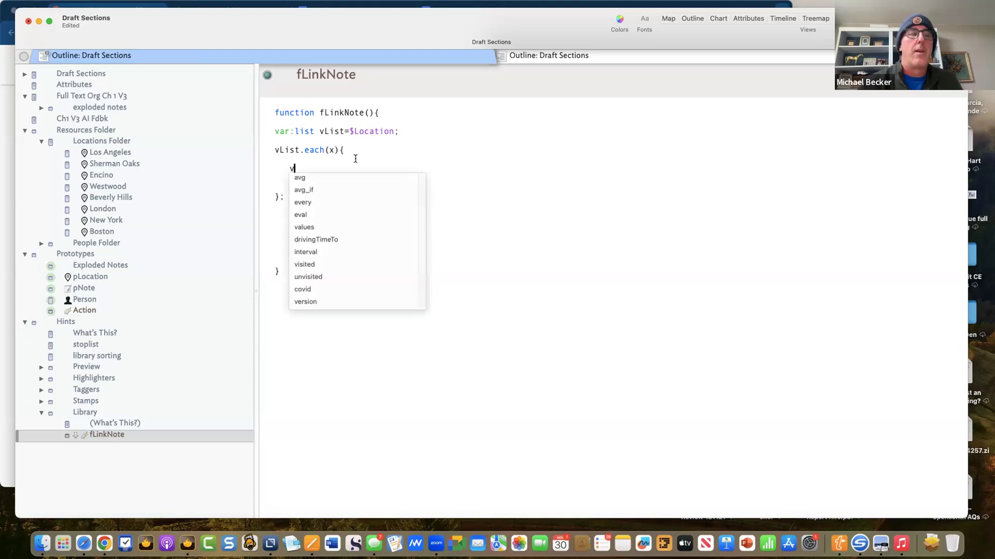
key("BackSpace")
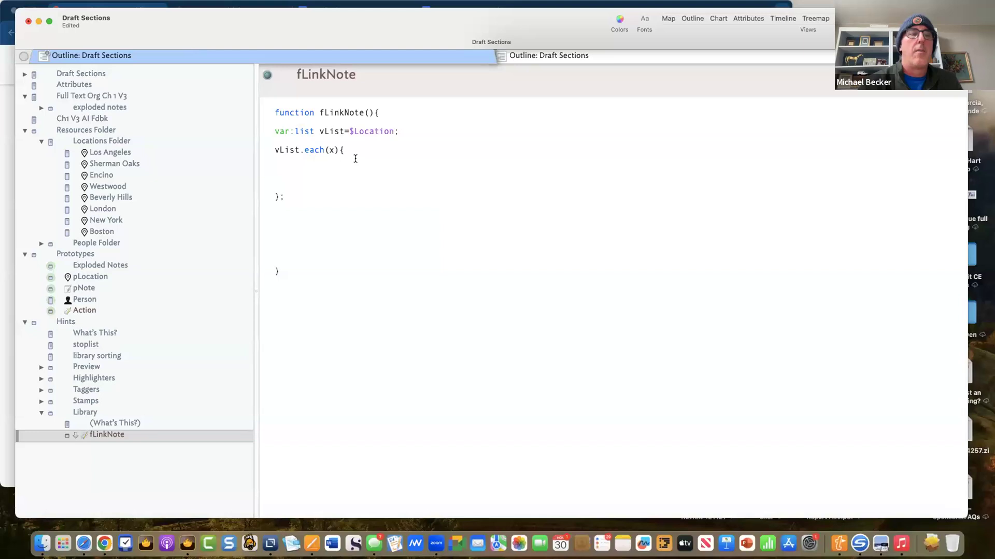
type("linkto(")
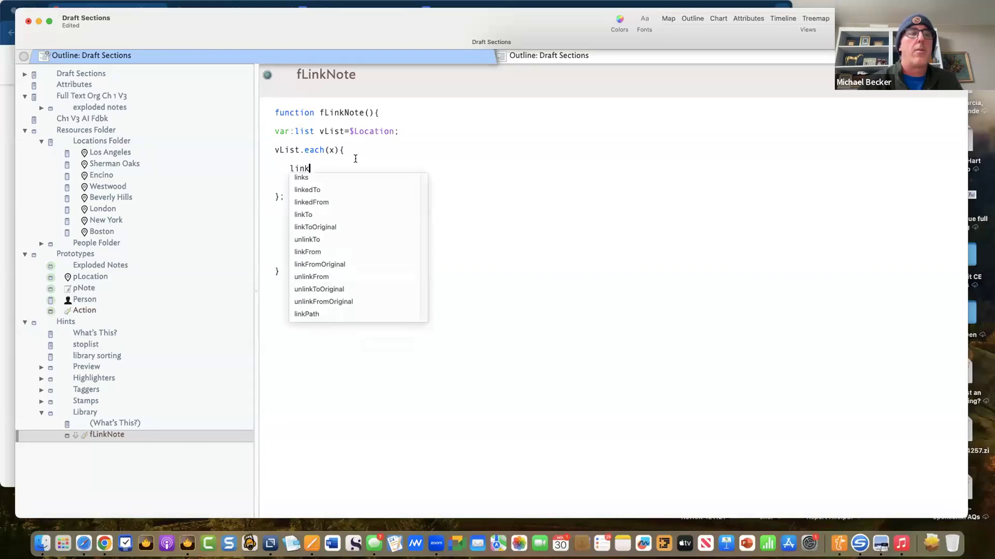
key("BackSpace")
key("BackSpace")
key("BackSpace")
key("BackSpace")
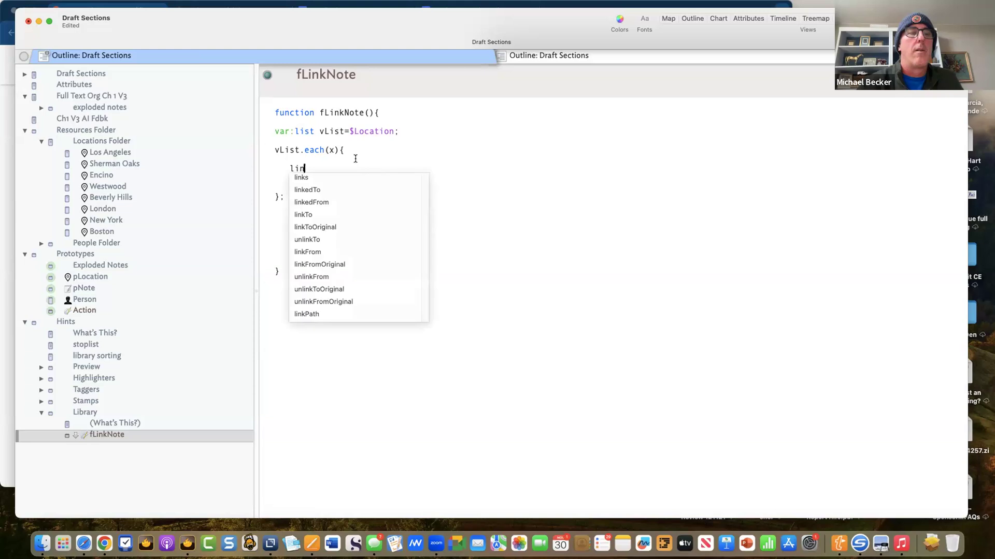
type("k")
key("BackSpace")
type("kt")
key("BackSpace")
key("BackSpace")
type("k")
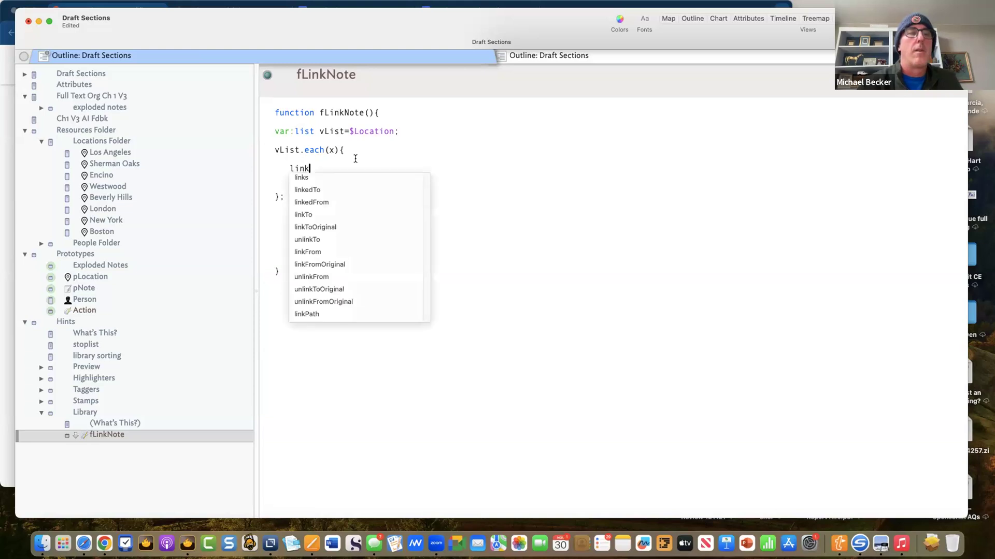
type("T")
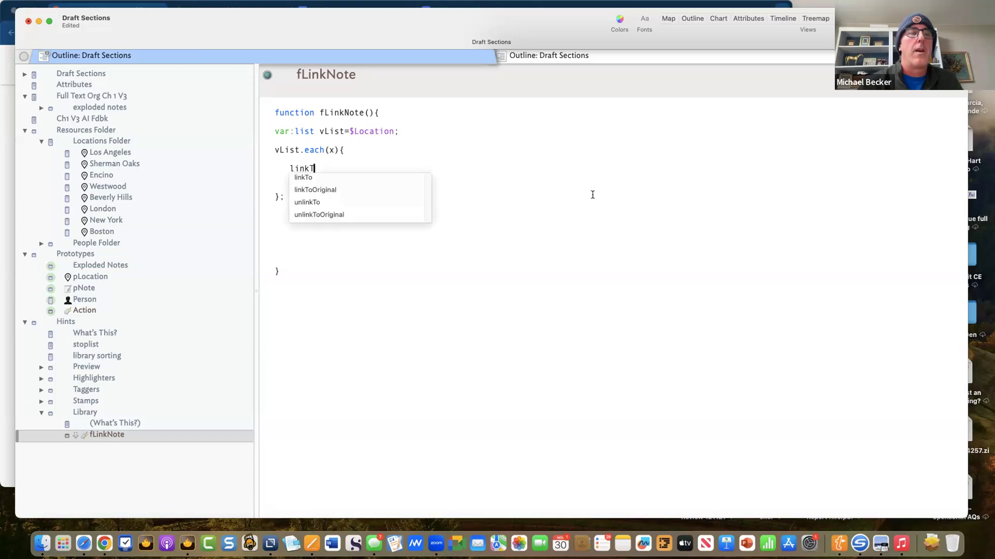
type("o(")
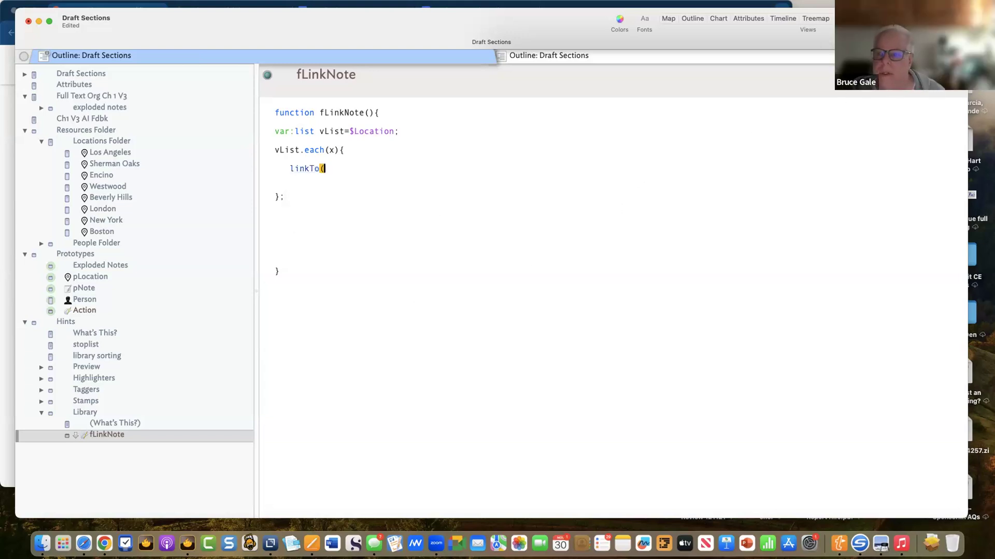
type(" );")
left_click(315, 183)
key("BackSpace")
key("Left")
key("Left")
key("Left")
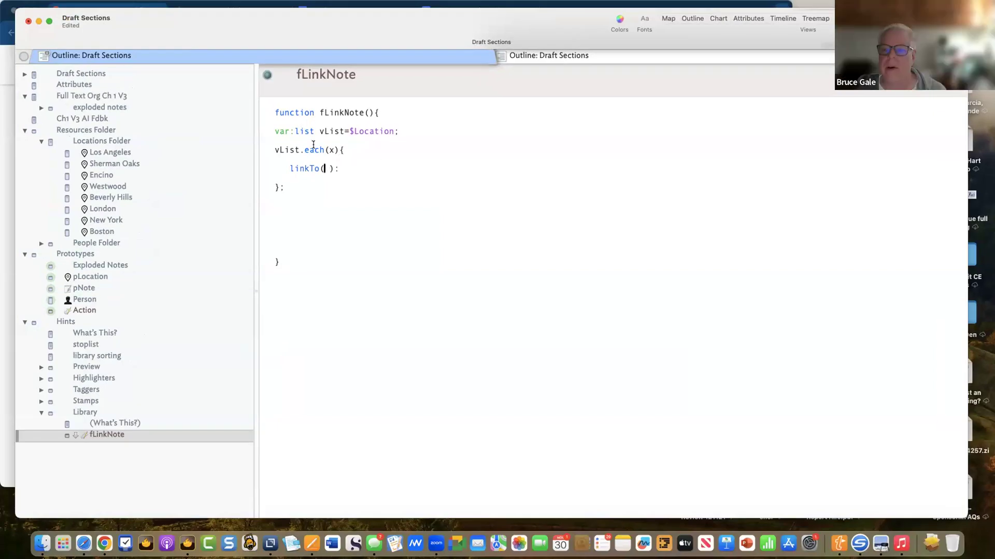
type(",")
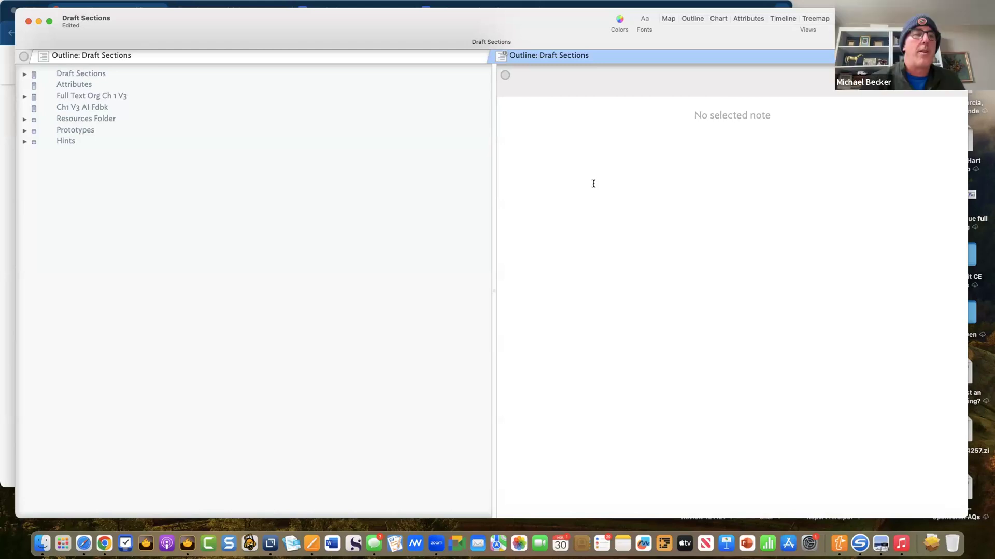
- Expand Hints > Library and select the fLinkNote note to show its draft function
left_click(23, 143)
left_click(22, 143)
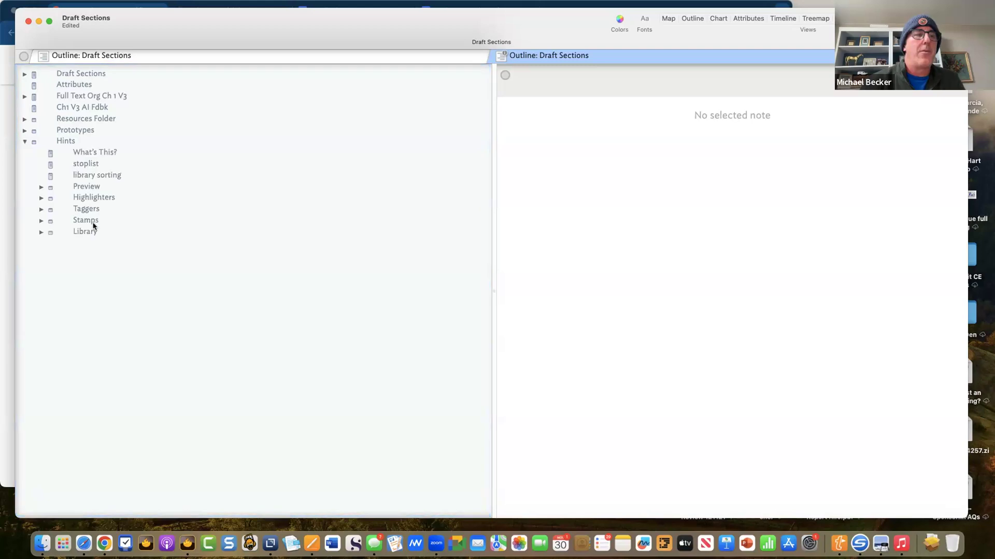
left_click(79, 232)
left_click(41, 232)
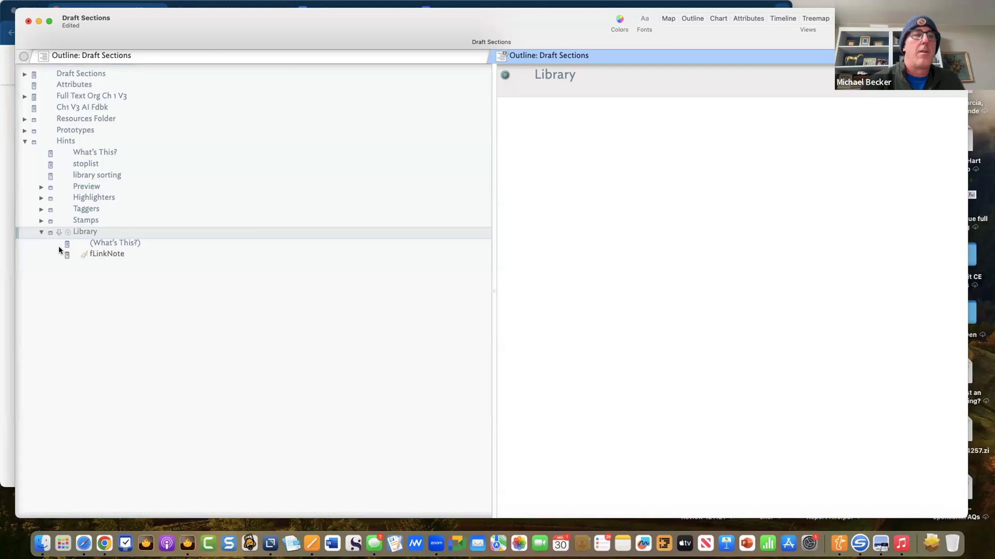
left_click(110, 258)
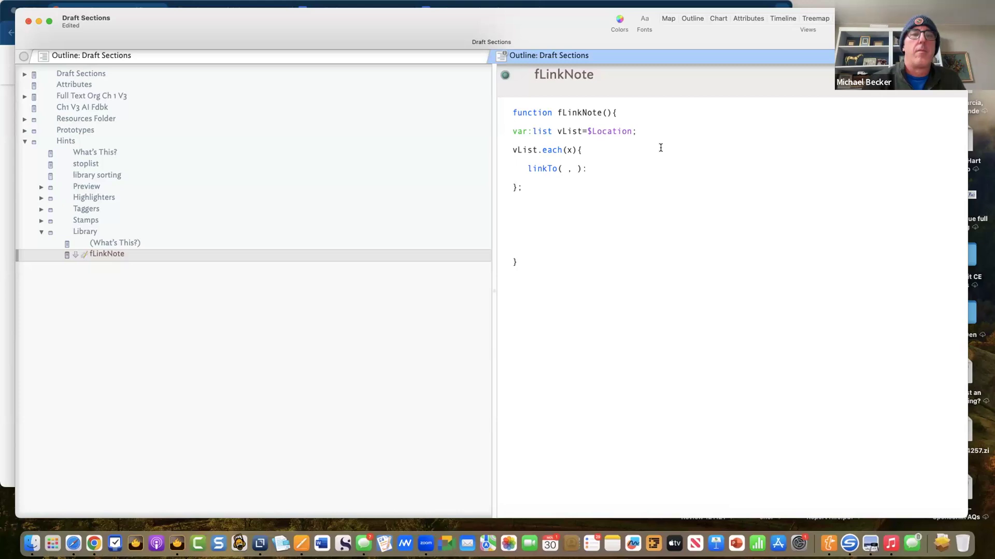
- Complete the loop's call as linkTo(x,"Location")
left_click(566, 169)
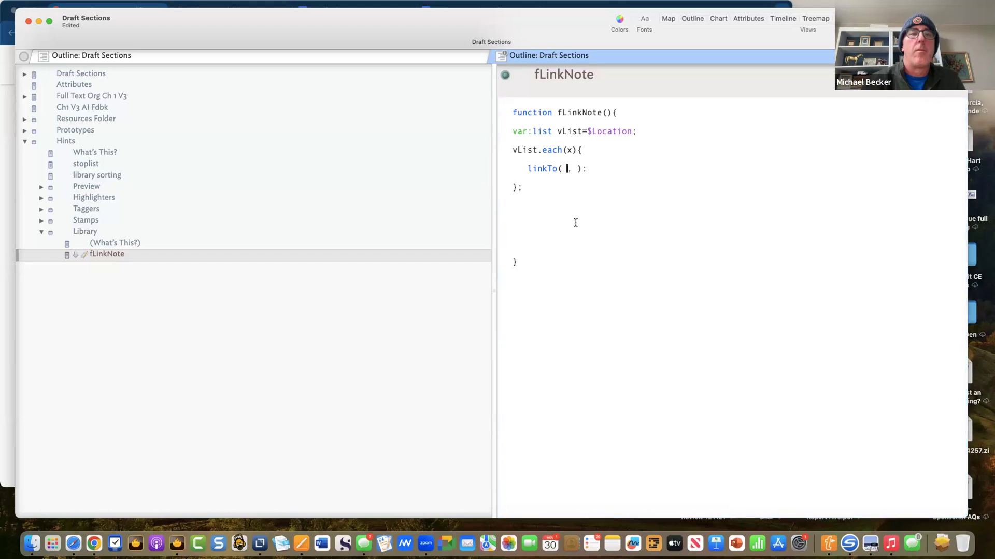
type("x")
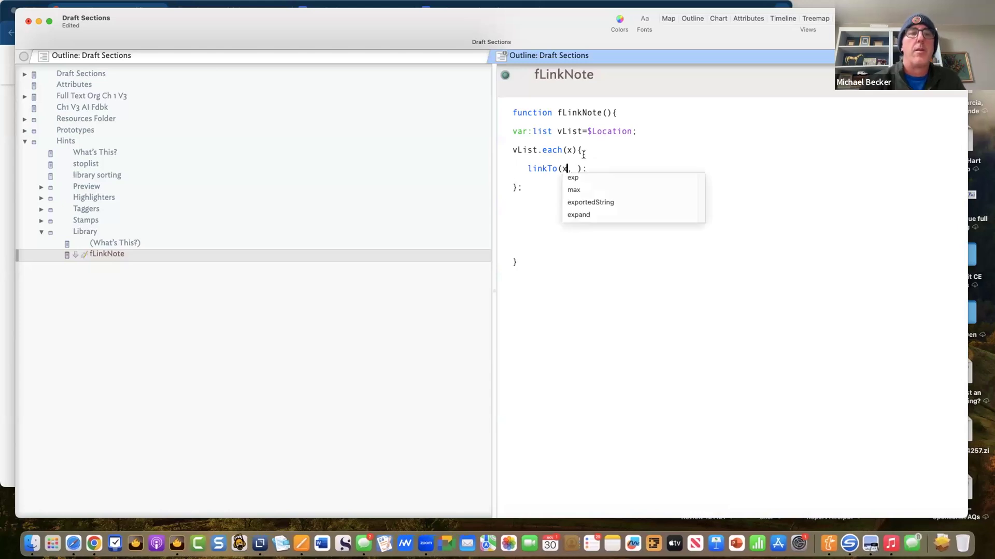
left_click(578, 169)
key("BackSpace")
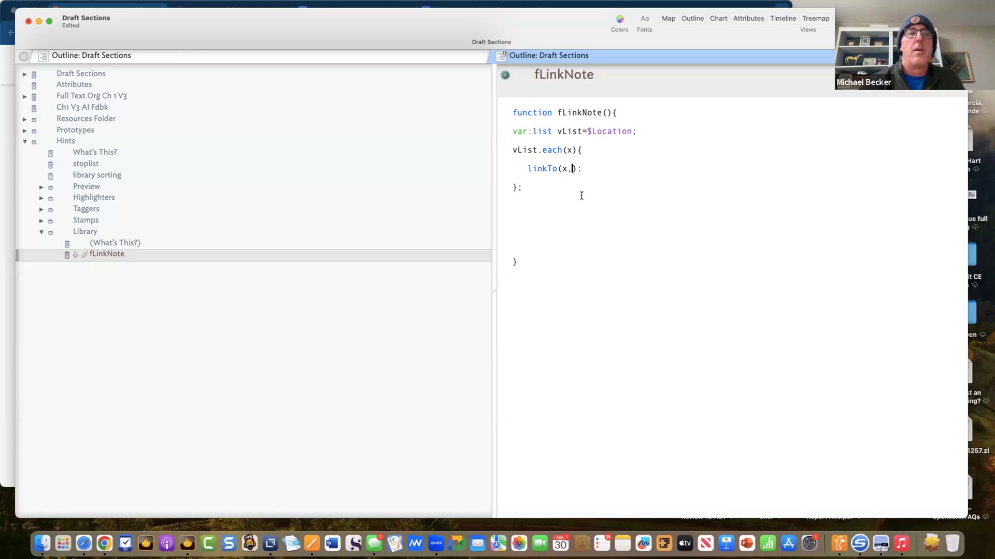
type("\"Loat")
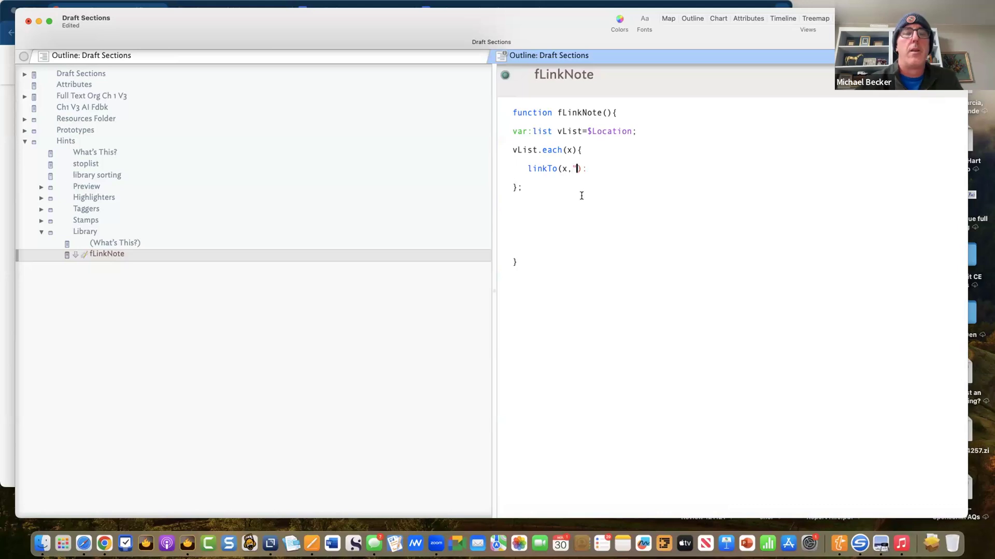
key("BackSpace")
key("BackSpace")
key("BackSpace")
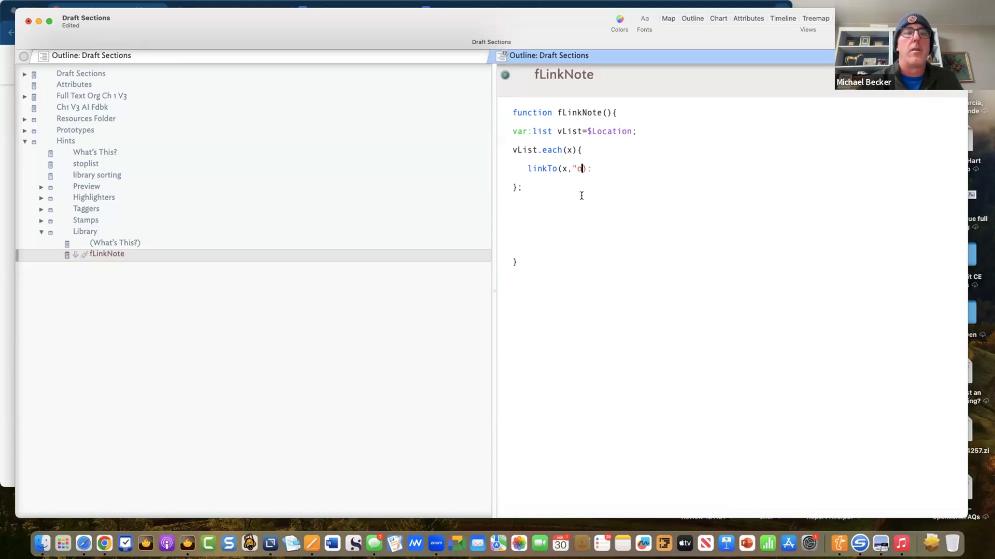
type("ocation\"")
- Rename the note title and the function header to fLinkLocation
left_click(613, 71)
type("L")
key("BackSpace")
key("BackSpace")
key("BackSpace")
key("BackSpace")
key("BackSpace")
type("Location")
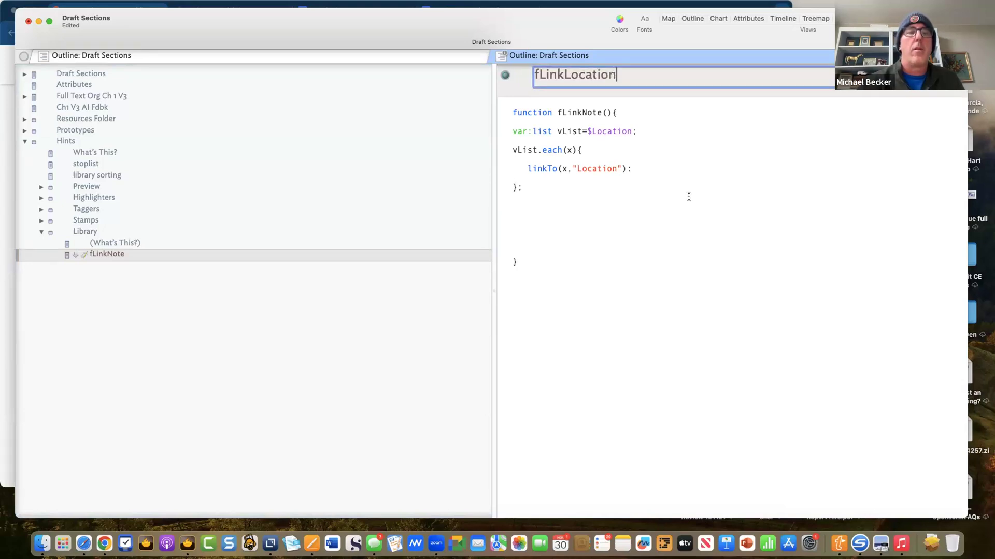
left_click(600, 113)
key("BackSpace")
key("BackSpace")
key("BackSpace")
key("BackSpace")
type("Location")
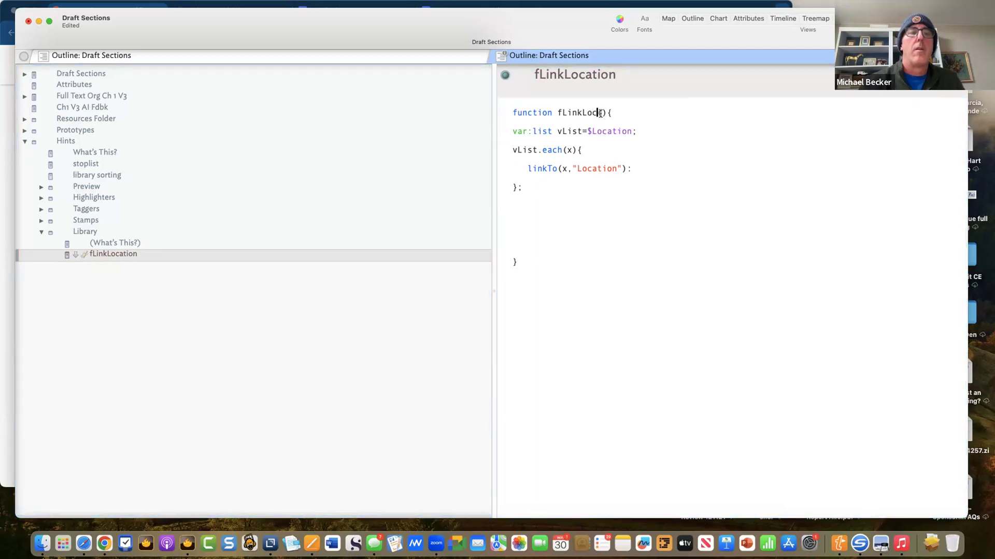
key("BackSpace")
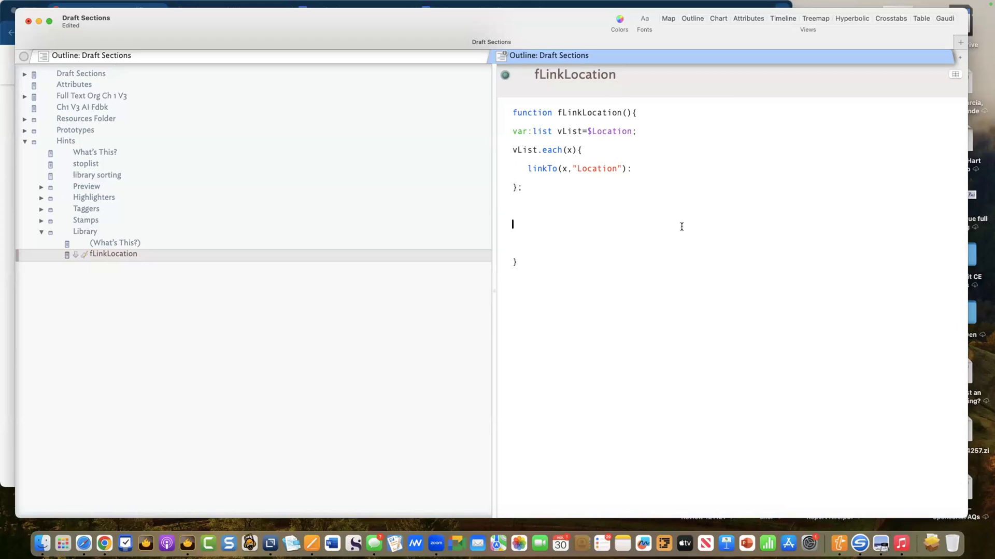
key("BackSpace")
key("BackSpace")
key("BackSpace")
- Delete the empty lines in the loop and join the brace onto the each() line
key("BackSpace")
left_click(533, 180)
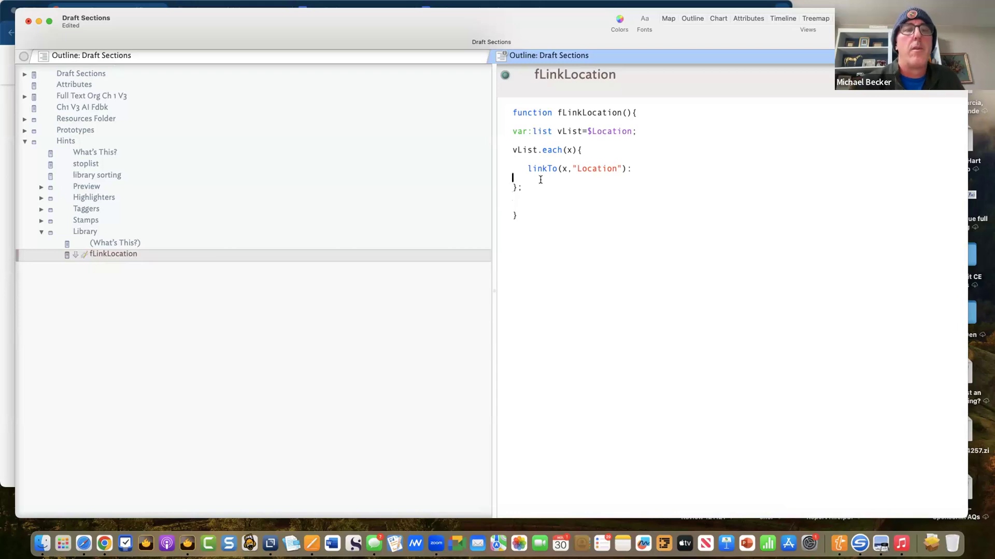
key("BackSpace")
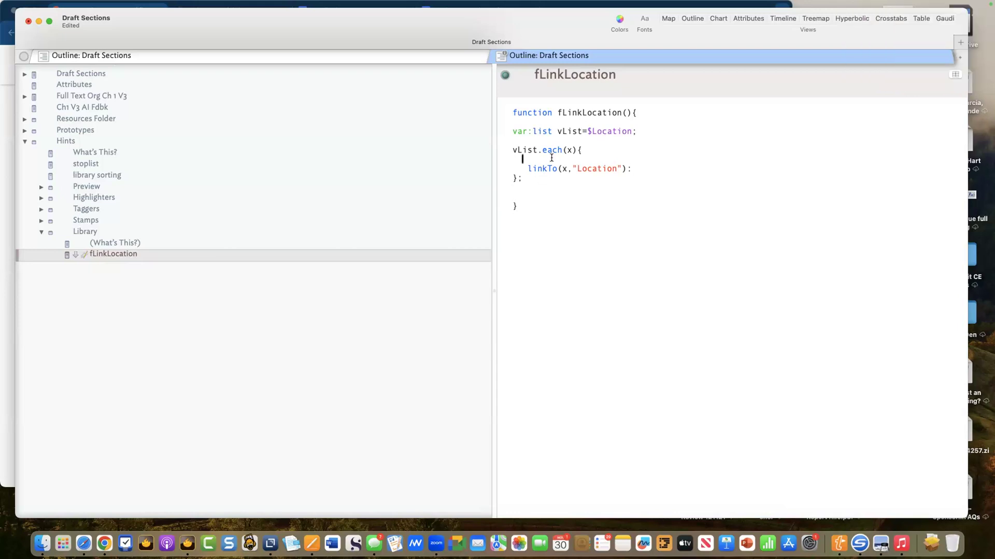
key("BackSpace")
key("BackSpace")
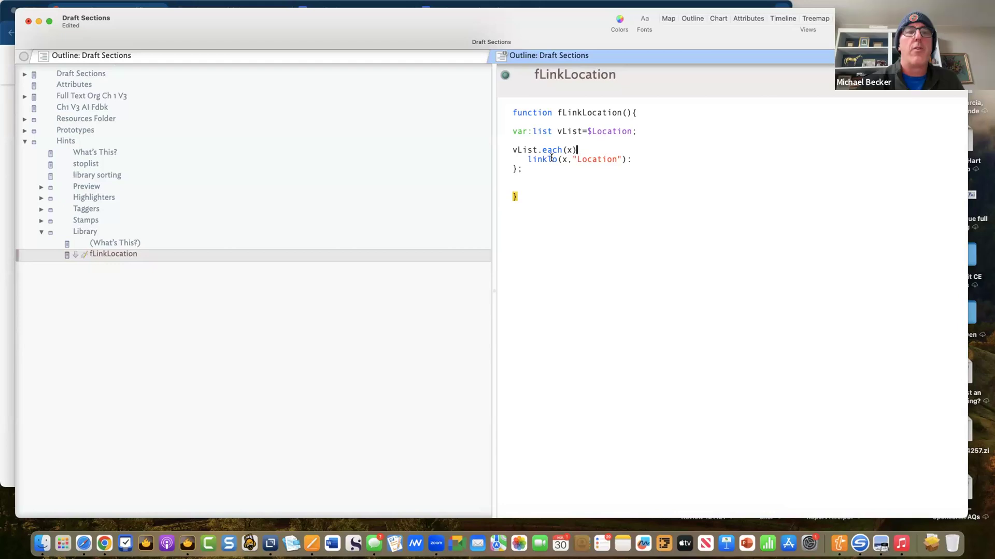
type("{")
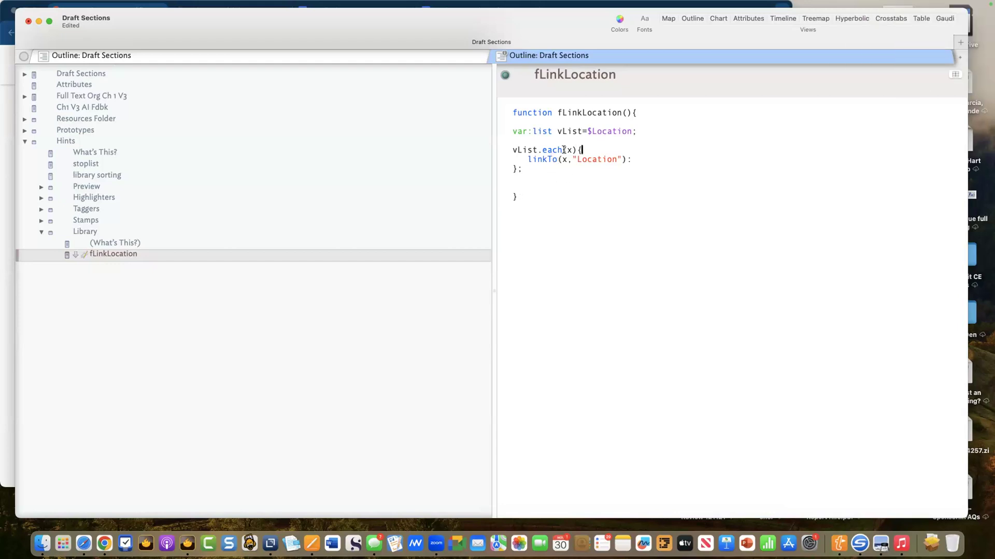
- Select the loop code from var:list to the end, then expand Hints > Stamps
mouse_move(626, 111)
left_mouse_down()
mouse_move(573, 110)
mouse_move(630, 112)
left_mouse_up()
left_click(560, 110)
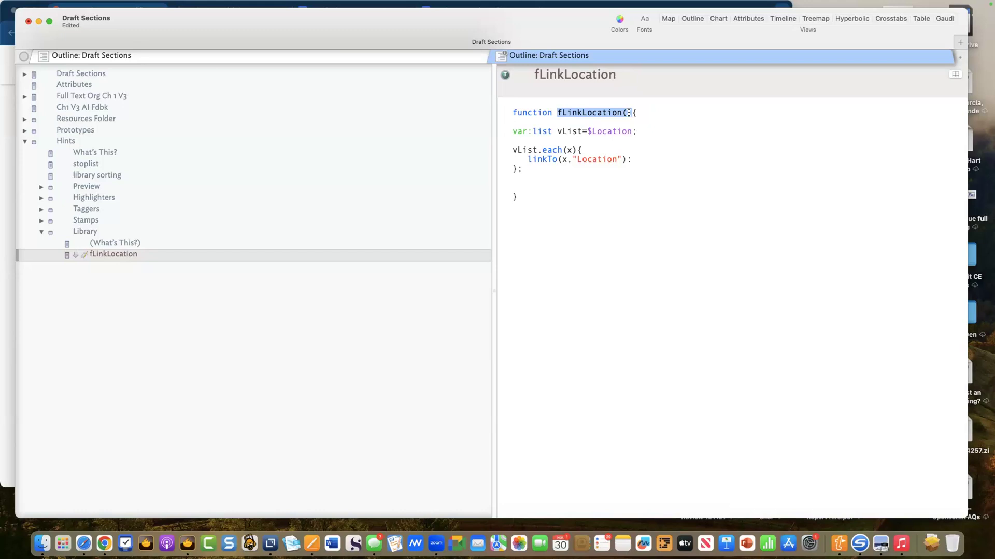
left_click(617, 145)
left_click_drag(528, 167, 504, 130)
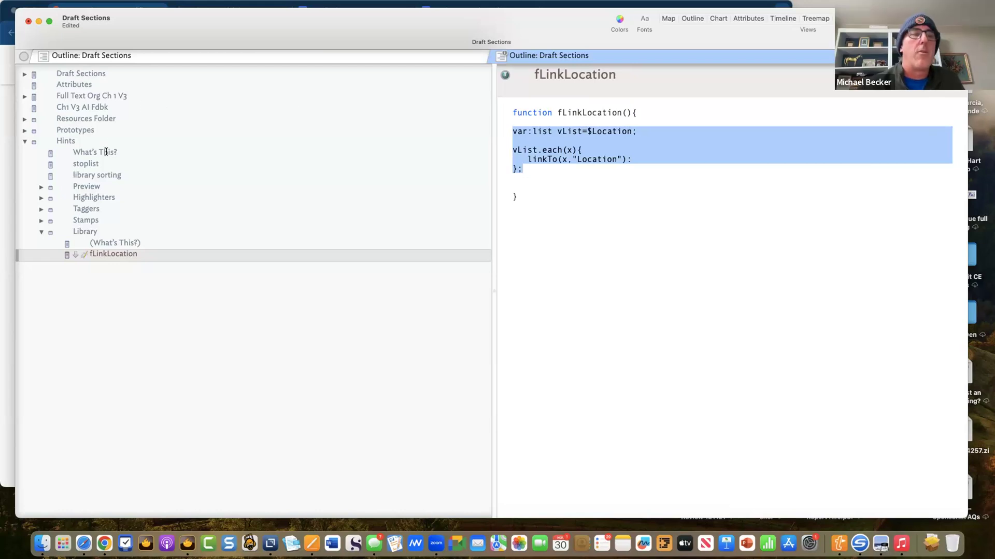
left_click(42, 220)
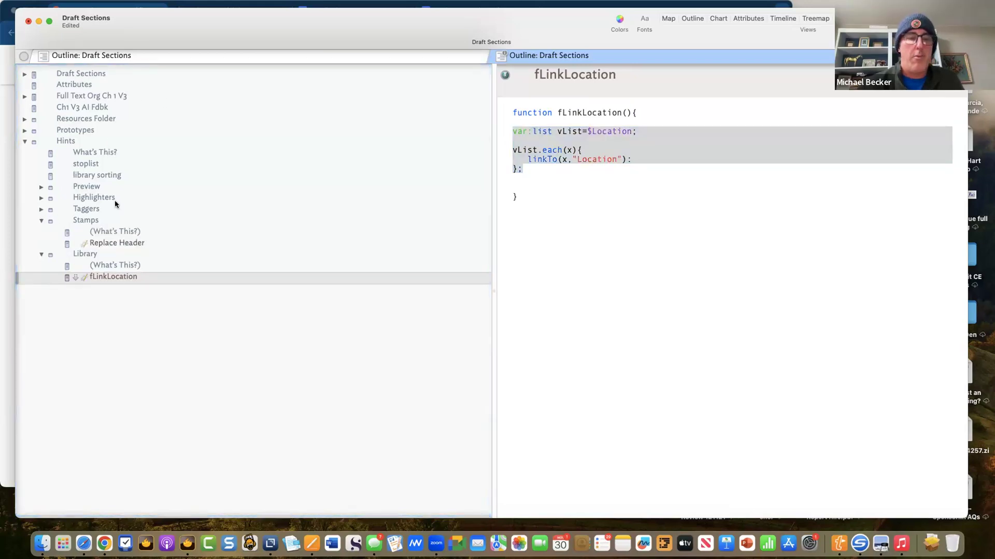
- In the Document Inspector's Stamps, add a LinkLocation stamp with the pasted loop as its action
key("super+2")
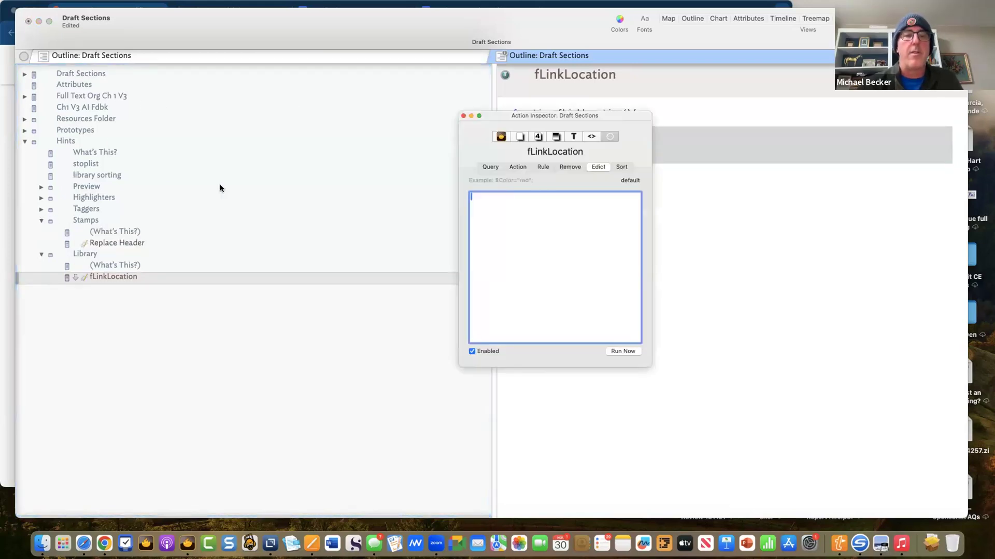
left_click(519, 138)
left_click(608, 167)
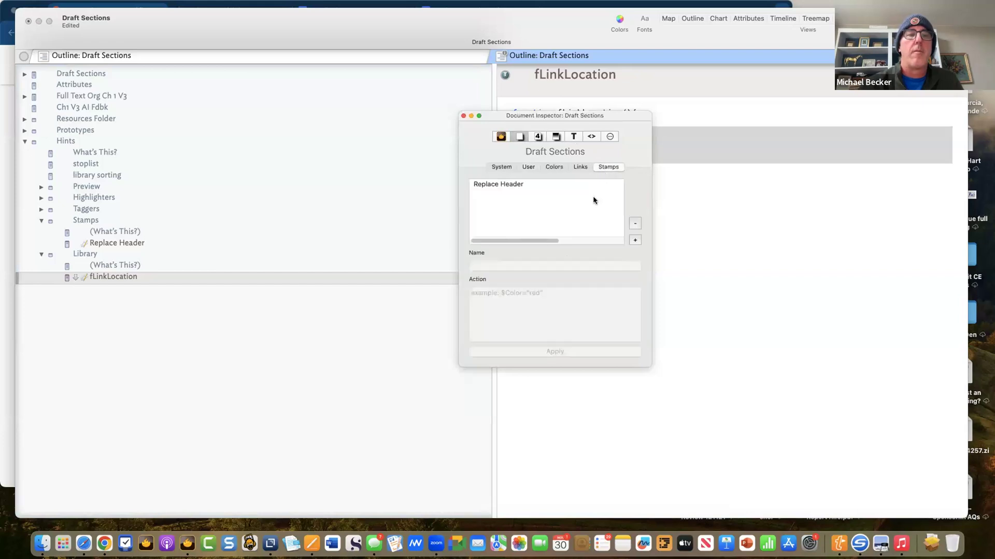
left_click(634, 241)
type("L")
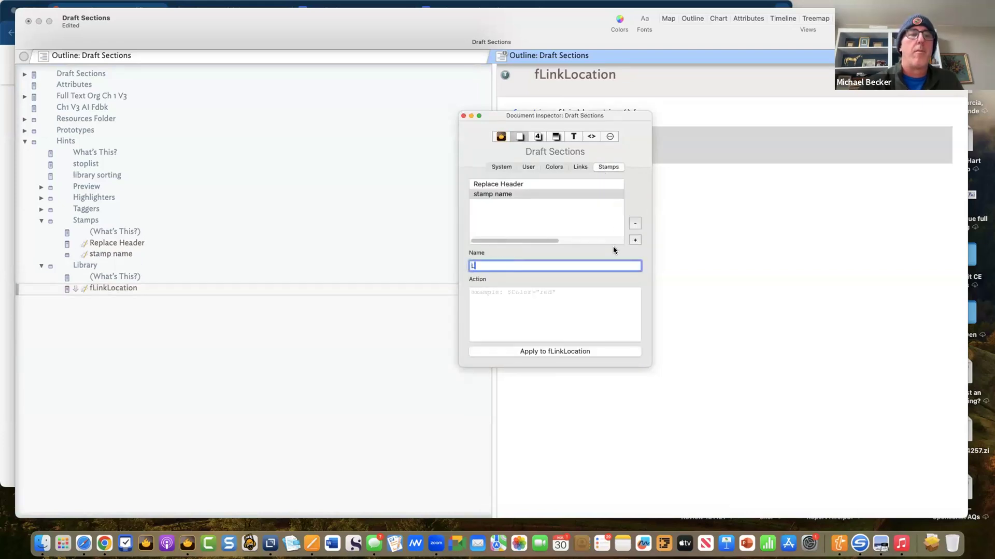
type("inkLocation")
left_click(577, 312)
type("var:list vList=$Location;  vList.each(x){    linkTo(x,\"Location\"); };")
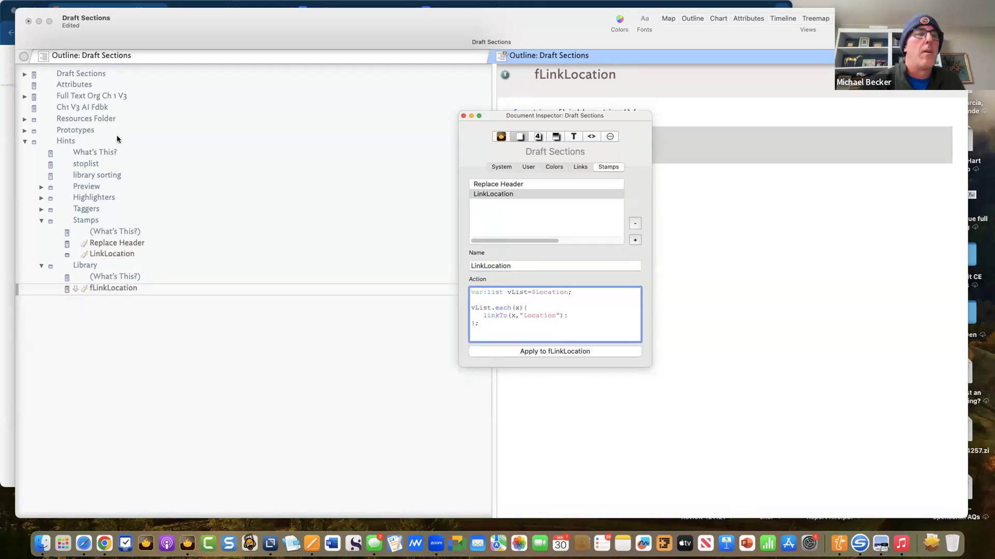
- Expand Full Text Org Ch 1 V3 > exploded notes and select the first childhood-memory note
left_click(24, 96)
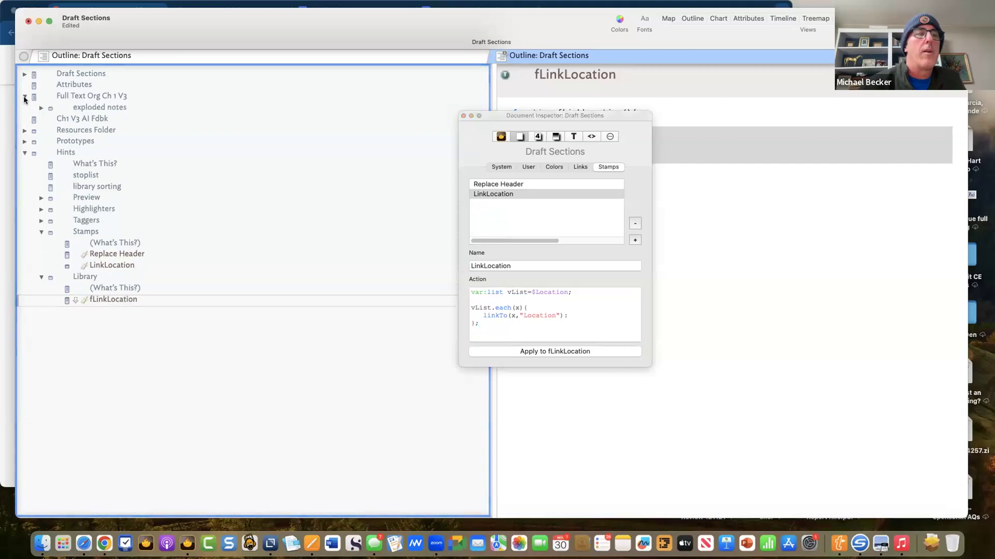
left_click(94, 108)
left_click(41, 108)
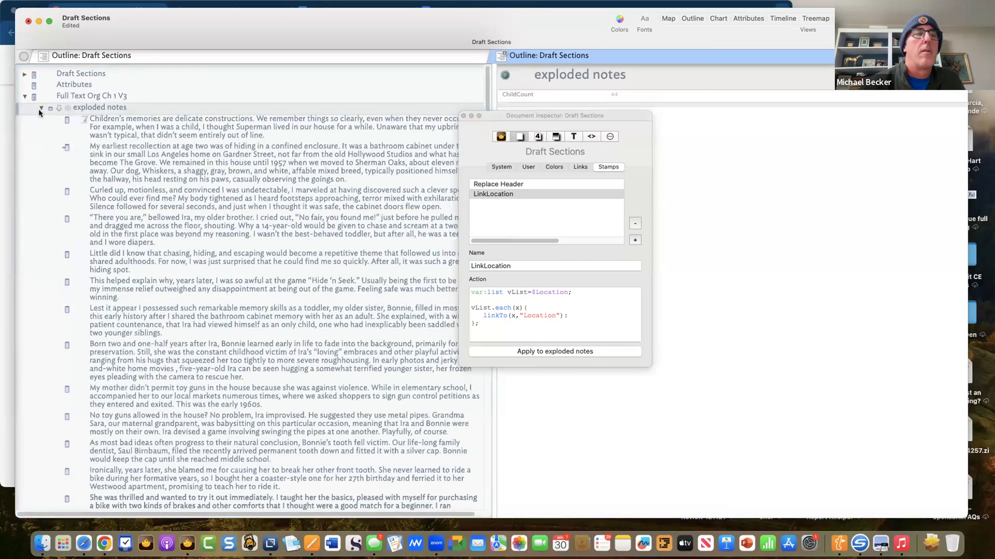
left_click(117, 129)
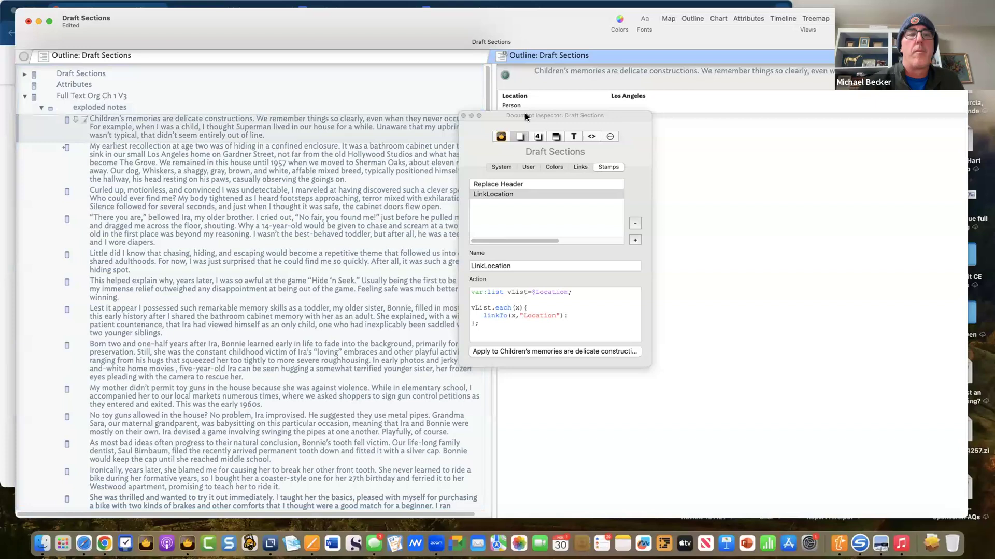
- Reposition the inspector panel and return to the Draft Sections window
left_click_drag(523, 114, 549, 119)
left_click_drag(616, 120, 735, 166)
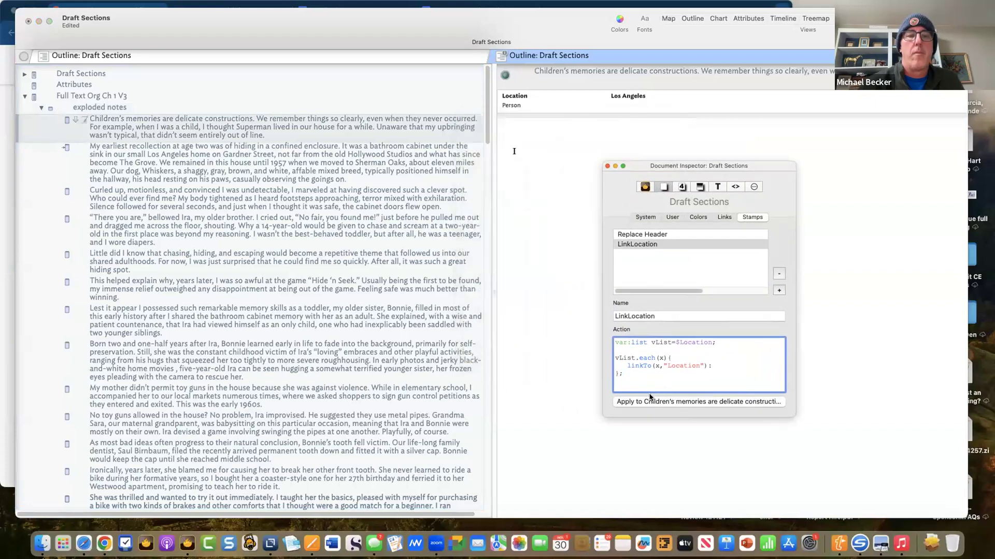
left_click(651, 402)
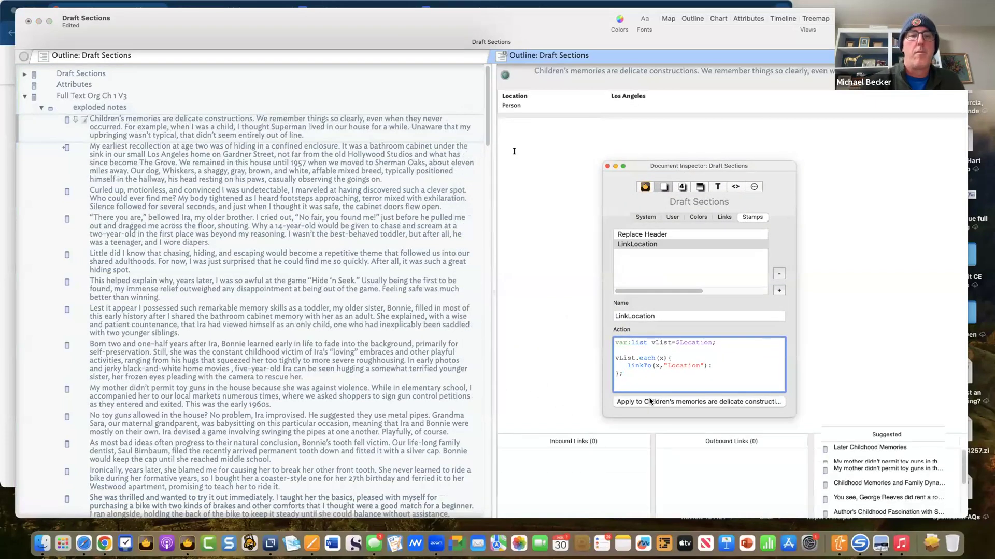
left_click_drag(682, 166, 801, 125)
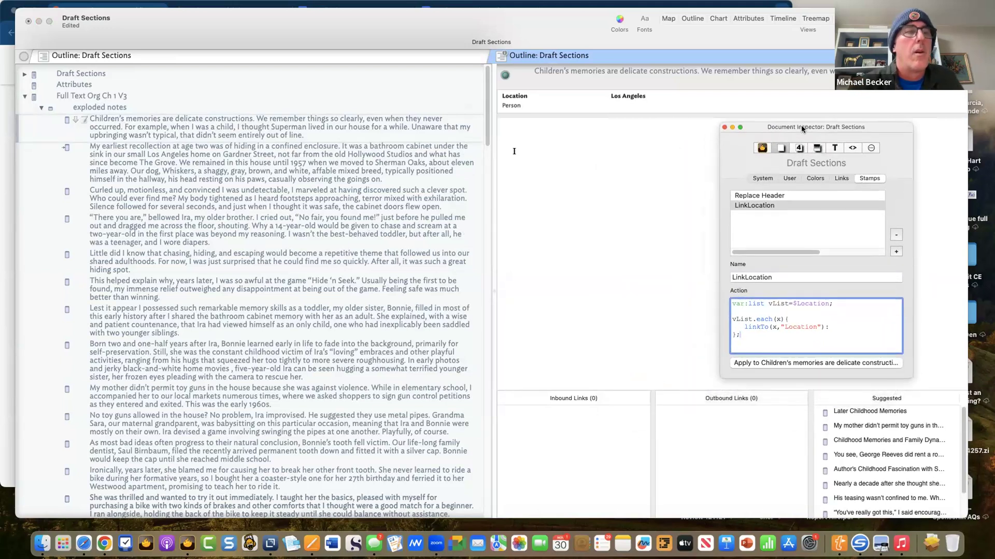
left_click(388, 136)
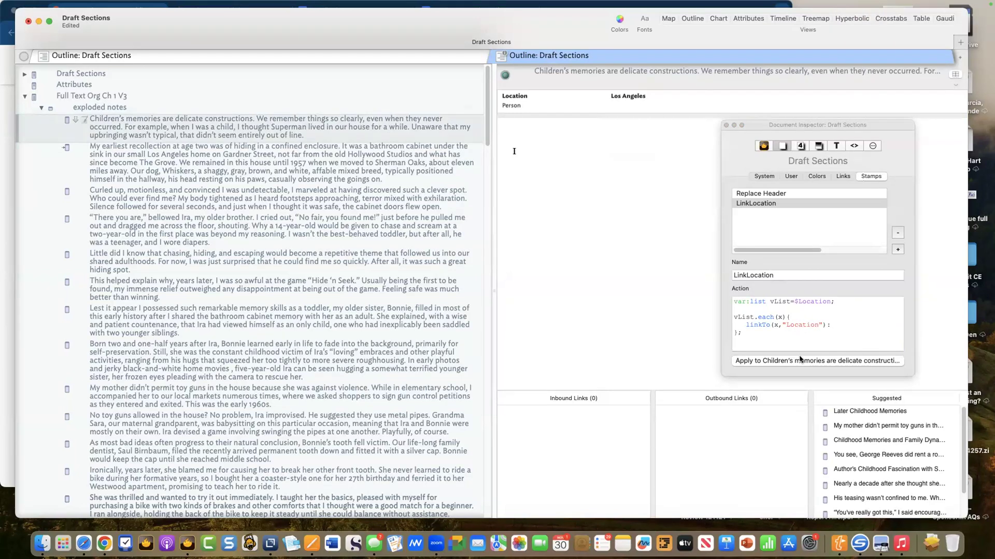
key("ctrl+Down")
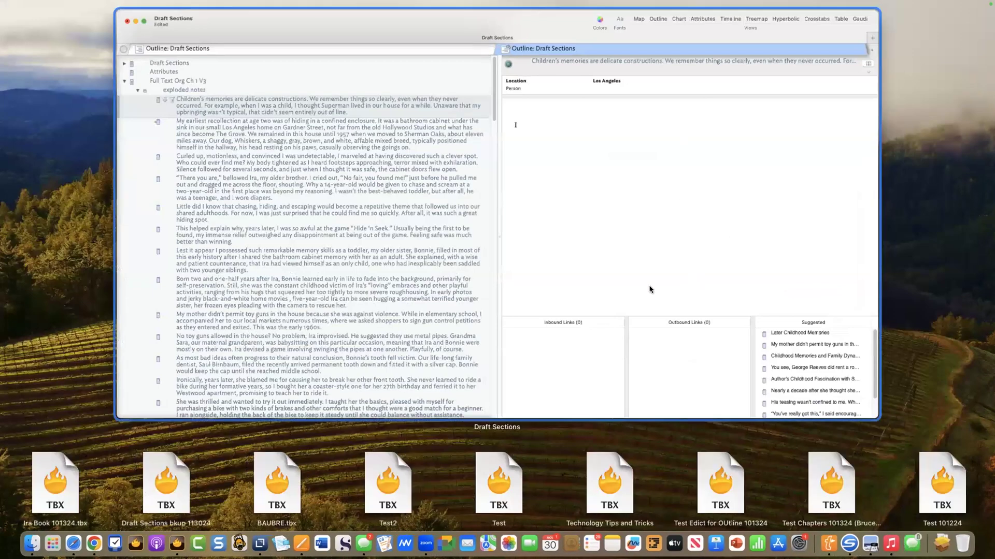
left_click(719, 270)
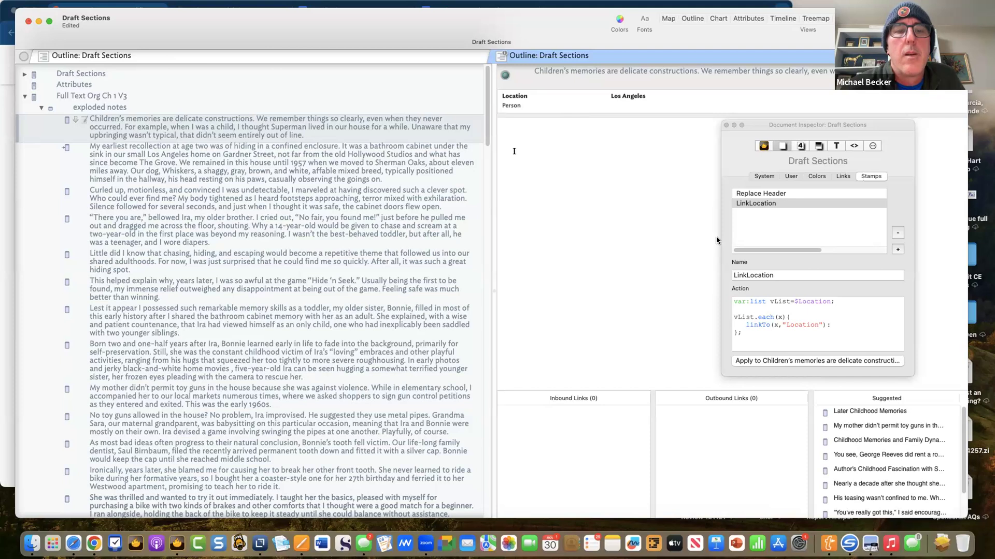
left_click_drag(802, 125, 582, 108)
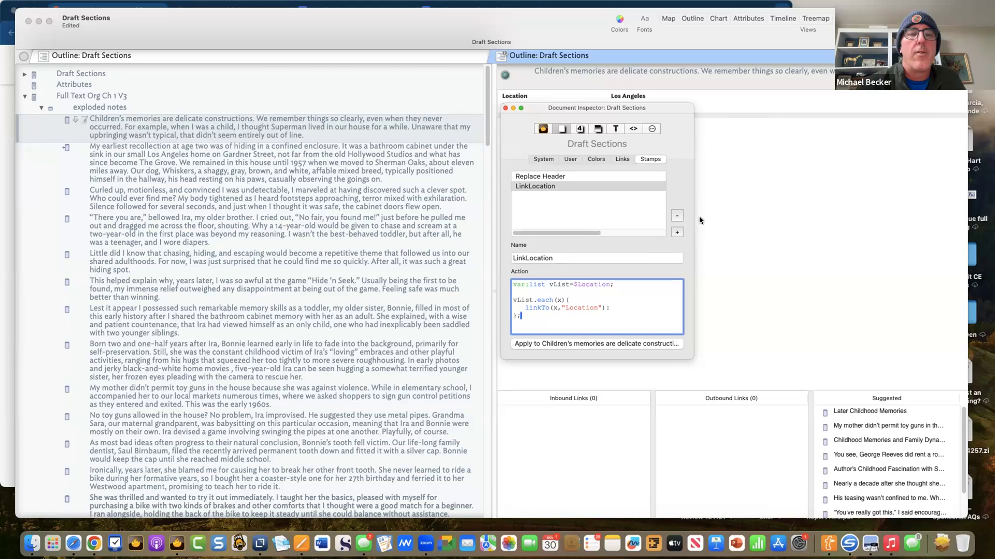
- Add a LinkLocation 1 stamp whose action links the note to Los Angeles as a Location link
left_click(676, 231)
left_click(602, 280)
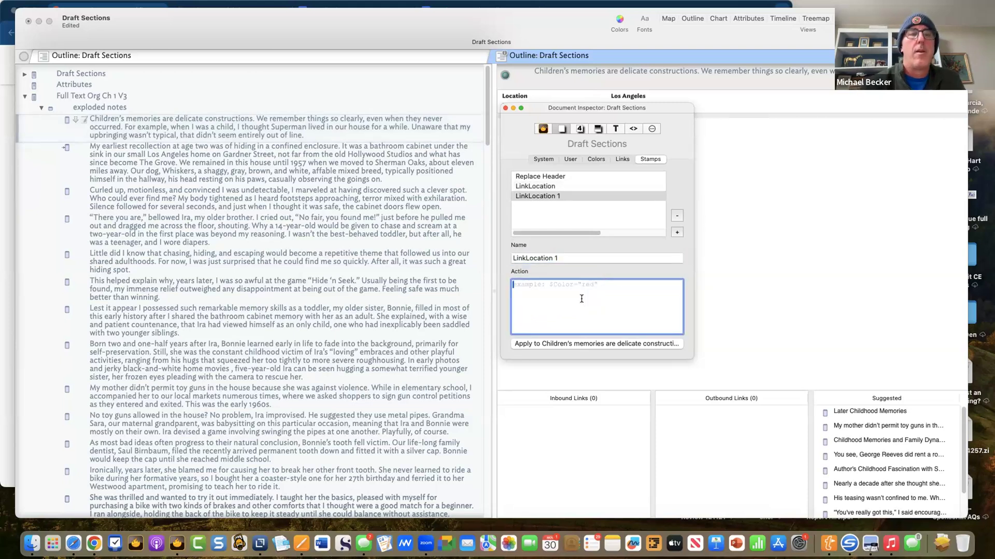
type("d")
key("BackSpace")
type("linkto")
key("BackSpace")
key("BackSpace")
type("TO")
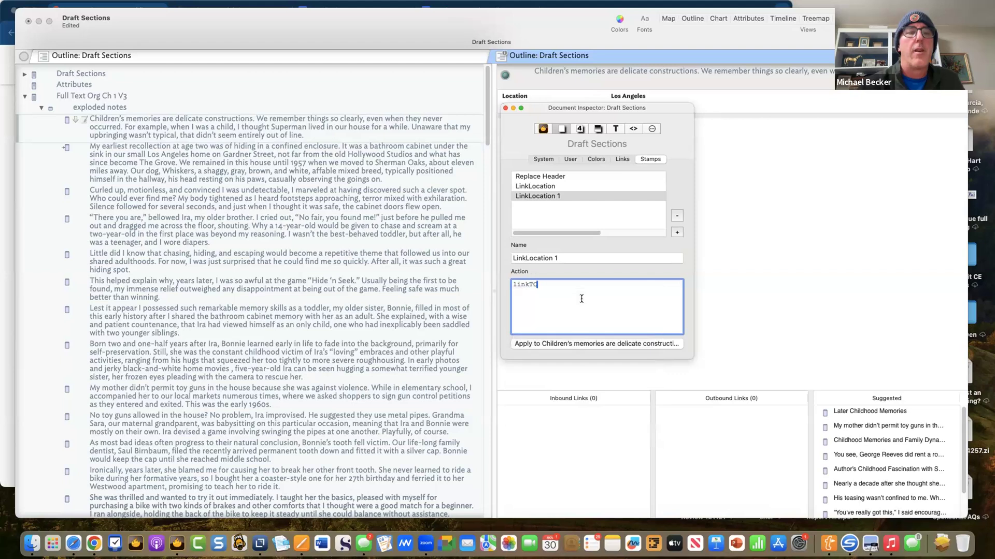
key("BackSpace")
key("BackSpace")
type("o")
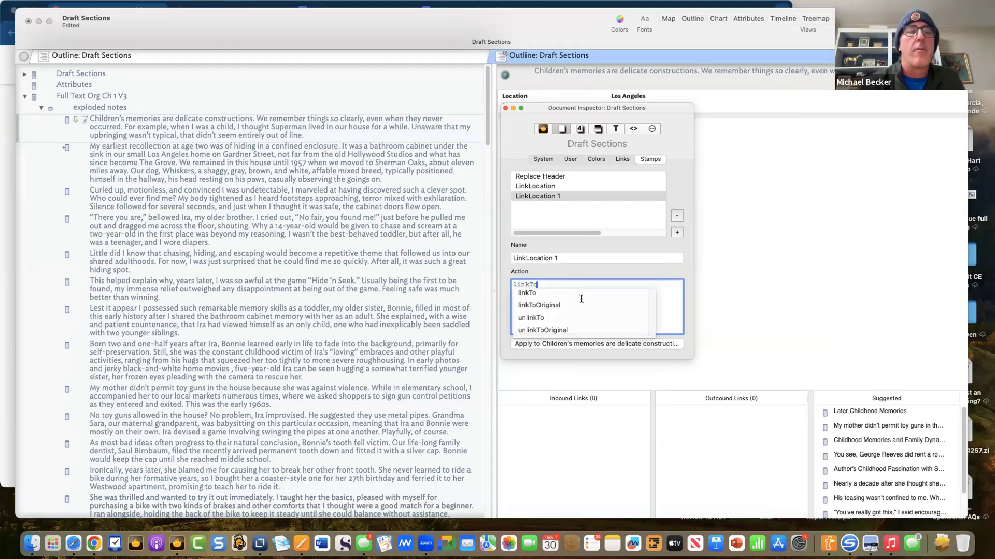
type("(")
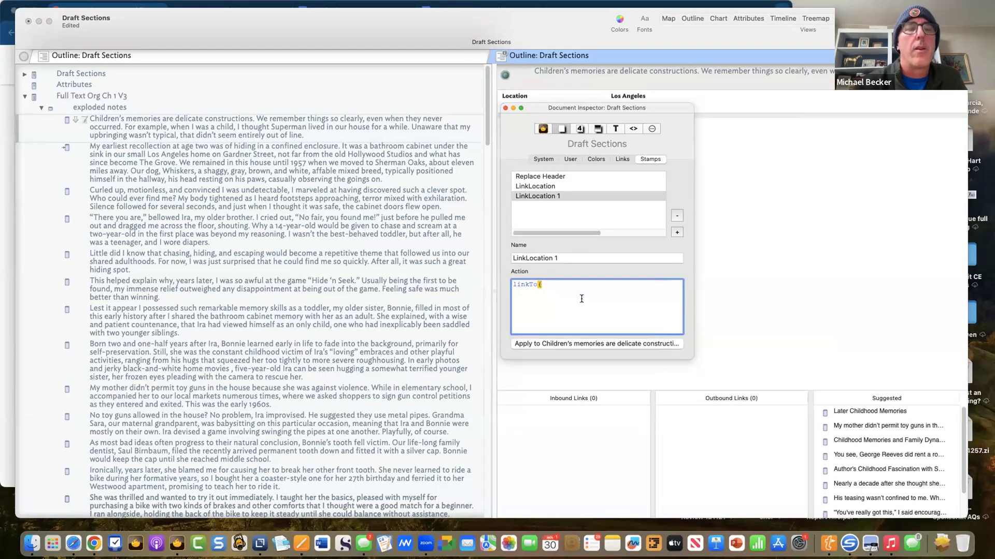
type("\"Ios An")
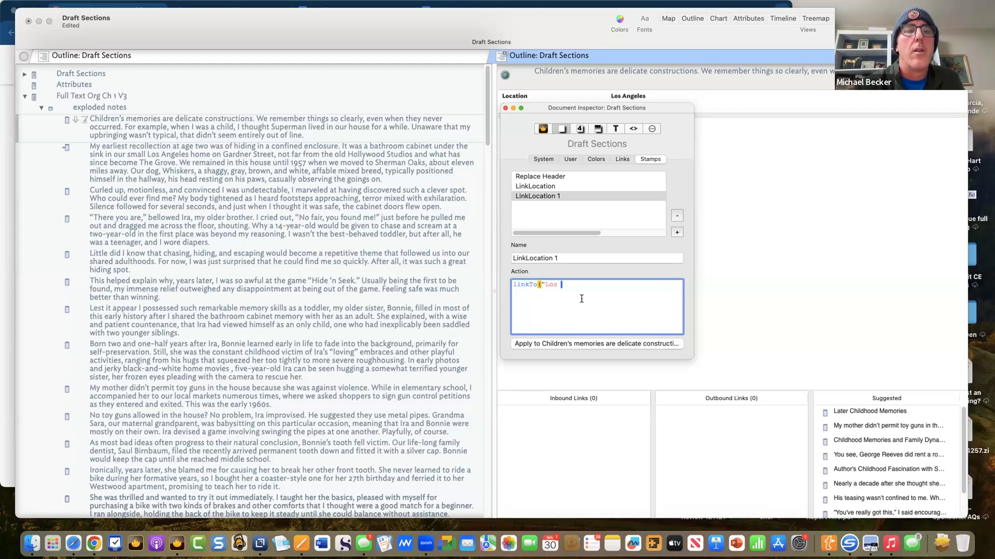
type("gelese\",")
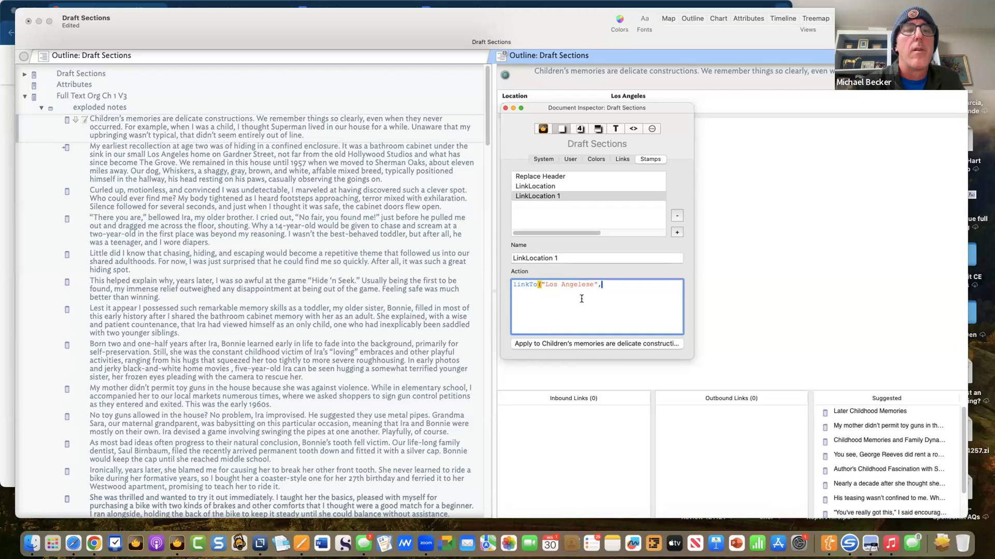
type("\"Location\");")
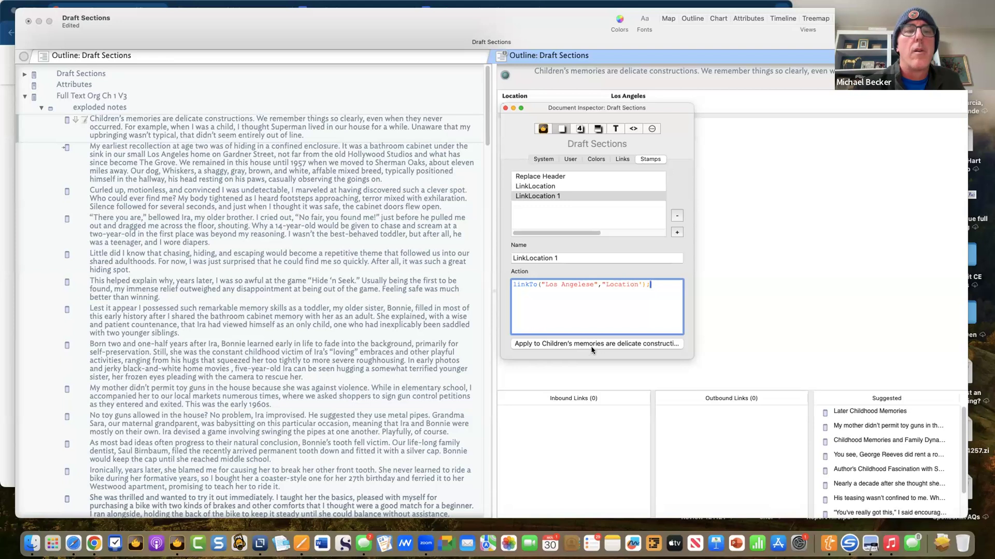
- Correct the spelling to 'Los Angeles', apply LinkLocation 1 to the story note, and preview the link
double_click(578, 282)
type("Ange")
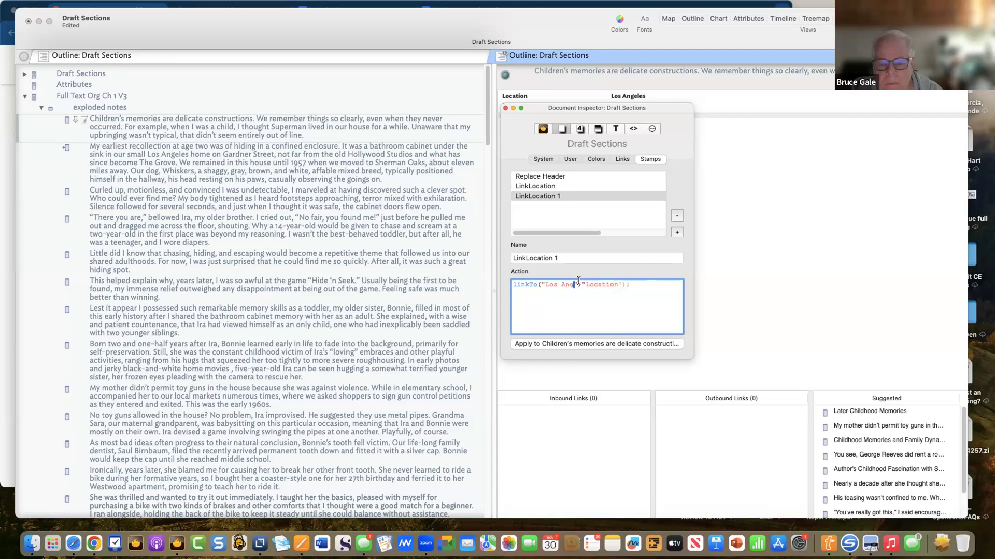
type("les")
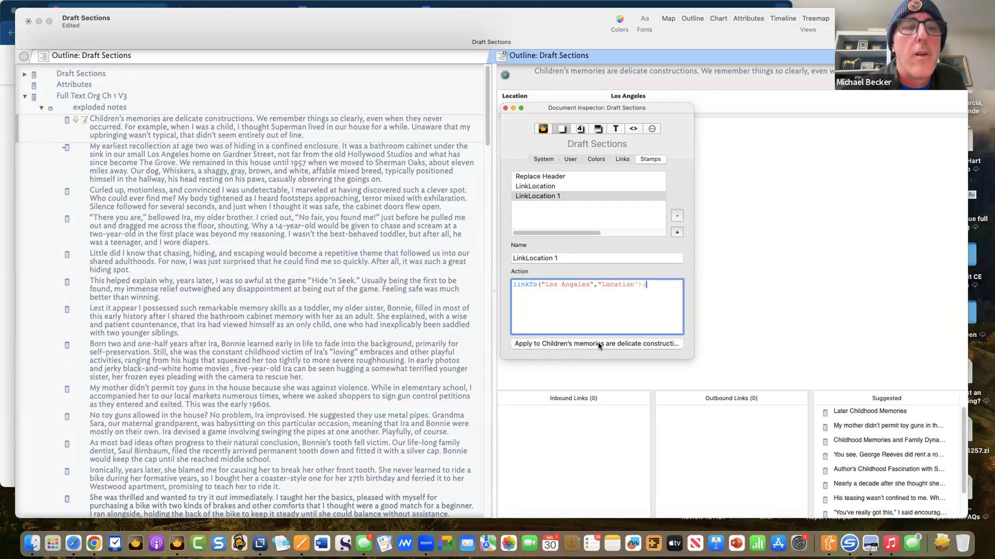
left_click(634, 283)
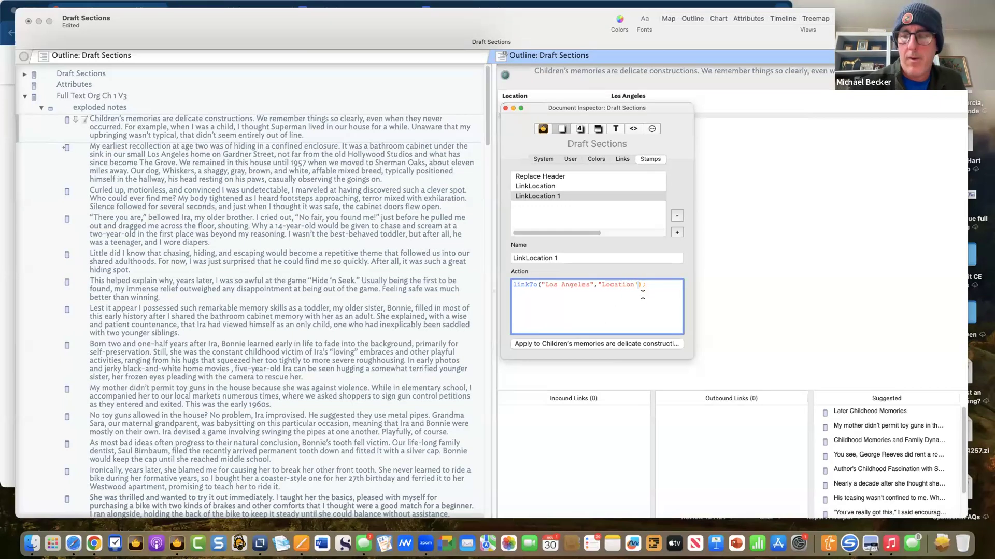
left_click(605, 348)
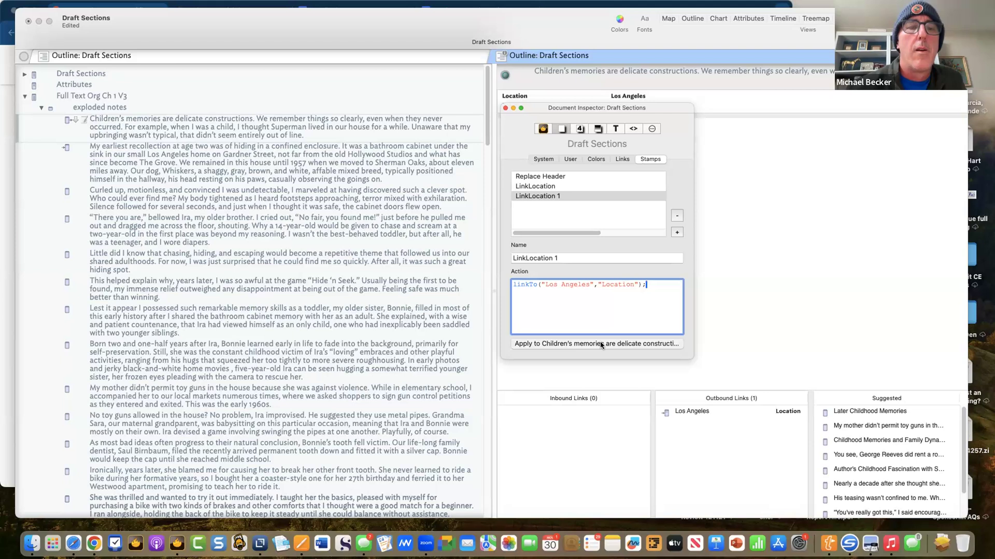
left_click(697, 415)
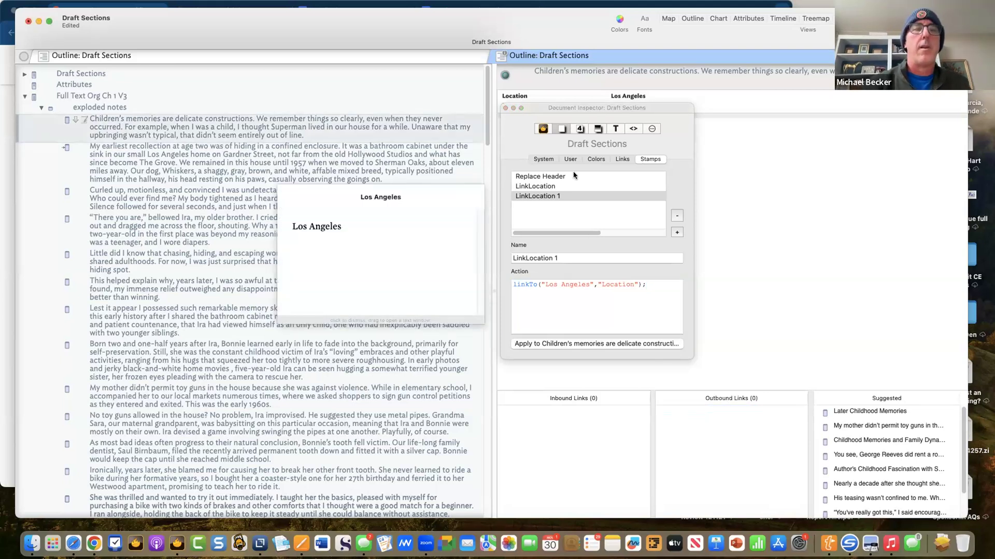
- Add the missing semicolon to LinkLocation's action and apply it to the story note
left_click(566, 188)
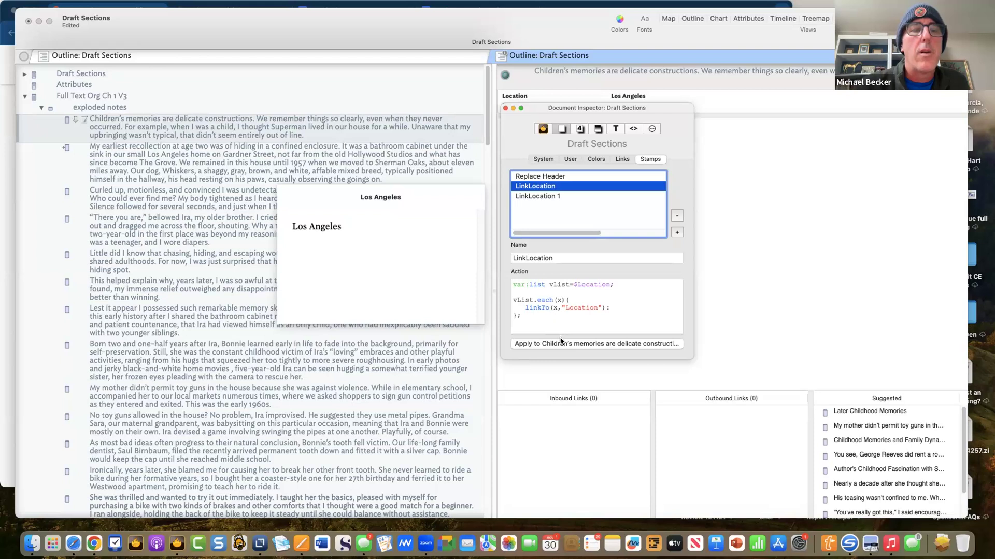
left_click(621, 304)
type(";")
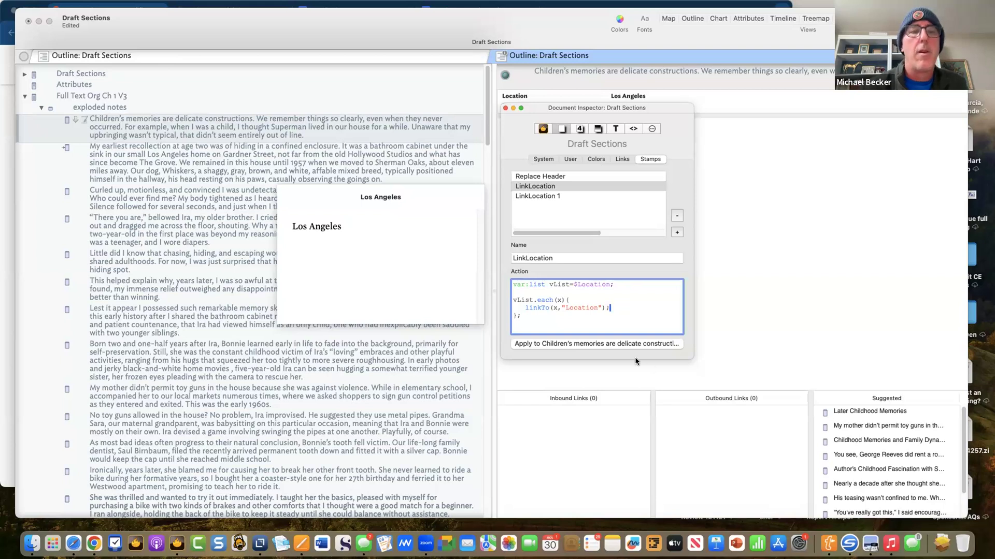
left_click(600, 344)
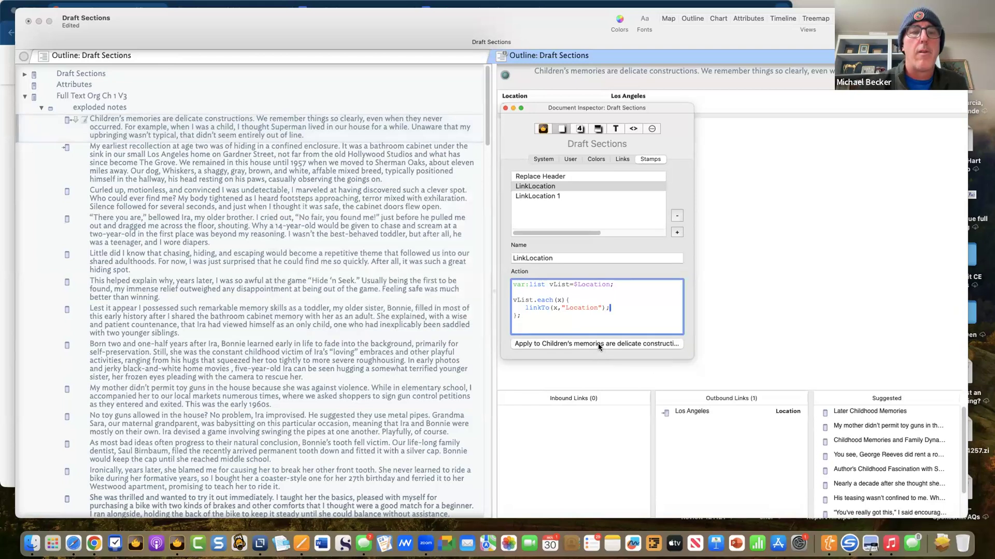
left_click(695, 411)
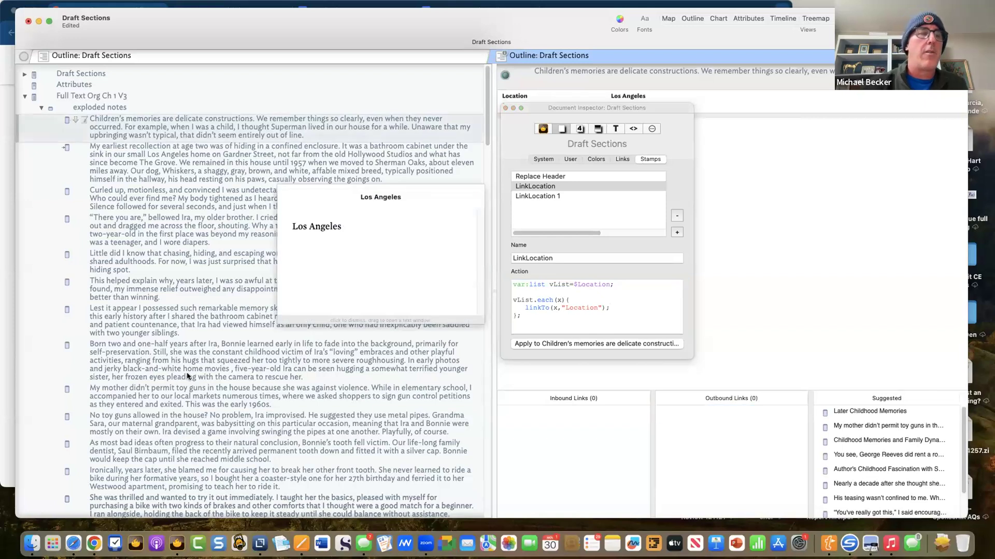
scroll(187, 377, "down", 15)
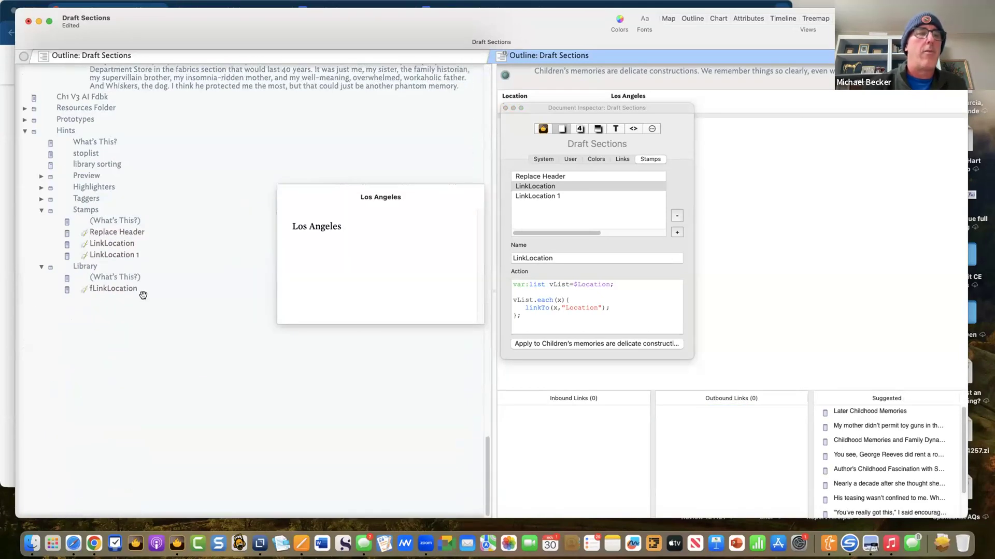
- Open the fLinkLocation function note and retype the semicolon after $Location
left_click(138, 289)
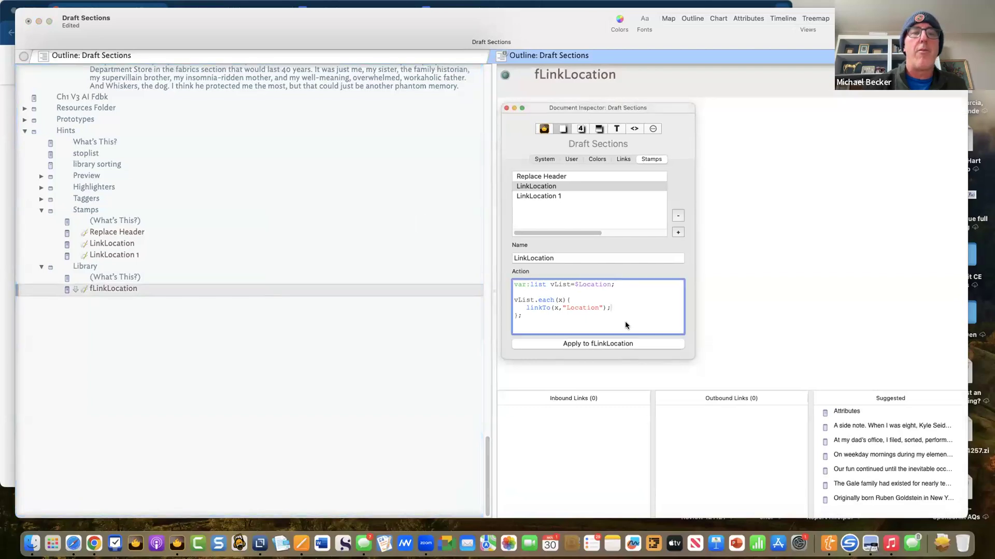
left_click_drag(627, 108, 664, 324)
left_click(658, 144)
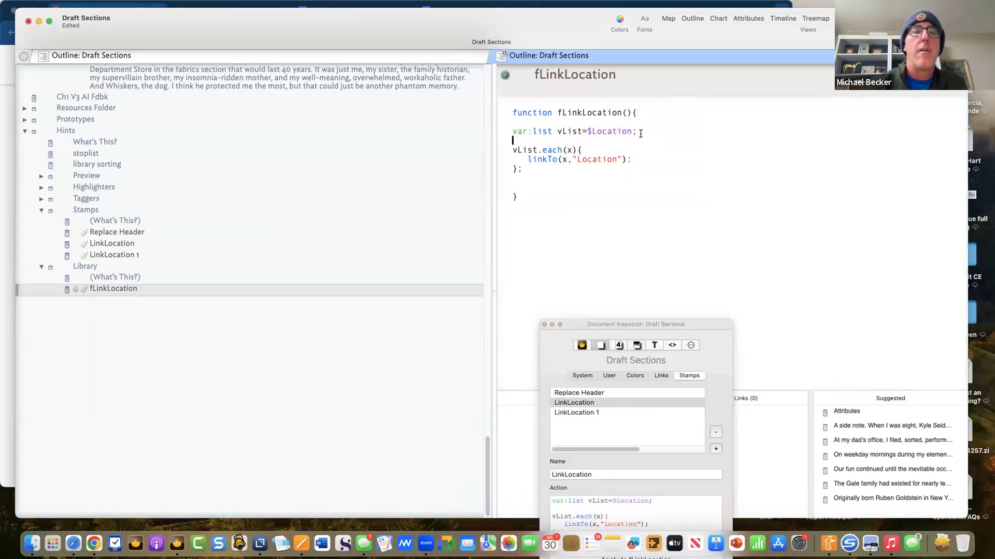
key("BackSpace")
type(";")
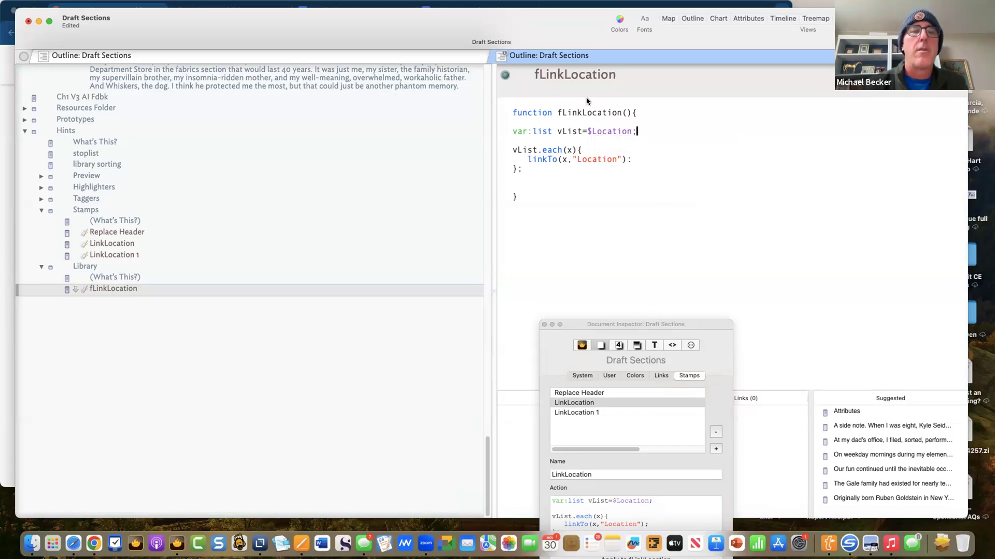
- Expand the Prototypes container to list pLocation, pNote, Person and Action
left_click_drag(557, 110, 631, 107)
key("super+c")
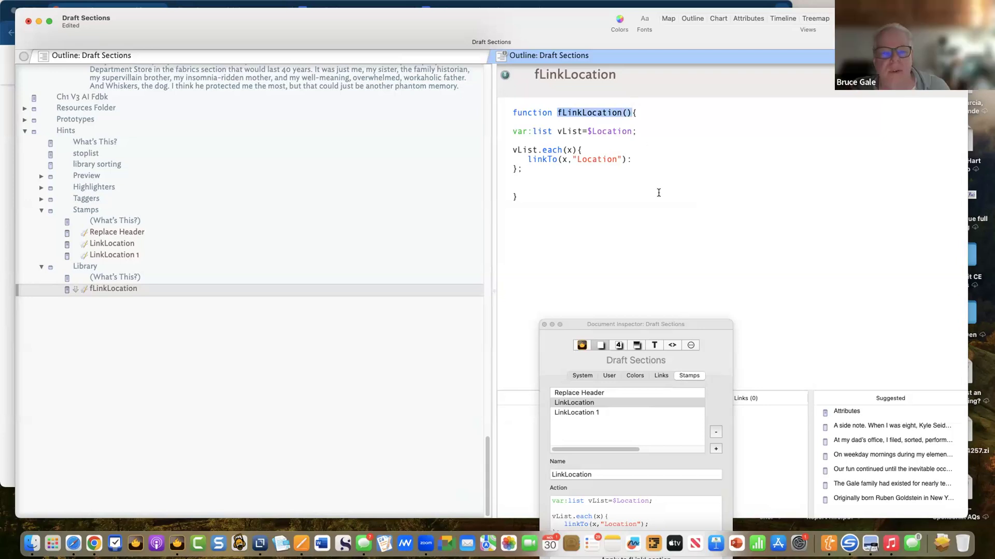
scroll(265, 207, "up", 15)
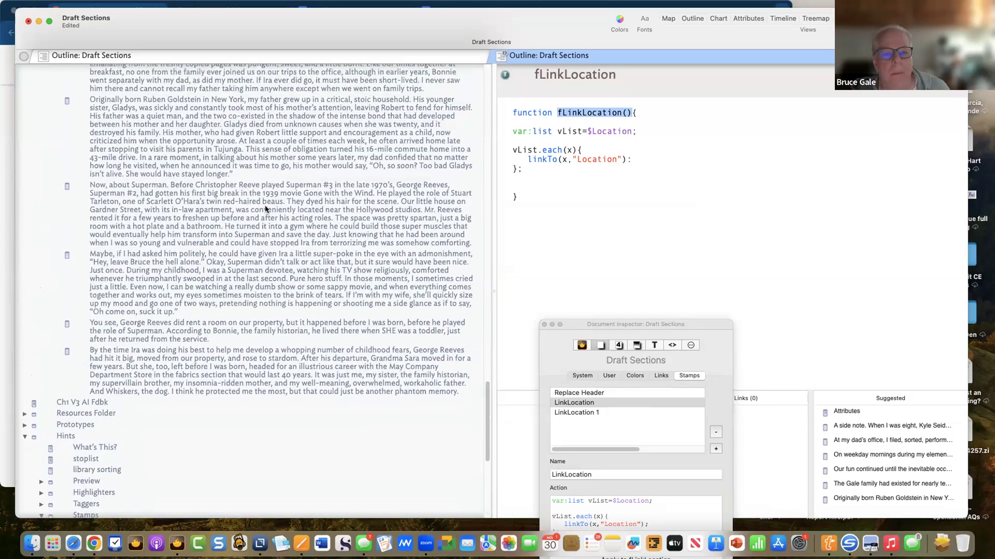
scroll(265, 209, "down", 15)
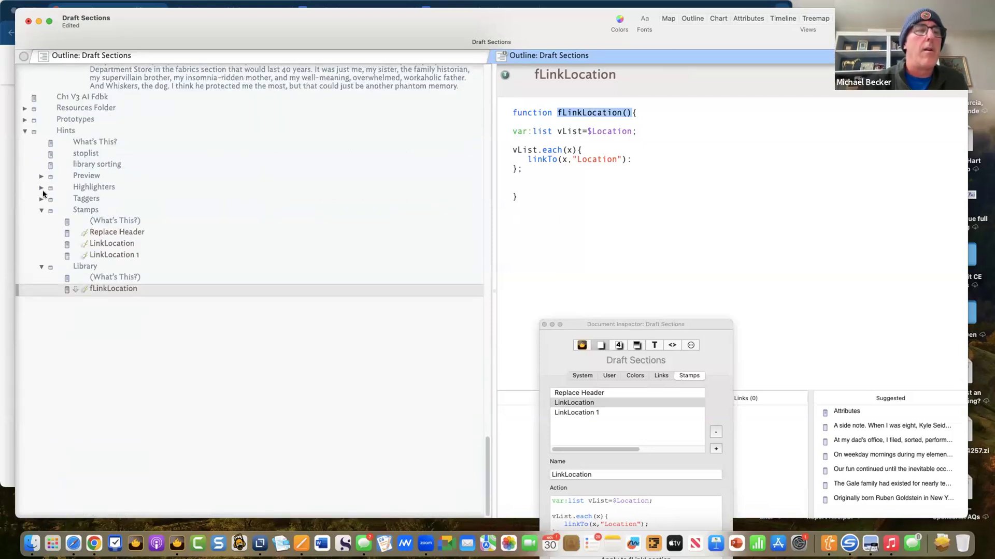
left_click(25, 120)
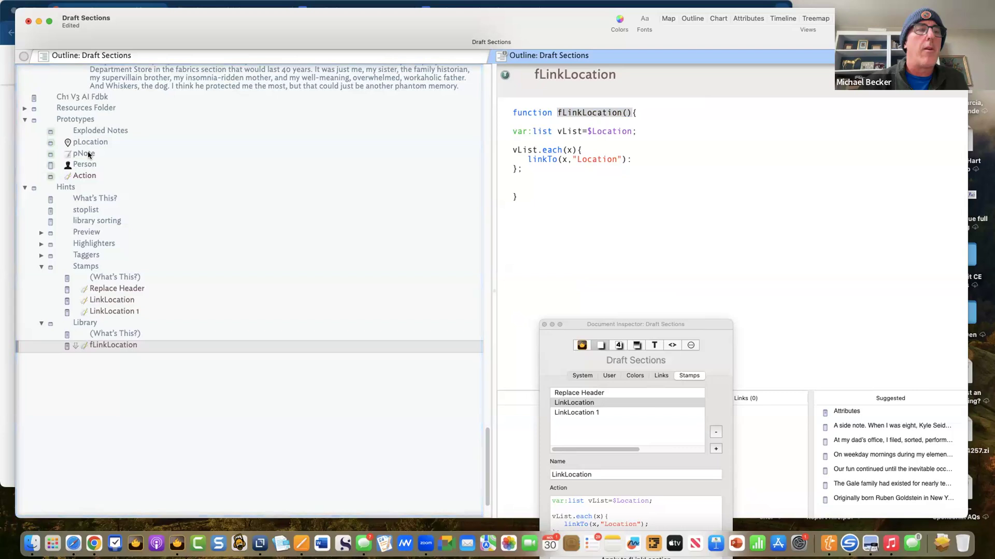
- Paste the fLinkLocation() call into the pNote prototype's edict and run it
left_click(89, 154)
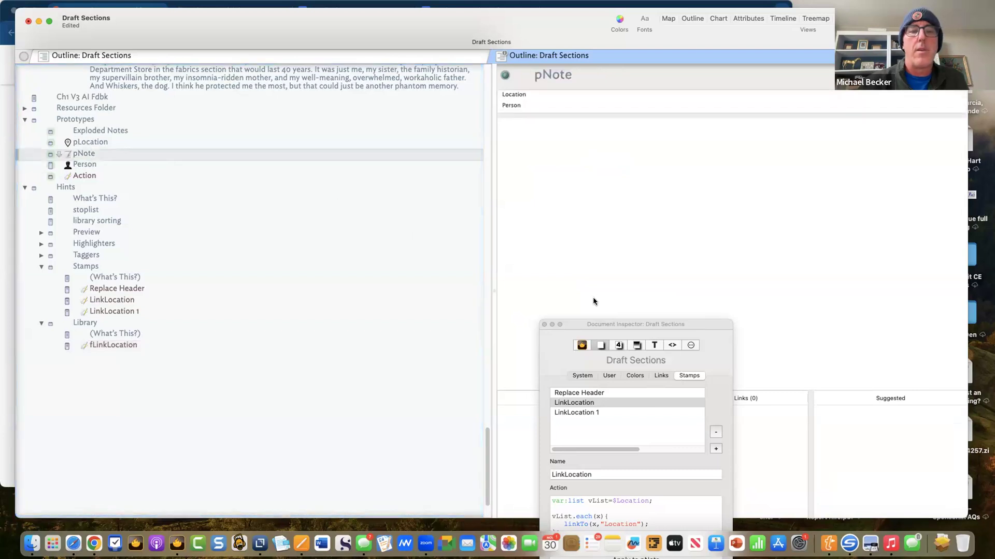
left_click_drag(686, 327, 688, 243)
left_click(693, 262)
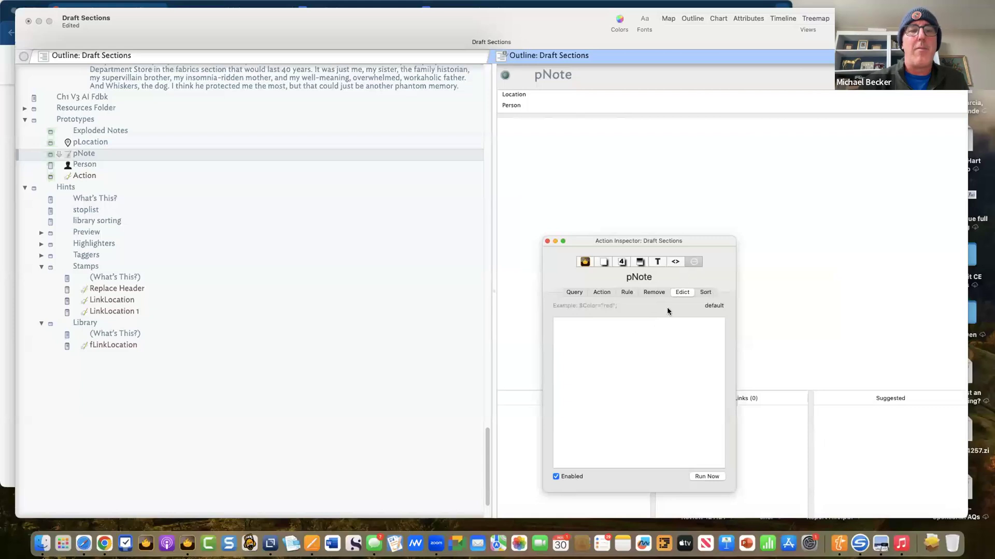
left_click(618, 336)
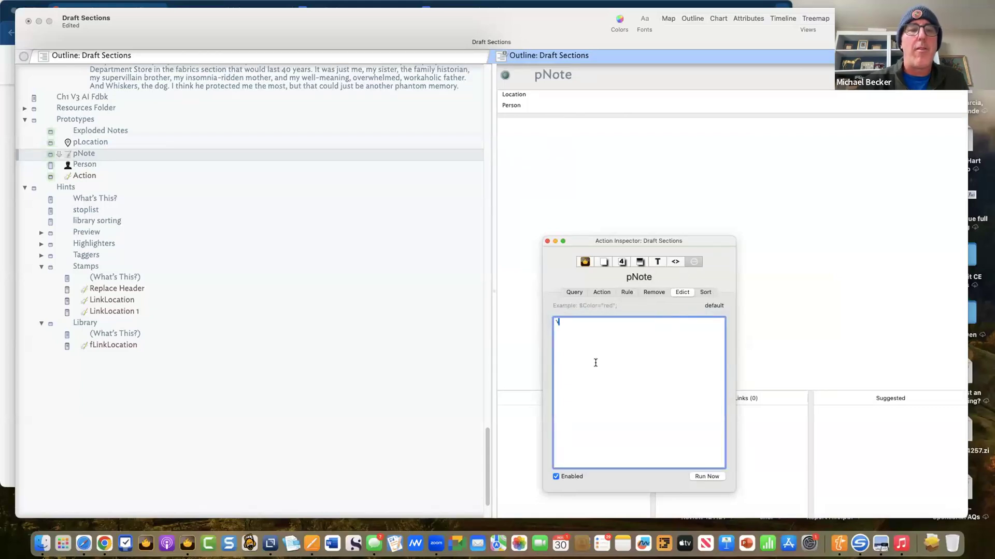
key("super+v")
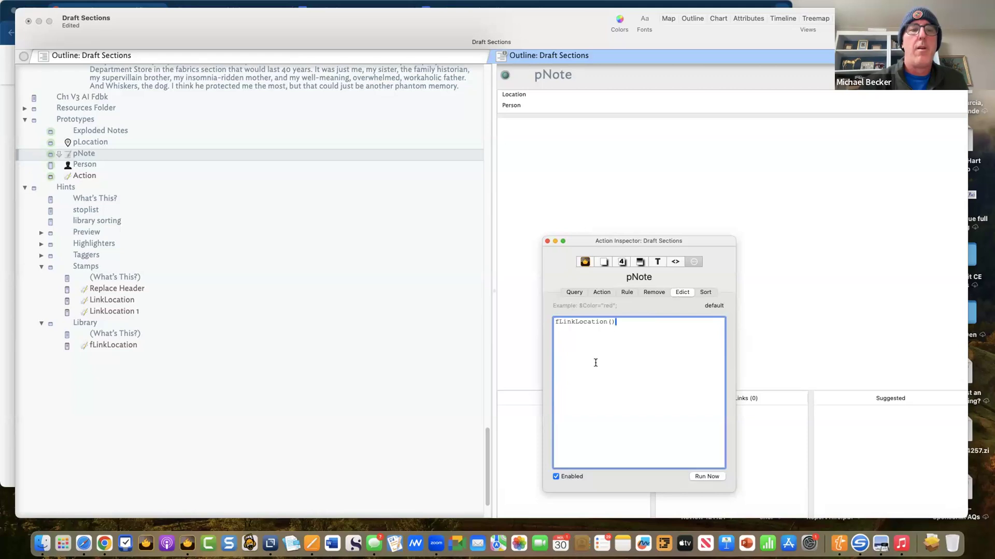
type("l")
key("BackSpace")
type("l")
left_click(602, 399)
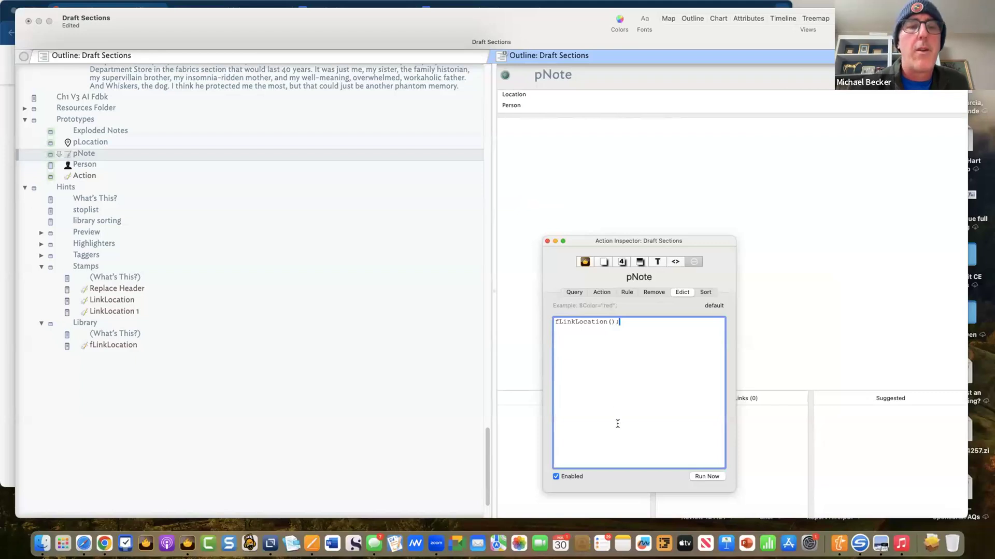
left_click(703, 475)
- Select the first exploded note and check its Los Angeles Location attribute
scroll(173, 185, "up", 10)
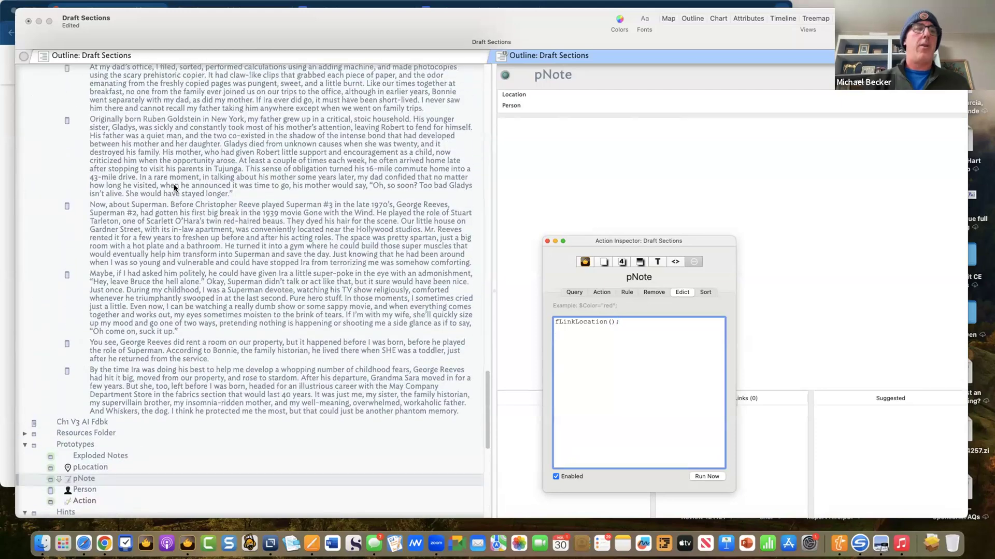
scroll(173, 184, "up", 15)
scroll(177, 189, "up", 15)
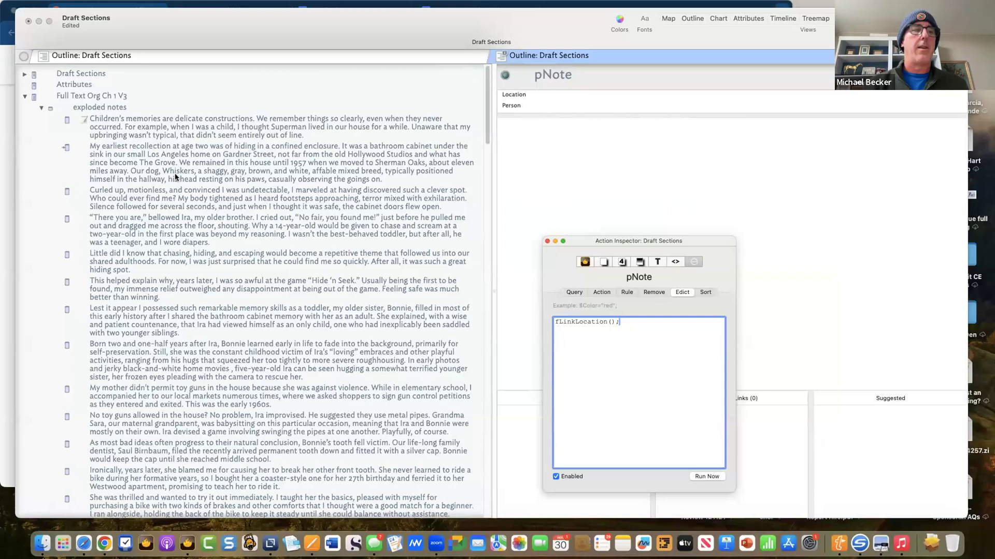
left_click(177, 135)
left_click_drag(618, 241, 726, 162)
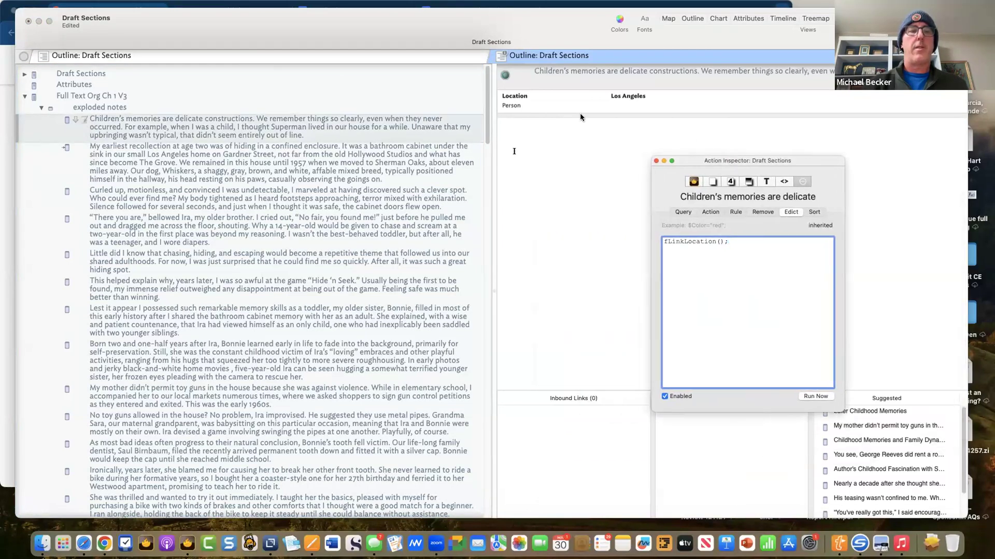
left_click(610, 99)
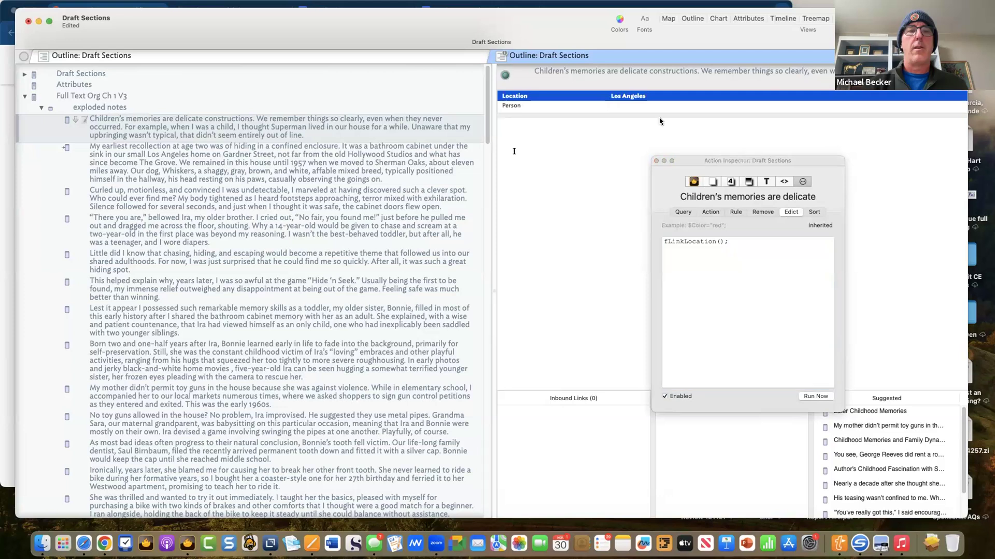
left_click(804, 398)
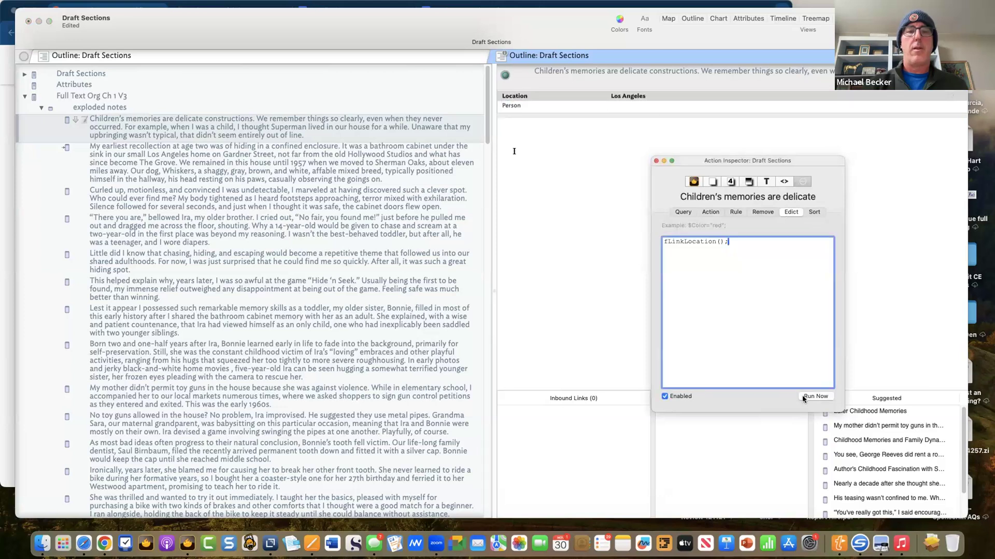
- Glance at the second note, return, and move the edict window further aside
left_click(220, 150)
left_click(219, 124)
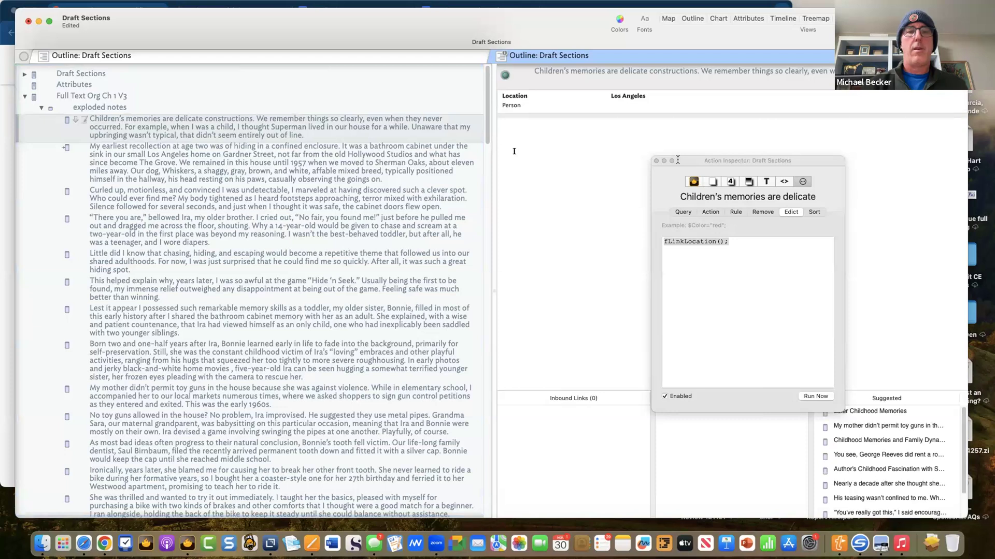
left_click_drag(686, 162, 726, 145)
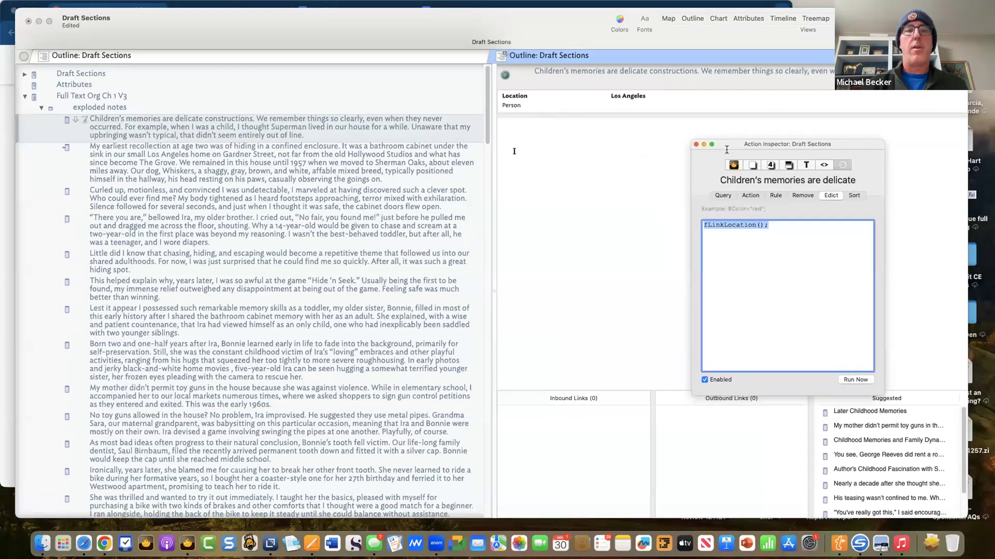
left_click(762, 266)
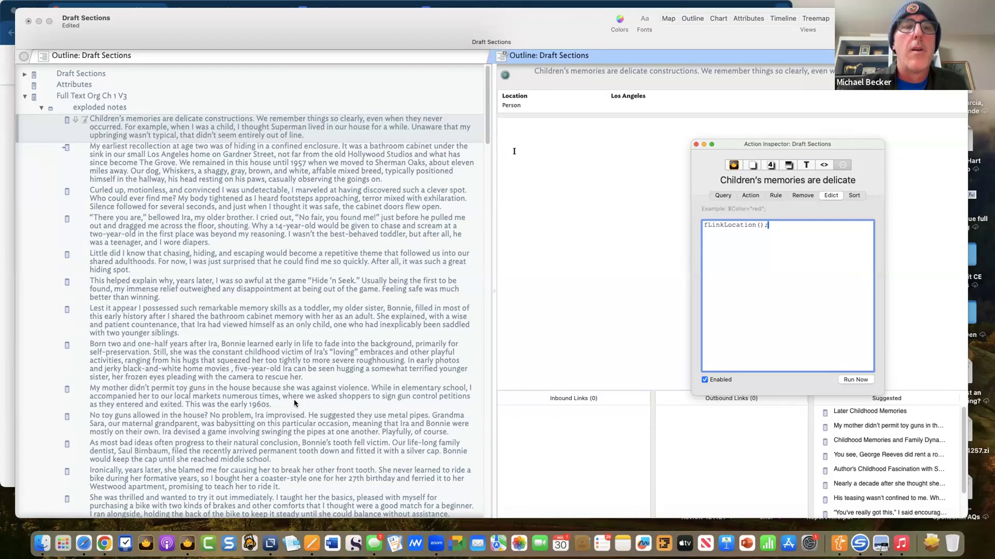
- Review the fLinkLocation code's linkTo(x,"Location") line, then scroll the outline back up
scroll(294, 403, "down", 20)
scroll(218, 420, "down", 20)
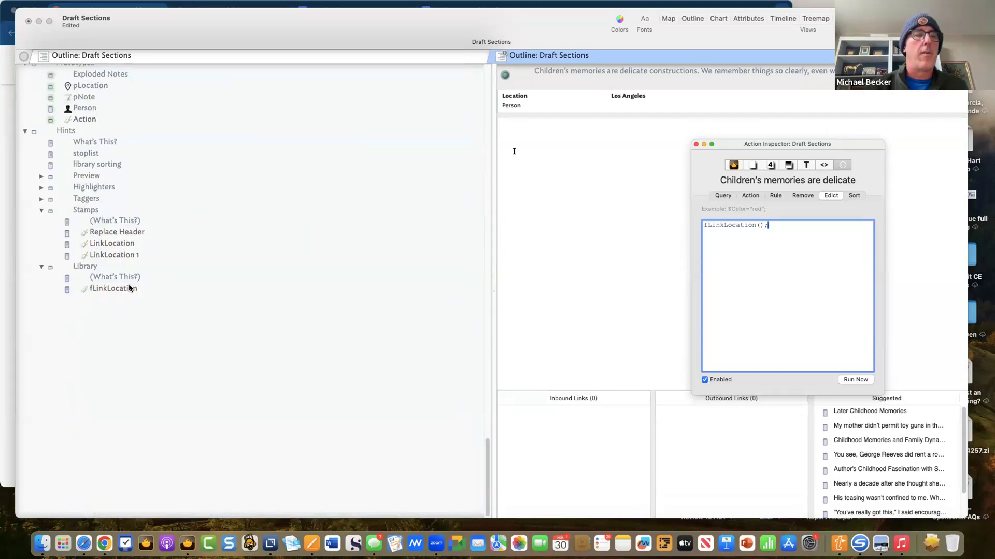
left_click(130, 287)
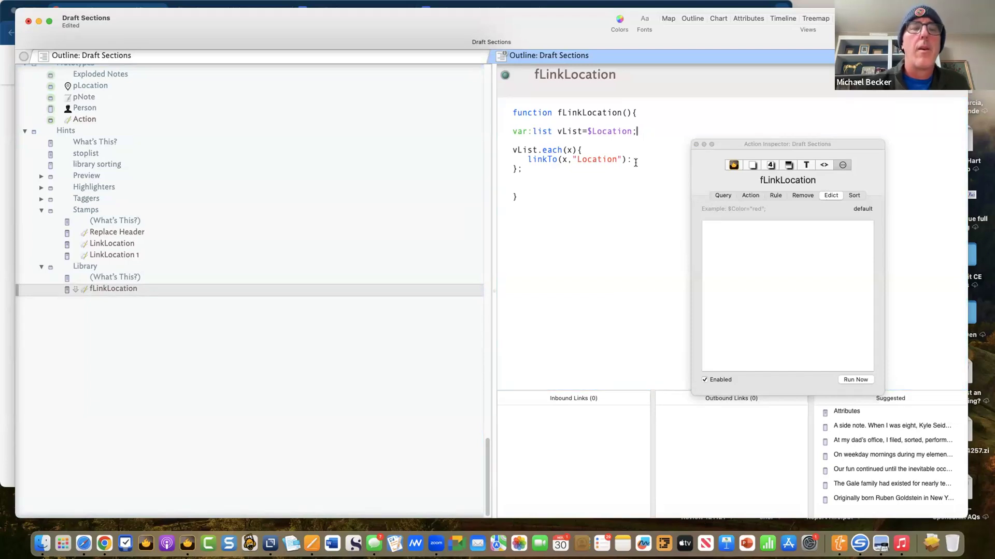
double_click(635, 163)
left_click(633, 159)
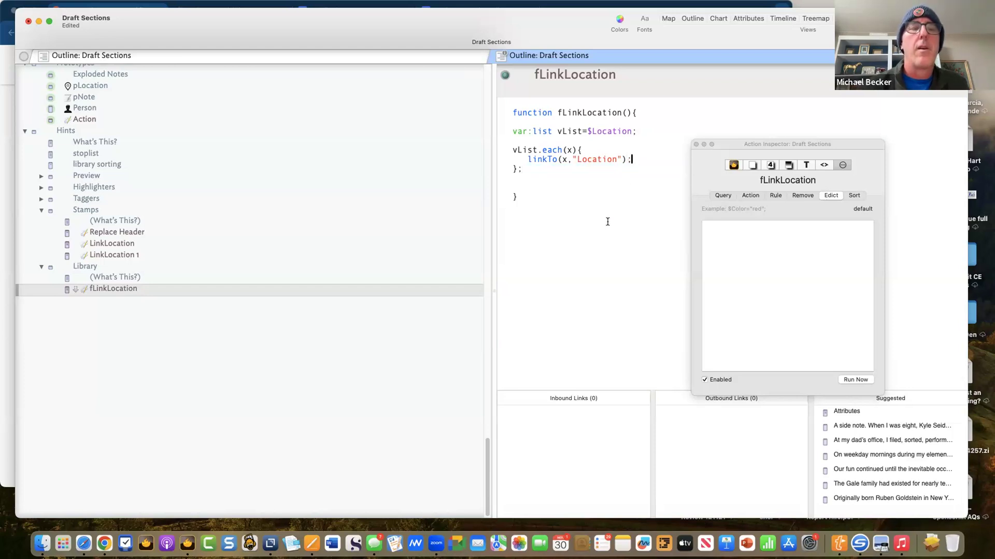
scroll(231, 220, "up", 15)
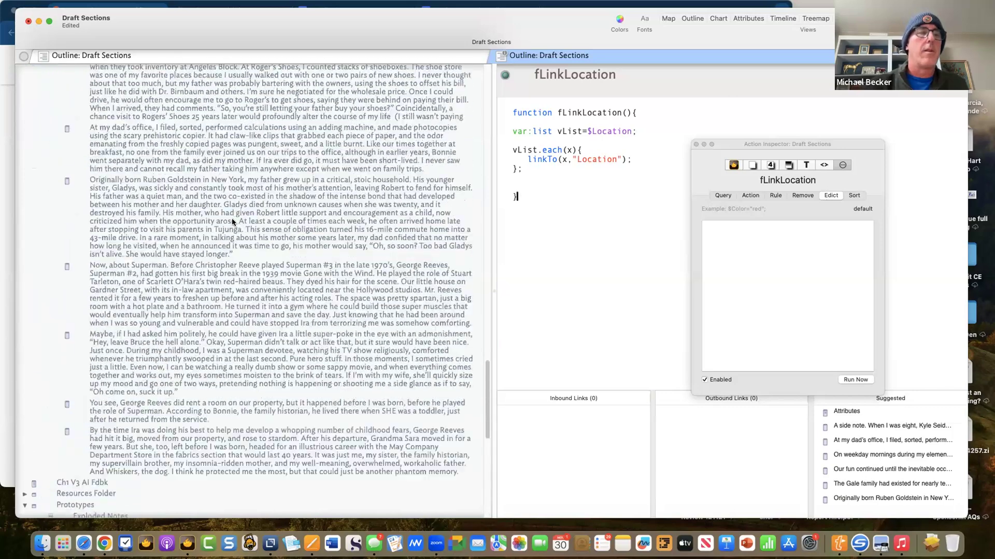
scroll(229, 226, "up", 15)
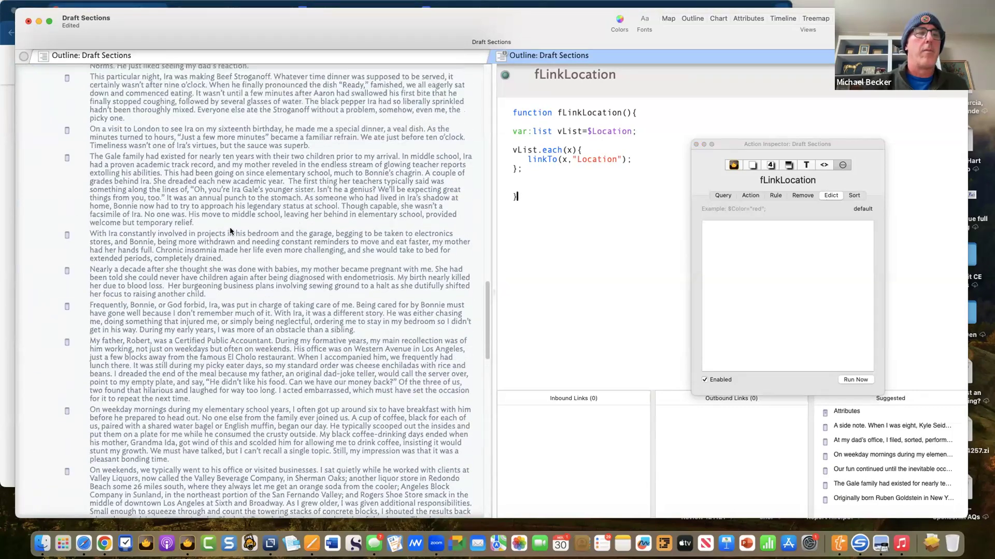
scroll(229, 227, "up", 15)
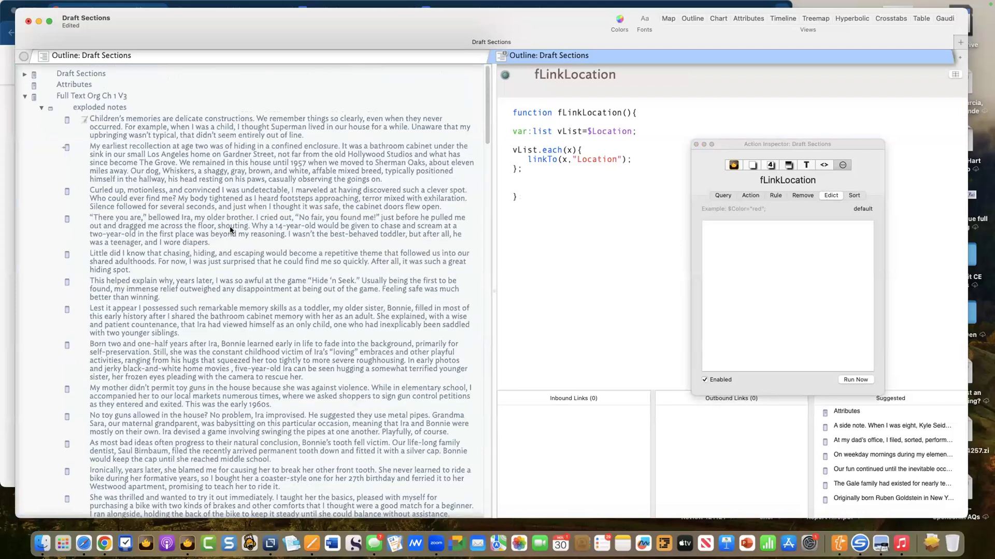
- Add Boston to the first exploded note's Location, making it Boston;Los Angeles
left_click(238, 136)
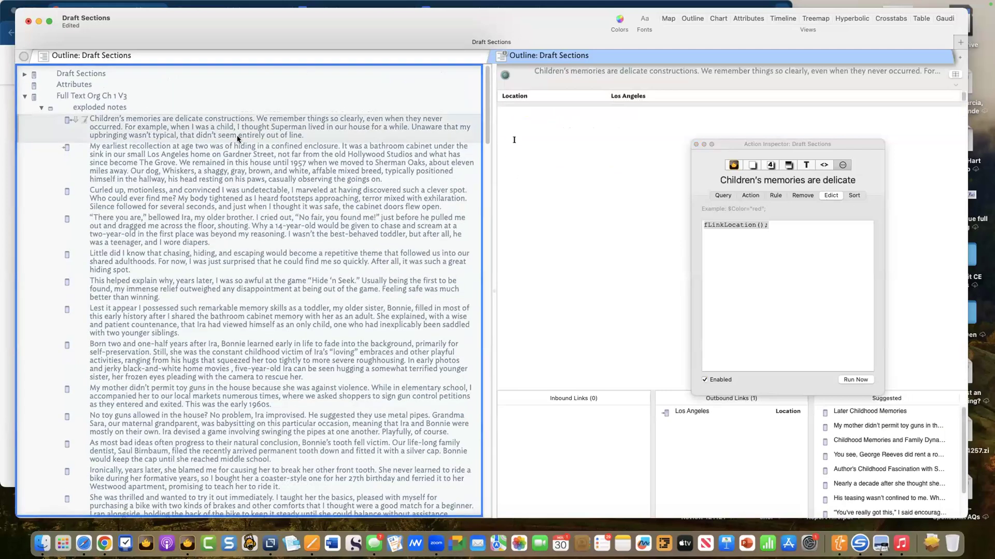
left_click(726, 95)
left_click(954, 96)
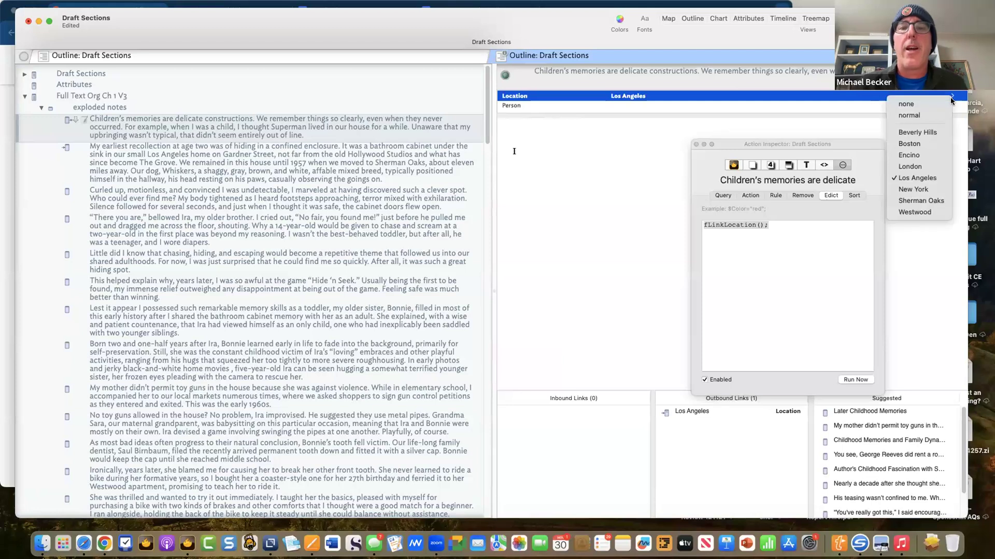
left_click(934, 144)
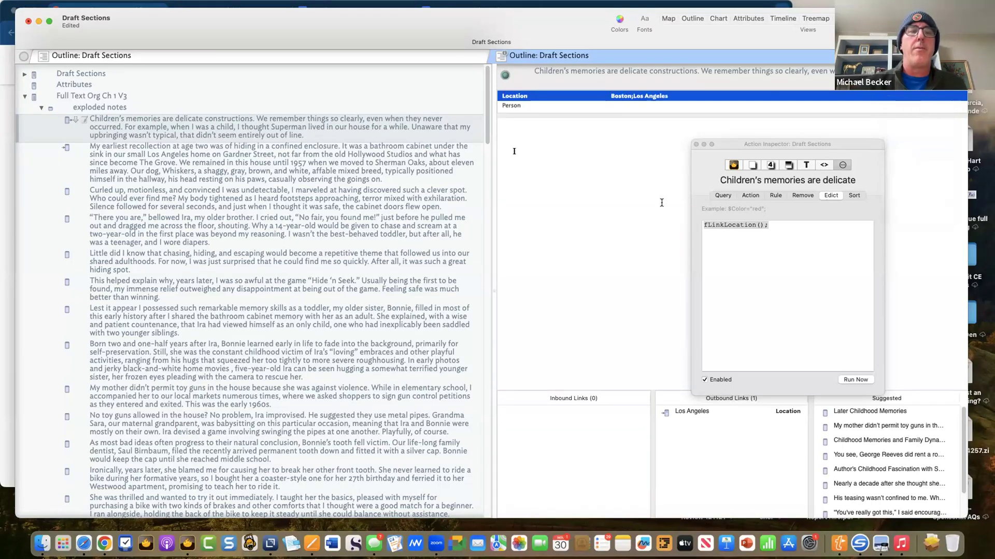
left_click(282, 143)
left_click(260, 133)
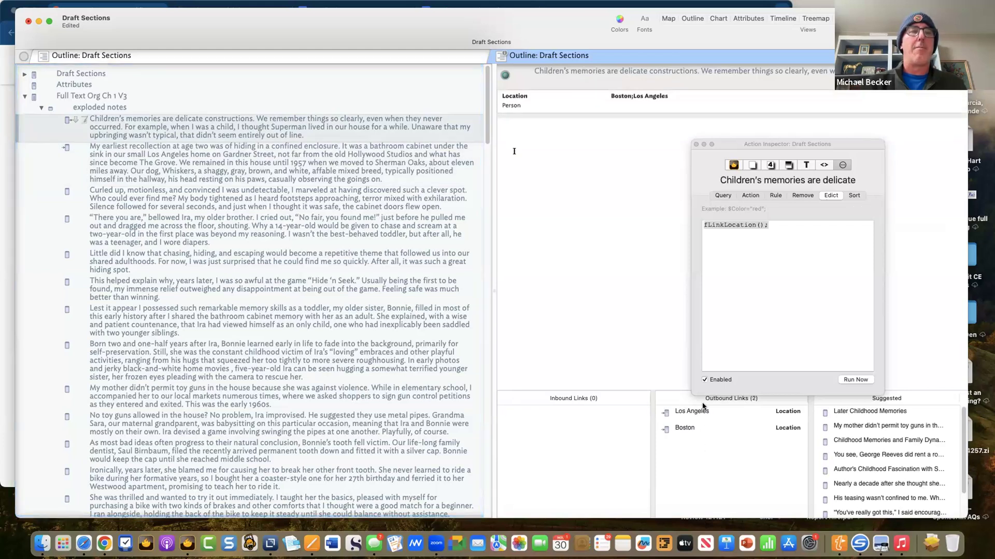
- Assign the pNote prototype to the seven exploded notes below the first
left_click(112, 177)
left_click(129, 357, "shift")
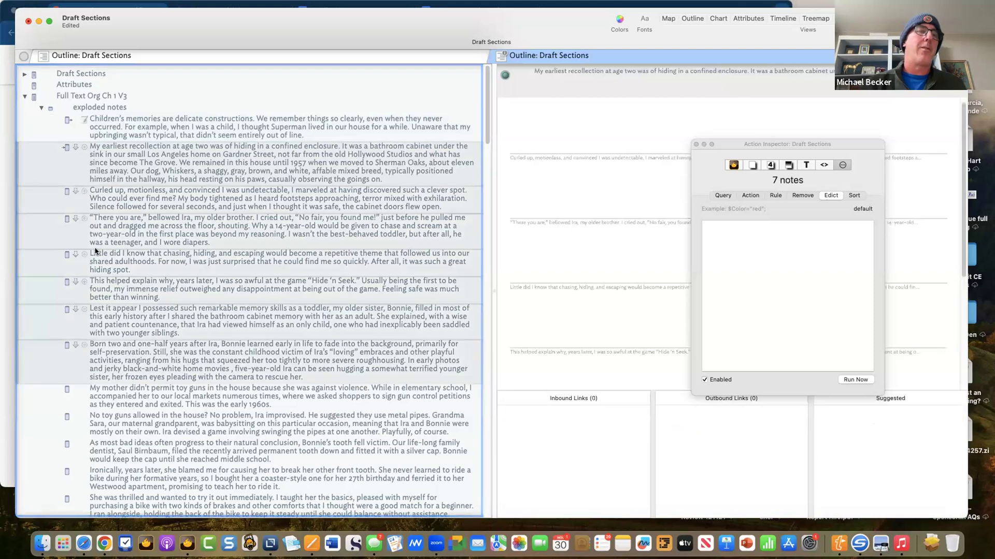
left_click(66, 146)
left_click(107, 192)
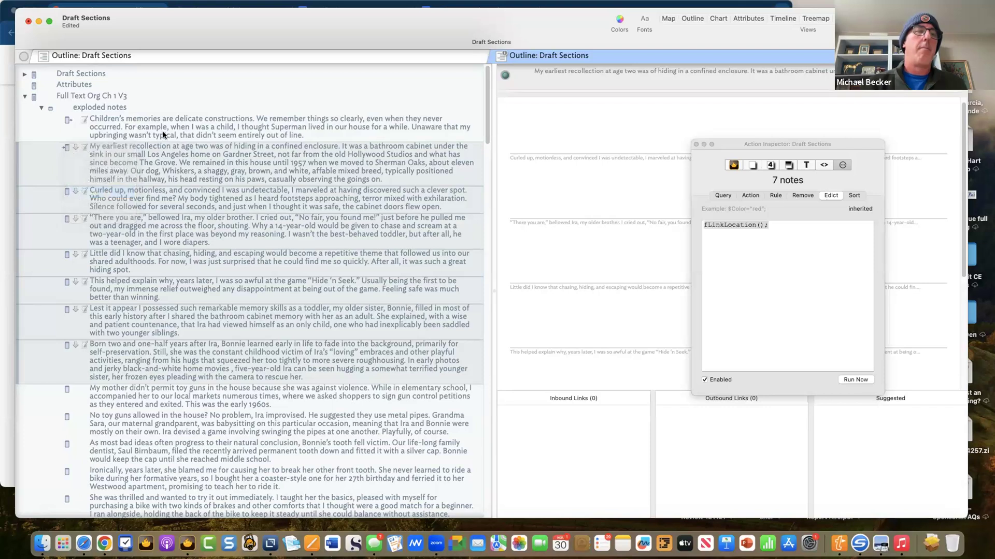
- Set Location to London for the 'My earliest recollection' and 'There you are' notes
left_click(153, 177)
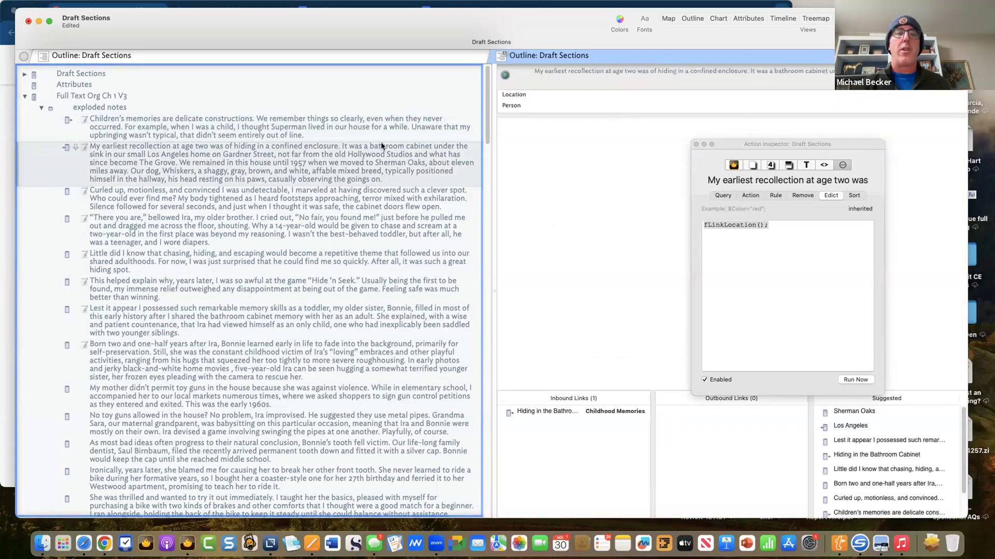
left_click(668, 97)
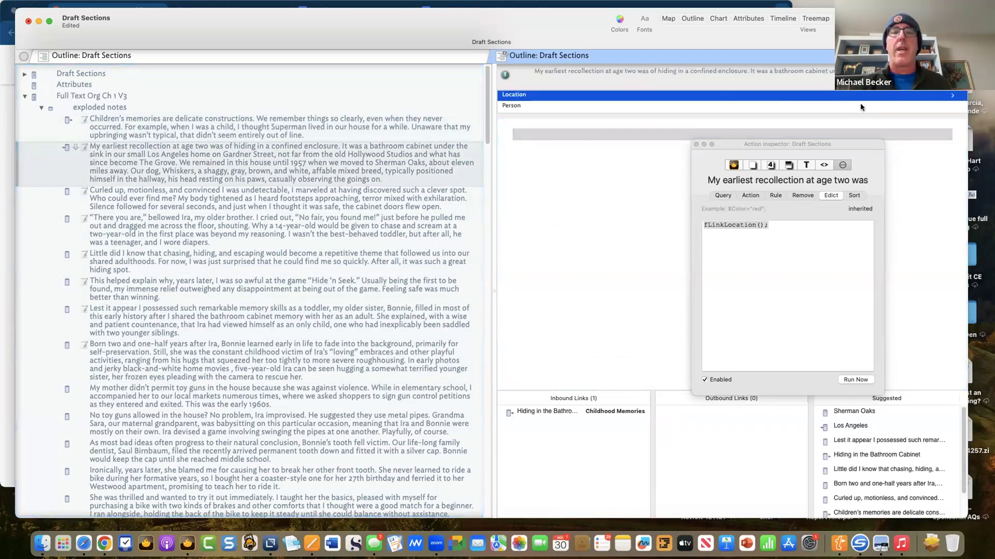
left_click(916, 95)
left_click(914, 162)
left_click(224, 227)
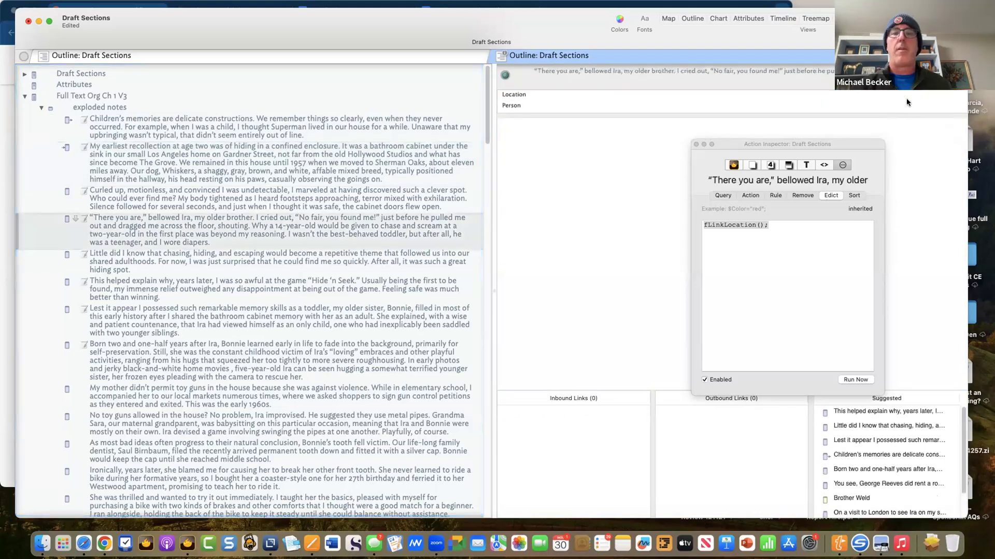
left_click(938, 107)
left_click(954, 99)
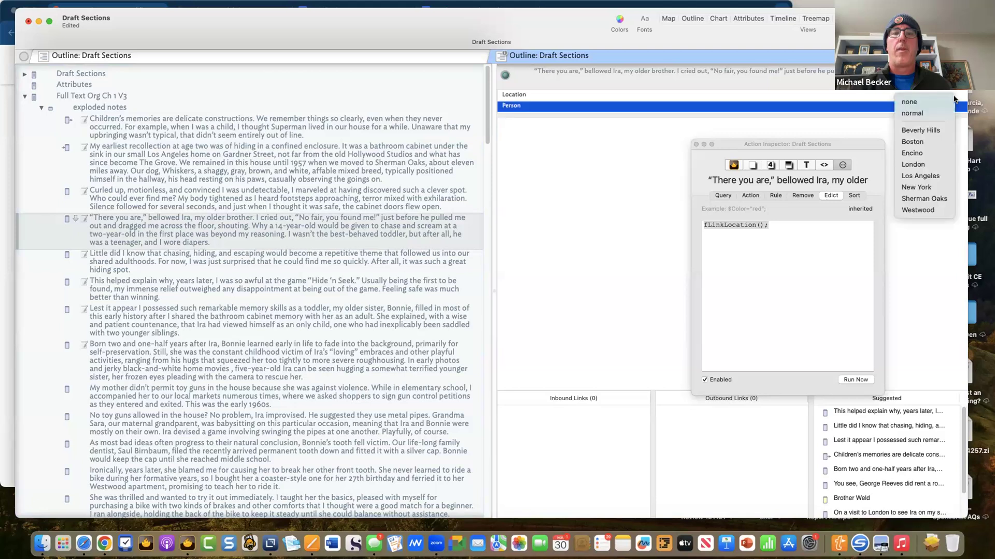
left_click(229, 208)
left_click(219, 245)
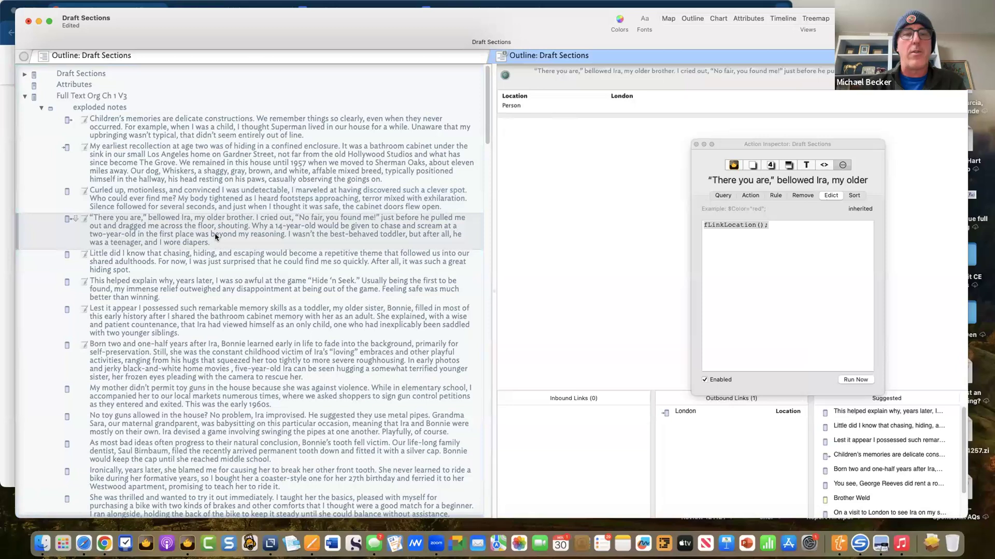
left_click(209, 191)
key("Up")
key("Up")
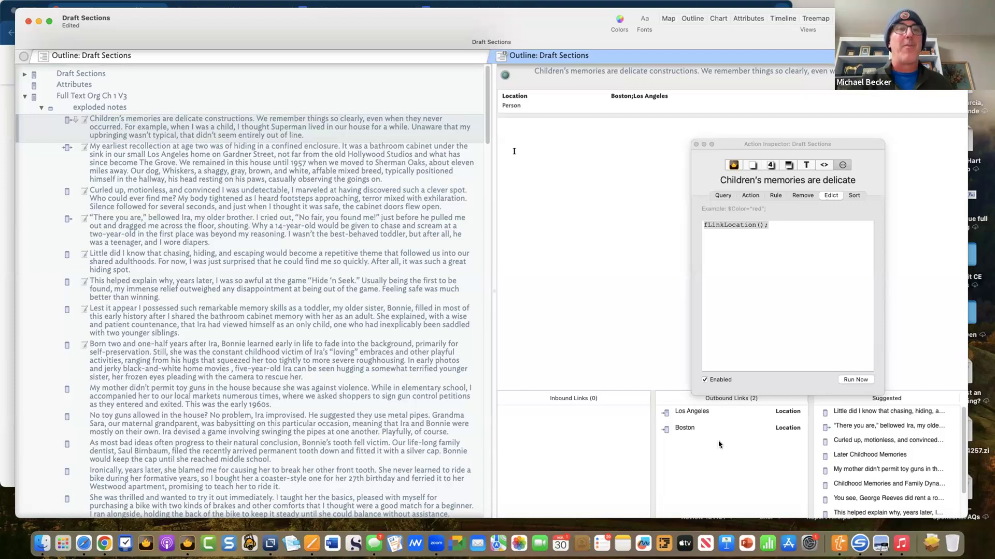
- Open the first note in a new tab shown as a Hyperbolic view
left_click(65, 121)
left_click(136, 120)
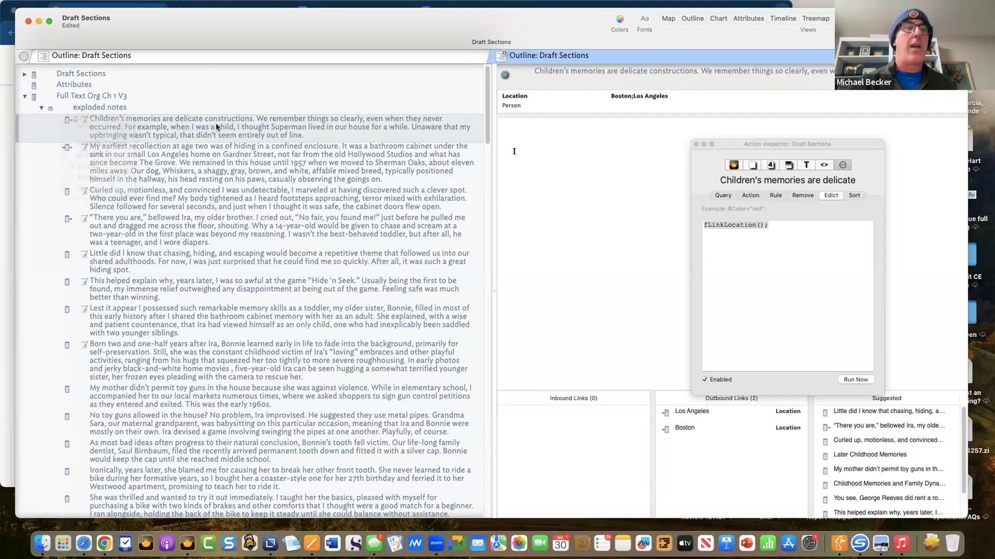
right_click(215, 126)
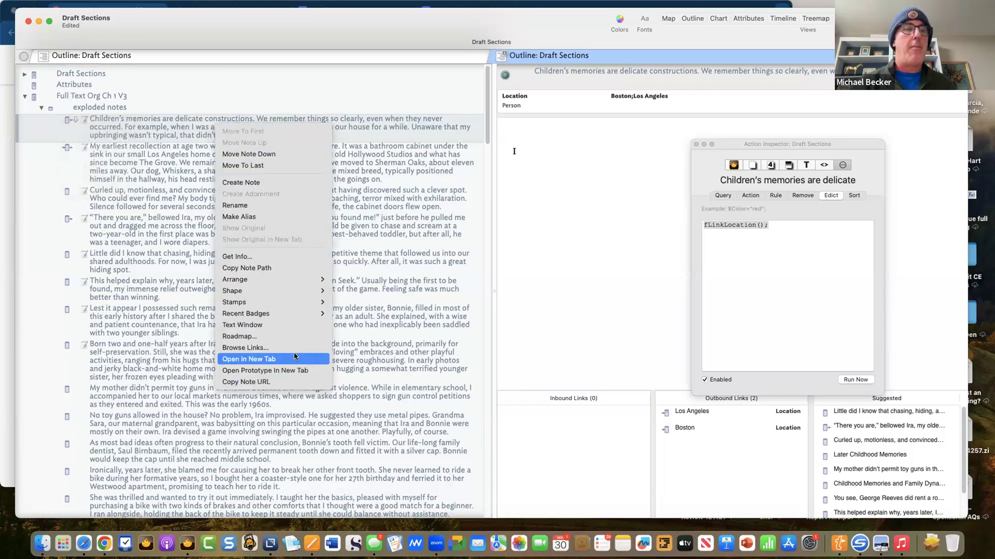
key("Return")
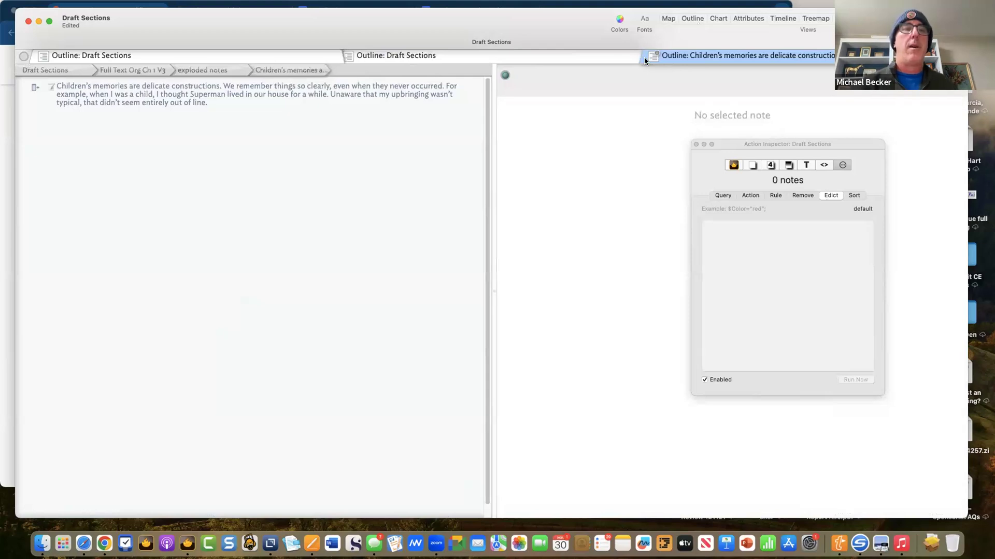
right_click(703, 56)
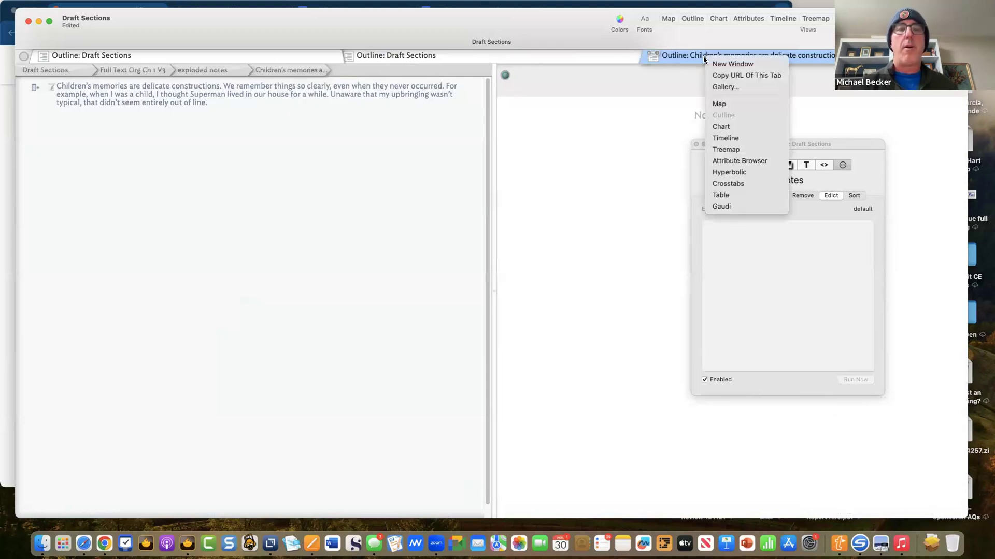
left_click(743, 172)
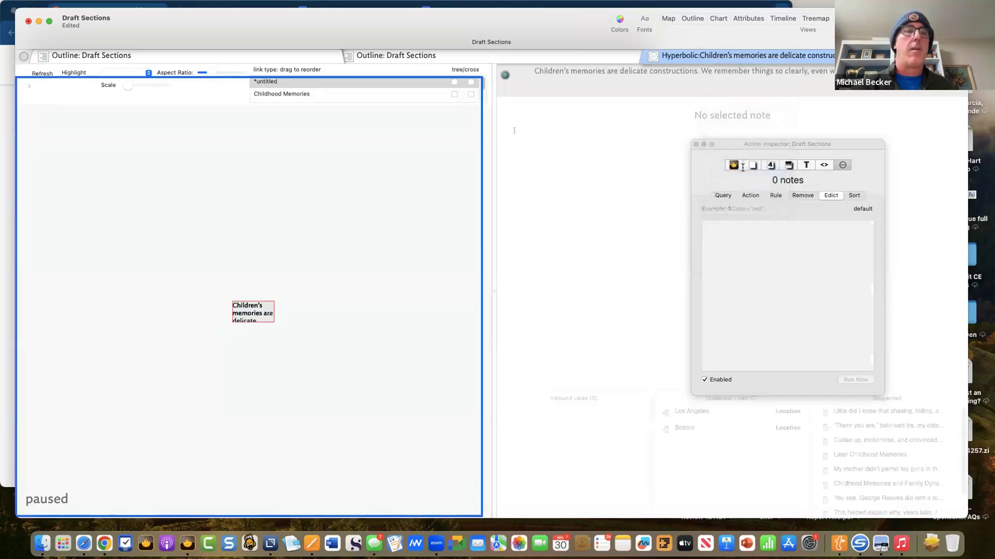
- Toggle the *untitled and Childhood Memories tree/cross options to display the Location links
left_click(471, 82)
left_click(454, 82)
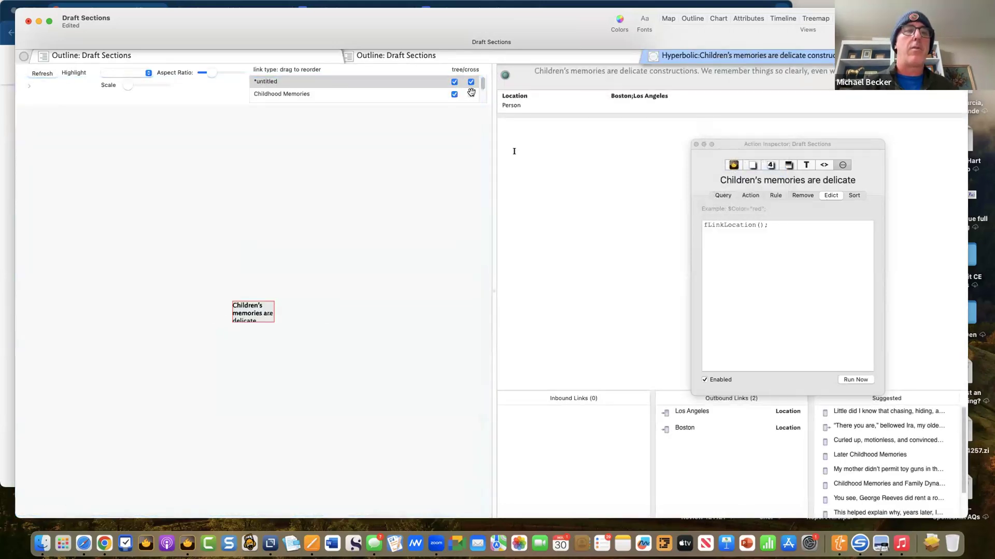
left_click(455, 95)
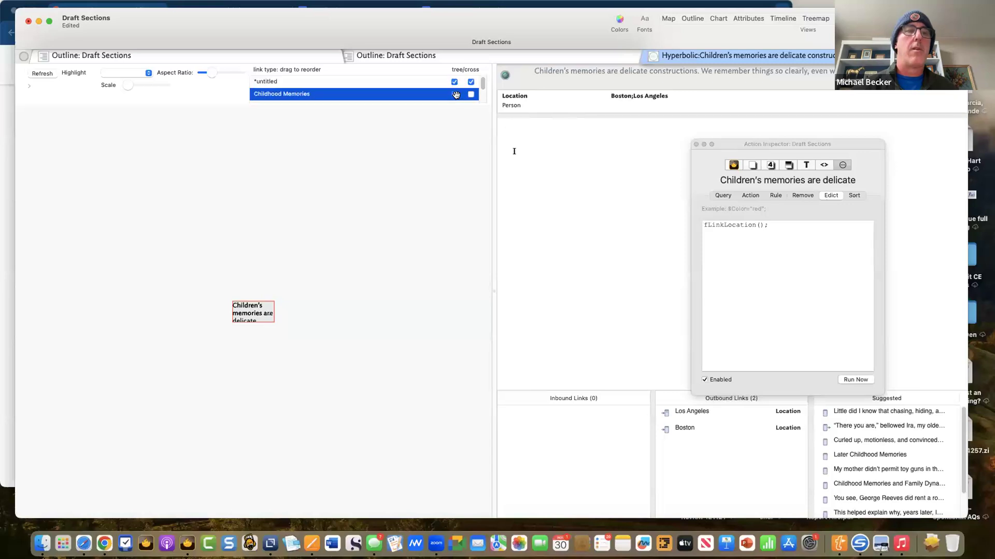
right_click(455, 97)
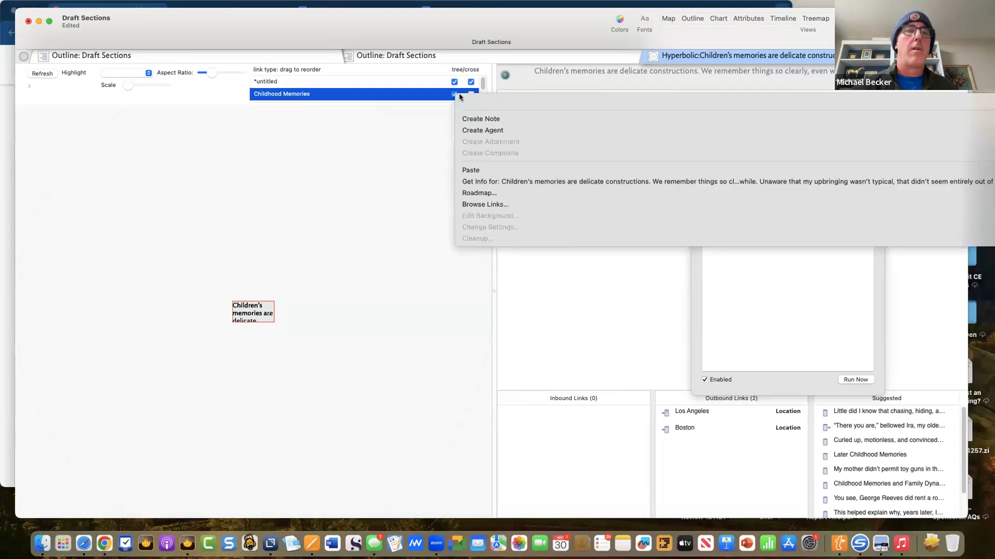
left_click(429, 97)
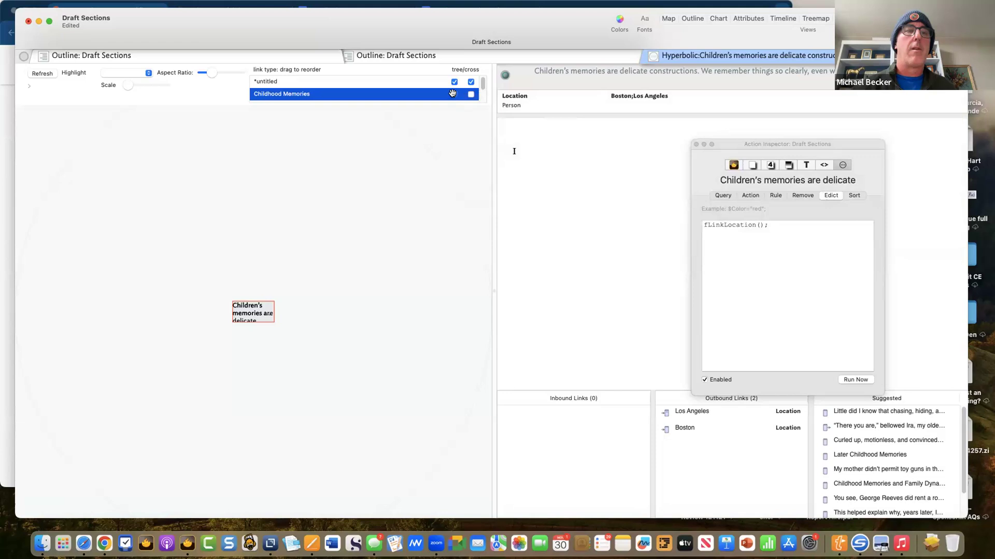
left_click(453, 93)
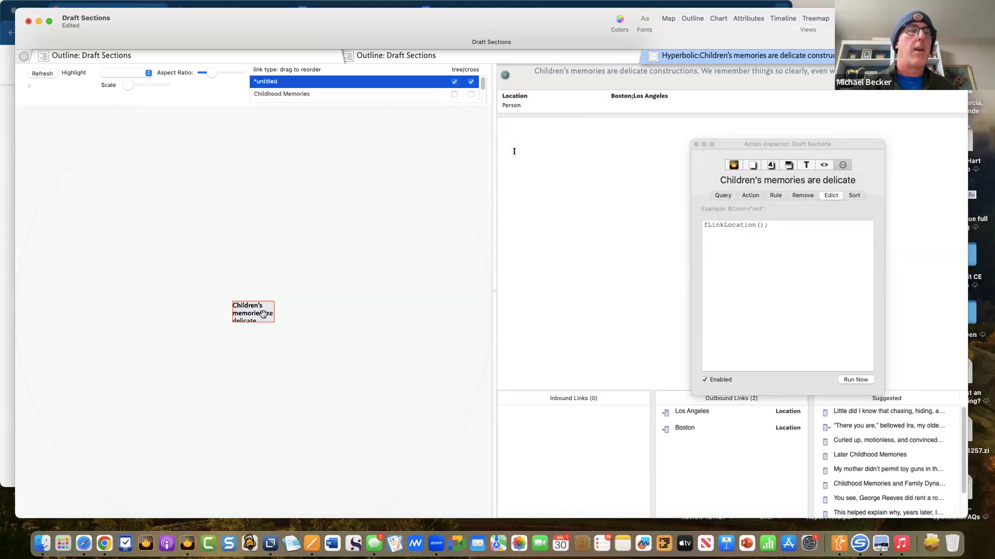
left_click(470, 82)
left_click(455, 83)
left_click(469, 82)
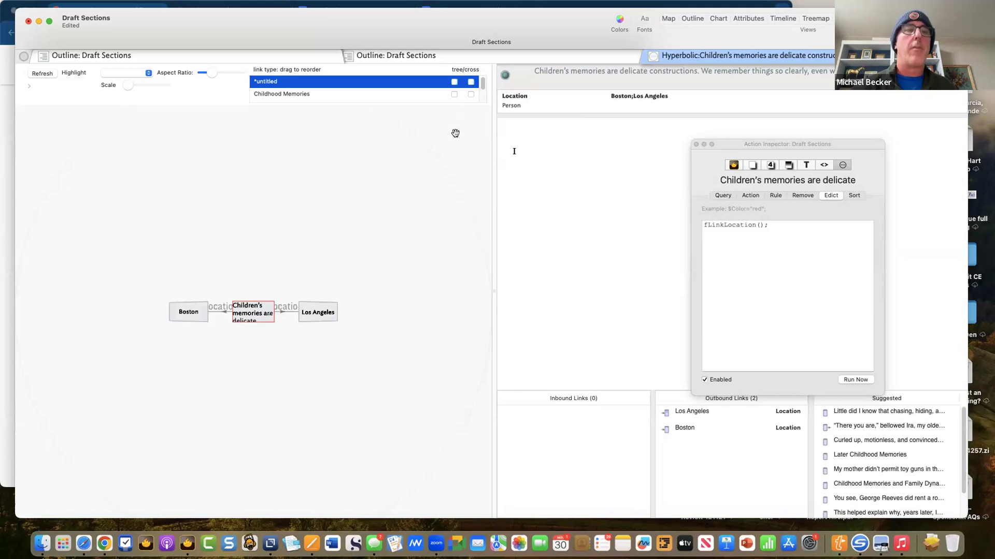
- Cancel a stray link from the central note and return to the Draft Sections outline
left_click_drag(242, 317, 246, 291)
left_click(186, 315)
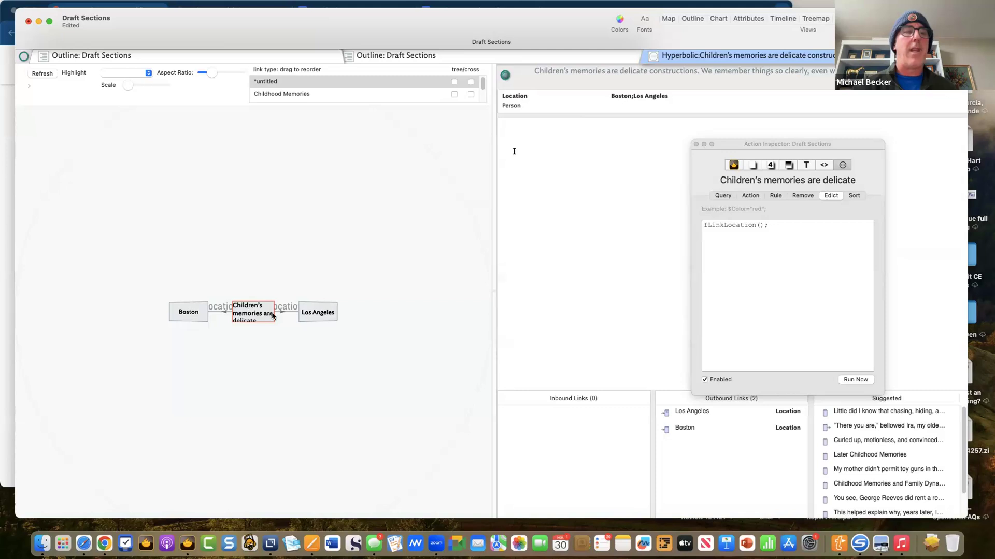
left_click(283, 316)
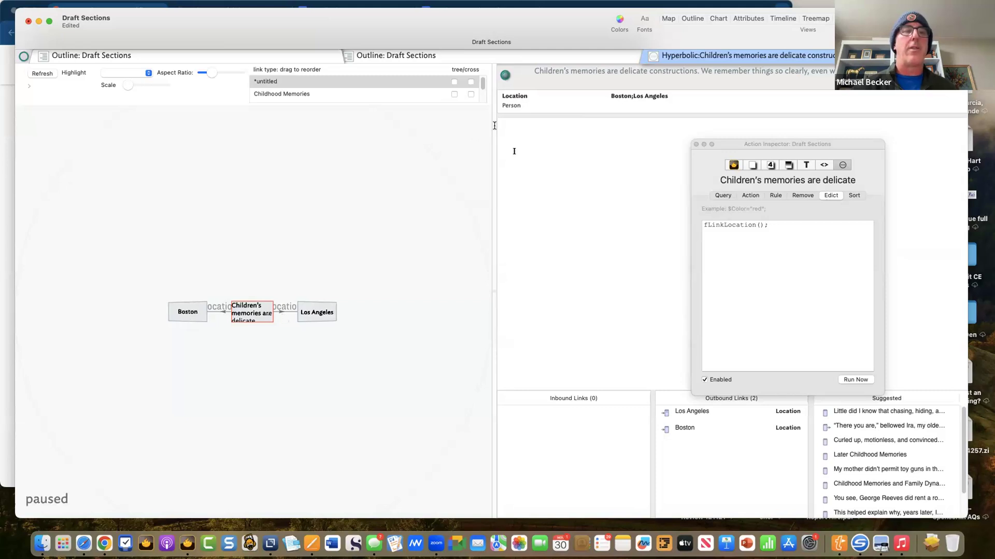
left_click(248, 57)
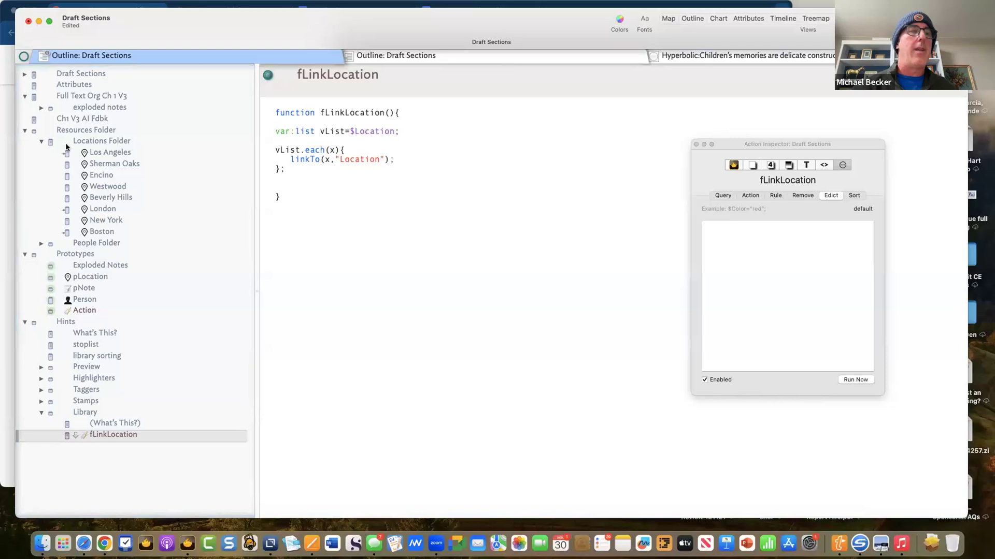
- Link Children's memories to 'Little did I know' with a new link type named Test
left_click(40, 108)
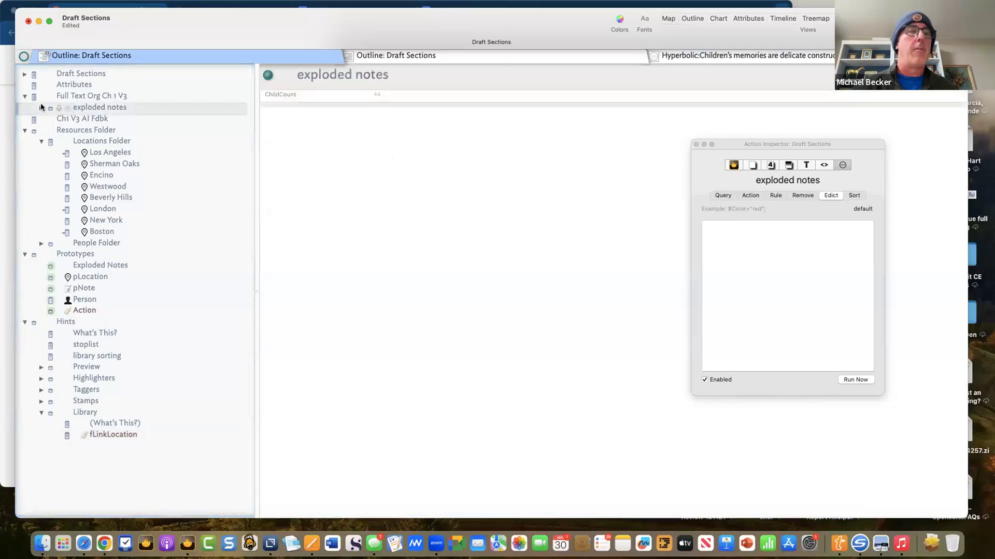
left_click(117, 143)
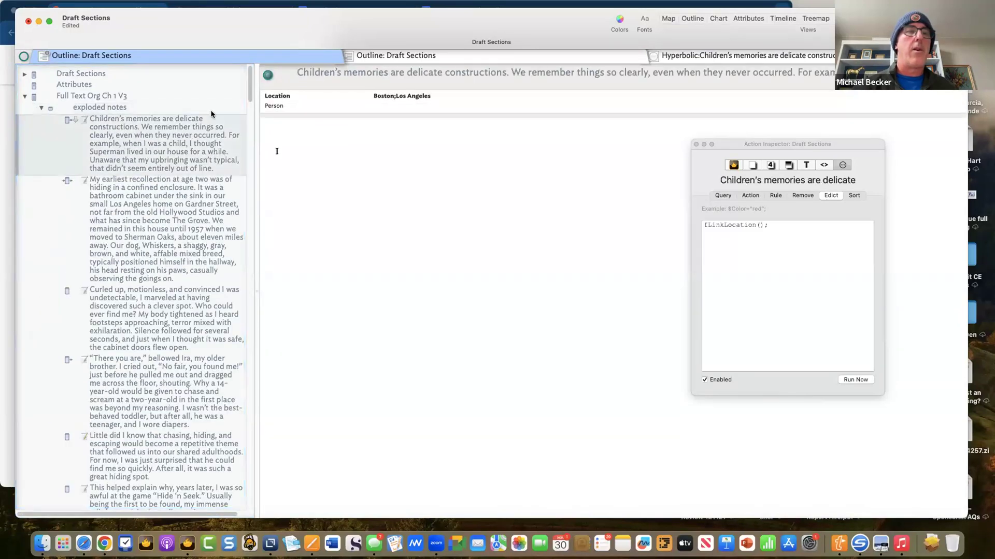
left_click_drag(74, 118, 122, 466)
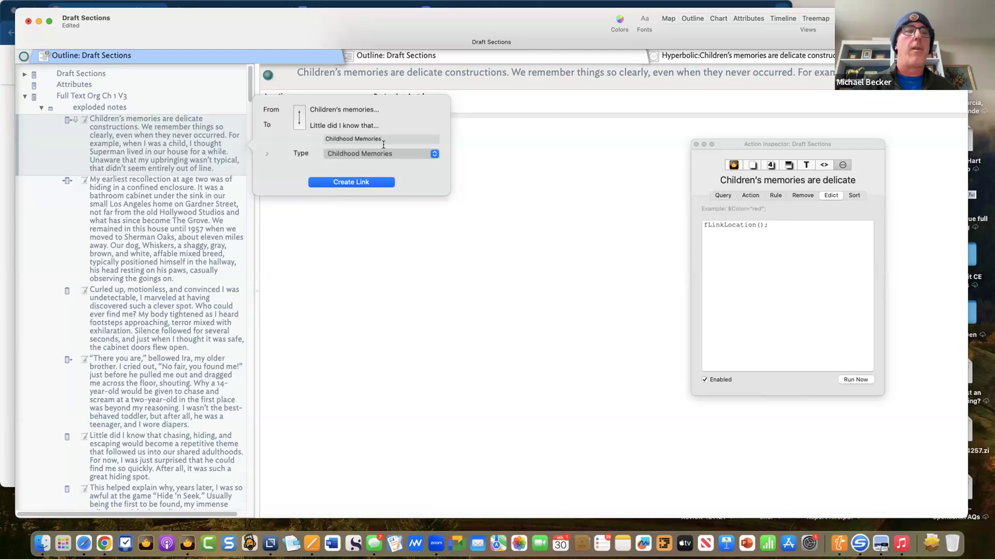
left_click(386, 137)
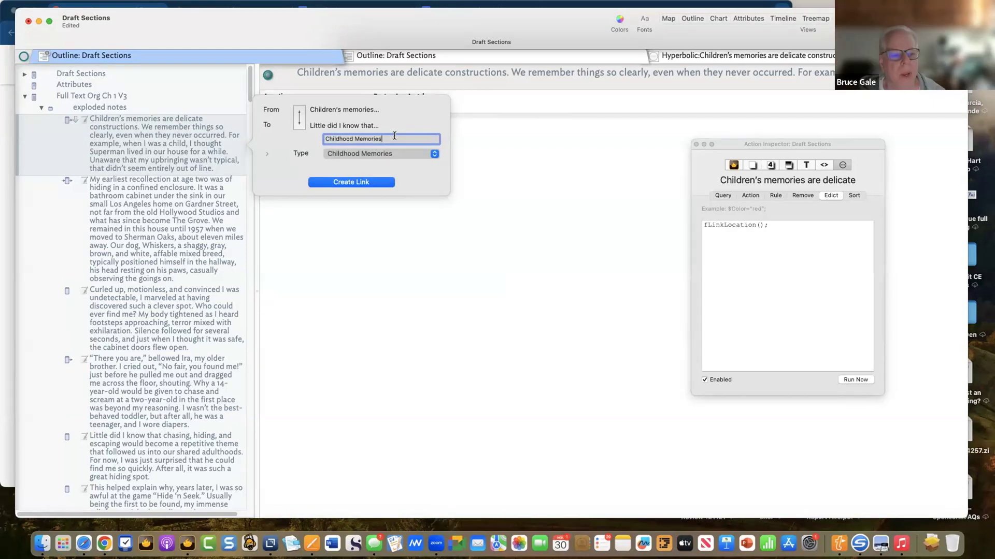
key("super+a")
key("BackSpace")
type("Test")
left_click(351, 182)
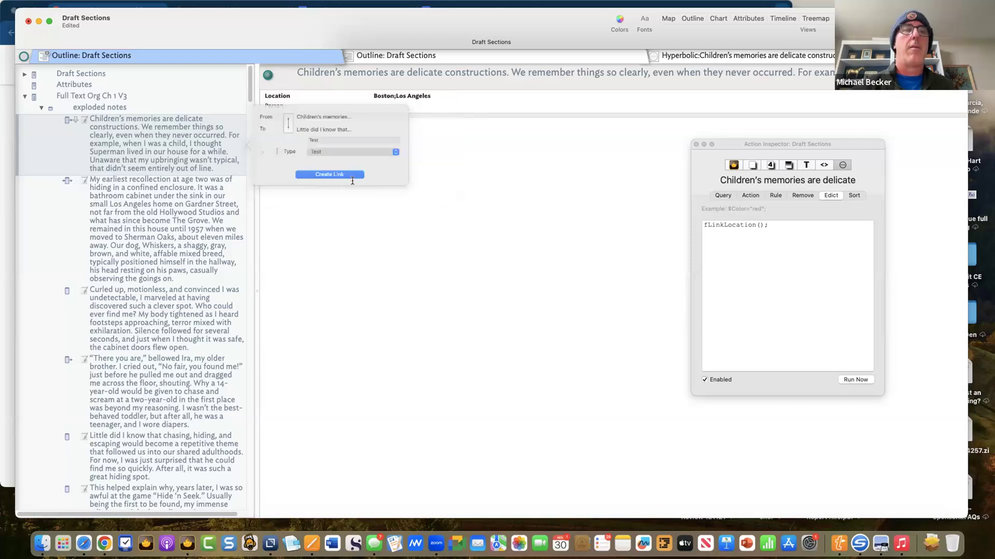
left_click(727, 57)
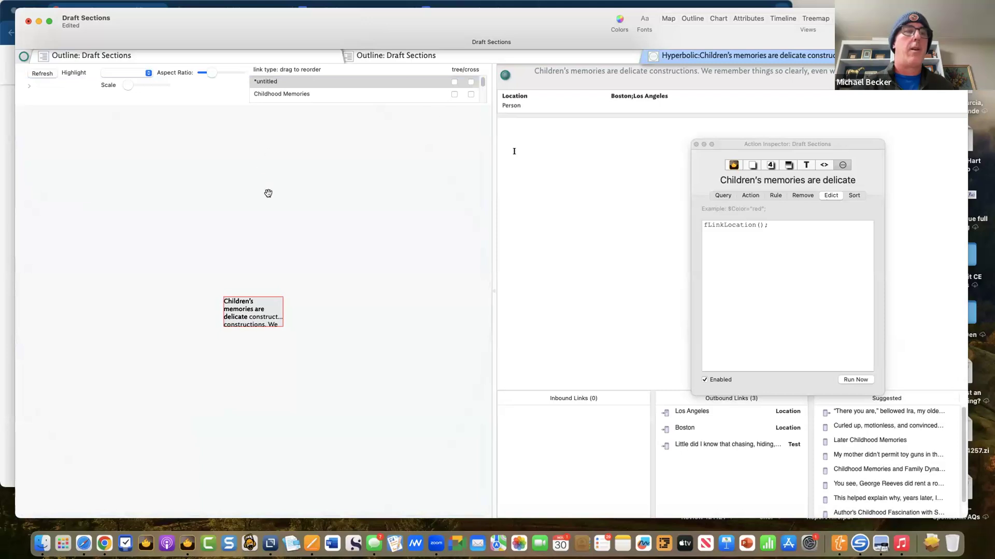
- Redraw the map via the *untitled link options and inspect the Boston and Los Angeles nodes
left_click(450, 82)
left_click(446, 82)
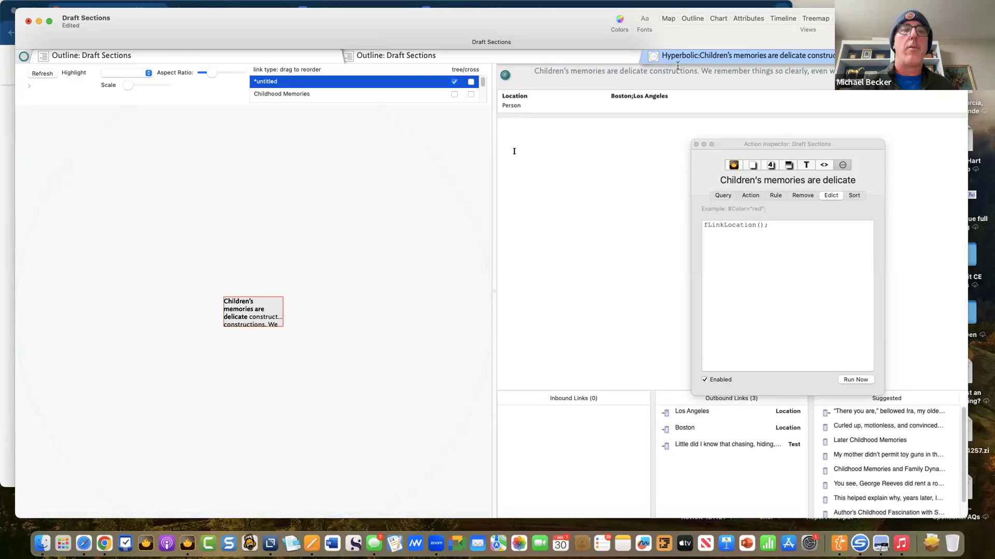
left_click(454, 82)
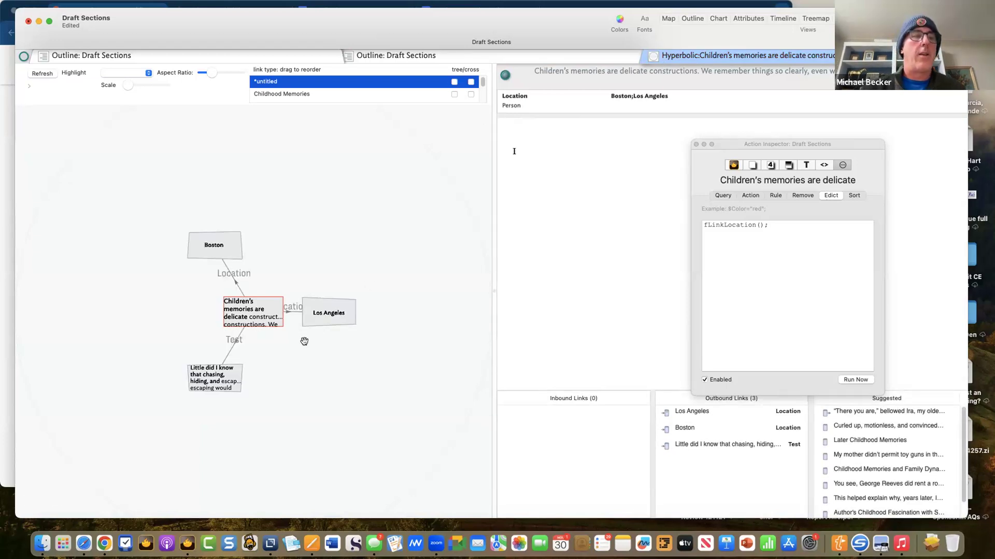
left_click(228, 245)
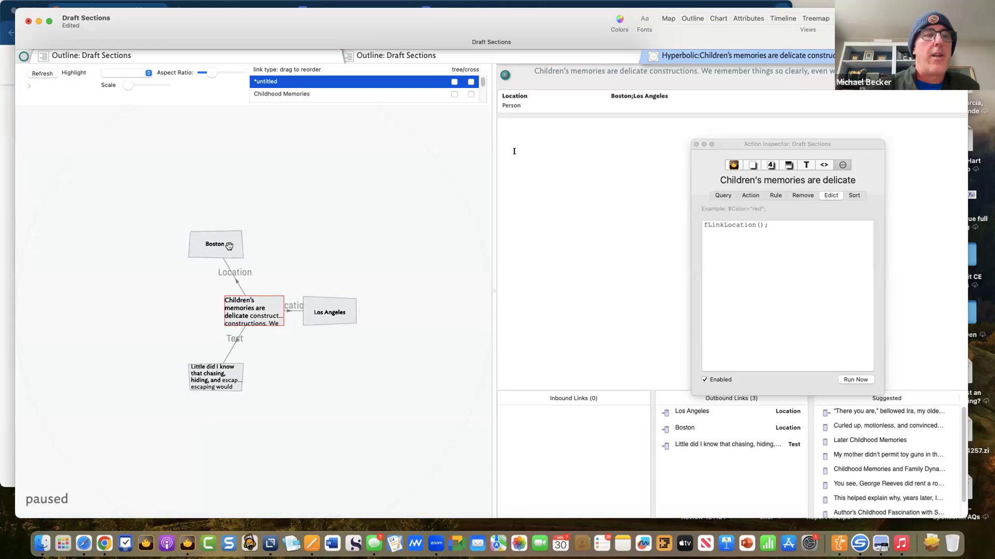
left_click(325, 308)
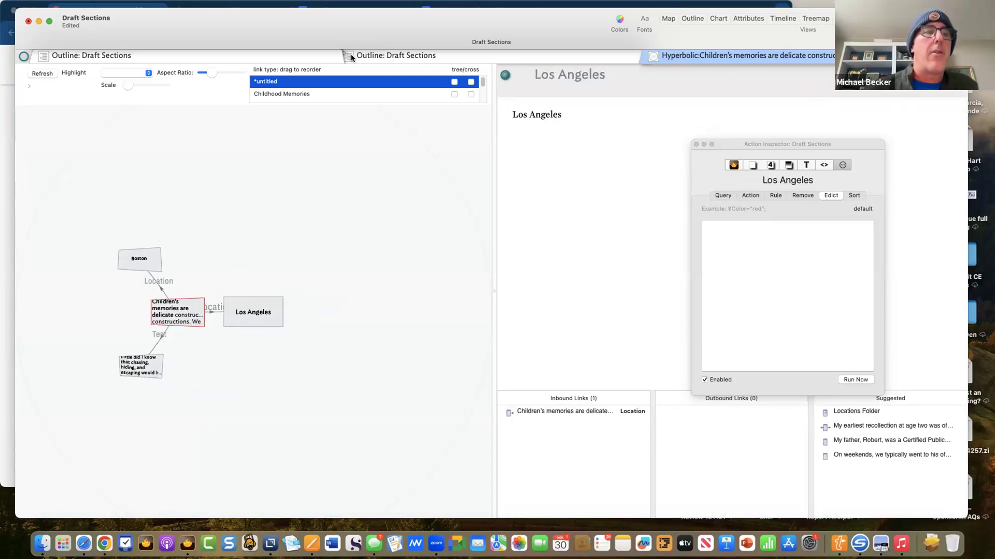
left_click(296, 58)
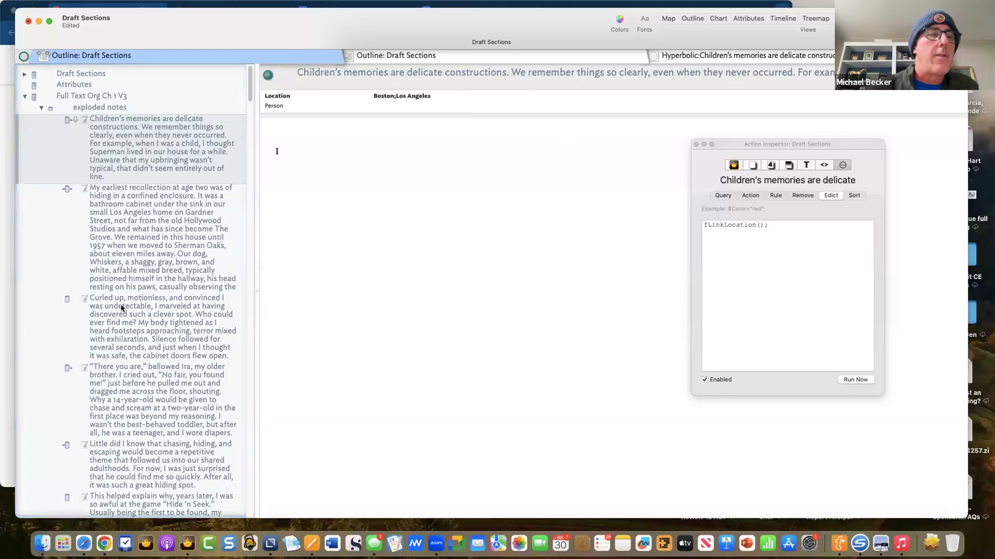
- Choose Los Angeles as the 'Little did I know' note's Location from the attribute list
left_click(122, 401)
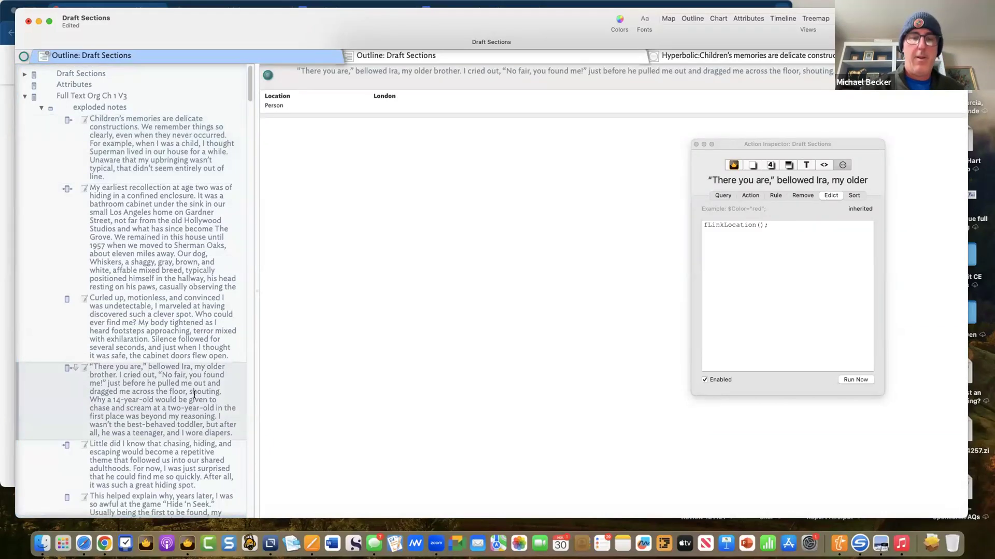
left_click(182, 471)
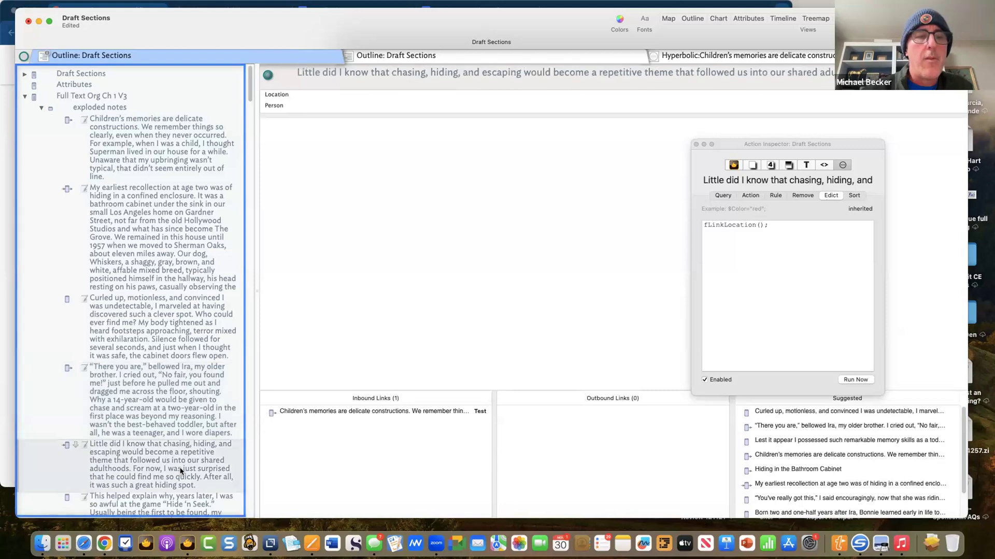
left_click(484, 98)
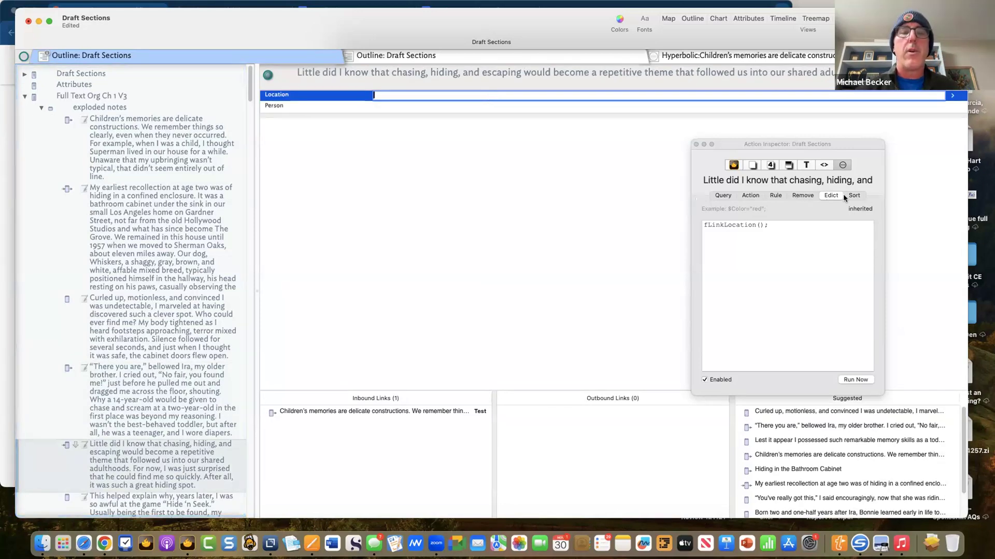
left_click(953, 96)
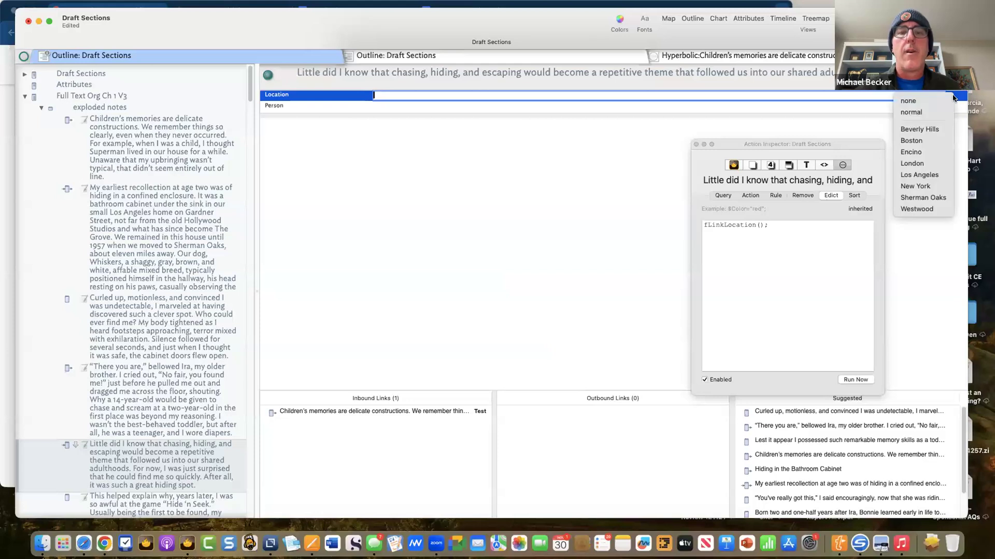
left_click(928, 175)
left_click(733, 55)
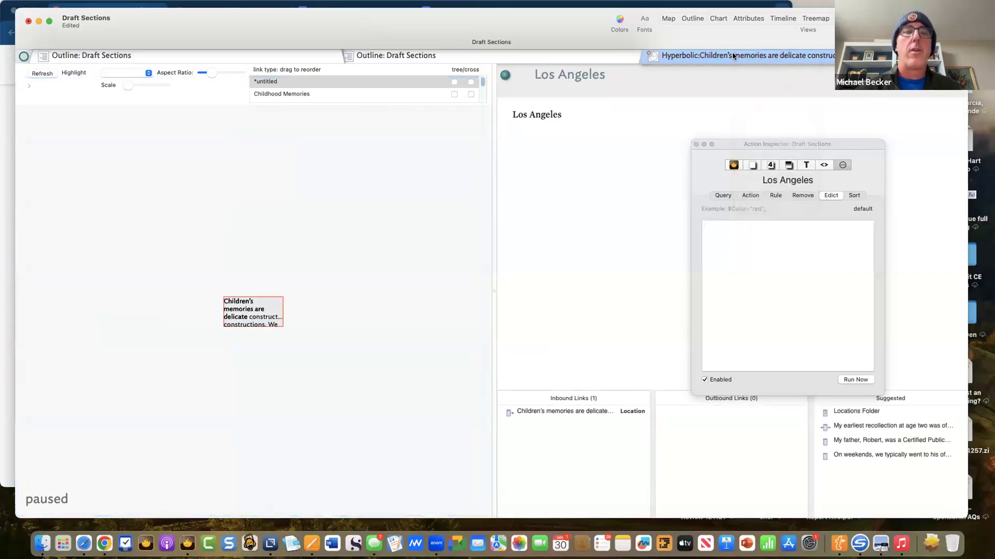
- Toggle *untitled tree/cross display, dismissing a stray link popover, to restore the linked notes
left_click(455, 81)
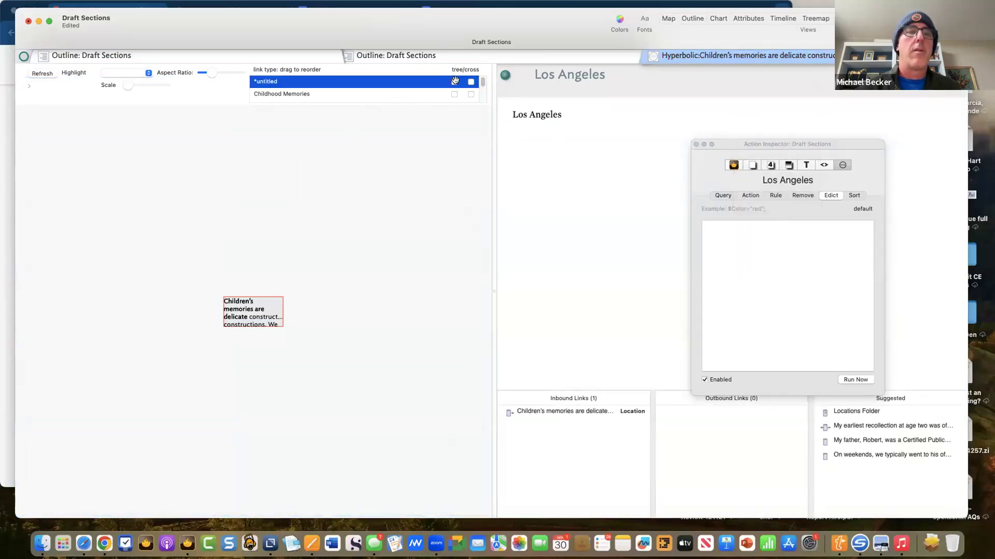
left_click(452, 82)
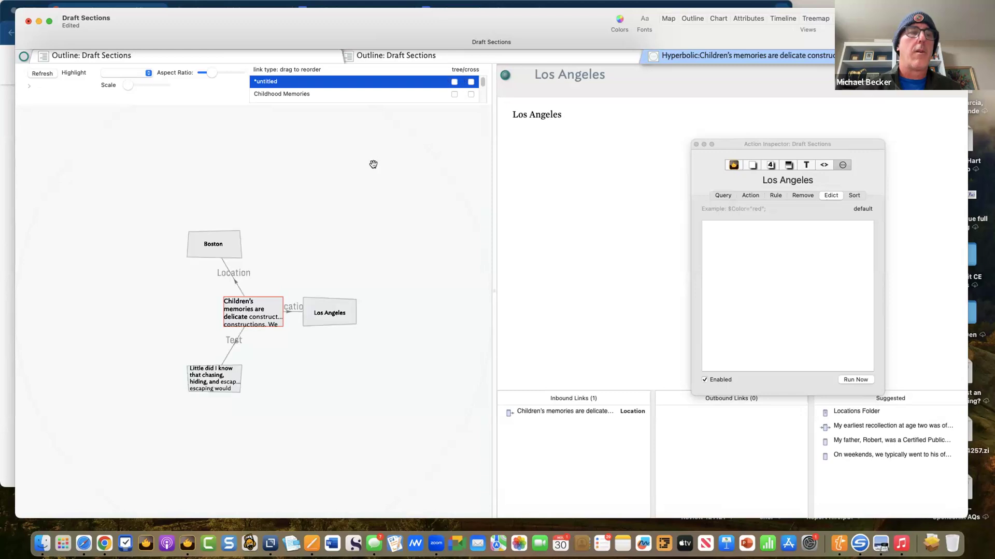
left_click(215, 391)
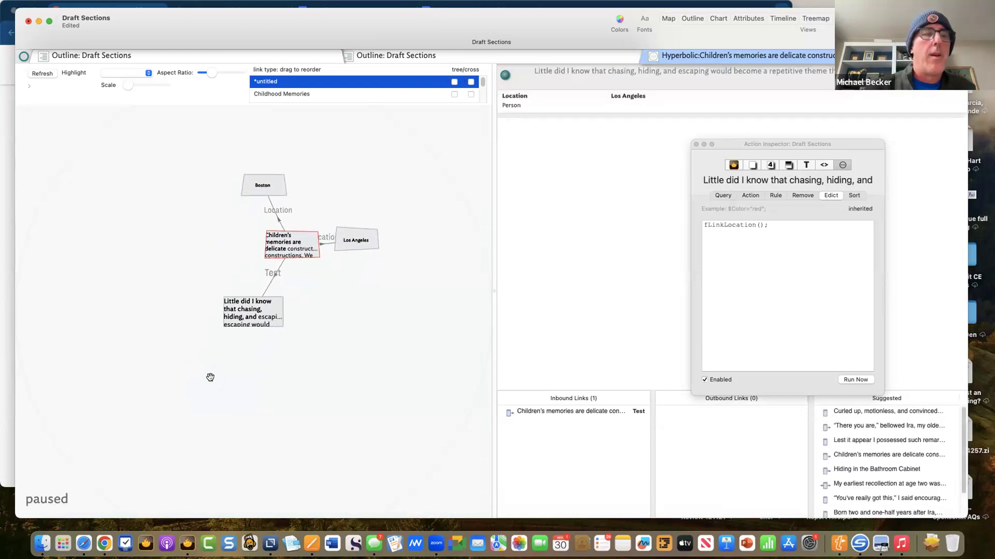
left_click(250, 311)
left_click(452, 82)
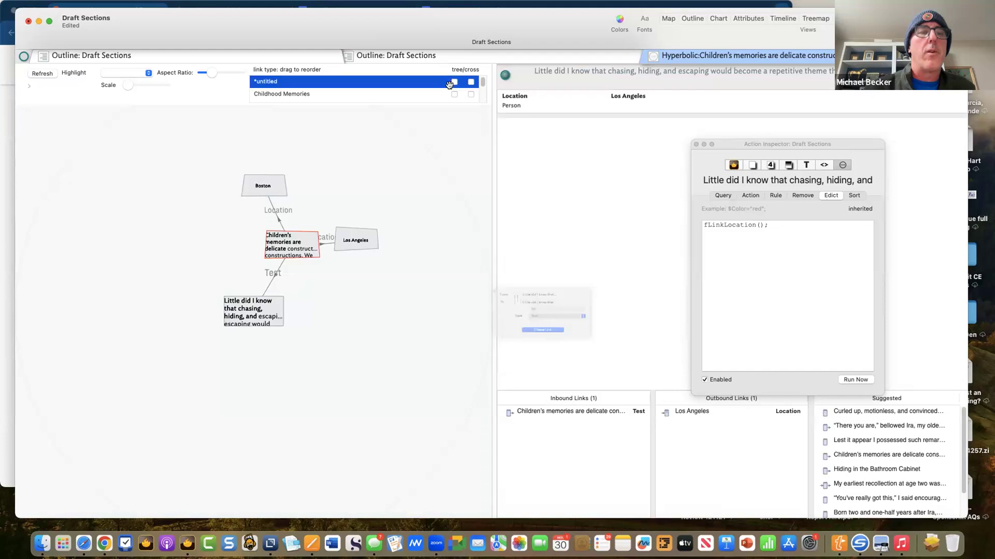
left_click(452, 81)
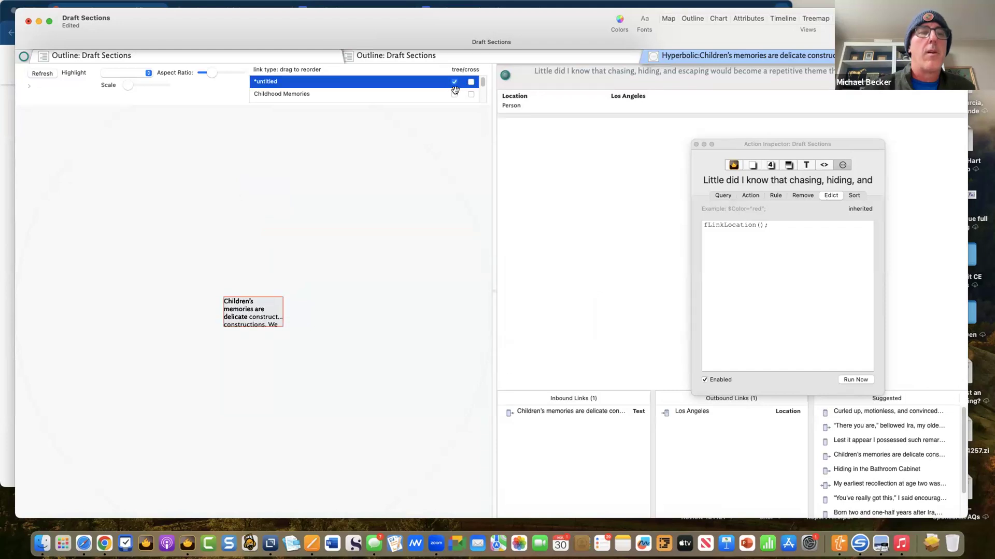
left_click(452, 93)
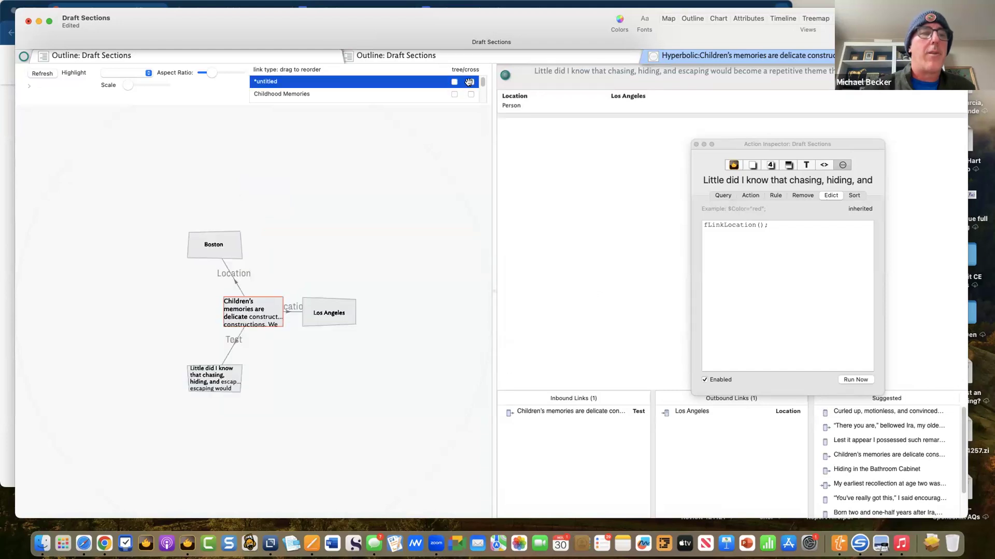
left_click(469, 82)
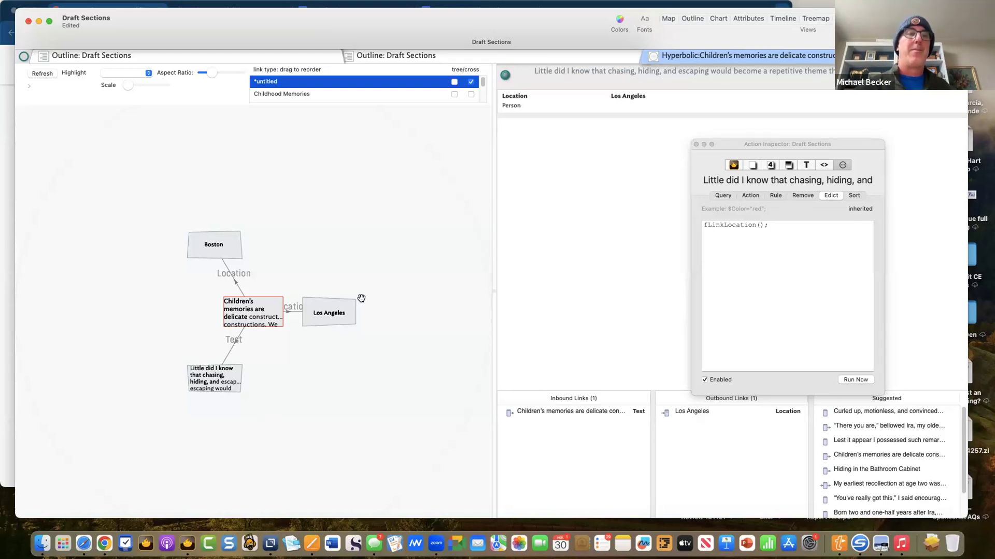
- Set Childhood Memories links to display as cross links in the hyperbolic map
left_click(288, 58)
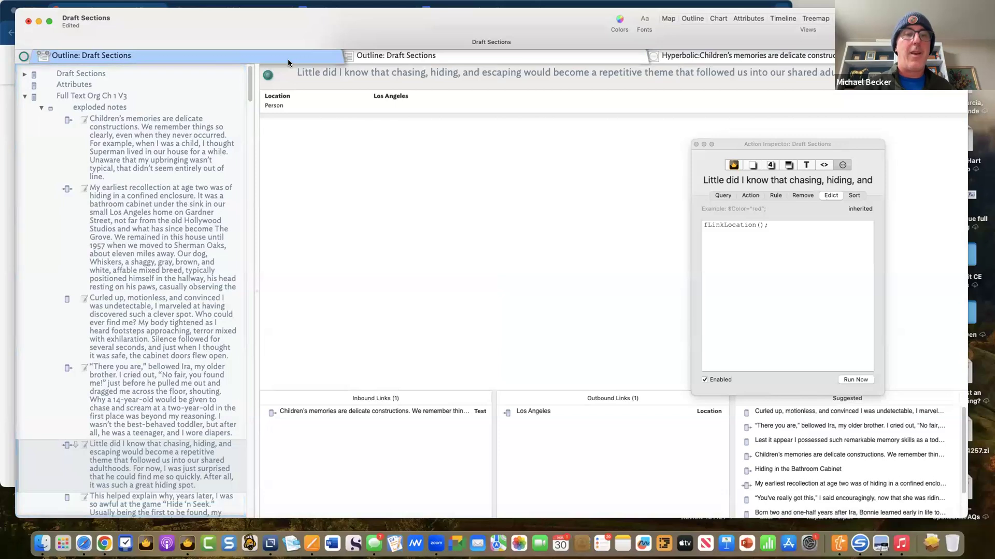
left_click(673, 56)
left_click(261, 302)
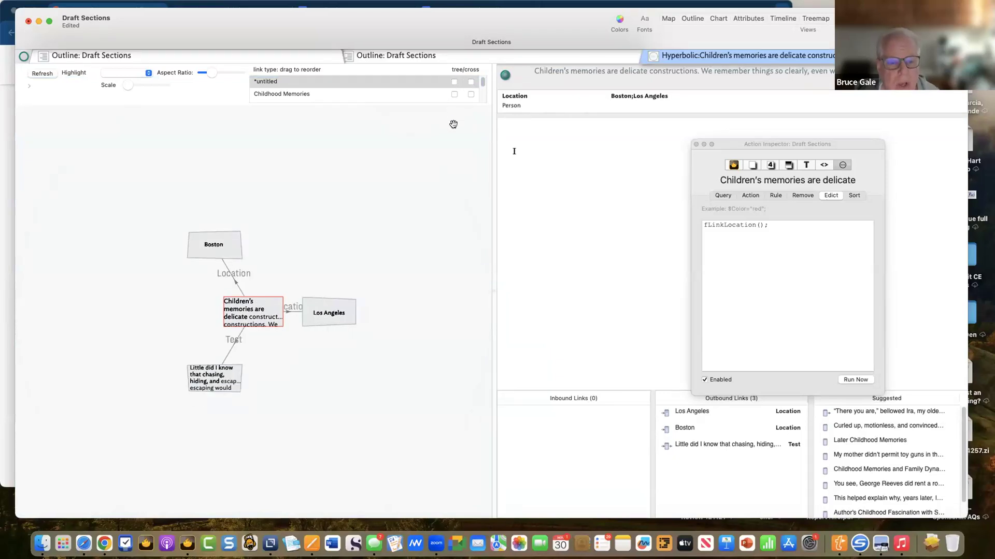
left_click(455, 87)
left_click(456, 93)
left_click(470, 94)
left_click(452, 95)
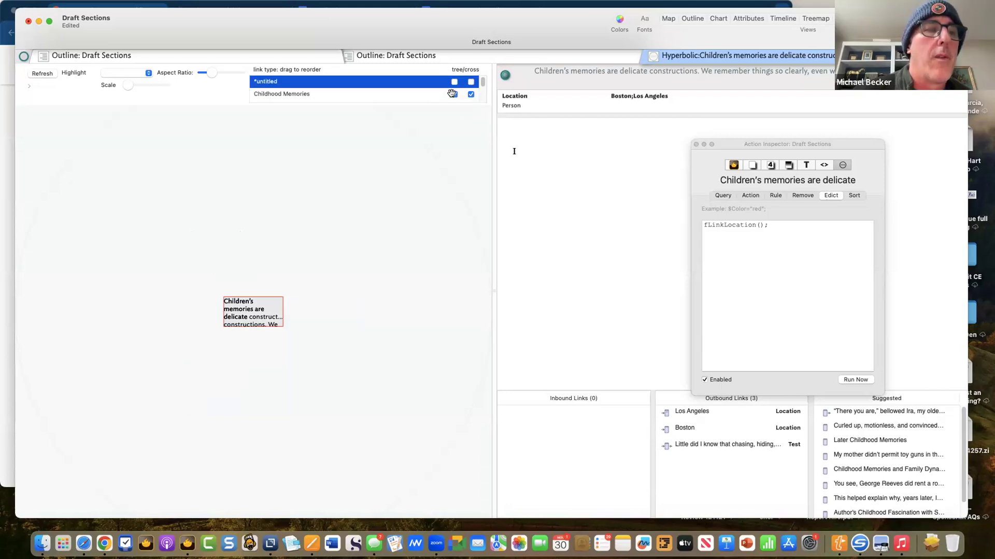
left_click(453, 95)
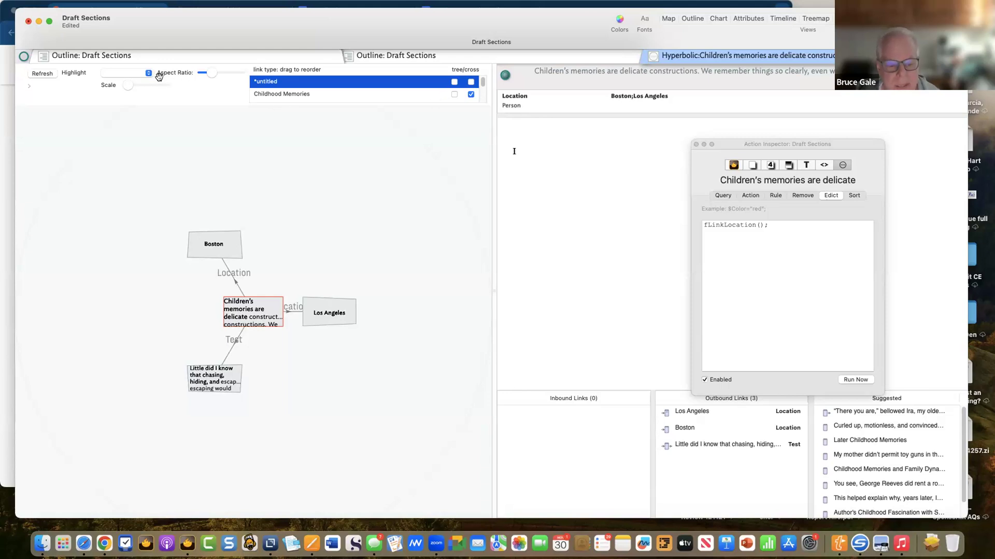
- Enable tree and cross display for Test, prototype, Childhood Memories and Location links
left_click(29, 86)
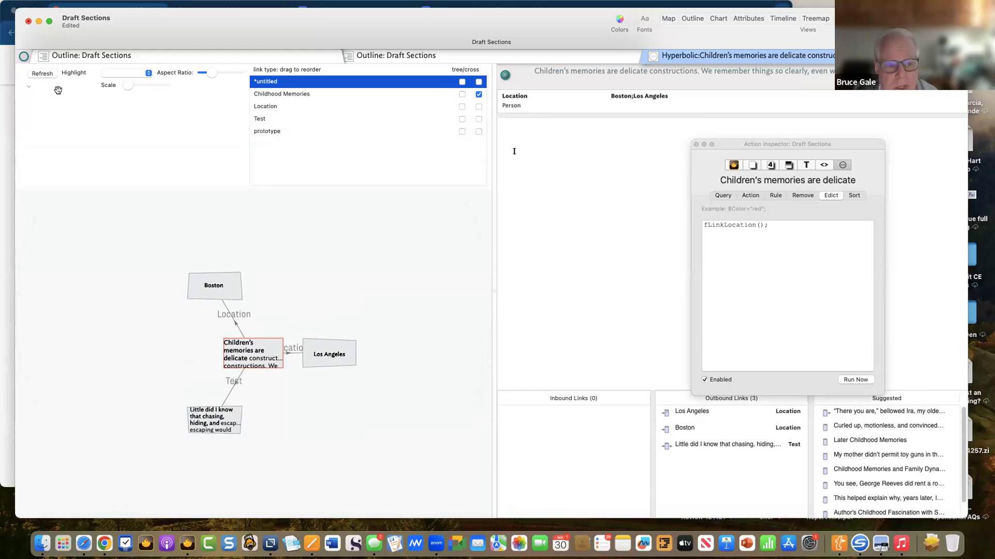
left_click(462, 120)
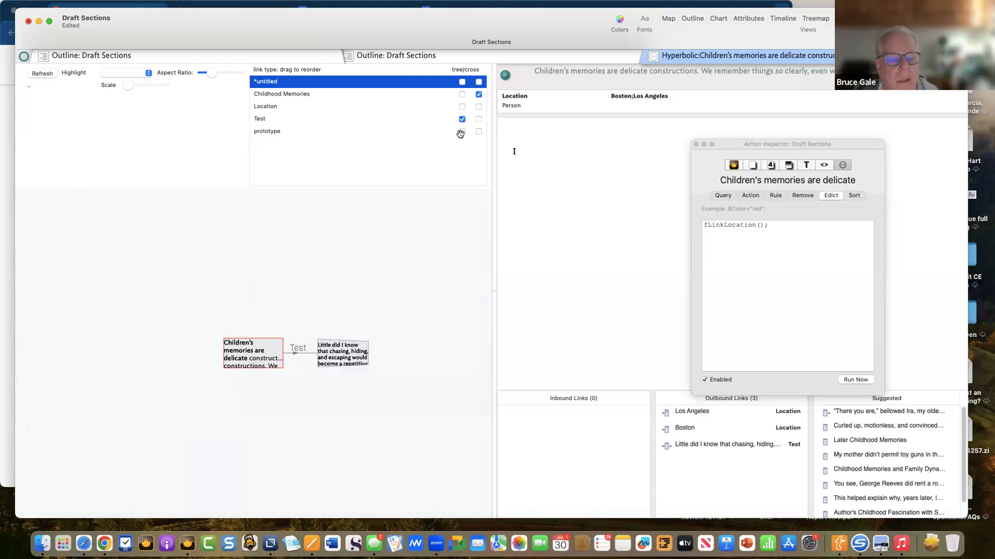
left_click(477, 131)
left_click(462, 131)
right_click(462, 110)
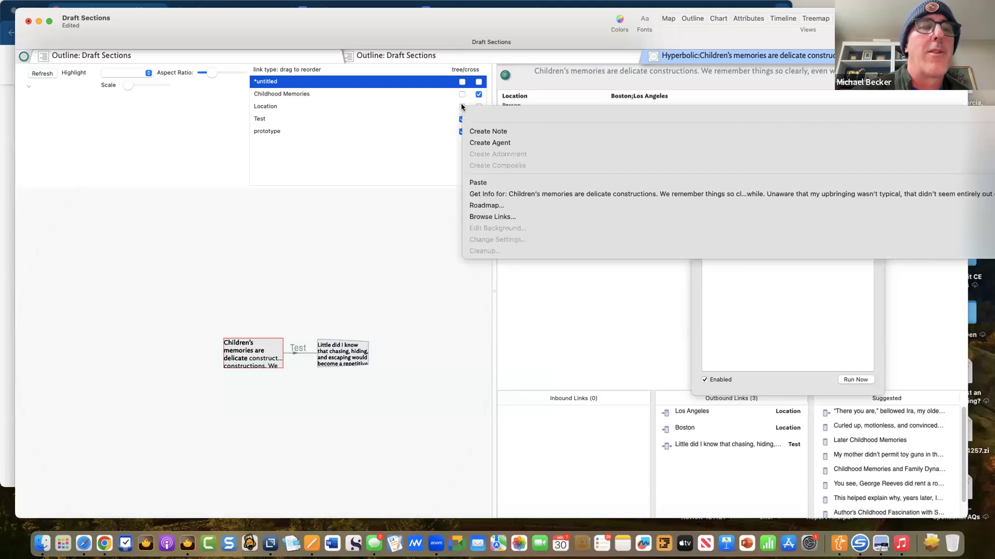
left_click(461, 94)
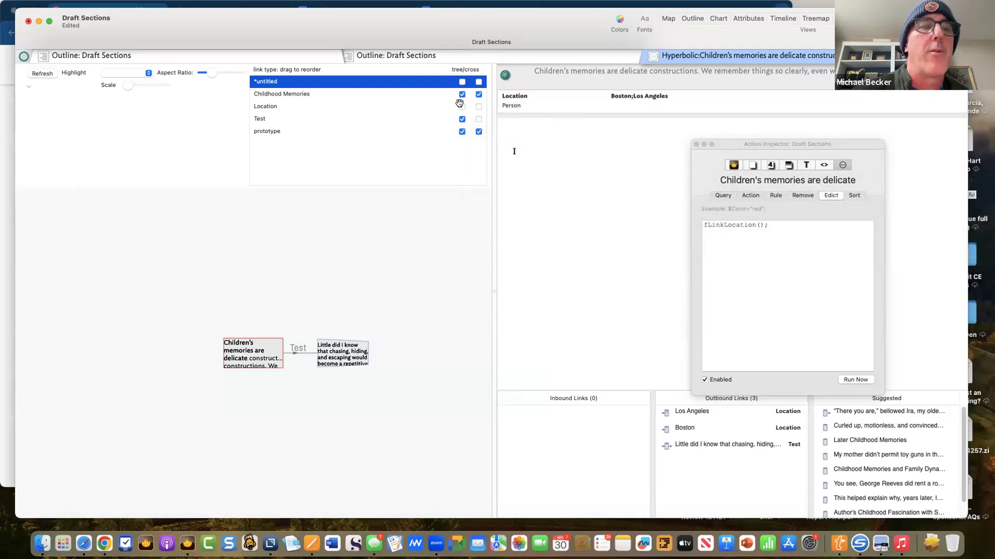
left_click(462, 107)
left_click(478, 107)
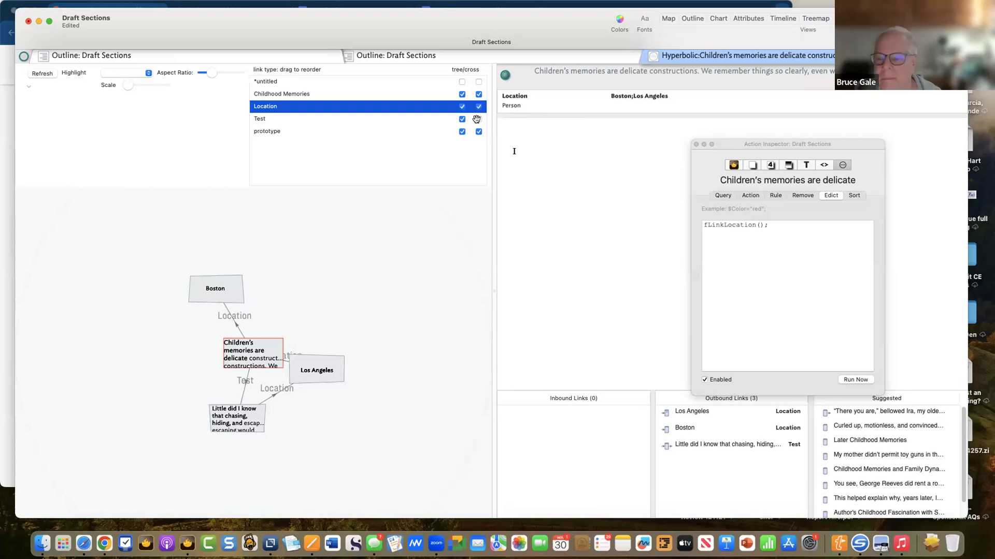
left_click(477, 120)
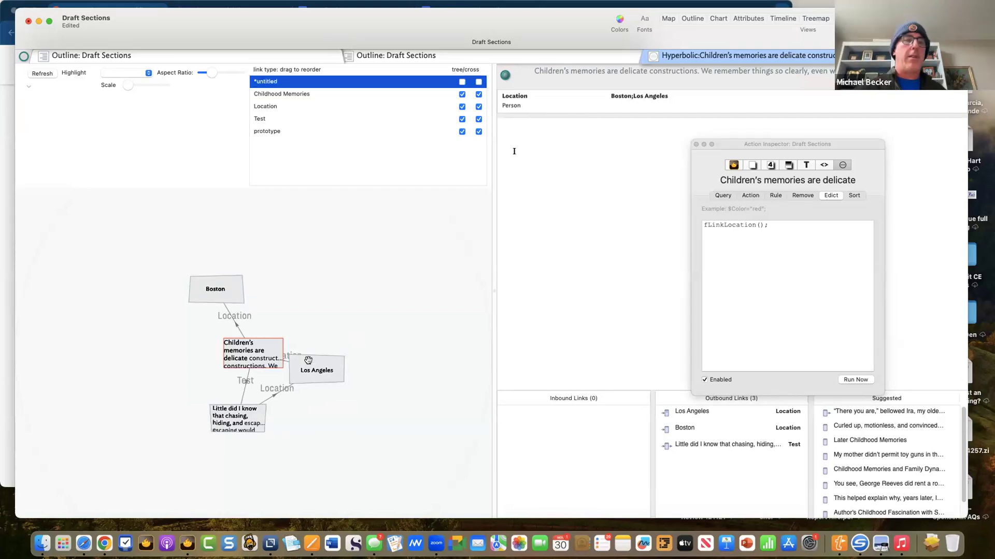
- Dismiss the stray Create Link popover and turn on tree display for *untitled links
left_click_drag(255, 365, 237, 364)
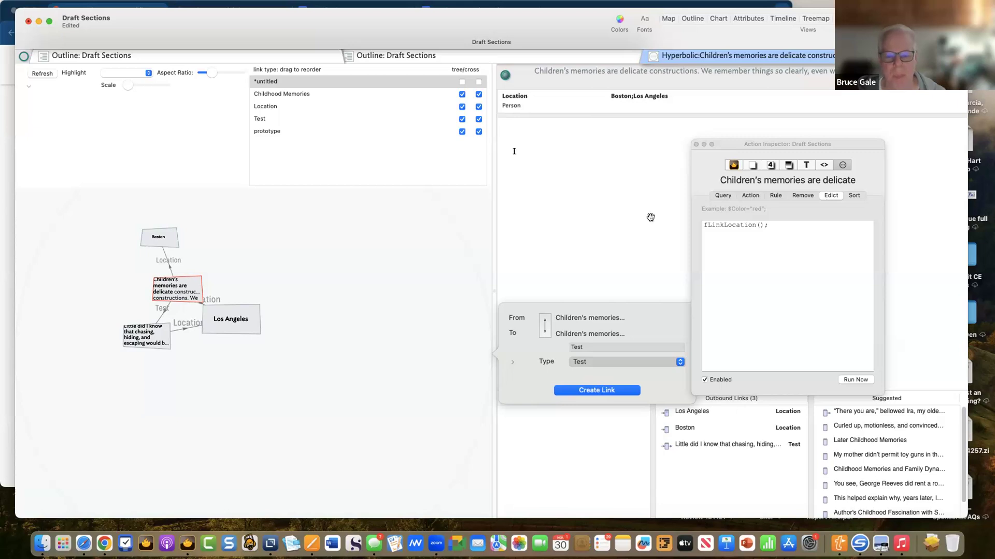
left_click(223, 351)
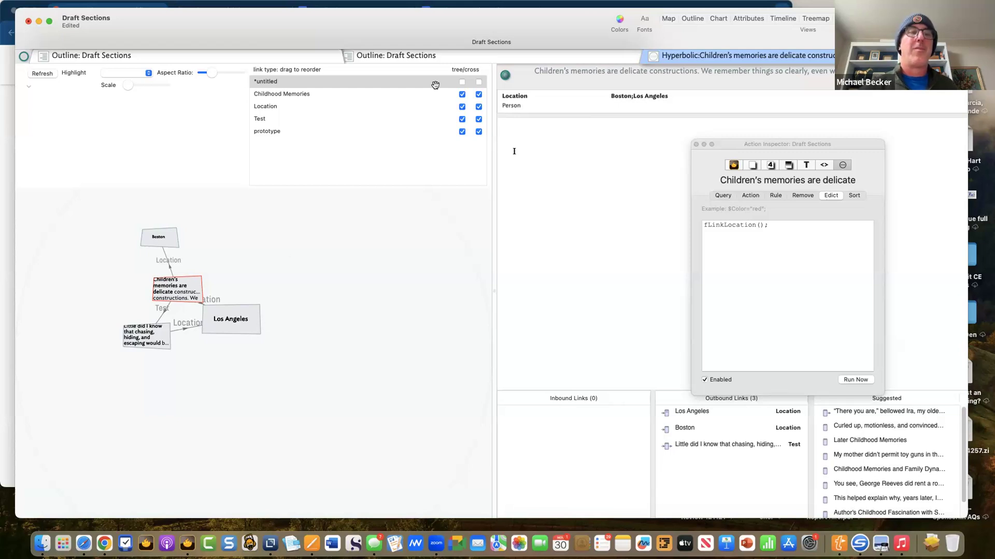
left_click(462, 81)
left_click(482, 79)
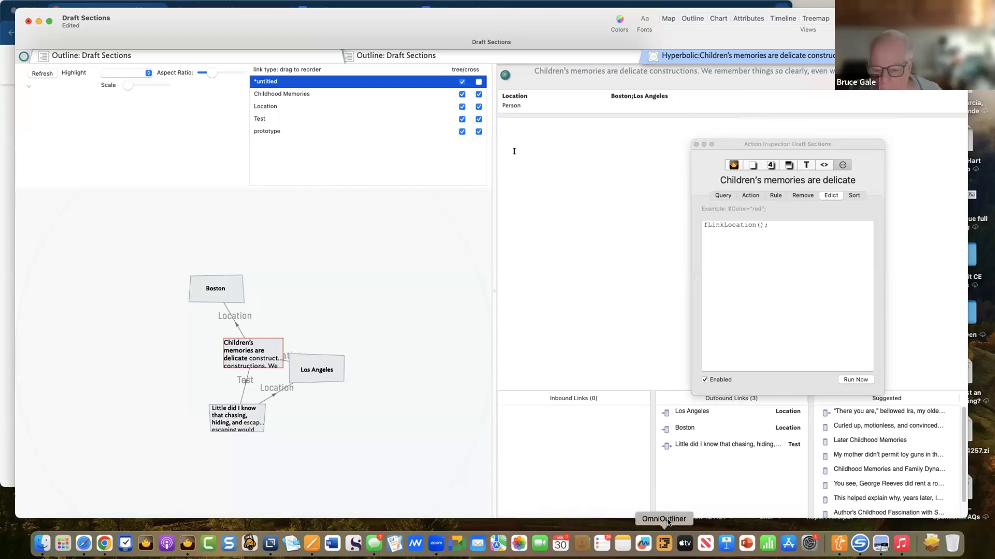
key("F11")
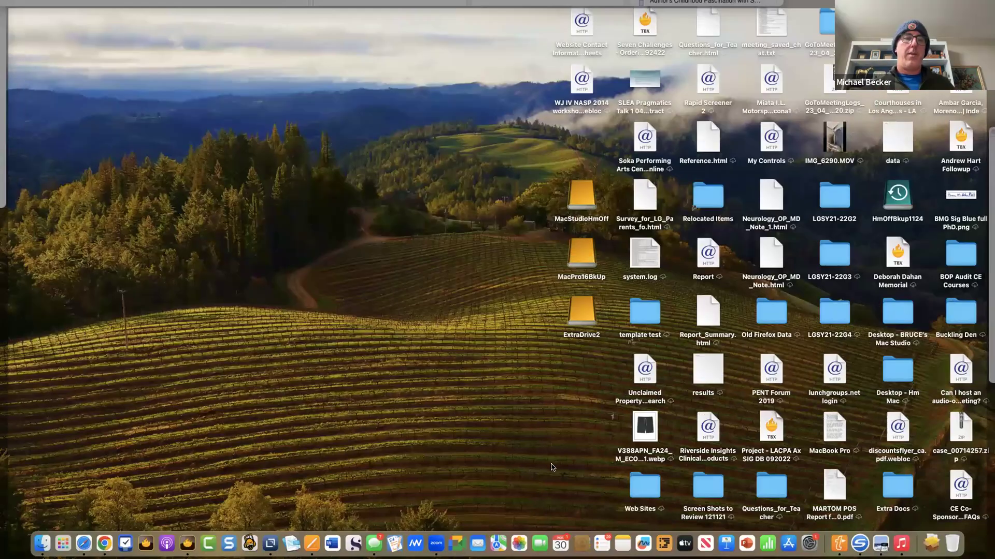
left_click(548, 461)
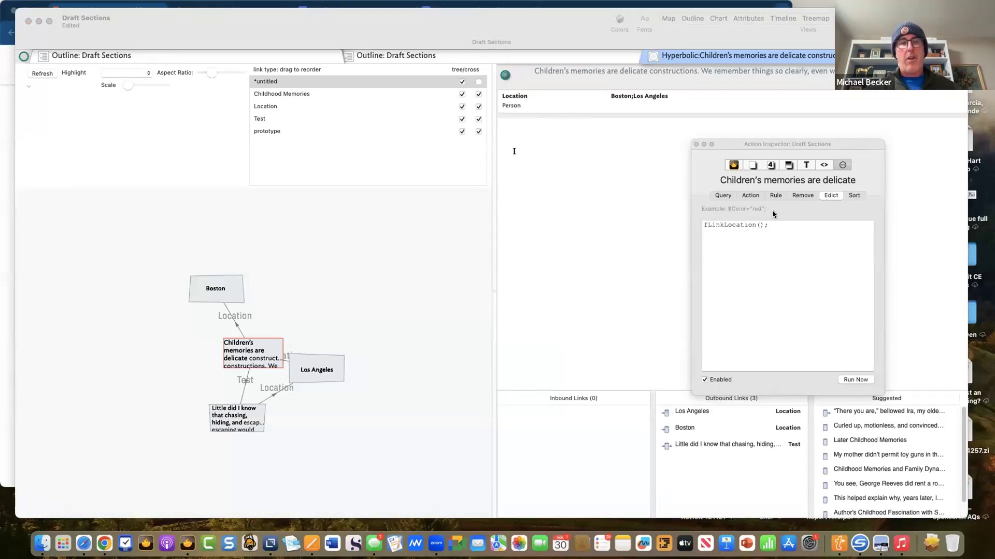
left_click(820, 190)
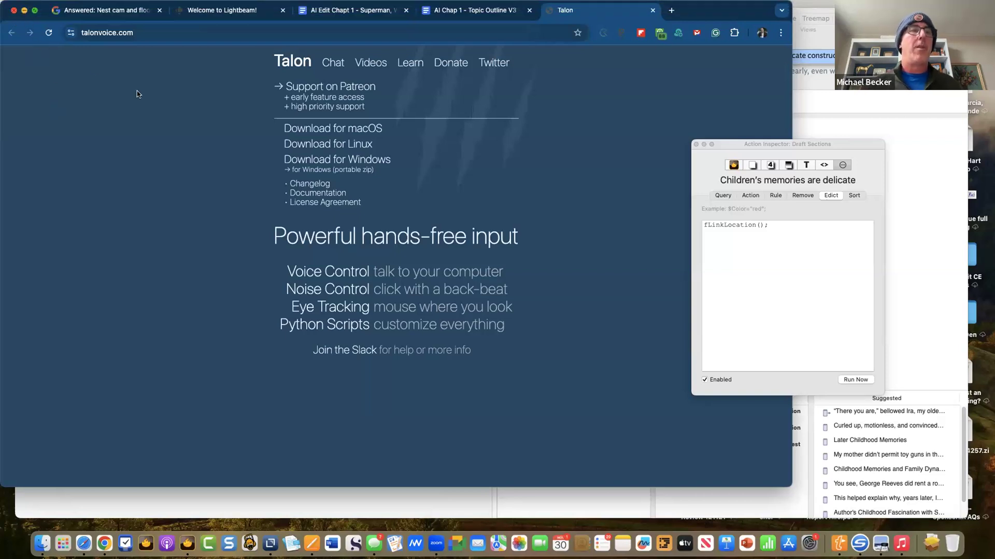
key("super+m")
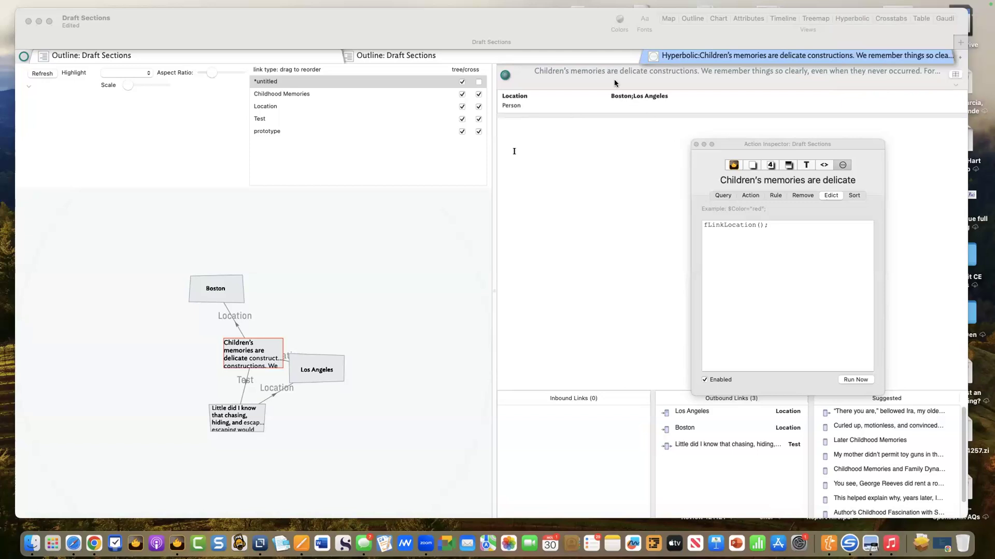
- In the Draft Sections outline, open the fLinkLocation note under Hints > Library to show its code
left_click(358, 23)
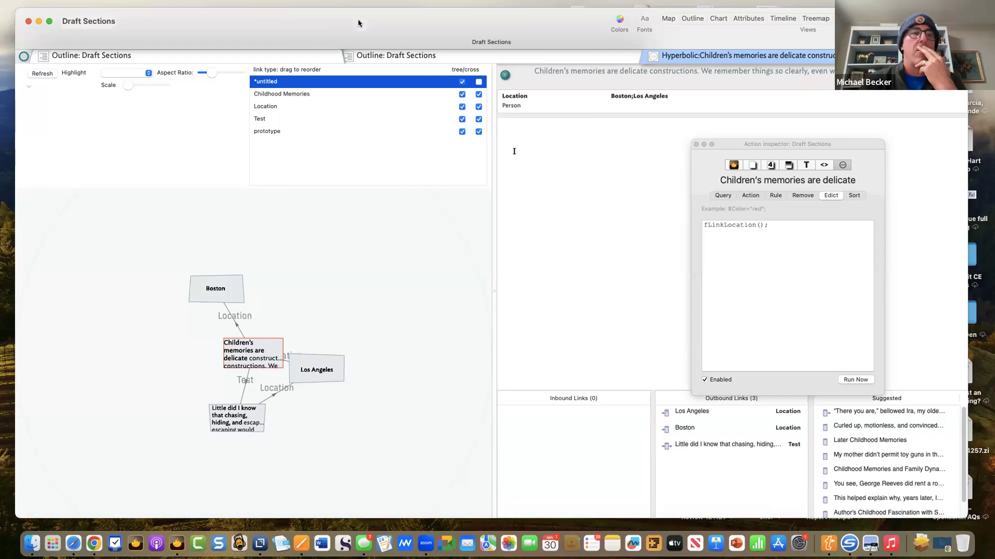
left_click(245, 51)
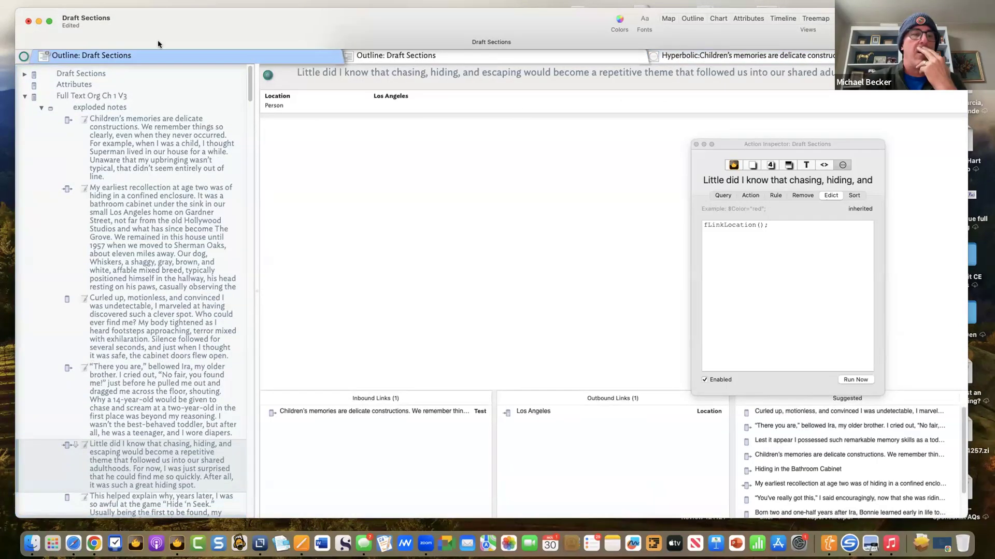
right_click(91, 358)
left_click(284, 341)
scroll(231, 379, "down", 15)
scroll(222, 386, "down", 20)
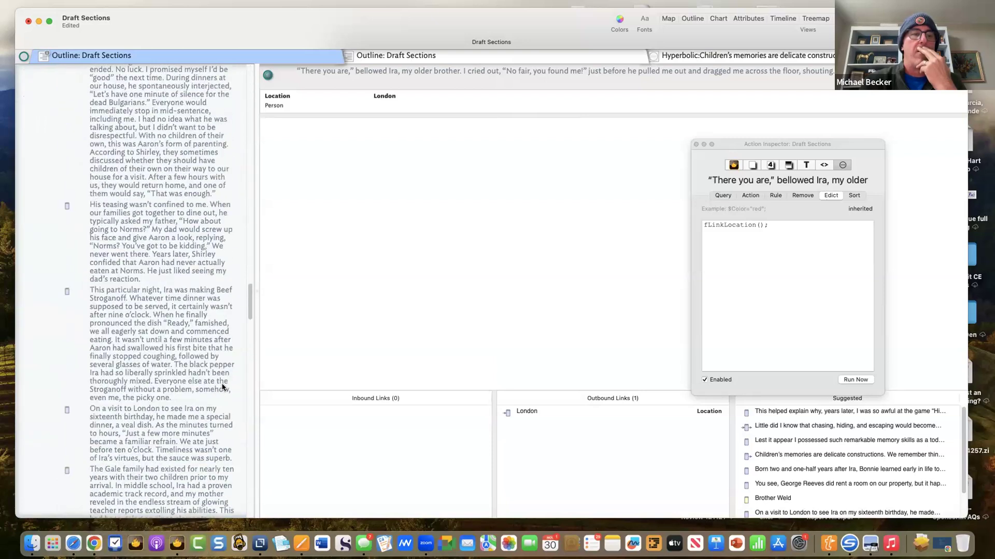
left_click(128, 302)
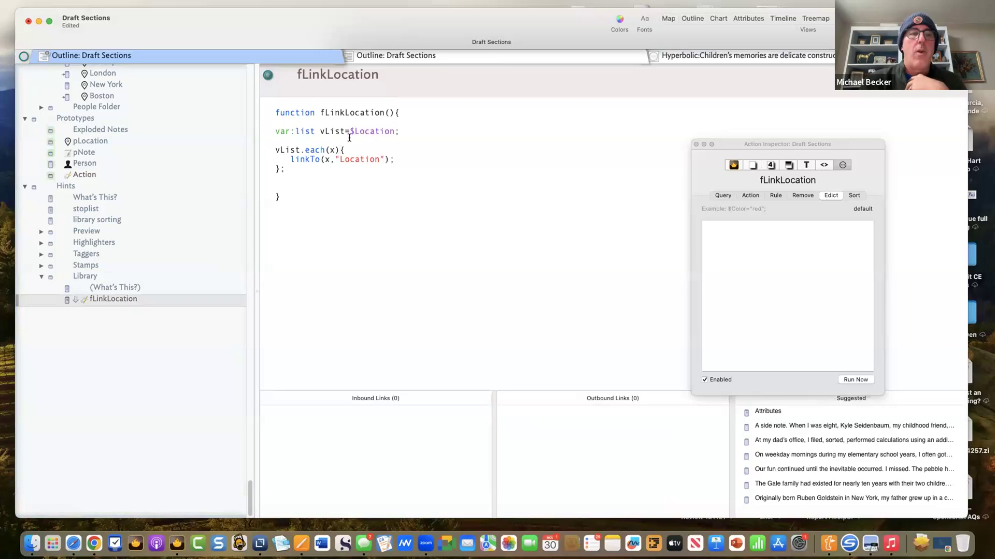